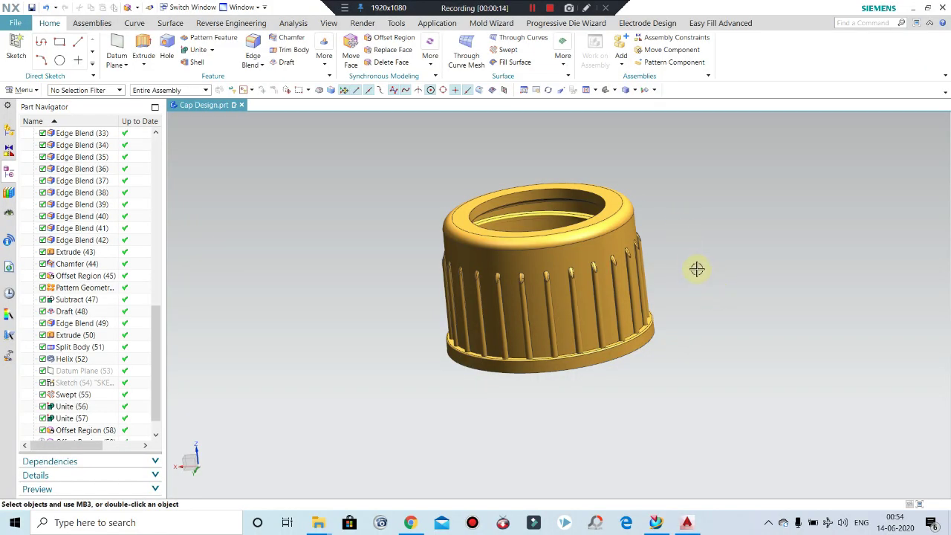
# Step: Zoom and orbit to inspect the cap's threaded interior, then switch to the AutoCAD thread-profile drawing
pyautogui.scroll(1, 693, 263)
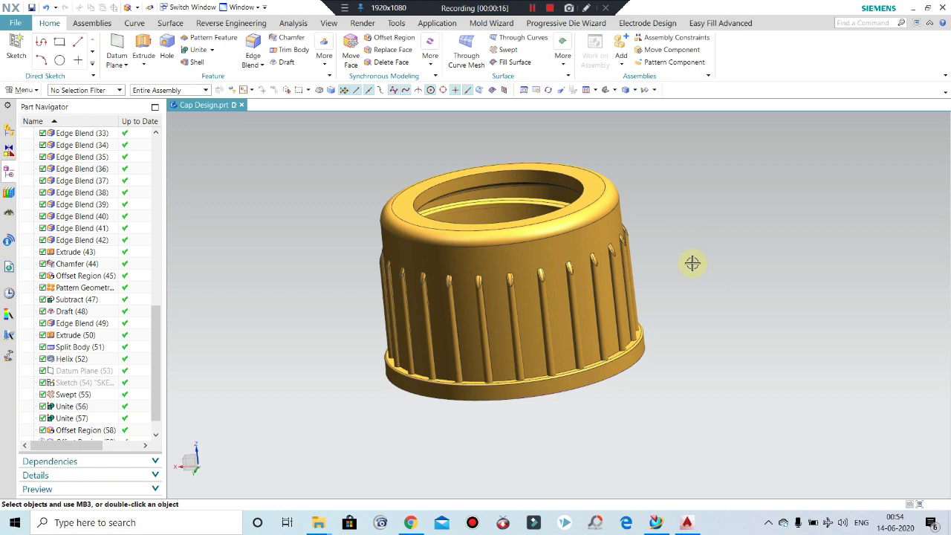
pyautogui.moveTo(728, 314)
pyautogui.mouseDown(button='middle')
pyautogui.moveTo(733, 251)
pyautogui.moveTo(669, 333)
pyautogui.moveTo(701, 361)
pyautogui.moveTo(748, 335)
pyautogui.moveTo(732, 304)
pyautogui.moveTo(743, 310)
pyautogui.moveTo(738, 289)
pyautogui.moveTo(740, 315)
pyautogui.moveTo(692, 382)
pyautogui.moveTo(620, 314)
pyautogui.moveTo(624, 265)
pyautogui.moveTo(626, 282)
pyautogui.moveTo(656, 287)
pyautogui.mouseUp(button='middle')
pyautogui.scroll(-1, 658, 341)
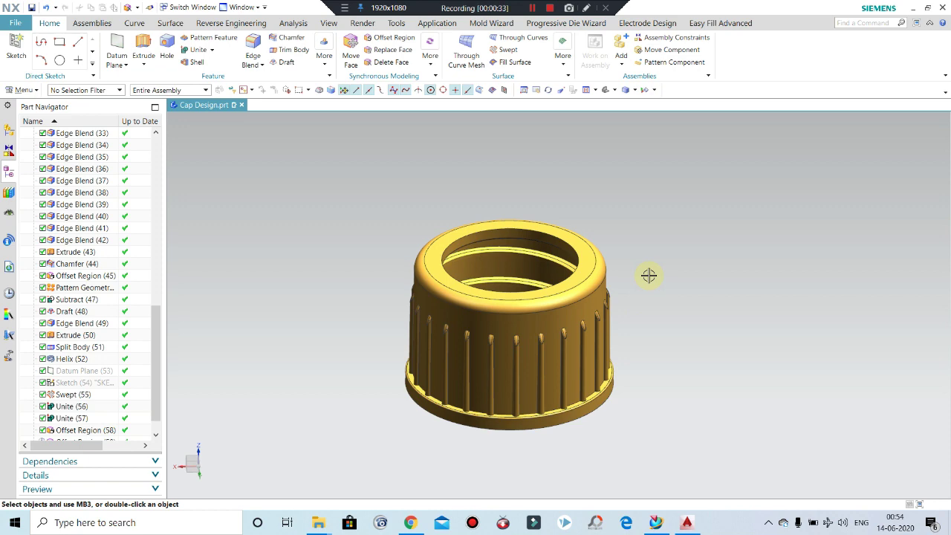
pyautogui.click(687, 523)
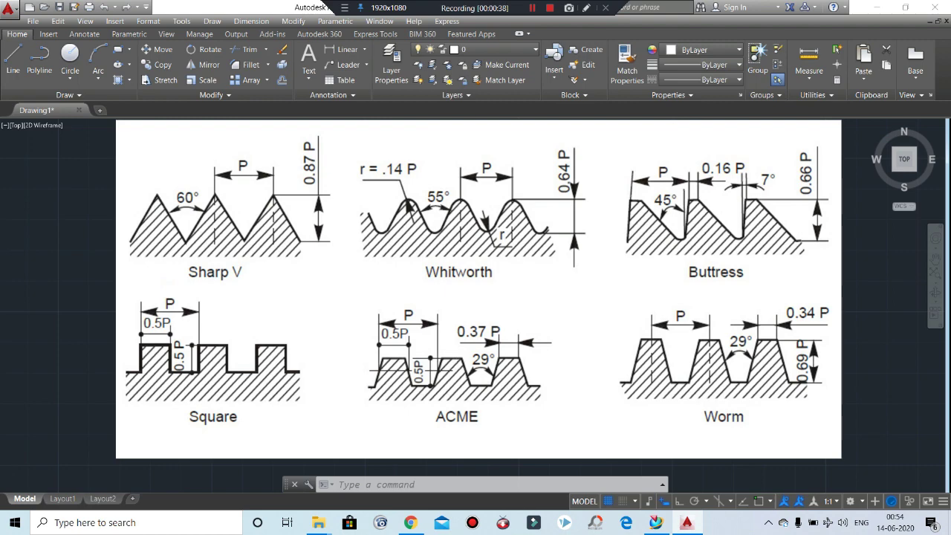
# Step: Pan the AutoCAD drawing to the percent-of-strain calculation and thread image, then return to NX
pyautogui.scroll(5, 468, 330)
pyautogui.scroll(-9, 476, 331)
pyautogui.moveTo(532, 216); pyautogui.dragTo(535, 327, button='middle')
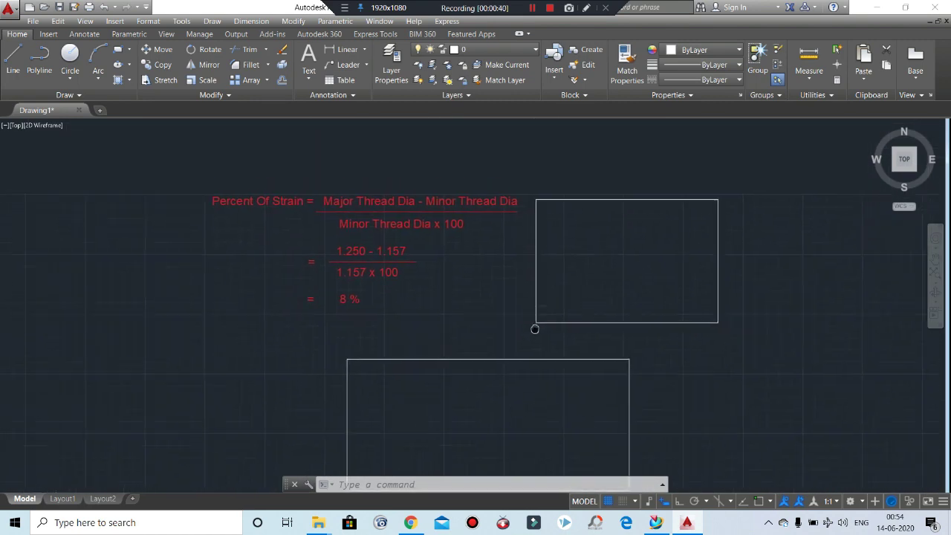
pyautogui.scroll(3, 447, 316)
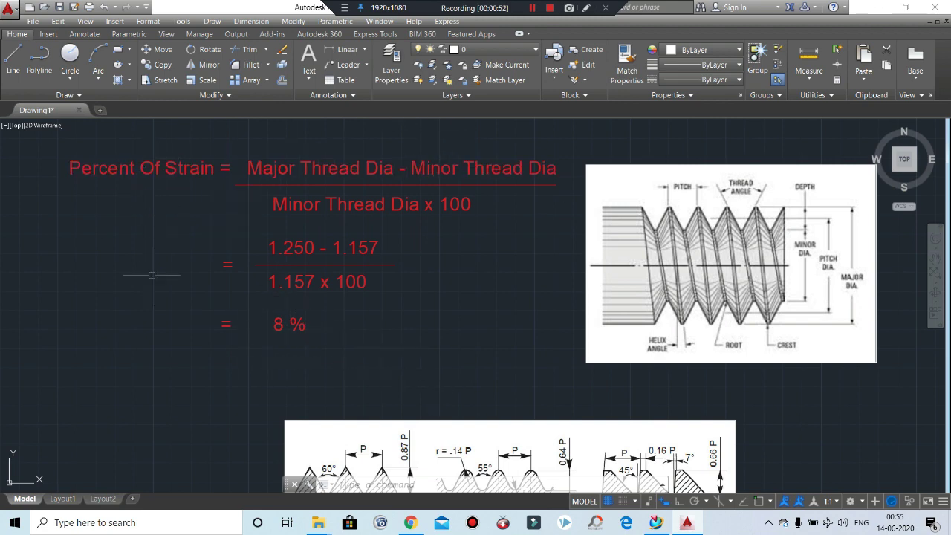
pyautogui.click(654, 524)
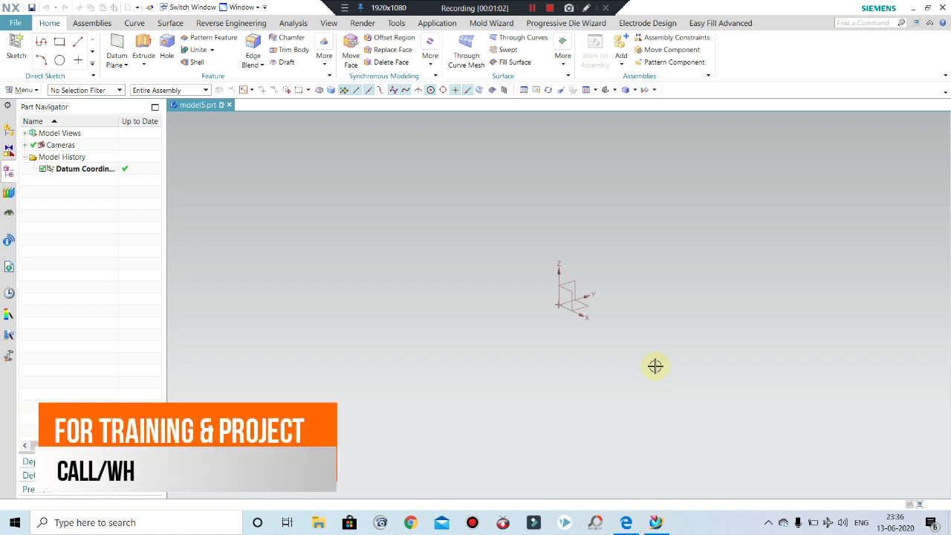
pyautogui.scroll(2, 606, 306)
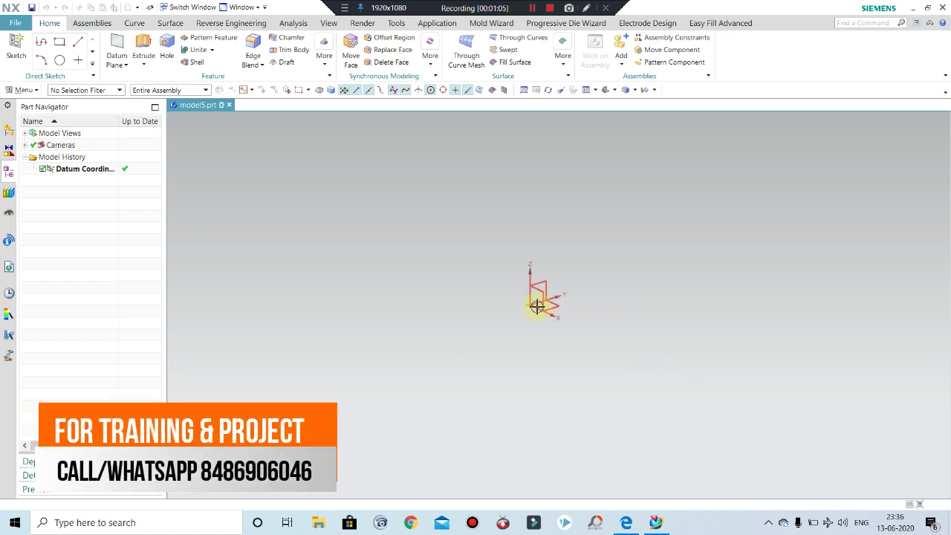
pyautogui.click(537, 304)
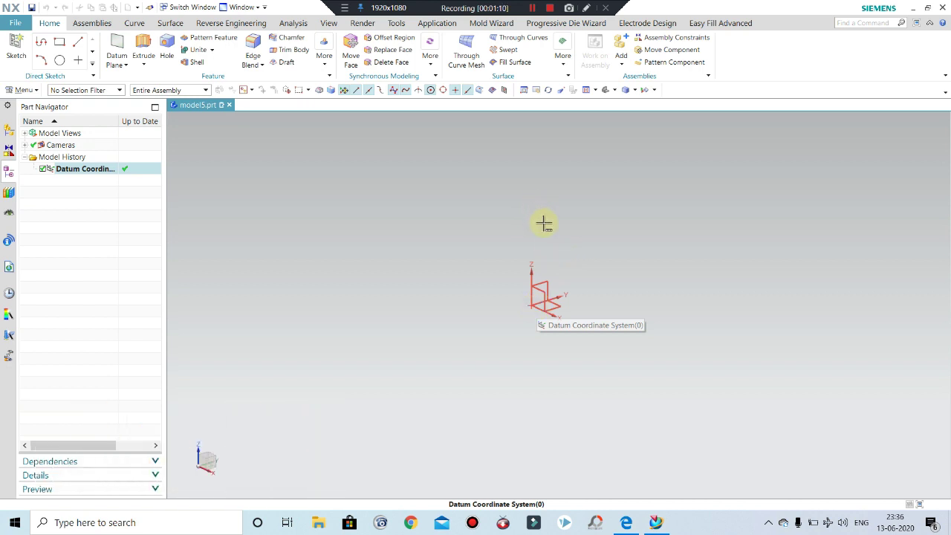
pyautogui.press('Escape')
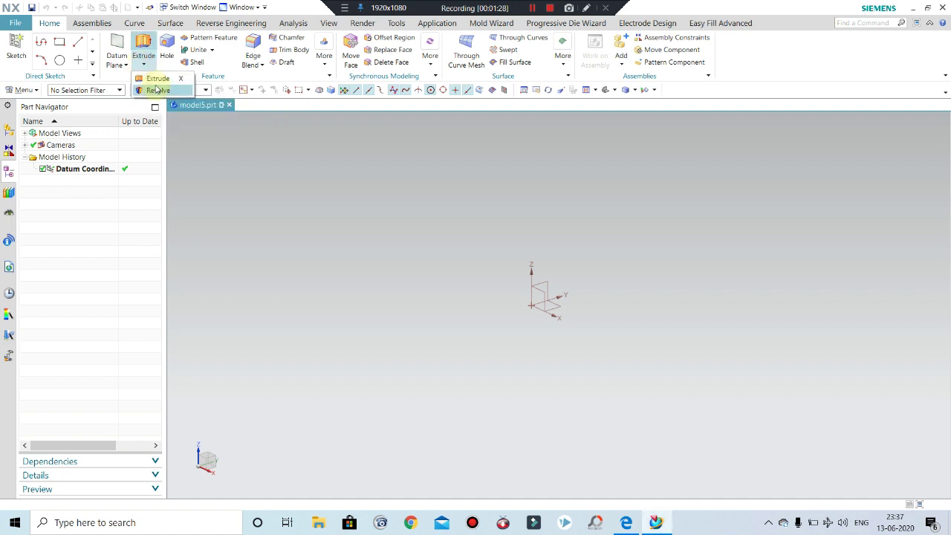
# Step: Start a revolve sketch on the datum plane and draw a 14-unit horizontal line from the origin
pyautogui.click(159, 89)
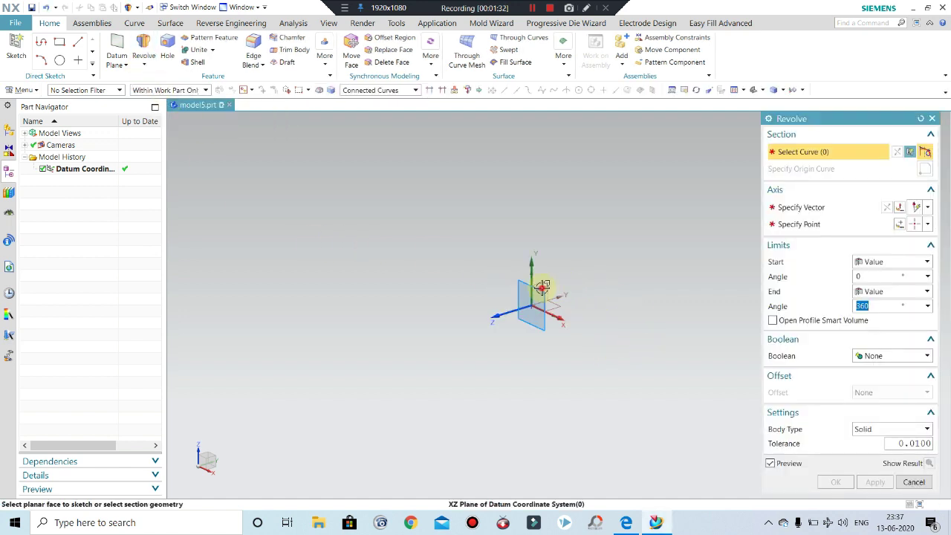
pyautogui.middleClick(542, 288)
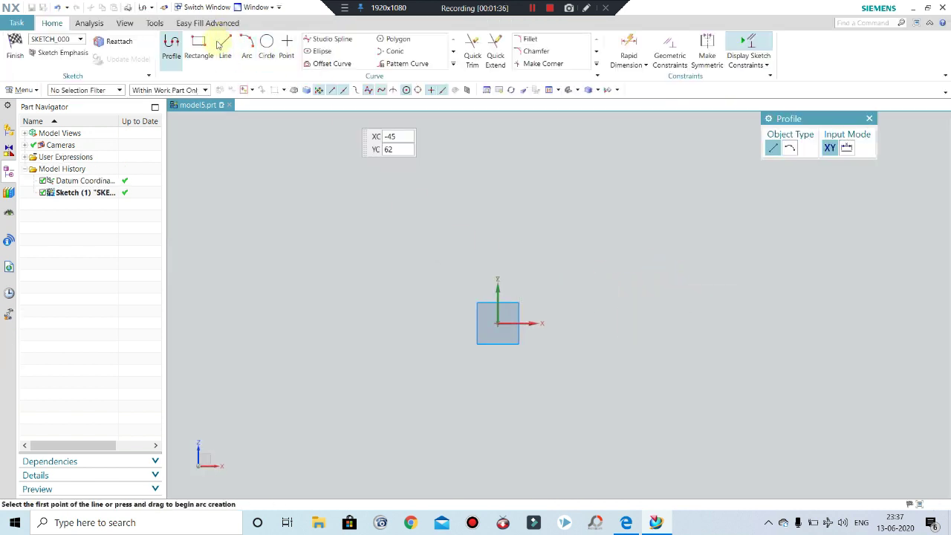
pyautogui.click(225, 44)
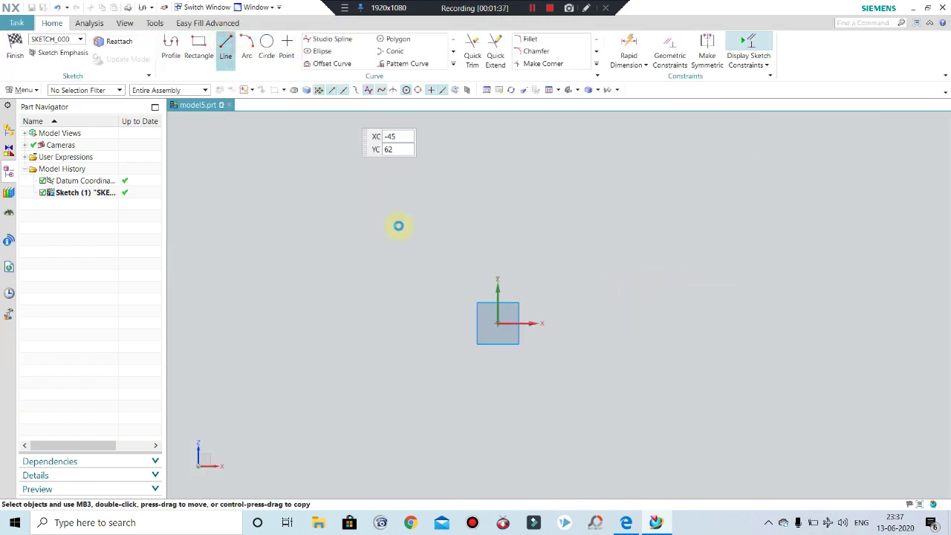
pyautogui.click(498, 323)
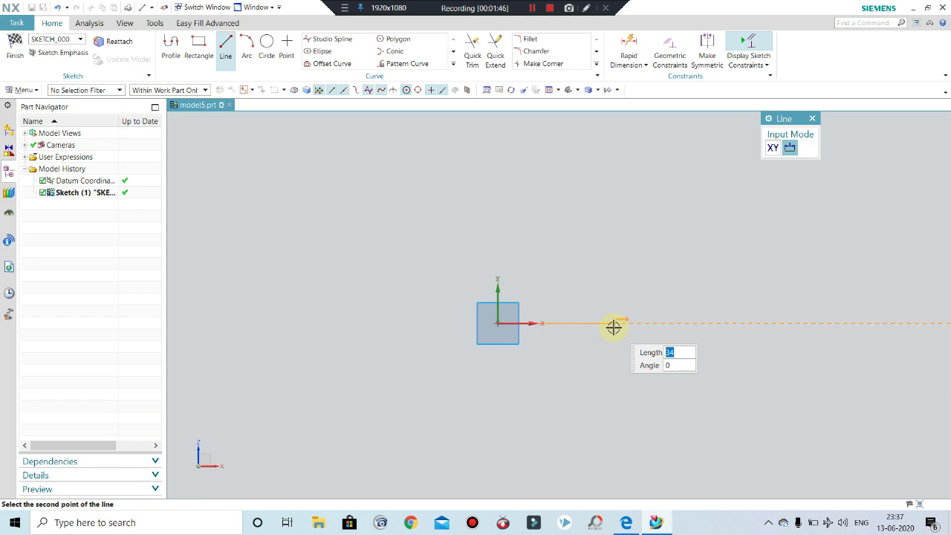
pyautogui.write('14')
pyautogui.press('Tab')
pyautogui.click(614, 326)
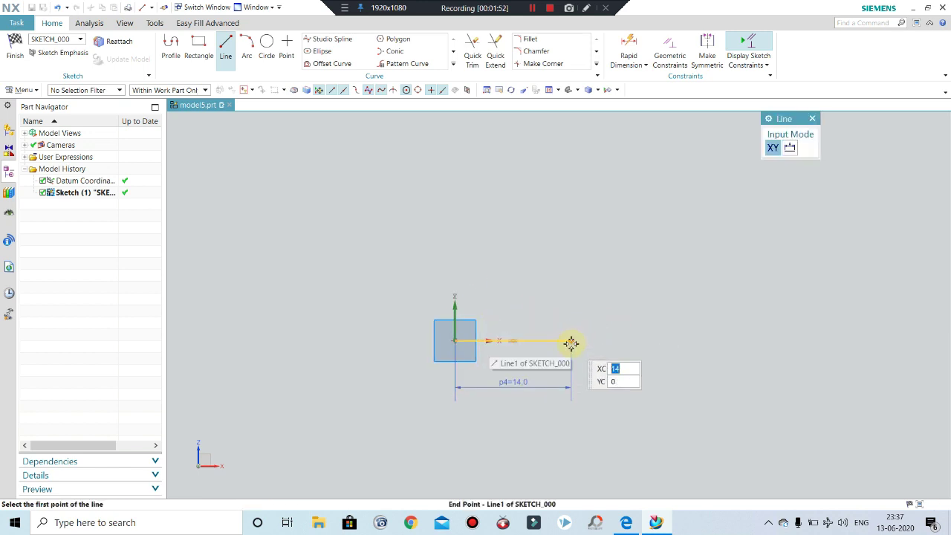
# Step: Add the 20-unit vertical line, the 14-unit top edge and the closing line back to the origin
pyautogui.click(570, 341)
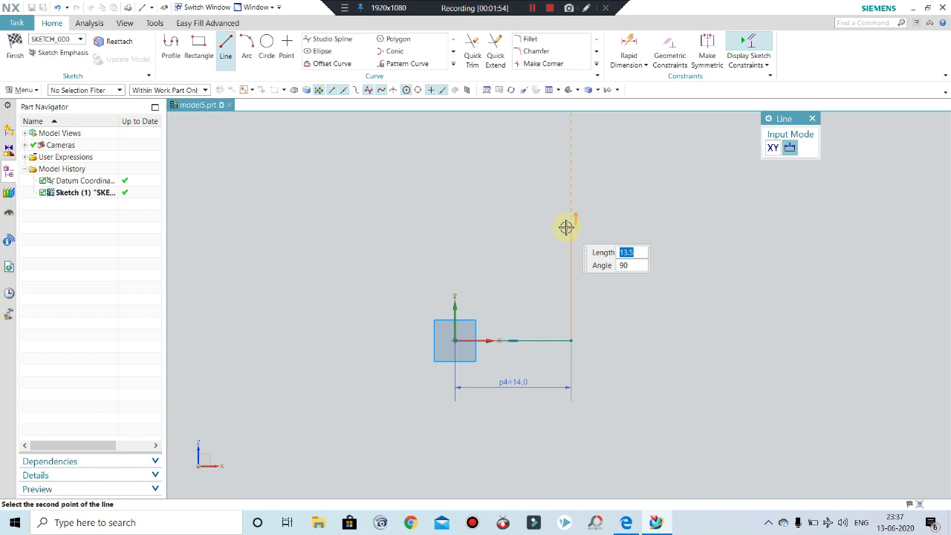
pyautogui.write('2')
pyautogui.write('0')
pyautogui.press('Tab')
pyautogui.press('Return')
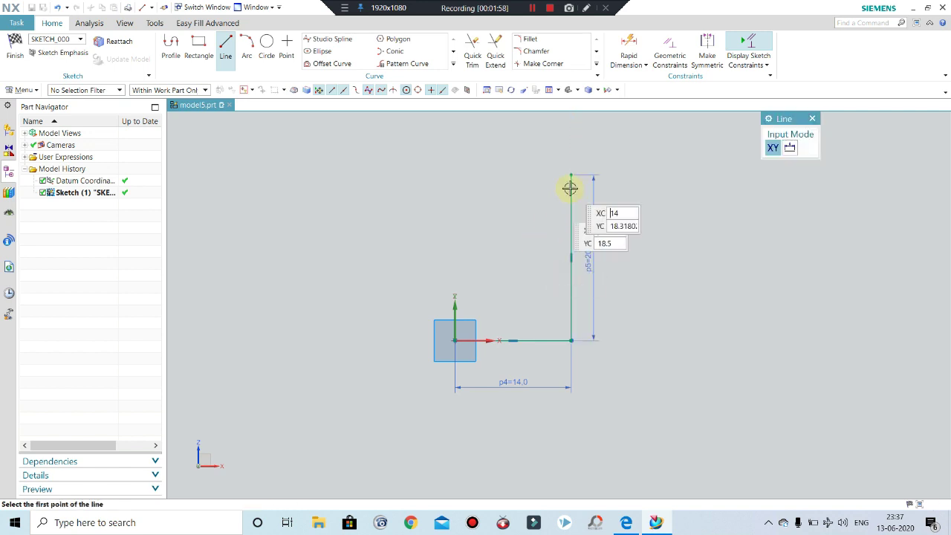
pyautogui.click(571, 176)
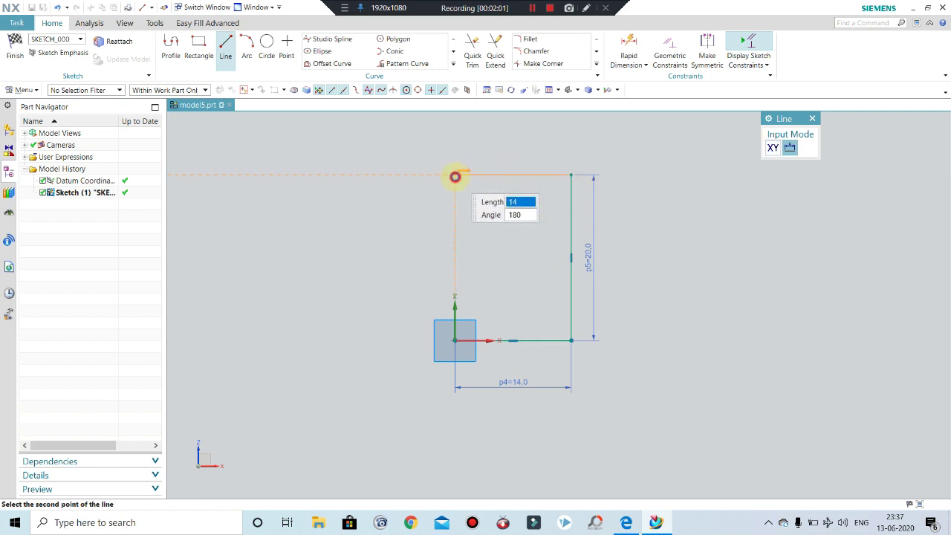
pyautogui.click(455, 175)
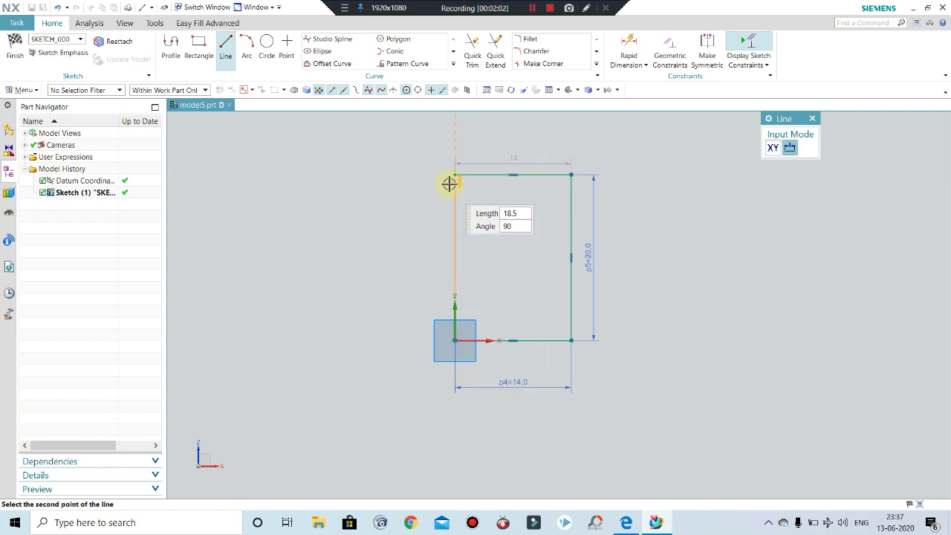
pyautogui.click(450, 171)
pyautogui.scroll(-2, 644, 270)
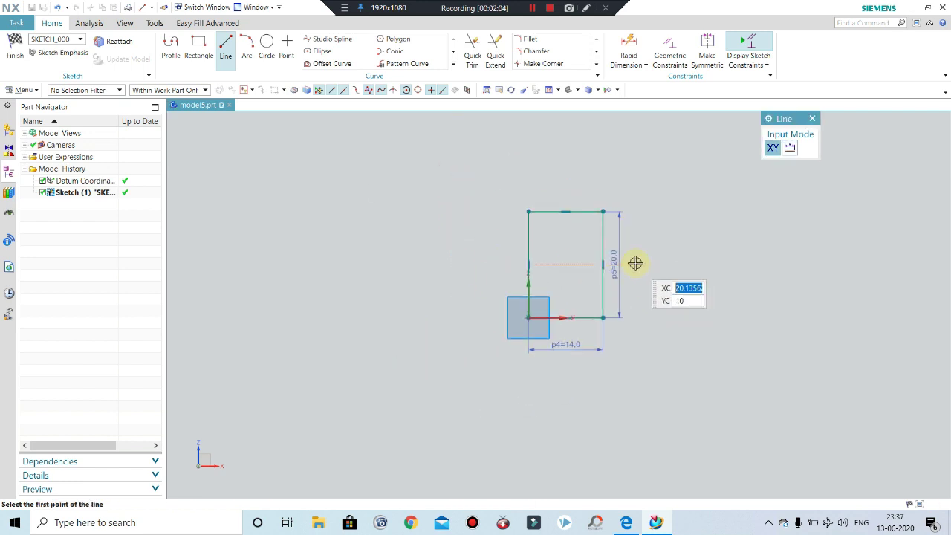
pyautogui.click(813, 117)
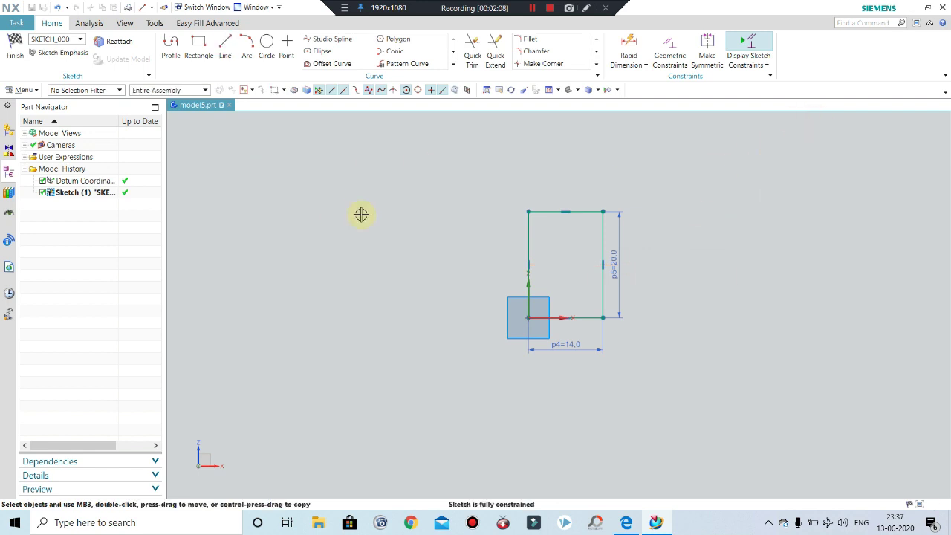
# Step: Revolve the rectangle sketch 0–360° about the Z axis through the origin
pyautogui.click(14, 51)
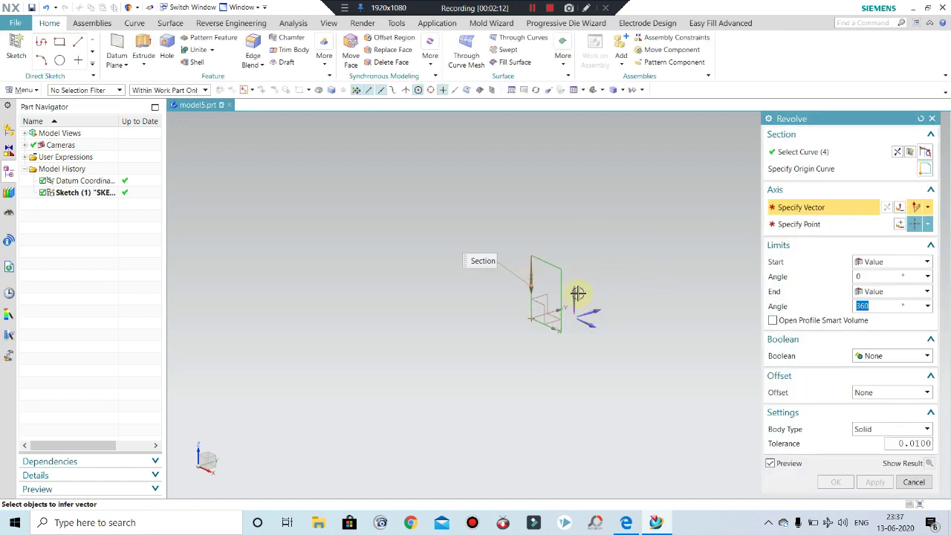
pyautogui.press('Escape')
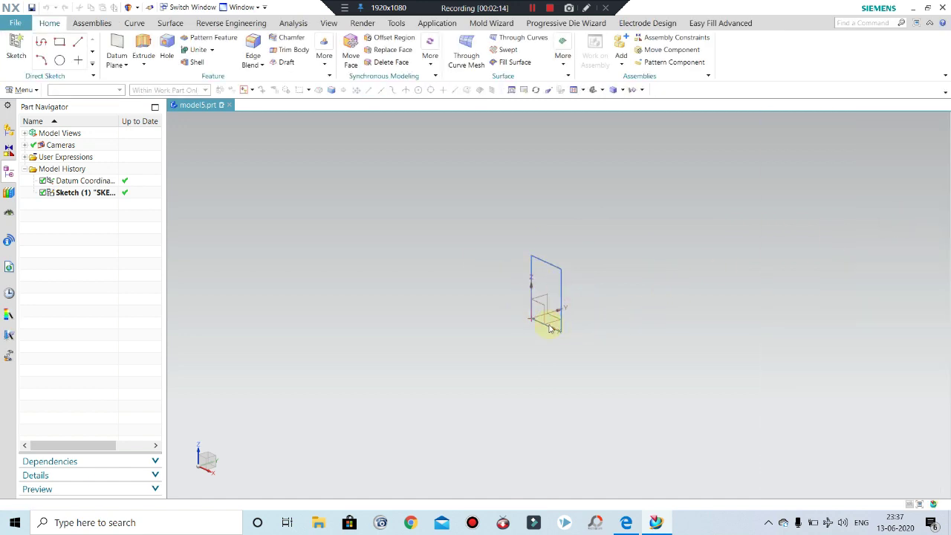
pyautogui.click(550, 328)
pyautogui.click(881, 315)
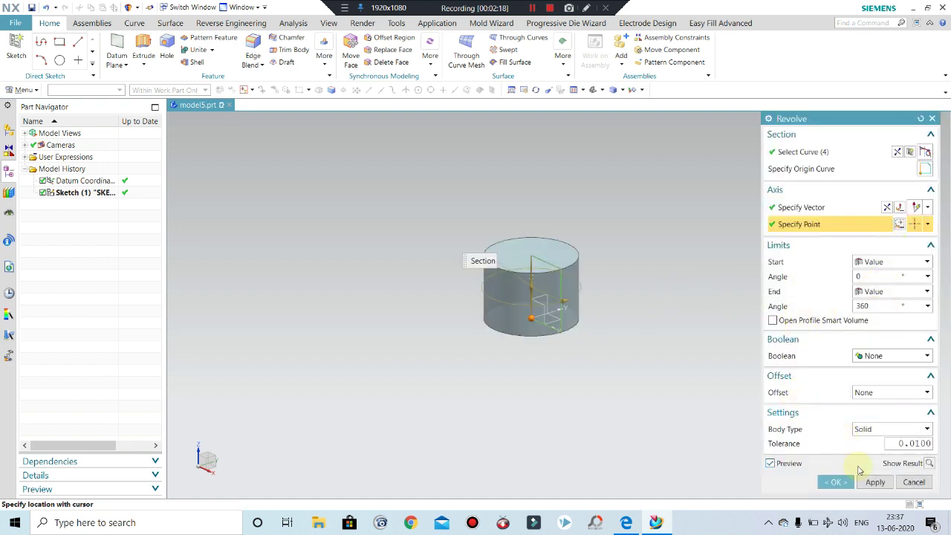
pyautogui.click(835, 482)
# Step: Orbit and zoom around the new solid cylinder to inspect it from the side and above
pyautogui.moveTo(588, 285)
pyautogui.mouseDown(button='middle')
pyautogui.moveTo(595, 247)
pyautogui.moveTo(626, 261)
pyautogui.moveTo(620, 213)
pyautogui.moveTo(616, 256)
pyautogui.mouseUp(button='middle')
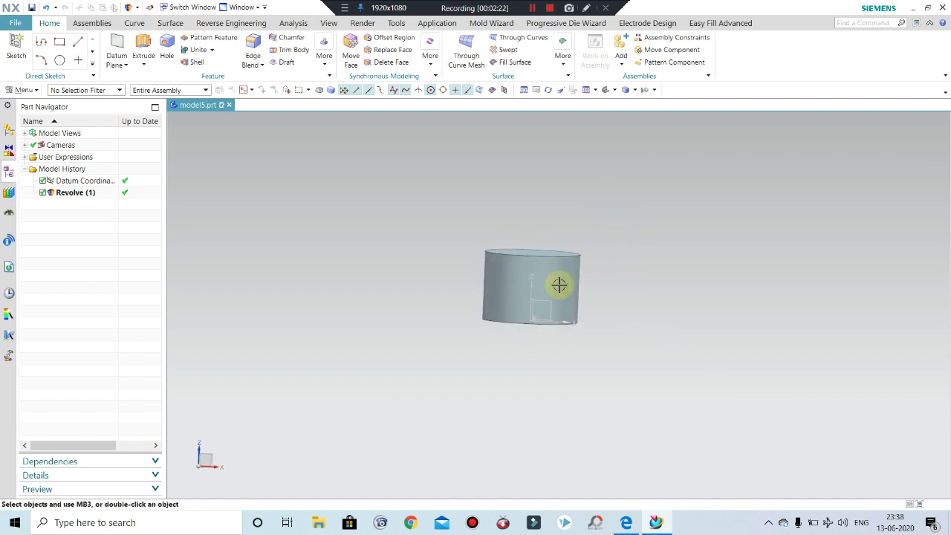
pyautogui.moveTo(558, 282)
pyautogui.mouseDown(button='middle')
pyautogui.moveTo(558, 305)
pyautogui.moveTo(563, 265)
pyautogui.moveTo(567, 293)
pyautogui.moveTo(557, 277)
pyautogui.mouseUp(button='middle')
pyautogui.scroll(3, 560, 297)
pyautogui.scroll(-3, 558, 305)
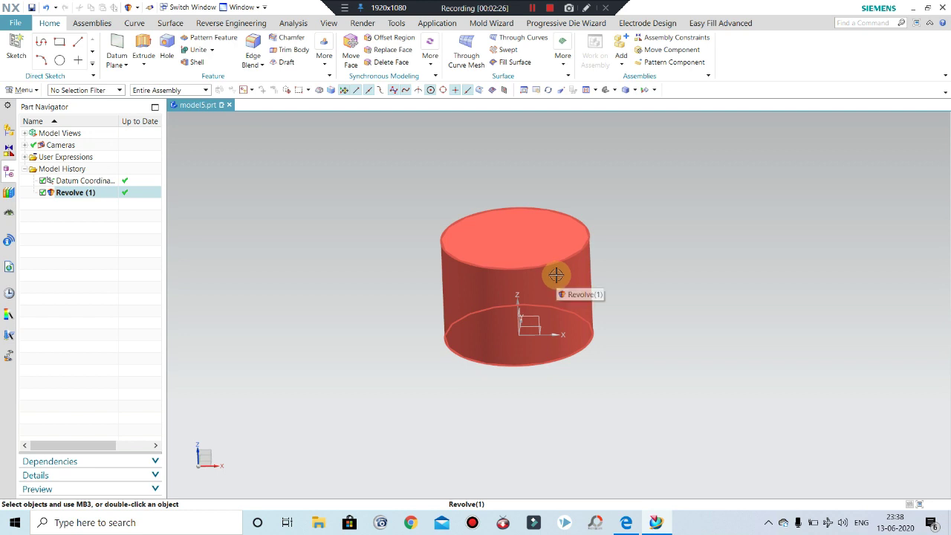
pyautogui.moveTo(584, 215)
pyautogui.mouseDown(button='middle')
pyautogui.moveTo(580, 187)
pyautogui.moveTo(569, 330)
pyautogui.mouseUp(button='middle')
pyautogui.scroll(2, 576, 257)
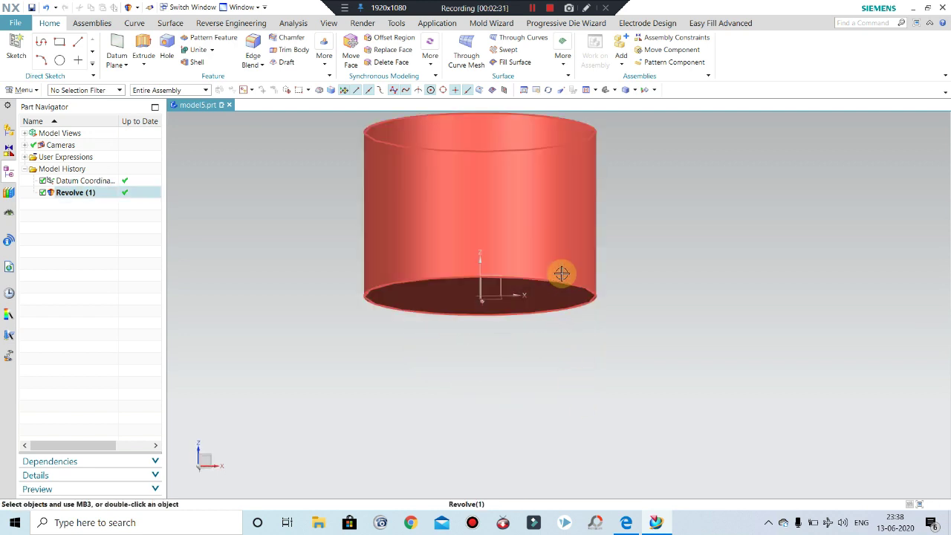
pyautogui.scroll(2, 598, 287)
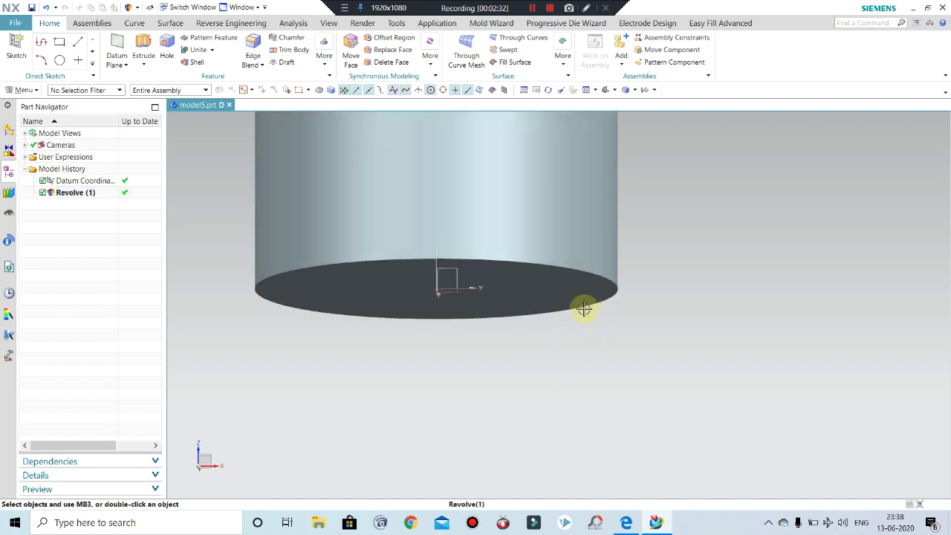
pyautogui.scroll(-3, 584, 311)
pyautogui.moveTo(584, 311)
pyautogui.mouseDown(button='middle')
pyautogui.moveTo(646, 253)
pyautogui.moveTo(651, 276)
pyautogui.mouseUp(button='middle')
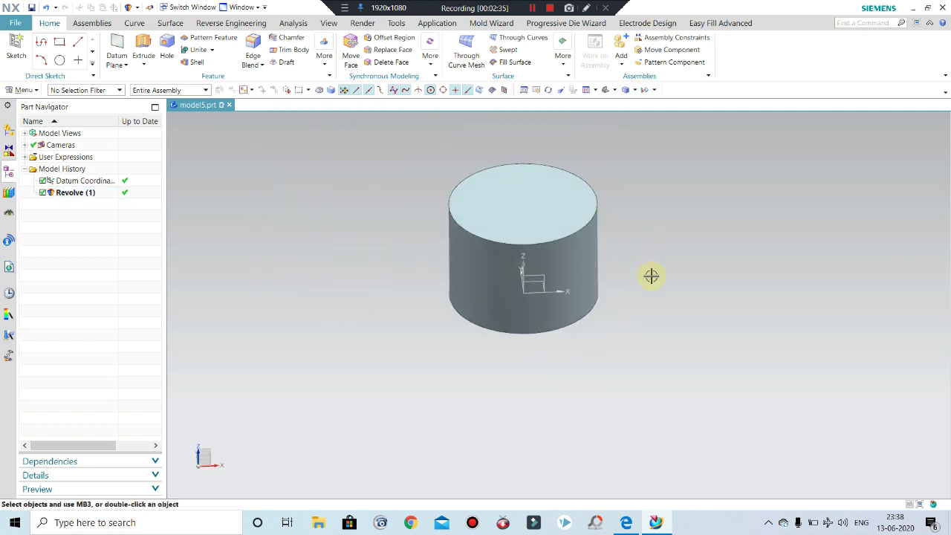
# Step: Draft the cylinder's side face 0.5° with the top face as the stationary face
pyautogui.click(285, 62)
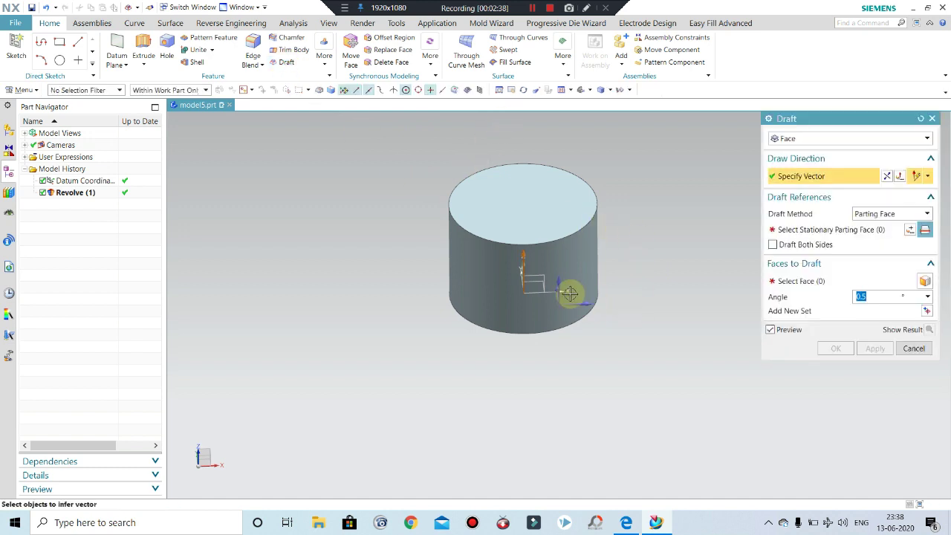
pyautogui.moveTo(664, 296)
pyautogui.mouseDown(button='middle')
pyautogui.moveTo(688, 270)
pyautogui.moveTo(614, 280)
pyautogui.mouseUp(button='middle')
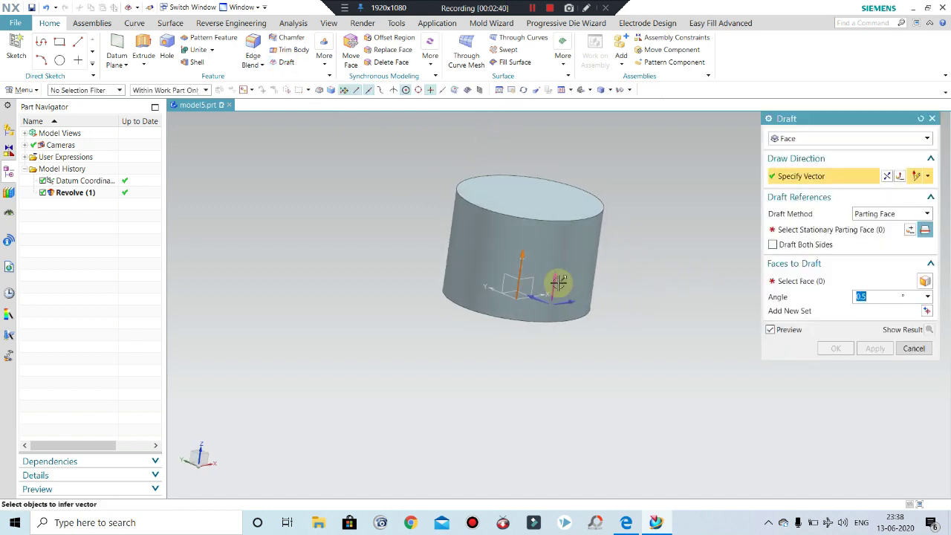
pyautogui.middleClick(601, 273)
pyautogui.scroll(2, 615, 151)
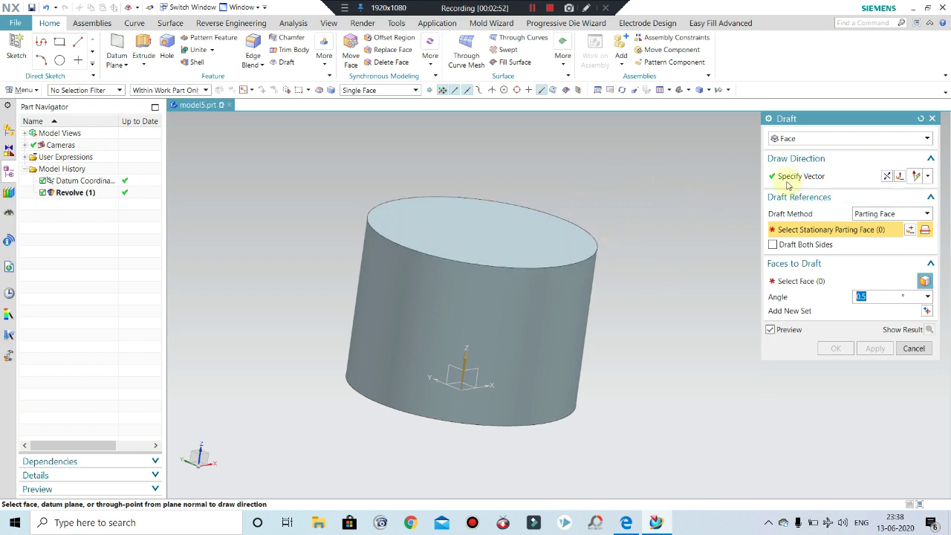
pyautogui.click(532, 243)
pyautogui.click(823, 281)
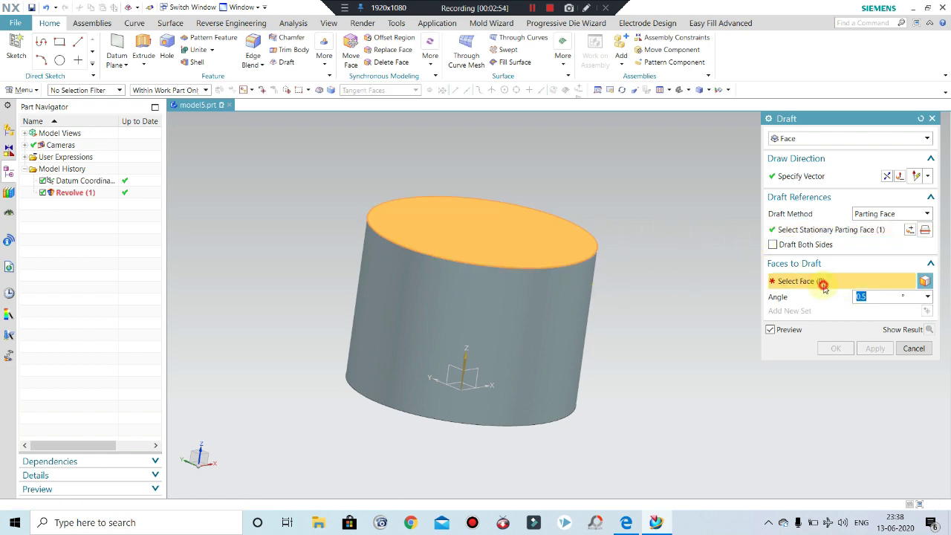
pyautogui.click(491, 323)
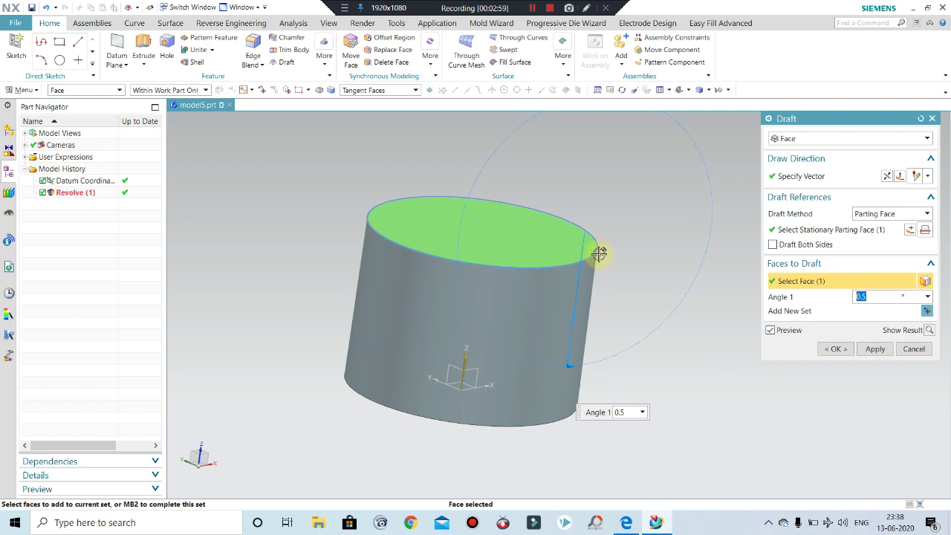
pyautogui.moveTo(644, 352); pyautogui.dragTo(741, 273, button='middle')
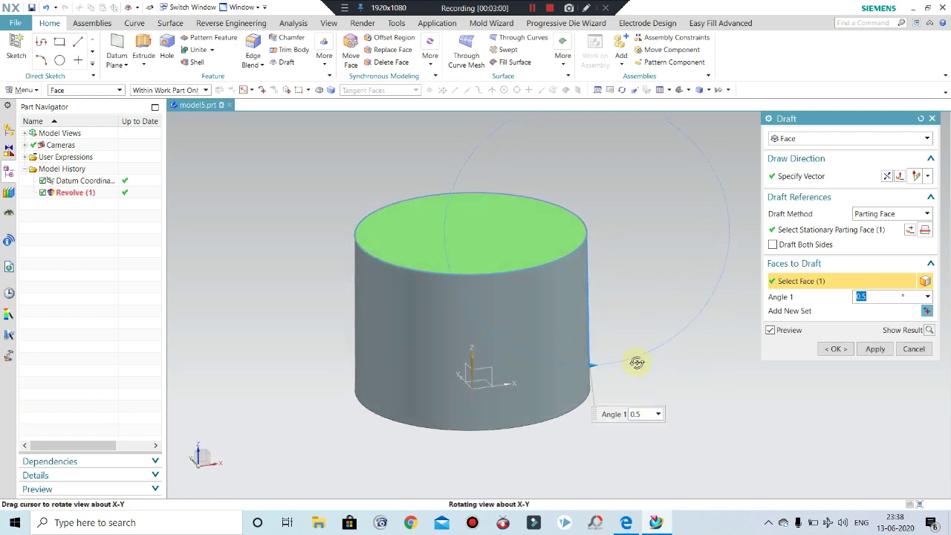
pyautogui.click(834, 349)
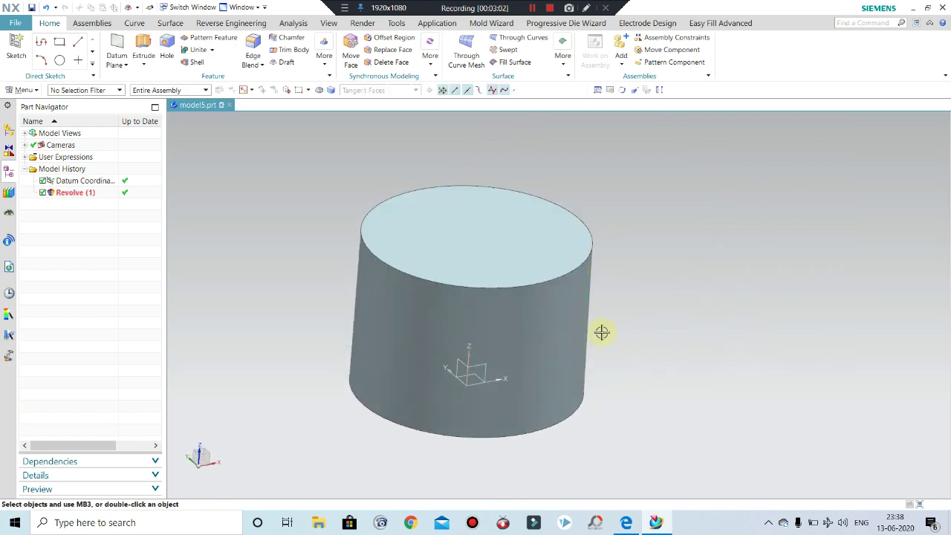
pyautogui.moveTo(601, 332)
pyautogui.mouseDown(button='middle')
pyautogui.moveTo(619, 342)
pyautogui.moveTo(480, 235)
pyautogui.mouseUp(button='middle')
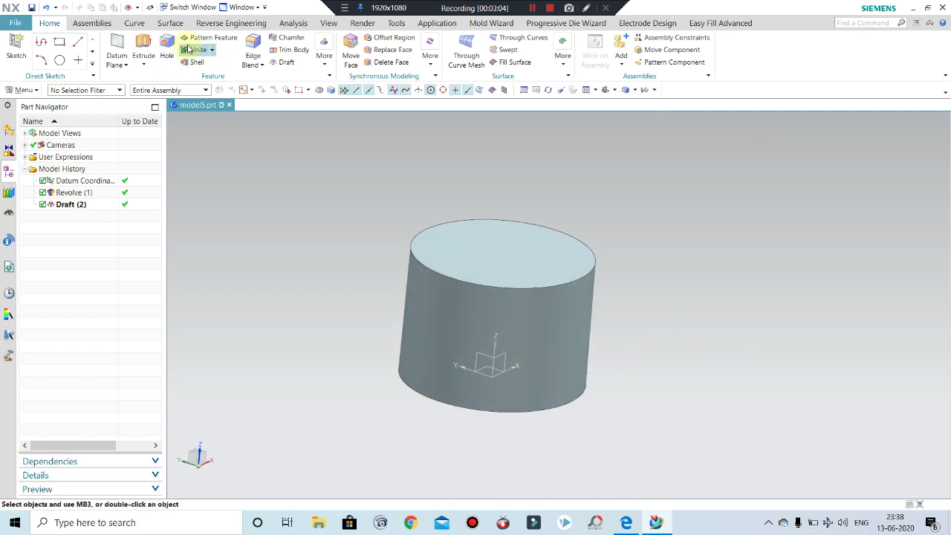
pyautogui.click(292, 23)
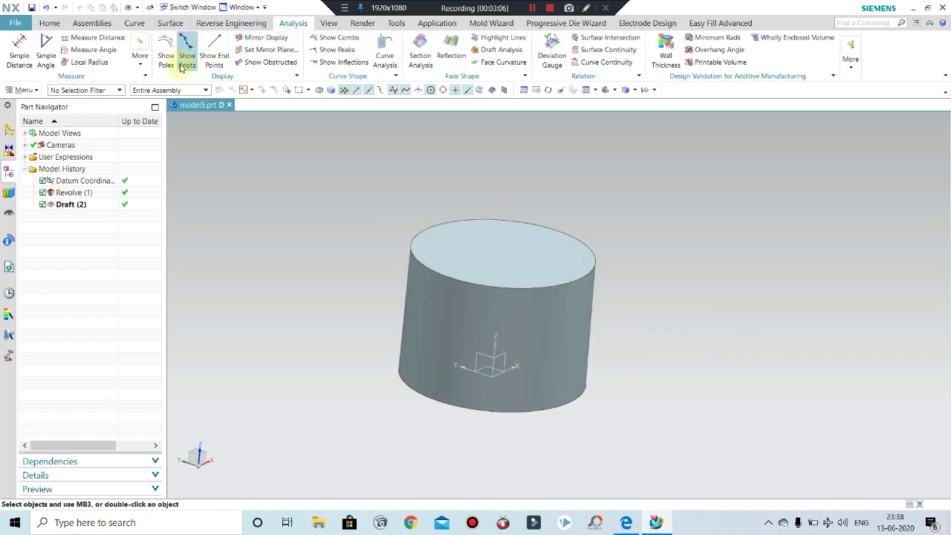
pyautogui.click(100, 62)
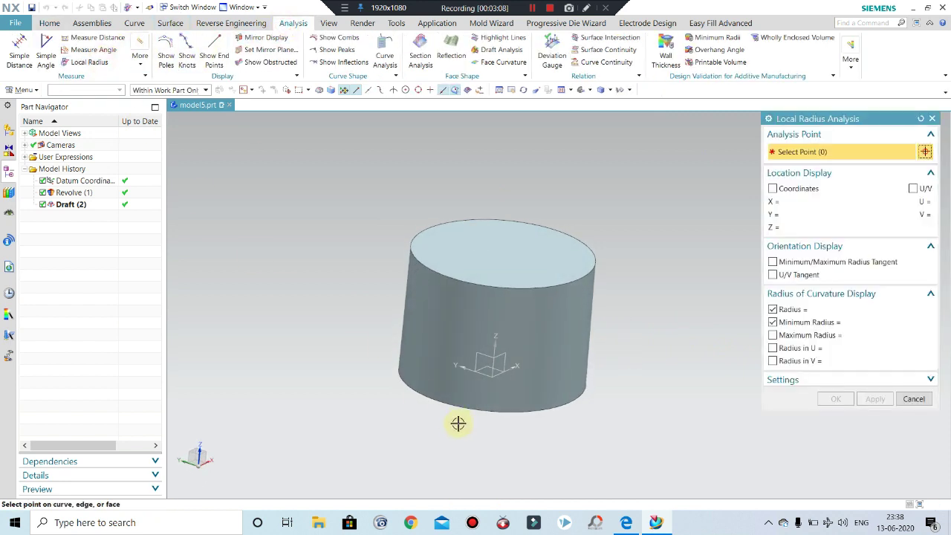
pyautogui.click(428, 400)
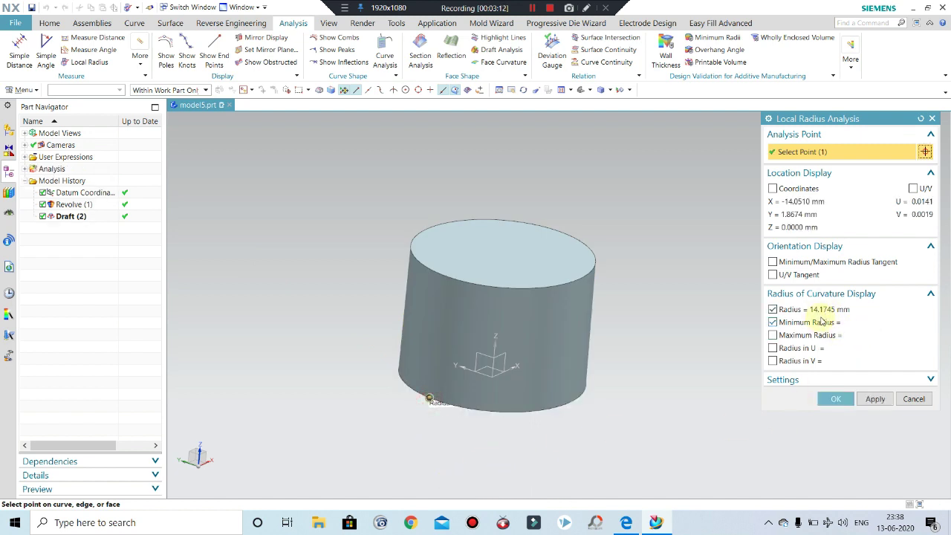
pyautogui.click(914, 399)
pyautogui.moveTo(484, 282)
pyautogui.mouseDown(button='middle')
pyautogui.moveTo(515, 218)
pyautogui.moveTo(510, 276)
pyautogui.mouseUp(button='middle')
pyautogui.click(471, 317)
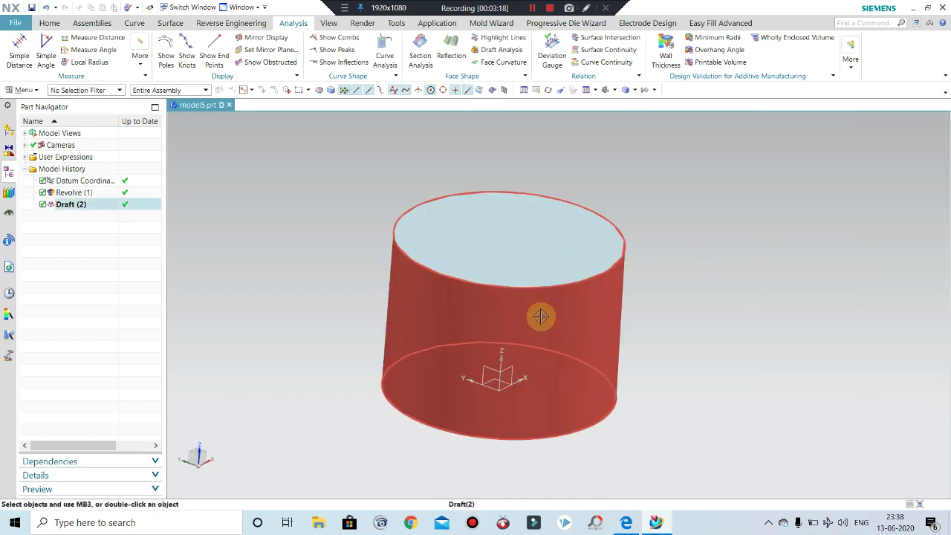
pyautogui.press('Escape')
pyautogui.moveTo(541, 316); pyautogui.dragTo(557, 243, button='middle')
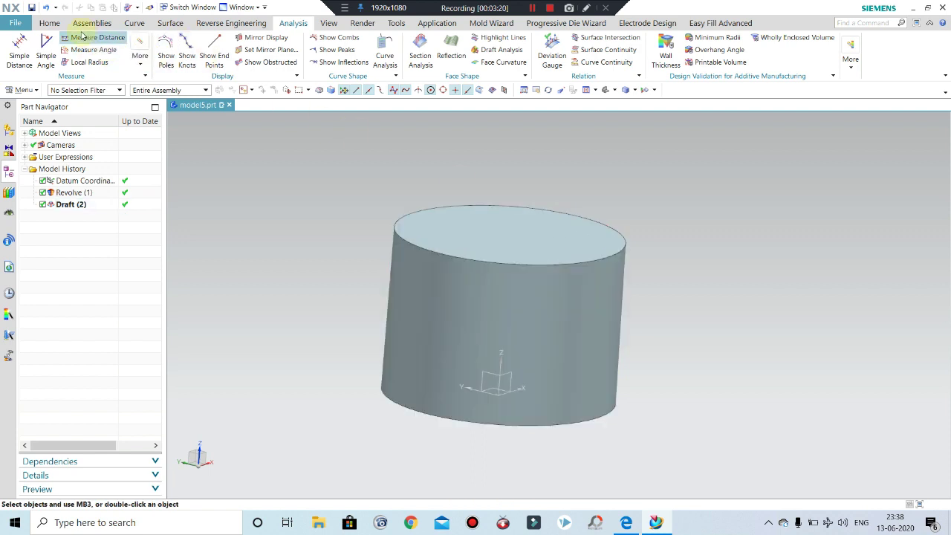
pyautogui.click(49, 23)
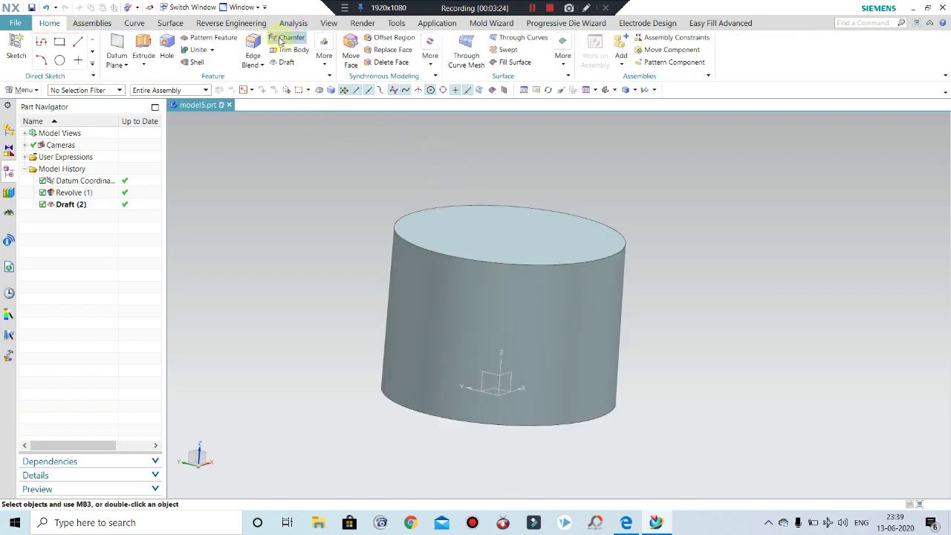
# Step: Apply a 1.5 mm radius edge blend to the cylinder's top outer edge
pyautogui.click(607, 260)
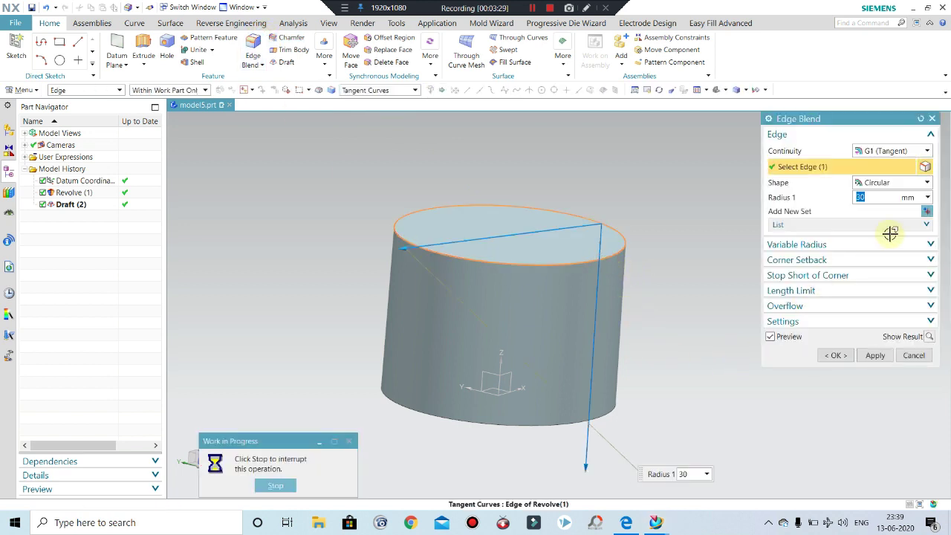
pyautogui.write('2')
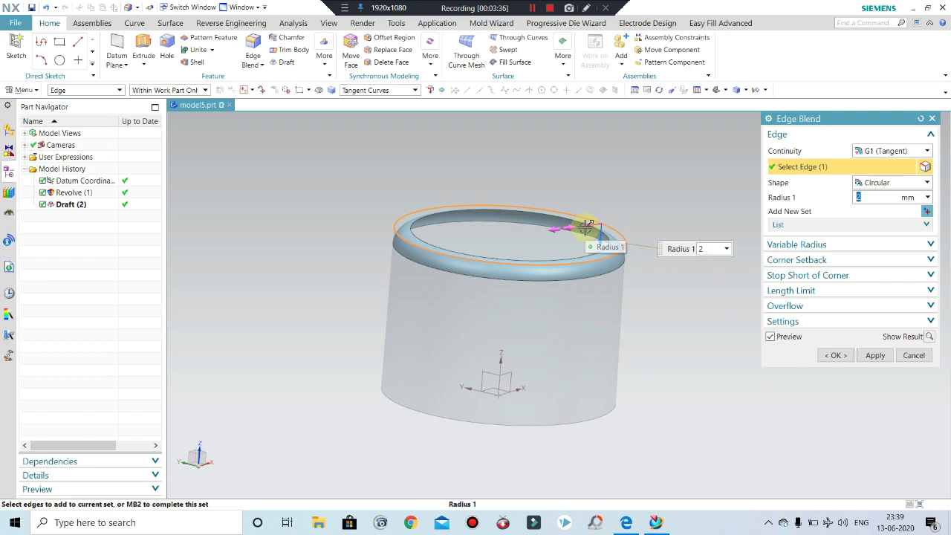
pyautogui.write('1.5')
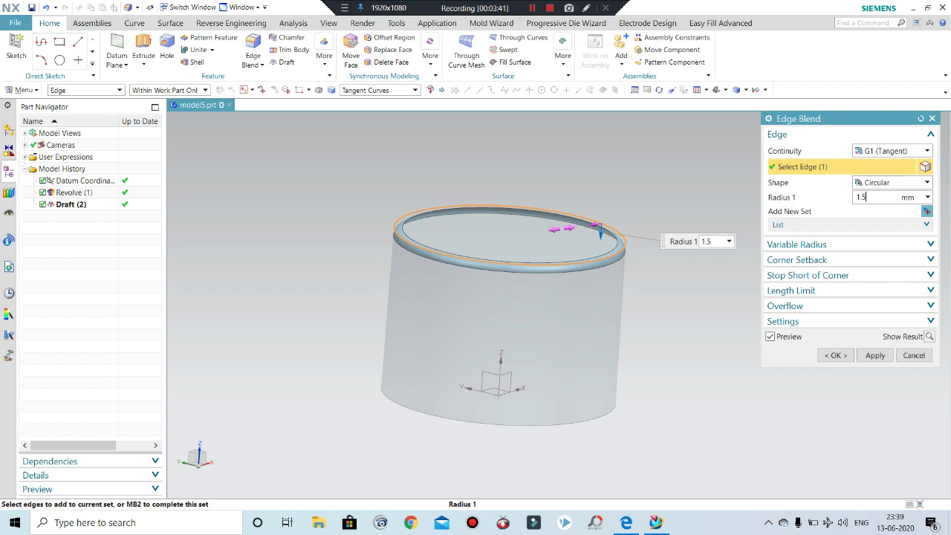
pyautogui.press('Return')
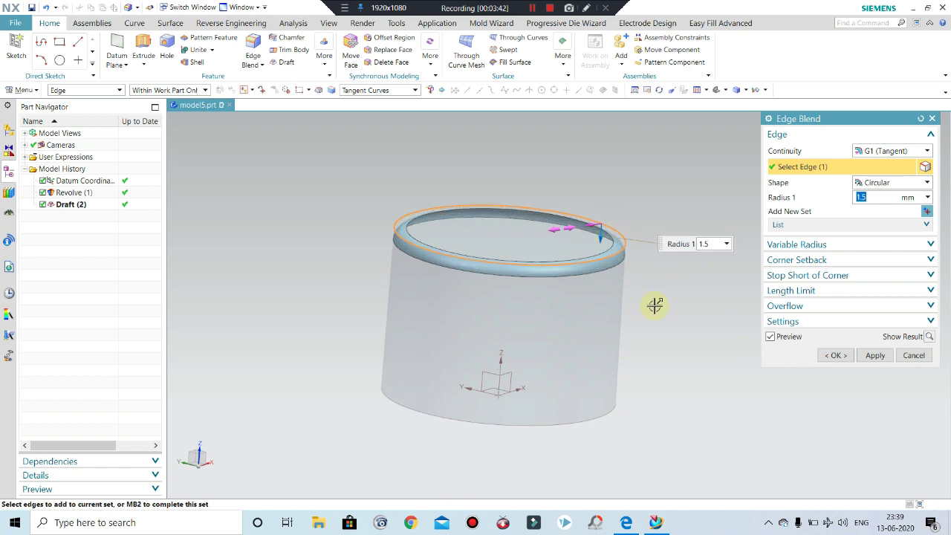
pyautogui.click(871, 356)
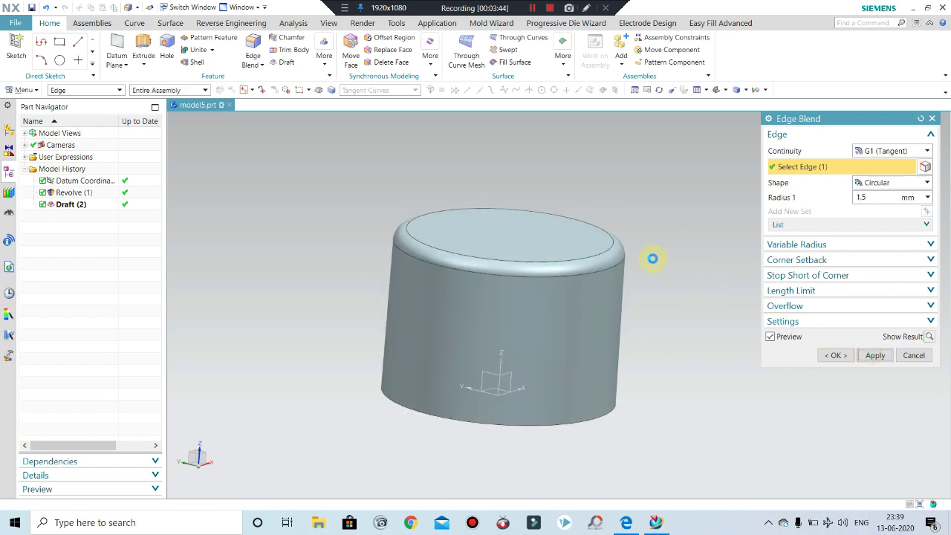
# Step: Close the blend tool, orbit to view the cap's underside and top, then Alt+Tab to the browser
pyautogui.click(927, 361)
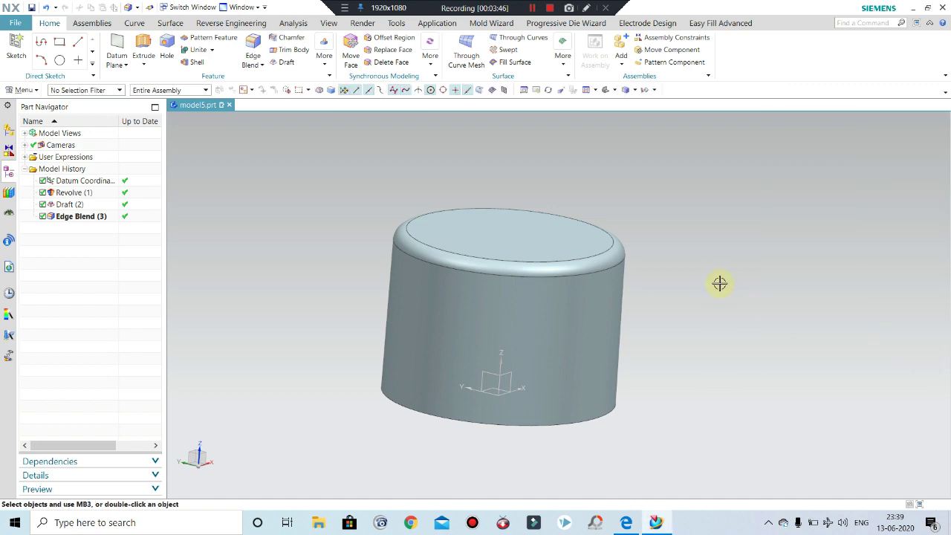
pyautogui.moveTo(720, 282); pyautogui.dragTo(578, 316, button='middle')
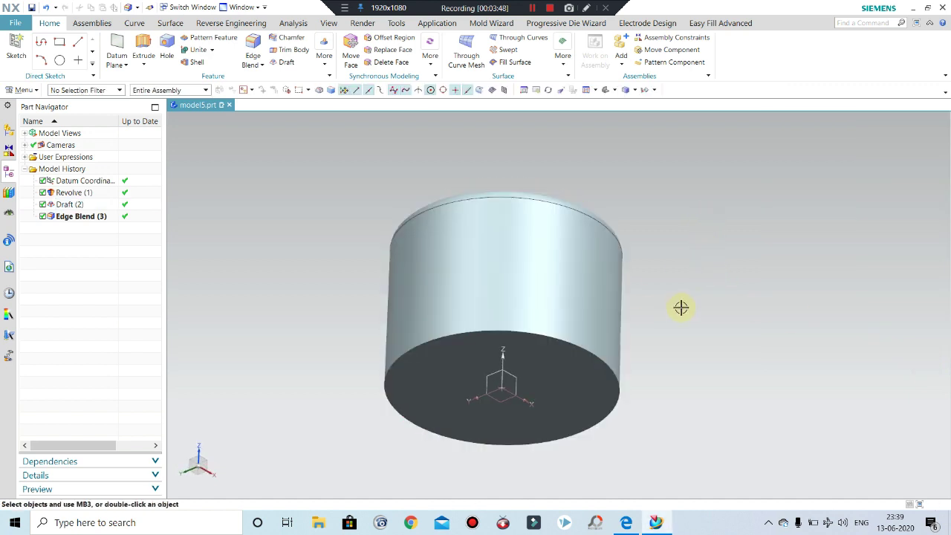
pyautogui.moveTo(681, 308); pyautogui.dragTo(631, 324, button='middle')
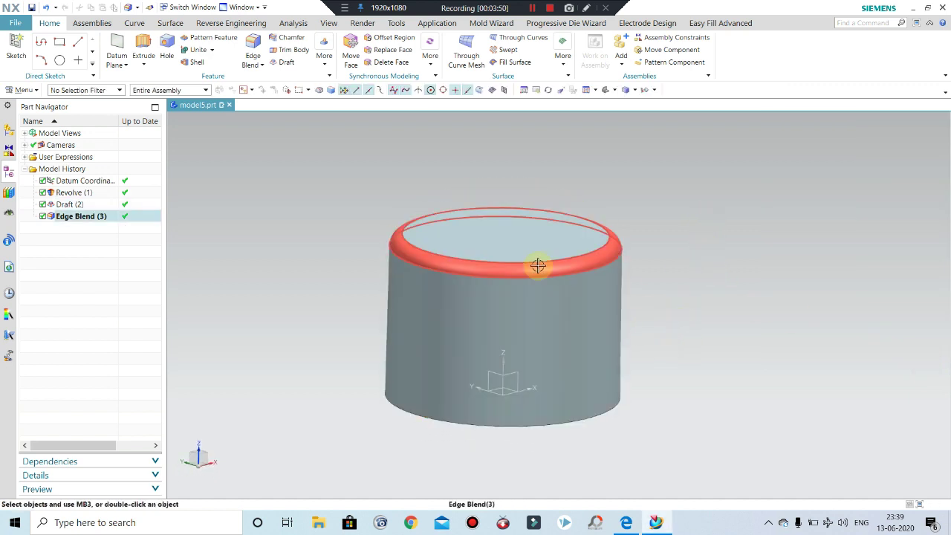
pyautogui.moveTo(573, 308)
pyautogui.mouseDown(button='middle')
pyautogui.moveTo(574, 275)
pyautogui.moveTo(584, 361)
pyautogui.moveTo(706, 324)
pyautogui.moveTo(640, 231)
pyautogui.mouseUp(button='middle')
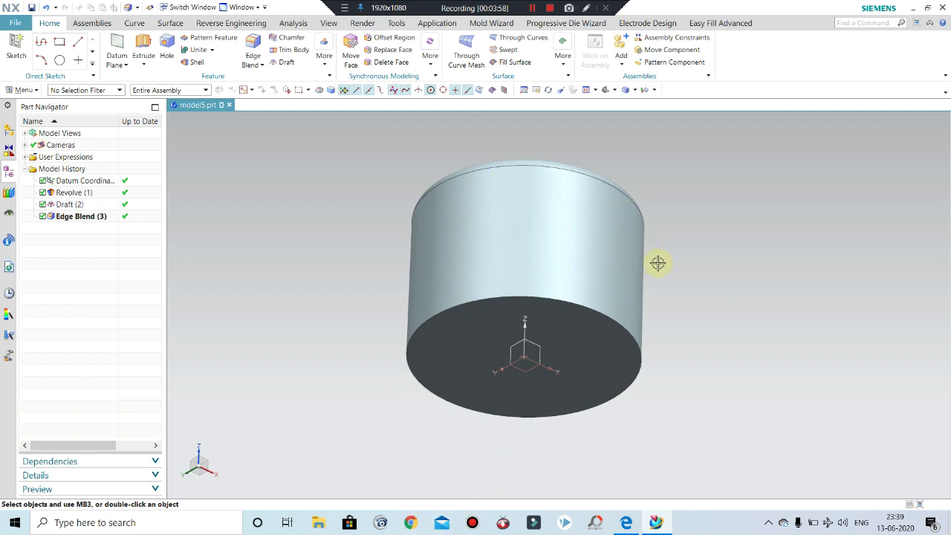
pyautogui.scroll(2, 658, 263)
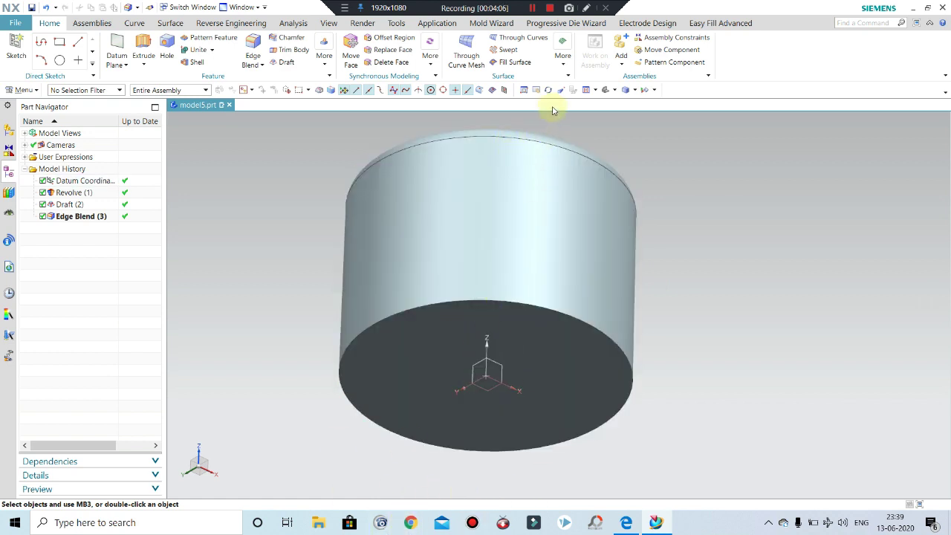
pyautogui.hotkey('alt', 'Tab')
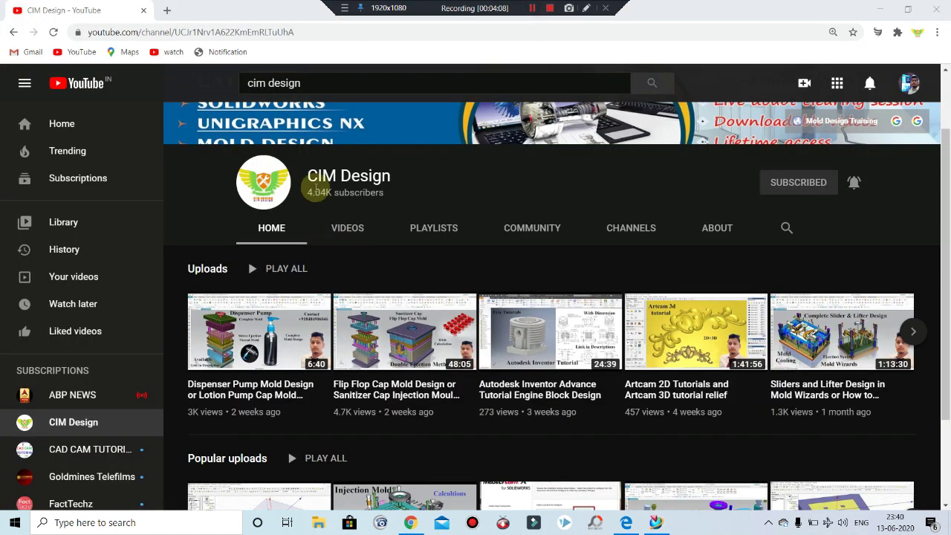
# Step: Open the channel's Videos list and play the 'Rib, Boss, gussets, Draft Design' video
pyautogui.click(313, 182)
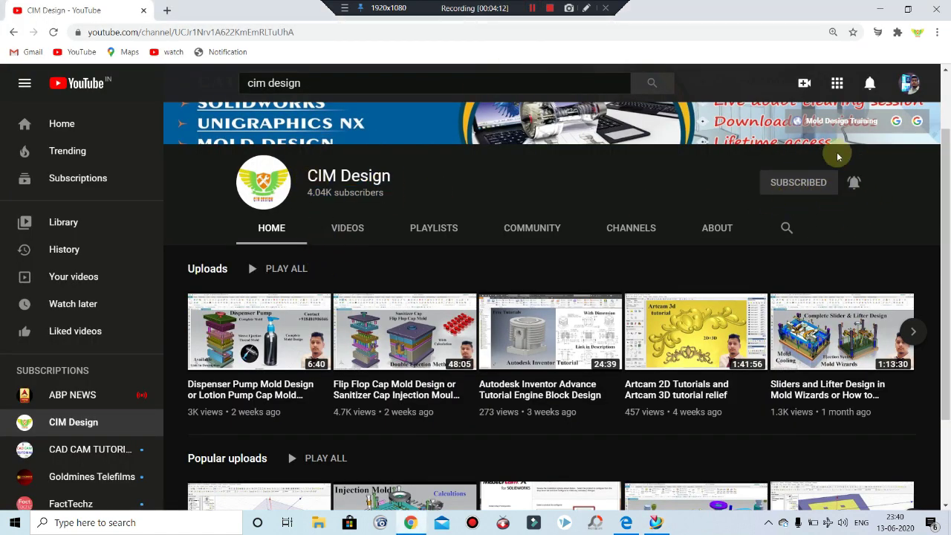
pyautogui.scroll(-2, 297, 334)
pyautogui.scroll(1, 305, 223)
pyautogui.click(347, 165)
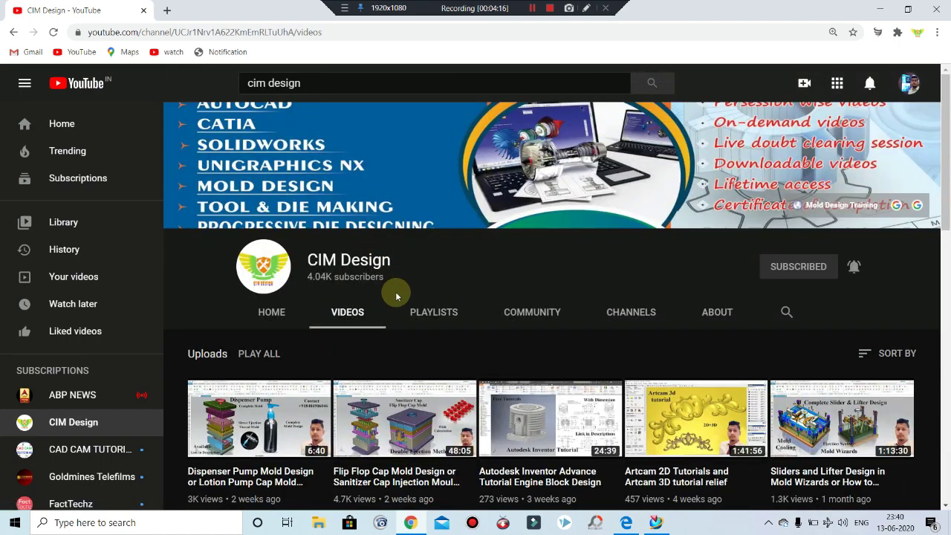
pyautogui.scroll(-4, 398, 301)
pyautogui.scroll(-3, 402, 308)
pyautogui.scroll(-1, 405, 316)
pyautogui.scroll(-2, 408, 325)
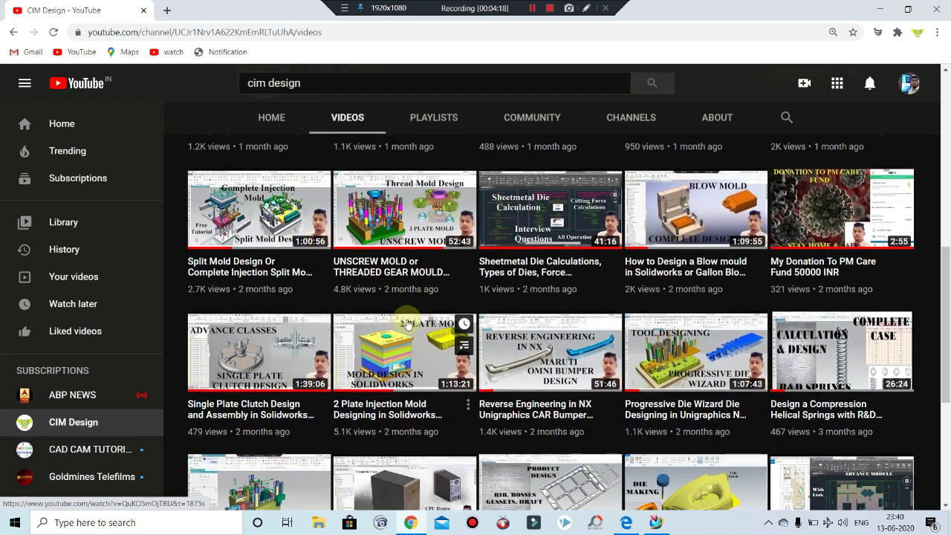
pyautogui.scroll(-1, 409, 327)
pyautogui.scroll(-1, 535, 357)
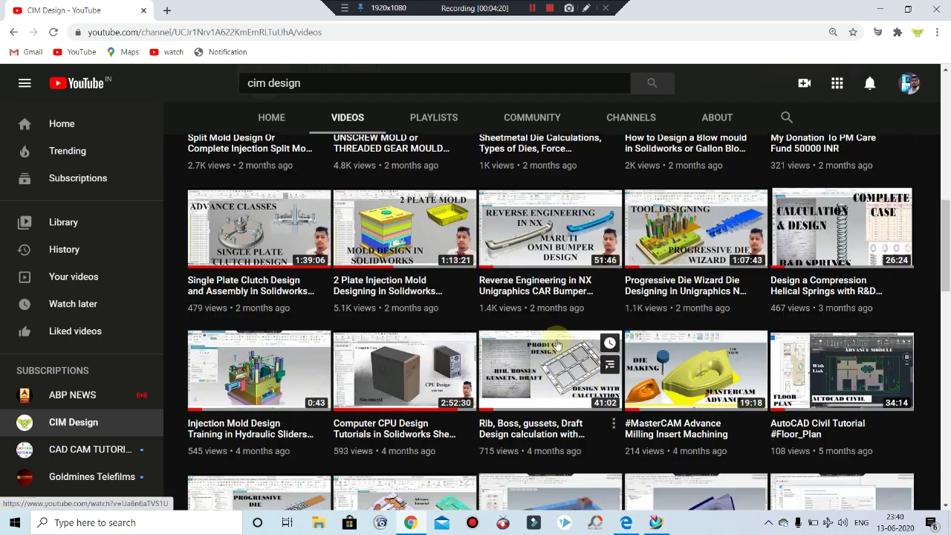
pyautogui.click(558, 373)
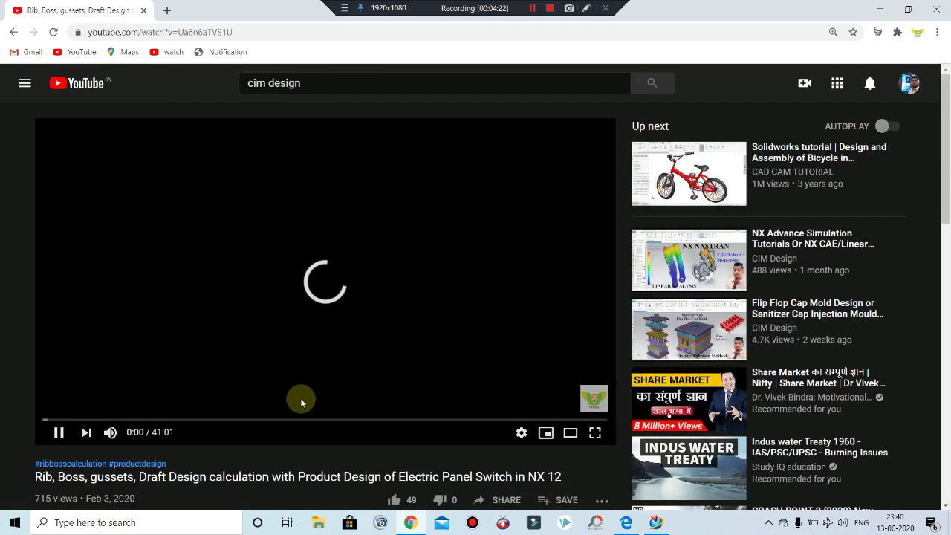
# Step: Mute the video, seek back from about 36:22 to 34:26, and pause on the rib notes
pyautogui.click(104, 437)
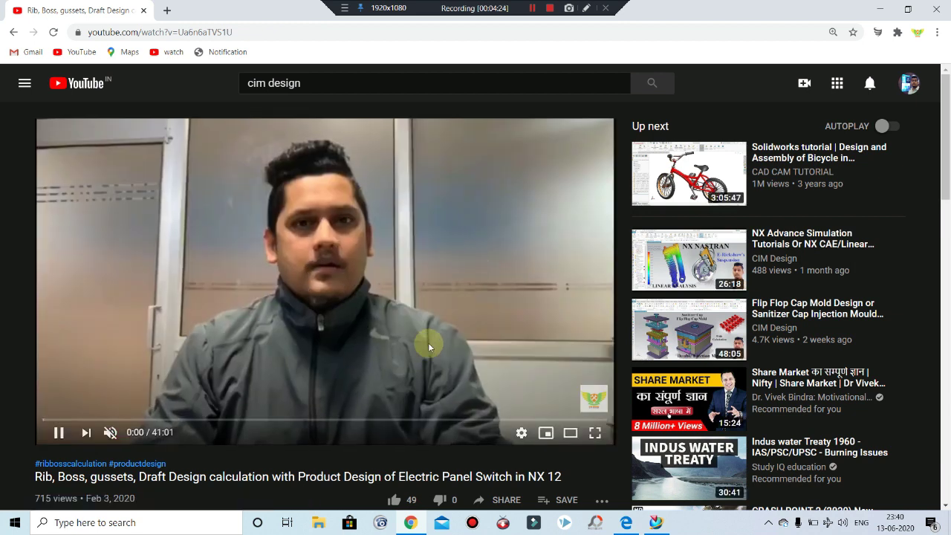
pyautogui.moveTo(554, 419)
pyautogui.click(543, 419)
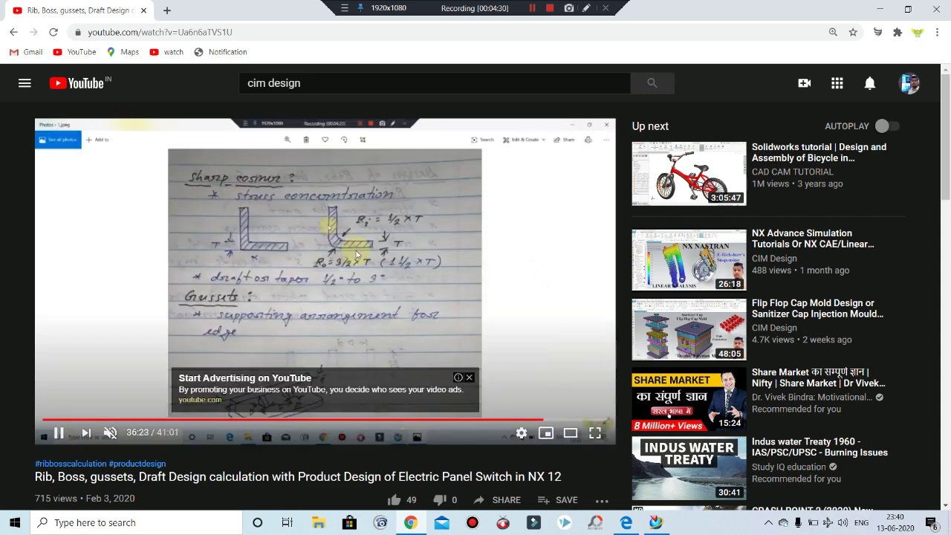
pyautogui.click(535, 420)
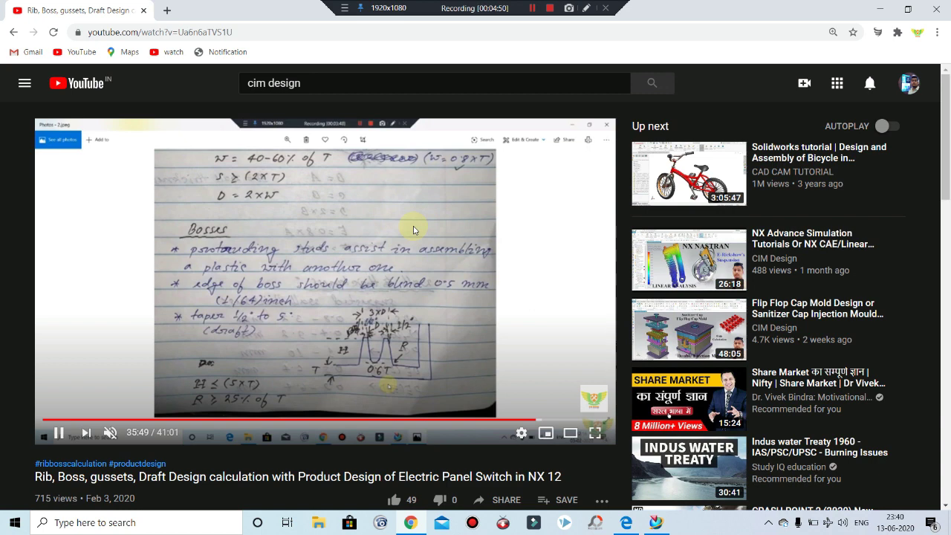
pyautogui.click(516, 419)
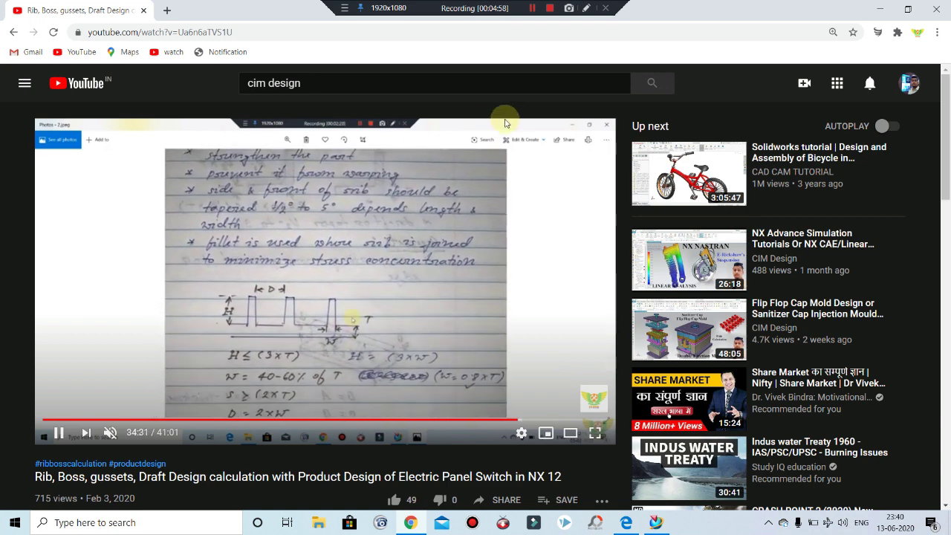
pyautogui.click(362, 252)
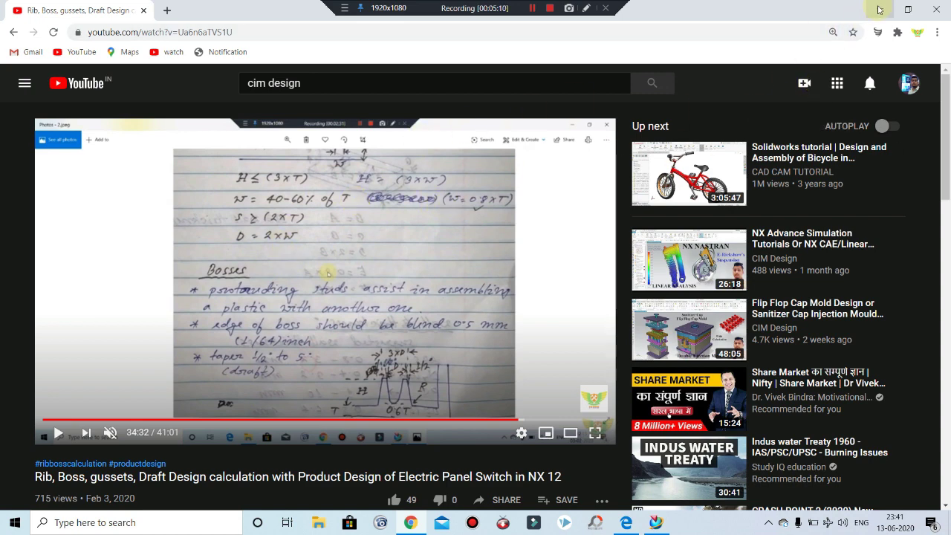
# Step: Minimize Chrome to glance at the NX cylinder, then bring the tutorial video back
pyautogui.click(879, 9)
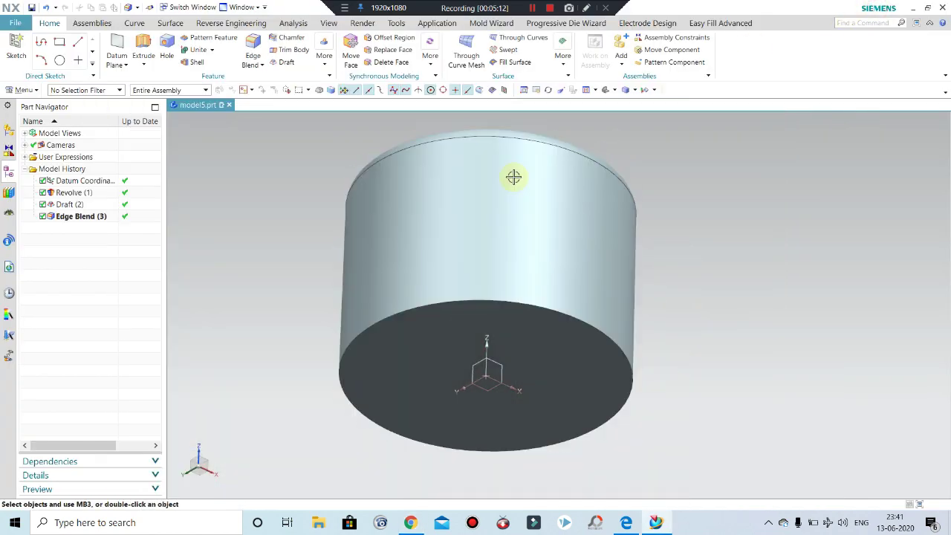
pyautogui.moveTo(614, 341); pyautogui.dragTo(616, 344, button='middle')
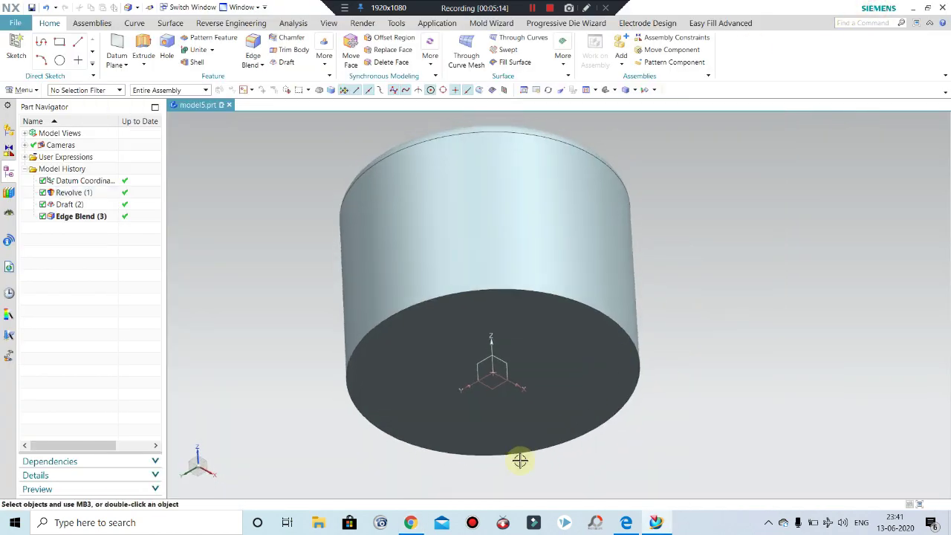
pyautogui.click(413, 523)
pyautogui.moveTo(416, 421)
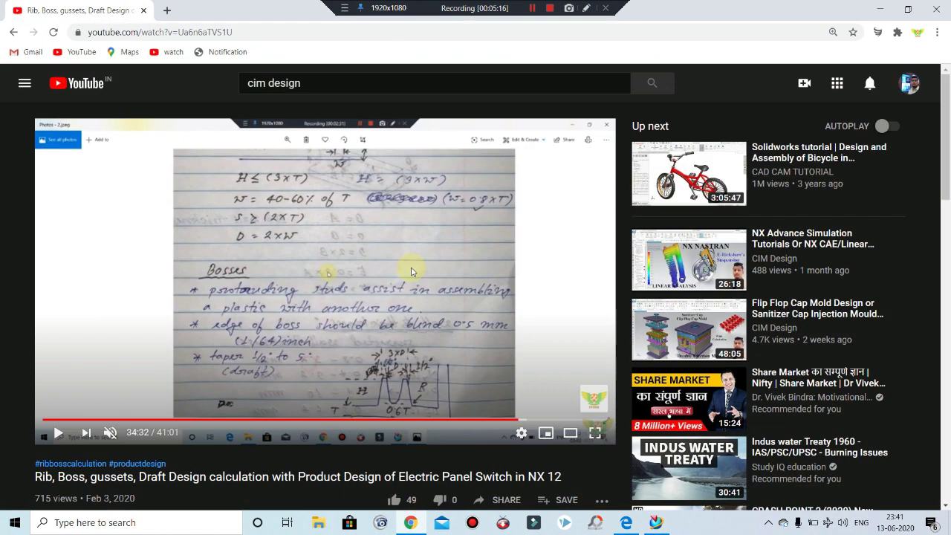
# Step: Seek the video to 39:52, read the wall-thickness notes, pause at 40:24, and return to NX
pyautogui.click(580, 421)
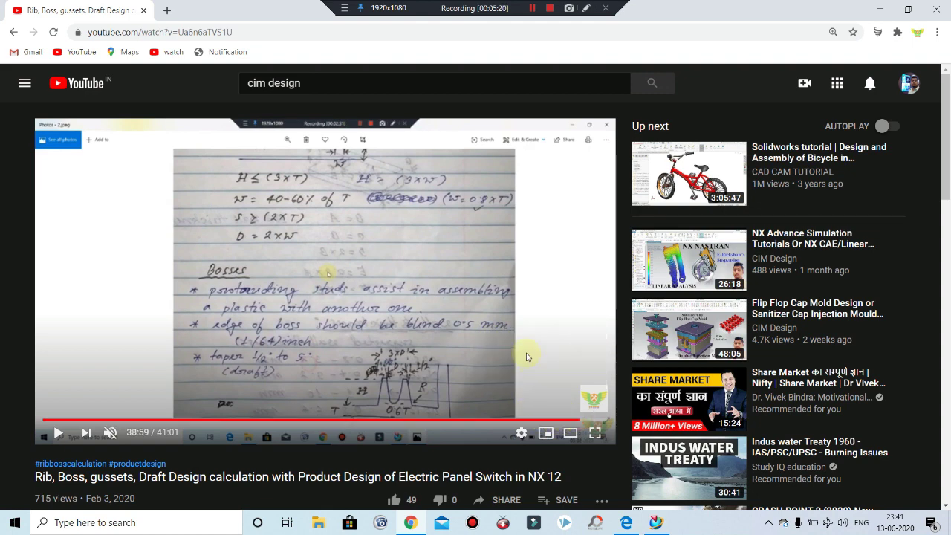
pyautogui.click(593, 421)
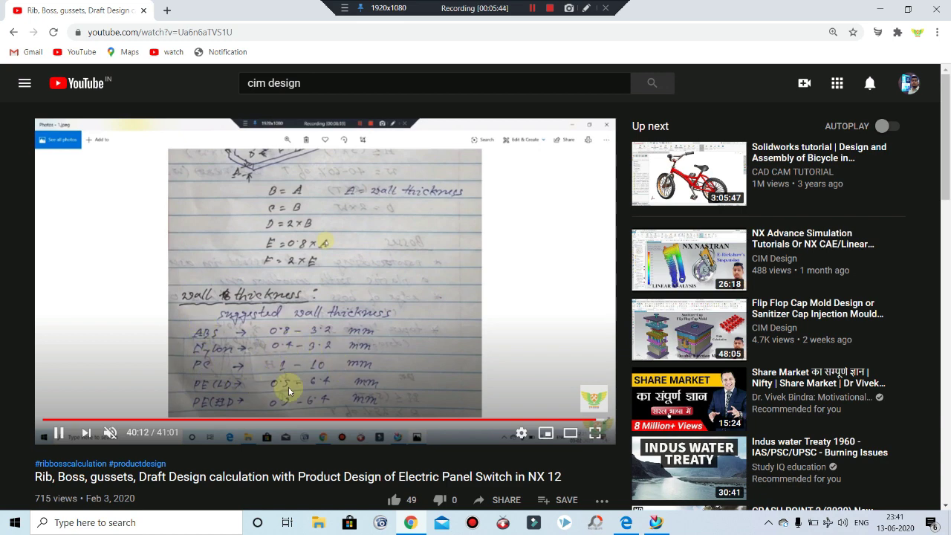
pyautogui.click(283, 301)
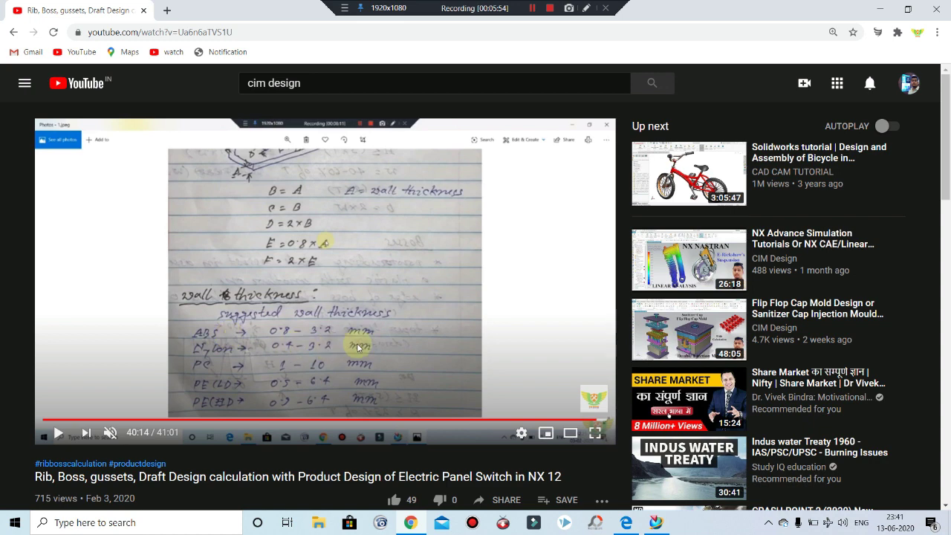
pyautogui.click(470, 339)
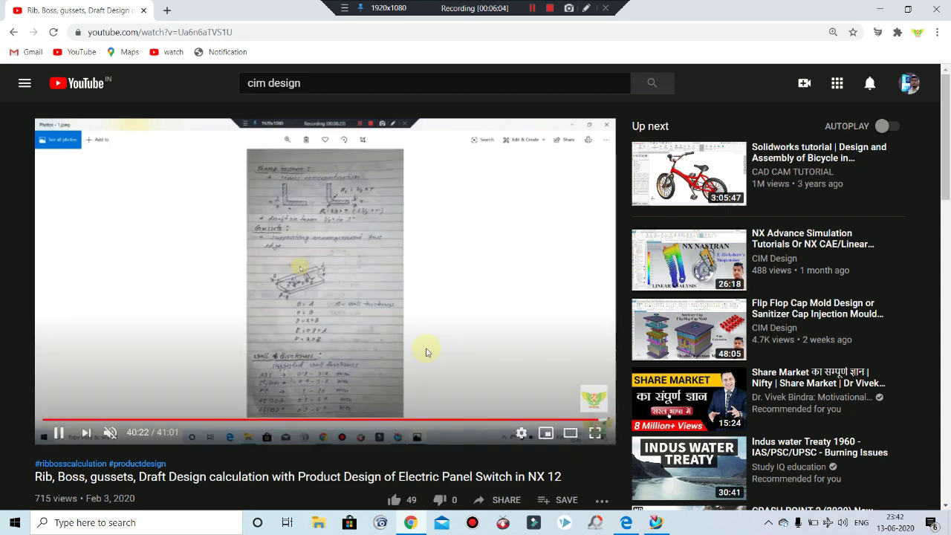
pyautogui.click(404, 199)
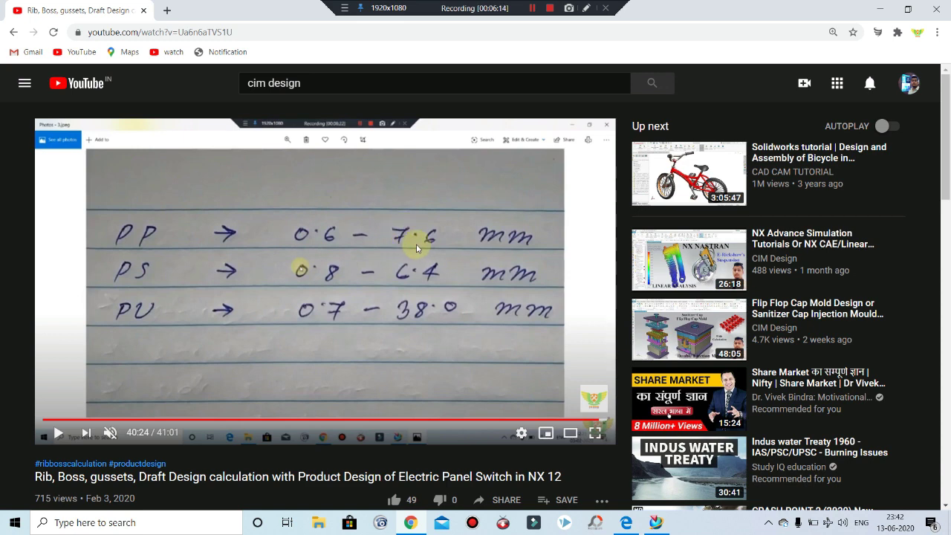
pyautogui.click(877, 7)
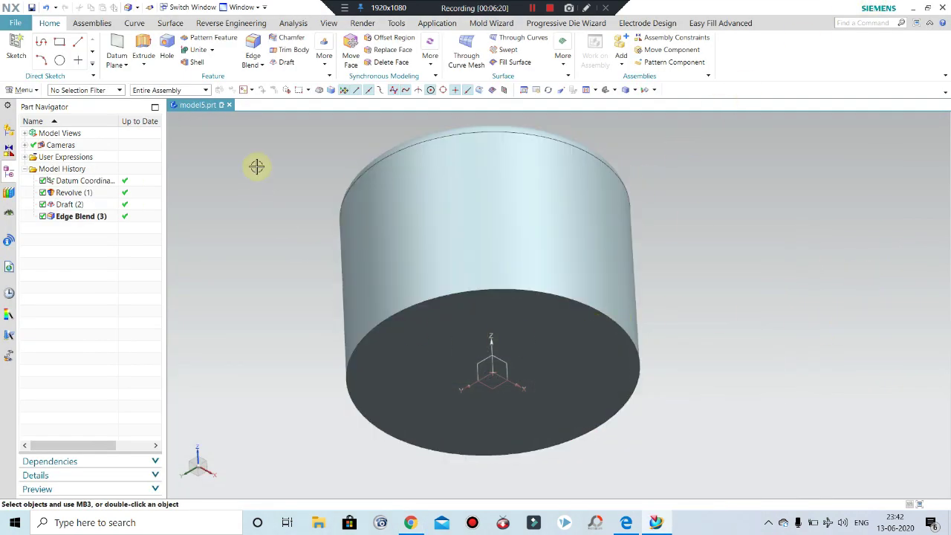
# Step: Shell the cylinder to a 1.7 mm wall thickness, removing its flat end face
pyautogui.click(198, 62)
pyautogui.click(542, 399)
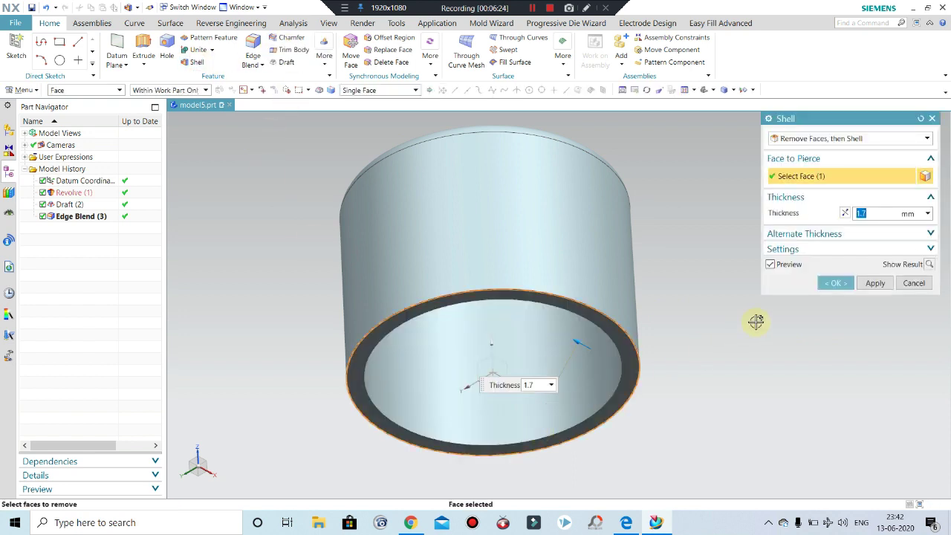
pyautogui.moveTo(486, 295)
pyautogui.mouseDown(button='middle')
pyautogui.moveTo(526, 342)
pyautogui.moveTo(526, 373)
pyautogui.moveTo(520, 298)
pyautogui.moveTo(523, 325)
pyautogui.mouseUp(button='middle')
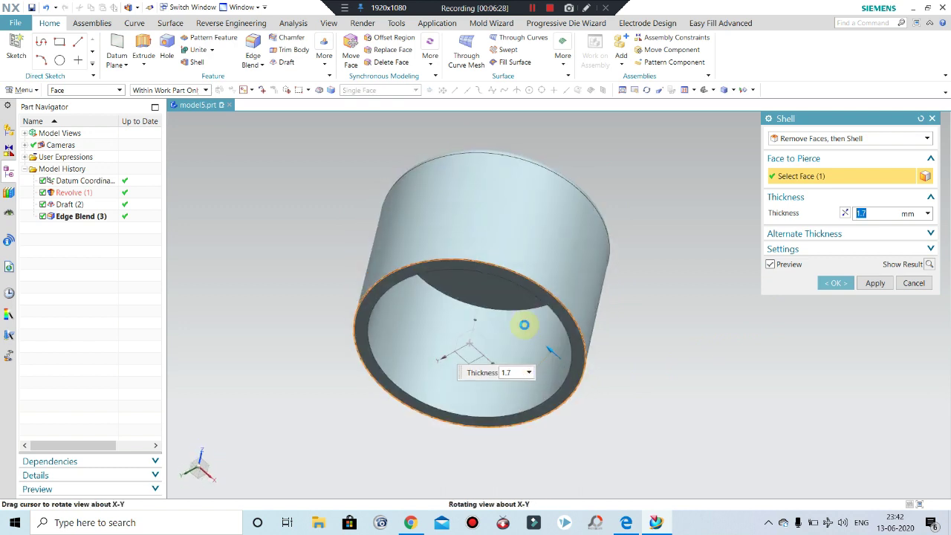
pyautogui.click(837, 283)
pyautogui.moveTo(690, 320); pyautogui.dragTo(397, 214, button='middle')
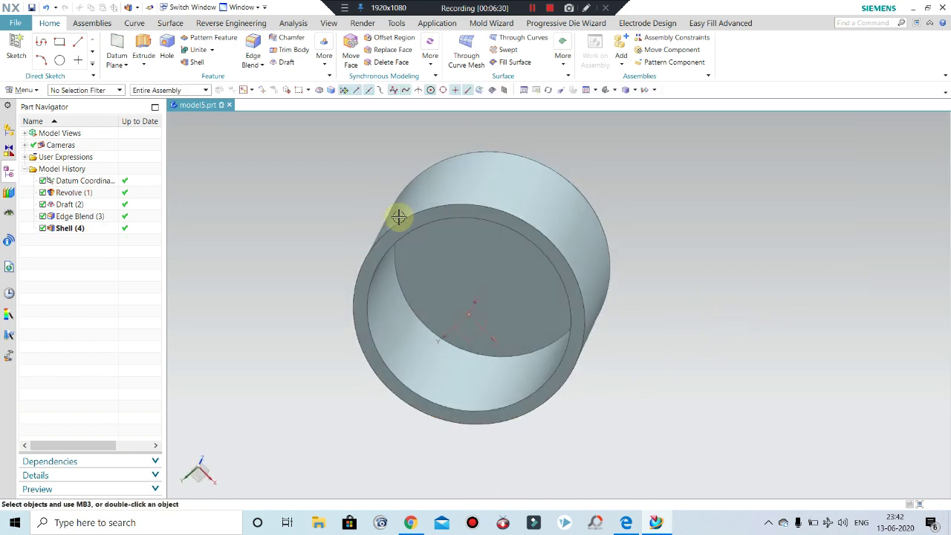
pyautogui.click(251, 46)
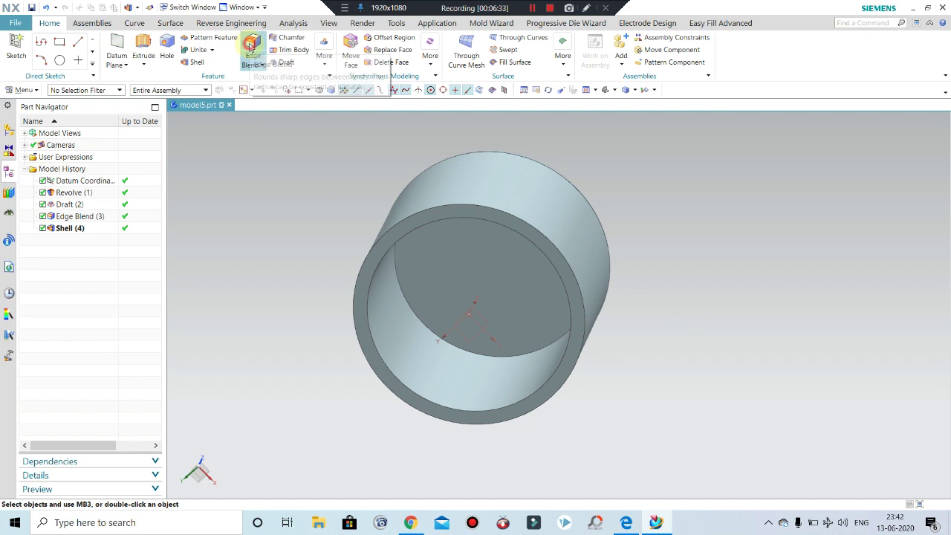
# Step: Blend the opening's inner circular edge at 1.5 mm radius, then view the closed end
pyautogui.click(393, 260)
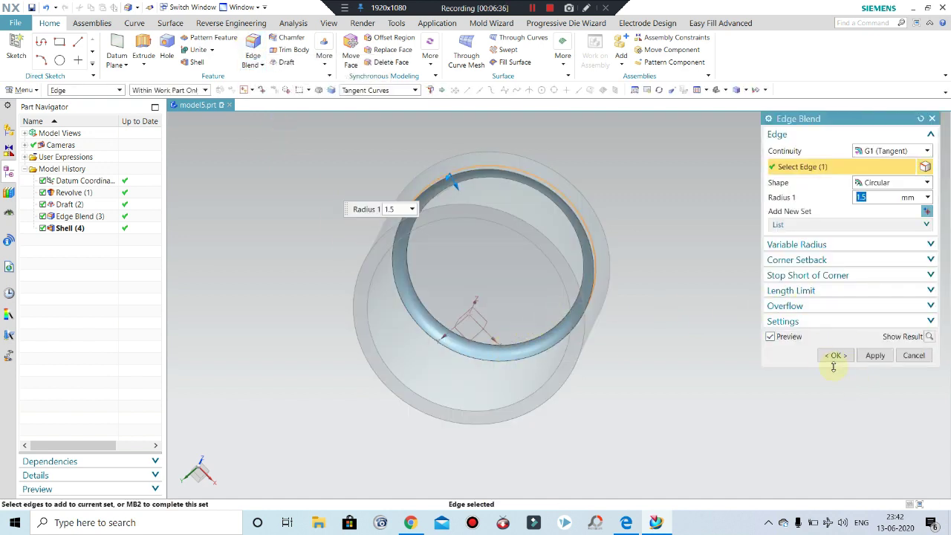
pyautogui.click(826, 358)
pyautogui.moveTo(696, 259)
pyautogui.mouseDown(button='middle')
pyautogui.moveTo(708, 265)
pyautogui.moveTo(728, 357)
pyautogui.mouseUp(button='middle')
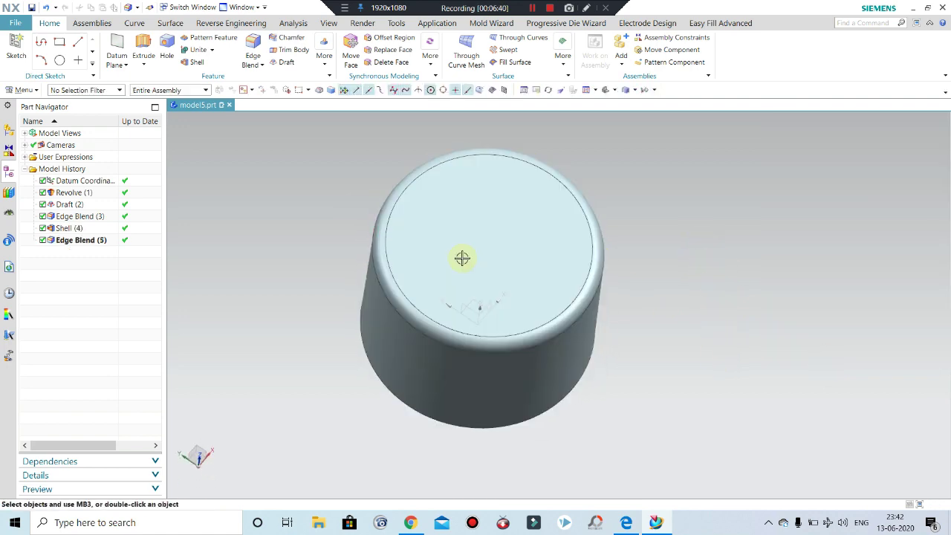
pyautogui.moveTo(692, 357); pyautogui.dragTo(694, 368, button='middle')
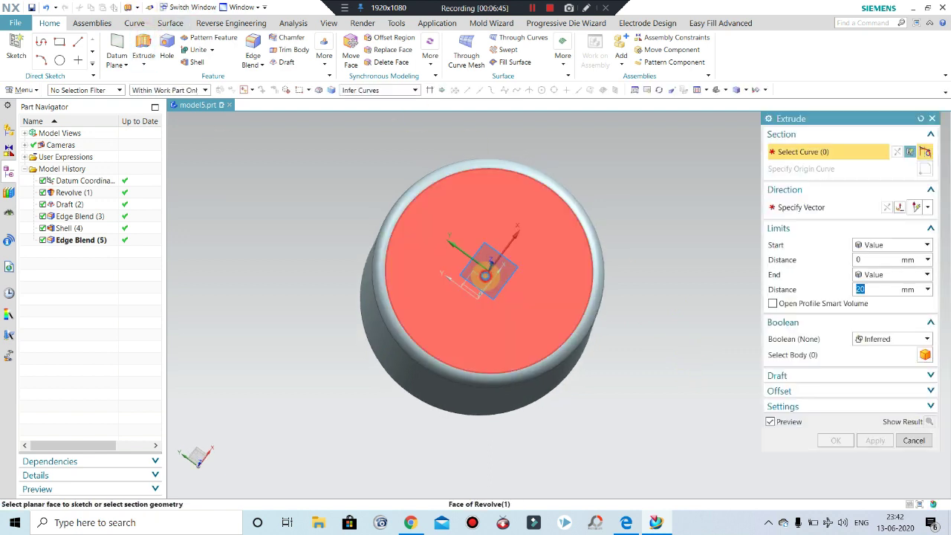
# Step: Sketch a 20 mm diameter circle at the origin on the cap's closed end face
pyautogui.click(492, 297)
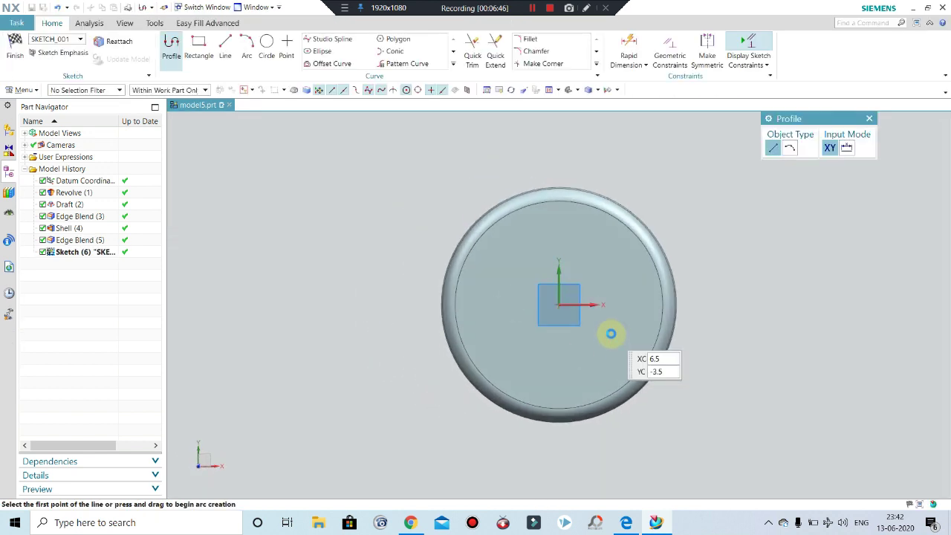
pyautogui.scroll(3, 611, 335)
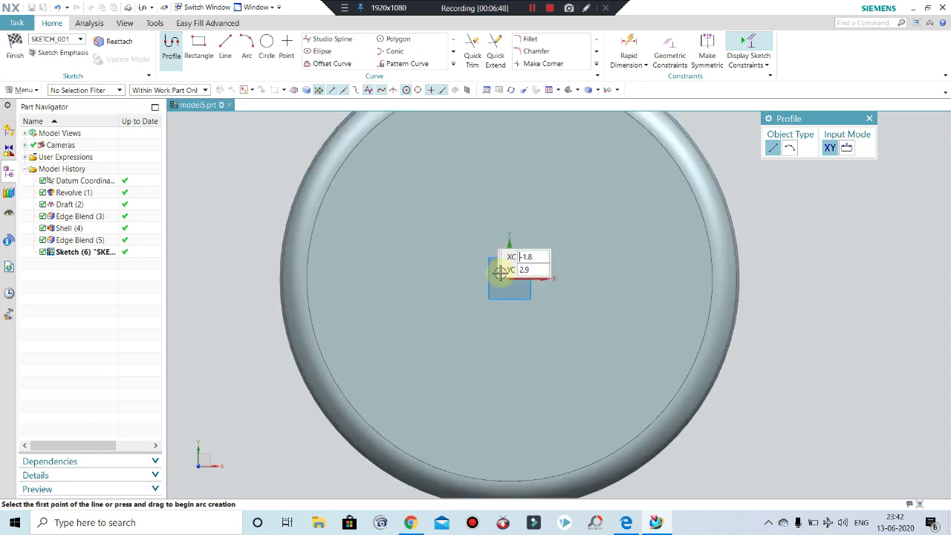
pyautogui.scroll(-2, 505, 262)
pyautogui.click(267, 45)
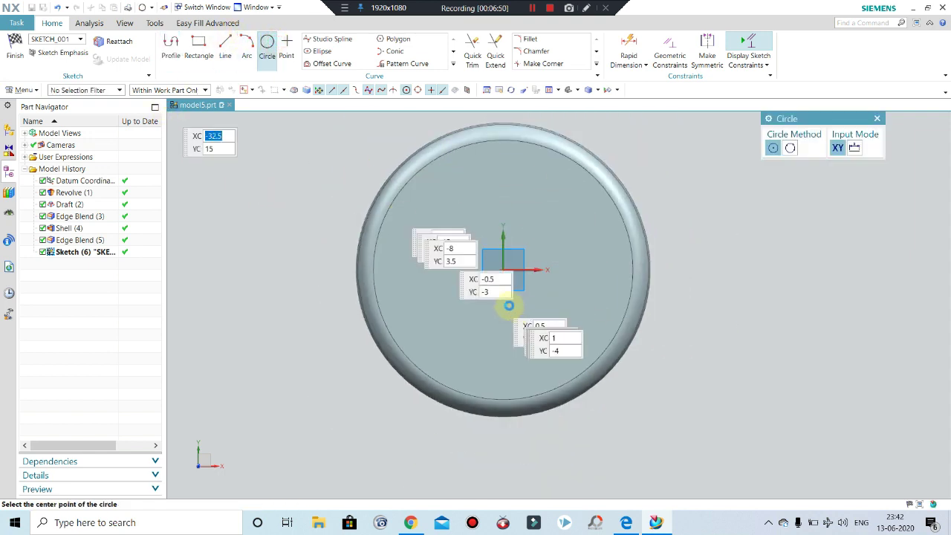
pyautogui.click(503, 269)
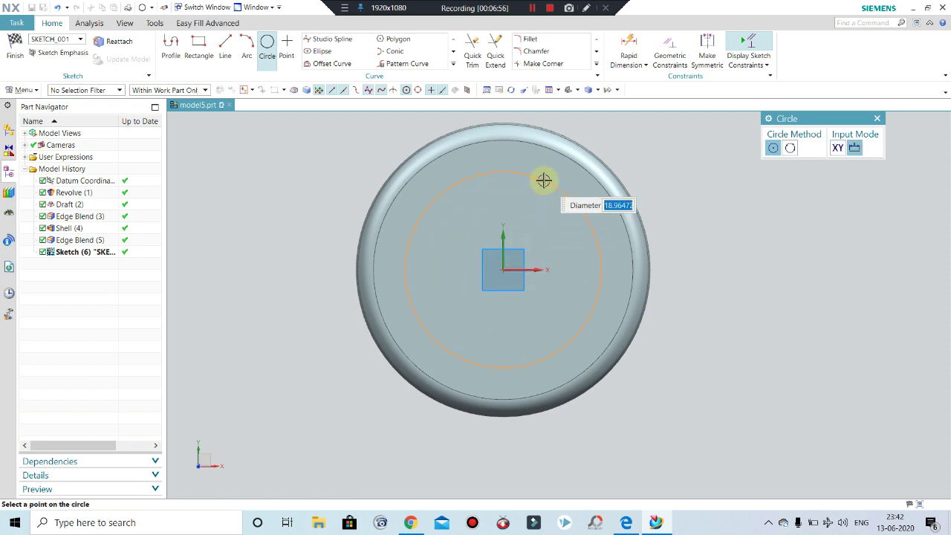
pyautogui.write('1')
pyautogui.press('Return')
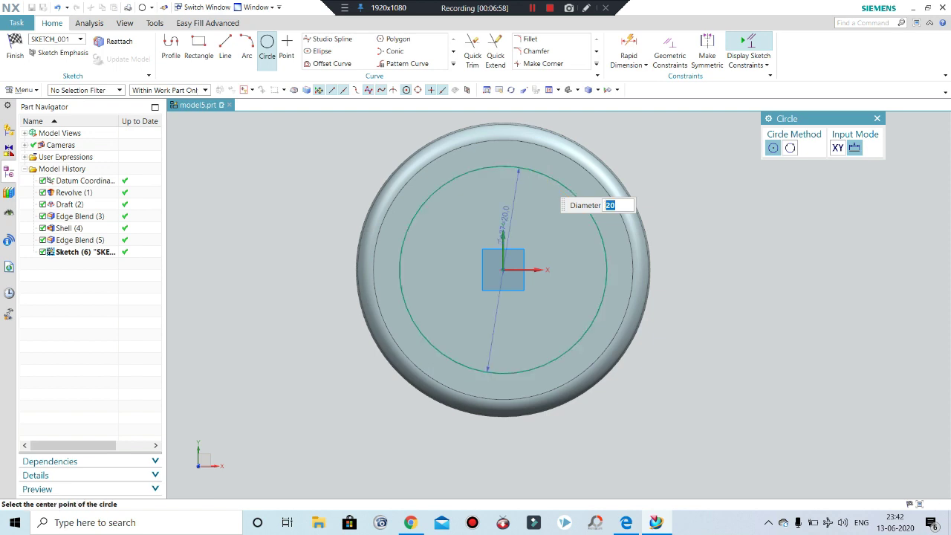
pyautogui.click(877, 119)
pyautogui.click(15, 48)
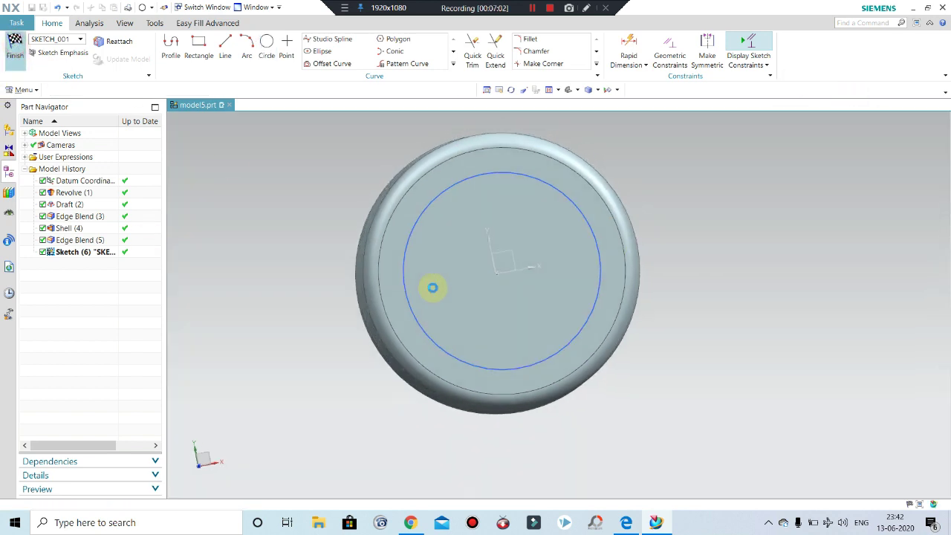
# Step: Extrude the circle from -5.5 to 20 mm as a Subtract cut through the end
pyautogui.press('x')
pyautogui.moveTo(616, 427); pyautogui.dragTo(603, 325, button='middle')
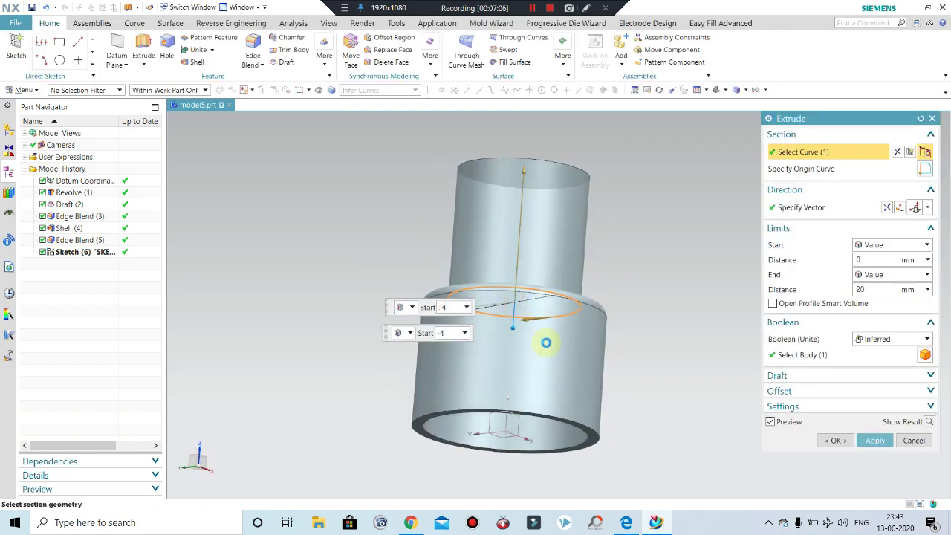
pyautogui.moveTo(545, 343); pyautogui.dragTo(873, 360)
pyautogui.click(889, 339)
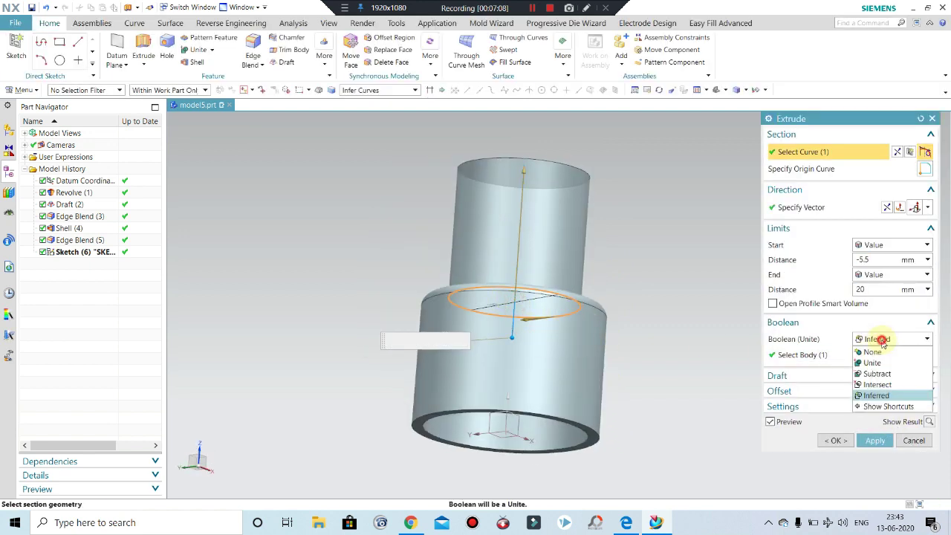
pyautogui.click(876, 374)
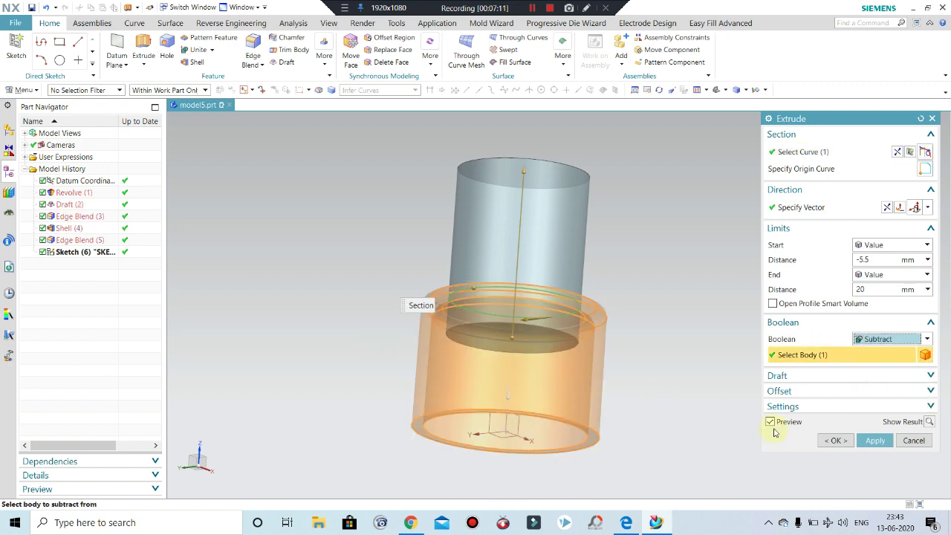
pyautogui.click(835, 440)
pyautogui.moveTo(686, 274)
pyautogui.mouseDown(button='middle')
pyautogui.moveTo(665, 344)
pyautogui.moveTo(681, 310)
pyautogui.moveTo(552, 392)
pyautogui.mouseUp(button='middle')
pyautogui.scroll(2, 554, 389)
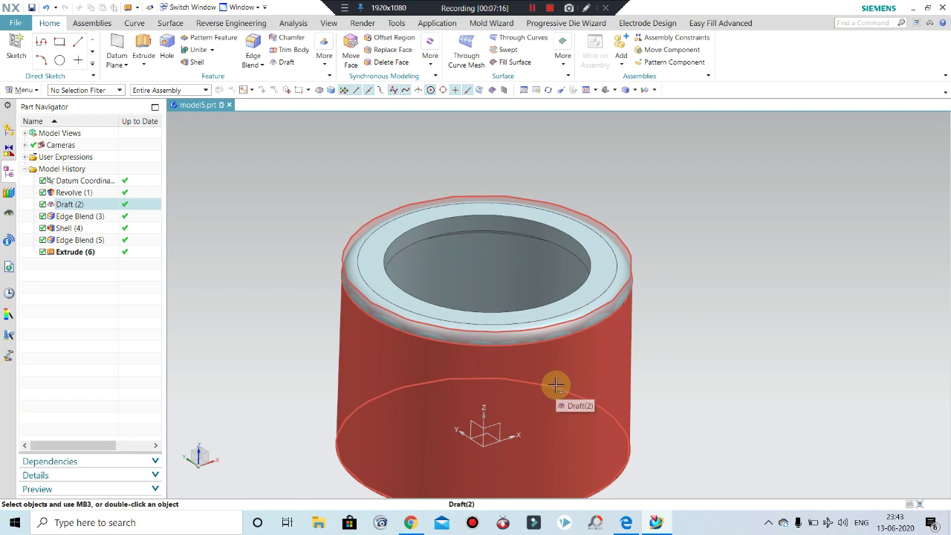
pyautogui.moveTo(558, 340)
pyautogui.mouseDown(button='middle')
pyautogui.moveTo(562, 225)
pyautogui.moveTo(578, 282)
pyautogui.moveTo(811, 250)
pyautogui.mouseUp(button='middle')
pyautogui.scroll(3, 594, 272)
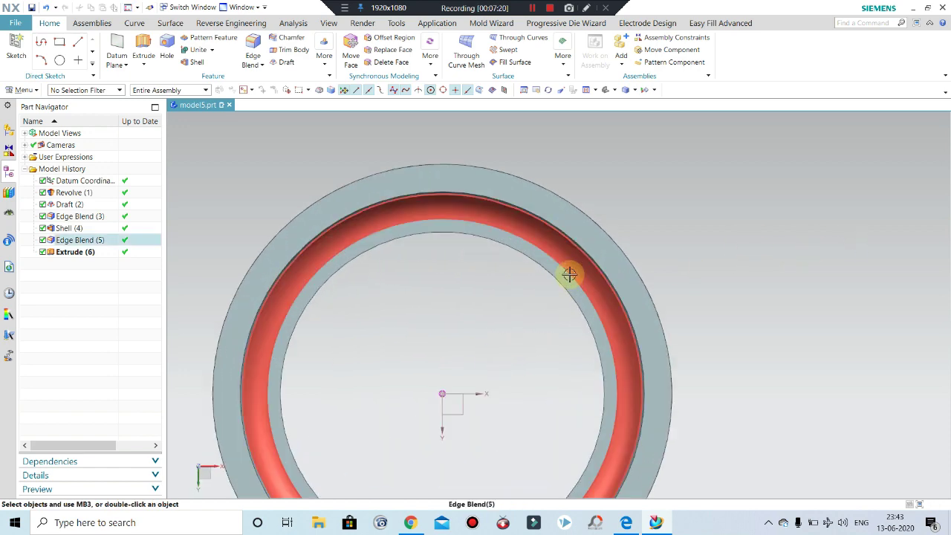
pyautogui.scroll(2, 283, 365)
pyautogui.scroll(2, 252, 334)
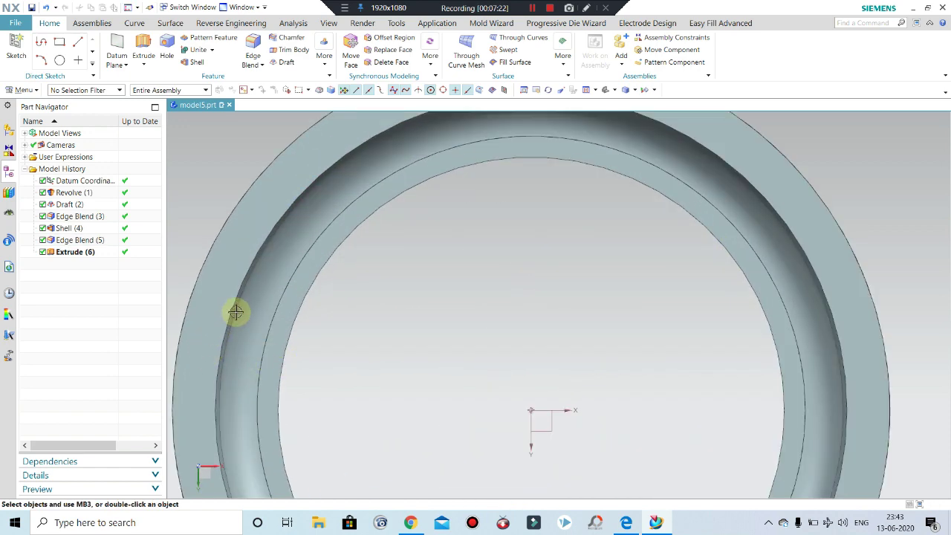
pyautogui.scroll(2, 233, 318)
pyautogui.scroll(-2, 427, 296)
pyautogui.scroll(-4, 428, 295)
pyautogui.moveTo(427, 293)
pyautogui.mouseDown(button='middle')
pyautogui.moveTo(414, 275)
pyautogui.moveTo(424, 287)
pyautogui.mouseUp(button='middle')
pyautogui.scroll(2, 381, 368)
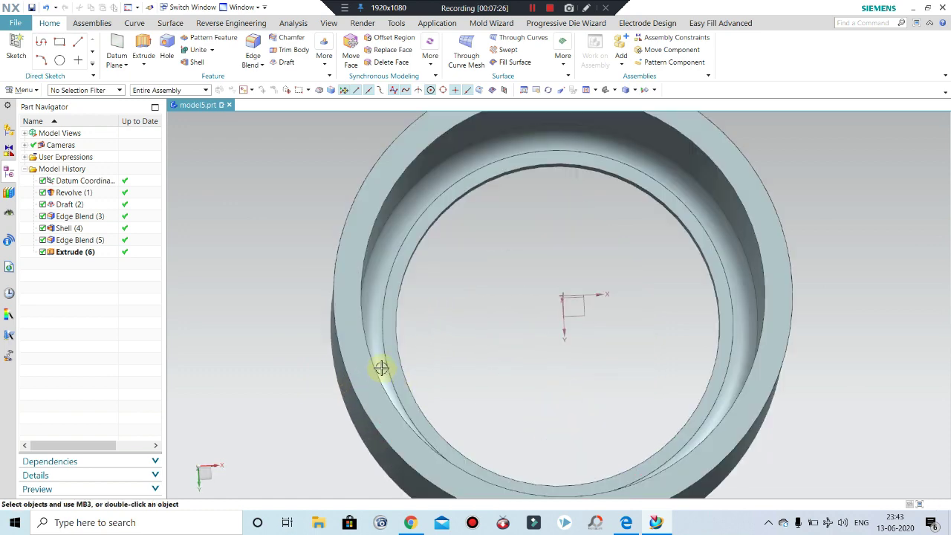
# Step: Edit Edge Blend (5) from the Part Navigator so its Radius 1 is 1 mm
pyautogui.doubleClick(399, 216)
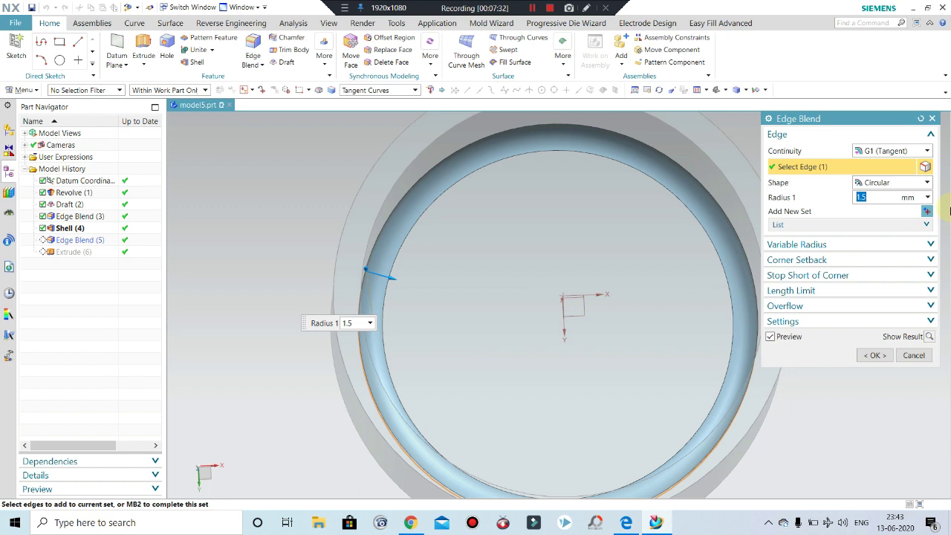
pyautogui.write('1')
pyautogui.press('Return')
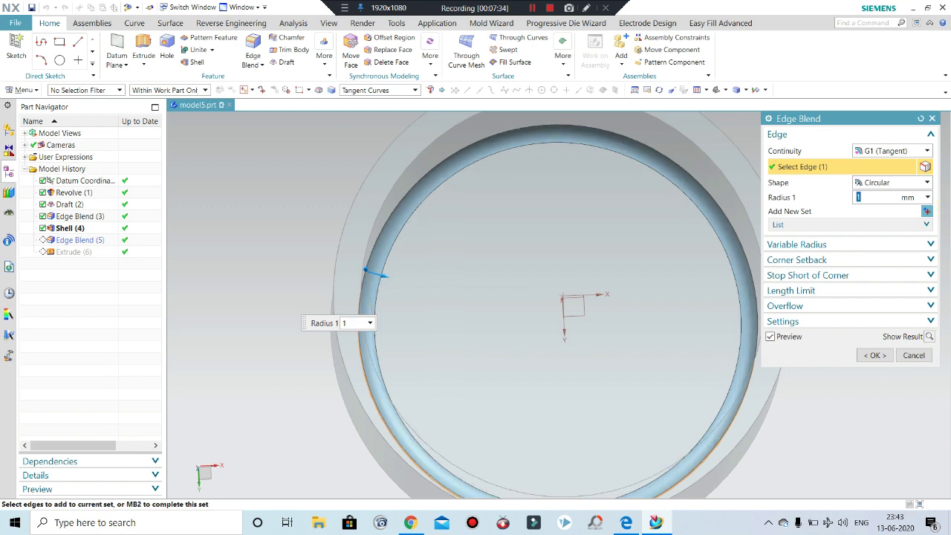
pyautogui.click(878, 357)
pyautogui.scroll(-2, 616, 193)
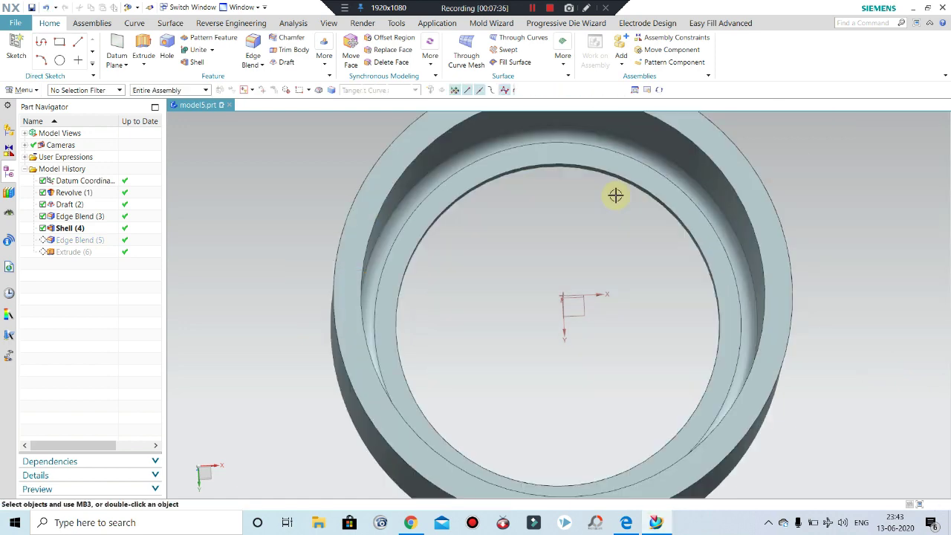
pyautogui.scroll(-2, 631, 231)
# Step: Orbit and zoom around the shelled cap, then snap to the F8 view down its axis
pyautogui.moveTo(631, 231)
pyautogui.mouseDown(button='middle')
pyautogui.moveTo(650, 334)
pyautogui.moveTo(641, 335)
pyautogui.moveTo(642, 246)
pyautogui.moveTo(637, 299)
pyautogui.moveTo(661, 320)
pyautogui.moveTo(654, 339)
pyautogui.mouseUp(button='middle')
pyautogui.moveTo(646, 260); pyautogui.dragTo(637, 297, button='middle')
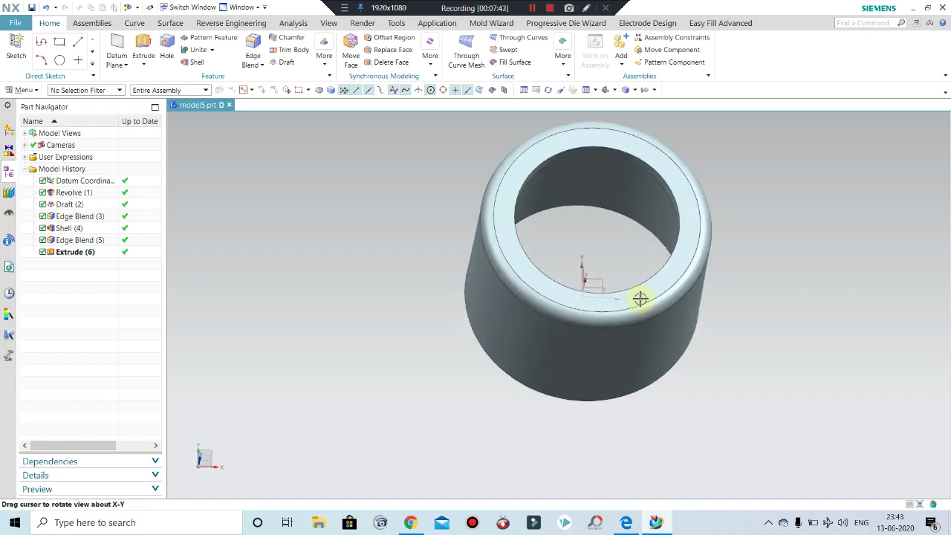
pyautogui.scroll(2, 773, 263)
pyautogui.scroll(-1, 729, 268)
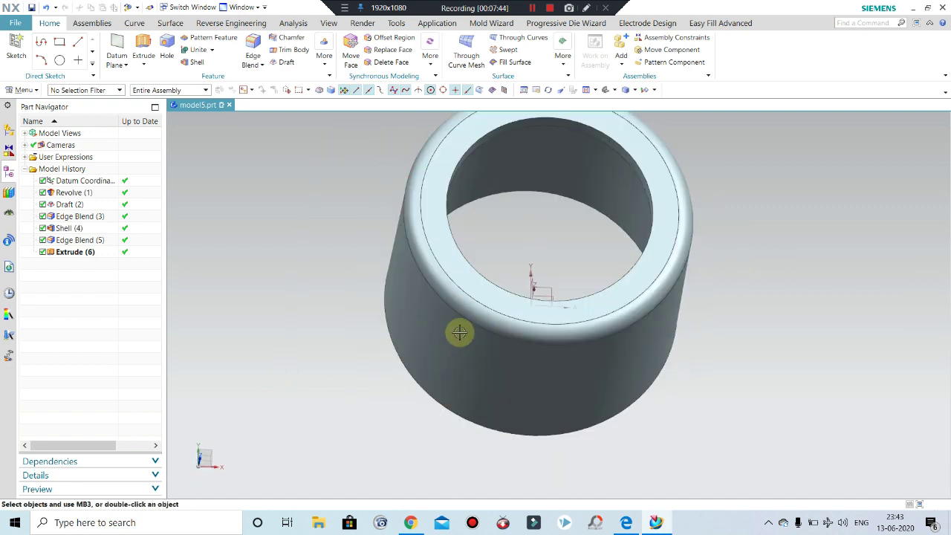
pyautogui.moveTo(459, 334)
pyautogui.mouseDown(button='middle')
pyautogui.moveTo(459, 270)
pyautogui.moveTo(477, 440)
pyautogui.mouseUp(button='middle')
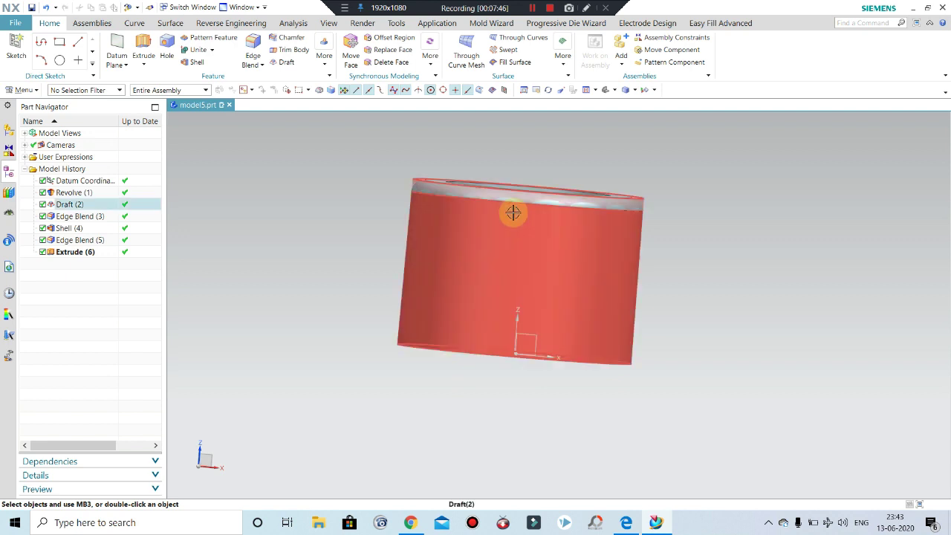
pyautogui.moveTo(456, 287); pyautogui.dragTo(460, 260, button='middle')
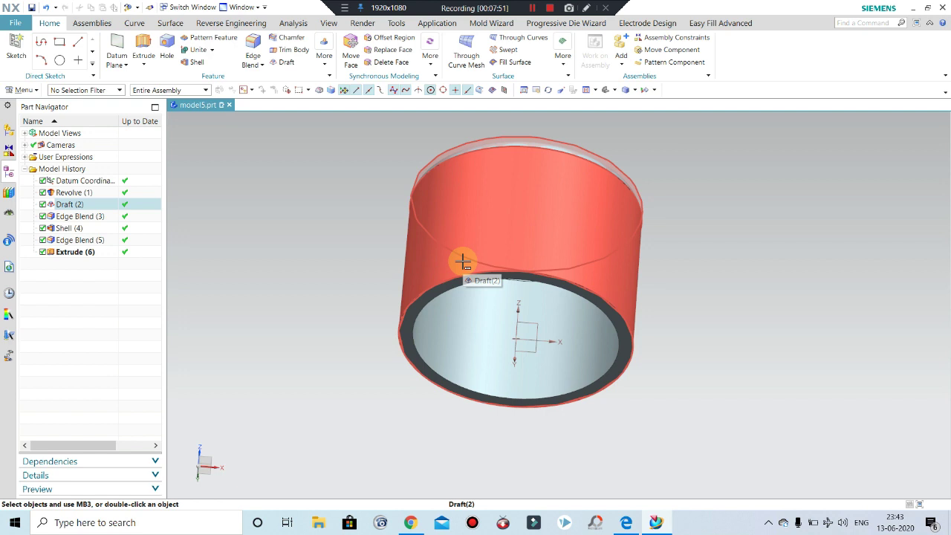
pyautogui.moveTo(475, 275)
pyautogui.mouseDown(button='middle')
pyautogui.moveTo(463, 233)
pyautogui.moveTo(484, 344)
pyautogui.mouseUp(button='middle')
pyautogui.scroll(-1, 794, 270)
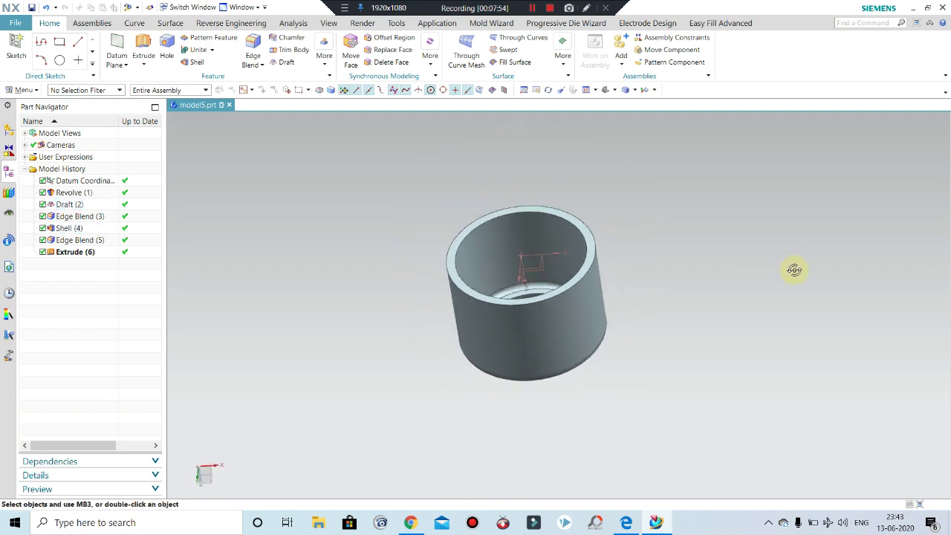
pyautogui.press('F8')
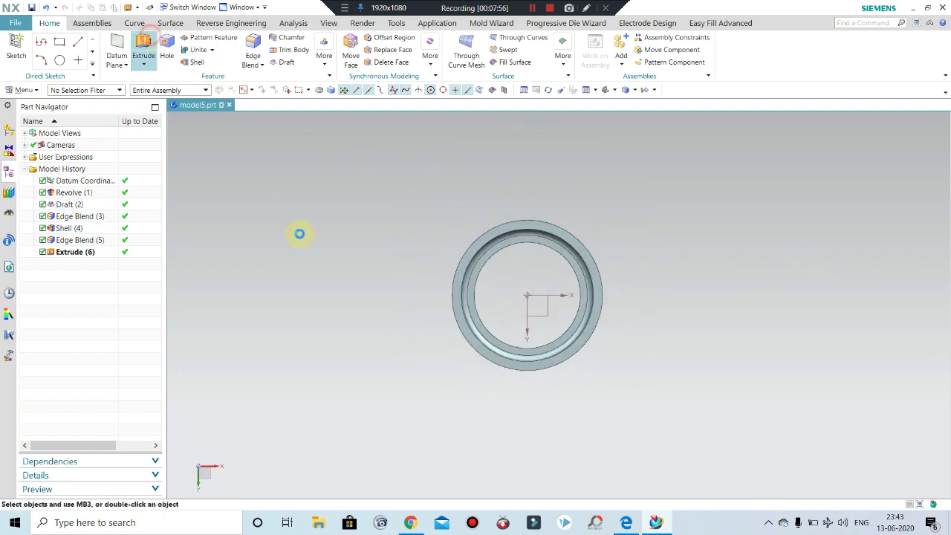
# Step: Sketch on the ring face a one-sided 1 mm offset of the cap's outer edge
pyautogui.click(463, 260)
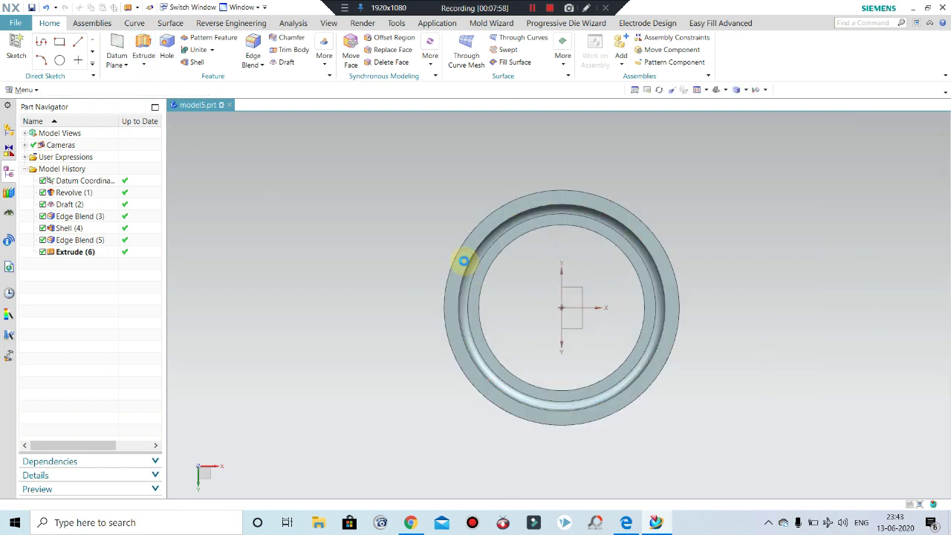
pyautogui.moveTo(813, 369)
pyautogui.mouseDown(button='middle')
pyautogui.moveTo(809, 305)
pyautogui.moveTo(809, 315)
pyautogui.mouseUp(button='middle')
pyautogui.press('F8')
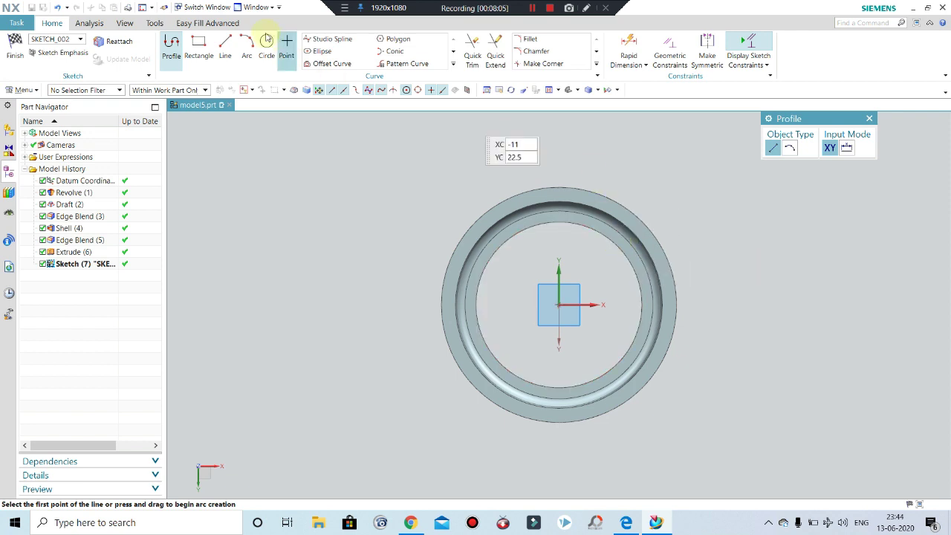
pyautogui.click(357, 65)
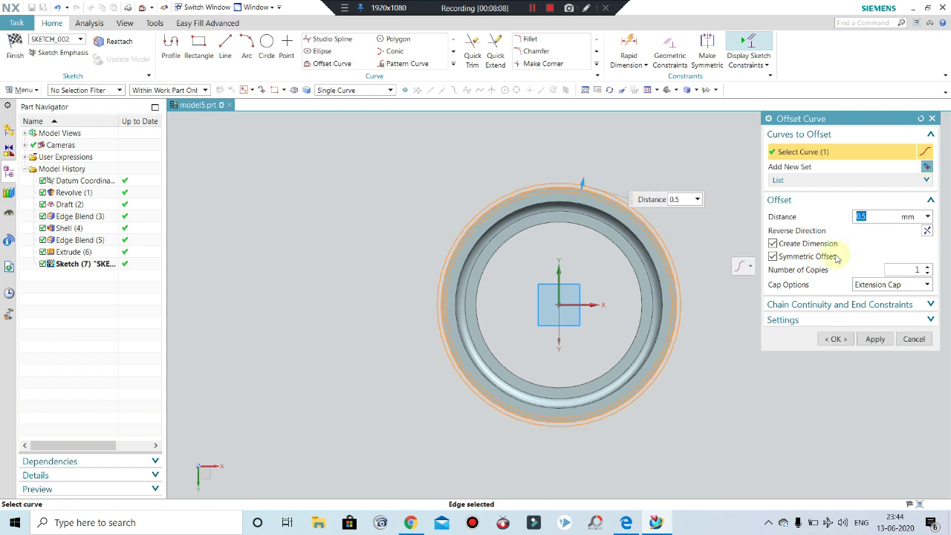
pyautogui.click(773, 256)
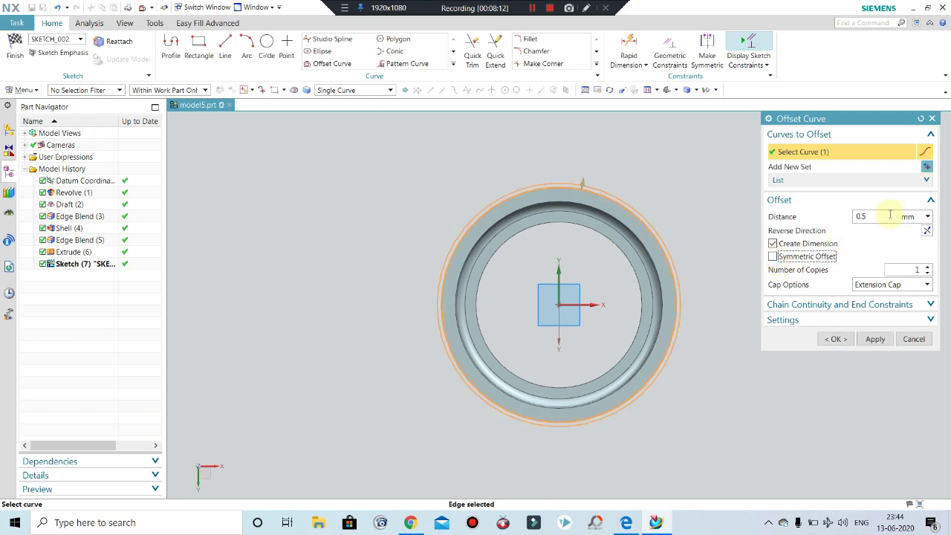
pyautogui.doubleClick(891, 215)
pyautogui.write('1')
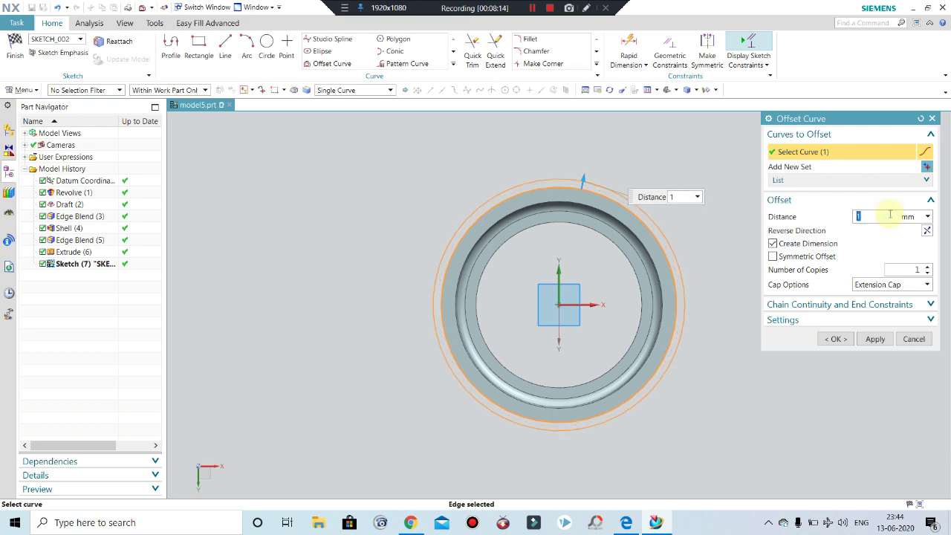
pyautogui.click(874, 339)
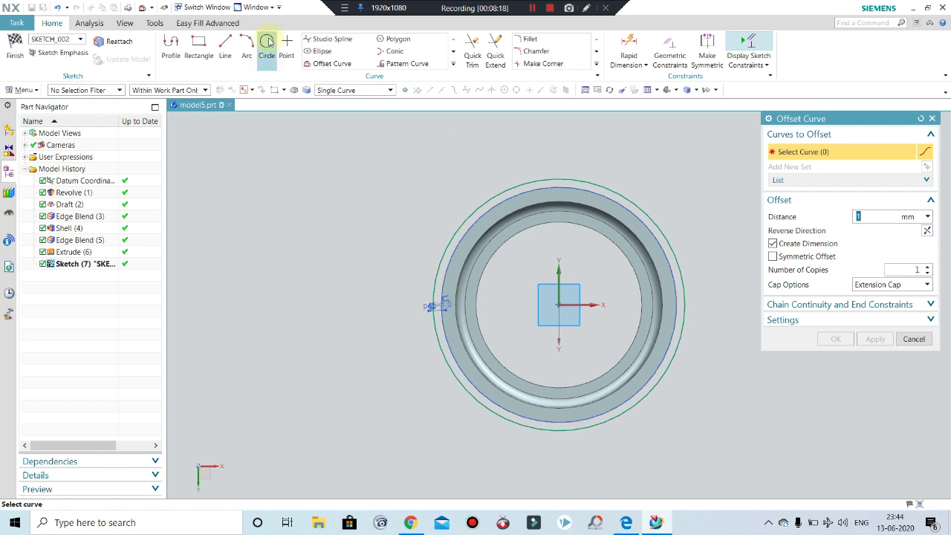
# Step: Project the cap's outer ring edge into the sketch
pyautogui.click(454, 64)
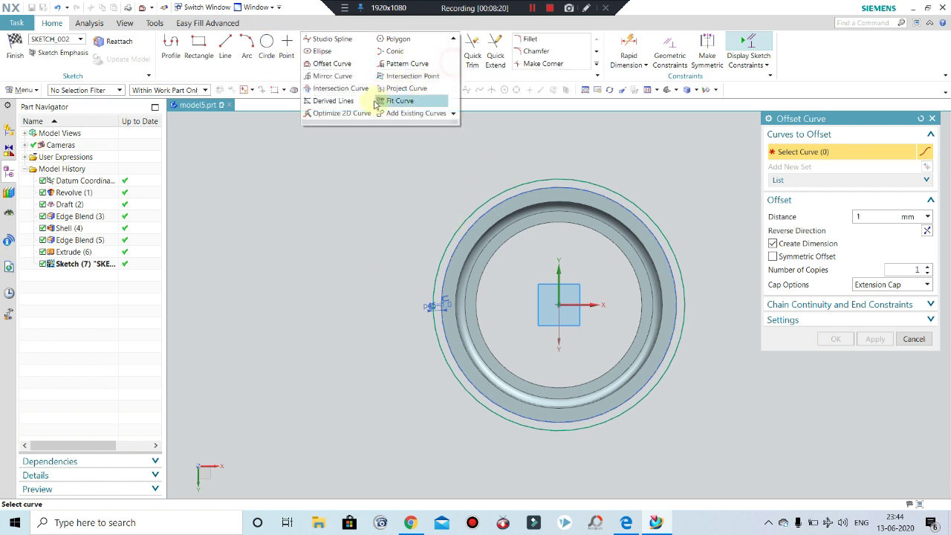
pyautogui.click(401, 87)
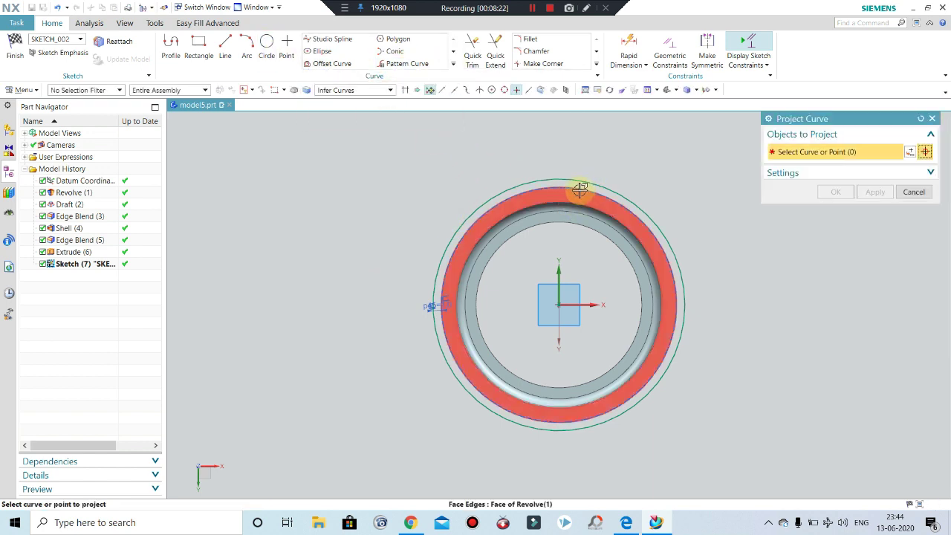
pyautogui.click(584, 192)
pyautogui.click(847, 192)
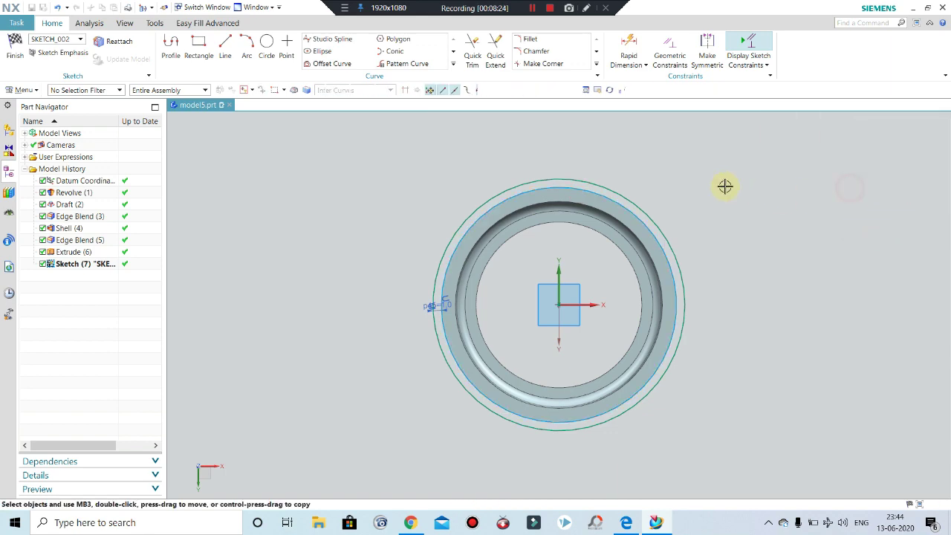
pyautogui.moveTo(729, 201)
pyautogui.mouseDown(button='middle')
pyautogui.moveTo(777, 257)
pyautogui.moveTo(794, 246)
pyautogui.mouseUp(button='middle')
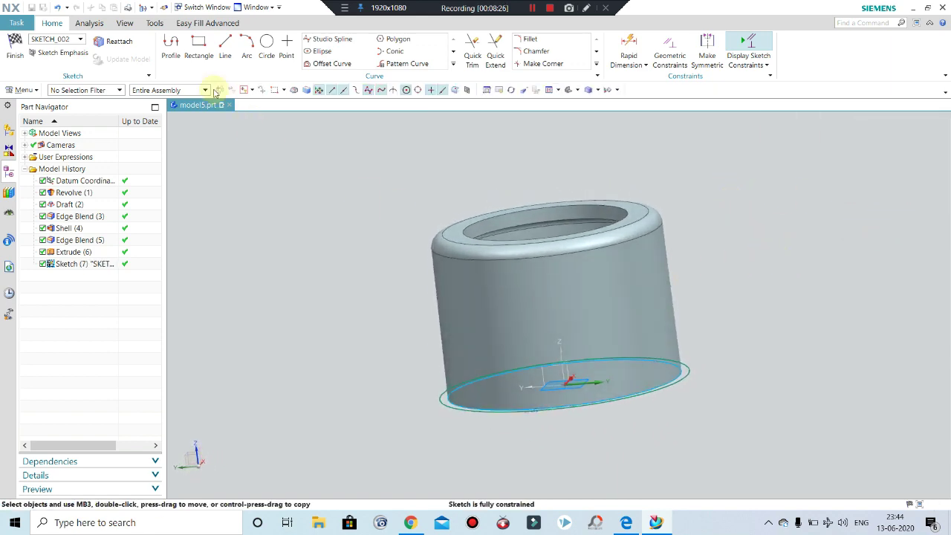
# Step: Extrude the finished sketch 0 to 2 mm, reversed, as a Unite with the cap
pyautogui.click(15, 46)
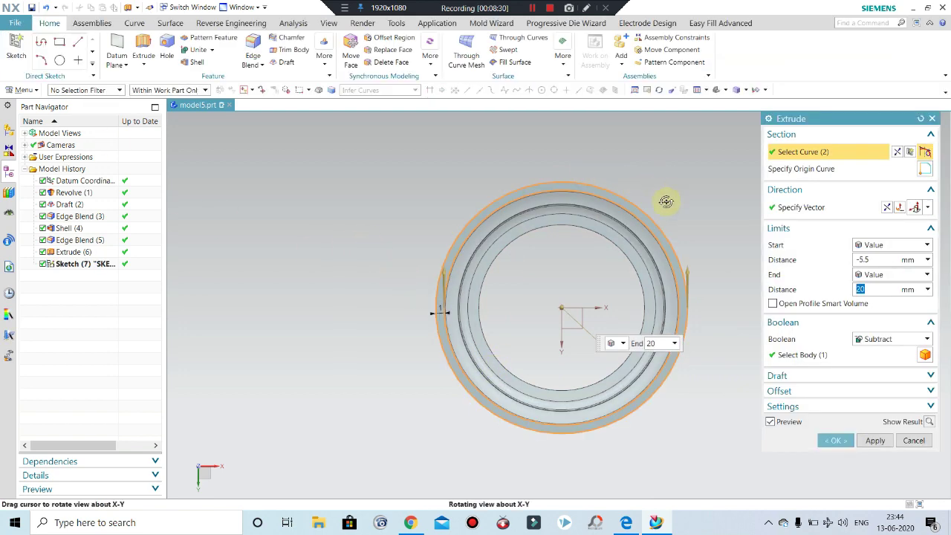
pyautogui.moveTo(665, 202); pyautogui.dragTo(685, 251, button='middle')
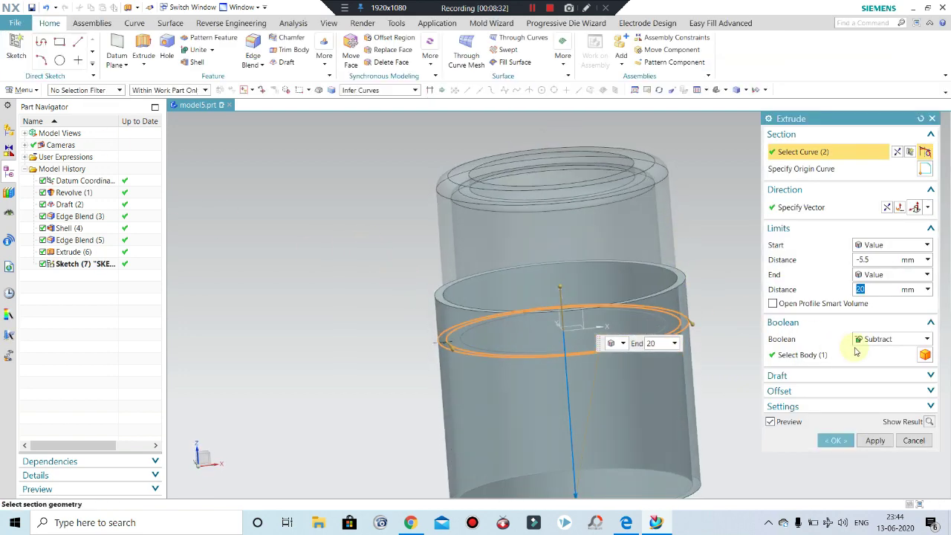
pyautogui.click(870, 260)
pyautogui.write('0')
pyautogui.press('Return')
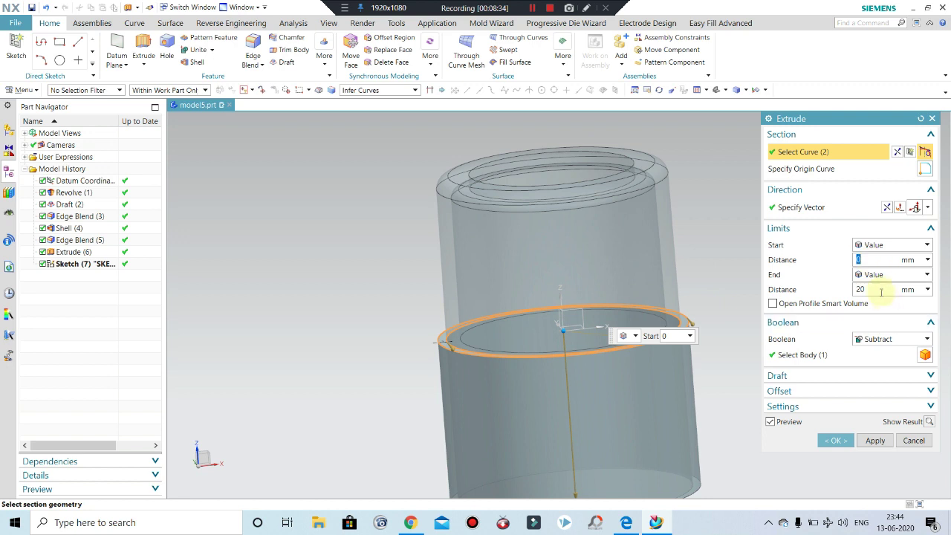
pyautogui.click(881, 291)
pyautogui.write('2')
pyautogui.press('Return')
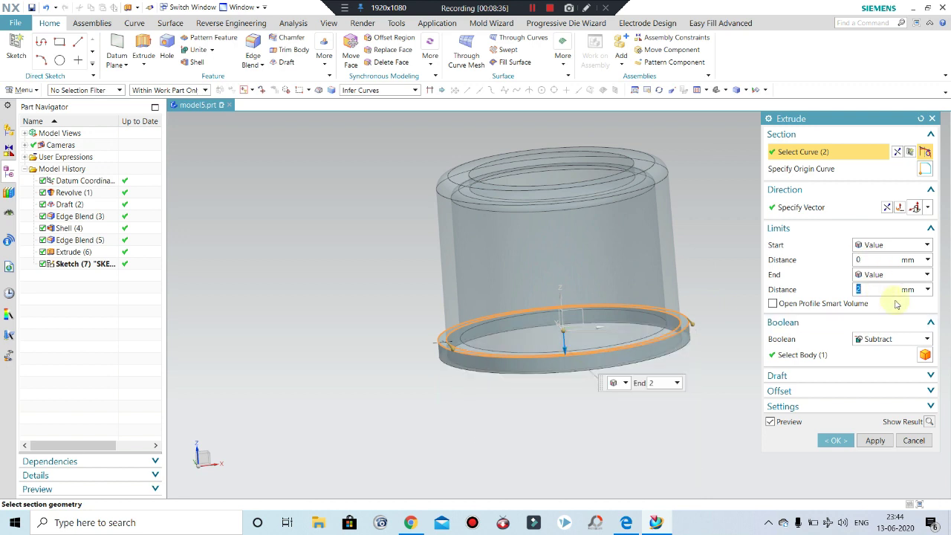
pyautogui.click(887, 207)
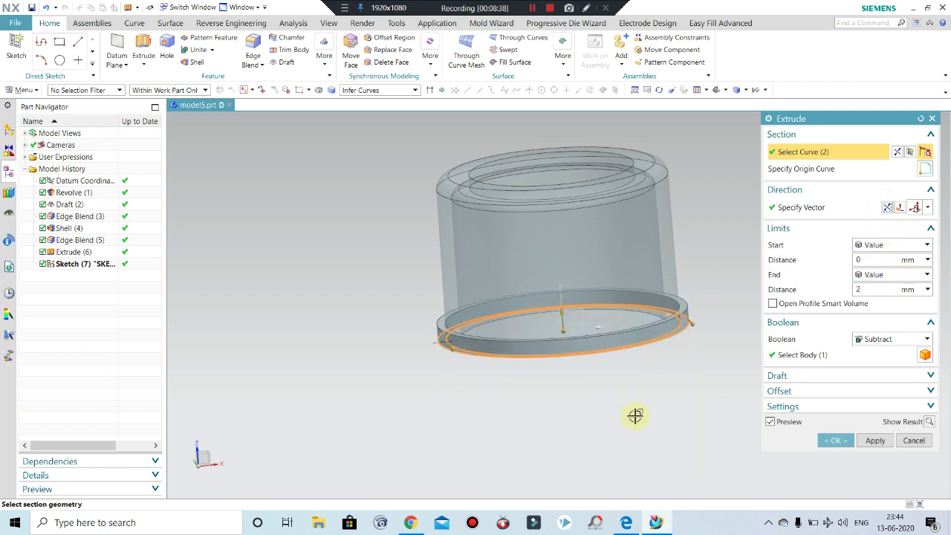
pyautogui.moveTo(635, 416); pyautogui.dragTo(641, 411, button='middle')
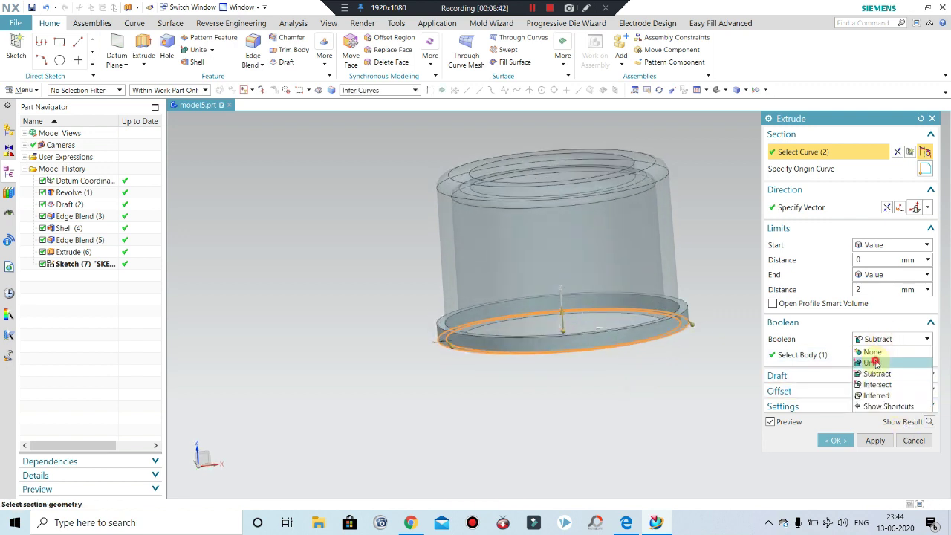
pyautogui.click(875, 362)
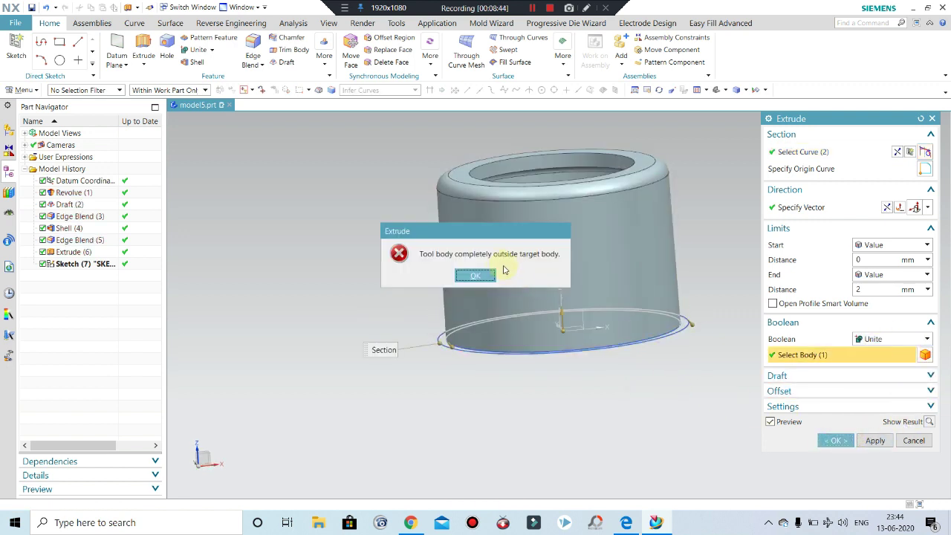
# Step: Dismiss the tool-body-outside-target error, which recurs when applying the Unite extrusion
pyautogui.click(476, 276)
pyautogui.scroll(-2, 664, 368)
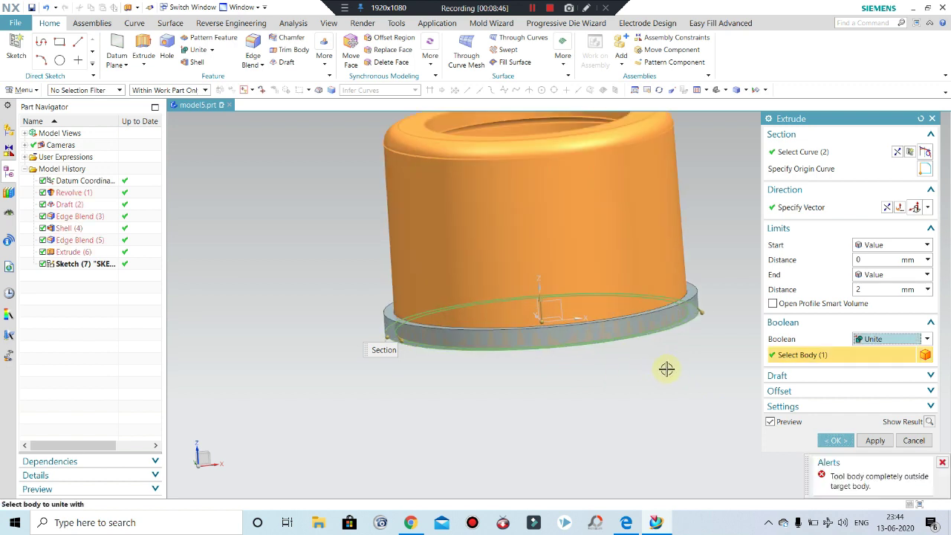
pyautogui.scroll(-2, 619, 318)
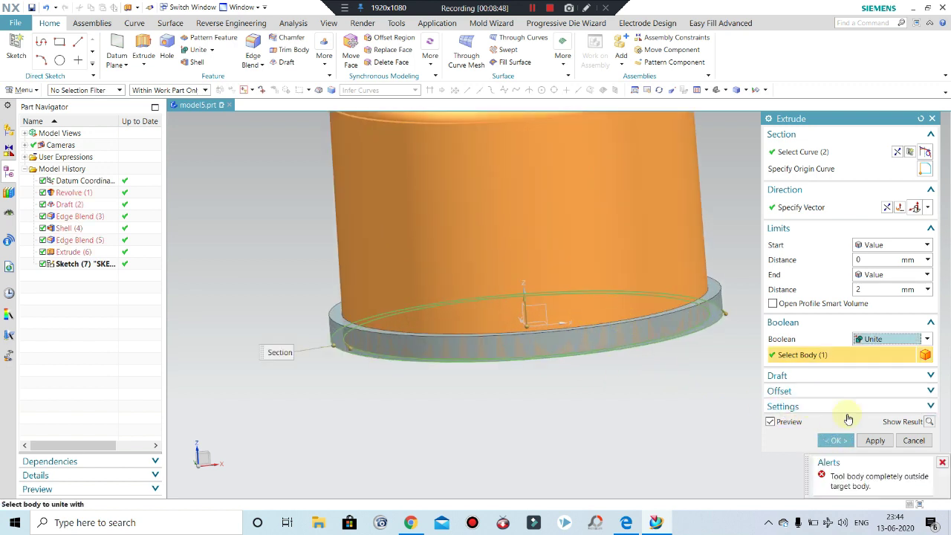
pyautogui.click(875, 440)
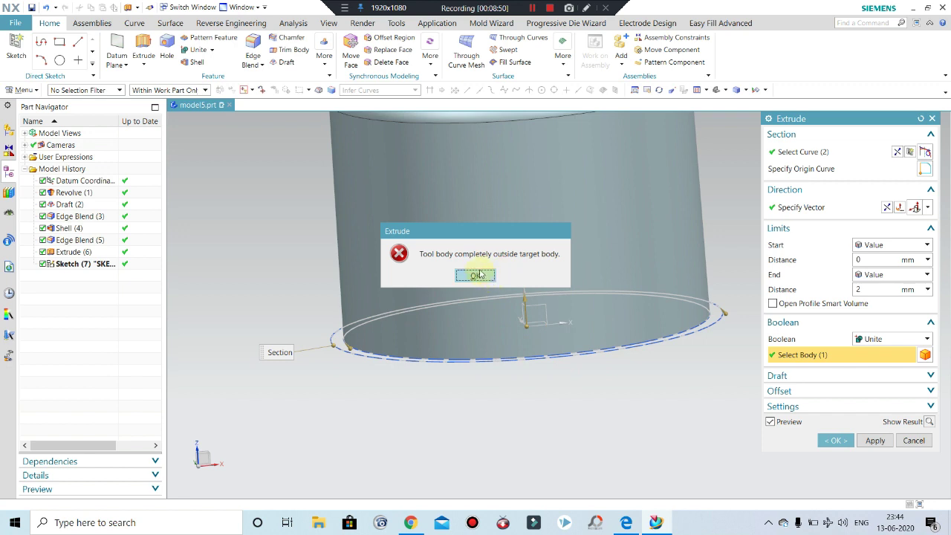
pyautogui.click(476, 275)
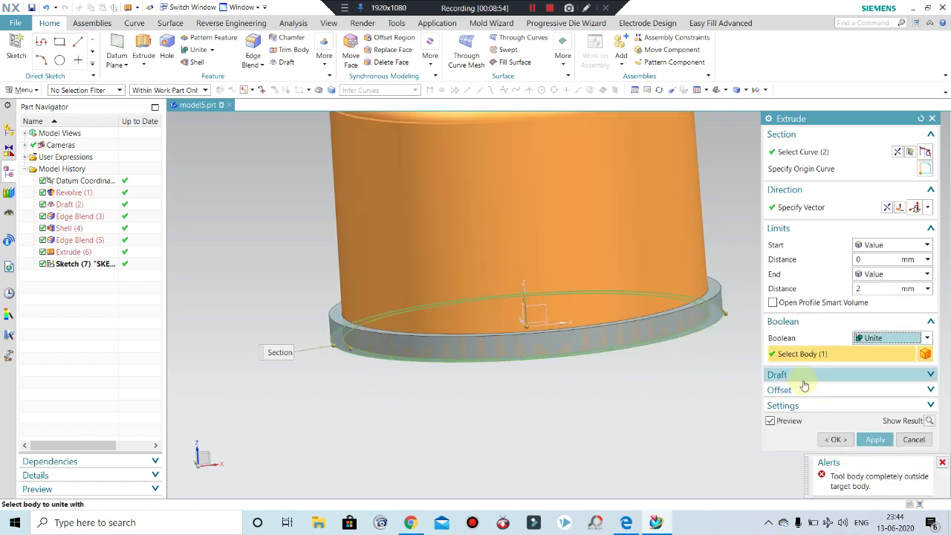
# Step: Set the extrusion's Offset and Boolean to None and create the 2 mm flange ring
pyautogui.click(802, 389)
pyautogui.click(866, 409)
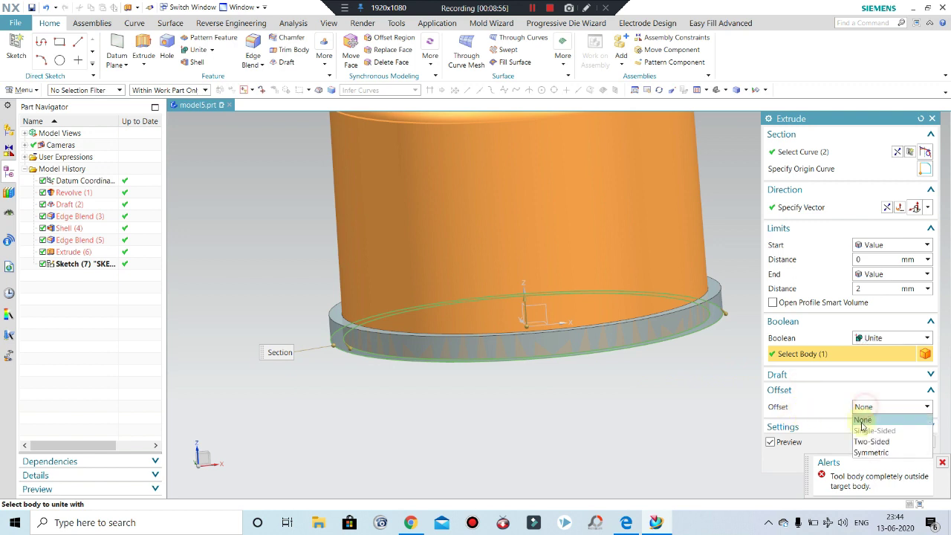
pyautogui.click(866, 442)
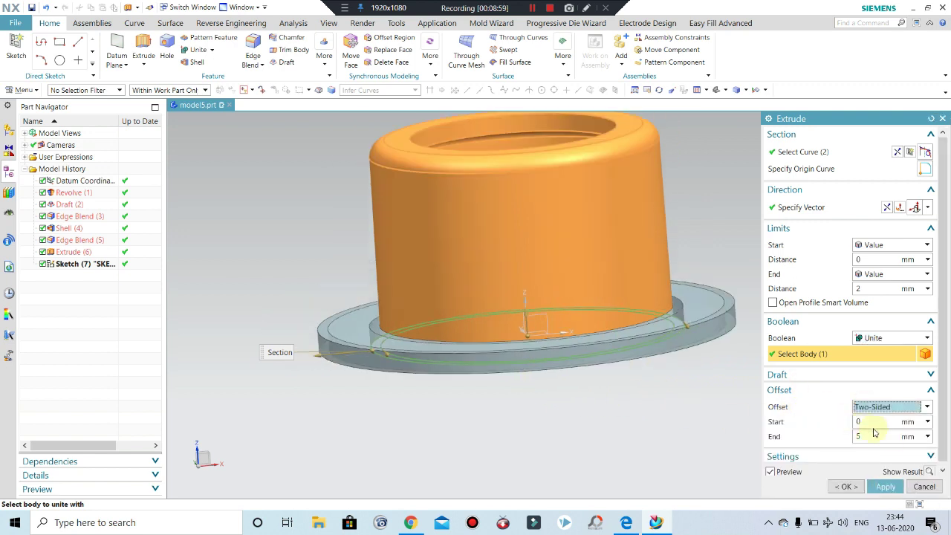
pyautogui.write('0')
pyautogui.press('Return')
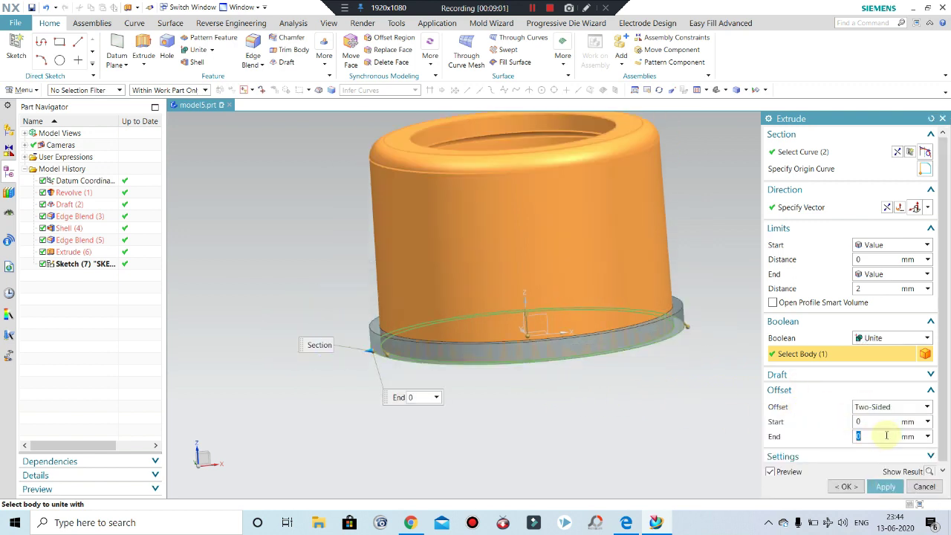
pyautogui.click(871, 409)
pyautogui.click(868, 341)
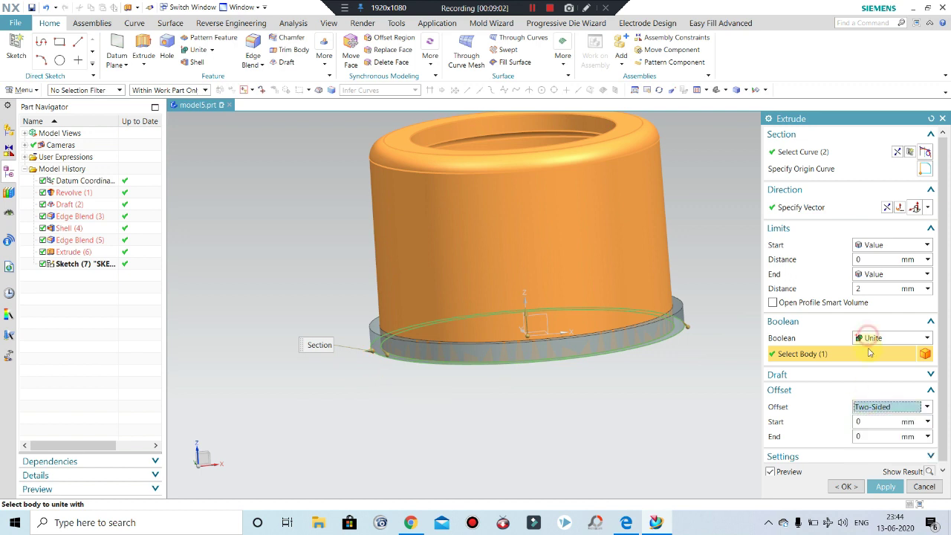
pyautogui.click(867, 340)
pyautogui.click(867, 347)
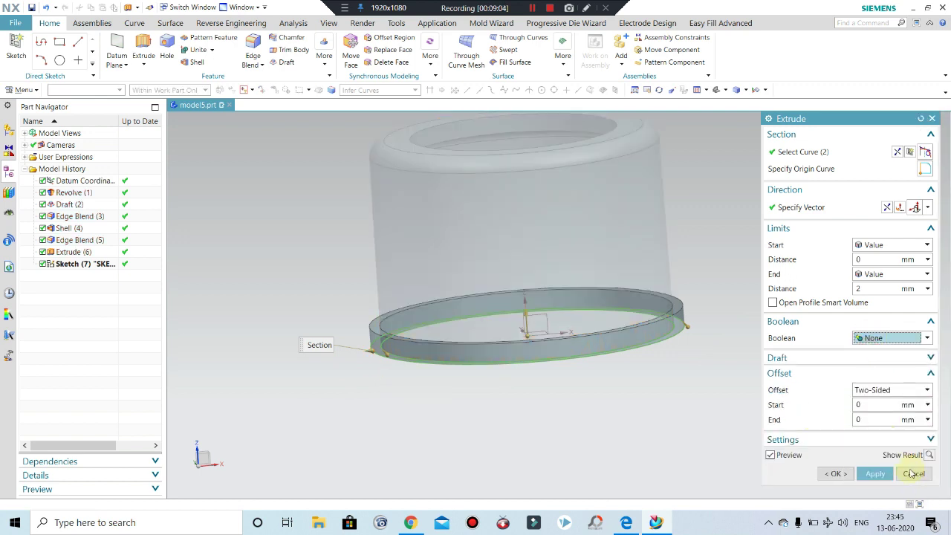
pyautogui.click(877, 391)
pyautogui.click(867, 402)
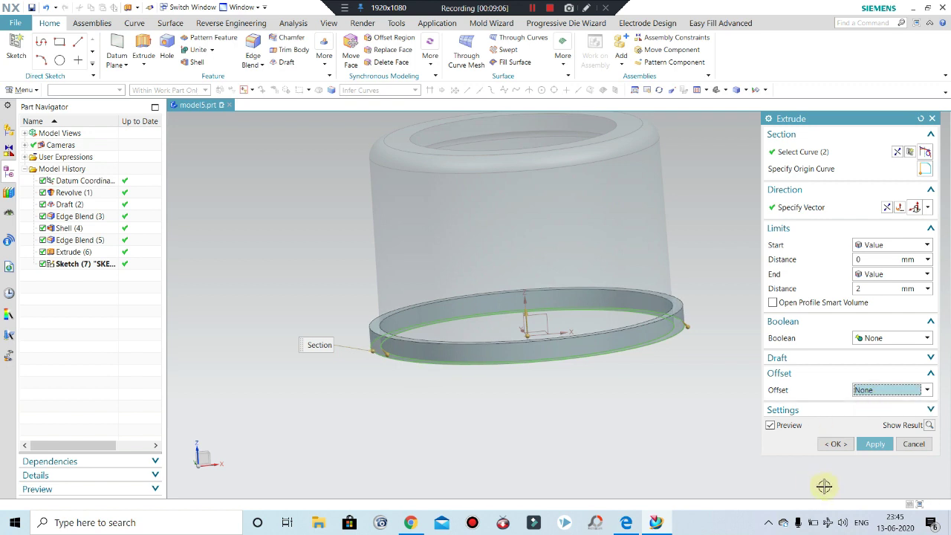
pyautogui.click(833, 446)
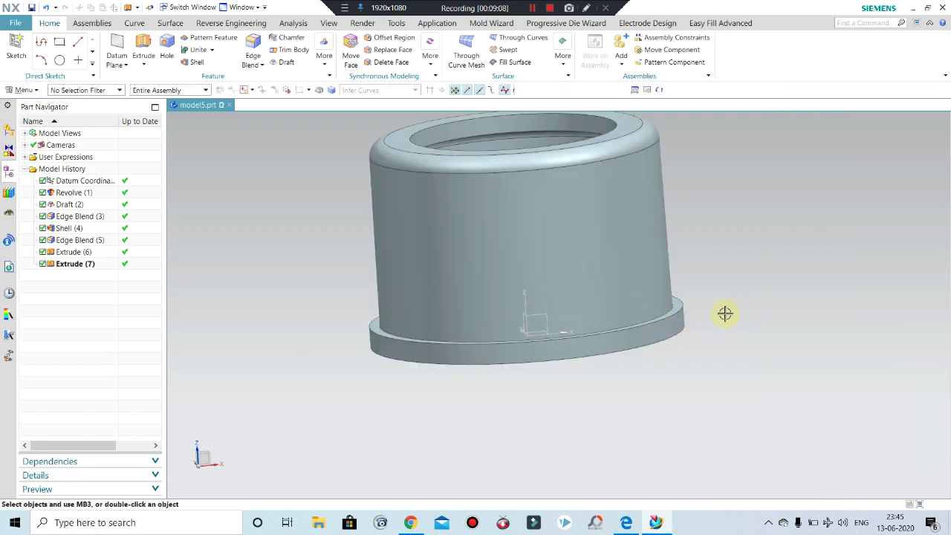
# Step: Attempt to Unite the new flange ring with the cup body, then cancel the failed join
pyautogui.scroll(3, 614, 257)
pyautogui.moveTo(614, 257); pyautogui.dragTo(679, 334, button='middle')
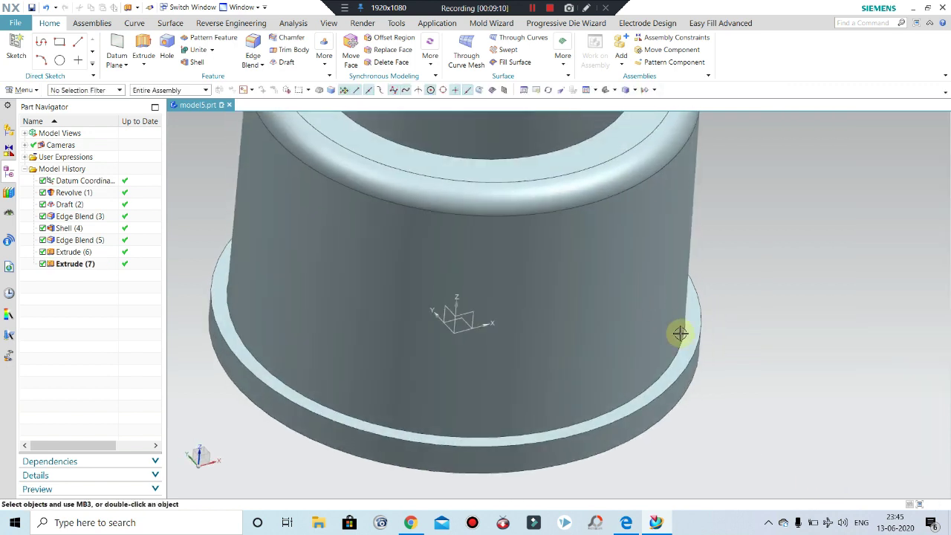
pyautogui.scroll(3, 680, 333)
pyautogui.moveTo(684, 368)
pyautogui.mouseDown(button='middle')
pyautogui.moveTo(658, 312)
pyautogui.moveTo(687, 278)
pyautogui.moveTo(798, 206)
pyautogui.mouseUp(button='middle')
pyautogui.scroll(3, 761, 292)
pyautogui.scroll(2, 759, 297)
pyautogui.scroll(-3, 657, 246)
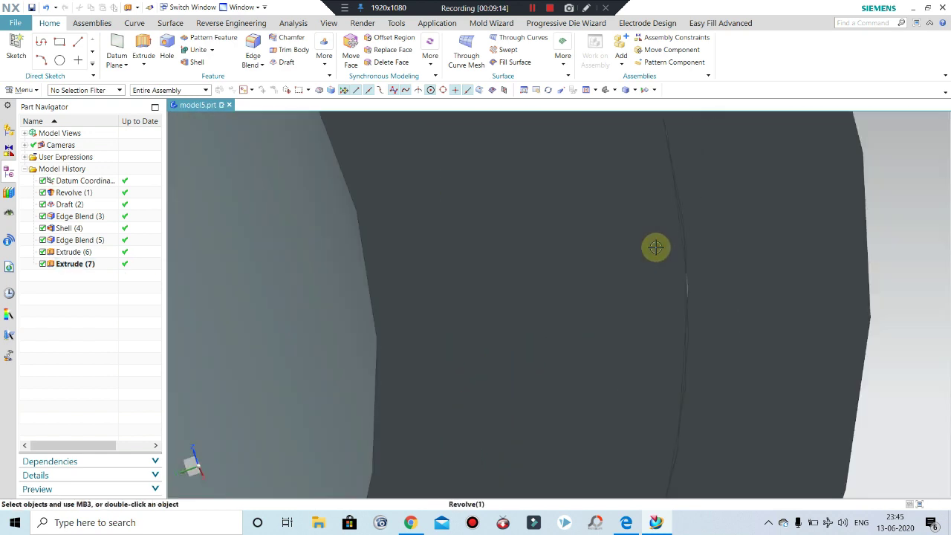
pyautogui.scroll(2, 657, 246)
pyautogui.moveTo(656, 246); pyautogui.dragTo(364, 109, button='middle')
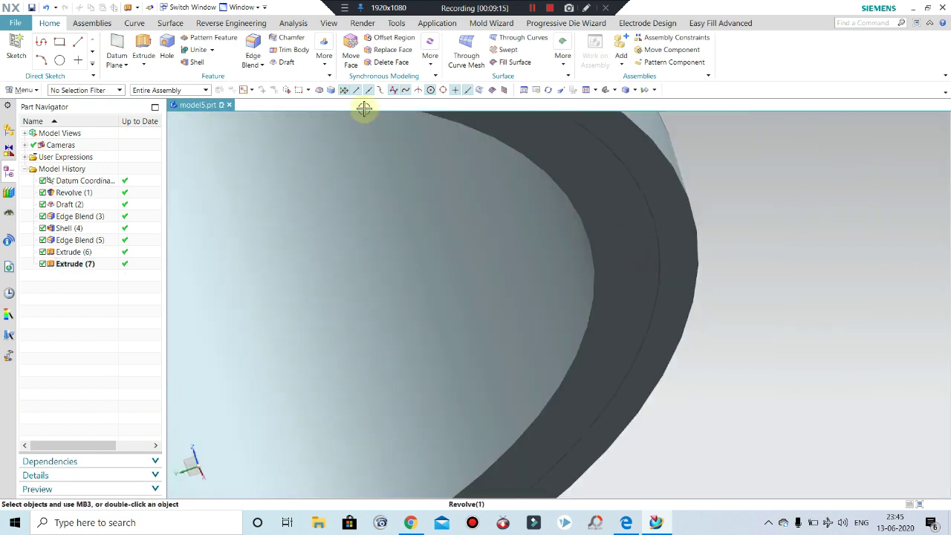
pyautogui.click(187, 52)
pyautogui.click(527, 249)
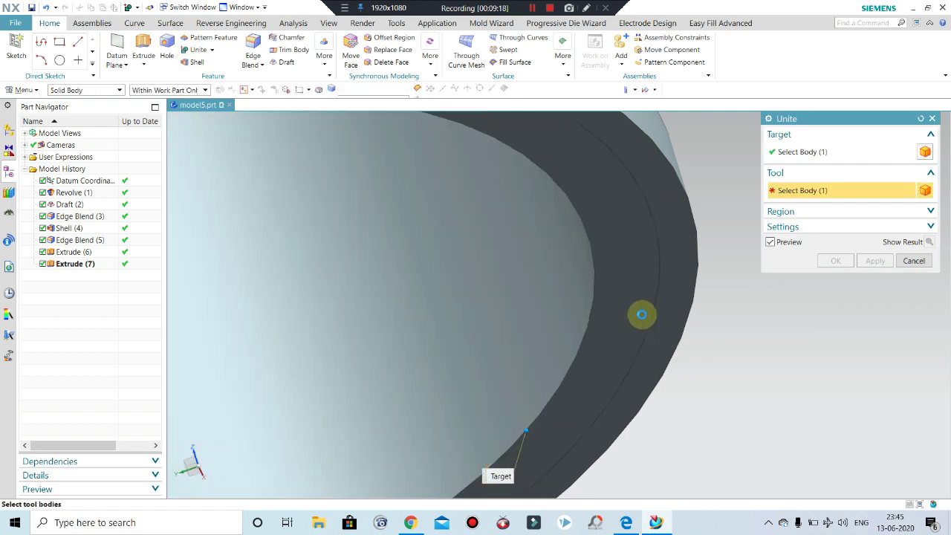
pyautogui.click(642, 314)
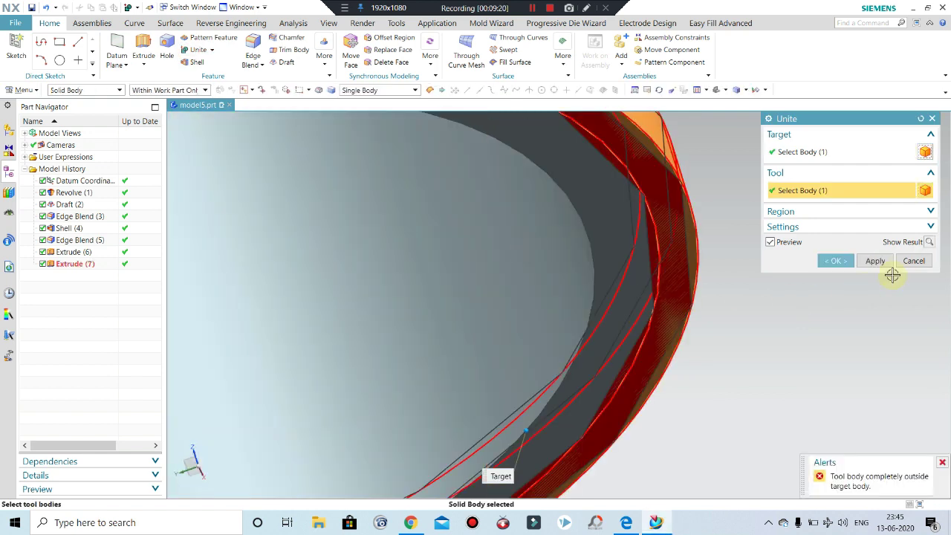
pyautogui.click(914, 261)
pyautogui.moveTo(599, 230)
pyautogui.mouseDown(button='middle')
pyautogui.moveTo(652, 327)
pyautogui.moveTo(666, 335)
pyautogui.mouseUp(button='middle')
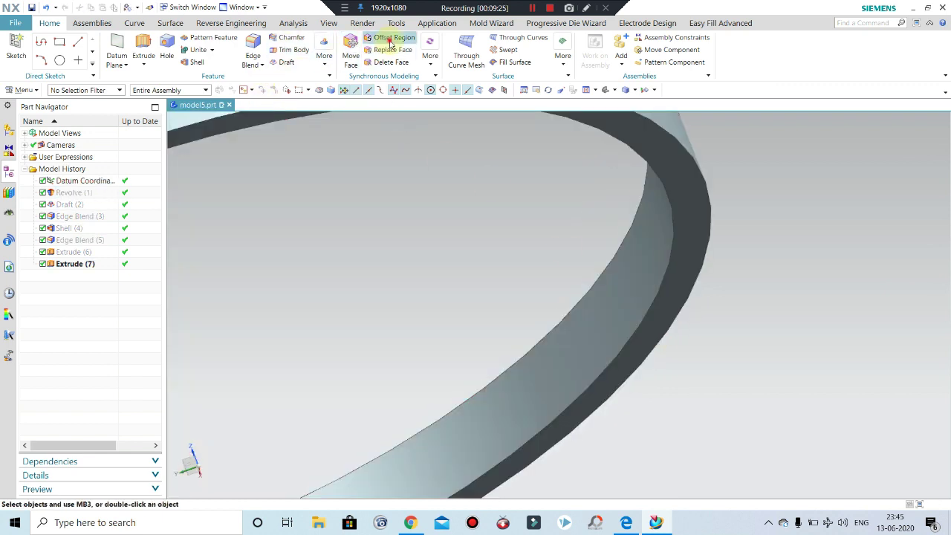
# Step: Offset the flange ring's inner face by 0.2 mm with Offset Region
pyautogui.click(391, 37)
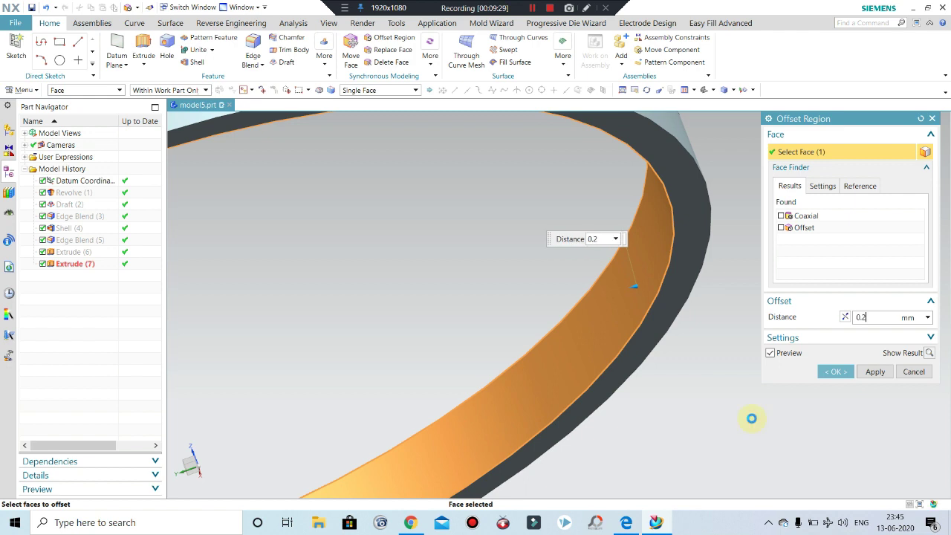
pyautogui.click(842, 373)
pyautogui.scroll(-3, 705, 314)
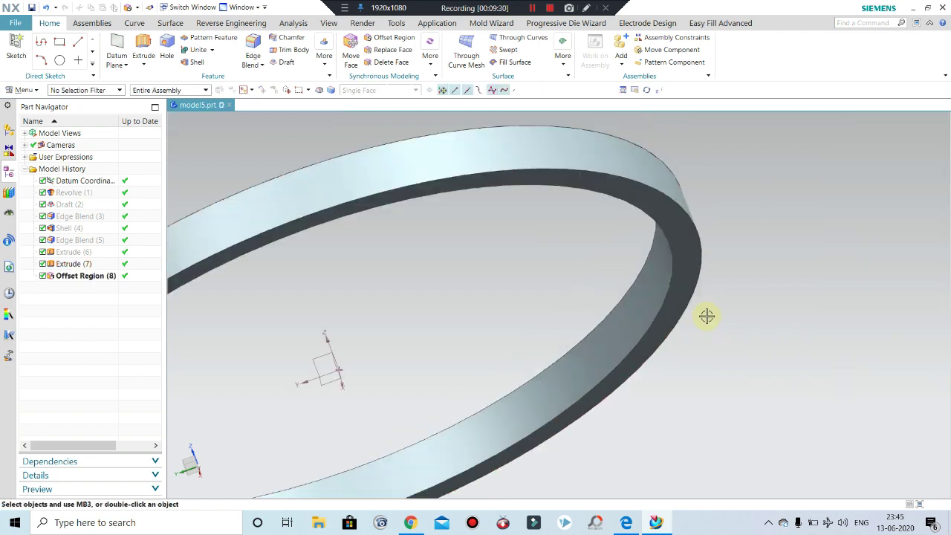
pyautogui.scroll(-2, 718, 329)
pyautogui.scroll(-2, 746, 355)
pyautogui.scroll(-1, 746, 354)
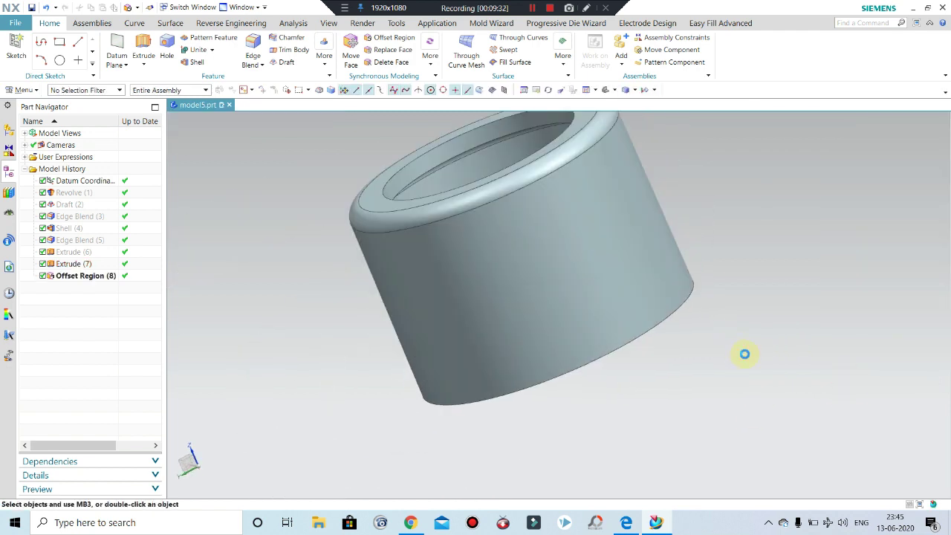
# Step: Show the hidden cup body again beside the ring
pyautogui.hotkey('ctrl', 'c')
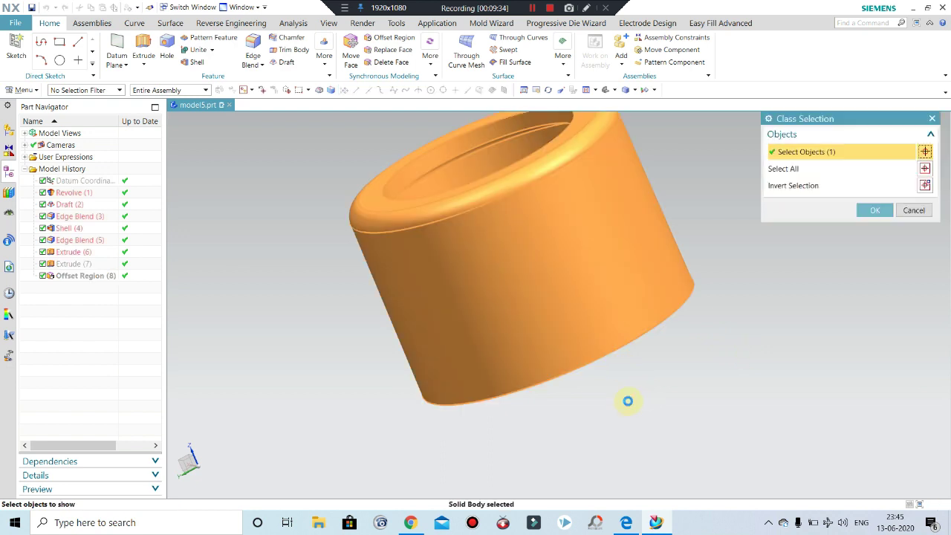
pyautogui.moveTo(629, 399)
pyautogui.mouseDown(button='middle')
pyautogui.moveTo(693, 414)
pyautogui.moveTo(696, 404)
pyautogui.mouseUp(button='middle')
pyautogui.scroll(3, 641, 376)
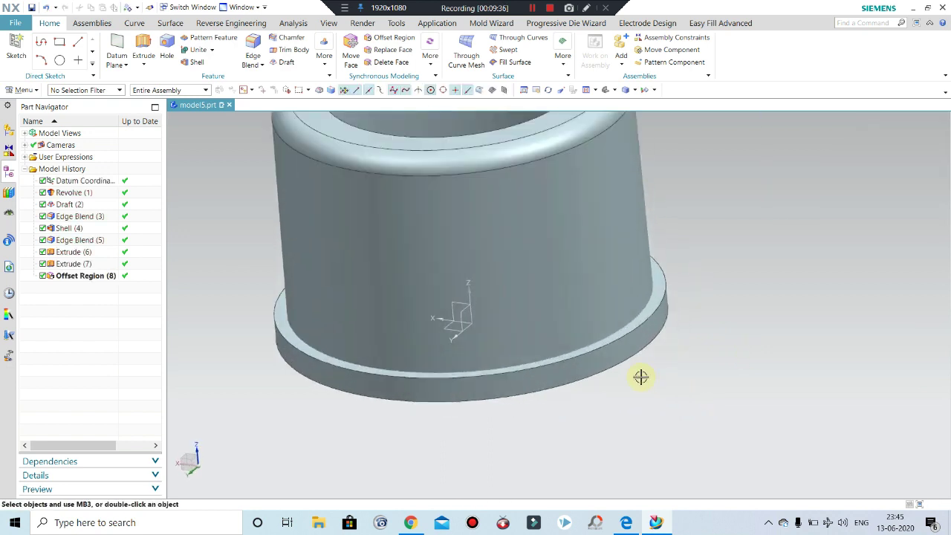
# Step: Unite the flange (target) and cup (tool) into a single body
pyautogui.click(210, 49)
pyautogui.click(334, 369)
pyautogui.click(361, 275)
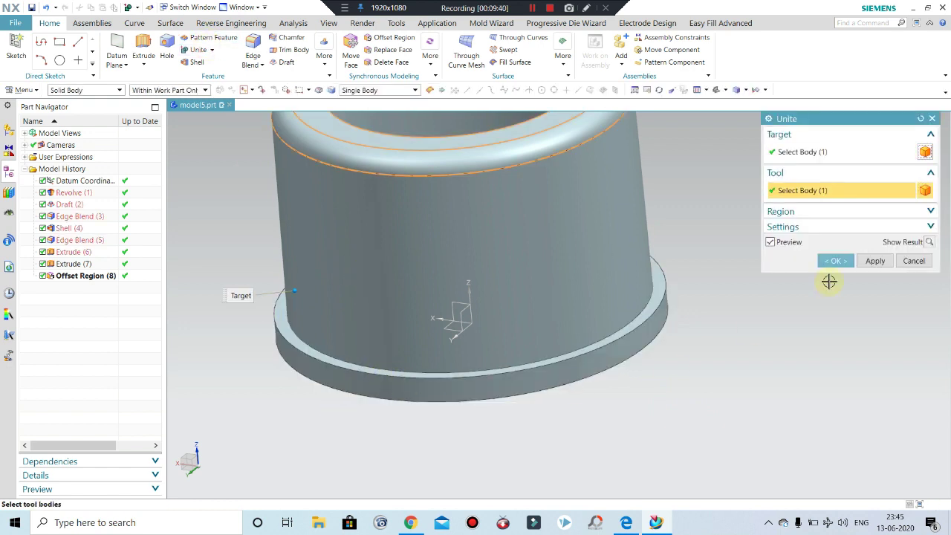
pyautogui.click(835, 261)
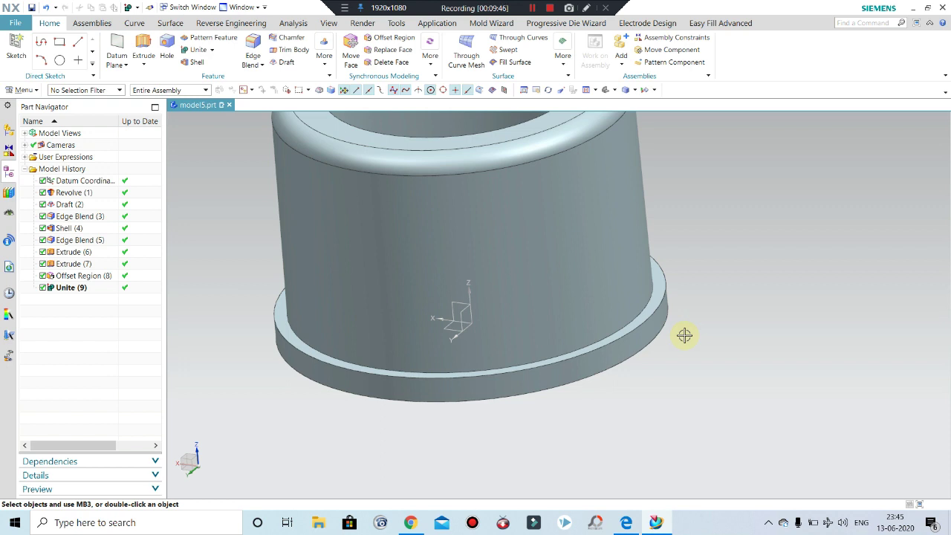
pyautogui.moveTo(637, 312)
pyautogui.mouseDown(button='middle')
pyautogui.moveTo(688, 251)
pyautogui.moveTo(644, 297)
pyautogui.moveTo(618, 361)
pyautogui.moveTo(608, 340)
pyautogui.moveTo(624, 352)
pyautogui.moveTo(637, 340)
pyautogui.mouseUp(button='middle')
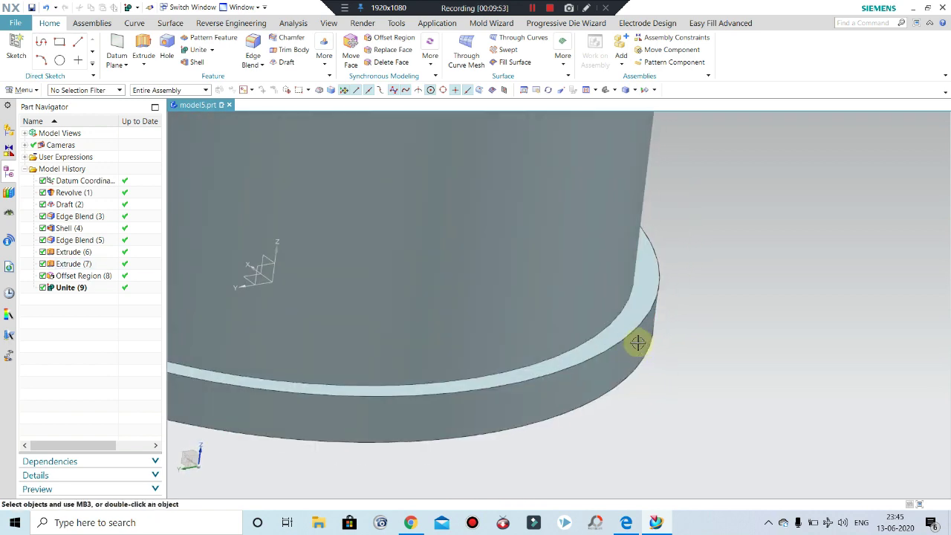
# Step: Draft the flange's outer side face 0.5°, using the flange top as the stationary face
pyautogui.click(279, 66)
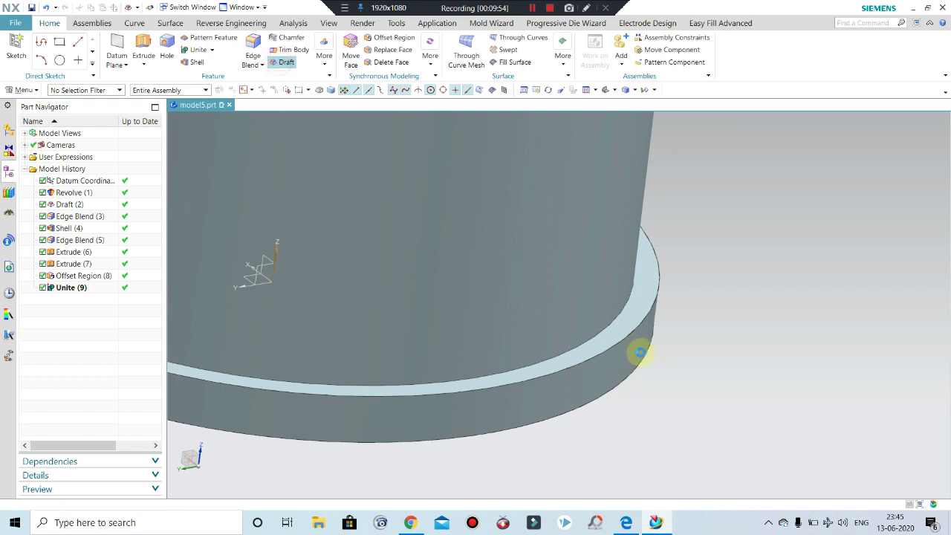
pyautogui.click(565, 277)
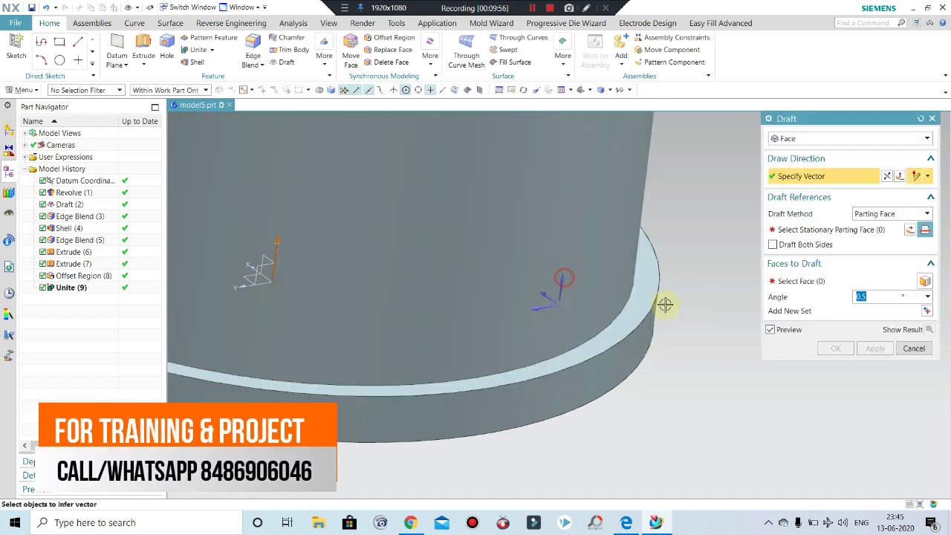
pyautogui.click(649, 275)
pyautogui.click(654, 404)
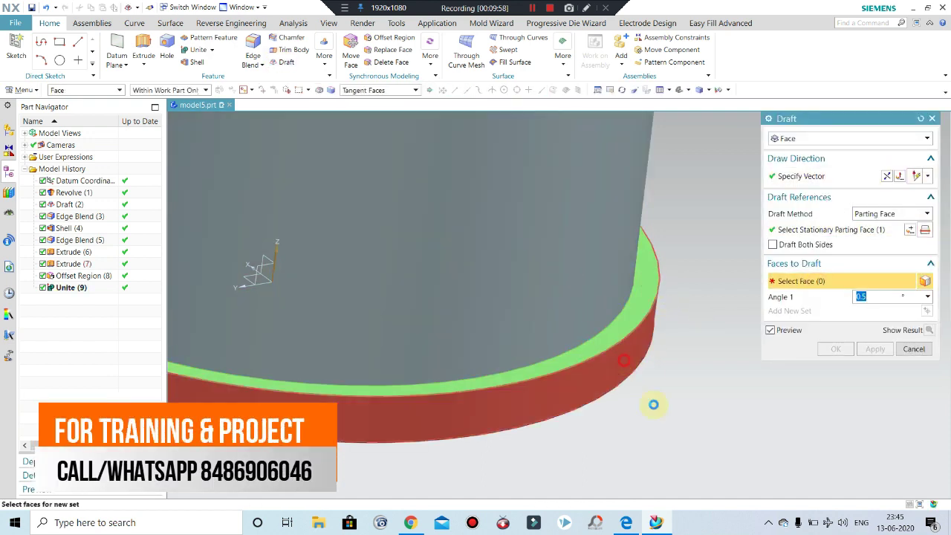
pyautogui.scroll(-3, 757, 381)
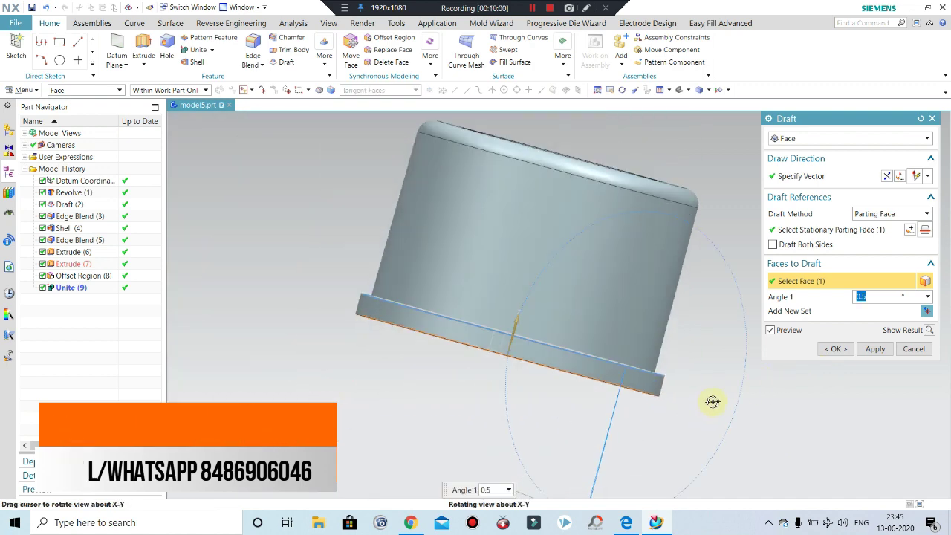
pyautogui.moveTo(668, 419); pyautogui.dragTo(723, 435, button='middle')
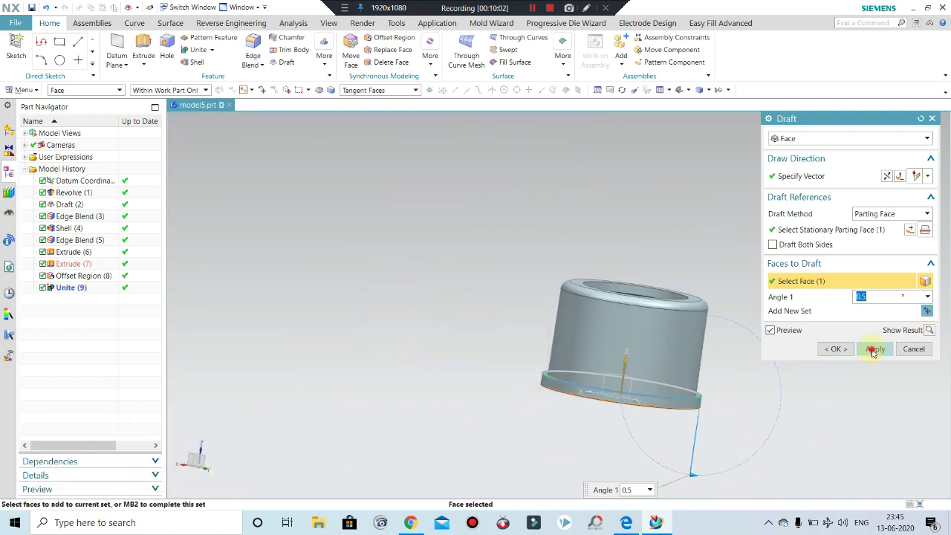
pyautogui.click(874, 349)
pyautogui.click(916, 349)
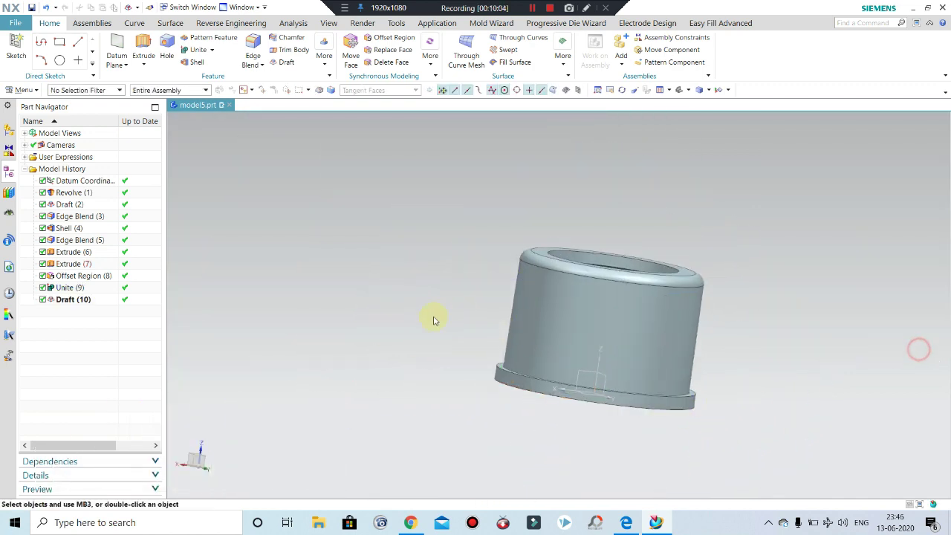
# Step: Round the flange's base edge with a 0.2 mm edge blend
pyautogui.moveTo(527, 424); pyautogui.dragTo(588, 451, button='middle')
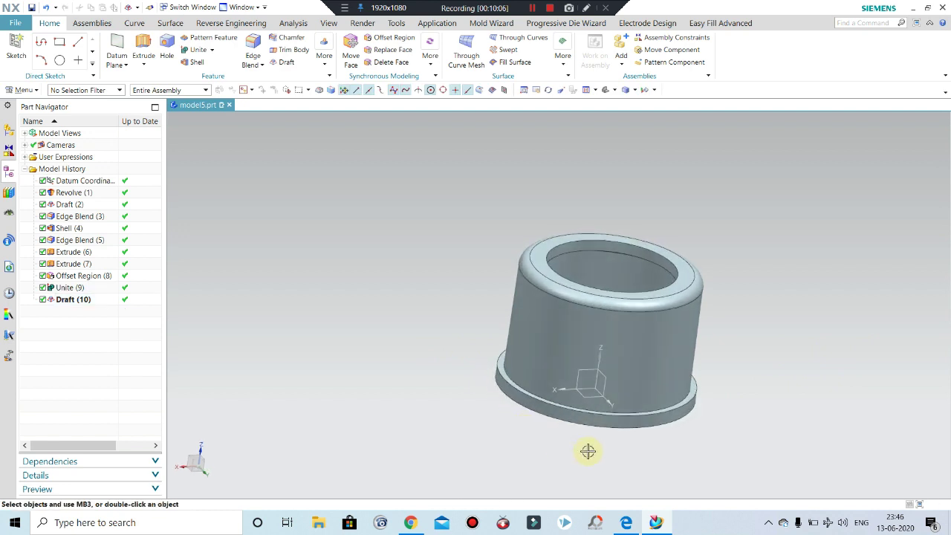
pyautogui.scroll(3, 588, 450)
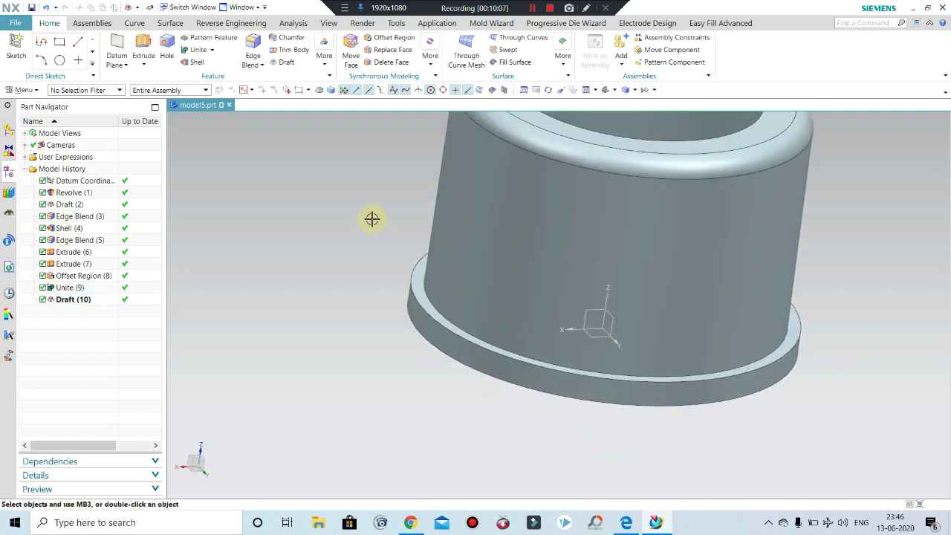
pyautogui.click(253, 51)
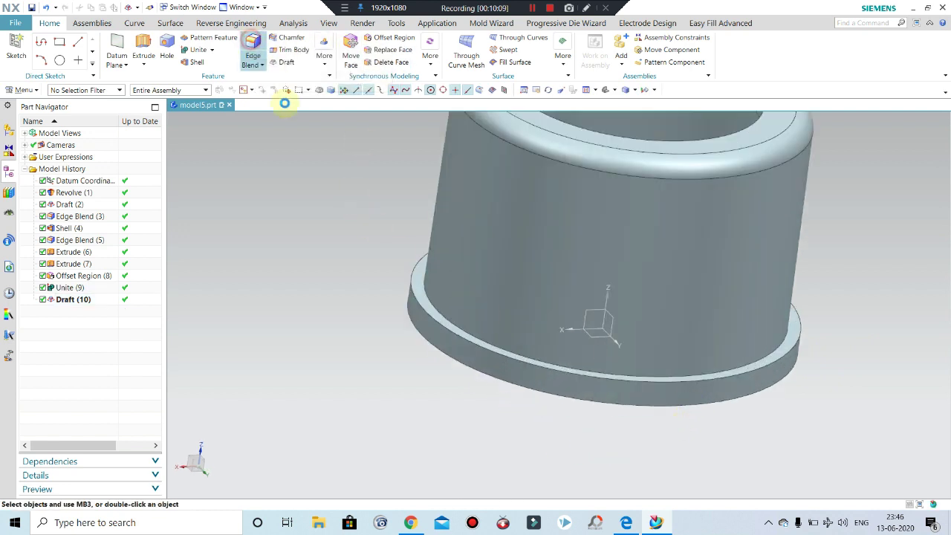
pyautogui.click(409, 286)
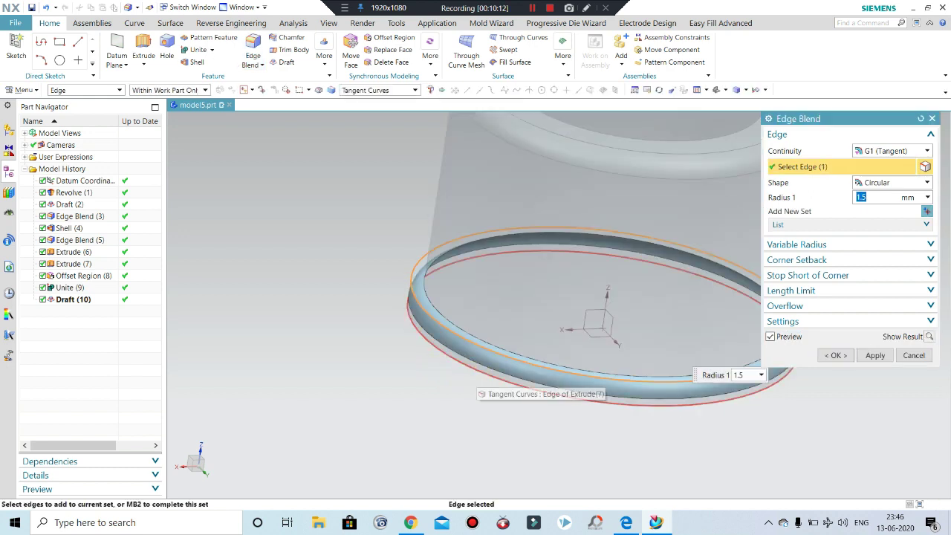
pyautogui.write('0.2')
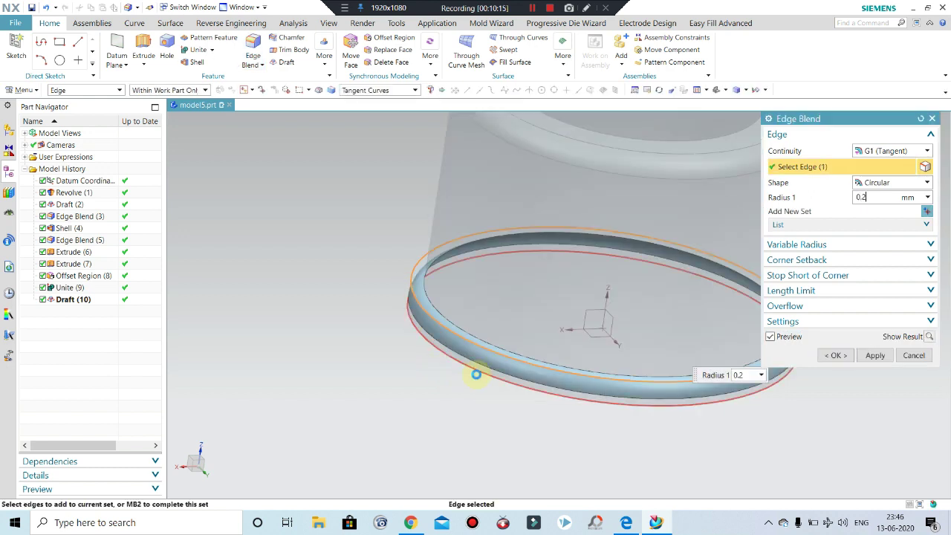
pyautogui.press('Return')
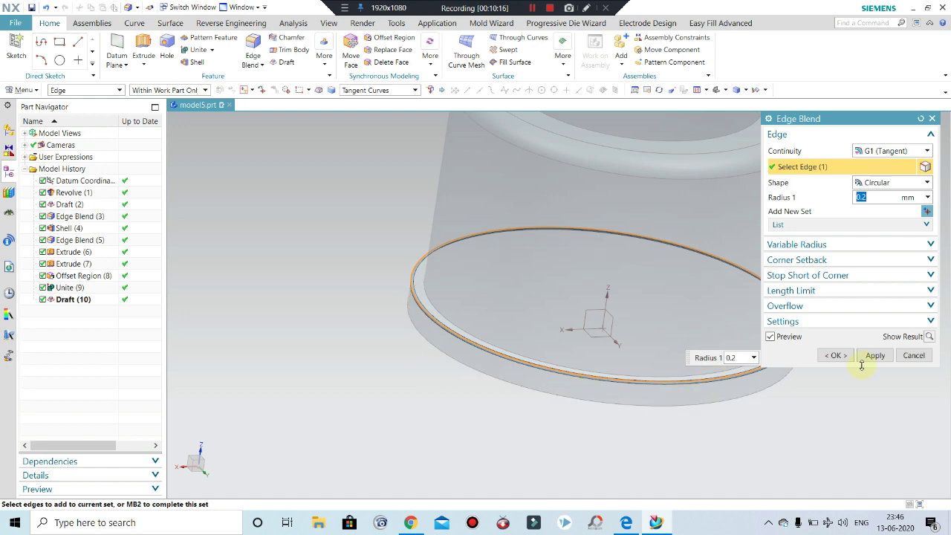
pyautogui.click(835, 356)
# Step: Orbit and zoom around the cap to inspect its open end and the new blend
pyautogui.scroll(-3, 436, 329)
pyautogui.scroll(-2, 511, 381)
pyautogui.moveTo(511, 380)
pyautogui.mouseDown(button='middle')
pyautogui.moveTo(527, 350)
pyautogui.moveTo(525, 304)
pyautogui.moveTo(529, 333)
pyautogui.mouseUp(button='middle')
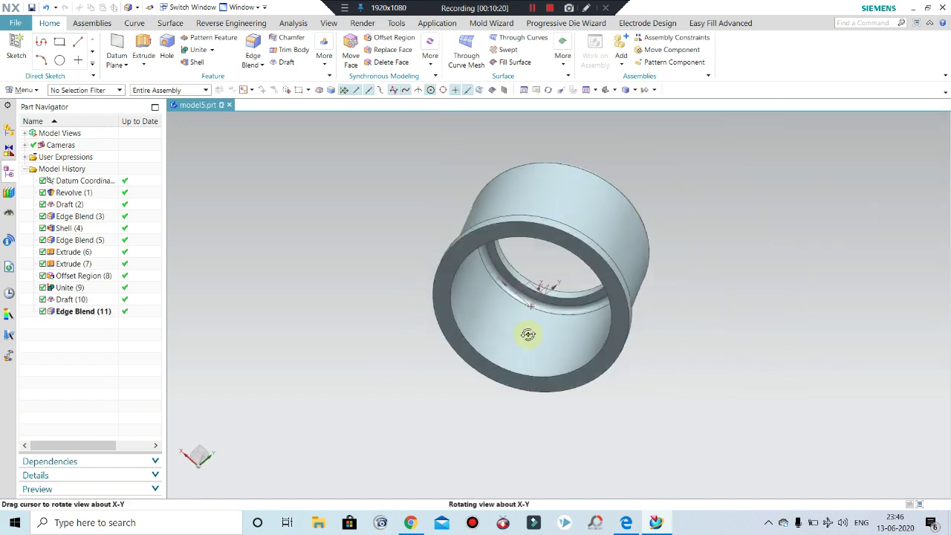
pyautogui.moveTo(499, 304)
pyautogui.mouseDown(button='middle')
pyautogui.moveTo(454, 227)
pyautogui.moveTo(484, 248)
pyautogui.moveTo(486, 316)
pyautogui.mouseUp(button='middle')
pyautogui.scroll(2, 454, 216)
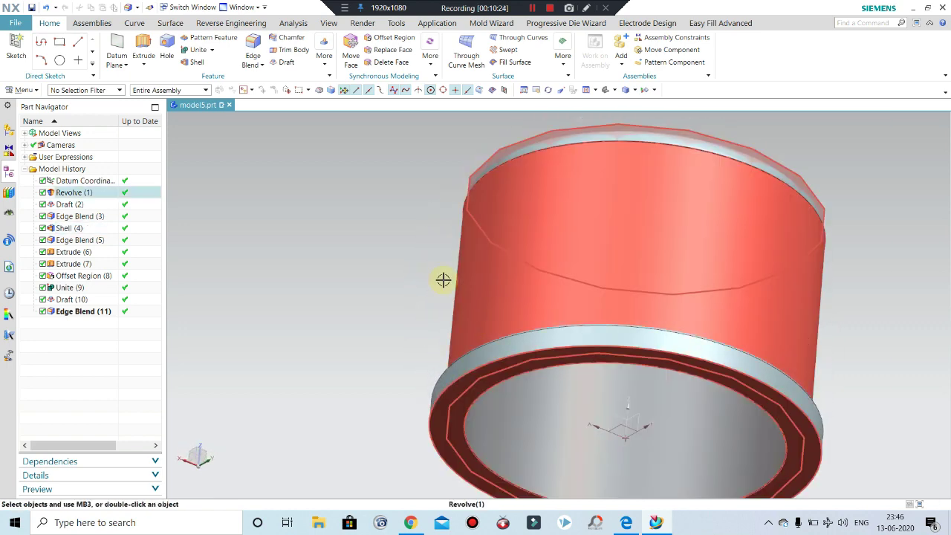
pyautogui.scroll(-2, 453, 277)
pyautogui.moveTo(463, 276)
pyautogui.mouseDown(button='middle')
pyautogui.moveTo(503, 347)
pyautogui.moveTo(503, 365)
pyautogui.mouseUp(button='middle')
pyautogui.scroll(2, 501, 292)
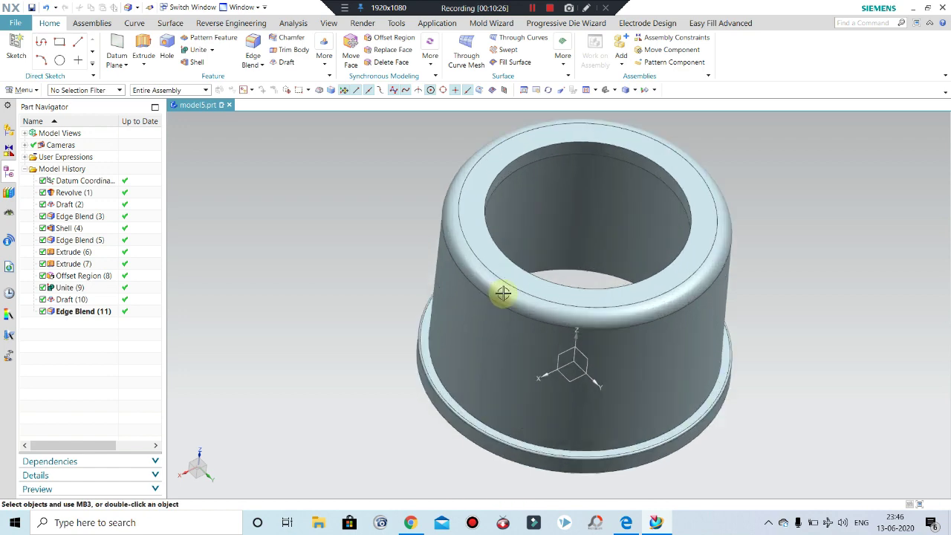
pyautogui.scroll(-2, 544, 257)
pyautogui.moveTo(543, 257)
pyautogui.mouseDown(button='middle')
pyautogui.moveTo(609, 237)
pyautogui.moveTo(609, 220)
pyautogui.moveTo(663, 283)
pyautogui.moveTo(664, 221)
pyautogui.moveTo(795, 348)
pyautogui.moveTo(784, 347)
pyautogui.mouseUp(button='middle')
pyautogui.scroll(2, 654, 285)
pyautogui.scroll(-2, 654, 284)
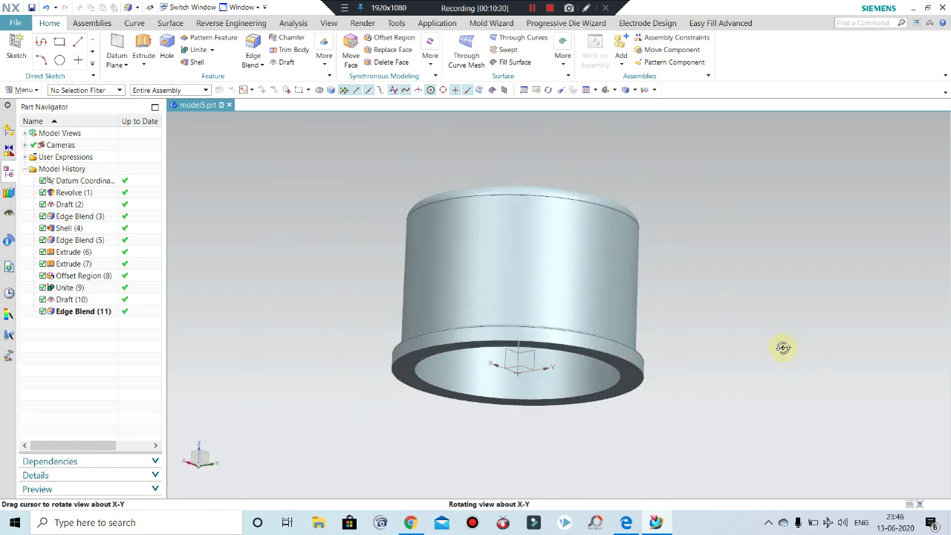
pyautogui.scroll(-2, 707, 216)
pyautogui.scroll(2, 709, 378)
pyautogui.scroll(1, 700, 373)
pyautogui.scroll(-1, 700, 373)
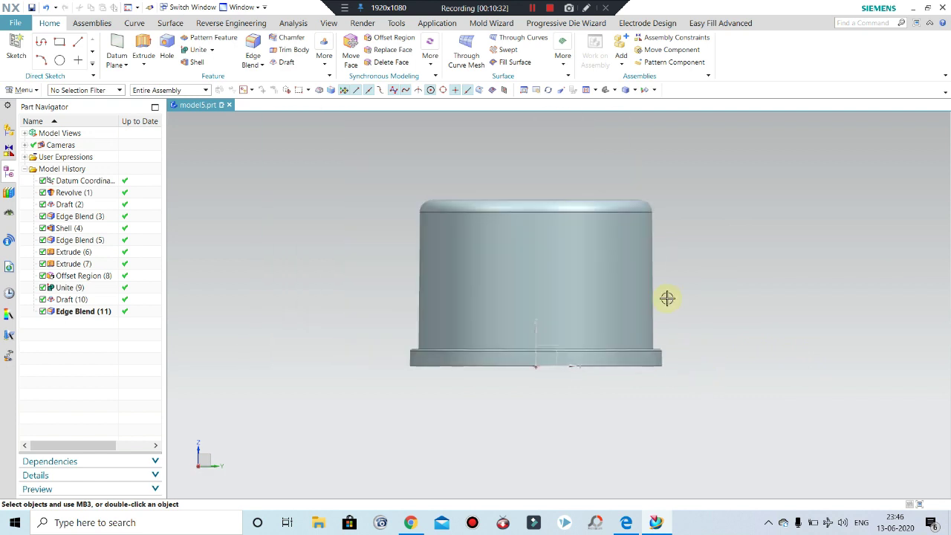
pyautogui.moveTo(667, 297)
pyautogui.mouseDown(button='middle')
pyautogui.moveTo(675, 246)
pyautogui.moveTo(763, 257)
pyautogui.mouseUp(button='middle')
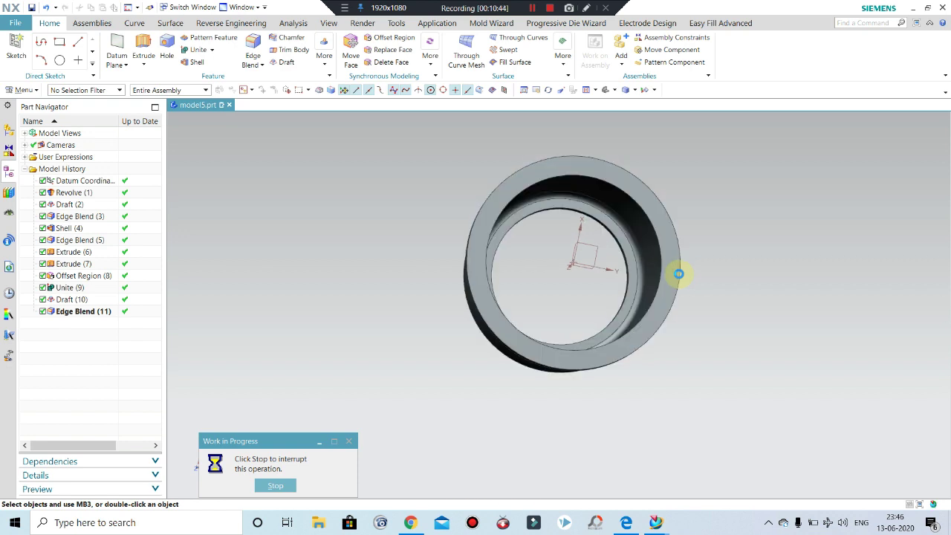
pyautogui.moveTo(776, 365)
pyautogui.mouseDown(button='middle')
pyautogui.moveTo(726, 229)
pyautogui.moveTo(724, 313)
pyautogui.moveTo(786, 287)
pyautogui.moveTo(543, 171)
pyautogui.mouseUp(button='middle')
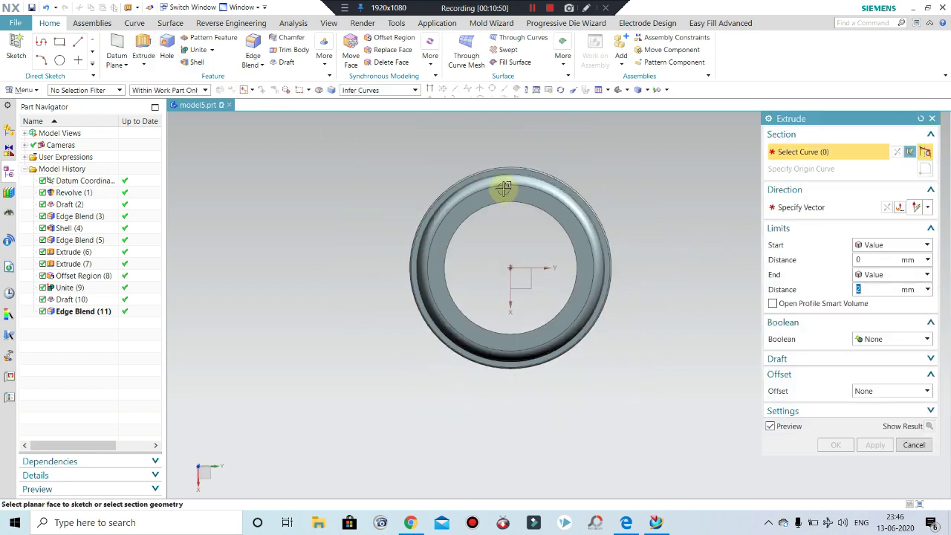
# Step: Start a sketch on the flange ring face with the Rectangle tool and point-on-curve snapping
pyautogui.scroll(2, 562, 179)
pyautogui.scroll(2, 565, 201)
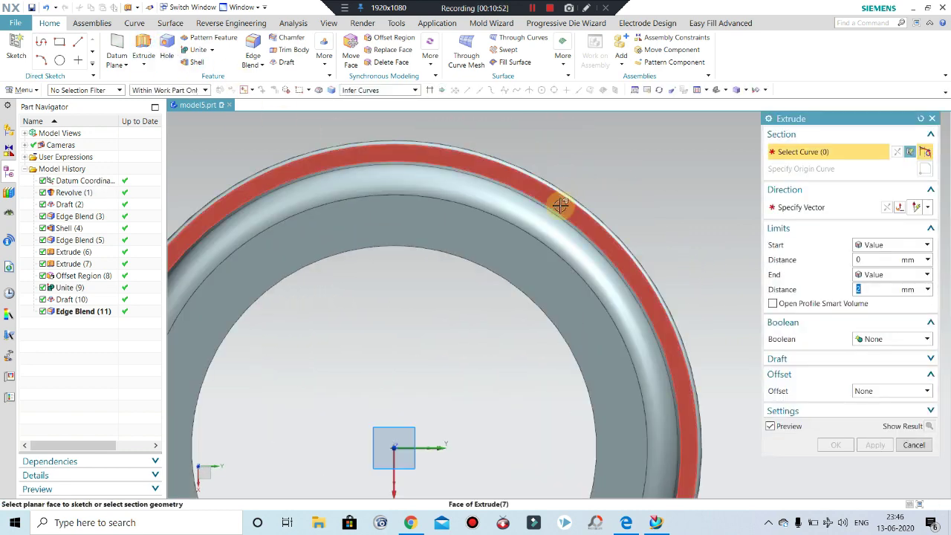
pyautogui.press('Escape')
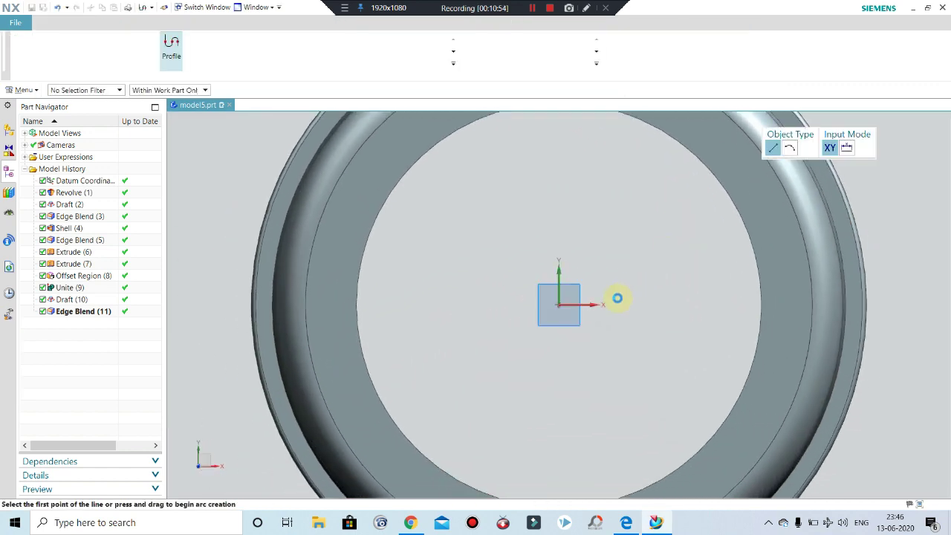
pyautogui.scroll(5, 587, 181)
pyautogui.scroll(2, 586, 180)
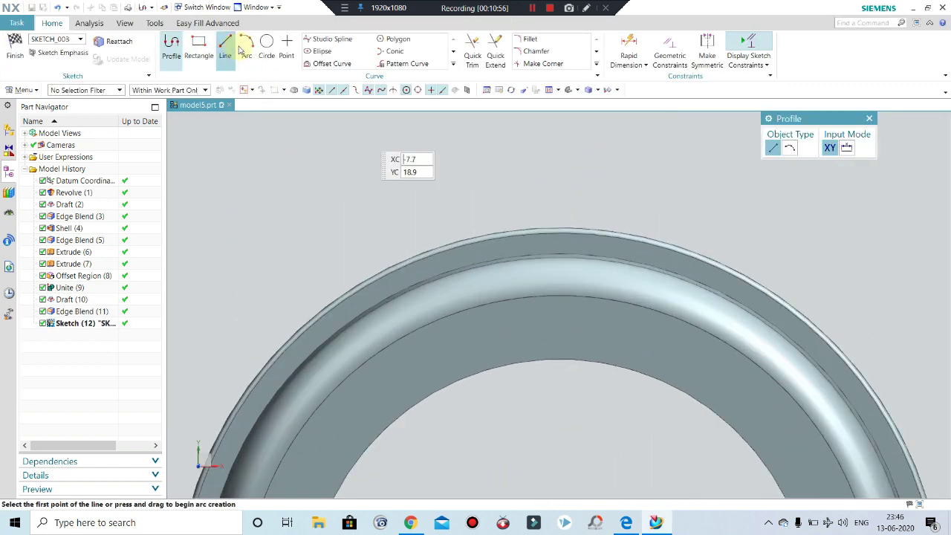
pyautogui.click(247, 45)
pyautogui.click(225, 44)
pyautogui.click(199, 47)
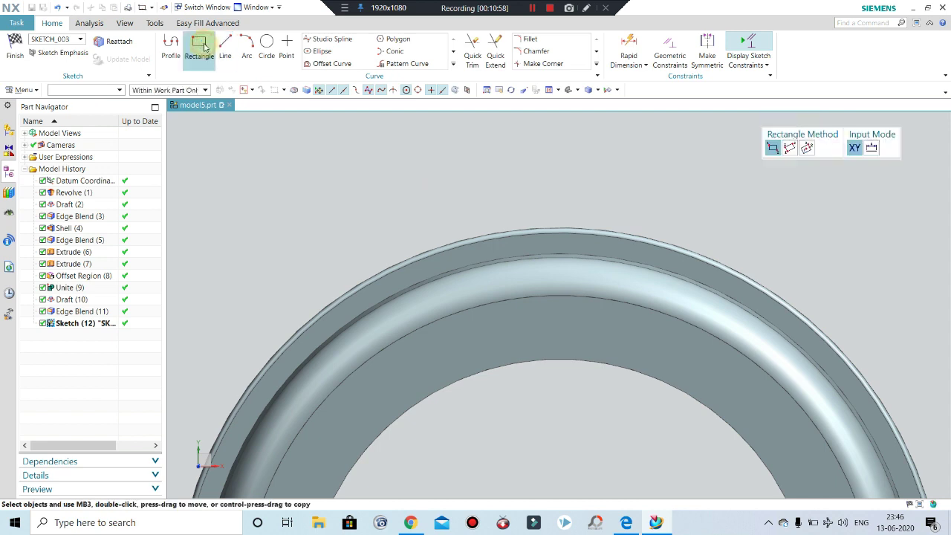
pyautogui.scroll(2, 593, 267)
pyautogui.scroll(1, 508, 234)
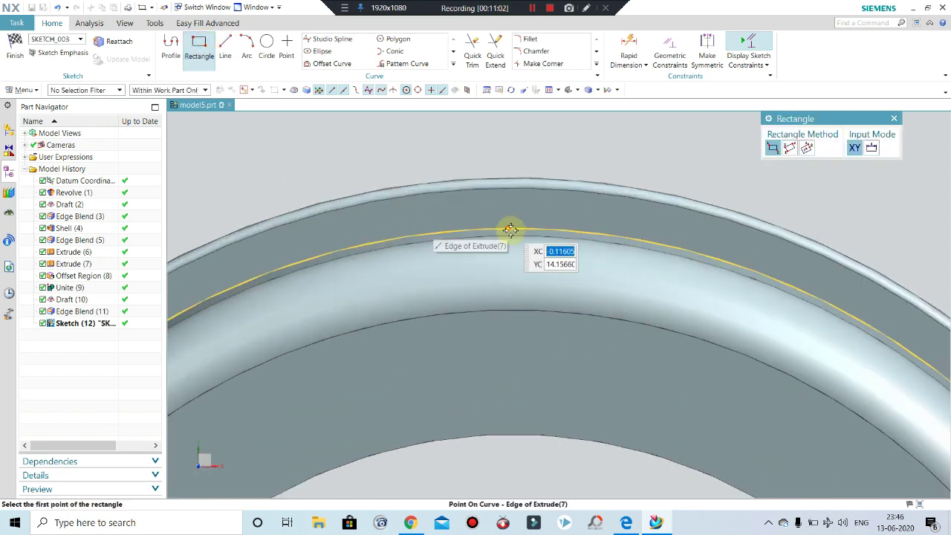
pyautogui.scroll(-1, 493, 226)
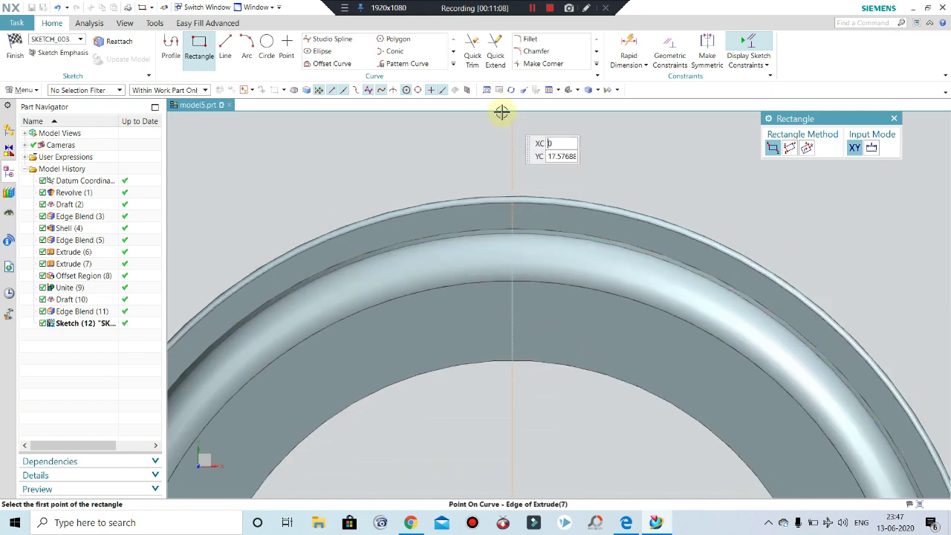
pyautogui.click(415, 90)
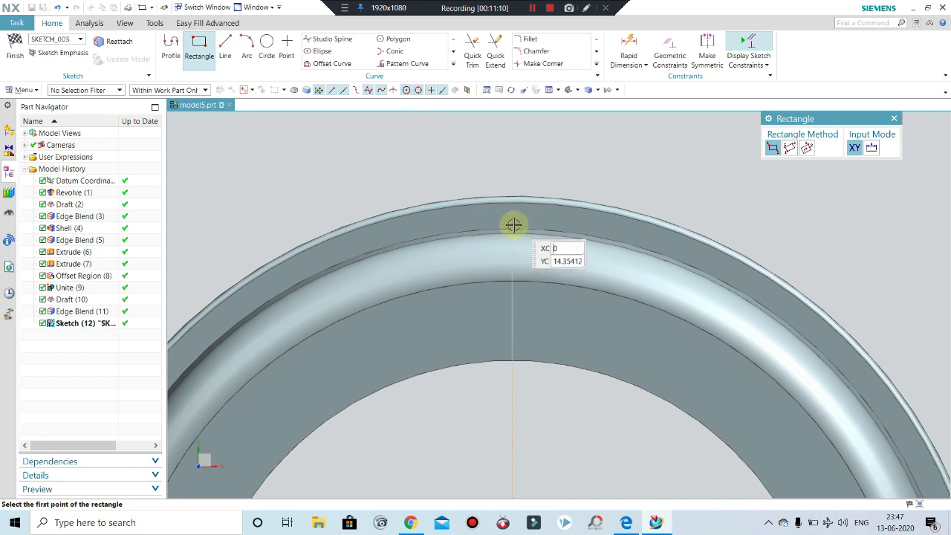
# Step: Draw a 3-point 1.5 × 0.6 rectangle from the ring's inner edge, pointing down at 270°
pyautogui.click(510, 228)
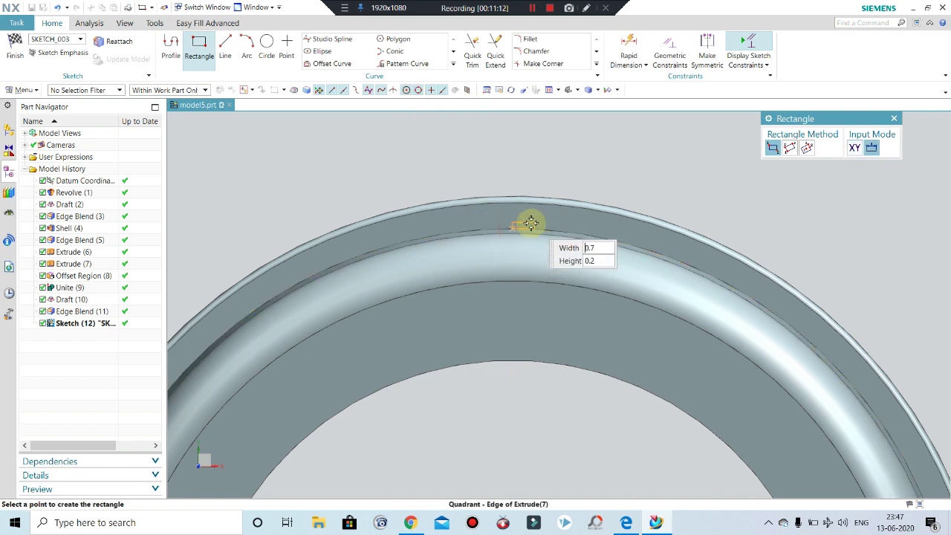
pyautogui.scroll(2, 515, 228)
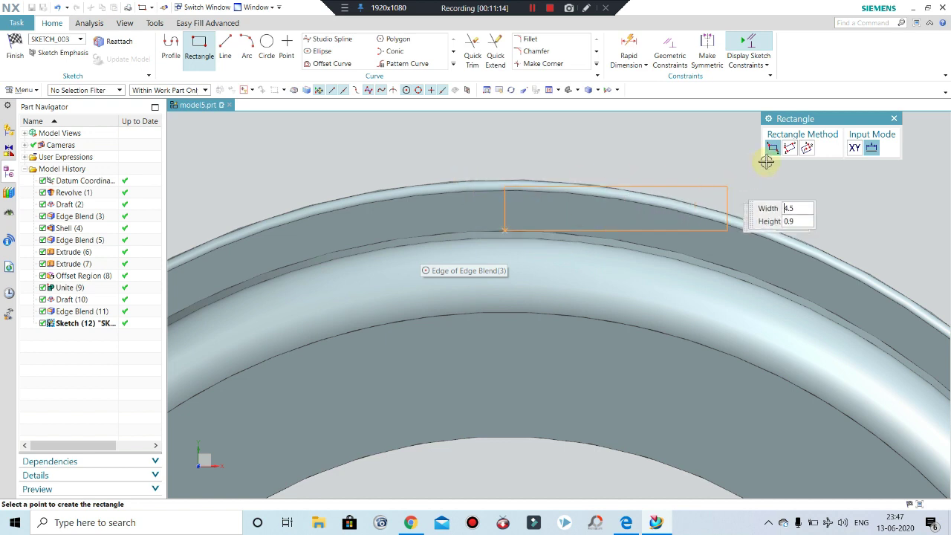
pyautogui.click(807, 148)
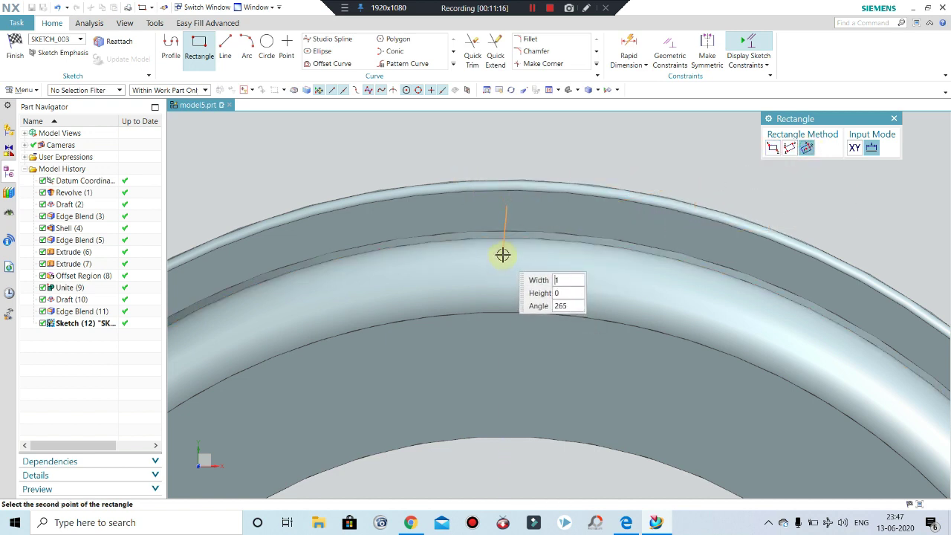
pyautogui.scroll(1, 511, 260)
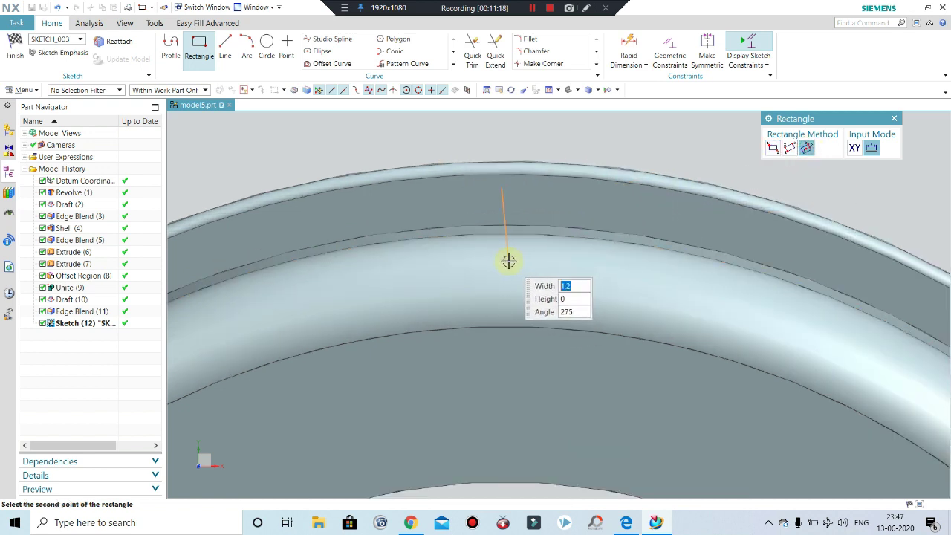
pyautogui.click(511, 260)
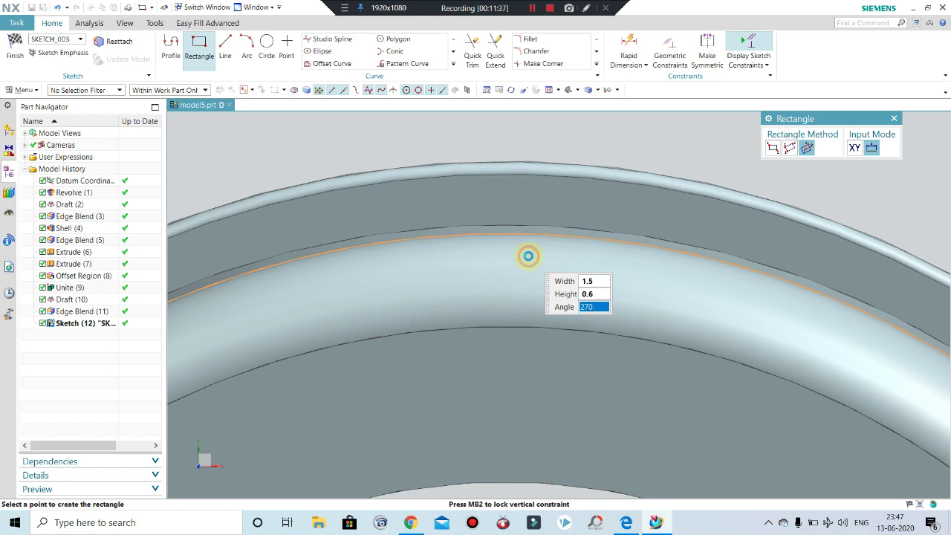
pyautogui.click(529, 256)
# Step: Close the Rectangle tool and reorient the view to face the ring sketch
pyautogui.click(895, 120)
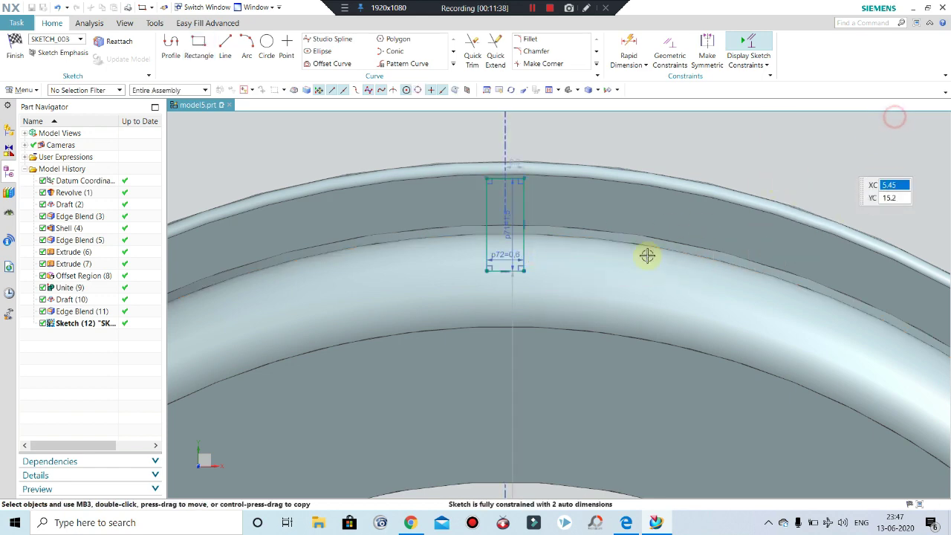
pyautogui.scroll(-2, 528, 274)
pyautogui.moveTo(528, 273)
pyautogui.mouseDown(button='middle')
pyautogui.moveTo(591, 263)
pyautogui.moveTo(576, 267)
pyautogui.mouseUp(button='middle')
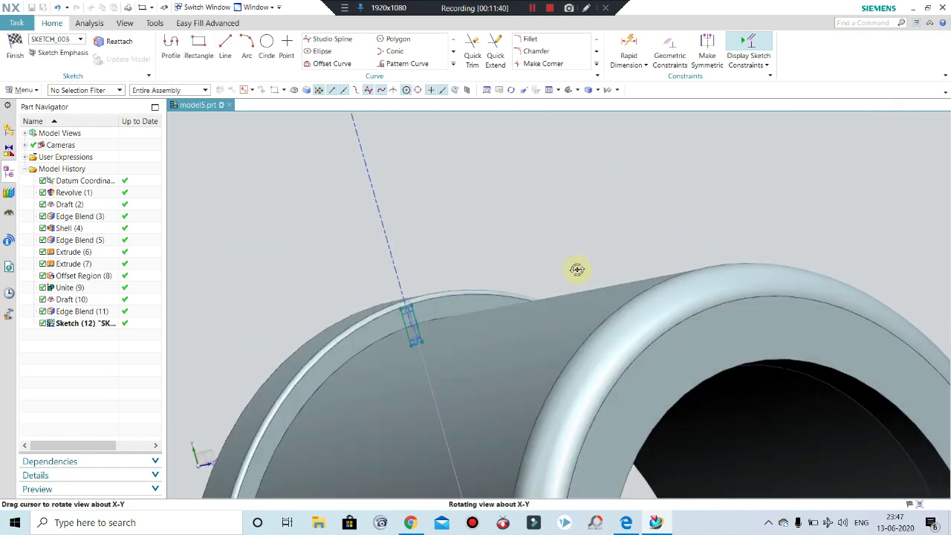
pyautogui.scroll(2, 412, 344)
pyautogui.scroll(2, 372, 299)
pyautogui.scroll(2, 375, 269)
pyautogui.scroll(-2, 375, 269)
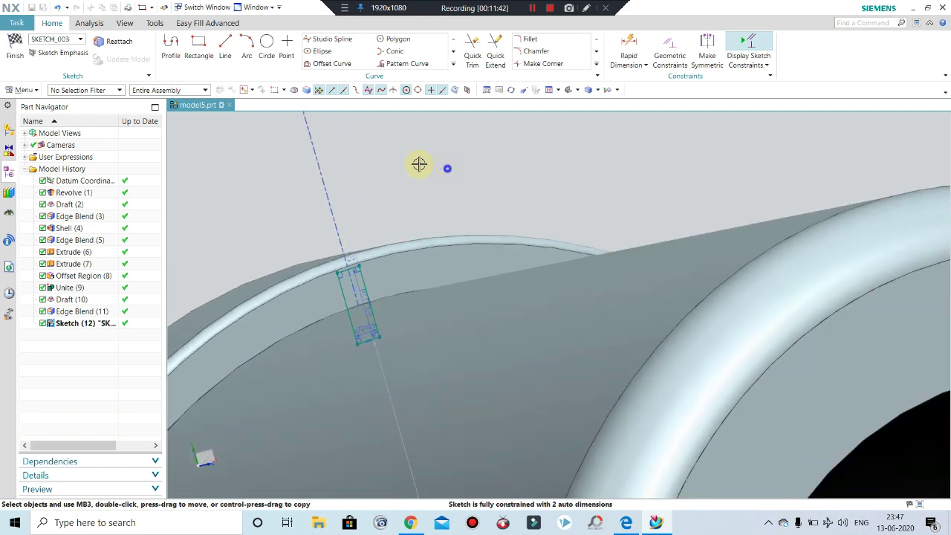
pyautogui.moveTo(421, 163); pyautogui.dragTo(352, 223, button='middle')
pyautogui.scroll(2, 352, 223)
pyautogui.scroll(2, 527, 287)
pyautogui.scroll(4, 578, 144)
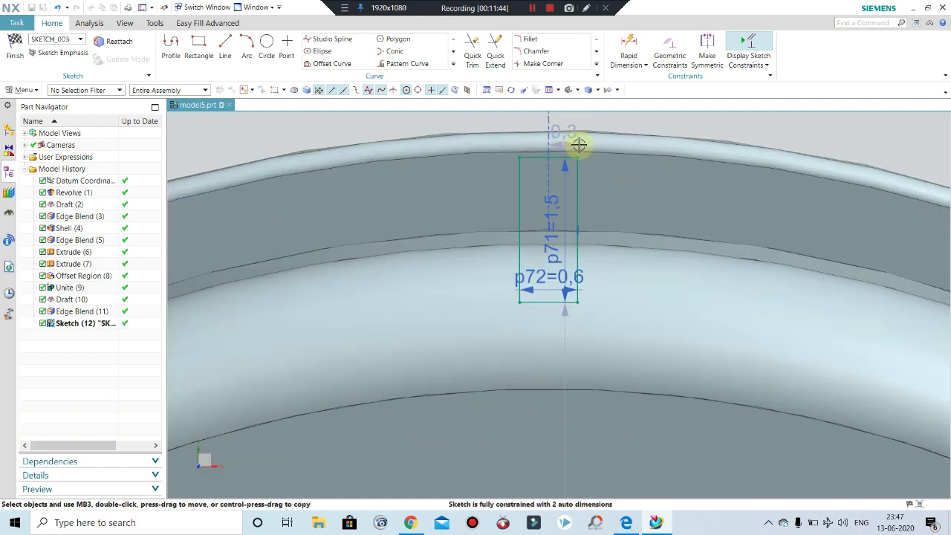
pyautogui.scroll(1, 556, 154)
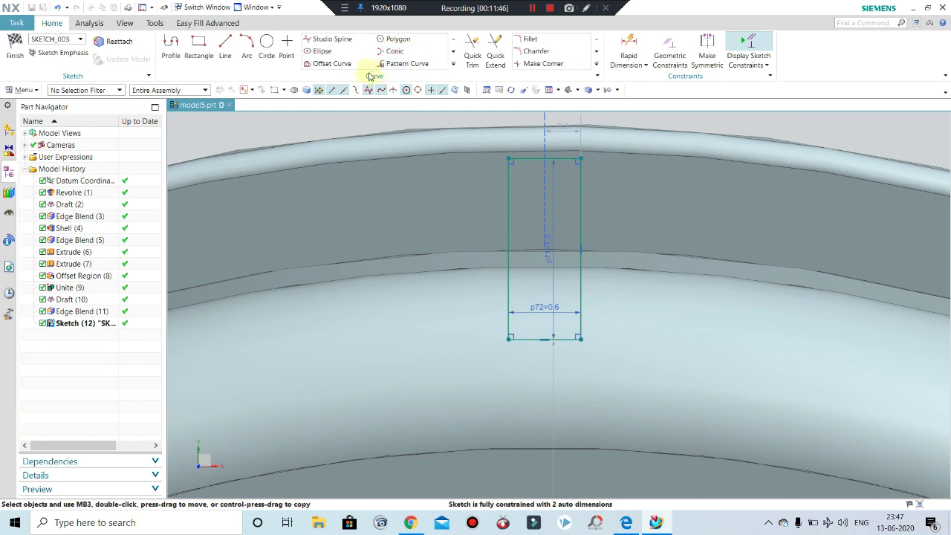
# Step: Fillet both top rectangle corners with 0.3 radius and finish the sketch
pyautogui.click(531, 40)
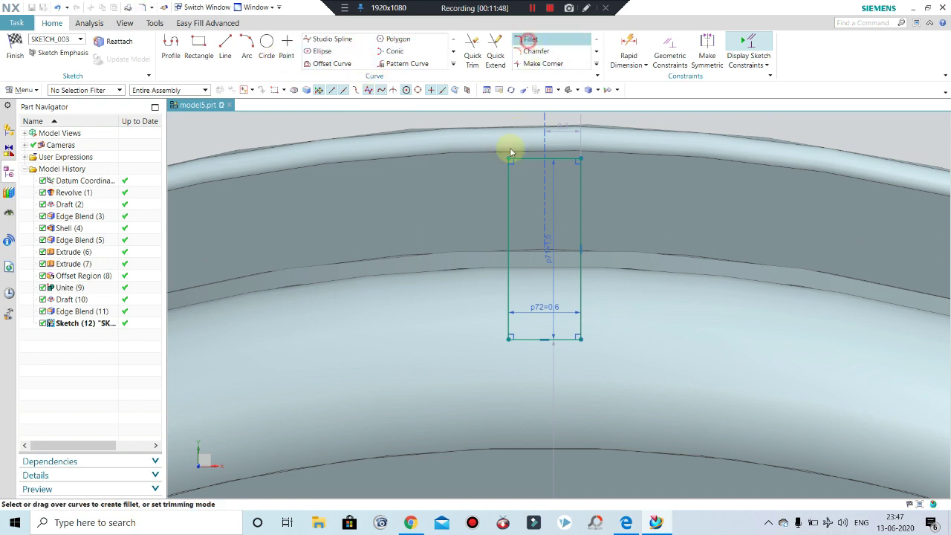
pyautogui.scroll(2, 510, 156)
pyautogui.click(509, 192)
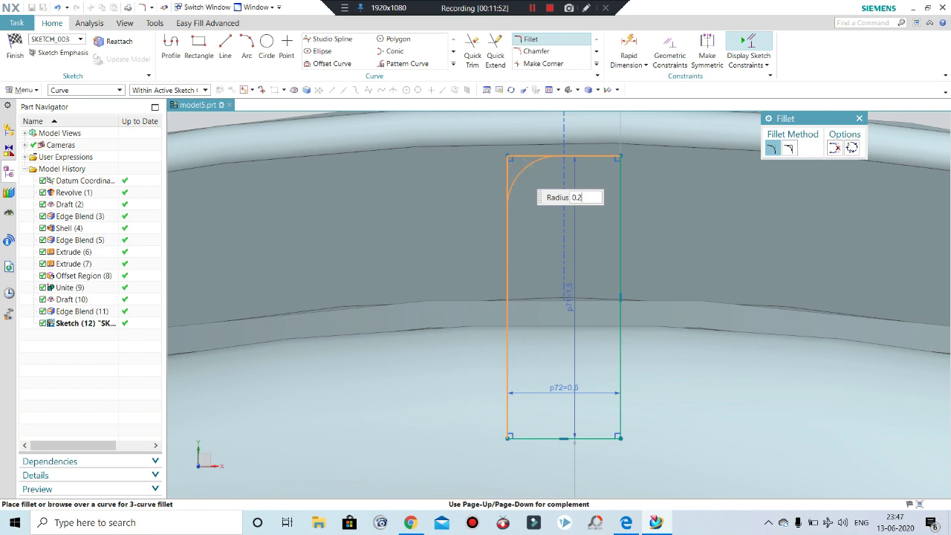
pyautogui.click(520, 172)
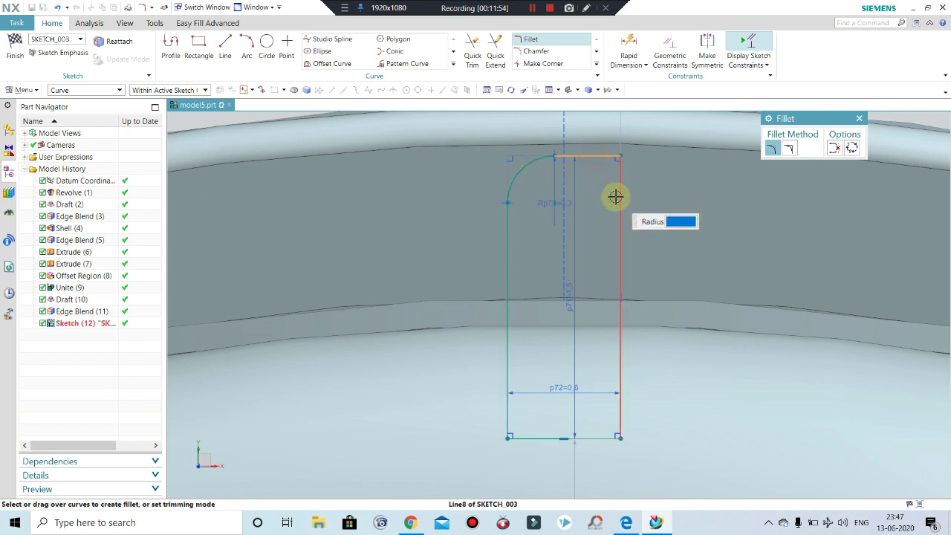
pyautogui.click(618, 197)
pyautogui.write('0.25')
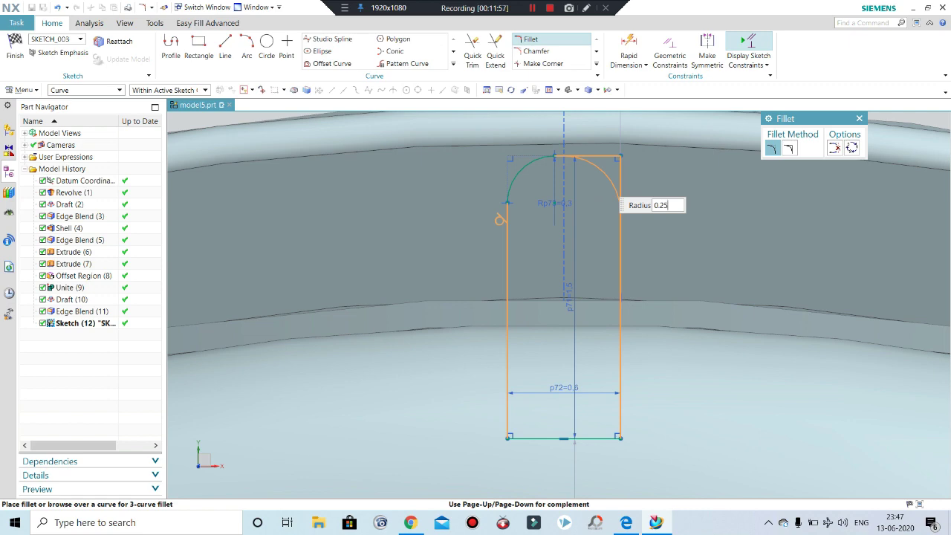
pyautogui.click(601, 181)
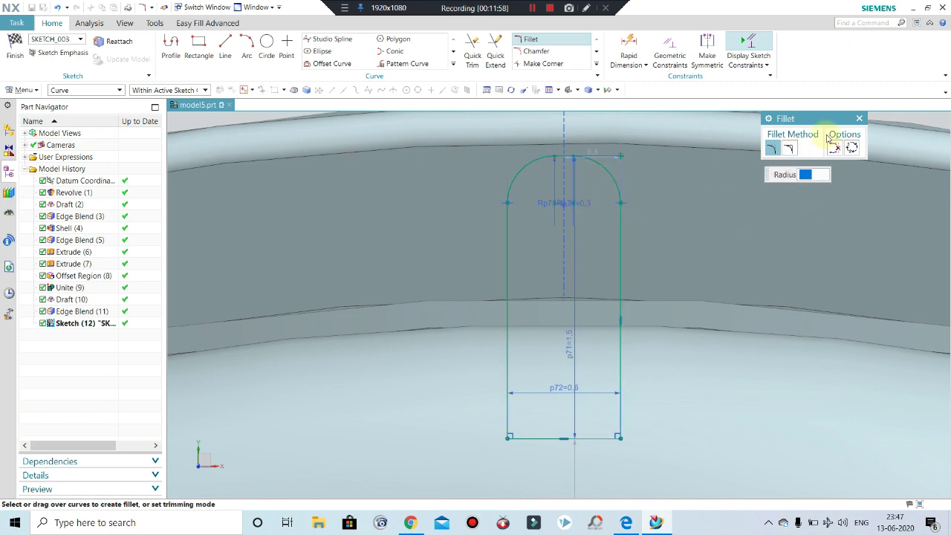
pyautogui.click(860, 119)
pyautogui.scroll(-5, 558, 293)
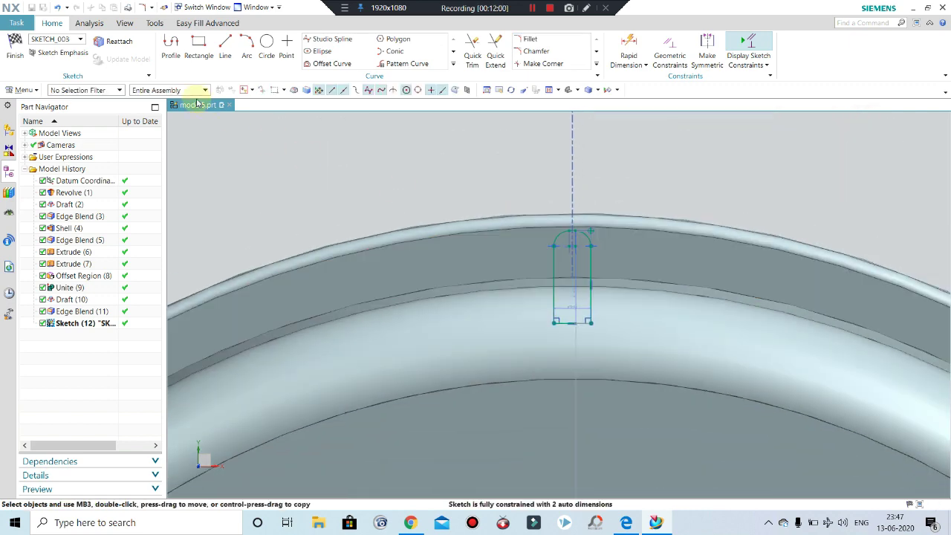
pyautogui.click(16, 47)
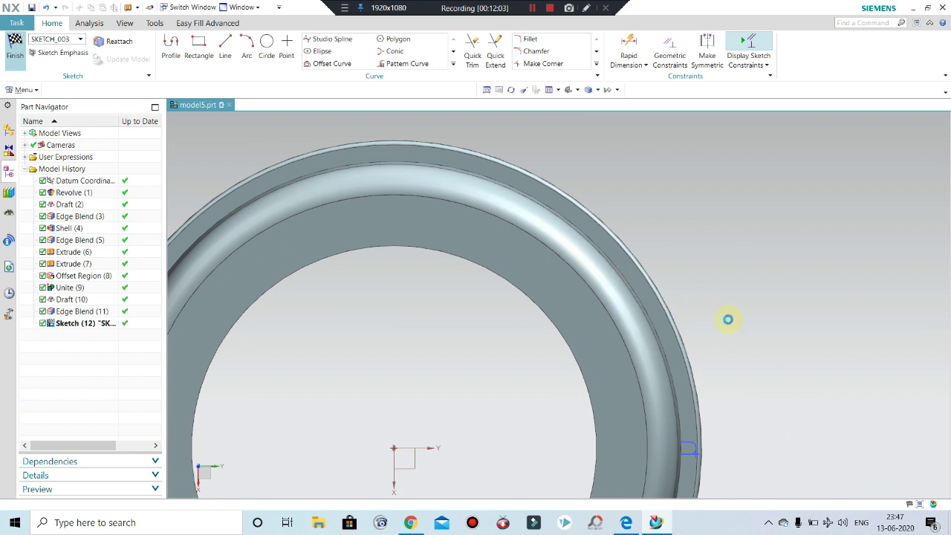
# Step: Extrude the rib sketch from 0 to 13 mm with Boolean set to None
pyautogui.press('x')
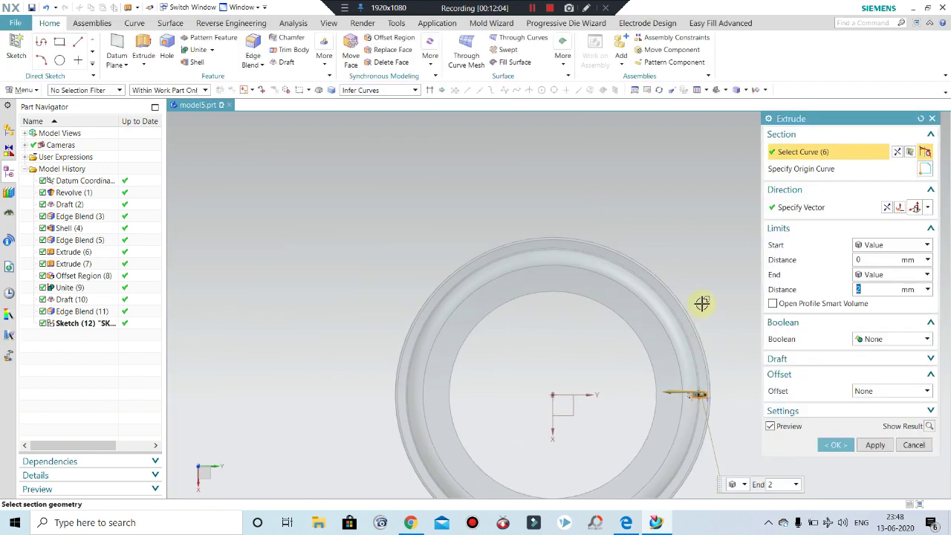
pyautogui.moveTo(702, 304)
pyautogui.mouseDown(button='middle')
pyautogui.moveTo(701, 263)
pyautogui.moveTo(701, 315)
pyautogui.moveTo(723, 274)
pyautogui.mouseUp(button='middle')
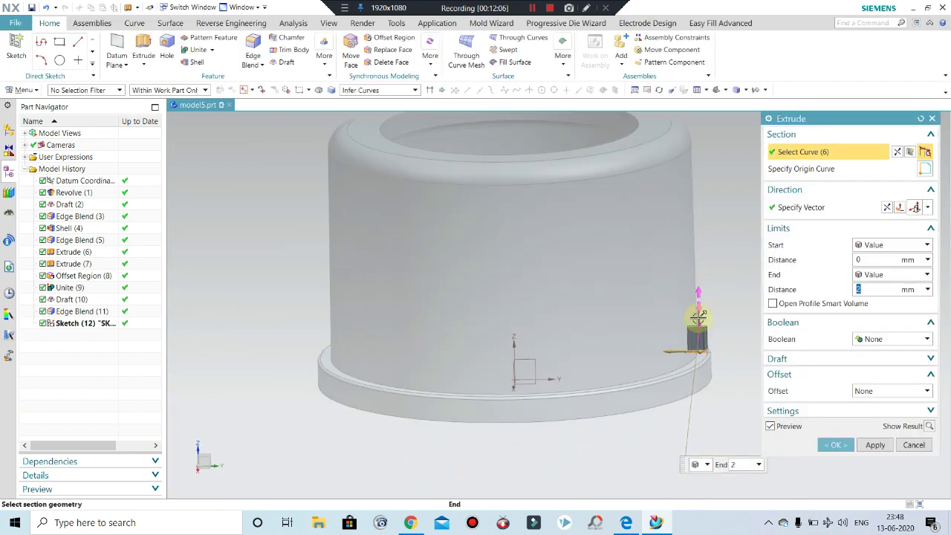
pyautogui.moveTo(697, 300); pyautogui.dragTo(699, 286)
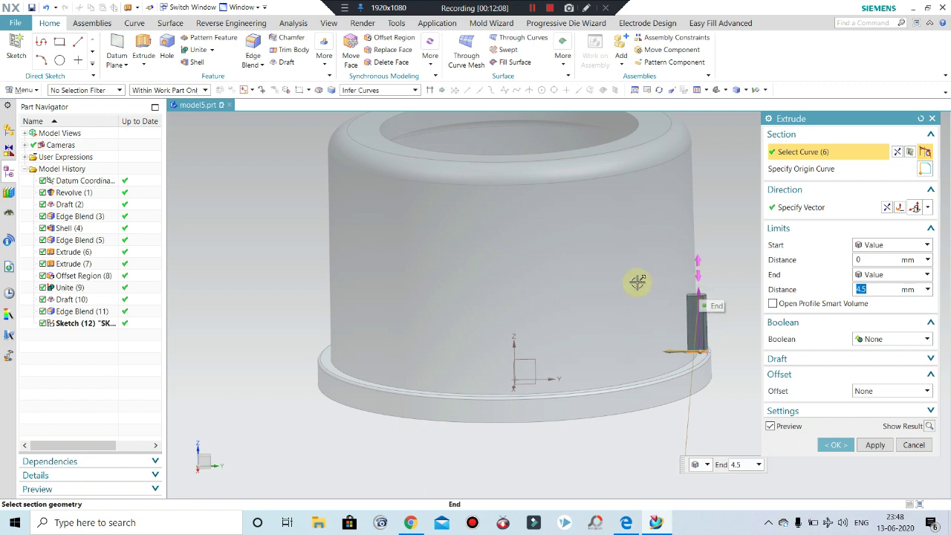
pyautogui.scroll(-2, 635, 267)
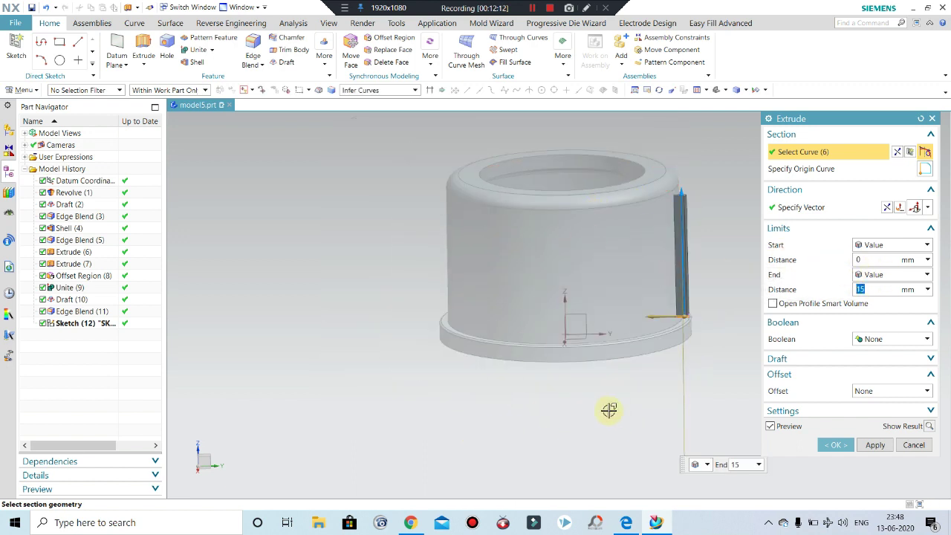
pyautogui.moveTo(608, 410)
pyautogui.mouseDown(button='middle')
pyautogui.moveTo(459, 382)
pyautogui.moveTo(672, 219)
pyautogui.mouseUp(button='middle')
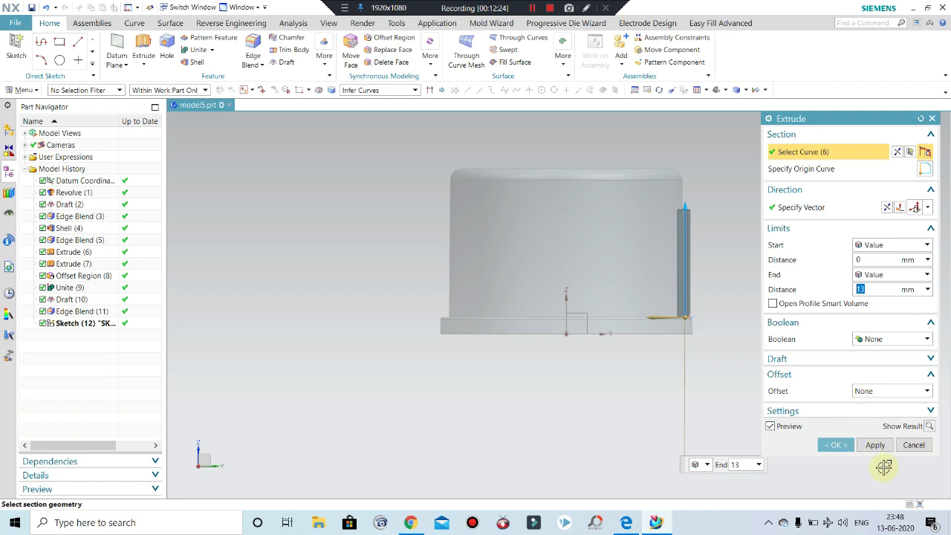
pyautogui.click(874, 340)
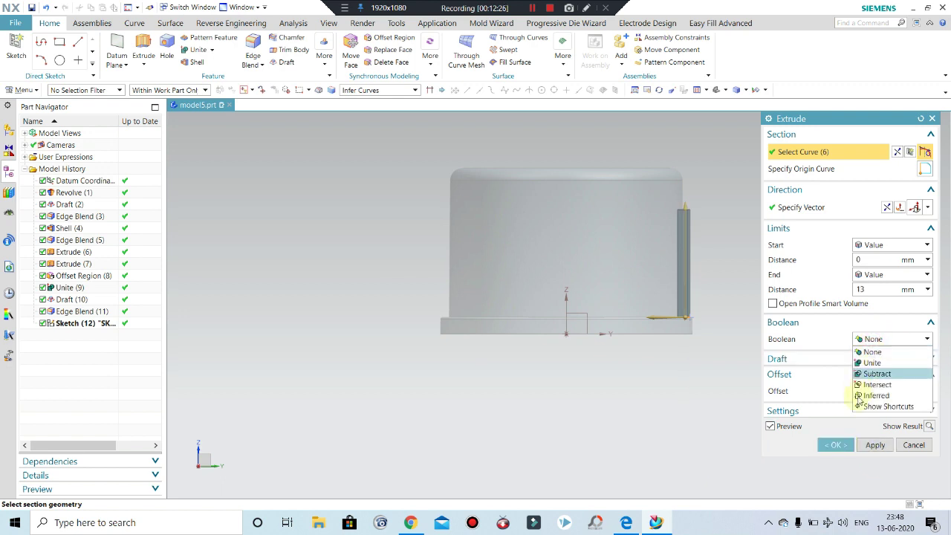
pyautogui.click(838, 443)
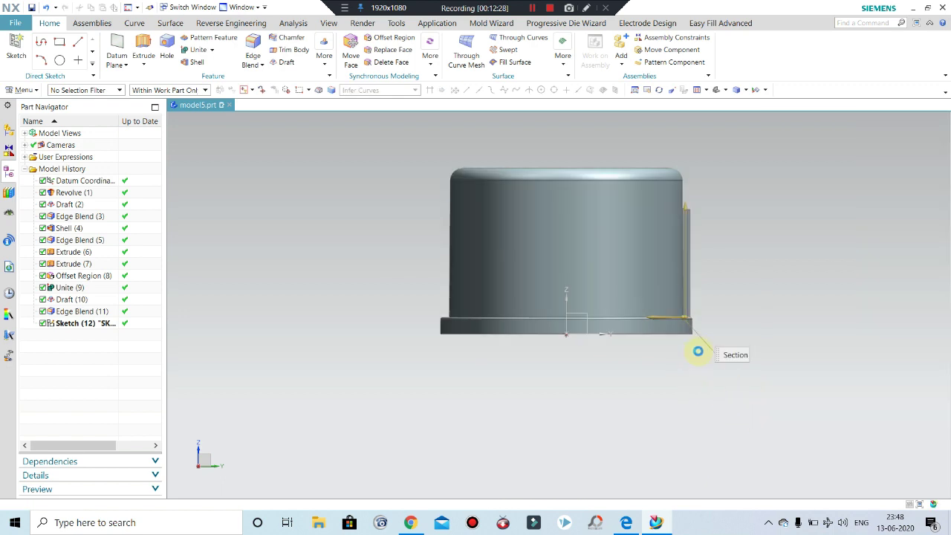
# Step: Orbit and zoom around the cap to inspect the new rib
pyautogui.moveTo(698, 350); pyautogui.dragTo(695, 274, button='middle')
pyautogui.scroll(-2, 694, 274)
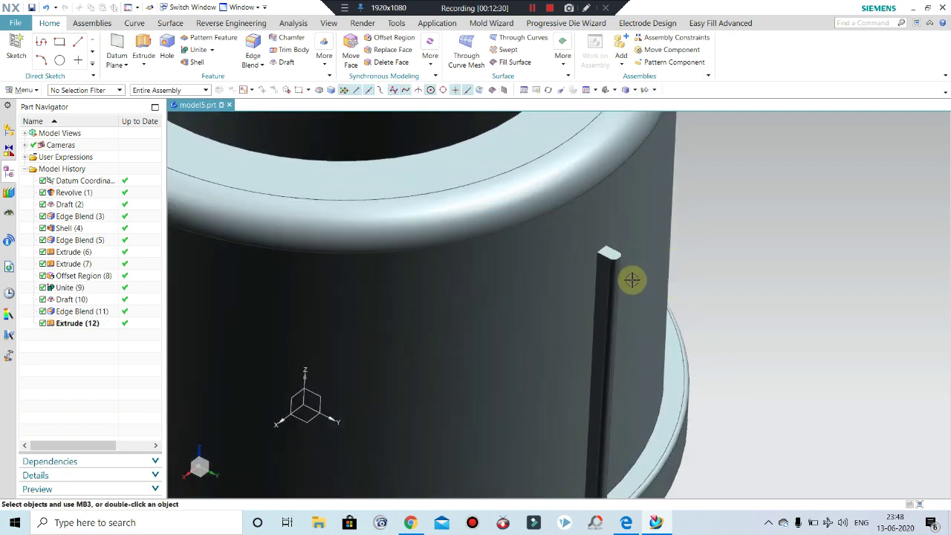
pyautogui.scroll(-2, 633, 278)
pyautogui.scroll(-2, 622, 265)
pyautogui.scroll(-1, 603, 233)
pyautogui.scroll(5, 580, 275)
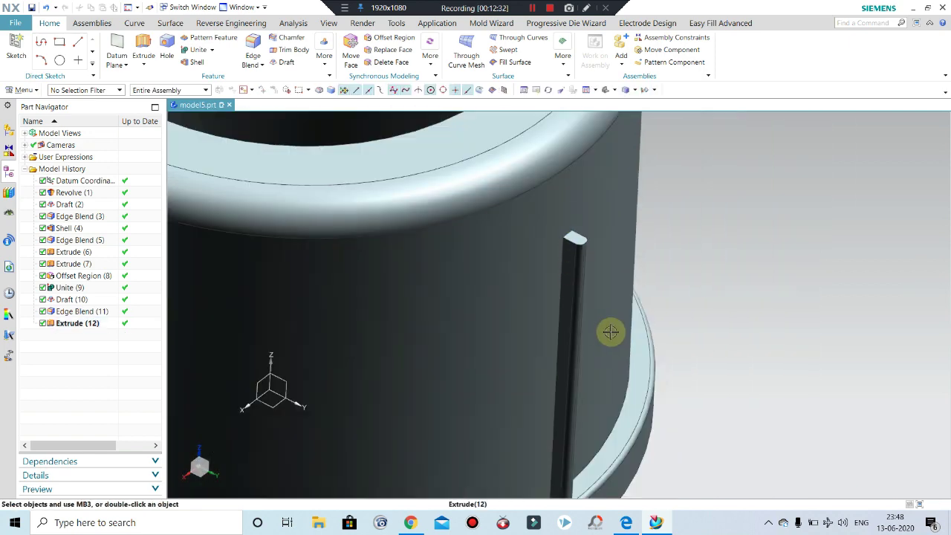
pyautogui.moveTo(610, 331)
pyautogui.mouseDown(button='middle')
pyautogui.moveTo(646, 227)
pyautogui.moveTo(590, 350)
pyautogui.mouseUp(button='middle')
pyautogui.scroll(-2, 617, 347)
pyautogui.scroll(-2, 600, 328)
pyautogui.scroll(2, 600, 329)
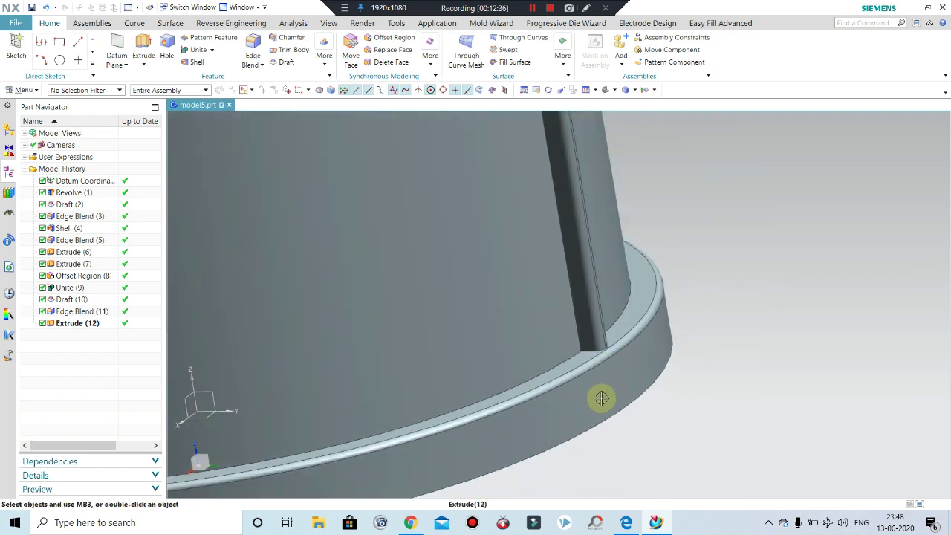
pyautogui.scroll(3, 601, 397)
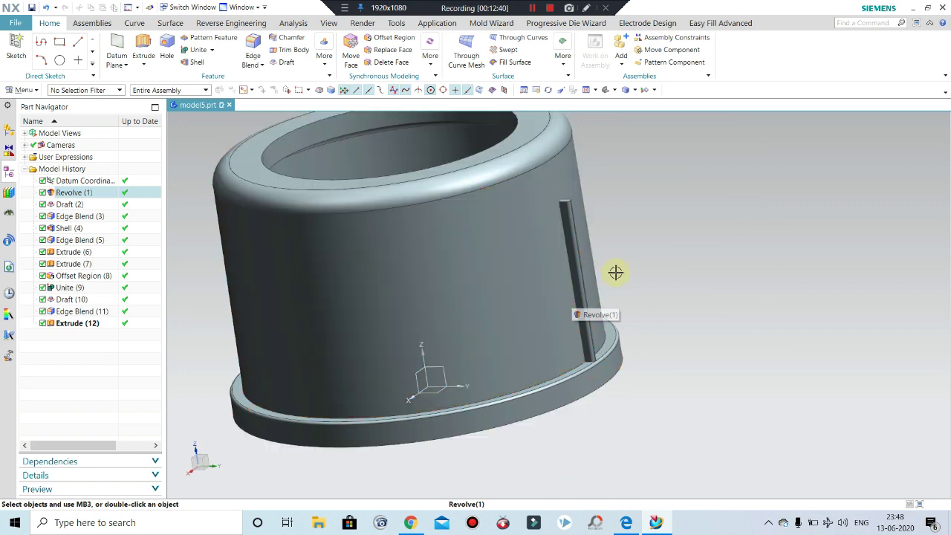
pyautogui.moveTo(616, 272)
pyautogui.mouseDown(button='middle')
pyautogui.moveTo(601, 270)
pyautogui.moveTo(669, 314)
pyautogui.moveTo(620, 334)
pyautogui.mouseUp(button='middle')
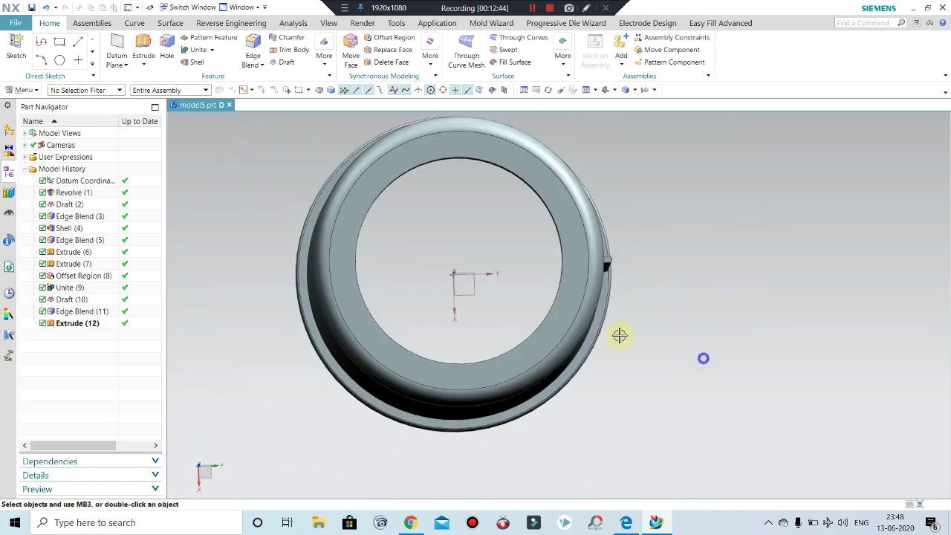
pyautogui.scroll(-3, 627, 263)
pyautogui.scroll(-3, 601, 280)
pyautogui.moveTo(601, 279)
pyautogui.mouseDown(button='middle')
pyautogui.moveTo(578, 276)
pyautogui.moveTo(646, 248)
pyautogui.moveTo(637, 259)
pyautogui.moveTo(659, 279)
pyautogui.moveTo(620, 263)
pyautogui.moveTo(631, 278)
pyautogui.moveTo(685, 266)
pyautogui.moveTo(629, 272)
pyautogui.mouseUp(button='middle')
# Step: Hide the cap body with Ctrl+B so only the rib bar remains
pyautogui.click(631, 289)
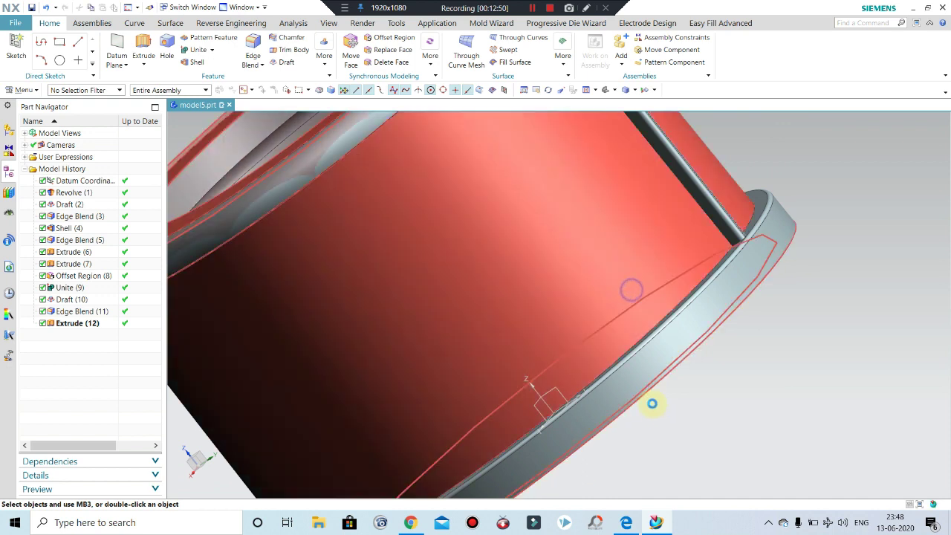
pyautogui.hotkey('ctrl', 'b')
pyautogui.moveTo(635, 346); pyautogui.dragTo(625, 320, button='middle')
pyautogui.scroll(2, 633, 229)
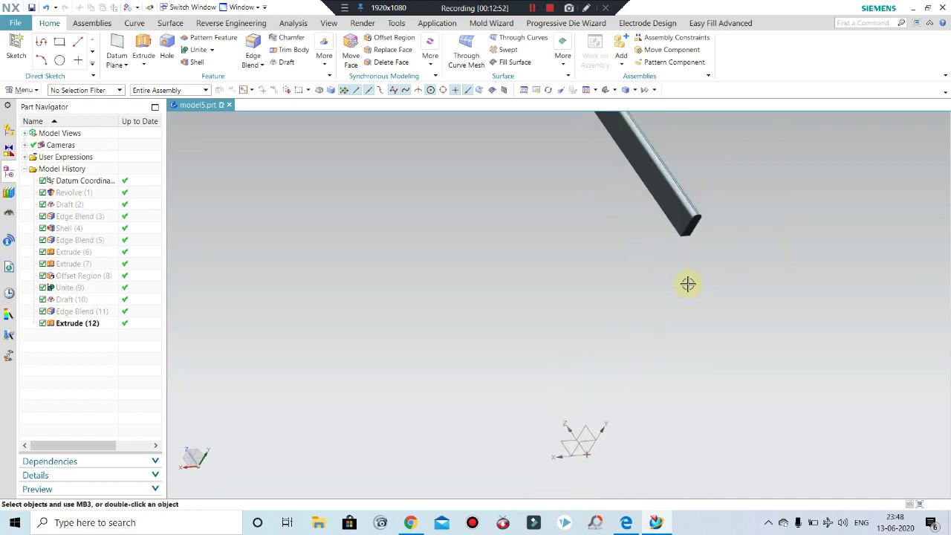
pyautogui.scroll(2, 696, 249)
pyautogui.scroll(2, 703, 216)
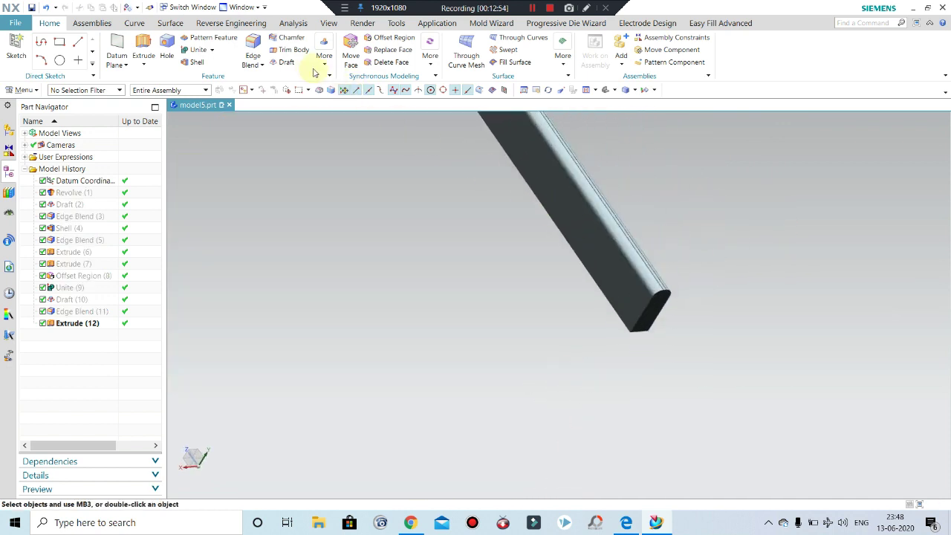
# Step: Draft the rib's side faces along Z, using its end face as the stationary face
pyautogui.click(285, 60)
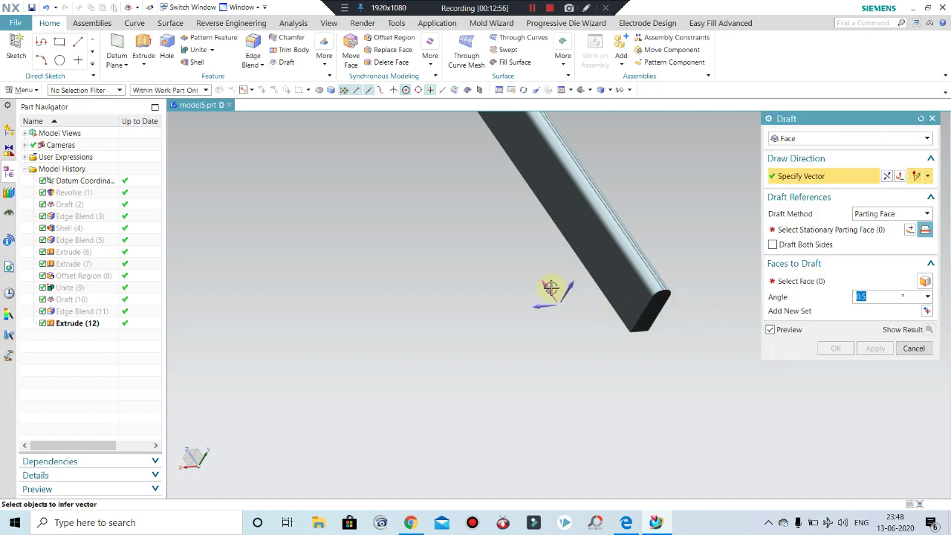
pyautogui.click(659, 307)
pyautogui.scroll(2, 653, 301)
pyautogui.click(647, 297)
pyautogui.click(827, 280)
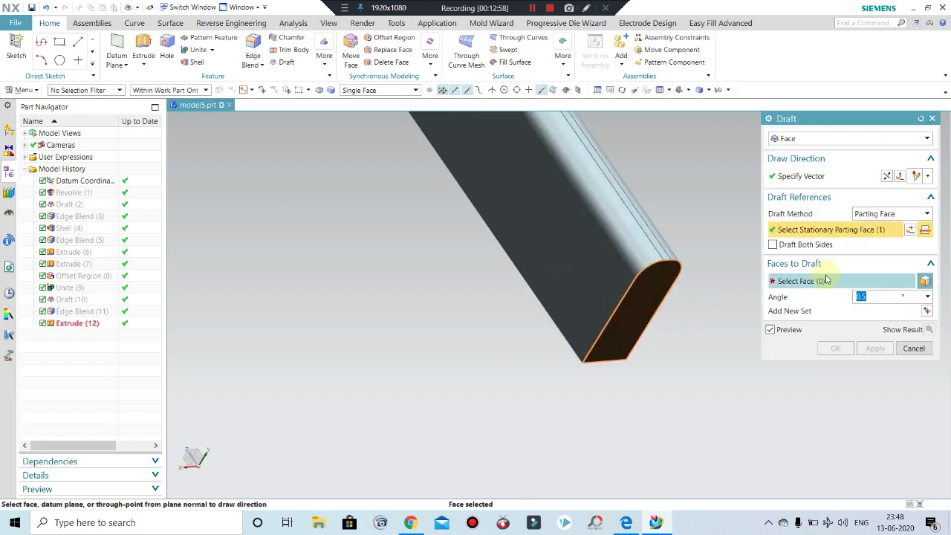
pyautogui.click(669, 330)
pyautogui.scroll(-1, 681, 370)
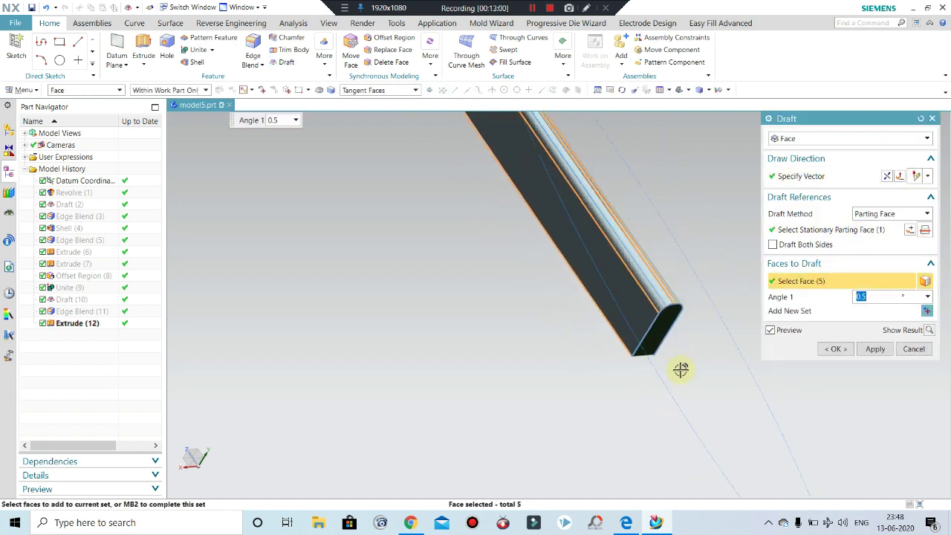
pyautogui.scroll(-2, 681, 369)
pyautogui.moveTo(654, 382)
pyautogui.mouseDown(button='middle')
pyautogui.moveTo(697, 277)
pyautogui.moveTo(577, 263)
pyautogui.moveTo(706, 391)
pyautogui.mouseUp(button='middle')
pyautogui.scroll(1, 707, 391)
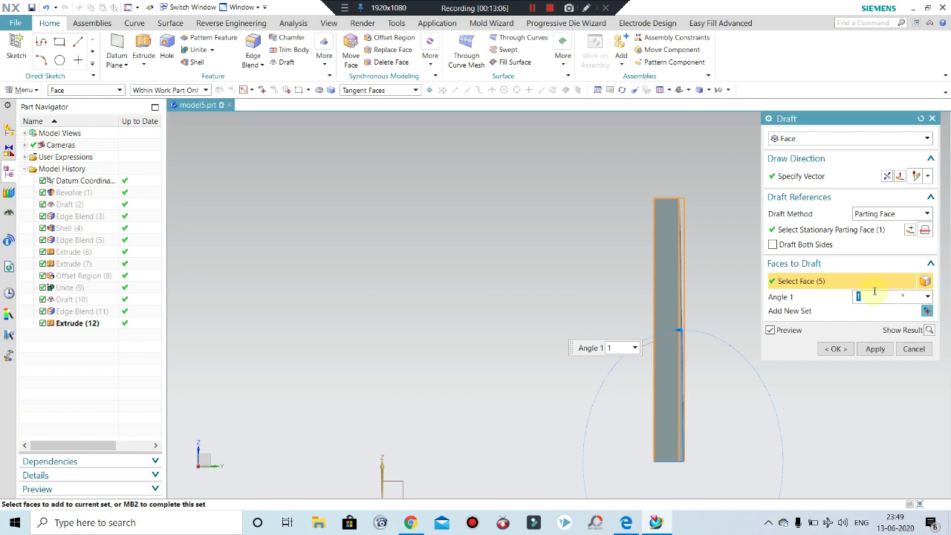
pyautogui.moveTo(579, 278)
pyautogui.mouseDown(button='middle')
pyautogui.moveTo(602, 201)
pyautogui.moveTo(673, 301)
pyautogui.mouseUp(button='middle')
pyautogui.scroll(-2, 602, 200)
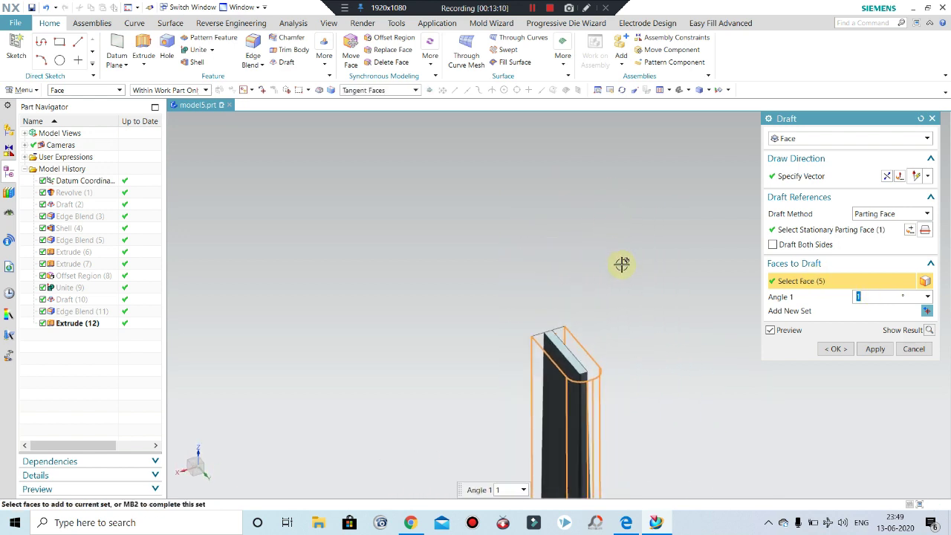
pyautogui.click(835, 349)
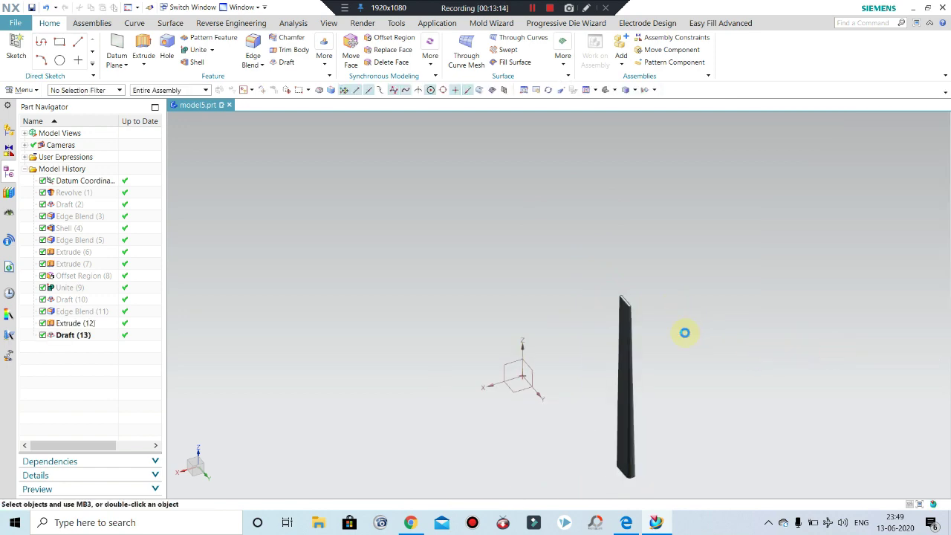
# Step: Show the hidden cap body again
pyautogui.hotkey('ctrl', 'shift', 'k')
pyautogui.click(601, 324)
pyautogui.middleClick(587, 316)
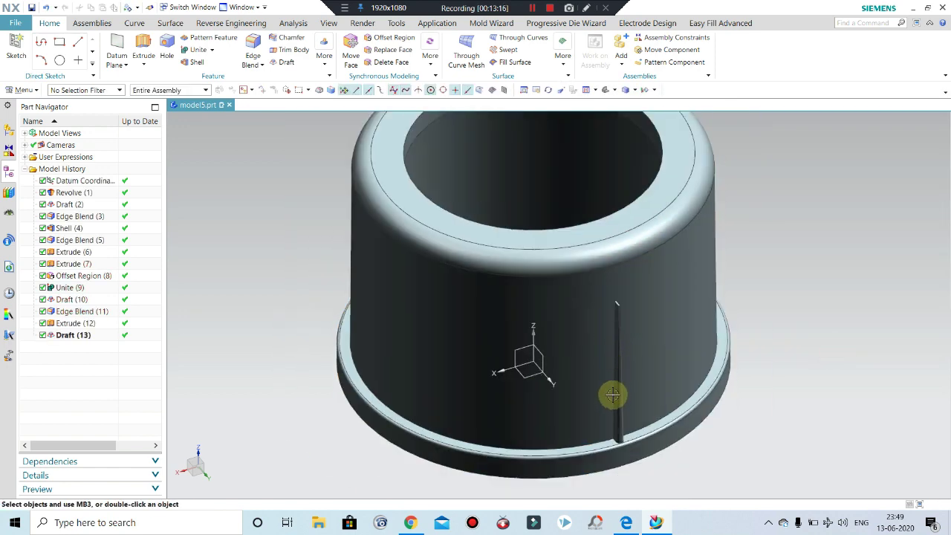
pyautogui.scroll(2, 612, 395)
pyautogui.scroll(2, 607, 342)
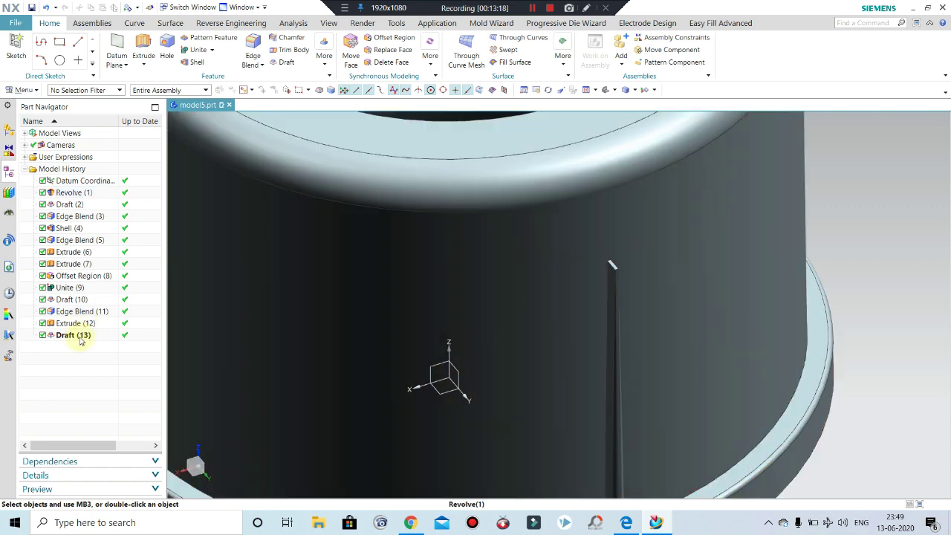
# Step: Change Draft (13)'s angle to 0.5°
pyautogui.doubleClick(73, 335)
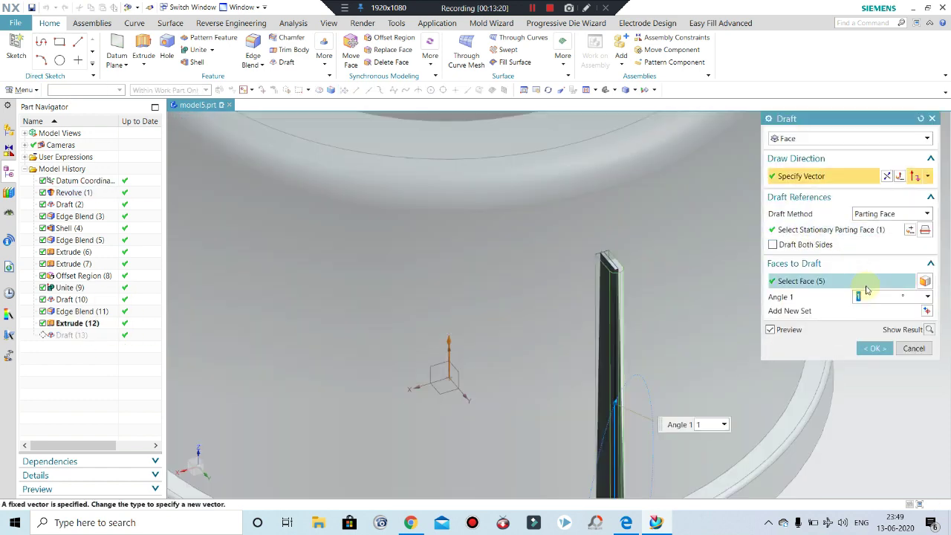
pyautogui.write('0.5')
pyautogui.click(882, 296)
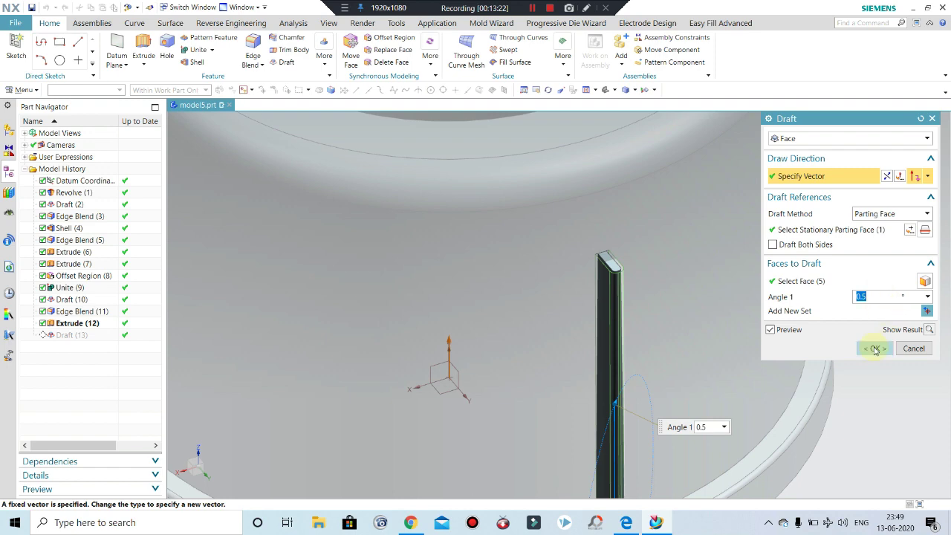
pyautogui.click(876, 350)
pyautogui.moveTo(882, 340)
pyautogui.mouseDown(button='middle')
pyautogui.moveTo(676, 347)
pyautogui.moveTo(761, 319)
pyautogui.moveTo(758, 304)
pyautogui.moveTo(699, 446)
pyautogui.mouseUp(button='middle')
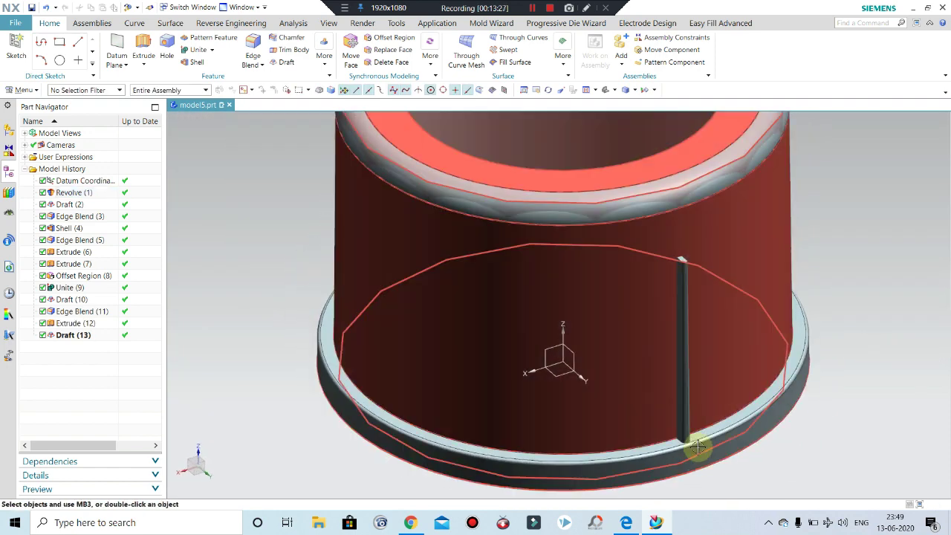
# Step: Orbit and zoom to check the drafted rib against the cap wall
pyautogui.scroll(3, 699, 447)
pyautogui.scroll(1, 684, 410)
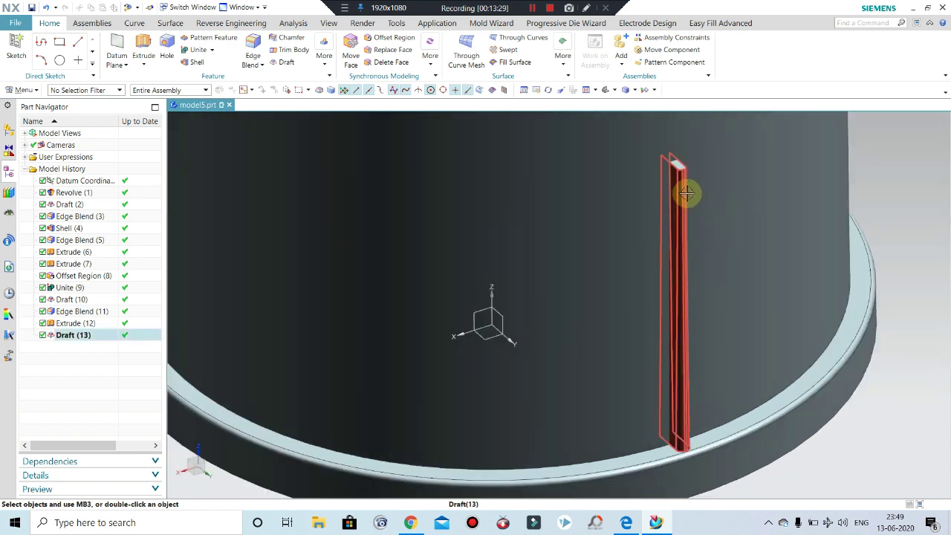
pyautogui.moveTo(694, 237)
pyautogui.mouseDown(button='middle')
pyautogui.moveTo(731, 229)
pyautogui.moveTo(640, 271)
pyautogui.mouseUp(button='middle')
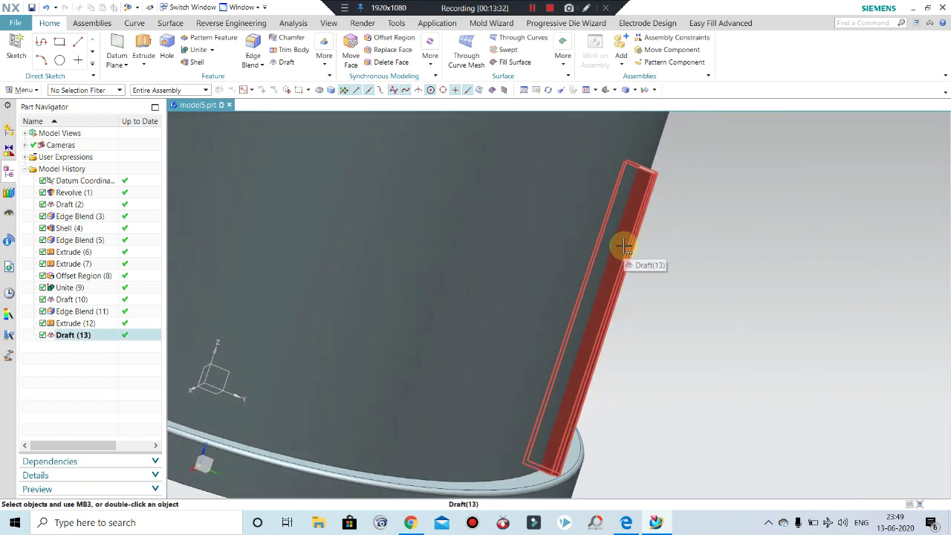
pyautogui.scroll(-3, 624, 246)
pyautogui.moveTo(684, 233)
pyautogui.mouseDown(button='middle')
pyautogui.moveTo(679, 280)
pyautogui.moveTo(656, 283)
pyautogui.moveTo(621, 220)
pyautogui.mouseUp(button='middle')
pyautogui.scroll(3, 620, 220)
pyautogui.scroll(2, 611, 202)
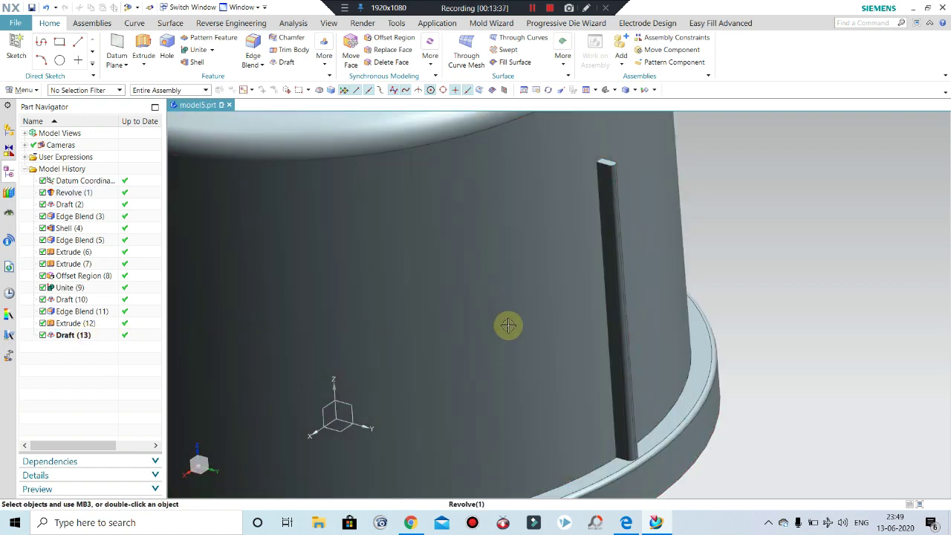
pyautogui.scroll(-3, 508, 325)
# Step: Hide the cap body again with Ctrl+B to isolate the drafted rib
pyautogui.click(476, 313)
pyautogui.hotkey('ctrl', 'b')
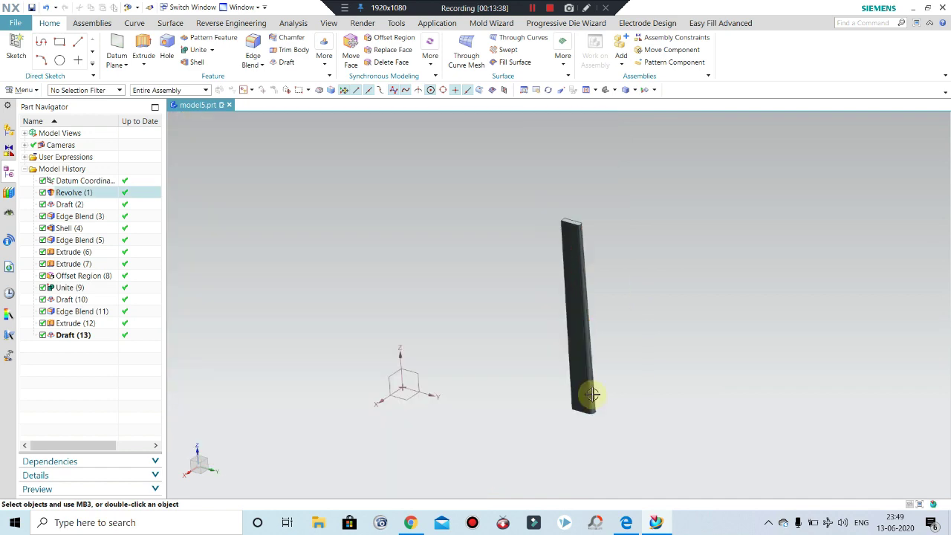
pyautogui.moveTo(588, 395)
pyautogui.mouseDown(button='middle')
pyautogui.moveTo(593, 334)
pyautogui.moveTo(570, 295)
pyautogui.mouseUp(button='middle')
pyautogui.scroll(3, 570, 296)
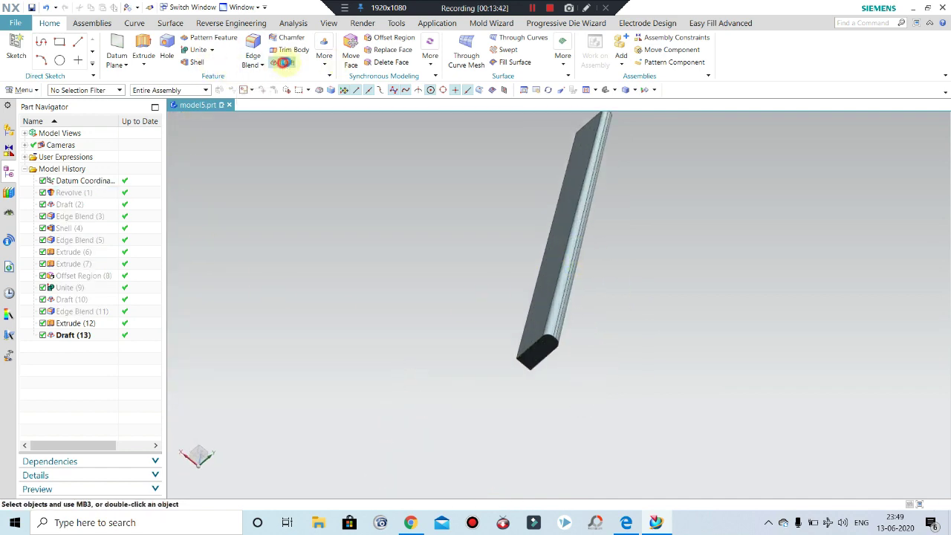
pyautogui.click(283, 62)
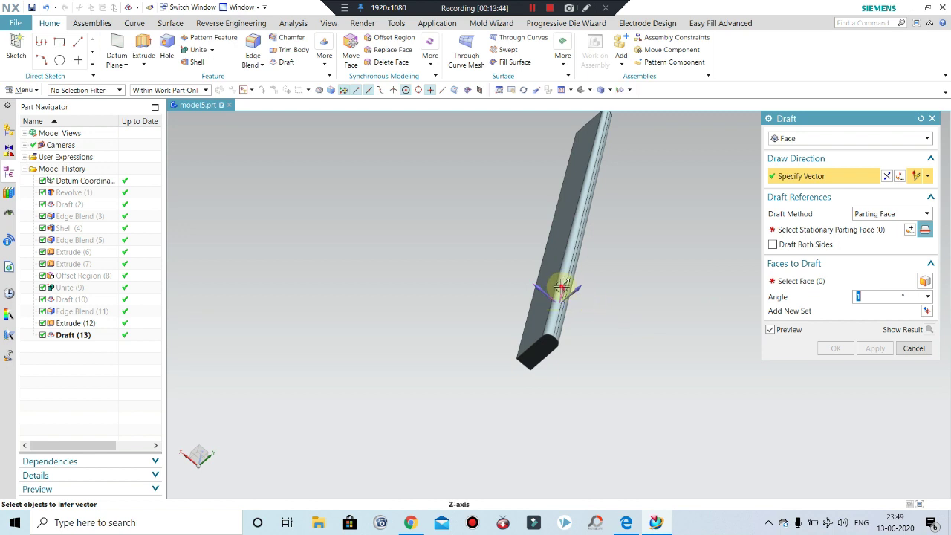
pyautogui.click(563, 286)
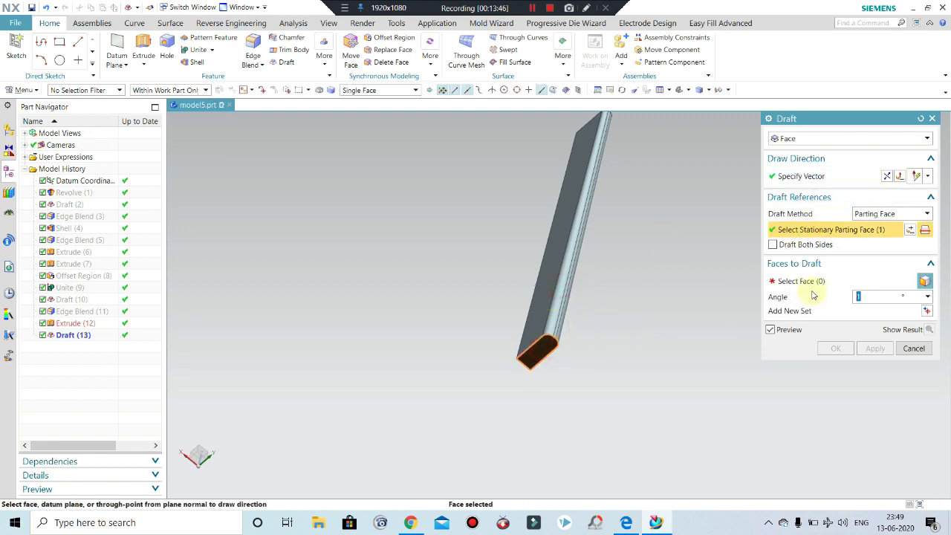
pyautogui.click(817, 283)
pyautogui.click(366, 93)
pyautogui.click(376, 110)
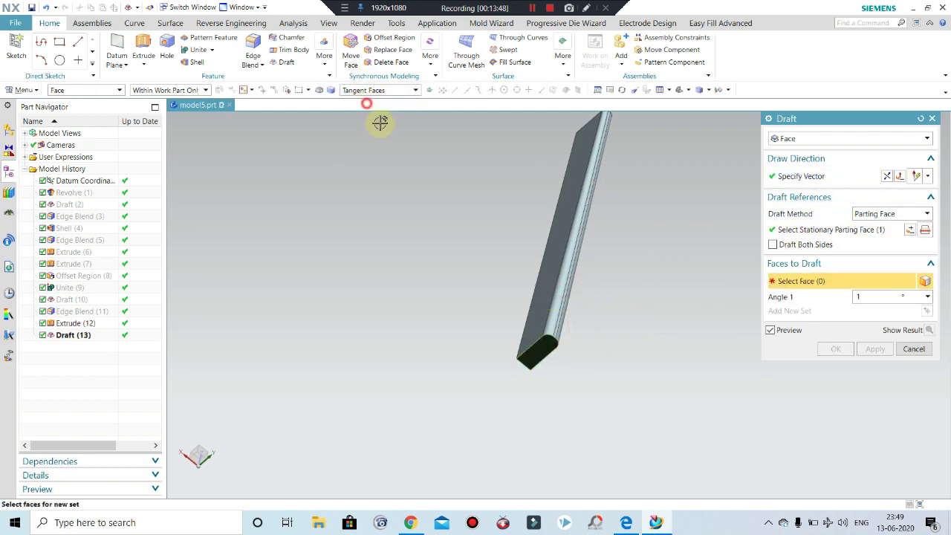
pyautogui.scroll(3, 556, 334)
pyautogui.click(557, 381)
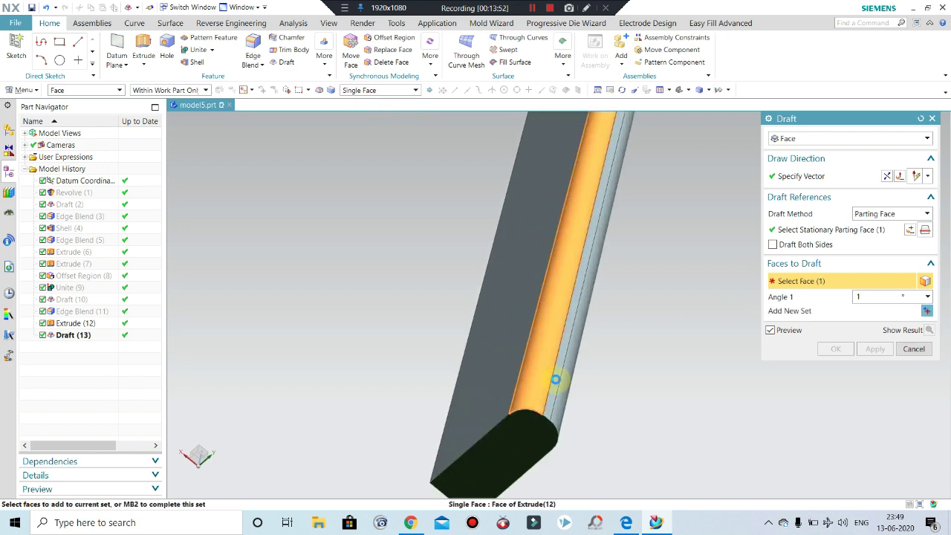
pyautogui.click(569, 376)
pyautogui.click(565, 398)
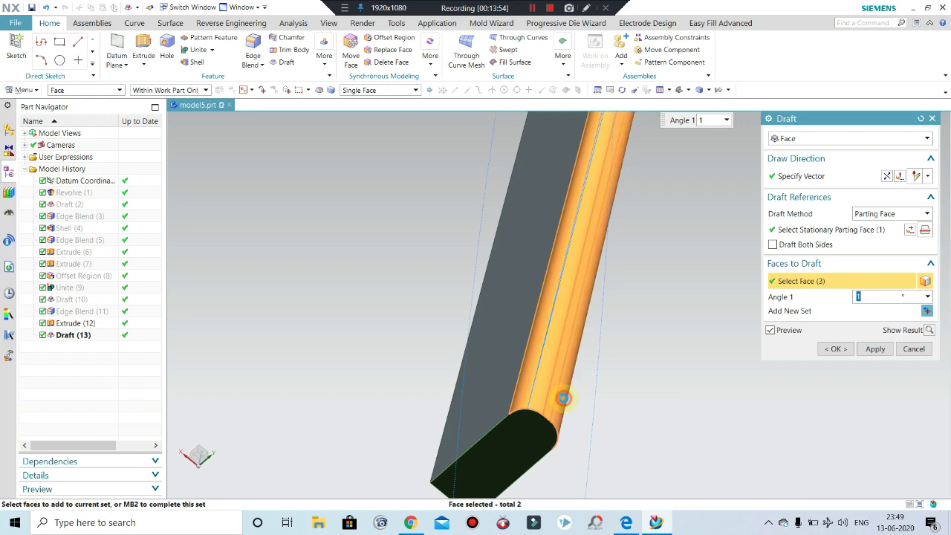
pyautogui.moveTo(665, 399)
pyautogui.mouseDown(button='middle')
pyautogui.moveTo(622, 374)
pyautogui.moveTo(664, 387)
pyautogui.moveTo(661, 316)
pyautogui.moveTo(698, 301)
pyautogui.mouseUp(button='middle')
pyautogui.click(918, 355)
pyautogui.moveTo(620, 282)
pyautogui.mouseDown(button='middle')
pyautogui.moveTo(498, 282)
pyautogui.moveTo(535, 314)
pyautogui.moveTo(514, 263)
pyautogui.moveTo(707, 240)
pyautogui.moveTo(525, 219)
pyautogui.moveTo(548, 260)
pyautogui.mouseUp(button='middle')
pyautogui.scroll(3, 564, 344)
# Step: Show the hidden cap body again and orbit around it to inspect the rib and rim
pyautogui.scroll(-2, 552, 183)
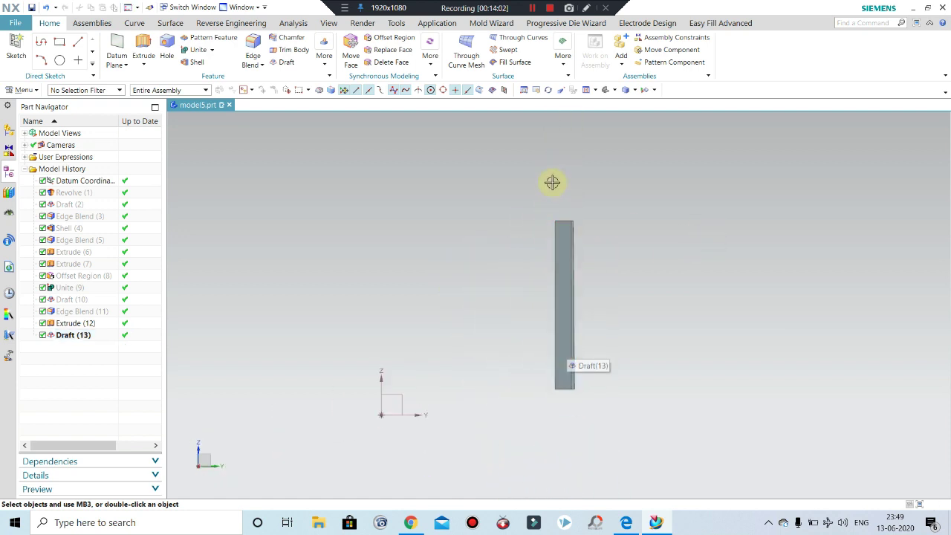
pyautogui.scroll(1, 557, 216)
pyautogui.scroll(-1, 646, 275)
pyautogui.hotkey('ctrl', 'shift', 'k')
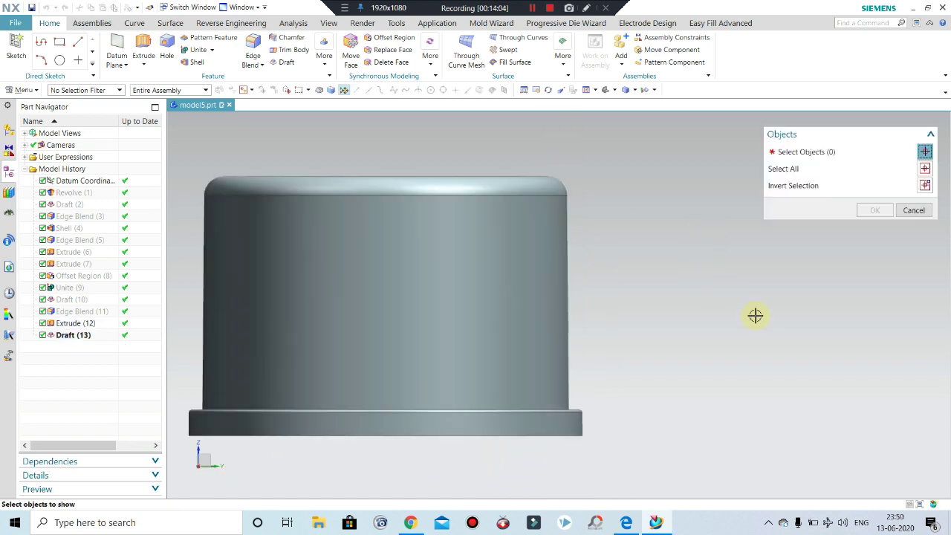
pyautogui.click(497, 353)
pyautogui.middleClick(628, 318)
pyautogui.moveTo(628, 318)
pyautogui.mouseDown(button='middle')
pyautogui.moveTo(601, 322)
pyautogui.moveTo(698, 281)
pyautogui.moveTo(590, 282)
pyautogui.mouseUp(button='middle')
pyautogui.scroll(5, 599, 297)
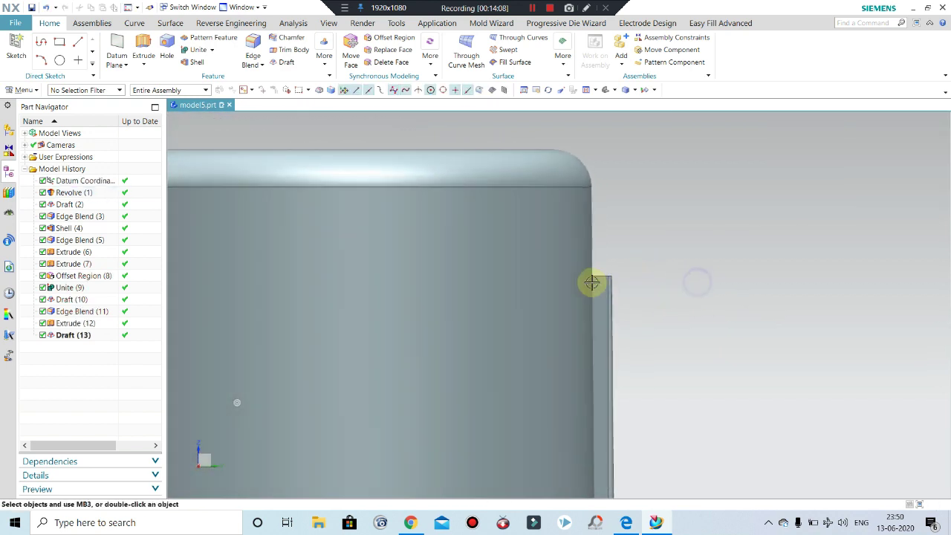
pyautogui.scroll(2, 590, 277)
pyautogui.scroll(2, 628, 309)
pyautogui.scroll(-3, 580, 253)
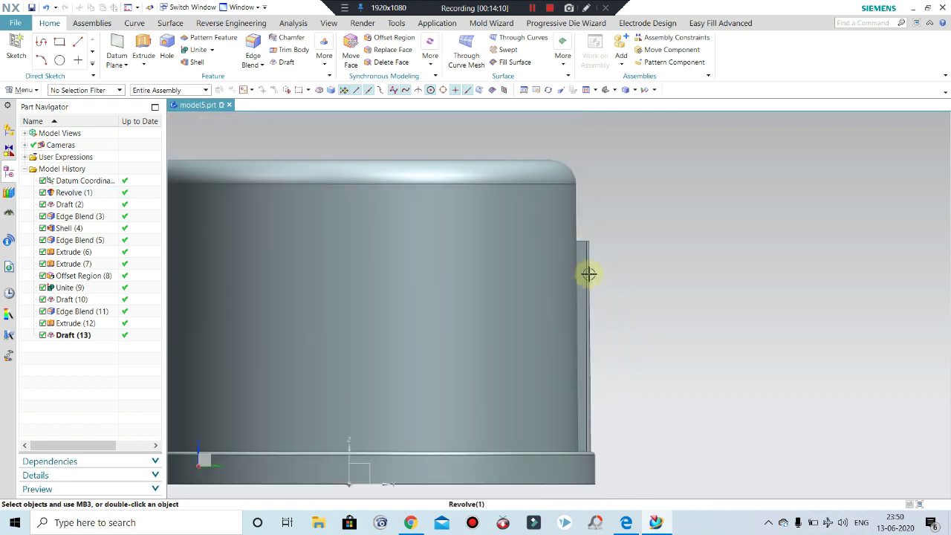
pyautogui.scroll(-2, 583, 298)
pyautogui.moveTo(578, 339); pyautogui.dragTo(595, 261, button='middle')
pyautogui.scroll(3, 603, 224)
pyautogui.moveTo(653, 245); pyautogui.dragTo(662, 236, button='middle')
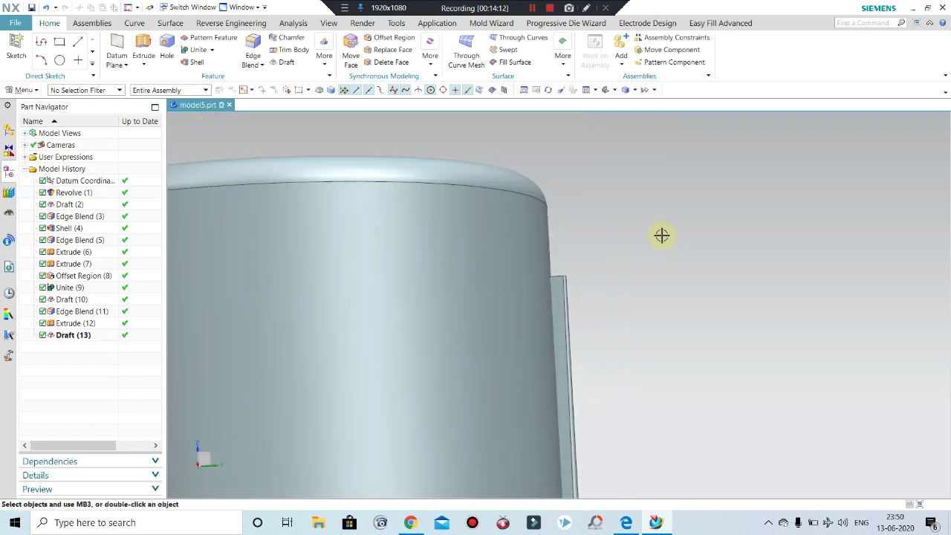
# Step: Remove the main cap body from view so only the drafted rib slab remains, then orbit to its top face
pyautogui.click(389, 293)
pyautogui.press('Delete')
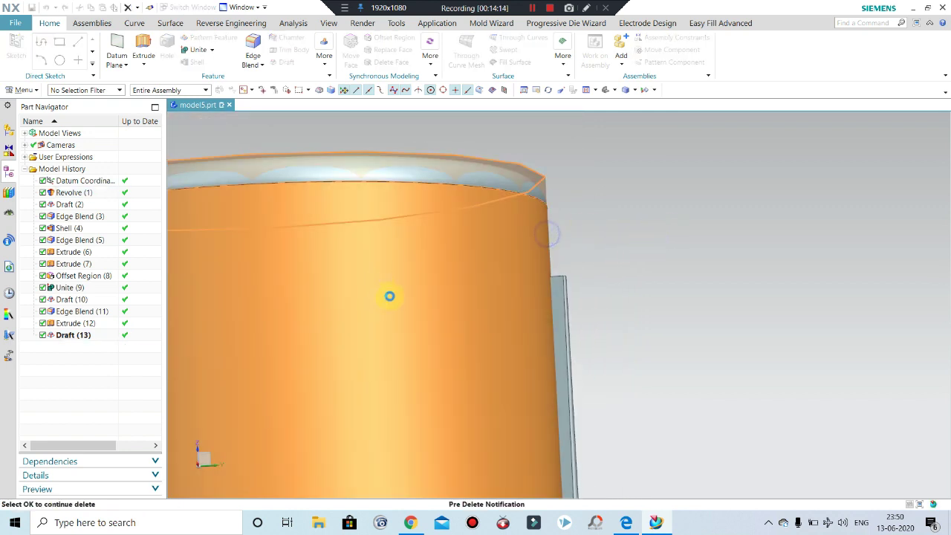
pyautogui.click(415, 131)
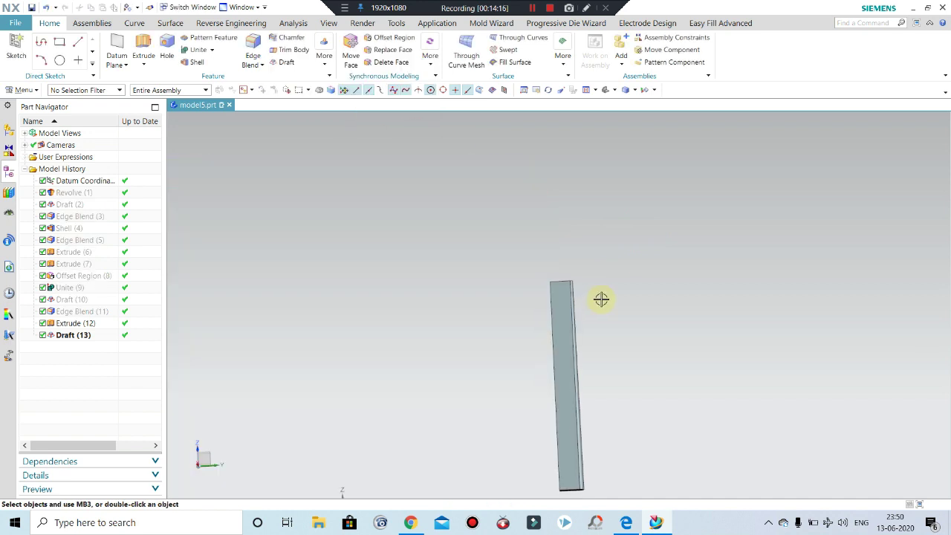
pyautogui.click(567, 343)
pyautogui.click(597, 279)
pyautogui.scroll(2, 597, 279)
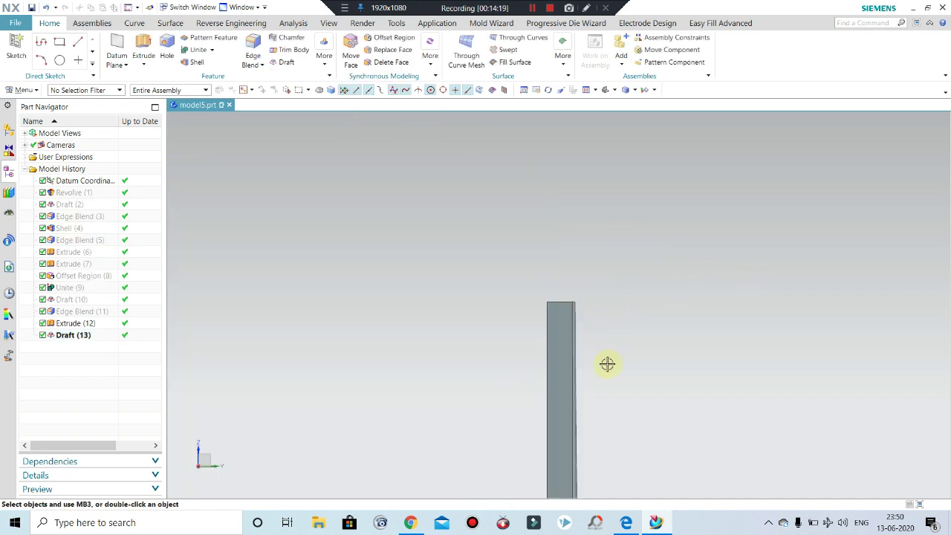
pyautogui.scroll(-2, 435, 233)
pyautogui.moveTo(434, 233)
pyautogui.mouseDown(button='middle')
pyautogui.moveTo(537, 297)
pyautogui.moveTo(590, 263)
pyautogui.mouseUp(button='middle')
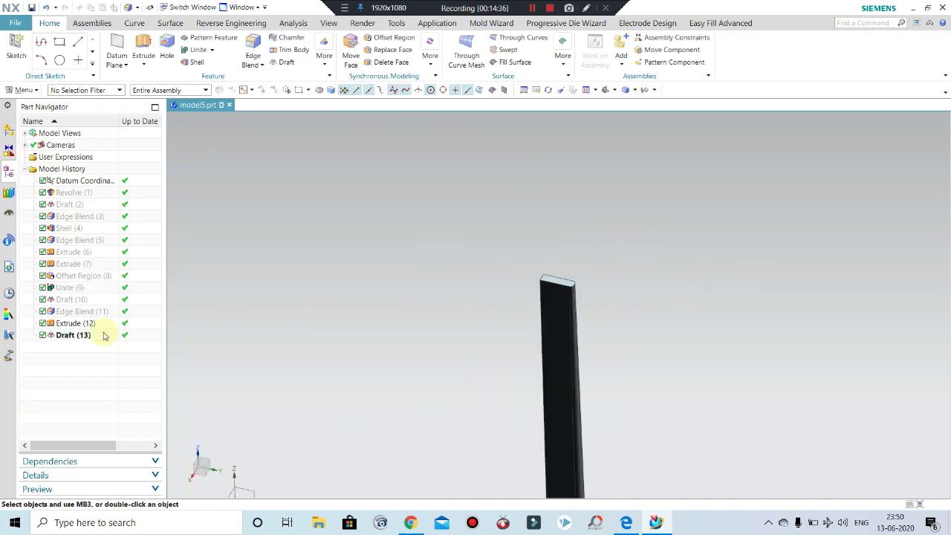
# Step: Reopen the sketch behind the Extrude (12) rib for editing
pyautogui.rightClick(62, 328)
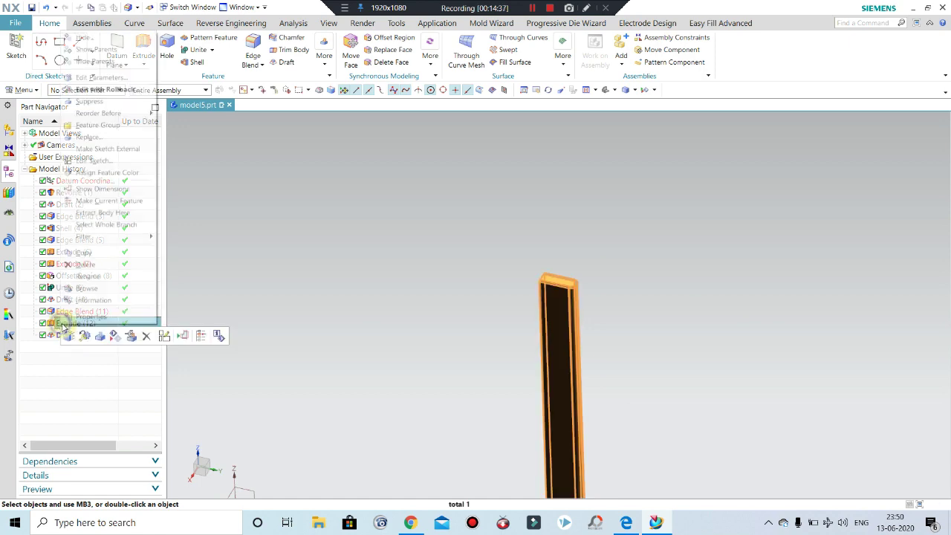
pyautogui.click(83, 161)
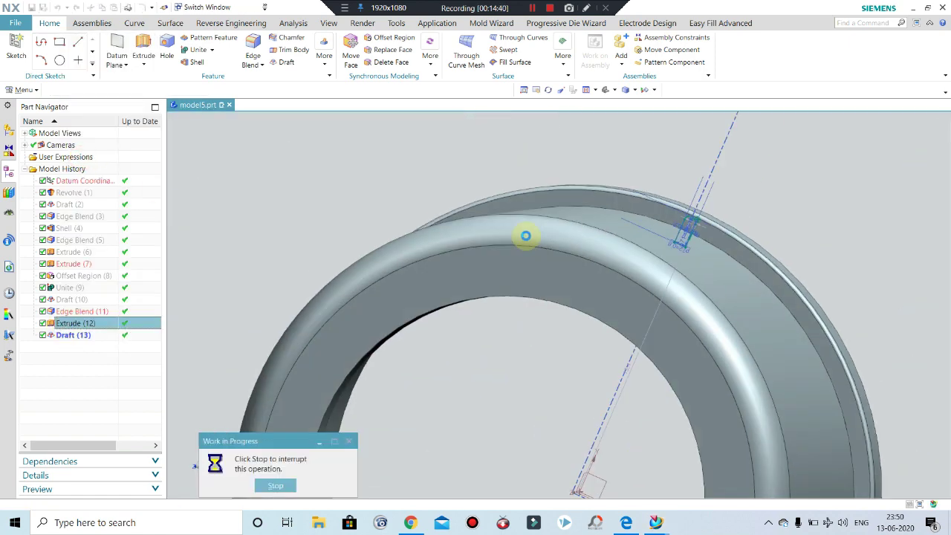
pyautogui.scroll(3, 571, 207)
pyautogui.scroll(3, 561, 220)
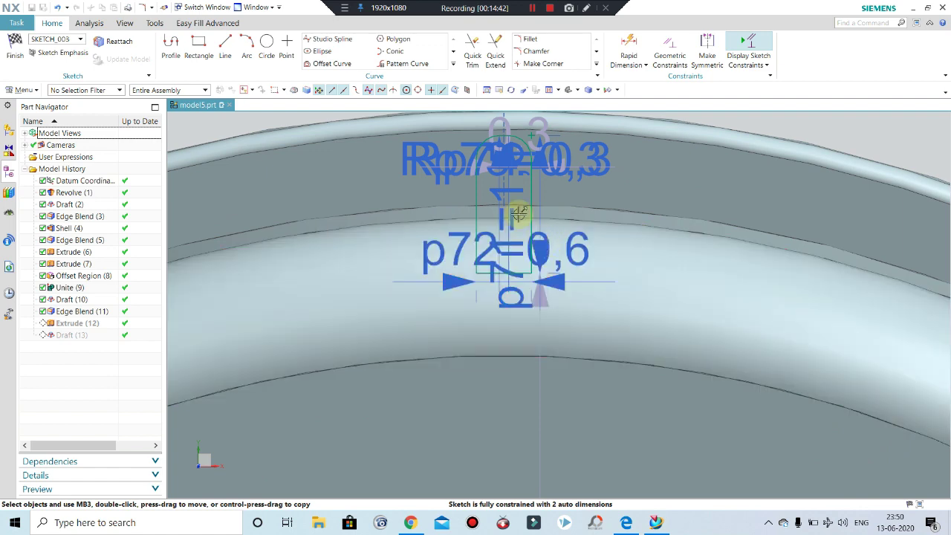
pyautogui.scroll(2, 519, 214)
pyautogui.scroll(2, 557, 203)
pyautogui.scroll(-3, 521, 193)
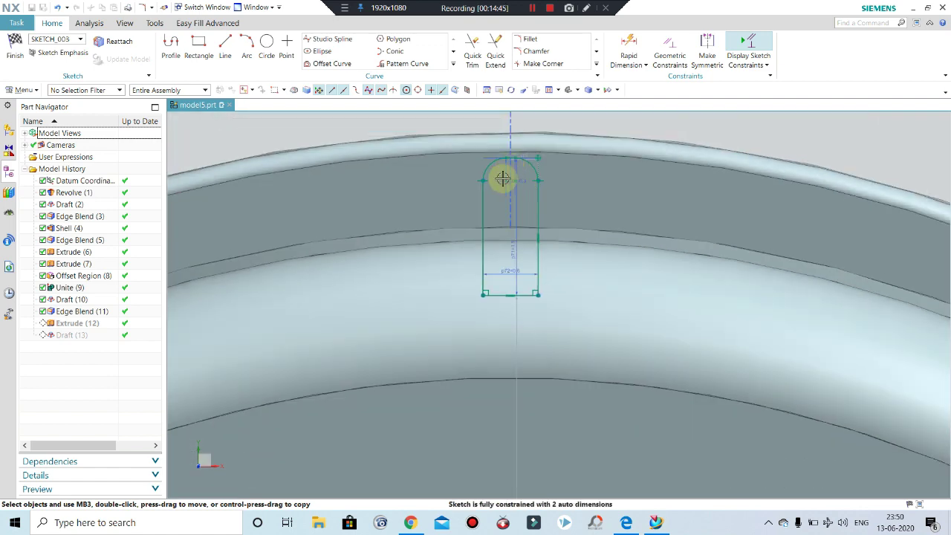
pyautogui.scroll(3, 505, 178)
pyautogui.scroll(2, 515, 145)
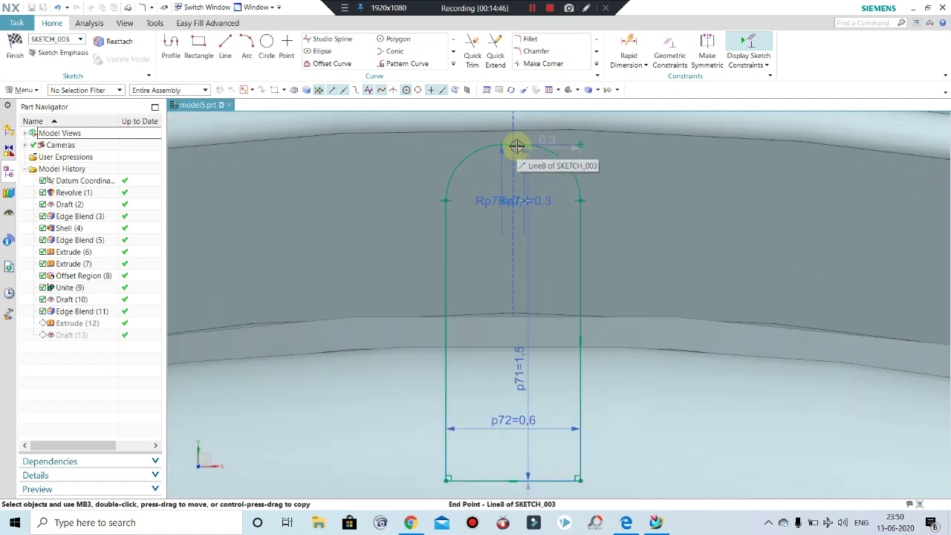
# Step: Drag the rounded rib profile lower in the sketch and bring up the geometric constraint options
pyautogui.moveTo(512, 144)
pyautogui.mouseDown()
pyautogui.moveTo(527, 297)
pyautogui.moveTo(513, 319)
pyautogui.moveTo(515, 191)
pyautogui.mouseUp()
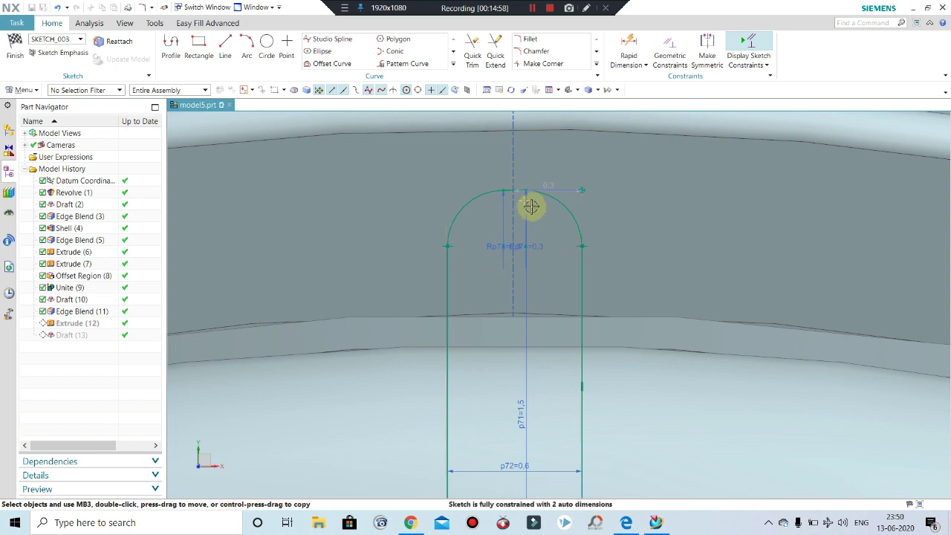
pyautogui.press('c')
pyautogui.scroll(3, 524, 194)
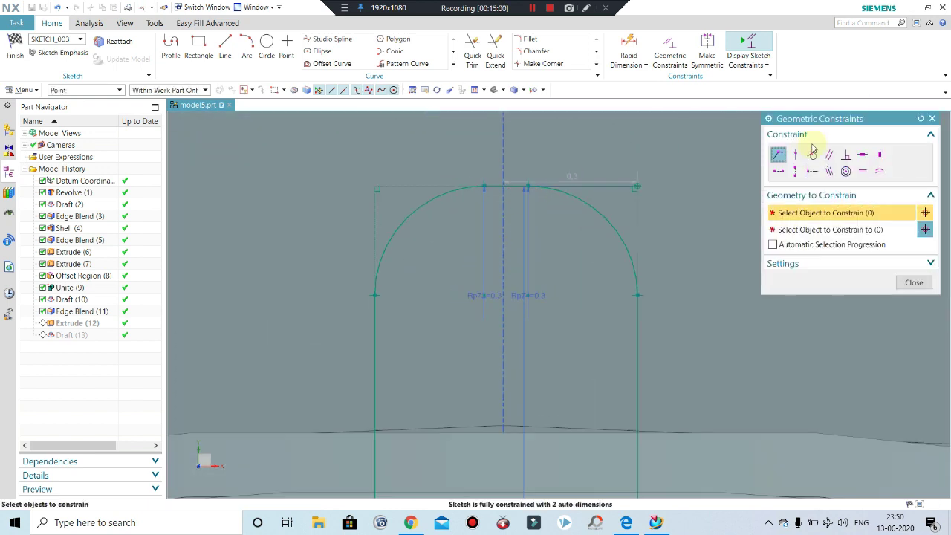
# Step: Choose the Point on Curve type in Geometric Constraints
pyautogui.click(778, 158)
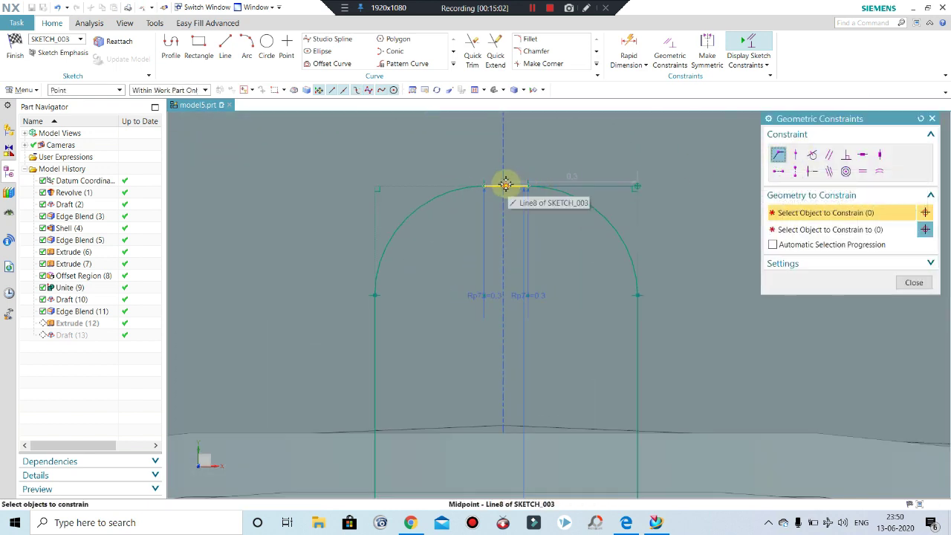
pyautogui.click(796, 155)
pyautogui.scroll(-3, 488, 301)
pyautogui.scroll(-2, 479, 365)
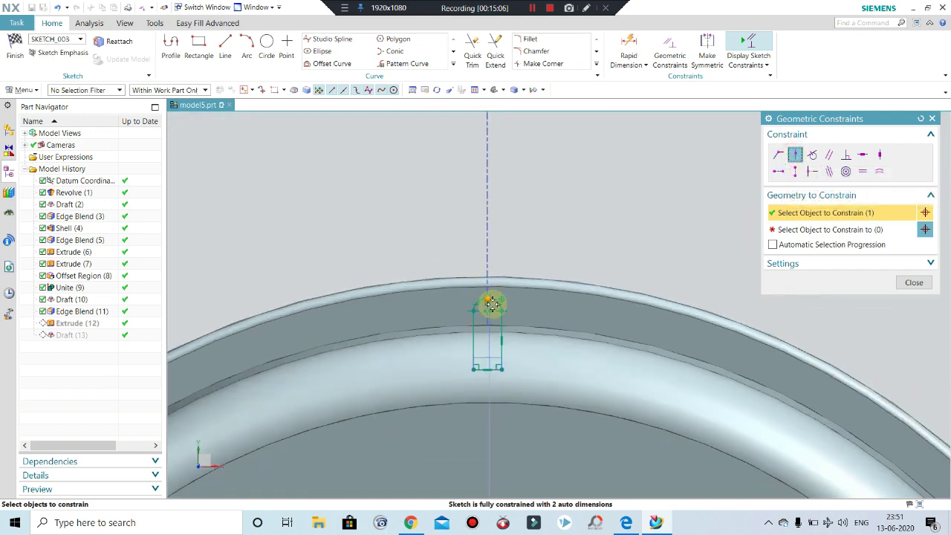
pyautogui.scroll(-2, 488, 312)
pyautogui.scroll(-2, 488, 404)
pyautogui.scroll(-1, 488, 410)
pyautogui.scroll(3, 483, 424)
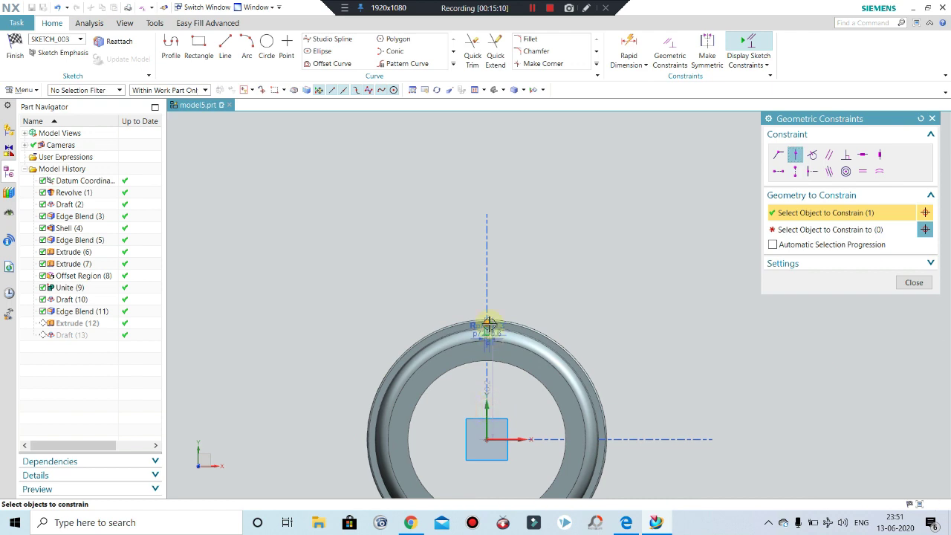
pyautogui.scroll(1, 472, 347)
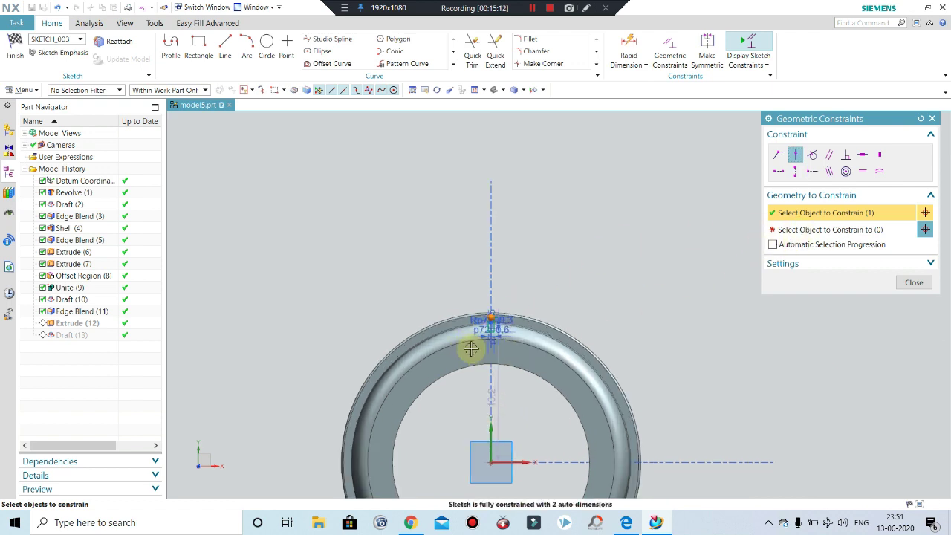
pyautogui.scroll(2, 472, 347)
# Step: Pin the profile's top arc point onto the vertical axis and close the constraints dialog
pyautogui.click(818, 230)
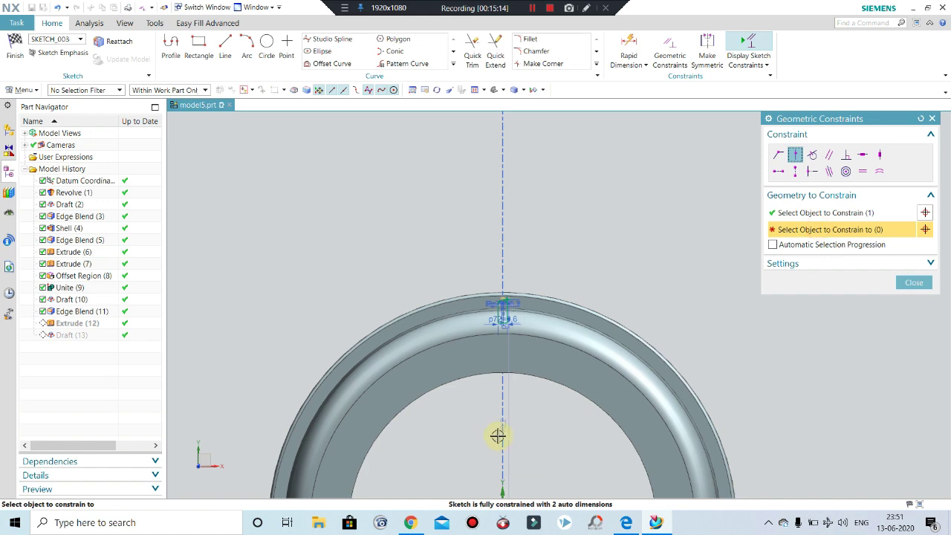
pyautogui.click(510, 320)
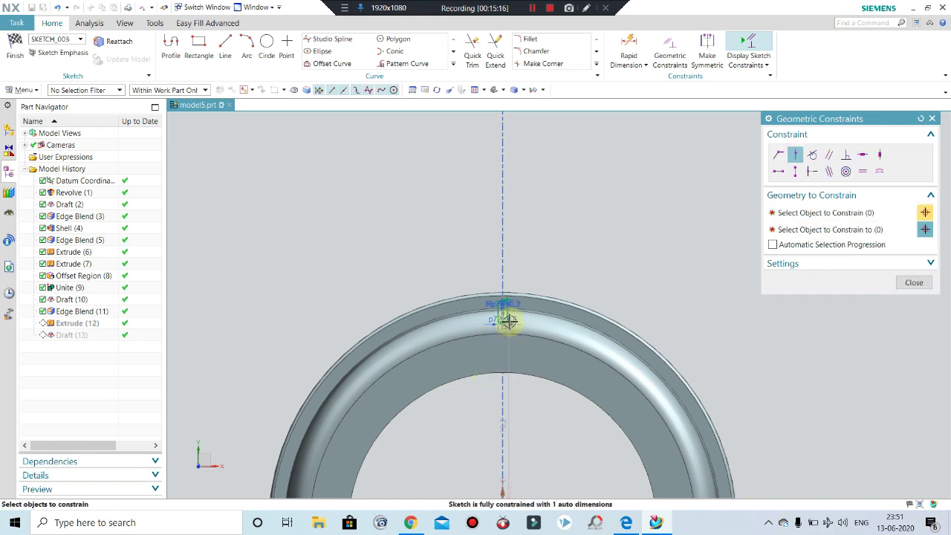
pyautogui.scroll(2, 507, 272)
pyautogui.scroll(2, 522, 232)
pyautogui.scroll(-2, 523, 230)
pyautogui.scroll(4, 457, 221)
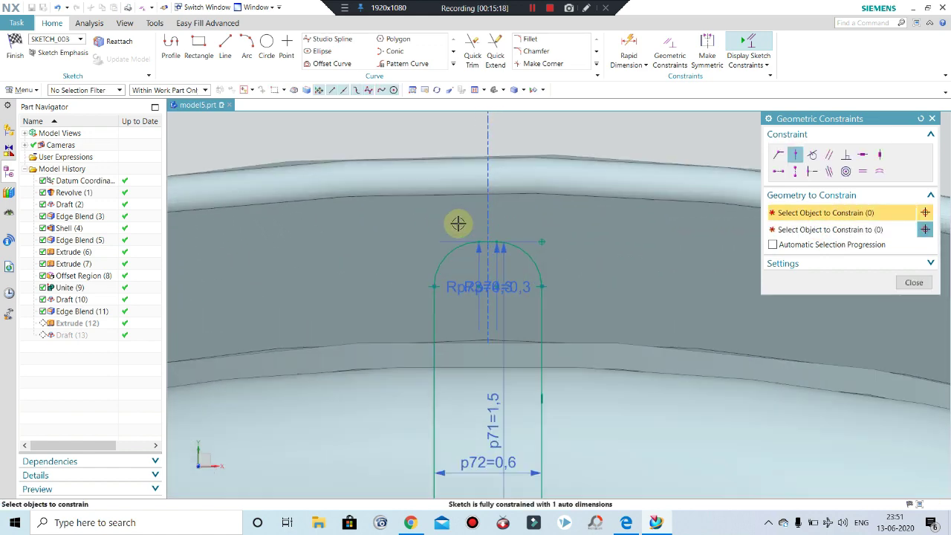
pyautogui.scroll(-3, 488, 240)
pyautogui.click(914, 283)
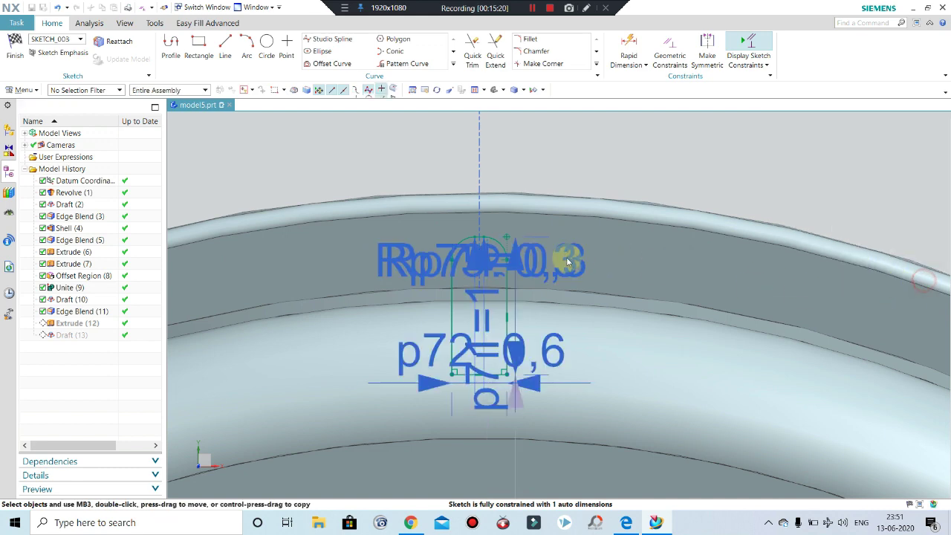
pyautogui.scroll(1, 520, 268)
pyautogui.scroll(1, 509, 272)
pyautogui.scroll(1, 468, 262)
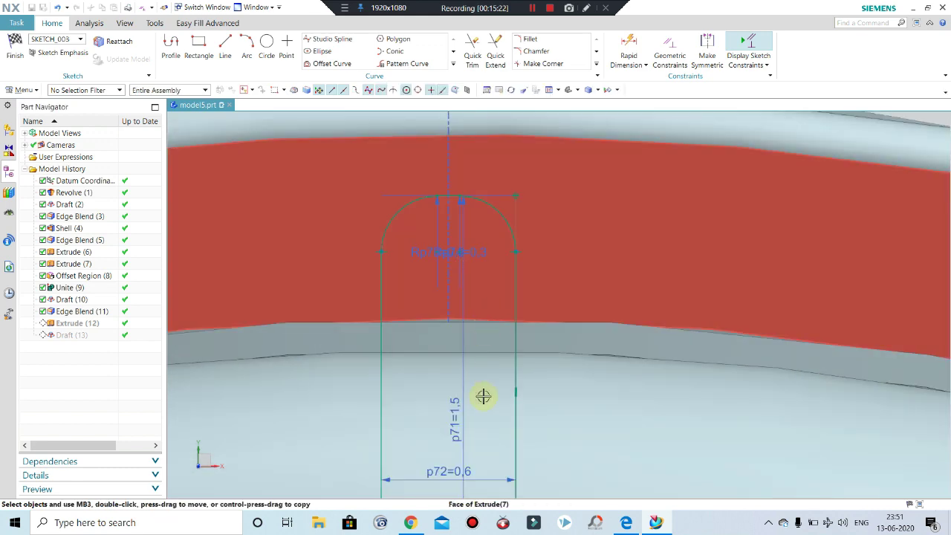
pyautogui.scroll(1, 484, 395)
pyautogui.scroll(-1, 437, 458)
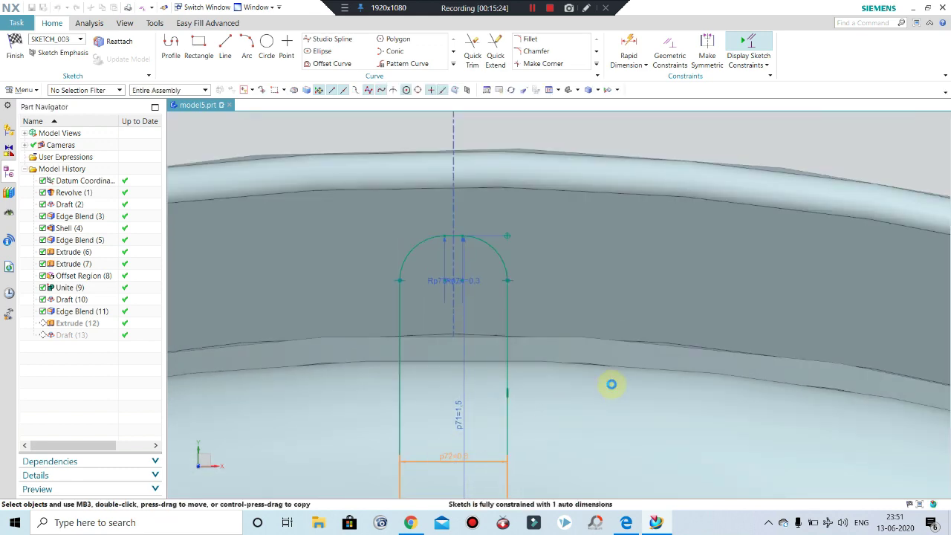
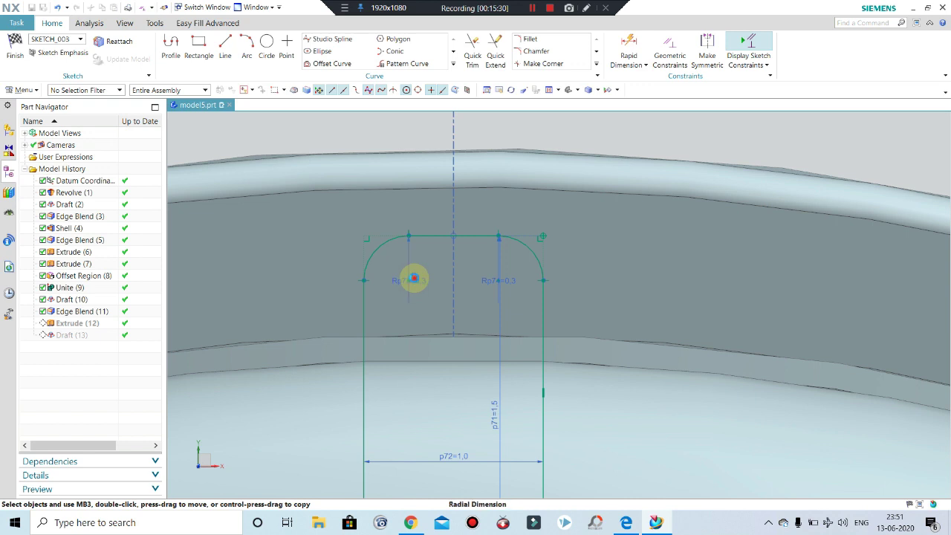
# Step: Set both slot corner radii to 0.5 mm for a semicircular top, then finish the sketch
pyautogui.doubleClick(414, 279)
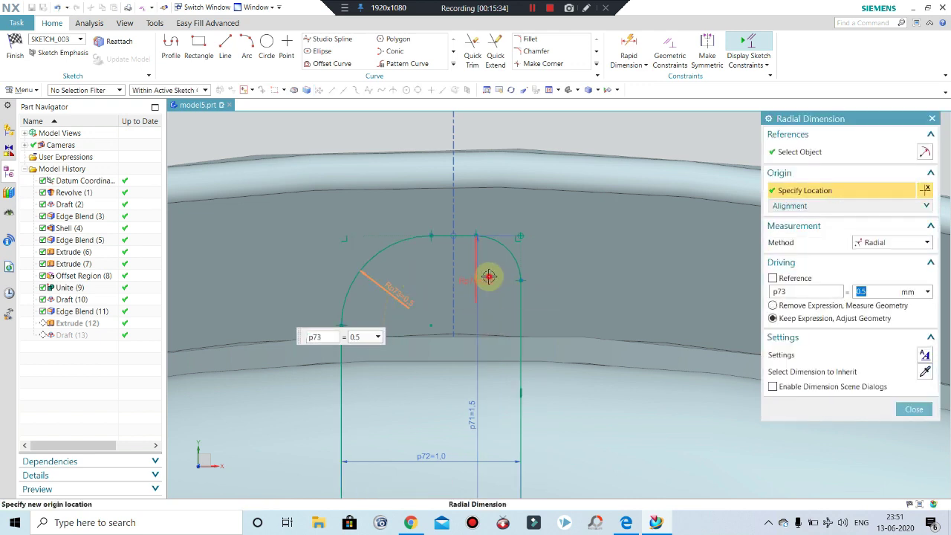
pyautogui.middleClick(489, 276)
pyautogui.doubleClick(489, 277)
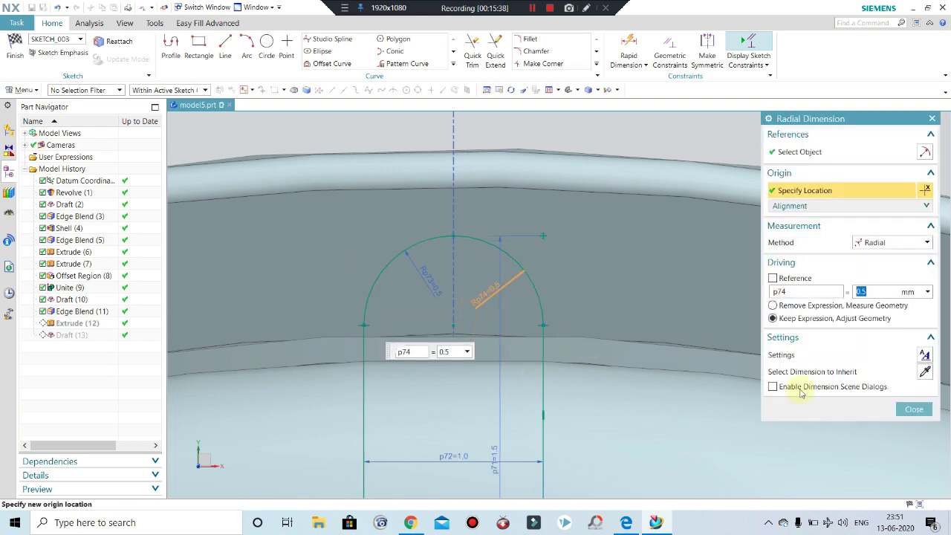
pyautogui.click(913, 408)
pyautogui.scroll(-3, 577, 283)
pyautogui.scroll(-2, 558, 270)
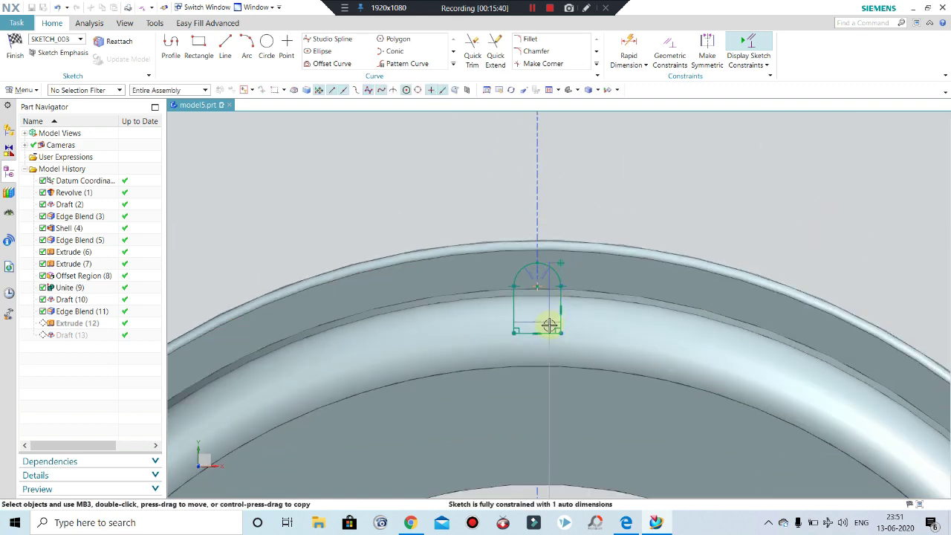
pyautogui.click(22, 47)
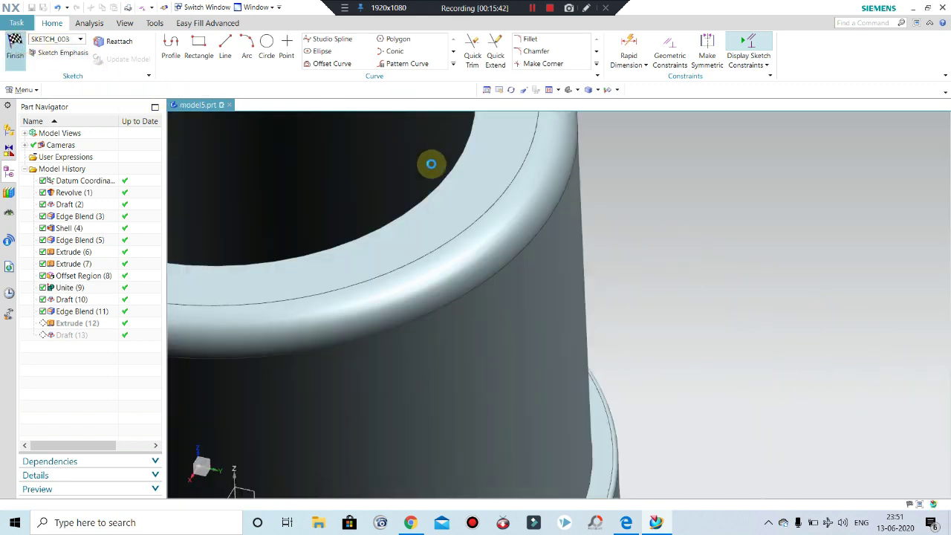
# Step: Show the hidden cap body again through Ctrl+Shift+K Class Selection
pyautogui.scroll(-3, 497, 219)
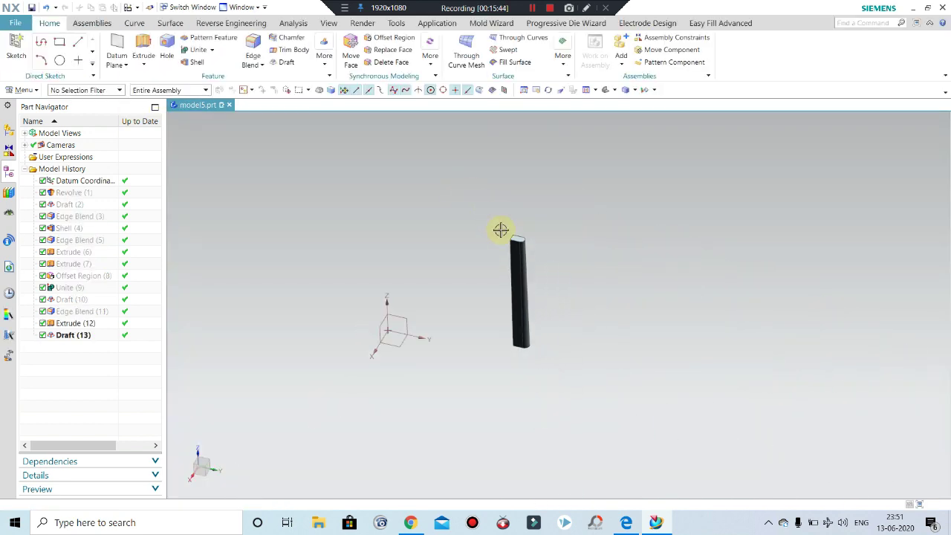
pyautogui.hotkey('ctrl', 'shift', 'k')
pyautogui.click(467, 230)
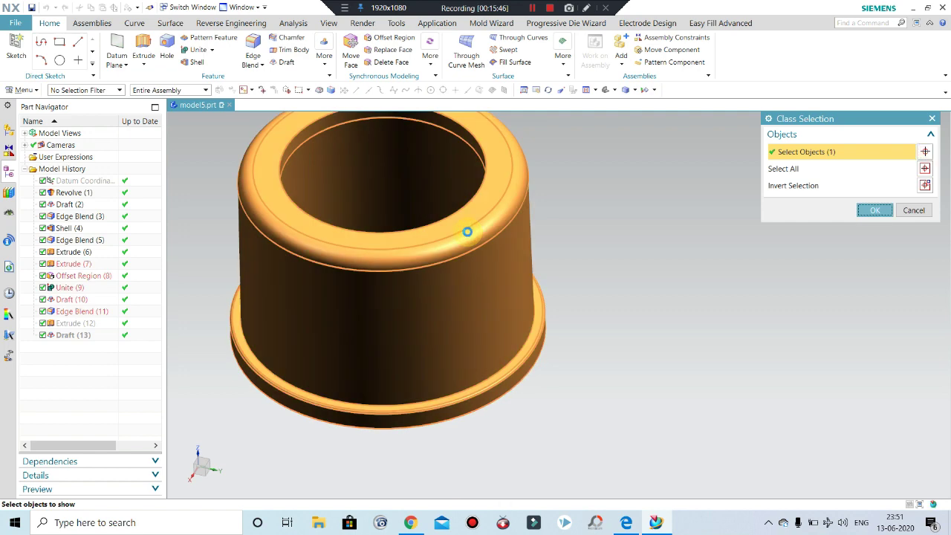
pyautogui.middleClick(468, 230)
pyautogui.scroll(3, 527, 288)
# Step: Inspect the rib on the cap's side and select Draft (13) in the Part Navigator
pyautogui.moveTo(516, 267)
pyautogui.mouseDown(button='middle')
pyautogui.moveTo(497, 263)
pyautogui.moveTo(516, 278)
pyautogui.mouseUp(button='middle')
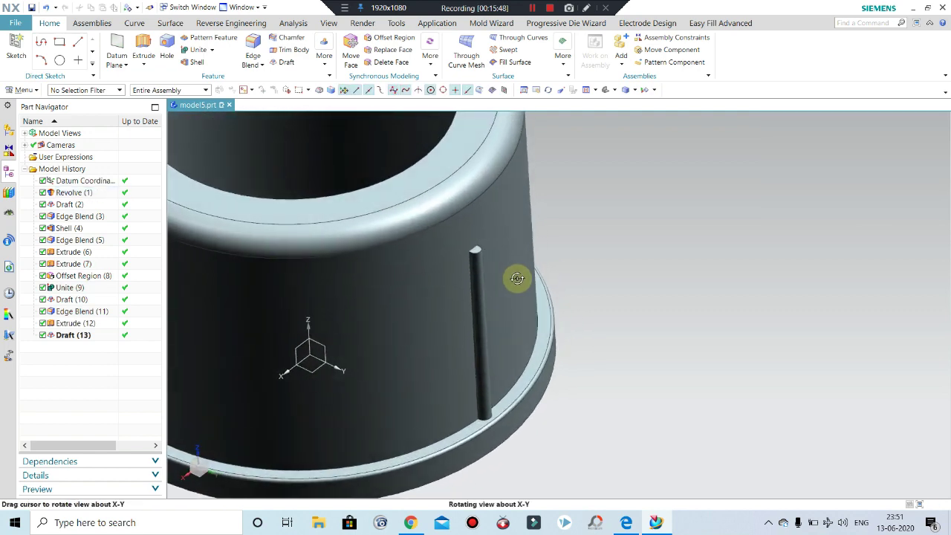
pyautogui.scroll(3, 495, 261)
pyautogui.scroll(3, 495, 261)
pyautogui.moveTo(487, 221)
pyautogui.mouseDown(button='middle')
pyautogui.moveTo(552, 225)
pyautogui.moveTo(531, 230)
pyautogui.moveTo(512, 211)
pyautogui.mouseUp(button='middle')
pyautogui.scroll(-3, 519, 274)
pyautogui.scroll(-3, 518, 274)
pyautogui.scroll(3, 513, 210)
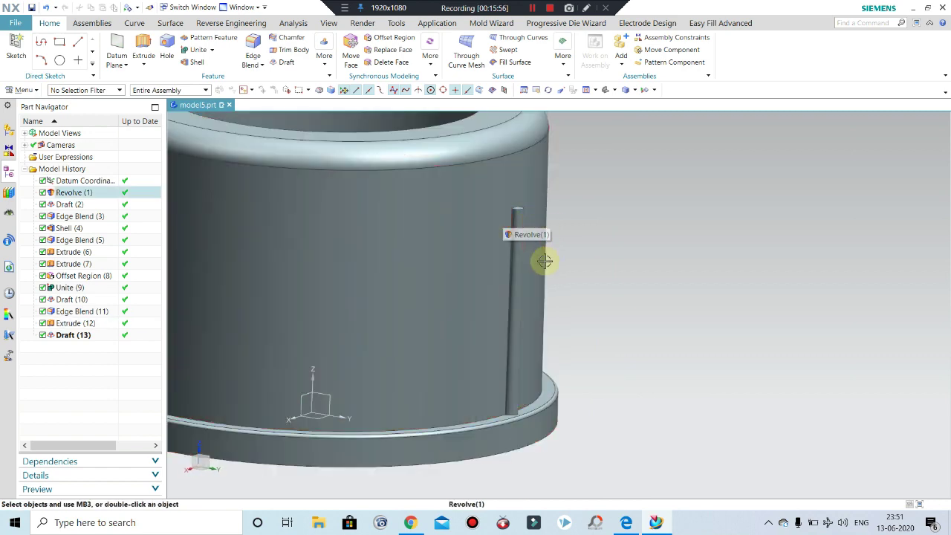
pyautogui.moveTo(542, 260)
pyautogui.mouseDown(button='middle')
pyautogui.moveTo(503, 223)
pyautogui.moveTo(513, 237)
pyautogui.moveTo(521, 216)
pyautogui.mouseUp(button='middle')
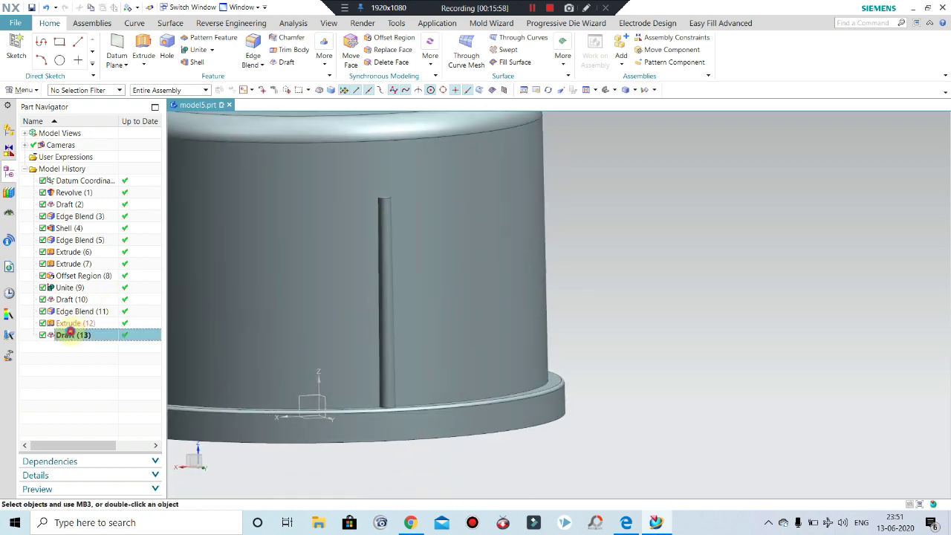
pyautogui.click(69, 333)
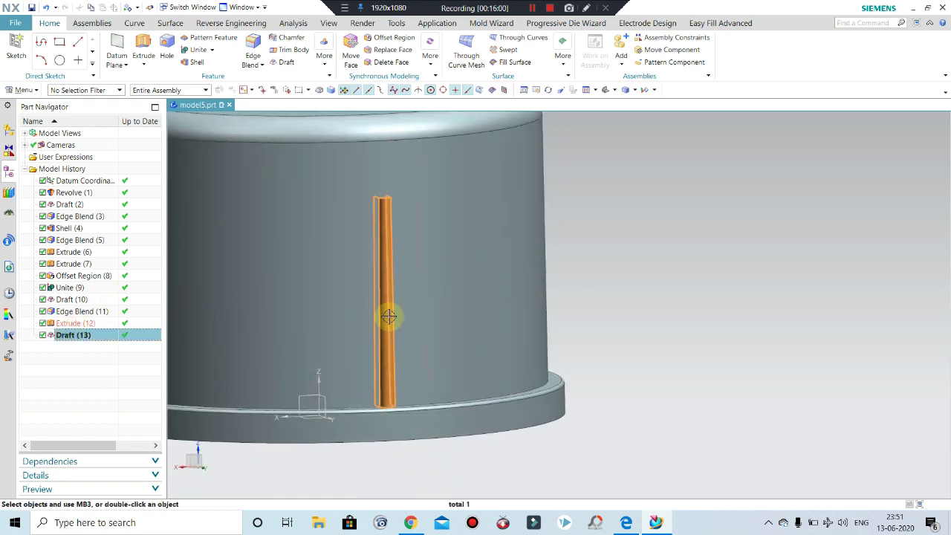
pyautogui.scroll(-3, 616, 293)
pyautogui.moveTo(616, 293)
pyautogui.mouseDown(button='middle')
pyautogui.moveTo(694, 282)
pyautogui.moveTo(573, 244)
pyautogui.mouseUp(button='middle')
pyautogui.scroll(5, 601, 215)
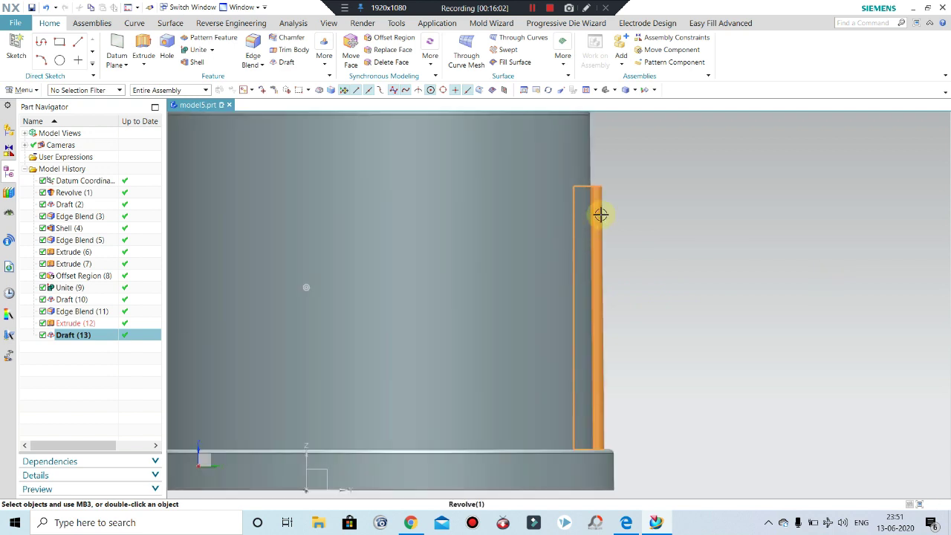
pyautogui.scroll(-2, 598, 267)
pyautogui.scroll(-1, 601, 227)
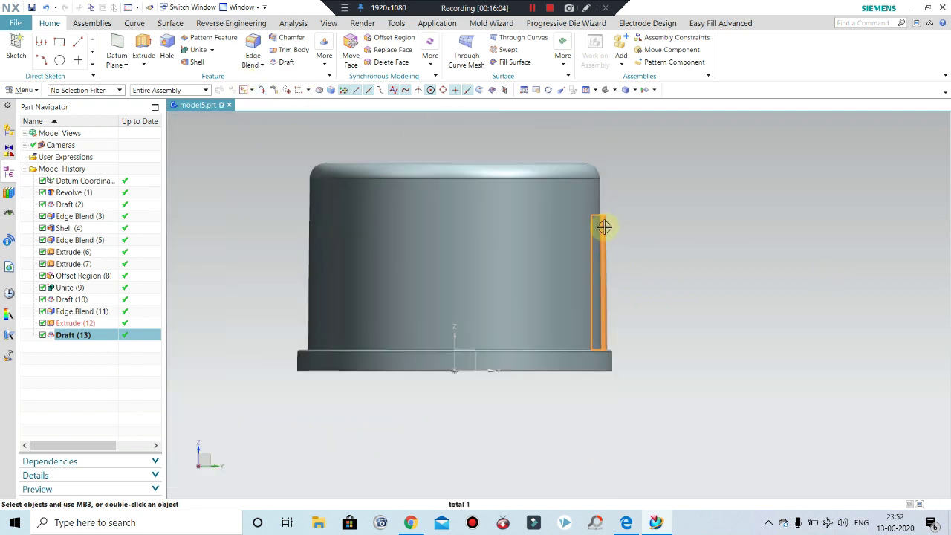
pyautogui.scroll(-1, 589, 229)
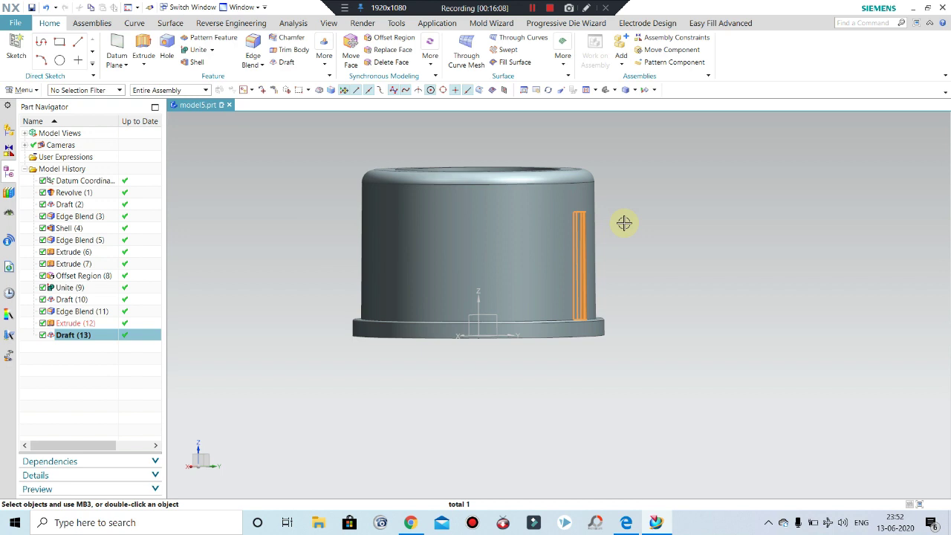
# Step: Create a circular Pattern Geometry of the rib about Z at the rim centre, 20 copies
pyautogui.click(328, 55)
pyautogui.click(510, 232)
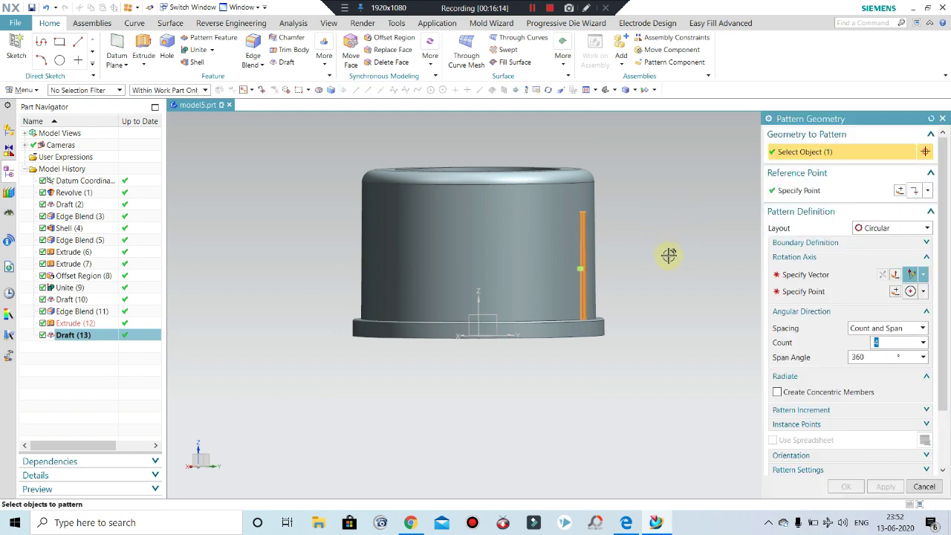
pyautogui.moveTo(669, 255)
pyautogui.mouseDown(button='middle')
pyautogui.moveTo(629, 234)
pyautogui.moveTo(697, 211)
pyautogui.mouseUp(button='middle')
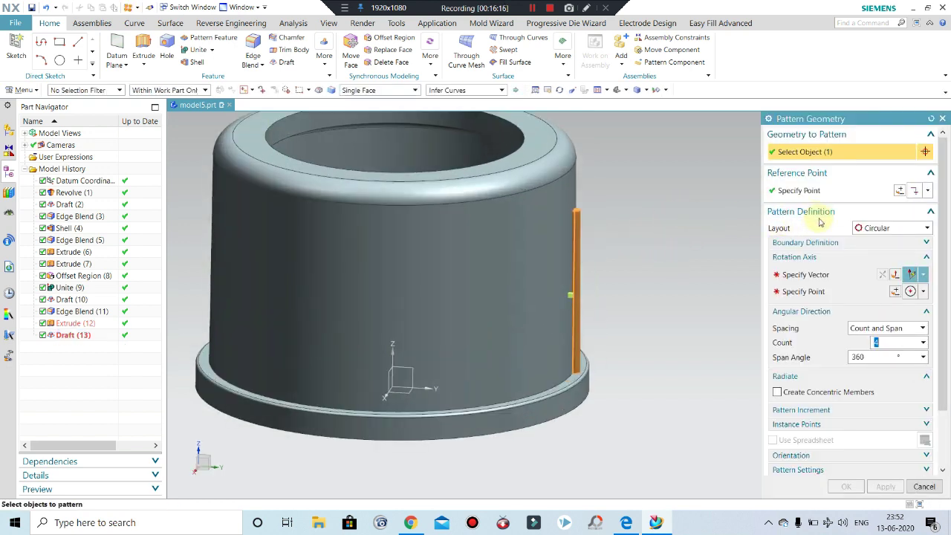
pyautogui.click(790, 275)
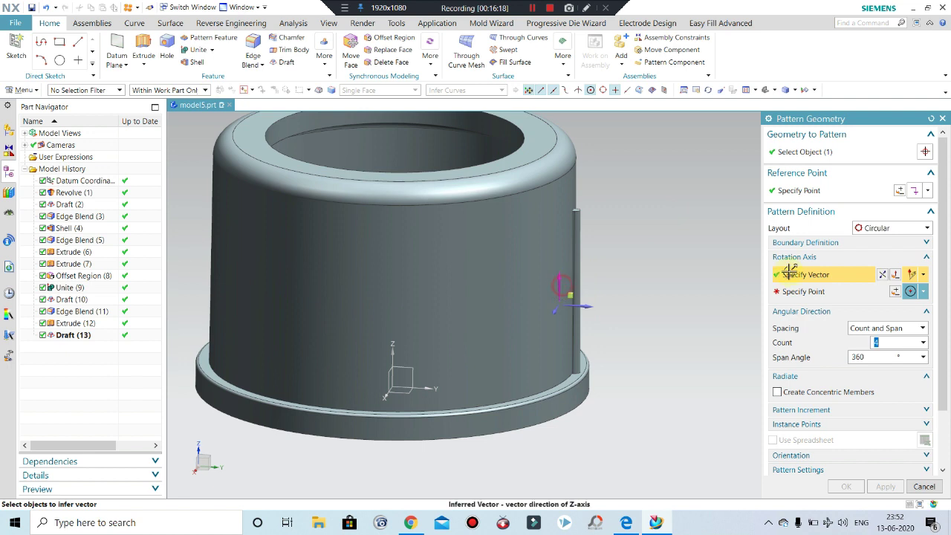
pyautogui.click(821, 292)
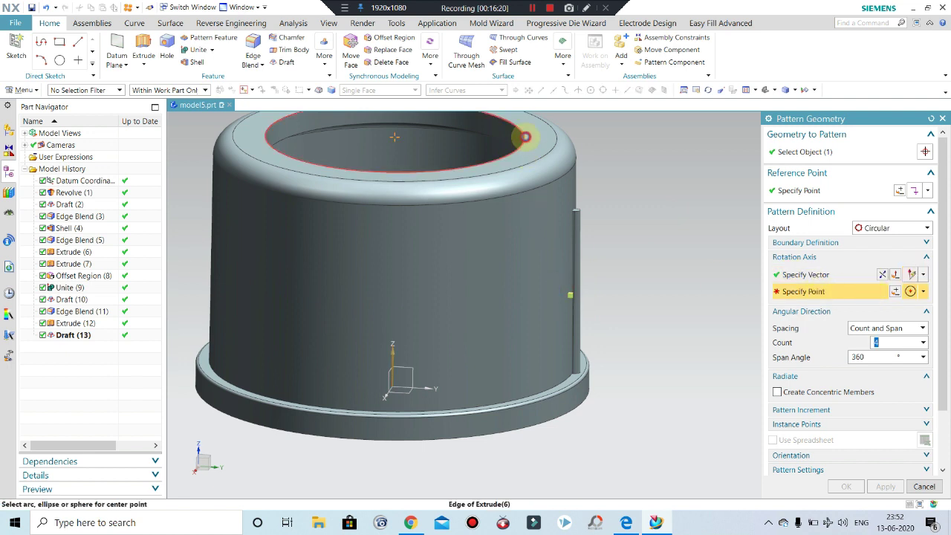
pyautogui.click(526, 136)
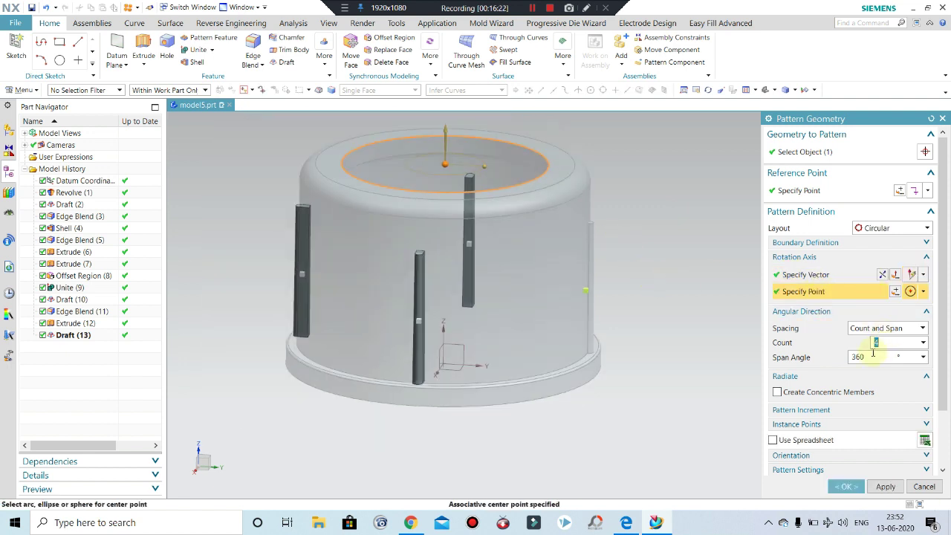
pyautogui.write('20')
pyautogui.click(885, 341)
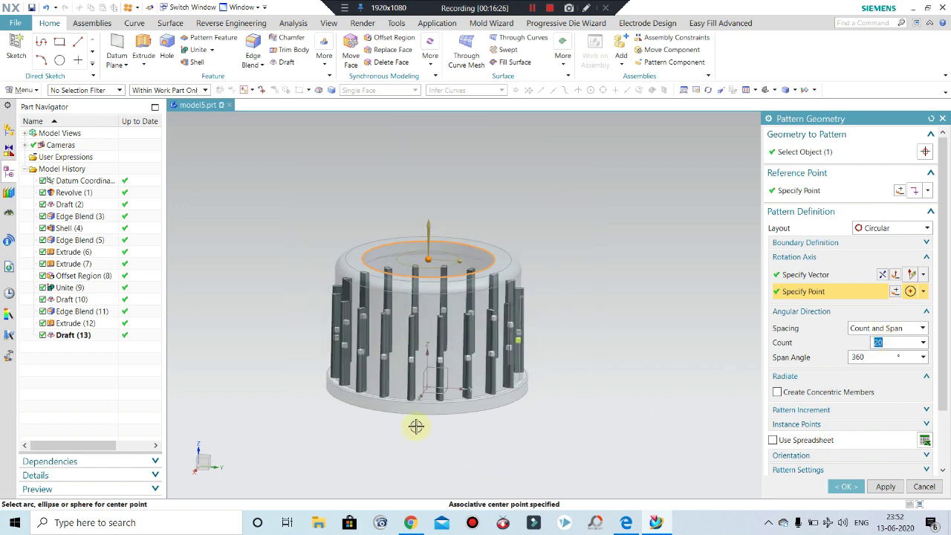
pyautogui.moveTo(416, 424)
pyautogui.mouseDown(button='middle')
pyautogui.moveTo(502, 411)
pyautogui.moveTo(490, 442)
pyautogui.mouseUp(button='middle')
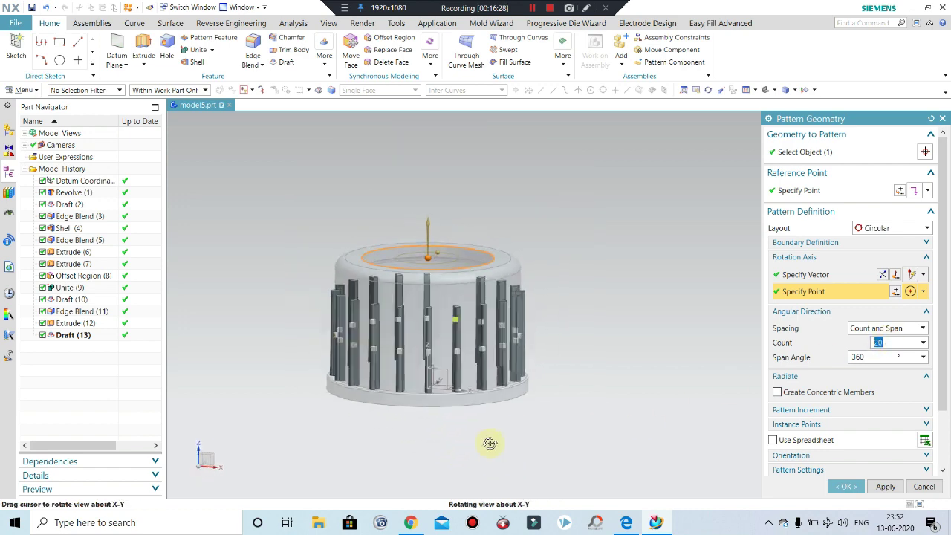
pyautogui.click(847, 488)
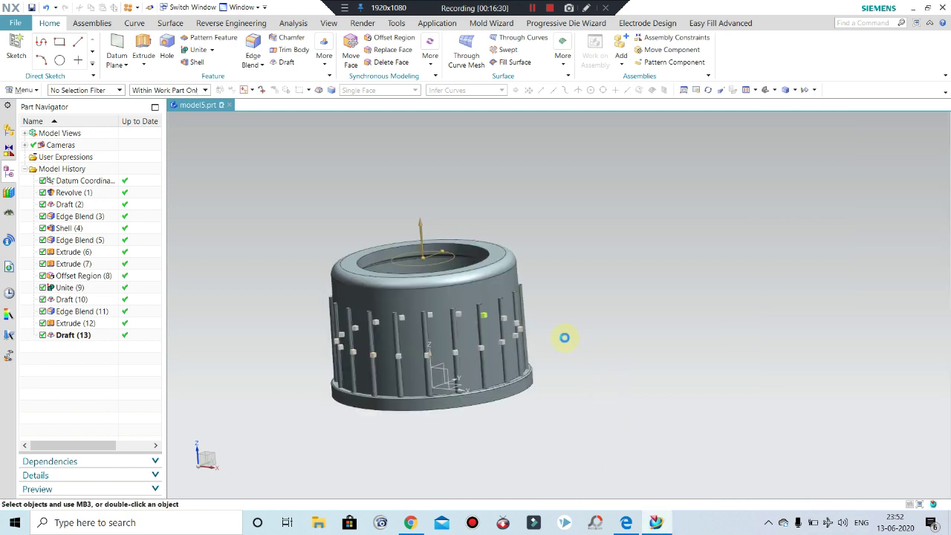
# Step: Edit the rib pattern to raise its count to 24 copies
pyautogui.scroll(-2, 636, 304)
pyautogui.moveTo(627, 302); pyautogui.dragTo(652, 318, button='middle')
pyautogui.scroll(2, 651, 319)
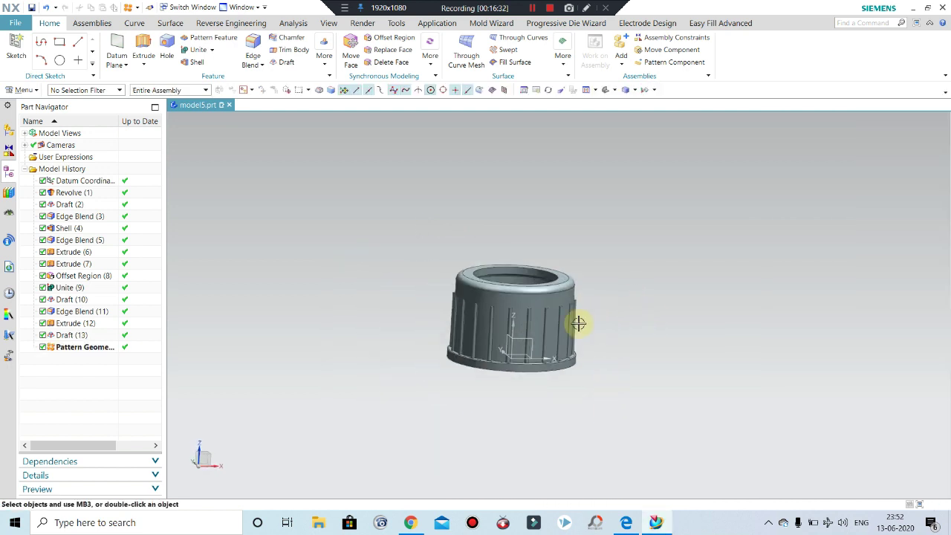
pyautogui.scroll(2, 578, 322)
pyautogui.doubleClick(76, 350)
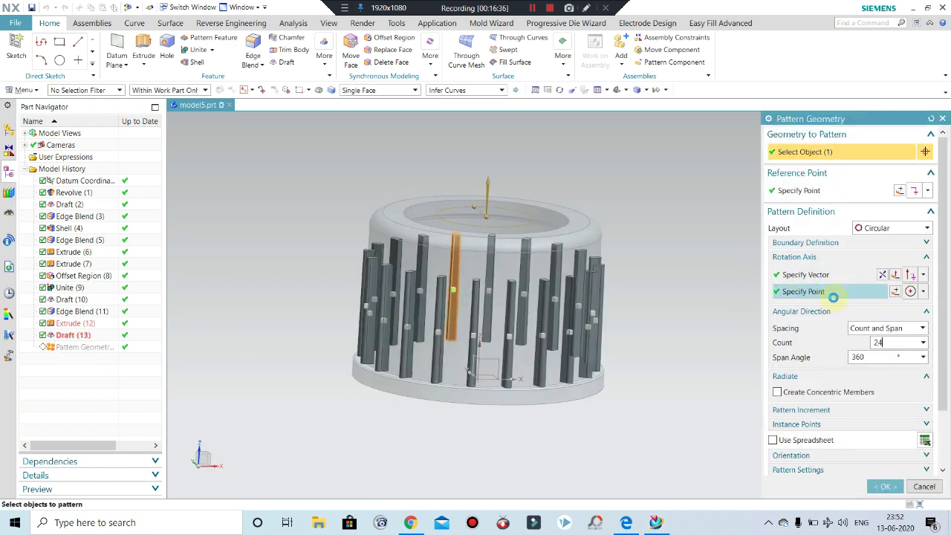
pyautogui.click(886, 486)
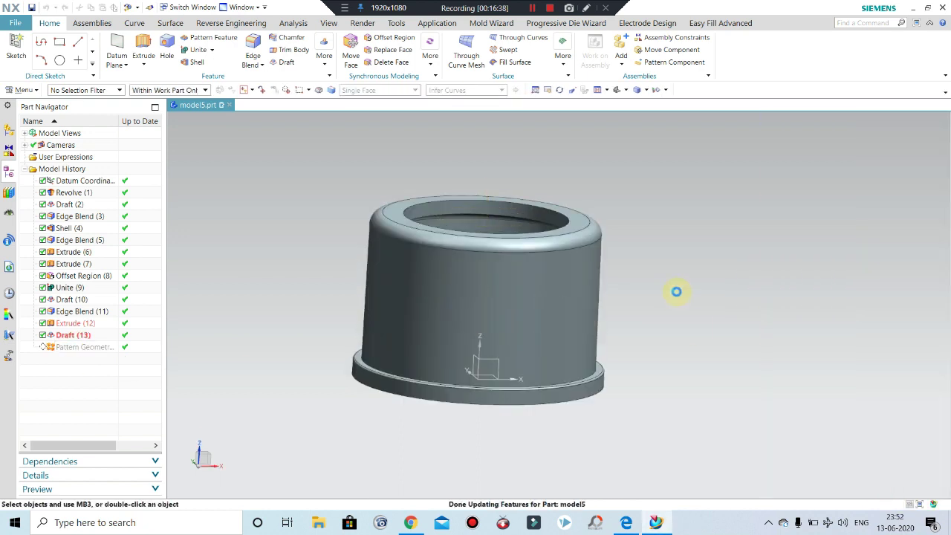
pyautogui.moveTo(675, 291)
pyautogui.mouseDown(button='middle')
pyautogui.moveTo(650, 327)
pyautogui.moveTo(718, 306)
pyautogui.moveTo(720, 334)
pyautogui.moveTo(631, 332)
pyautogui.mouseUp(button='middle')
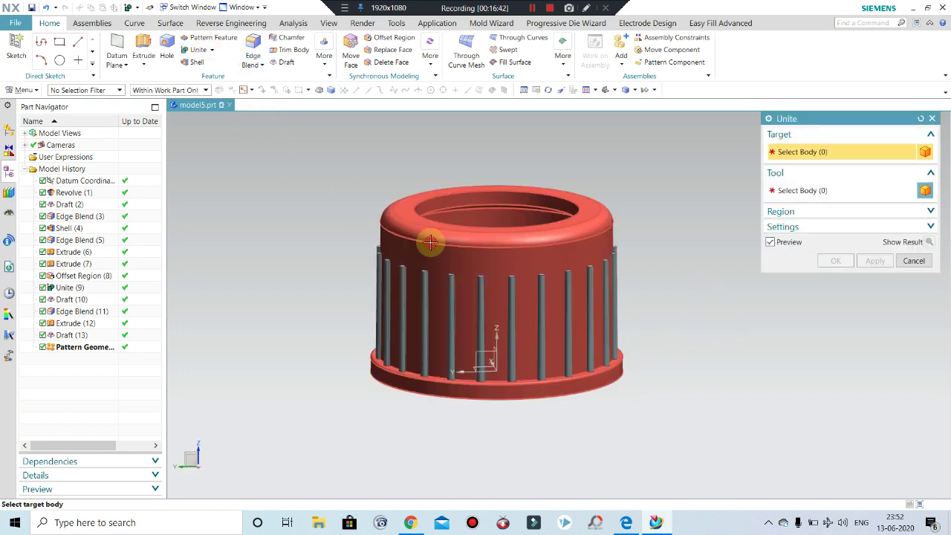
# Step: Unite the cap as target with the 24 patterned rib bodies as tools
pyautogui.click(432, 240)
pyautogui.scroll(-3, 605, 212)
pyautogui.click(386, 374)
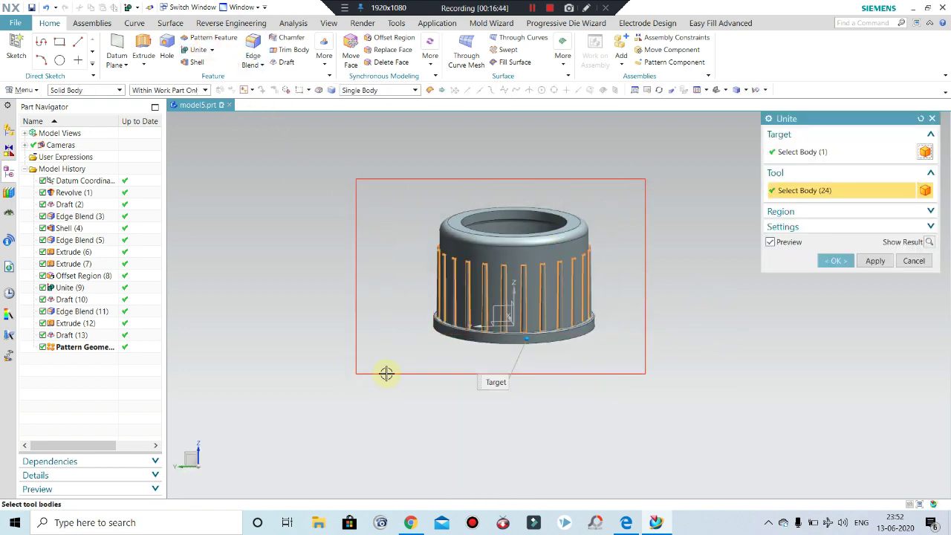
pyautogui.middleClick(503, 272)
pyautogui.scroll(3, 555, 257)
pyautogui.moveTo(554, 256); pyautogui.dragTo(641, 263, button='middle')
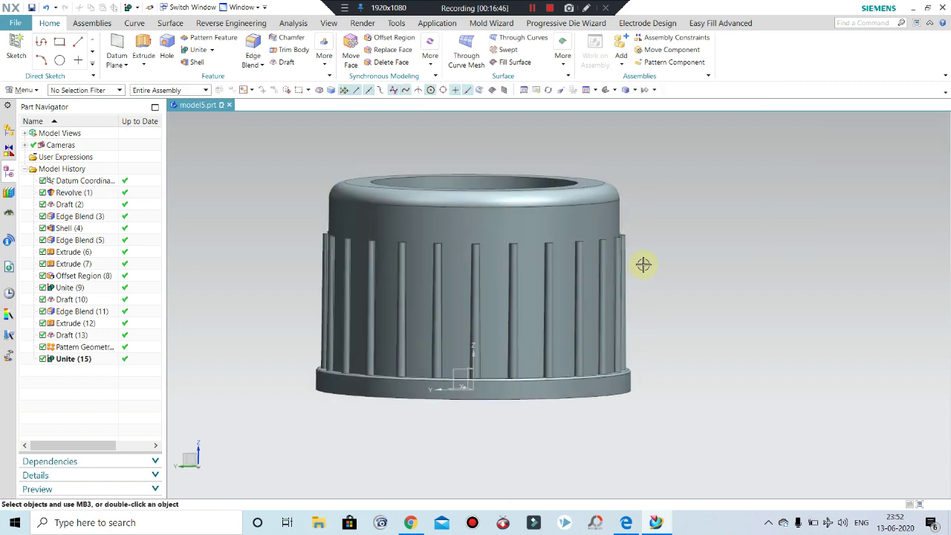
pyautogui.scroll(-1, 405, 267)
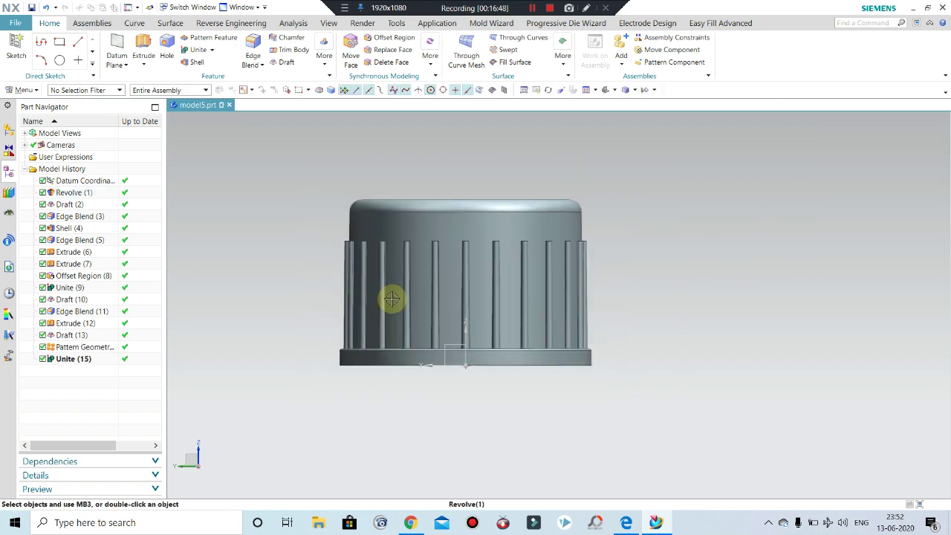
# Step: Start a Revolve feature and create a new sketch for its profile
pyautogui.click(144, 65)
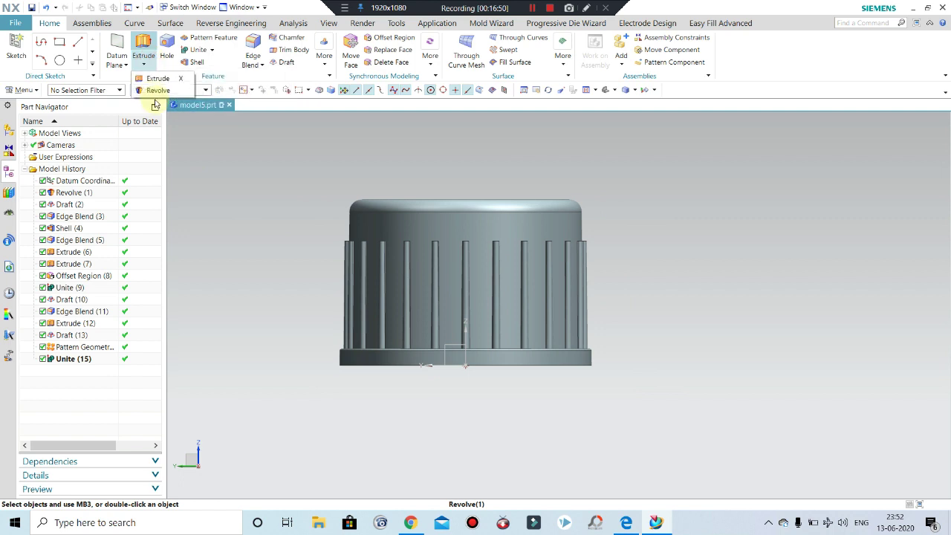
pyautogui.click(159, 92)
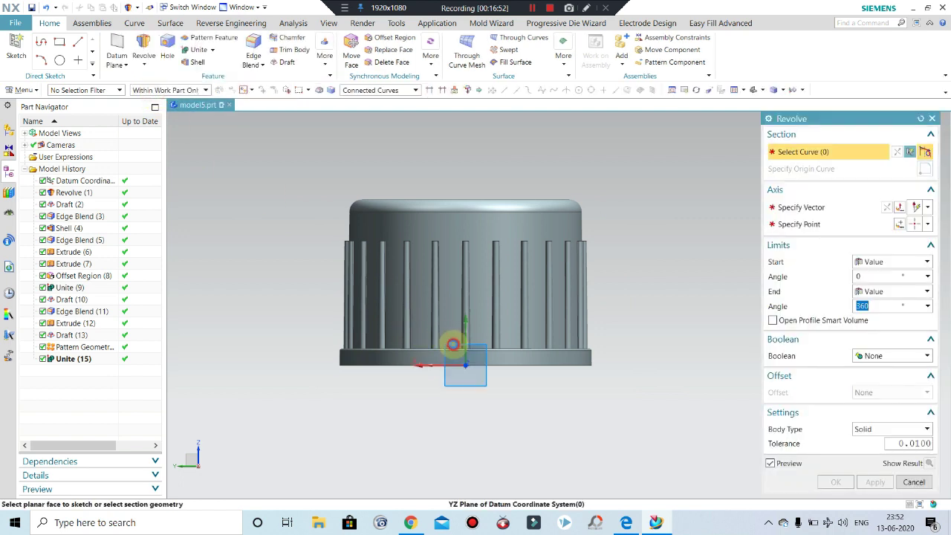
pyautogui.click(453, 344)
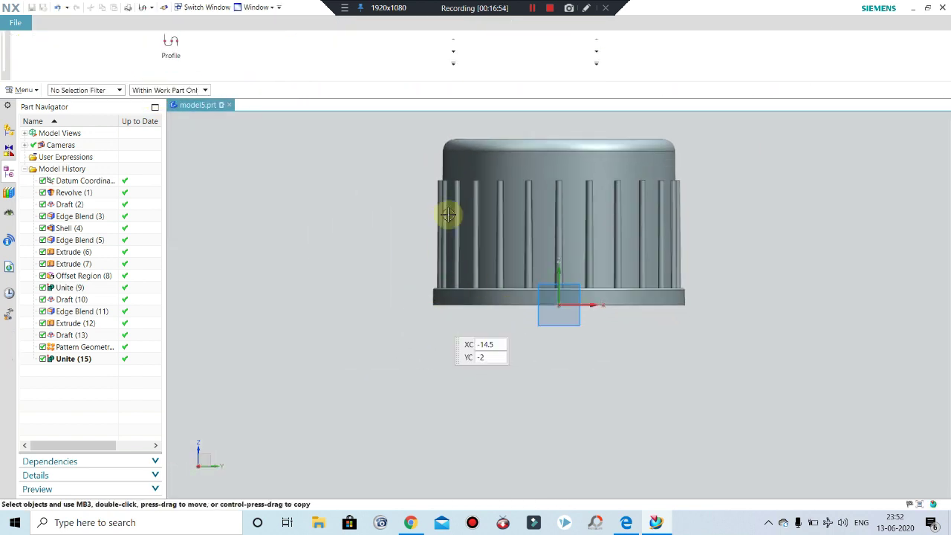
pyautogui.scroll(2, 449, 215)
pyautogui.scroll(3, 446, 160)
pyautogui.scroll(3, 439, 180)
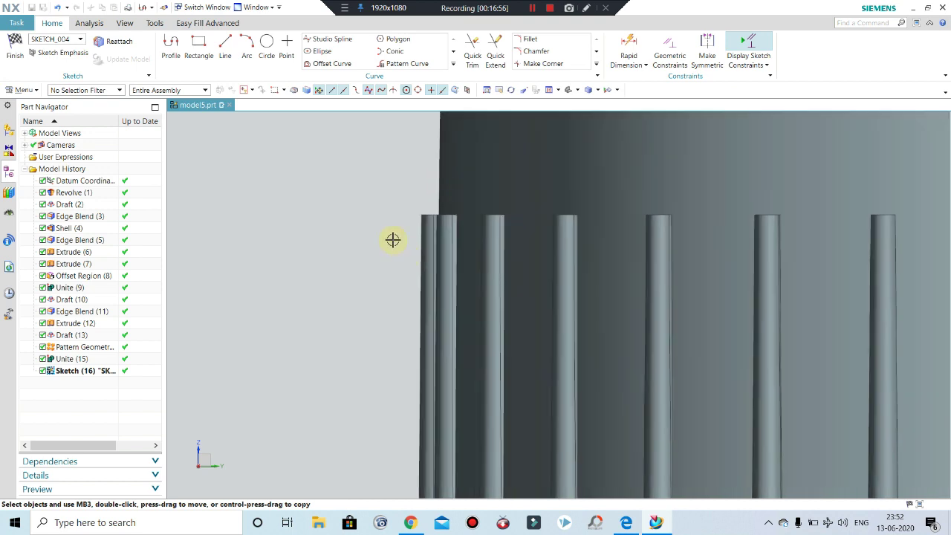
# Step: Draw an arc from the top of the outer rib down and left, then shorten it
pyautogui.click(248, 48)
pyautogui.scroll(2, 405, 185)
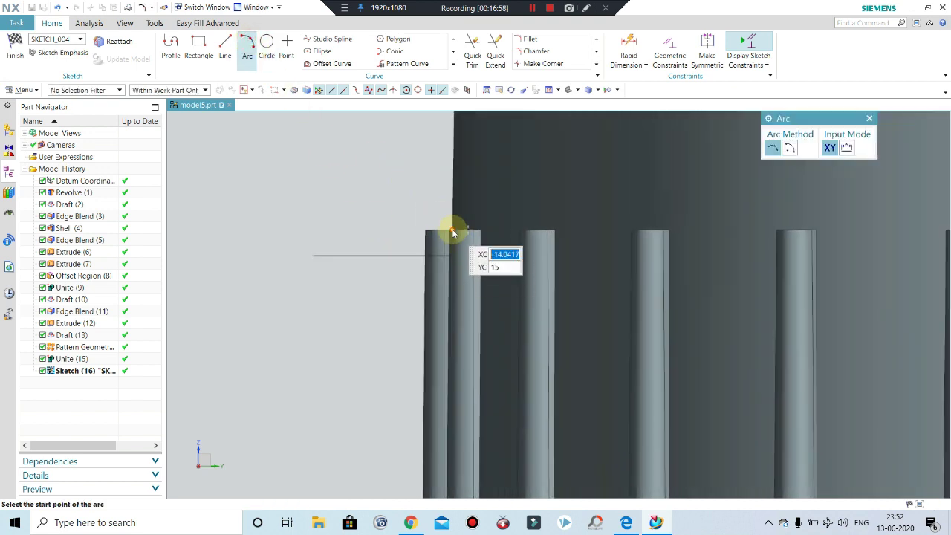
pyautogui.click(452, 231)
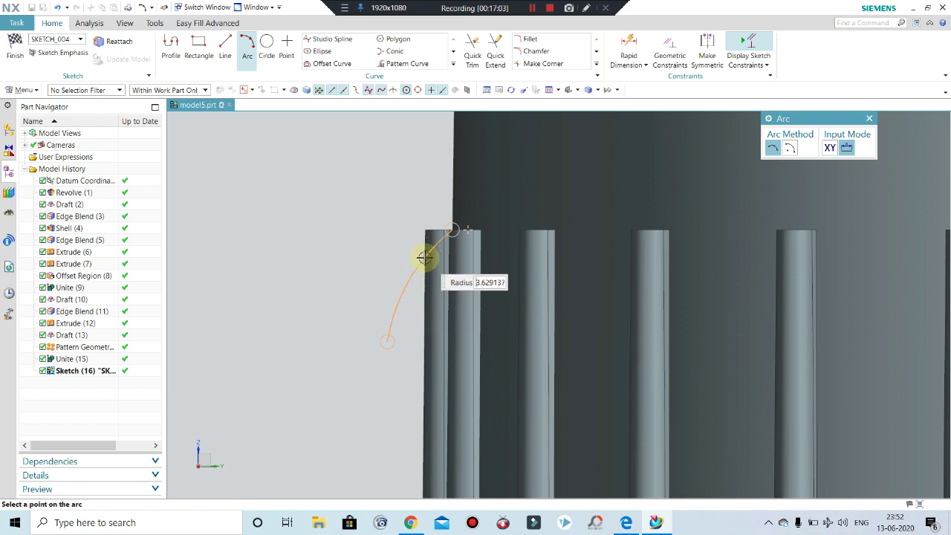
pyautogui.click(402, 312)
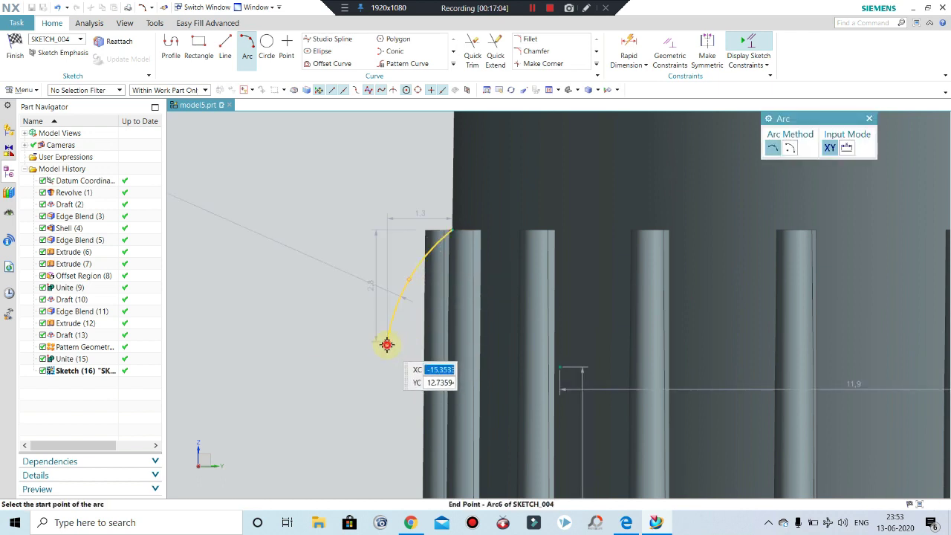
pyautogui.press('Escape')
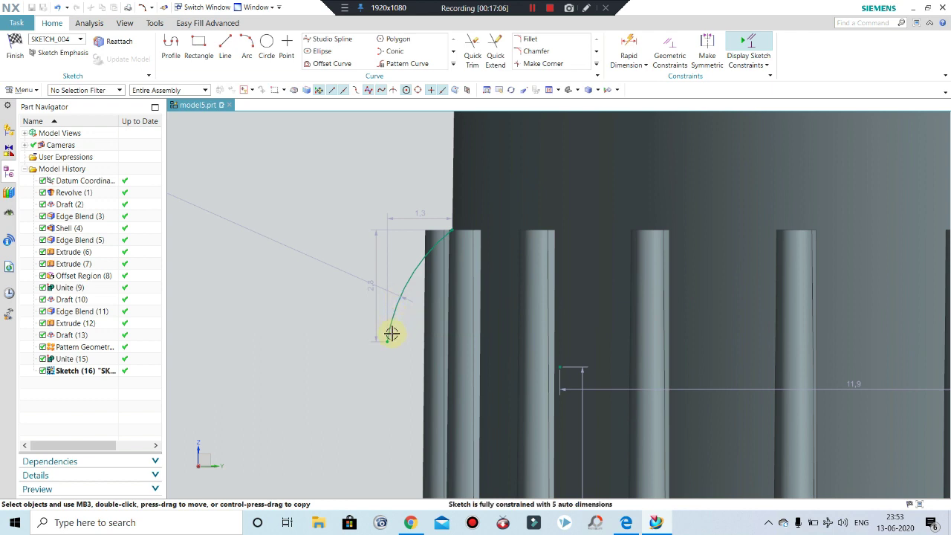
pyautogui.moveTo(415, 316); pyautogui.dragTo(425, 295)
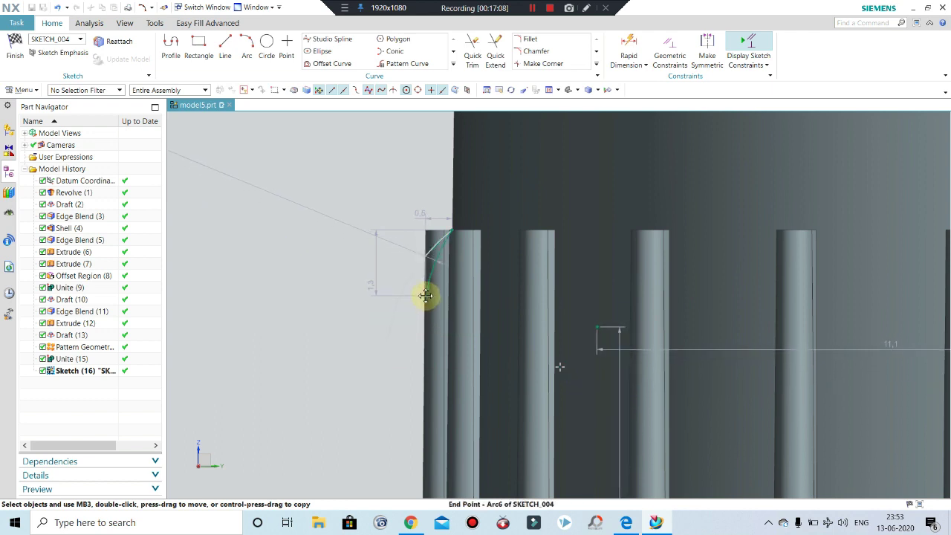
pyautogui.scroll(-1, 423, 308)
pyautogui.scroll(-1, 425, 299)
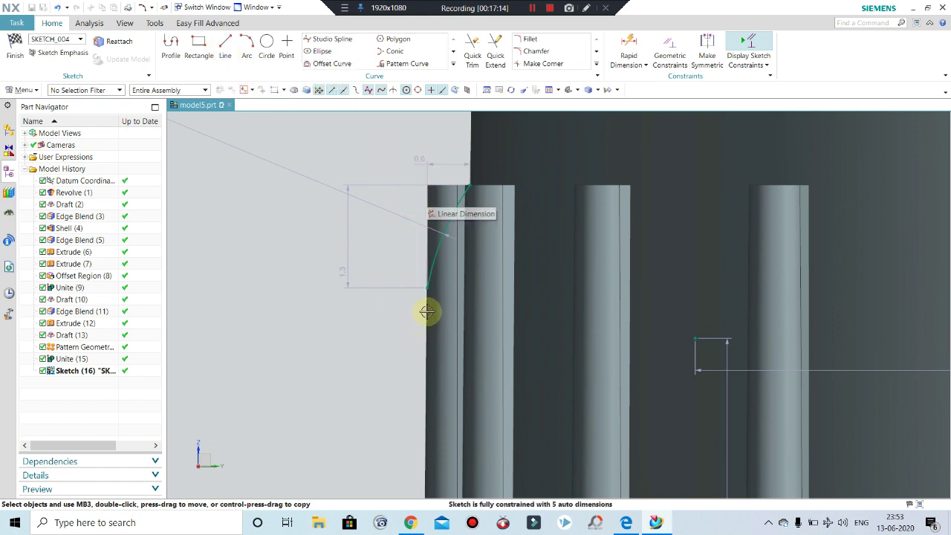
# Step: Try projecting model edges, cancel it, and readjust the arc's lower end
pyautogui.click(452, 64)
pyautogui.click(402, 88)
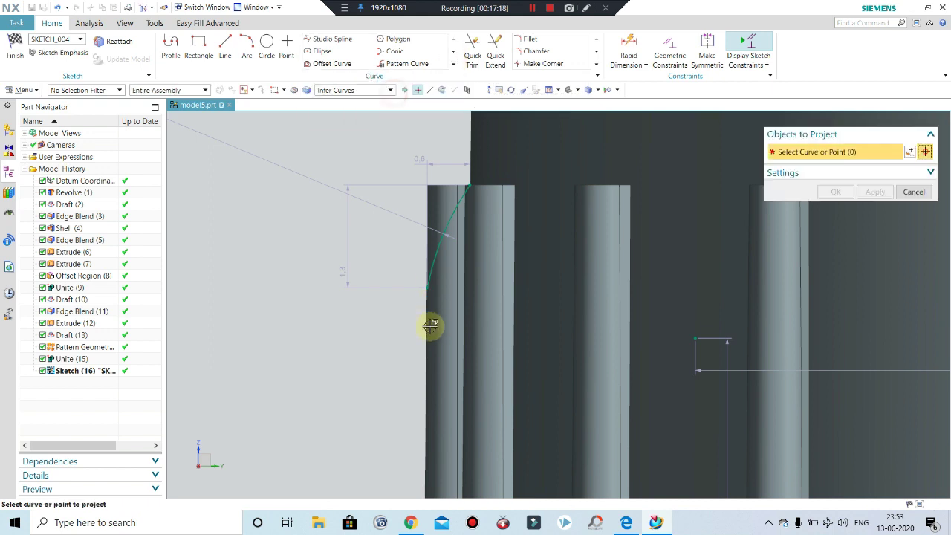
pyautogui.scroll(1, 416, 275)
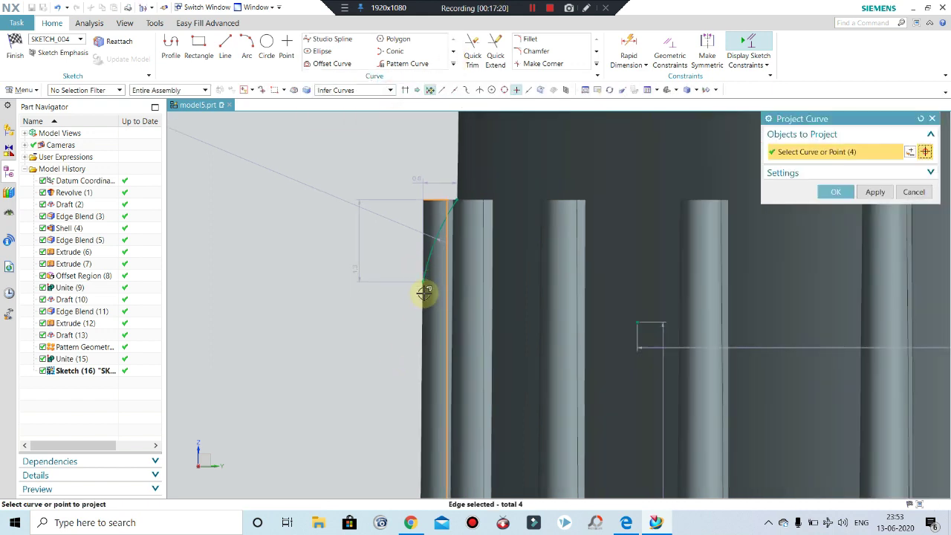
pyautogui.scroll(1, 425, 290)
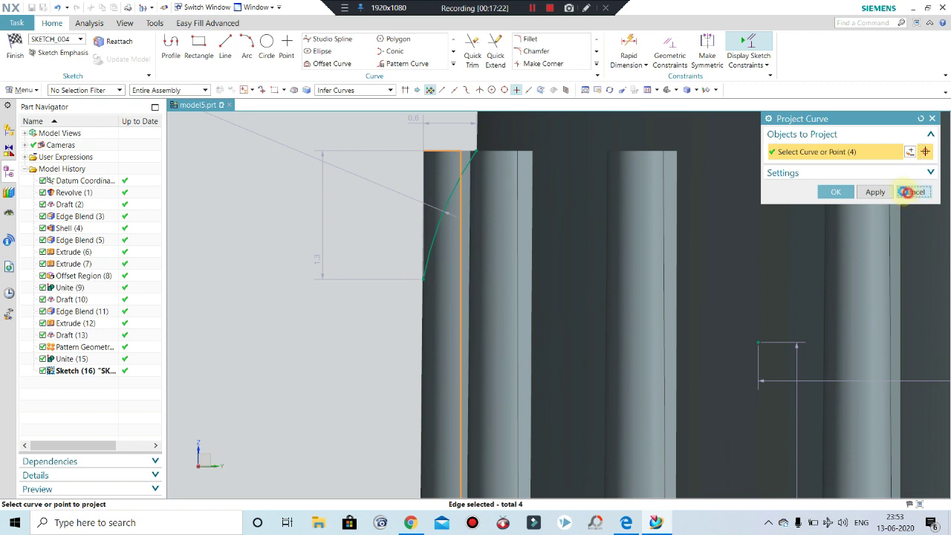
pyautogui.click(908, 192)
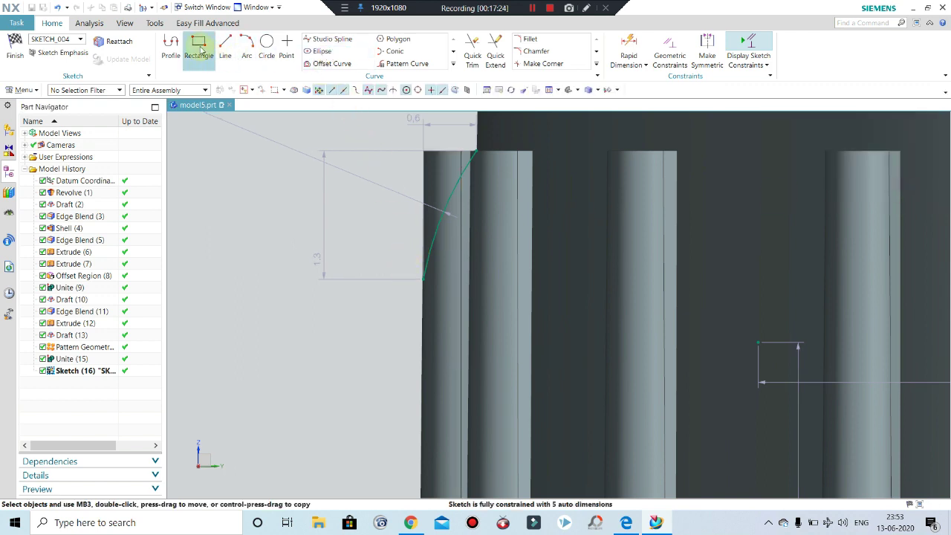
pyautogui.press('z')
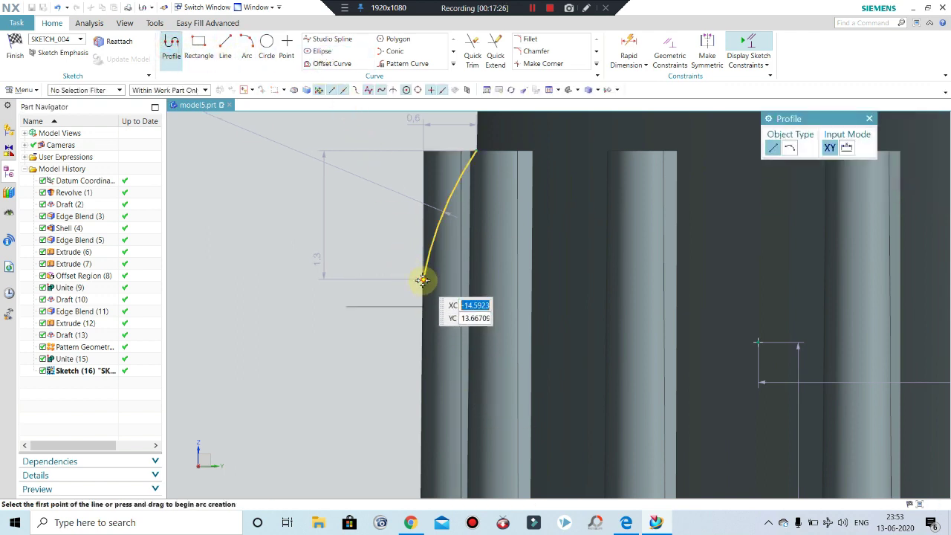
pyautogui.press('Escape')
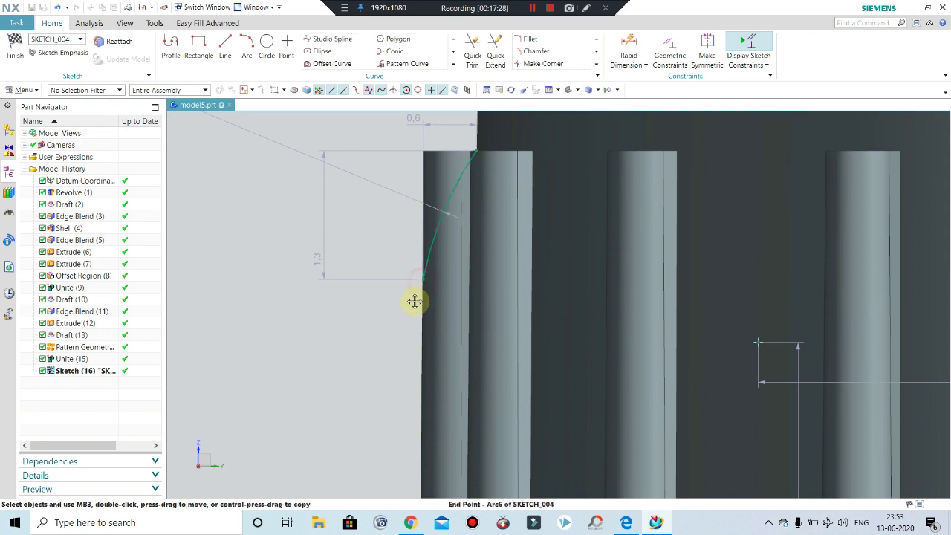
pyautogui.moveTo(415, 301)
pyautogui.mouseDown()
pyautogui.moveTo(420, 313)
pyautogui.moveTo(422, 293)
pyautogui.mouseUp()
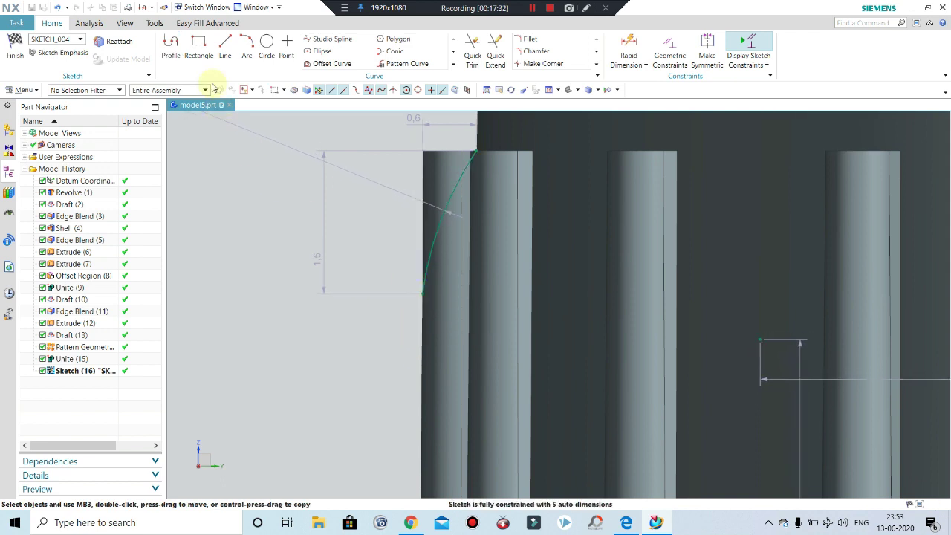
# Step: Draw a profile from the arc's lower end: short horizontal, vertical up, top line to the axis
pyautogui.click(226, 46)
pyautogui.click(171, 46)
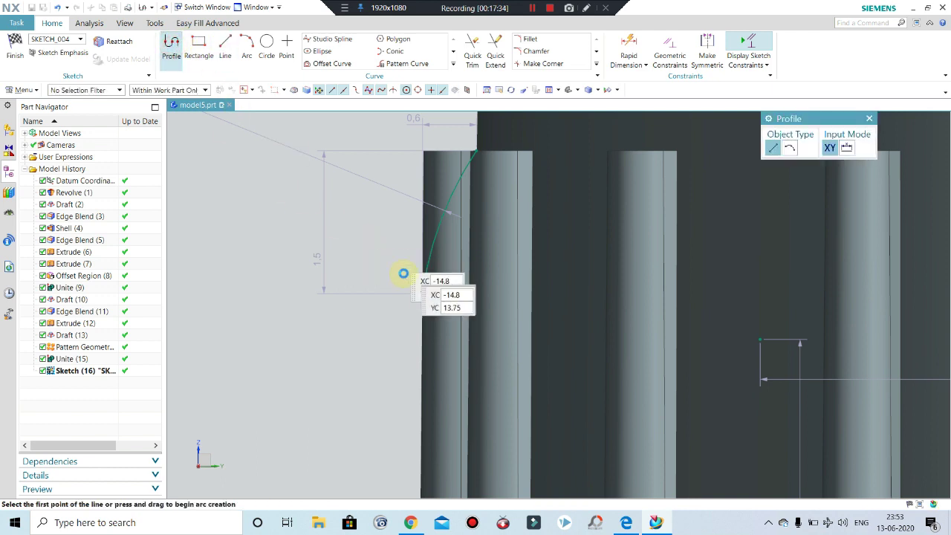
pyautogui.click(421, 294)
pyautogui.scroll(2, 345, 299)
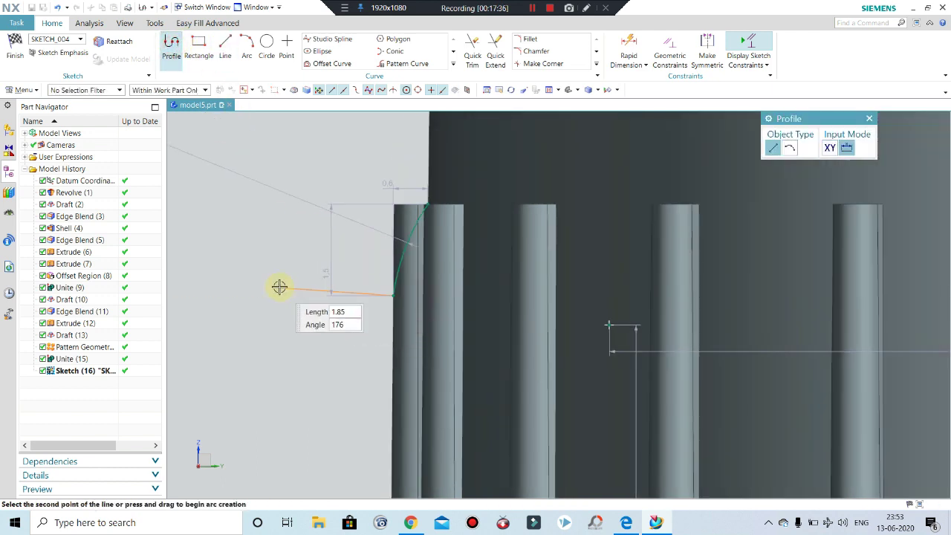
pyautogui.scroll(2, 334, 339)
pyautogui.click(323, 334)
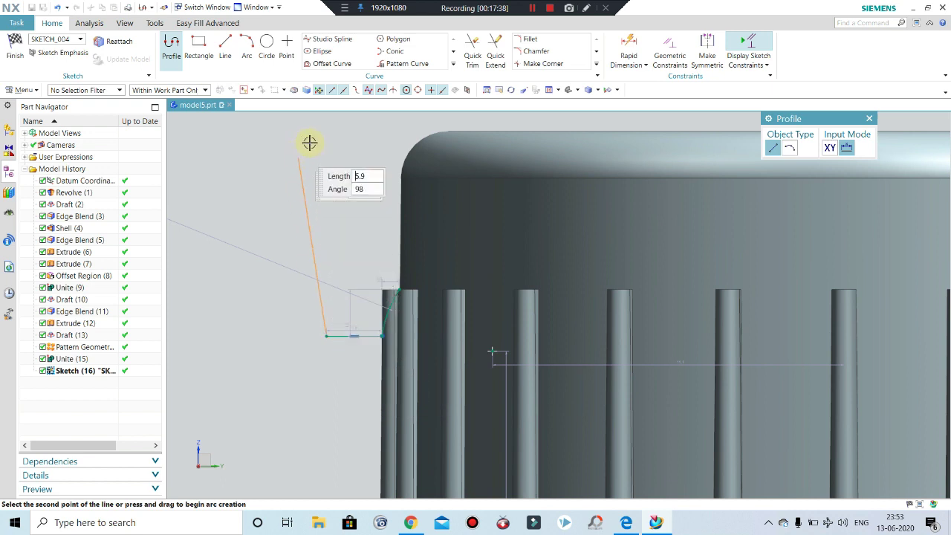
pyautogui.scroll(2, 346, 307)
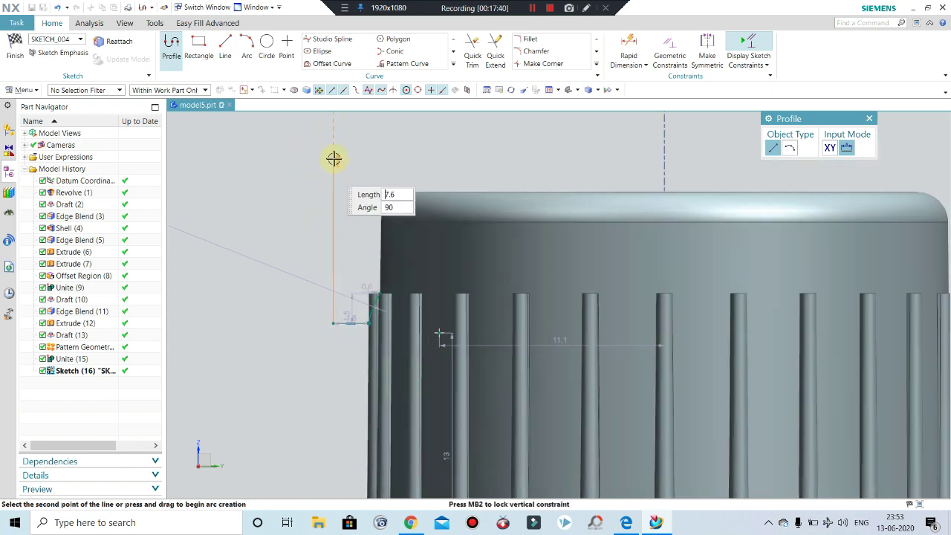
pyautogui.click(334, 158)
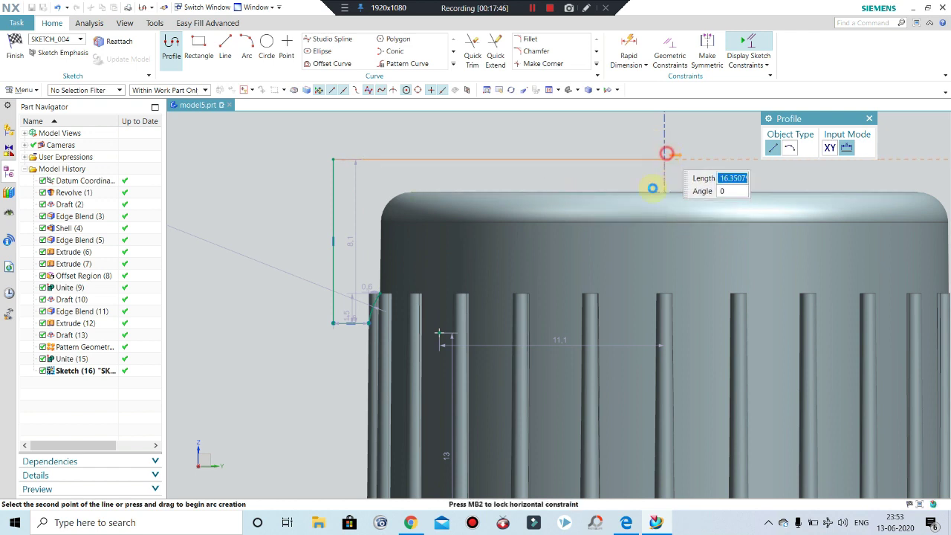
pyautogui.click(662, 192)
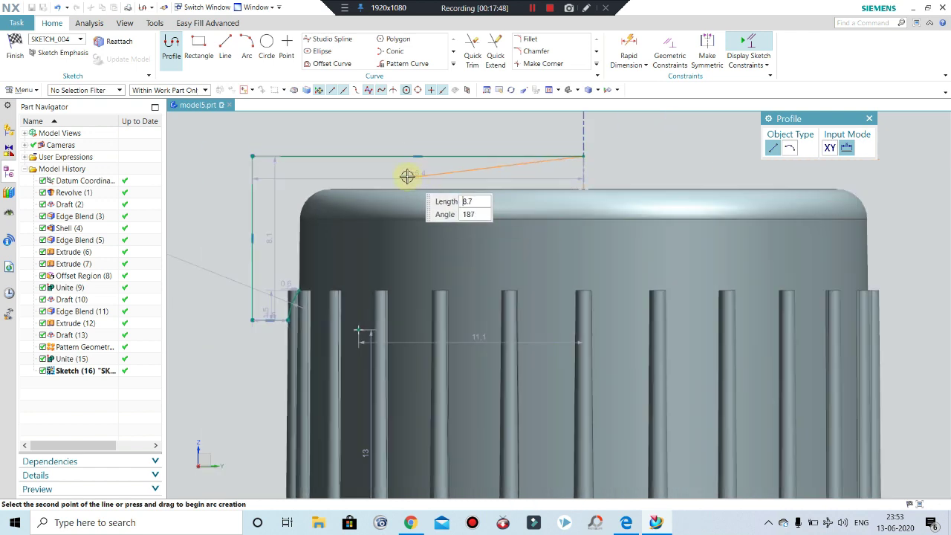
pyautogui.press('Escape')
pyautogui.press('Escape')
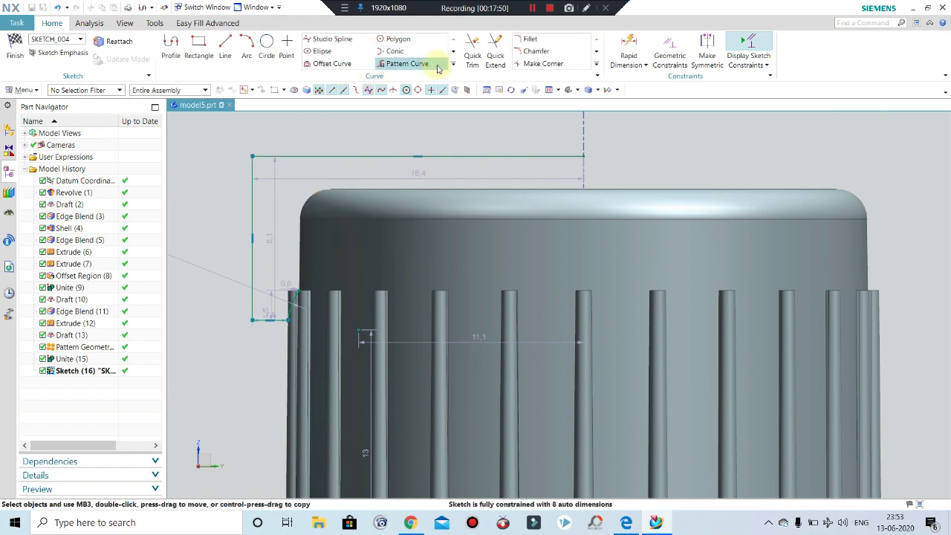
pyautogui.moveTo(456, 179)
pyautogui.mouseDown(button='middle')
pyautogui.moveTo(493, 229)
pyautogui.moveTo(391, 183)
pyautogui.mouseUp(button='middle')
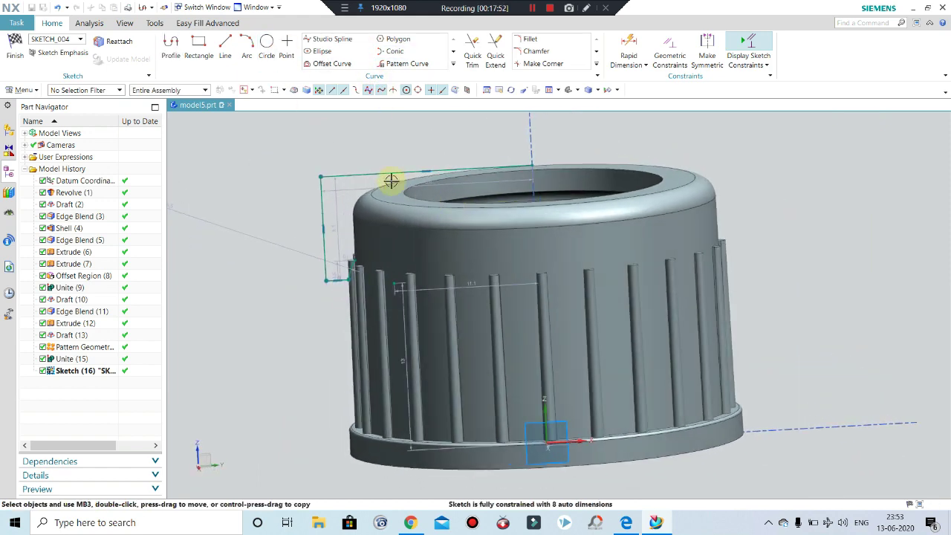
pyautogui.press('F8')
pyautogui.scroll(2, 364, 227)
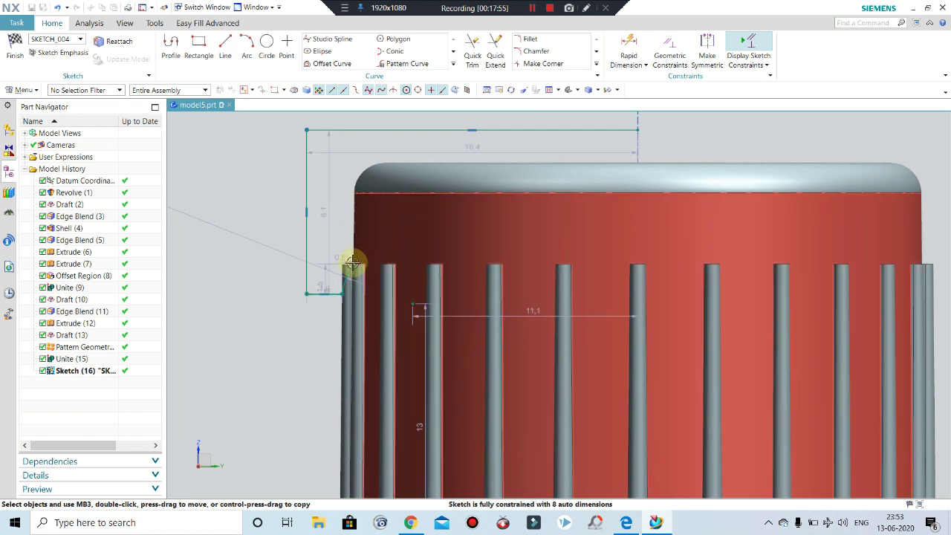
pyautogui.scroll(2, 349, 260)
pyautogui.scroll(2, 348, 256)
pyautogui.scroll(-2, 361, 280)
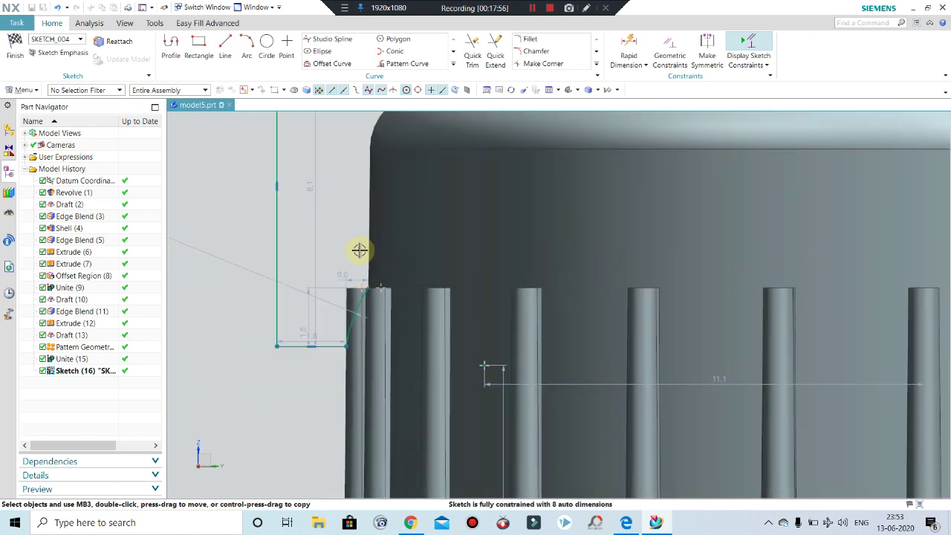
# Step: Add a vertical line from the arc's upper end to the top line and trim the top segment
pyautogui.click(227, 48)
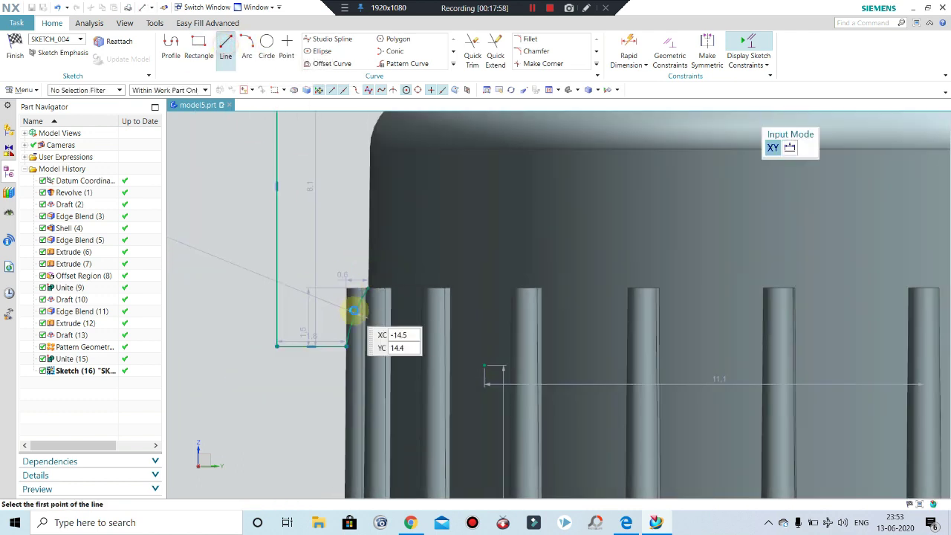
pyautogui.click(364, 301)
pyautogui.scroll(-1, 364, 301)
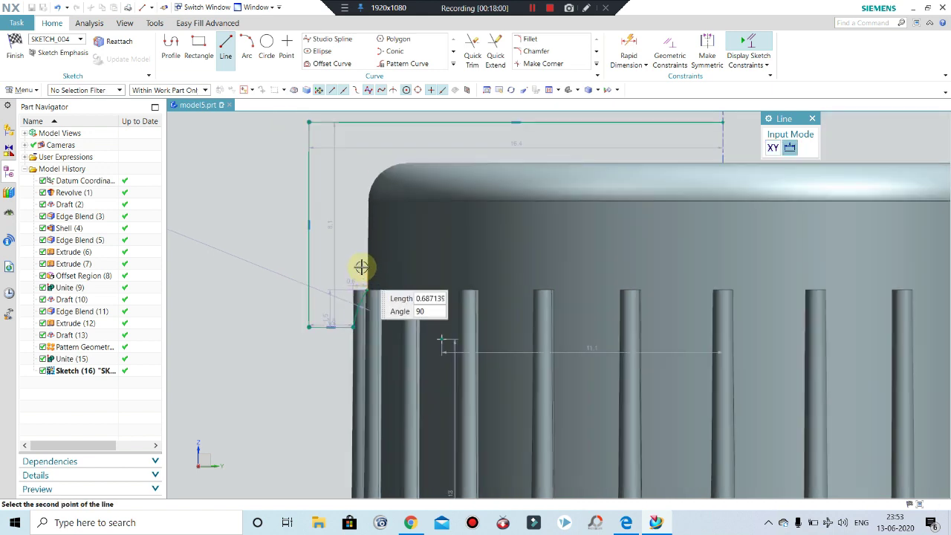
pyautogui.scroll(-1, 363, 266)
pyautogui.click(367, 132)
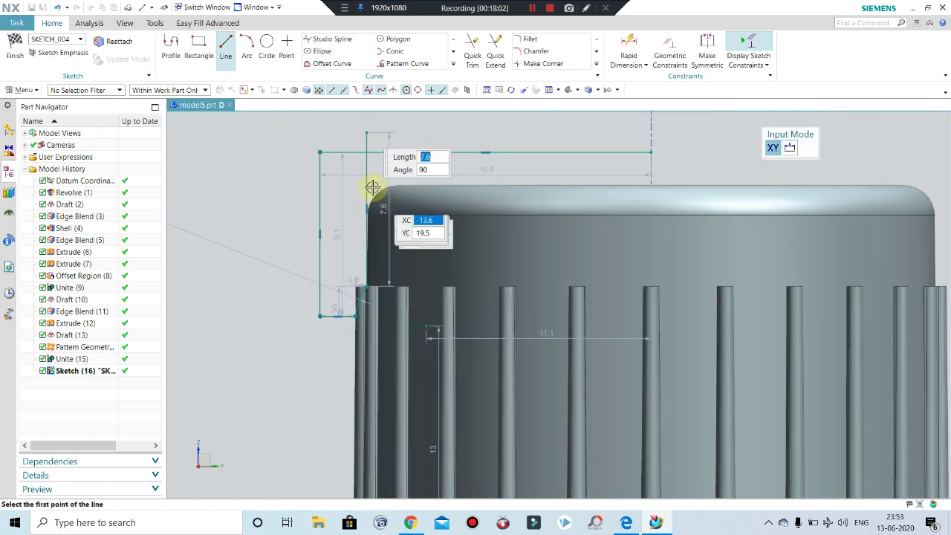
pyautogui.click(473, 49)
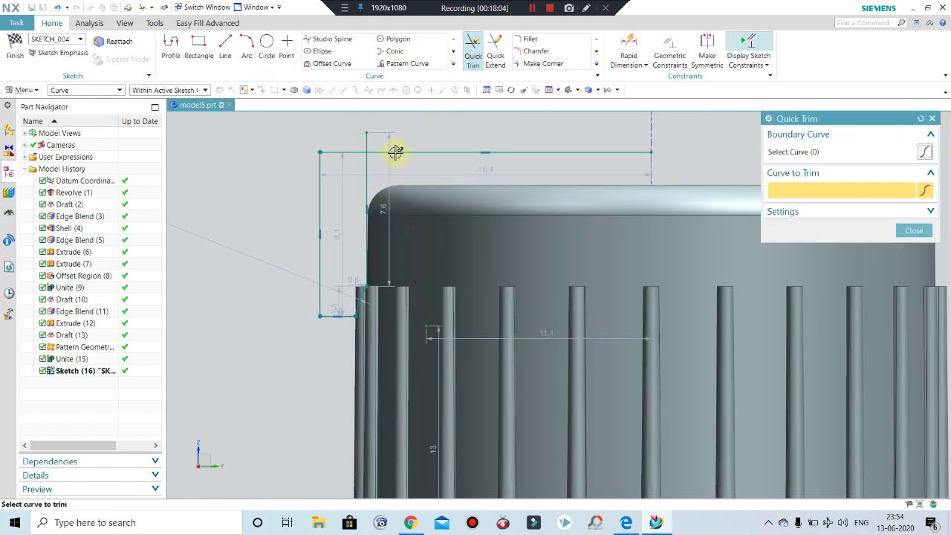
pyautogui.click(374, 142)
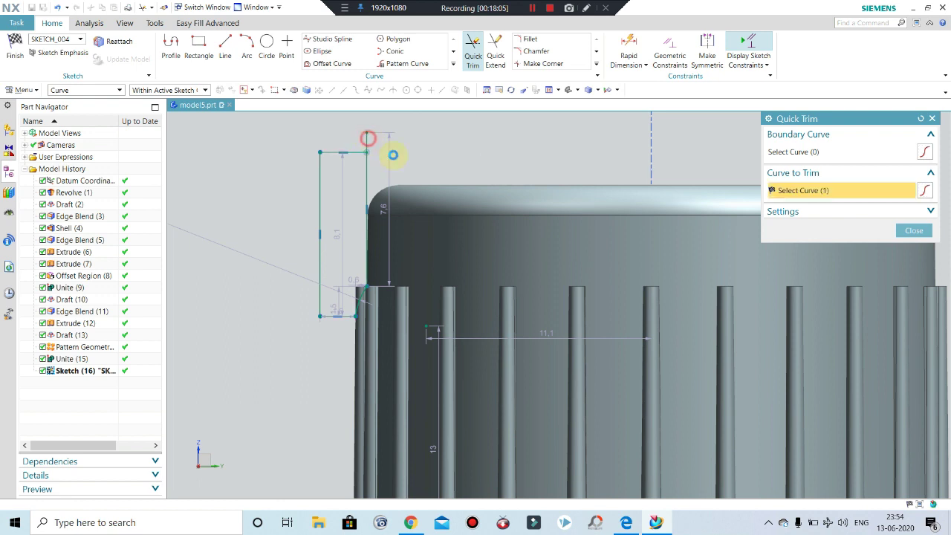
# Step: Draw a vertical axis line up from the sketch origin at 90° and finish the sketch
pyautogui.click(226, 46)
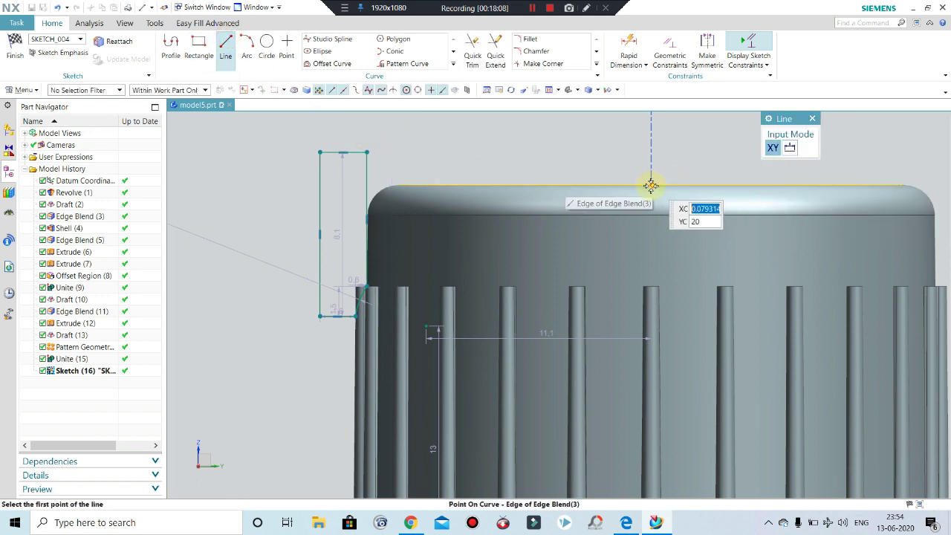
pyautogui.scroll(-3, 647, 231)
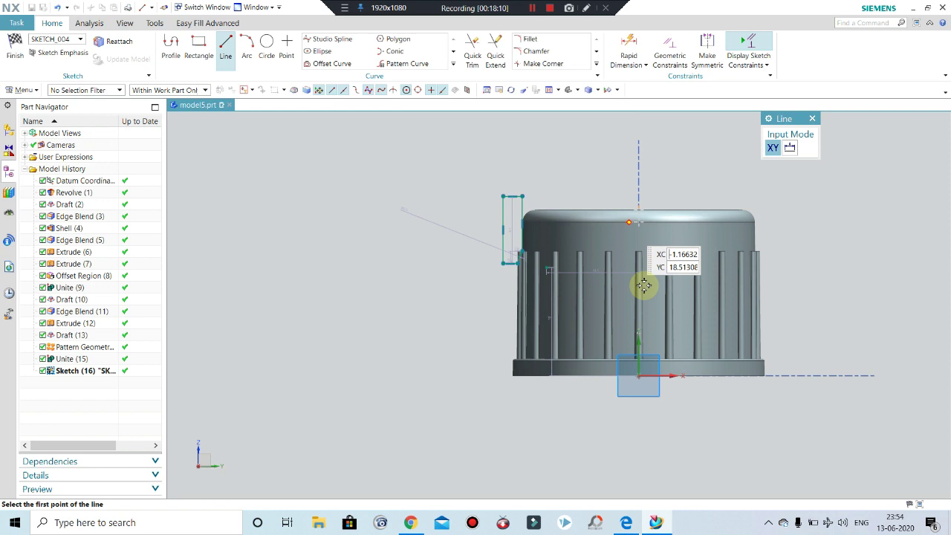
pyautogui.click(639, 377)
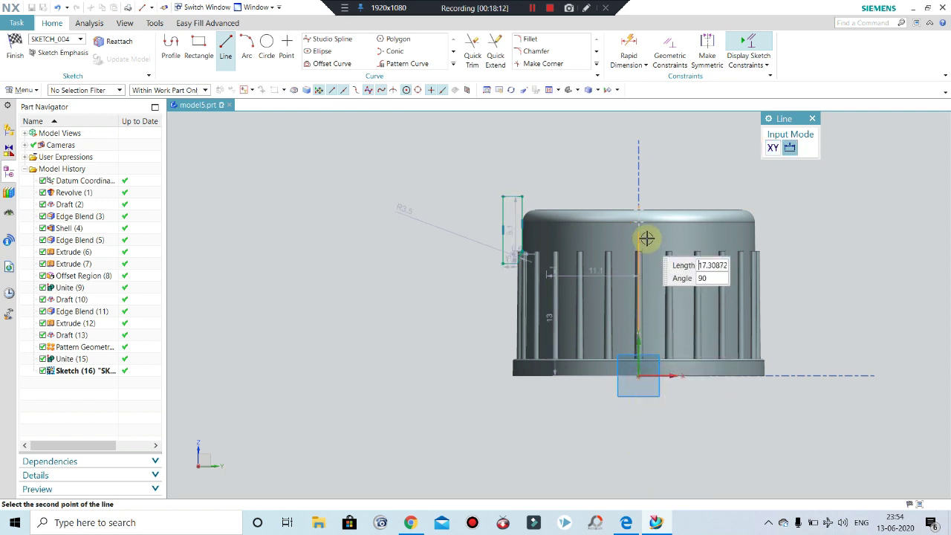
pyautogui.press('Escape')
pyautogui.click(15, 46)
pyautogui.moveTo(238, 134)
pyautogui.mouseDown(button='middle')
pyautogui.moveTo(456, 160)
pyautogui.moveTo(632, 212)
pyautogui.mouseUp(button='middle')
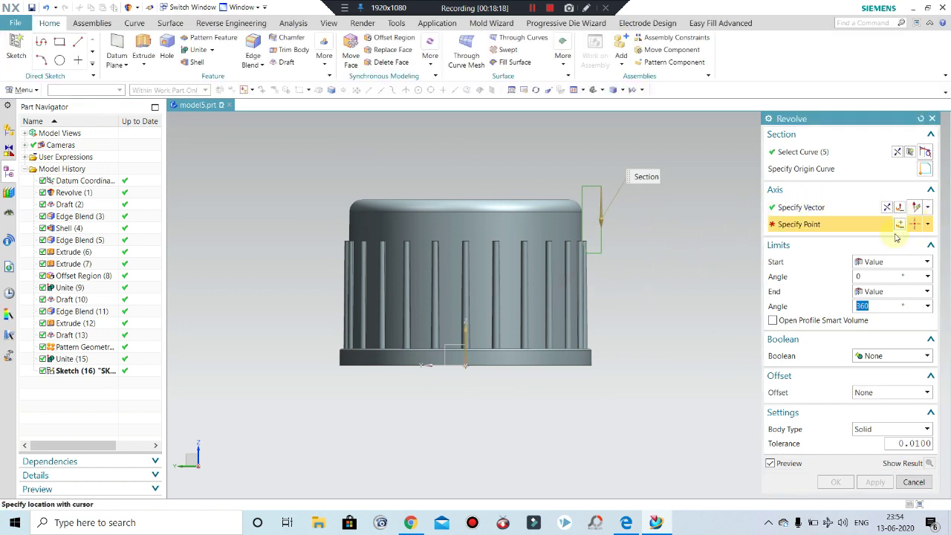
# Step: Revolve the profile 360° about the axis through 0,0,0 with Boolean Subtract, cutting a groove
pyautogui.click(897, 224)
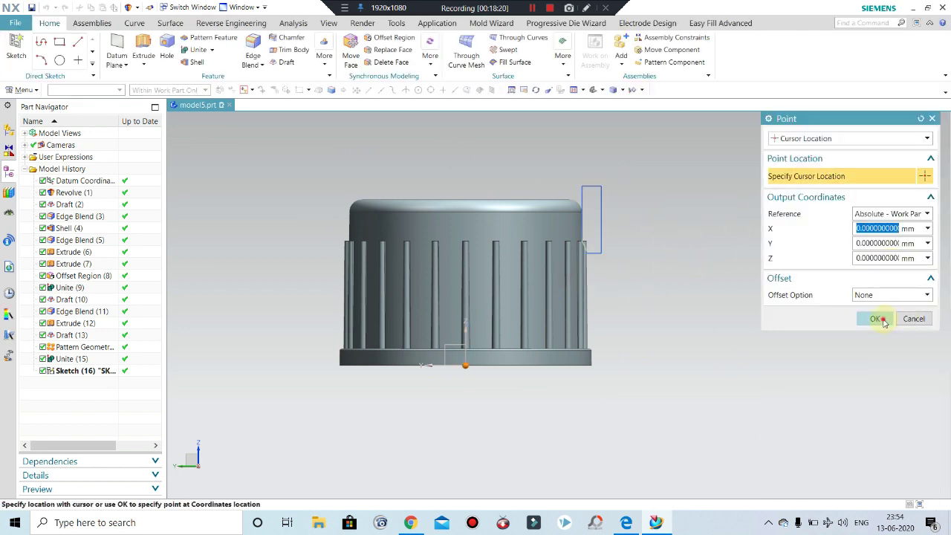
pyautogui.click(882, 320)
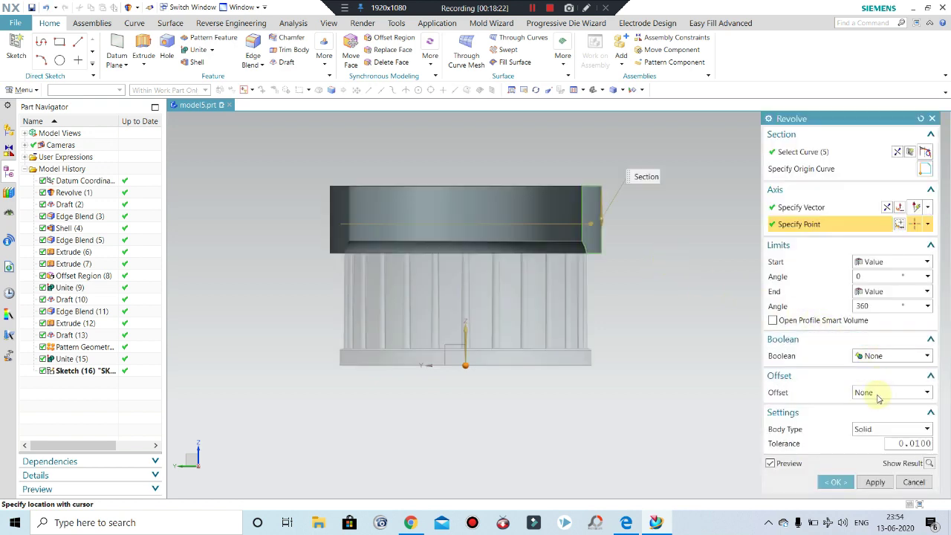
pyautogui.click(876, 401)
pyautogui.click(892, 355)
pyautogui.click(869, 389)
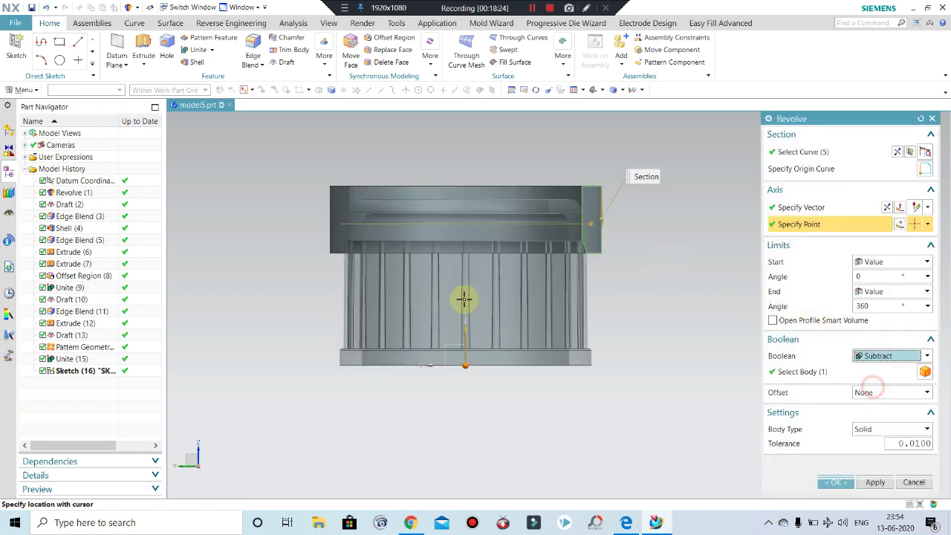
pyautogui.middleClick(634, 346)
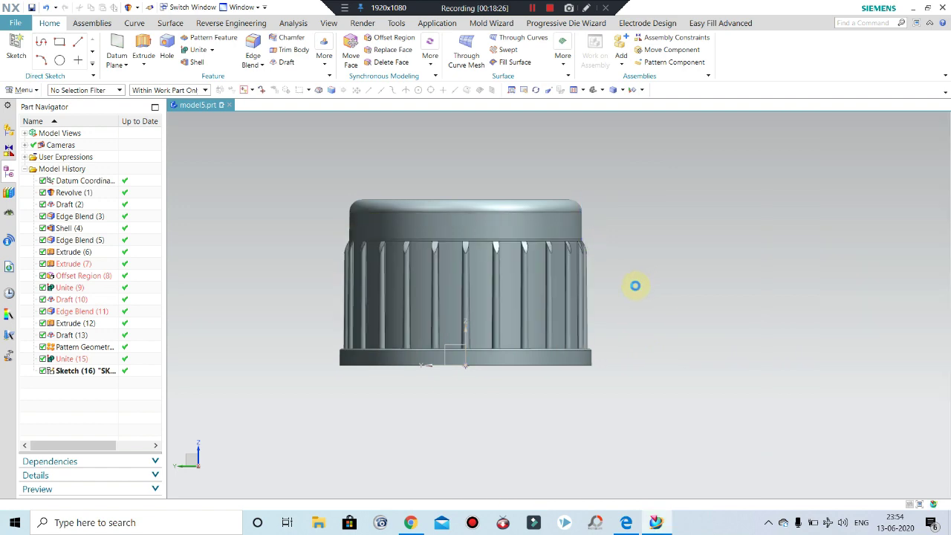
pyautogui.moveTo(651, 292); pyautogui.dragTo(669, 297, button='middle')
pyautogui.scroll(3, 350, 255)
pyautogui.moveTo(350, 255)
pyautogui.mouseDown(button='middle')
pyautogui.moveTo(396, 258)
pyautogui.moveTo(378, 144)
pyautogui.moveTo(342, 223)
pyautogui.mouseUp(button='middle')
pyautogui.scroll(2, 382, 166)
pyautogui.scroll(2, 383, 202)
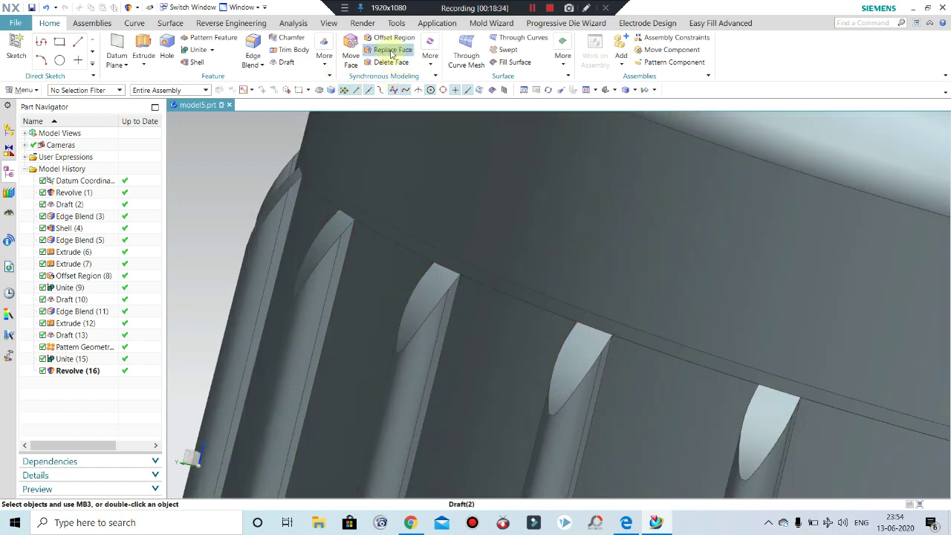
# Step: Start Replace Face on the rib tops, pick both faces, then cancel it
pyautogui.click(389, 50)
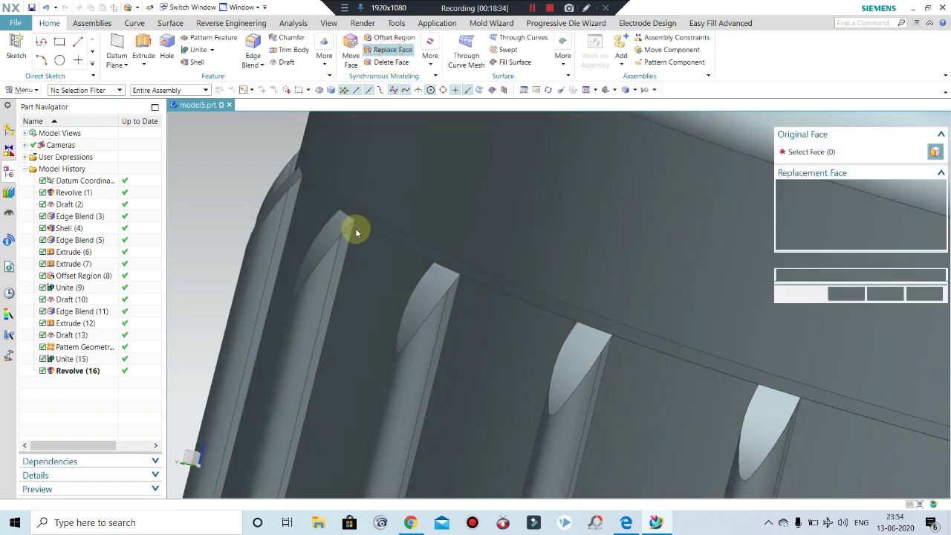
pyautogui.click(393, 210)
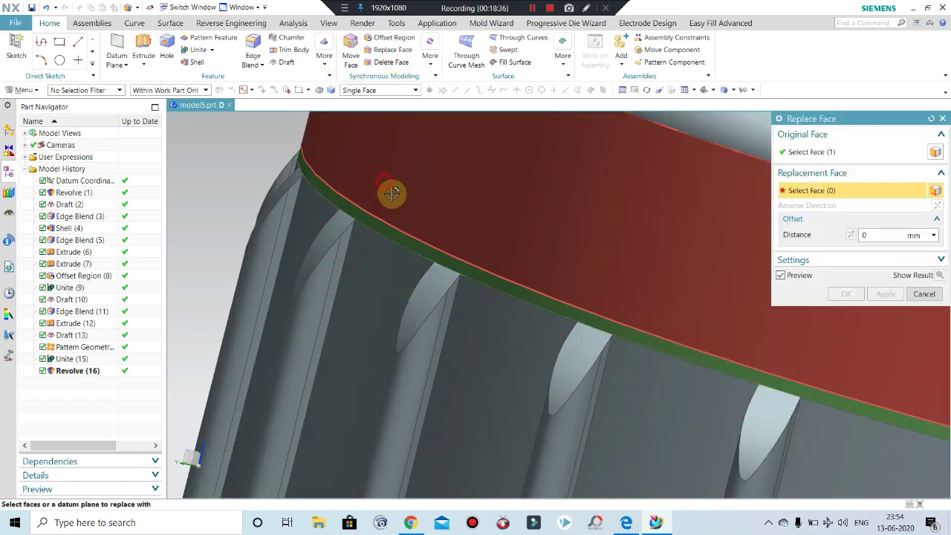
pyautogui.click(391, 194)
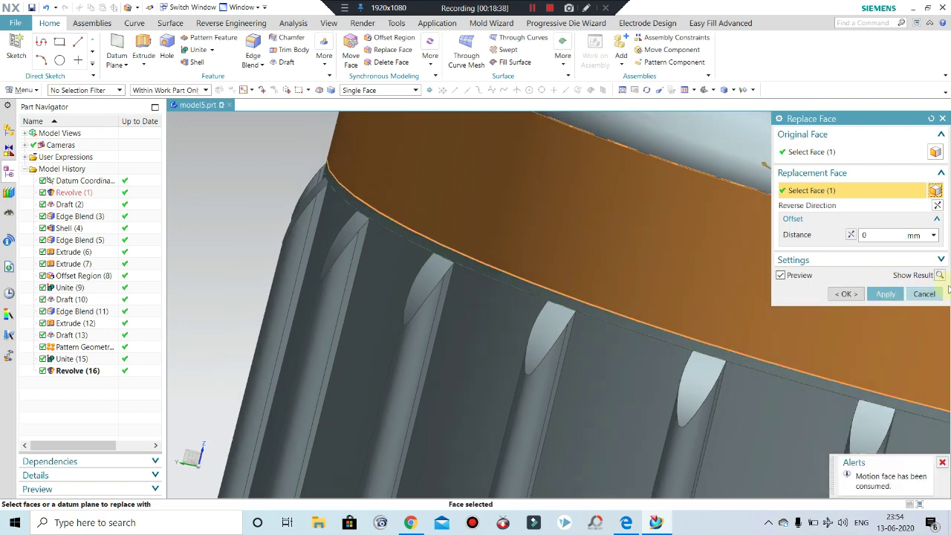
pyautogui.click(924, 294)
# Step: Return to the front view and select Revolve (16) in the Part Navigator
pyautogui.moveTo(605, 272)
pyautogui.mouseDown(button='middle')
pyautogui.moveTo(378, 202)
pyautogui.moveTo(361, 170)
pyautogui.moveTo(340, 220)
pyautogui.moveTo(278, 189)
pyautogui.mouseUp(button='middle')
pyautogui.press('F8')
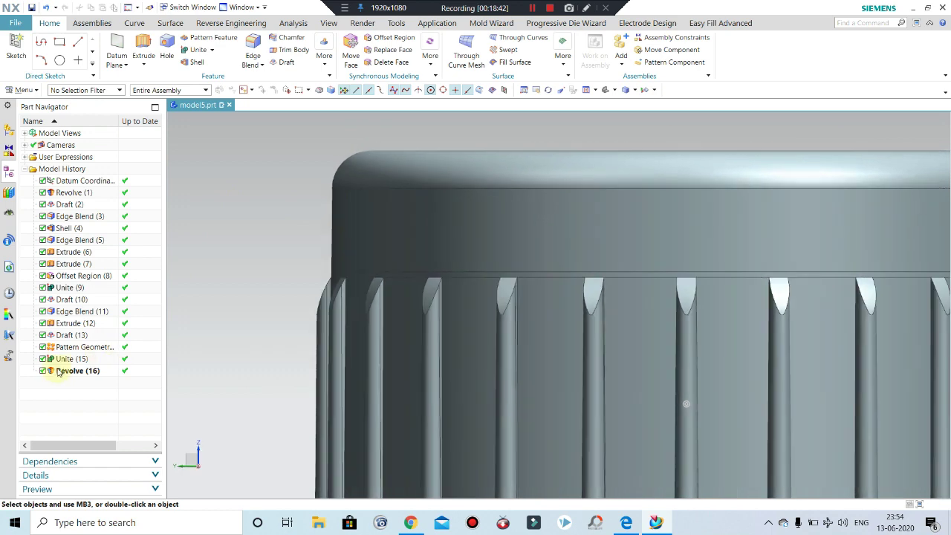
pyautogui.click(65, 371)
# Step: Reopen the Revolve (16) sketch for editing and orbit to the slot profile's corner
pyautogui.rightClick(78, 370)
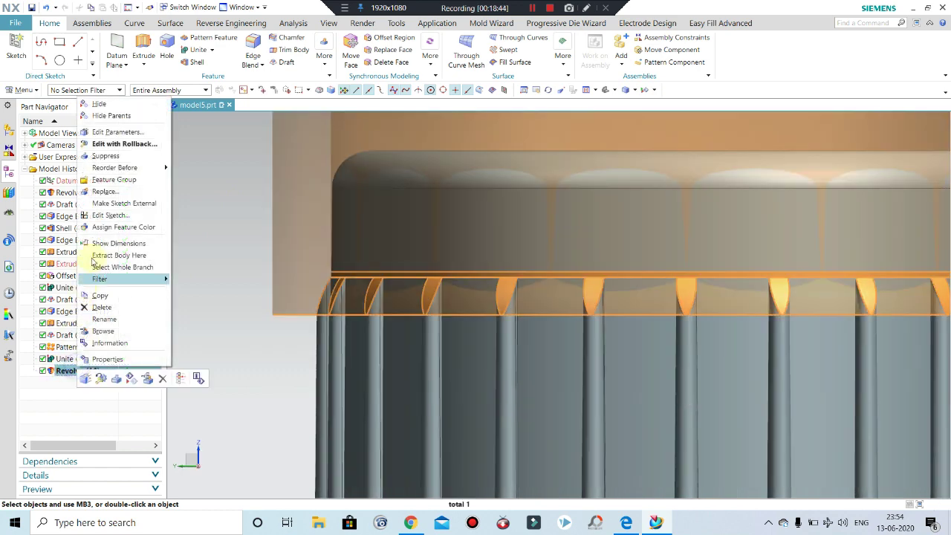
pyautogui.click(107, 215)
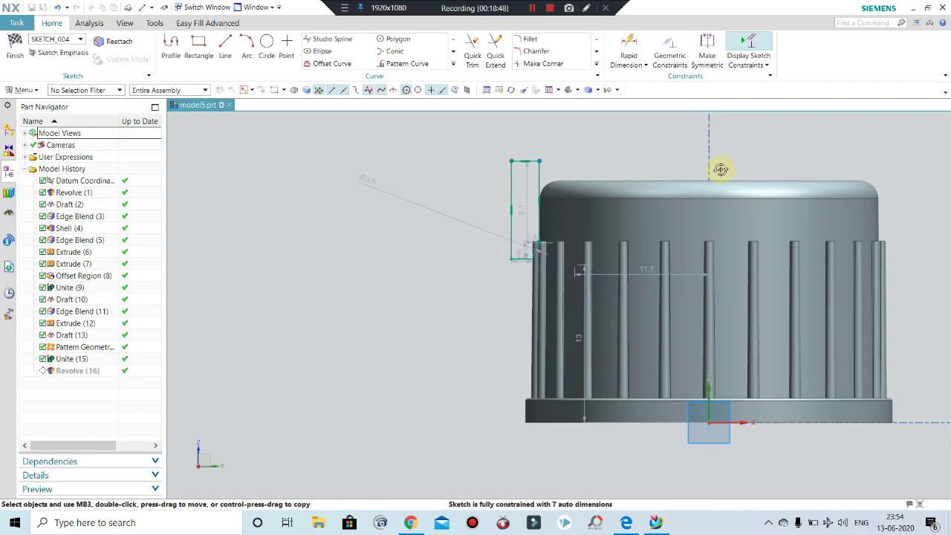
pyautogui.moveTo(720, 170); pyautogui.dragTo(590, 256, button='middle')
pyautogui.moveTo(505, 257)
pyautogui.mouseDown(button='middle')
pyautogui.moveTo(424, 213)
pyautogui.moveTo(293, 199)
pyautogui.mouseUp(button='middle')
pyautogui.scroll(3, 557, 209)
pyautogui.scroll(5, 532, 274)
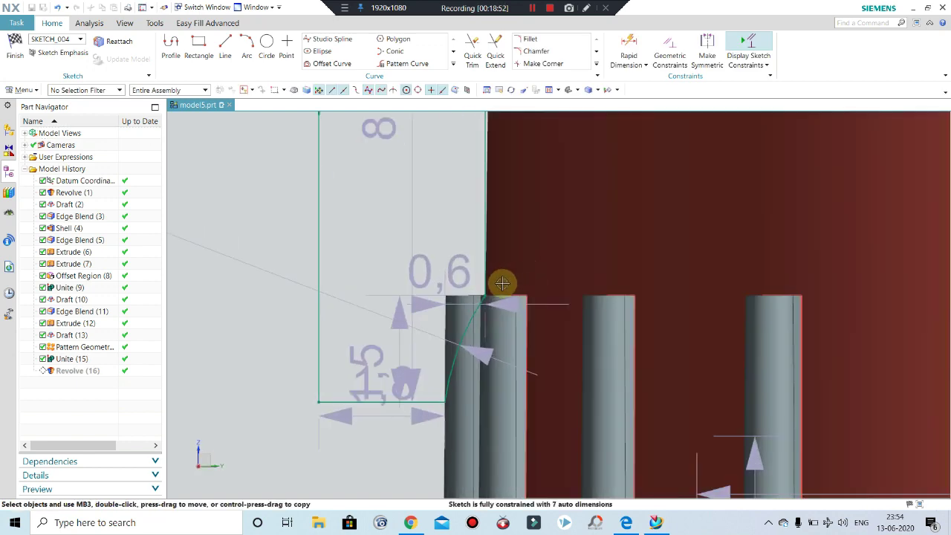
pyautogui.scroll(2, 501, 282)
pyautogui.scroll(2, 476, 307)
pyautogui.scroll(2, 471, 310)
pyautogui.scroll(2, 458, 295)
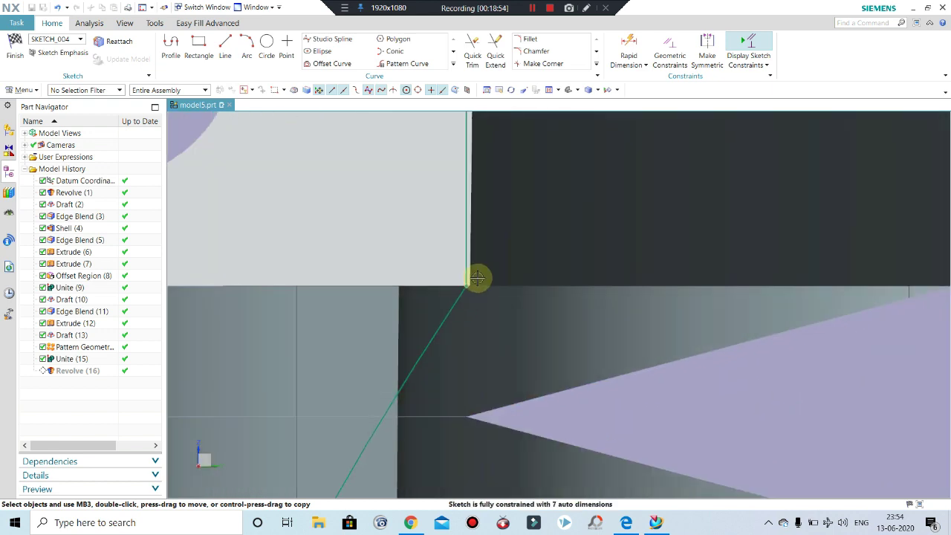
pyautogui.scroll(-2, 468, 287)
pyautogui.scroll(-2, 463, 265)
pyautogui.scroll(-1, 468, 296)
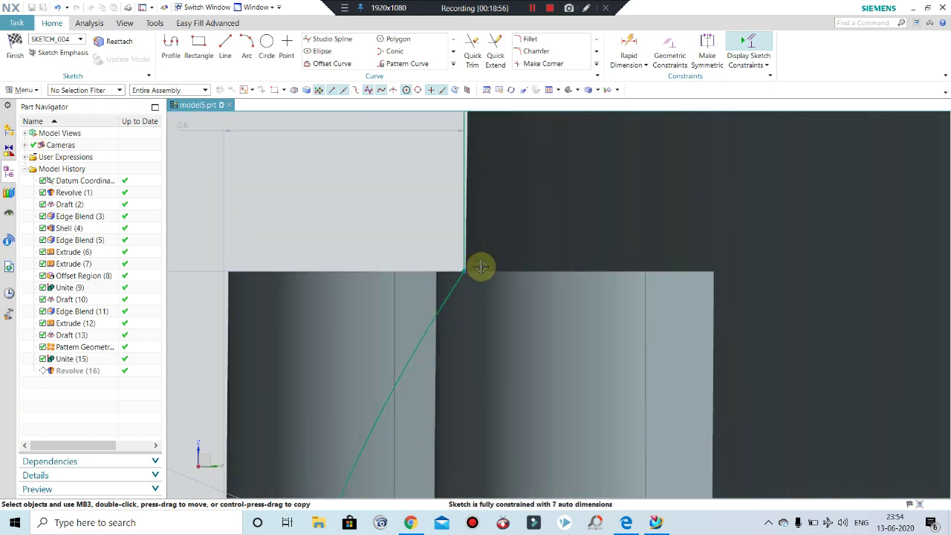
pyautogui.moveTo(481, 265); pyautogui.dragTo(459, 283, button='middle')
pyautogui.moveTo(449, 280); pyautogui.dragTo(454, 289, button='middle')
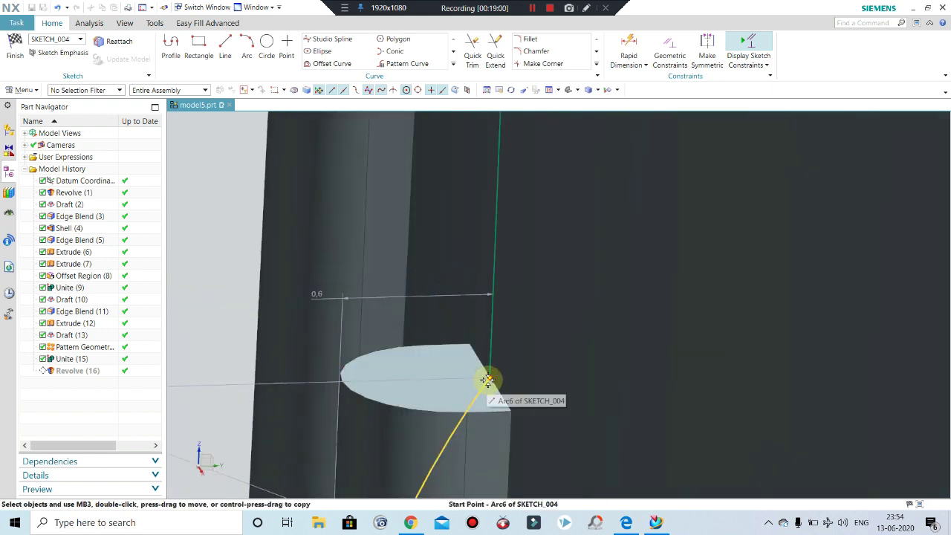
# Step: Make the slot profile's line endpoint coincident with the rib's arc edge, then finish the sketch
pyautogui.press('c')
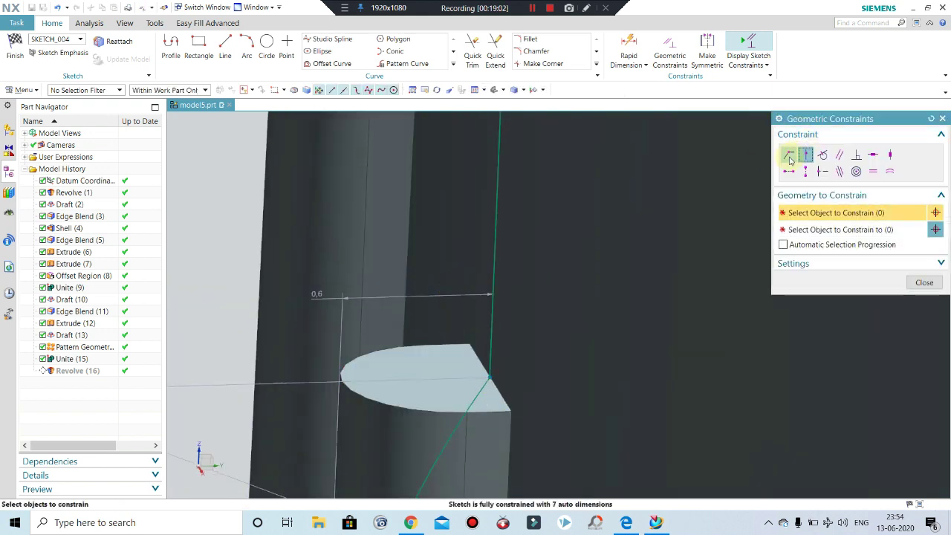
pyautogui.click(795, 231)
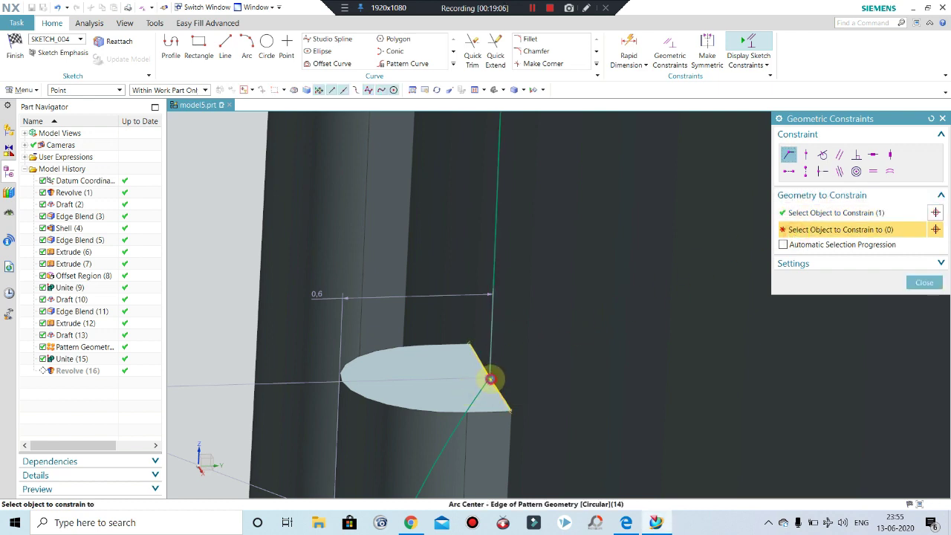
pyautogui.click(490, 380)
pyautogui.scroll(-2, 459, 273)
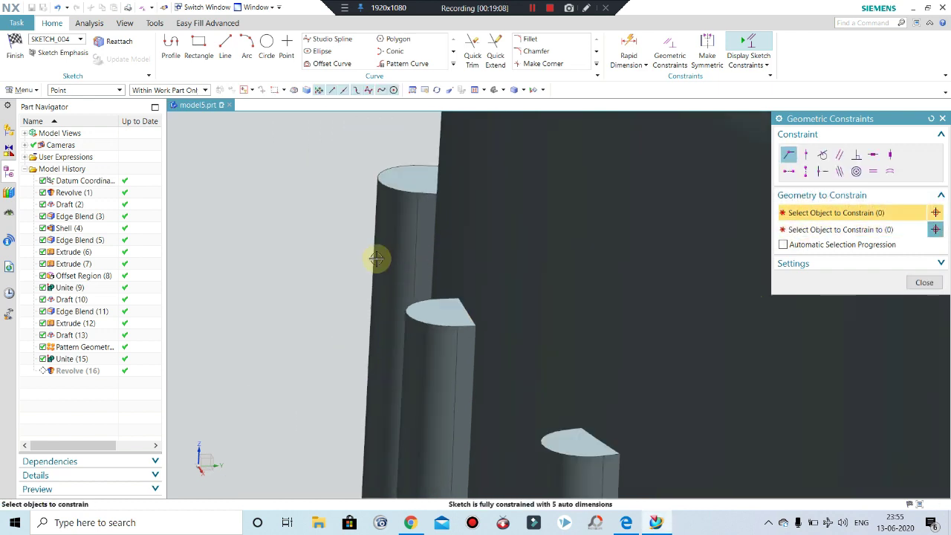
pyautogui.scroll(-2, 378, 257)
pyautogui.scroll(-2, 438, 259)
pyautogui.scroll(-2, 435, 259)
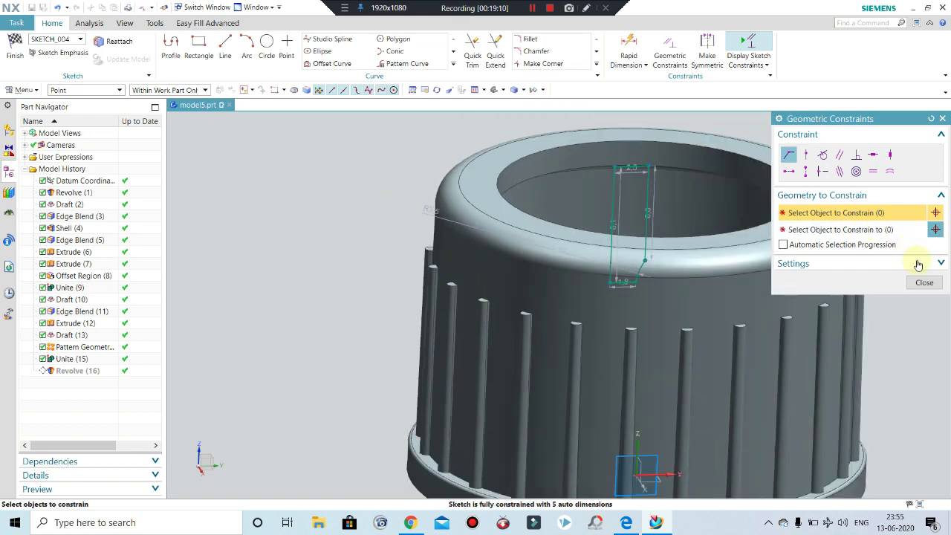
pyautogui.click(925, 283)
pyautogui.moveTo(601, 273); pyautogui.dragTo(586, 263, button='middle')
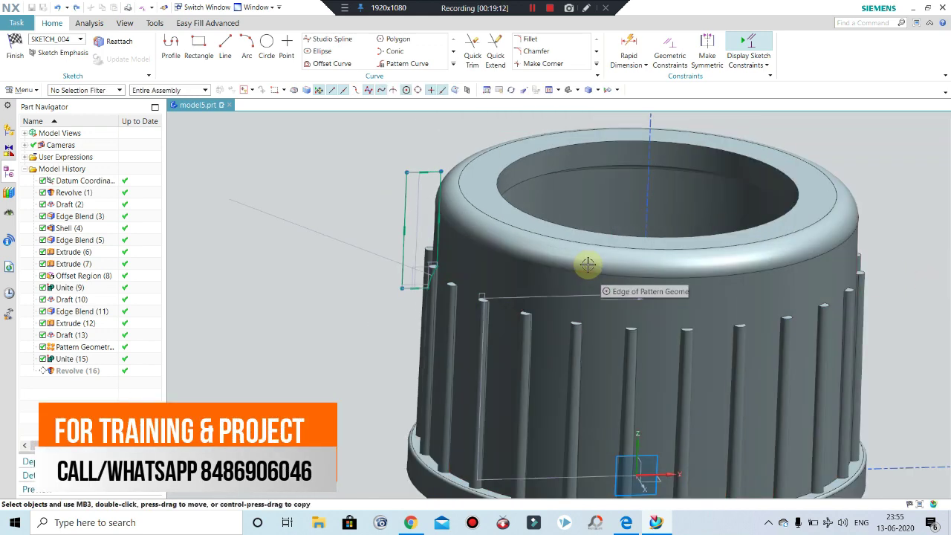
pyautogui.scroll(2, 453, 278)
pyautogui.scroll(-2, 424, 201)
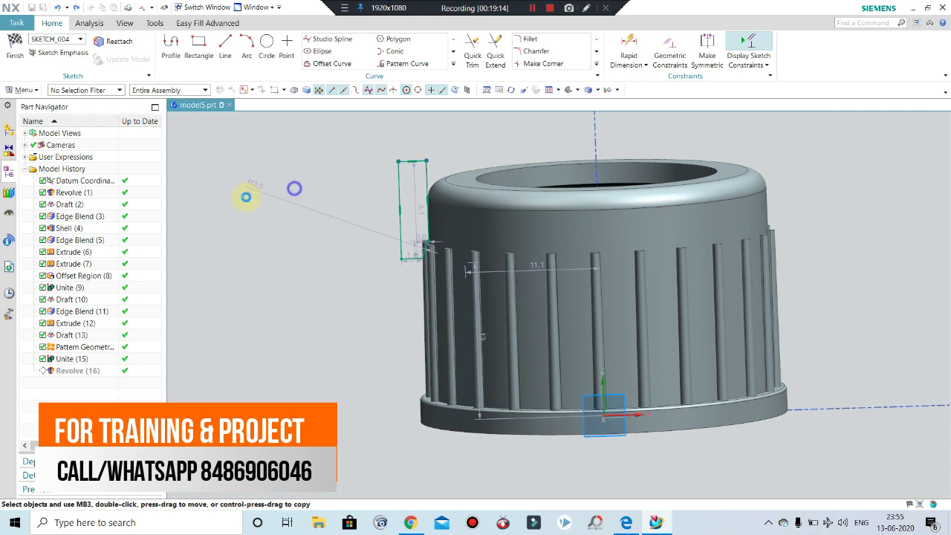
pyautogui.moveTo(246, 197); pyautogui.dragTo(240, 187, button='middle')
pyautogui.click(15, 39)
# Step: View the cap from above and clear the Revolve (16) feature selection
pyautogui.scroll(3, 371, 186)
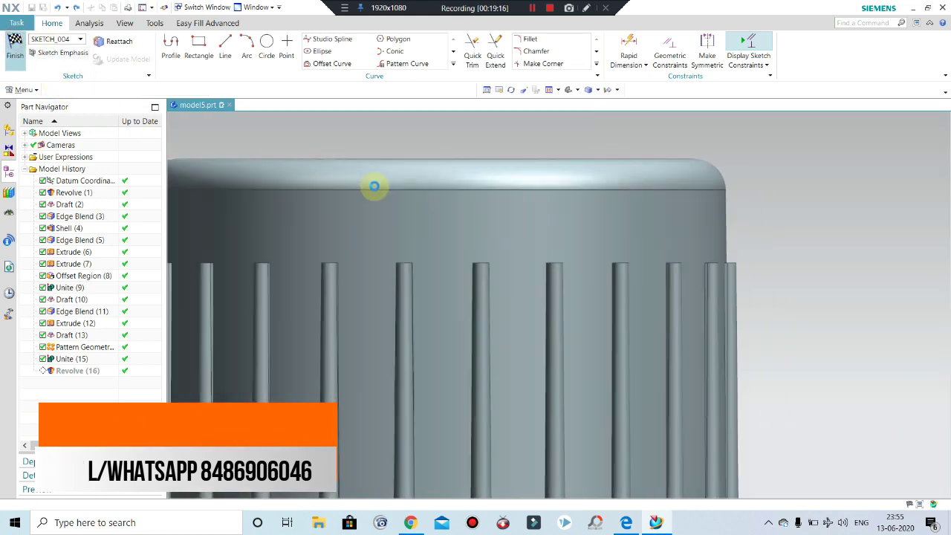
pyautogui.scroll(2, 488, 186)
pyautogui.scroll(-4, 395, 174)
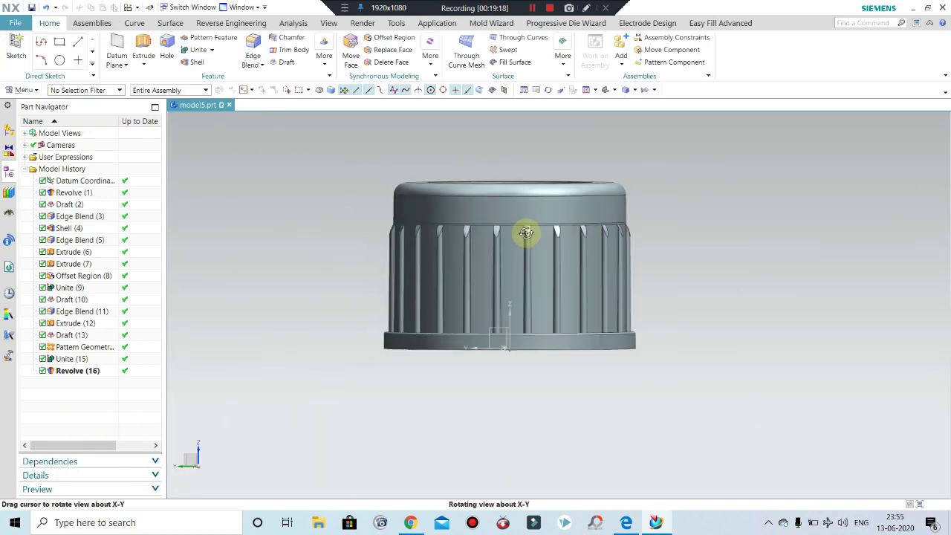
pyautogui.moveTo(490, 227)
pyautogui.mouseDown(button='middle')
pyautogui.moveTo(582, 235)
pyautogui.moveTo(570, 223)
pyautogui.moveTo(580, 221)
pyautogui.moveTo(388, 170)
pyautogui.mouseUp(button='middle')
pyautogui.scroll(3, 555, 231)
pyautogui.click(555, 231)
pyautogui.scroll(1, 555, 230)
pyautogui.press('Escape')
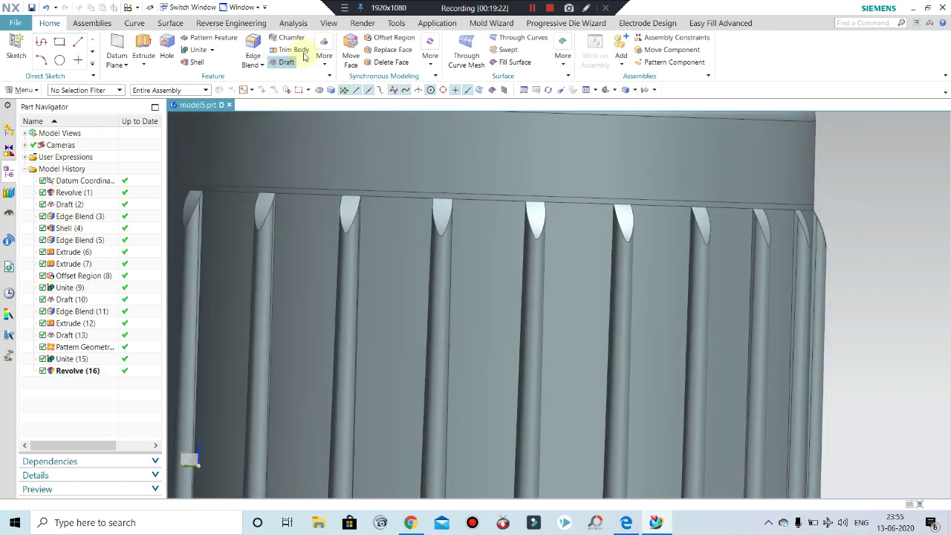
# Step: Delete the band face along the top of the ribbed wall
pyautogui.click(385, 63)
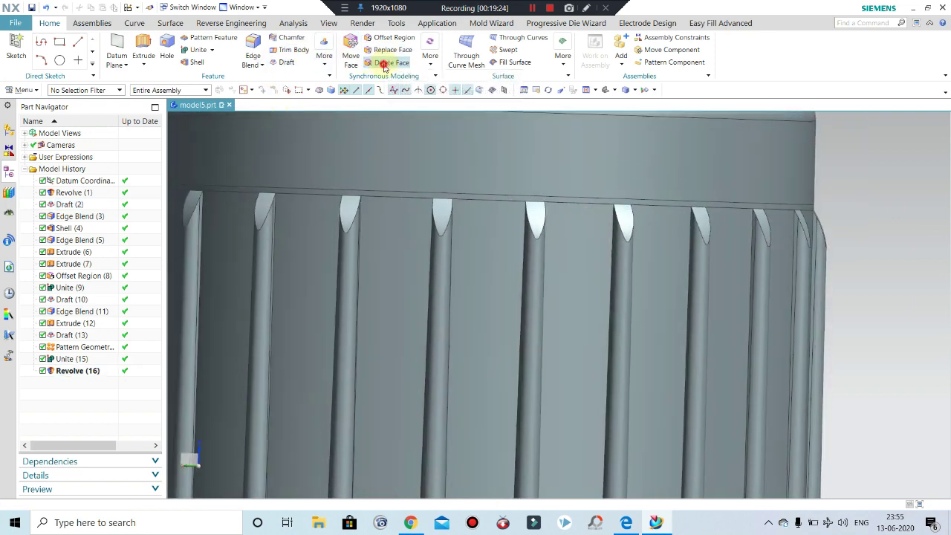
pyautogui.scroll(2, 380, 195)
pyautogui.click(381, 194)
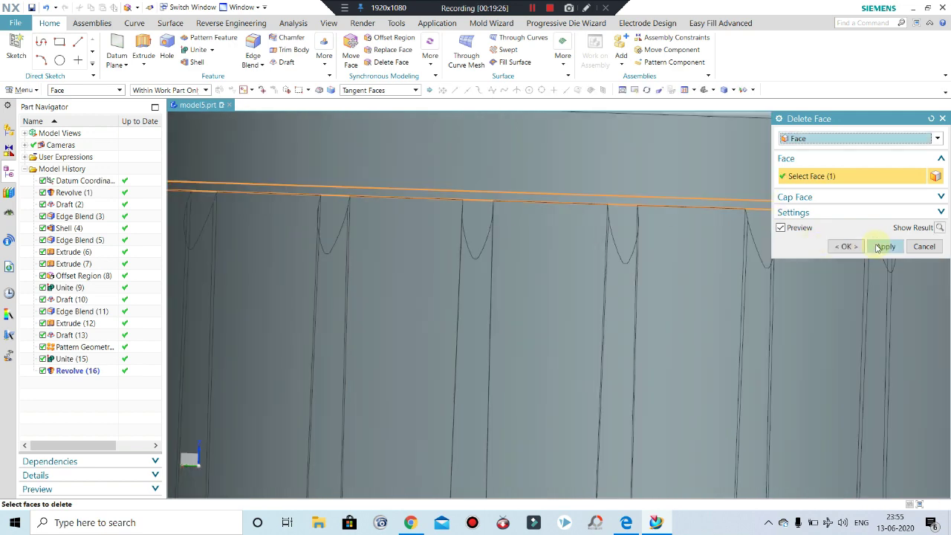
pyautogui.middleClick(587, 199)
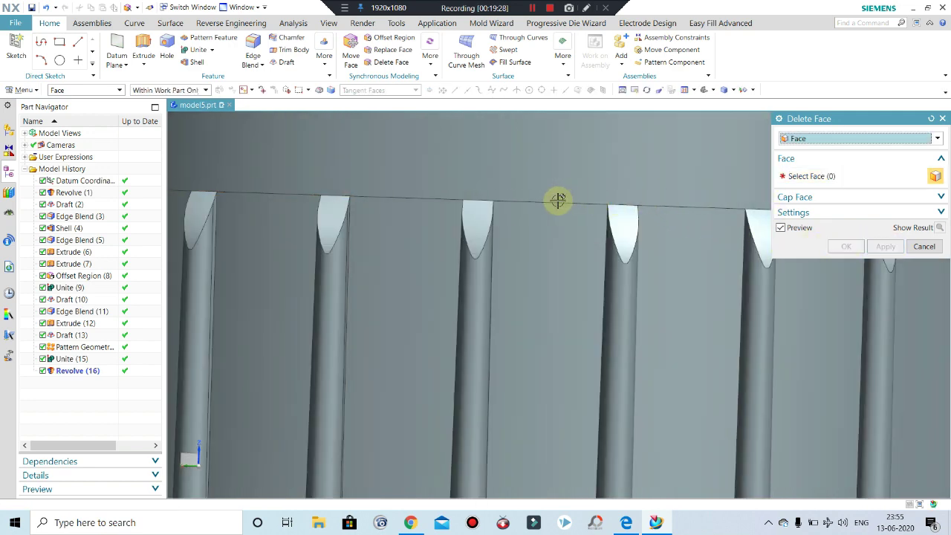
pyautogui.scroll(-3, 558, 198)
pyautogui.click(922, 246)
pyautogui.scroll(-2, 711, 221)
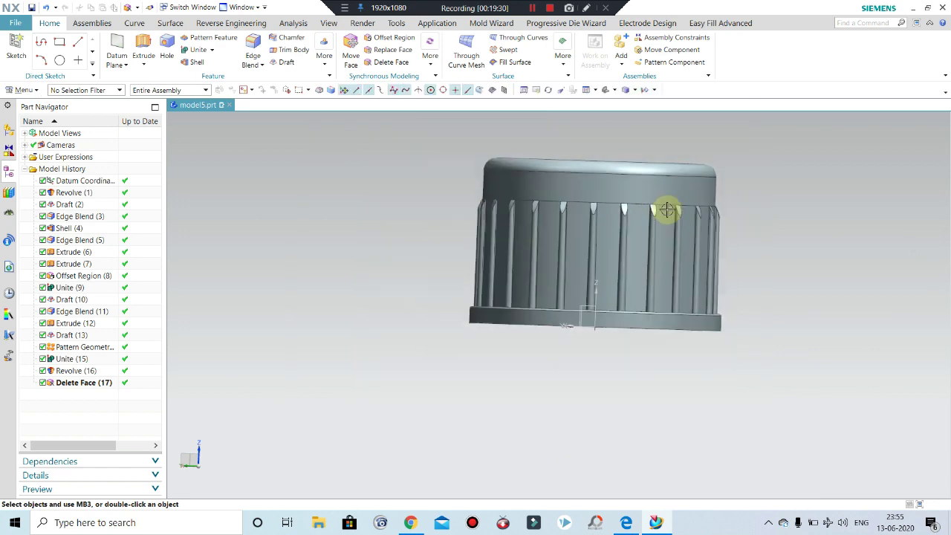
# Step: Inspect the cap from below, side and top, and start Replace Face on the wall
pyautogui.moveTo(664, 206); pyautogui.dragTo(703, 197, button='middle')
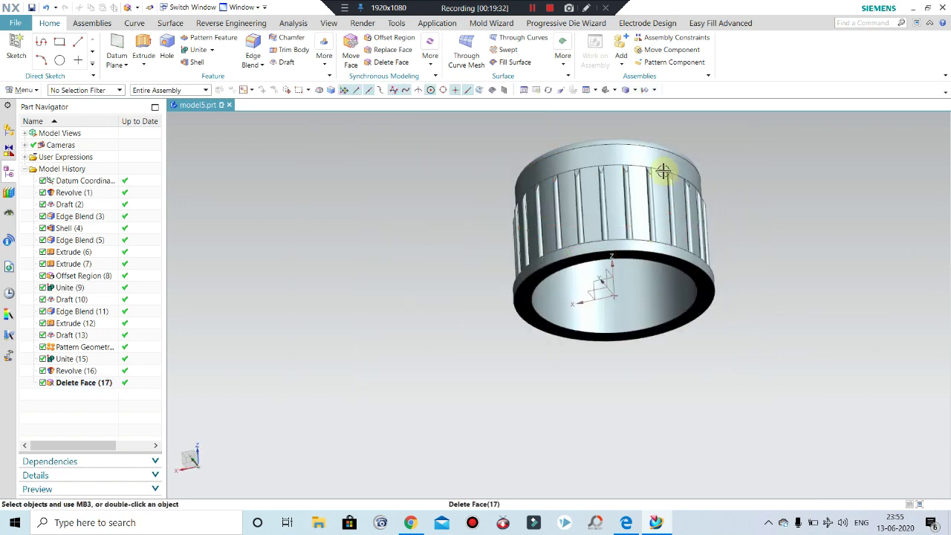
pyautogui.scroll(2, 663, 171)
pyautogui.moveTo(663, 173); pyautogui.dragTo(661, 176, button='middle')
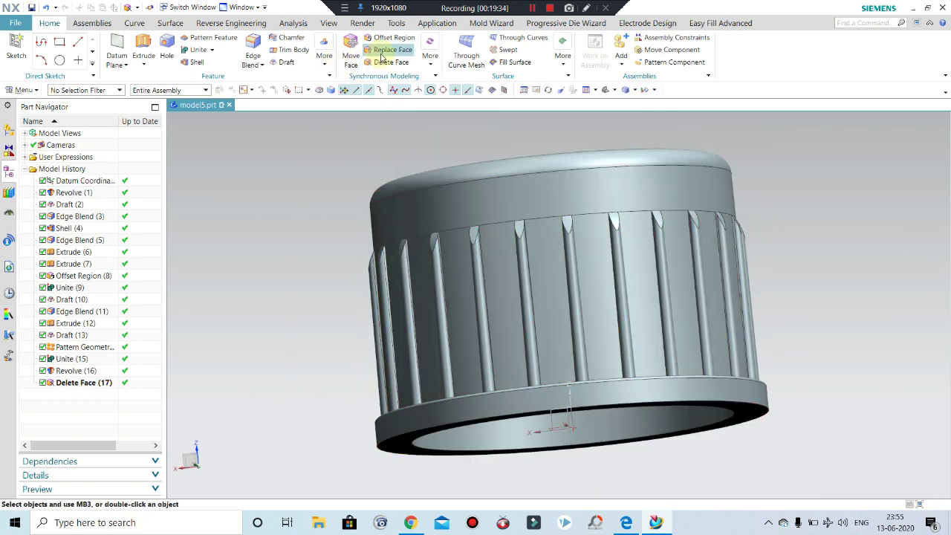
pyautogui.moveTo(474, 165); pyautogui.dragTo(511, 190, button='middle')
pyautogui.moveTo(717, 273)
pyautogui.mouseDown(button='middle')
pyautogui.moveTo(737, 215)
pyautogui.moveTo(679, 179)
pyautogui.moveTo(691, 251)
pyautogui.mouseUp(button='middle')
pyautogui.scroll(1, 775, 208)
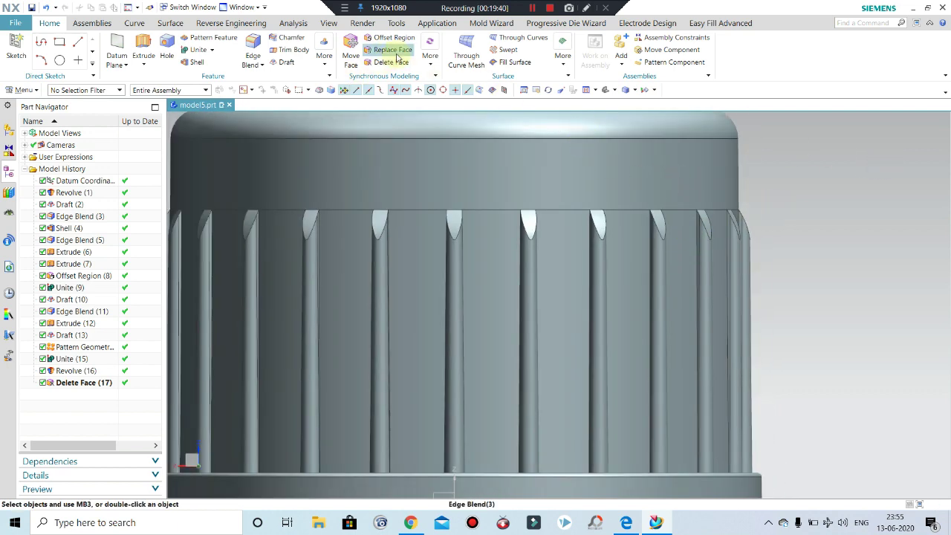
pyautogui.click(392, 50)
# Step: Replace one wall face between ribs with the upper cylindrical band at distance 0
pyautogui.click(473, 253)
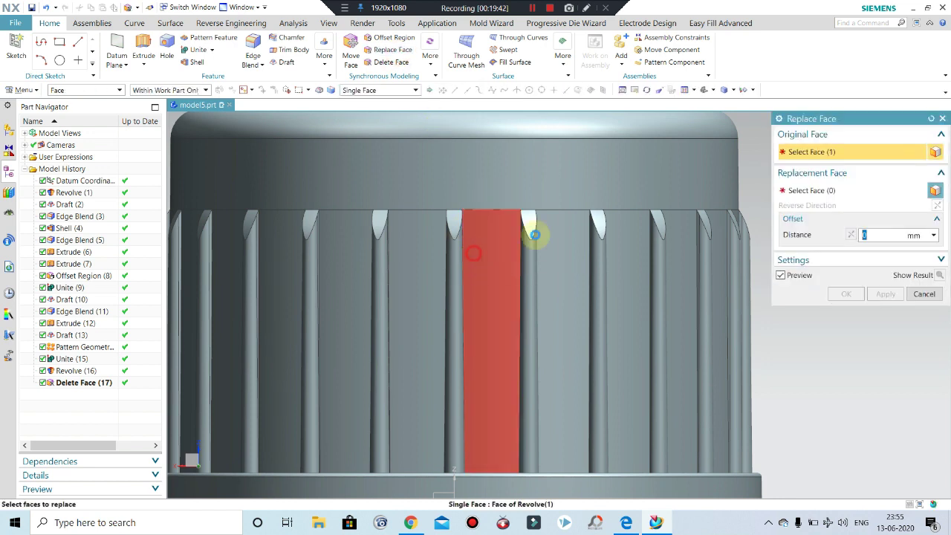
pyautogui.click(853, 191)
pyautogui.click(542, 231)
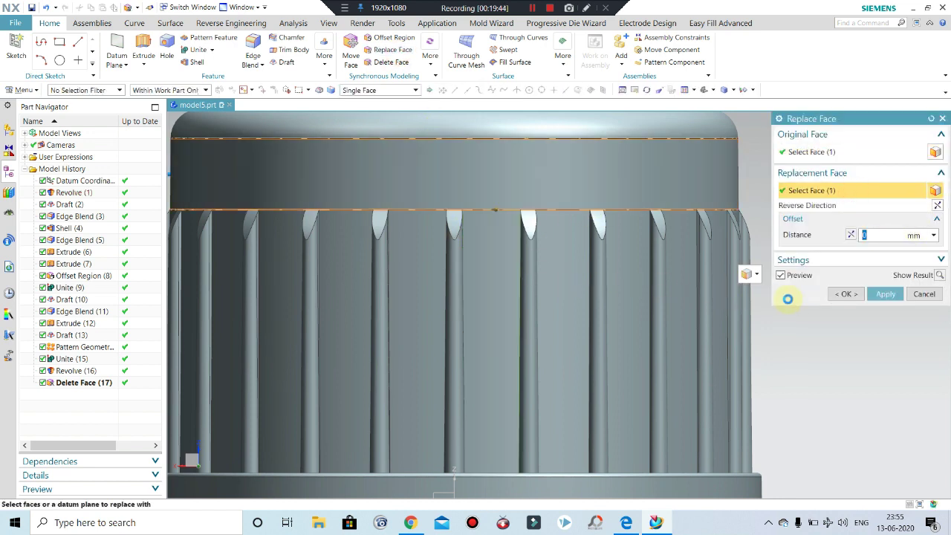
pyautogui.click(857, 294)
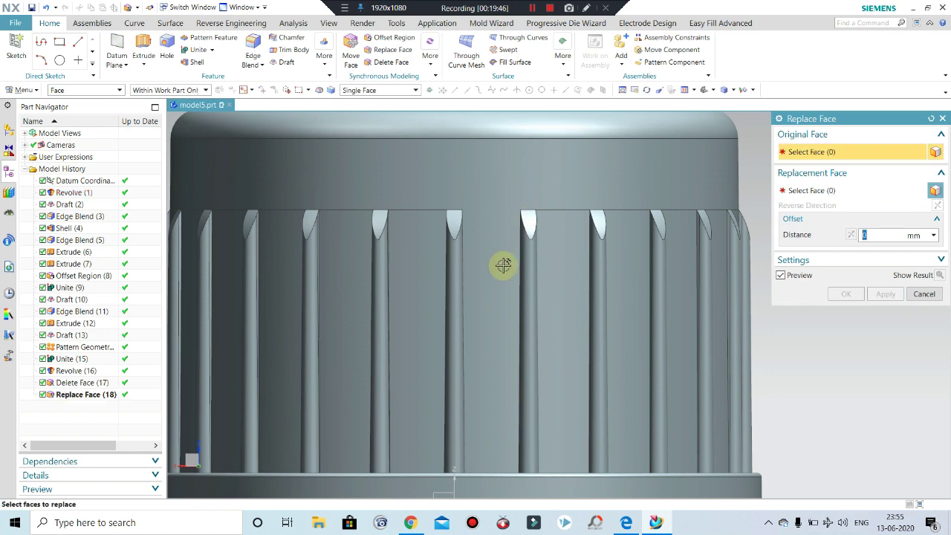
pyautogui.scroll(-2, 502, 255)
# Step: Replace three more wall faces between ribs with the upper cylindrical band
pyautogui.click(539, 260)
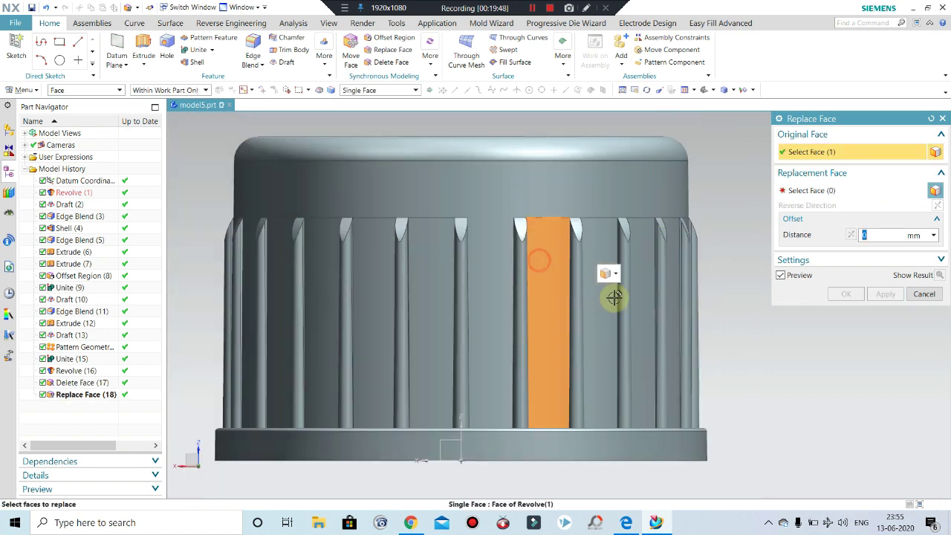
pyautogui.click(610, 314)
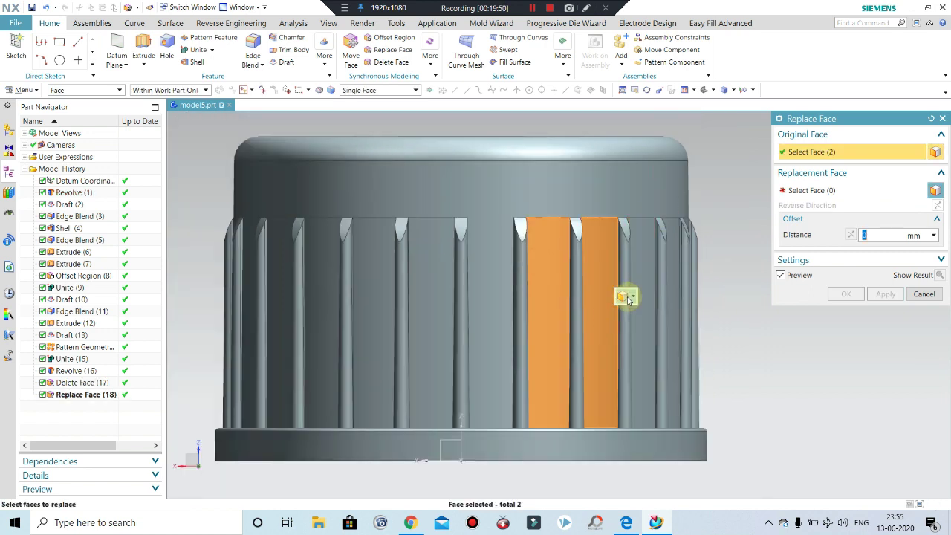
pyautogui.click(632, 297)
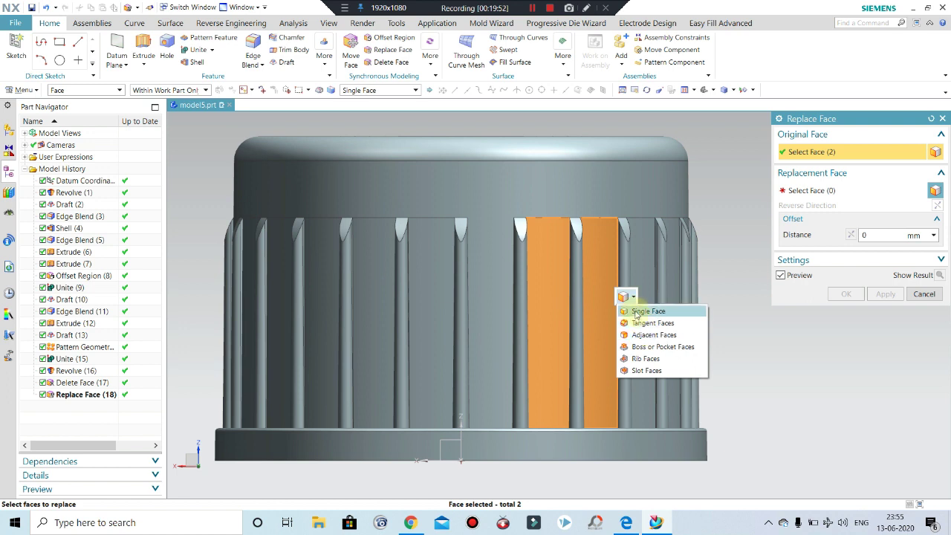
pyautogui.click(636, 311)
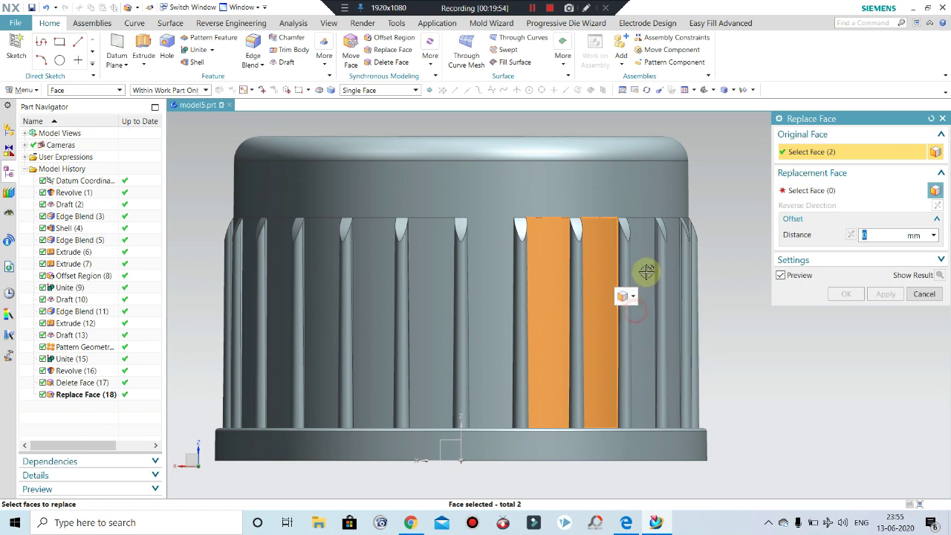
pyautogui.click(609, 319)
pyautogui.moveTo(610, 319); pyautogui.dragTo(573, 319, button='middle')
pyautogui.click(812, 190)
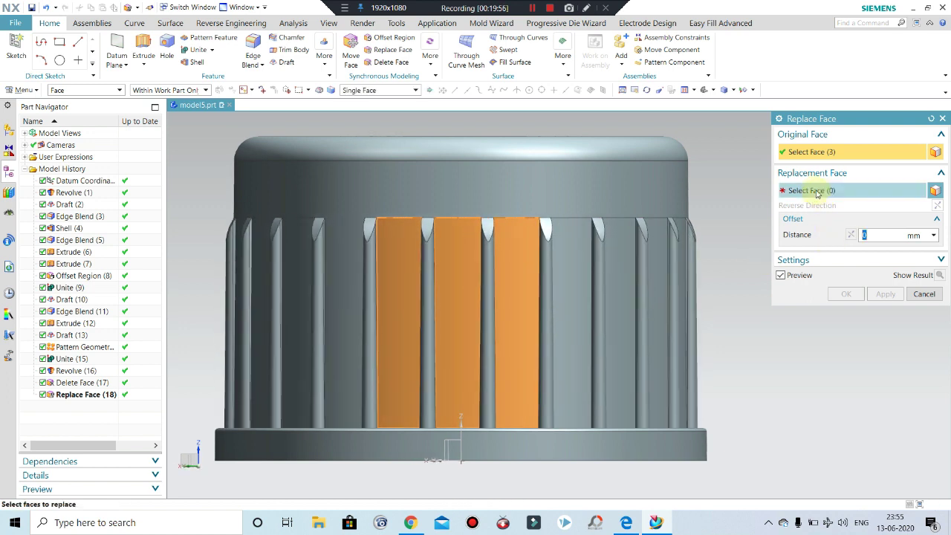
pyautogui.click(506, 197)
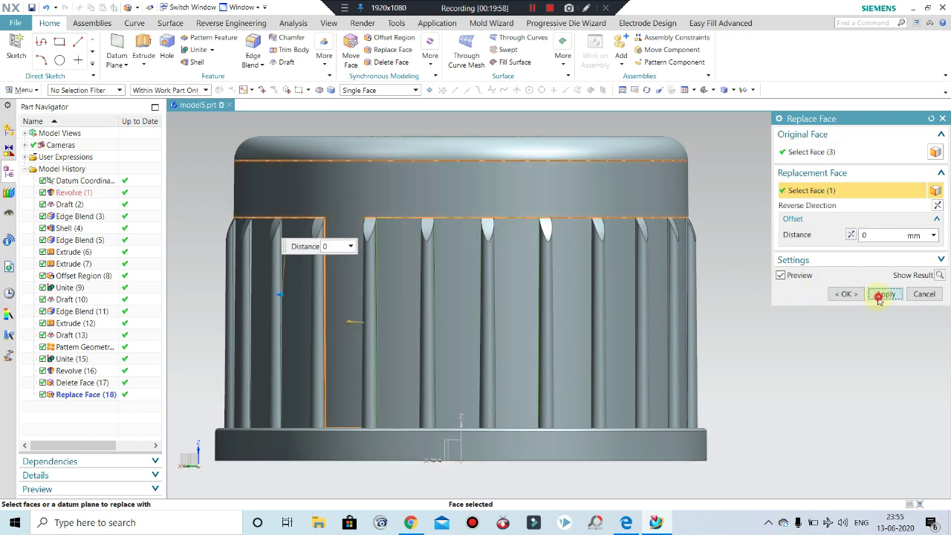
pyautogui.click(885, 294)
pyautogui.scroll(-3, 510, 229)
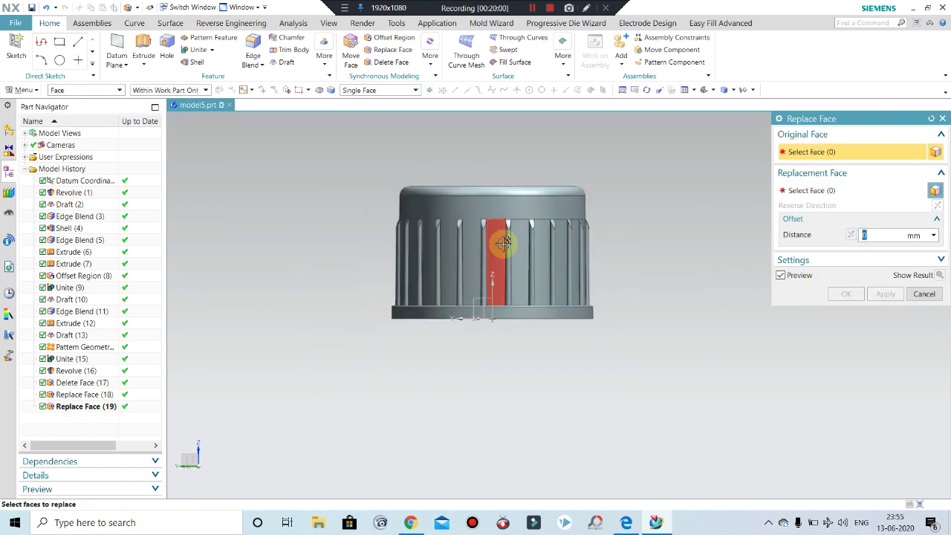
# Step: Select seven wall faces between ribs as original faces for replacement
pyautogui.scroll(2, 504, 242)
pyautogui.click(493, 237)
pyautogui.click(531, 238)
pyautogui.click(565, 255)
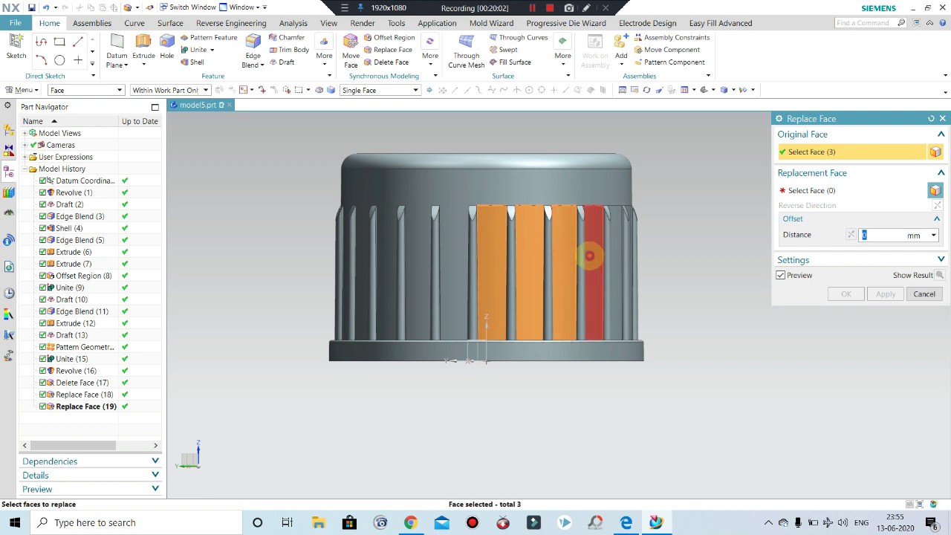
pyautogui.click(589, 255)
pyautogui.moveTo(541, 297); pyautogui.dragTo(519, 298, button='middle')
pyautogui.click(546, 236)
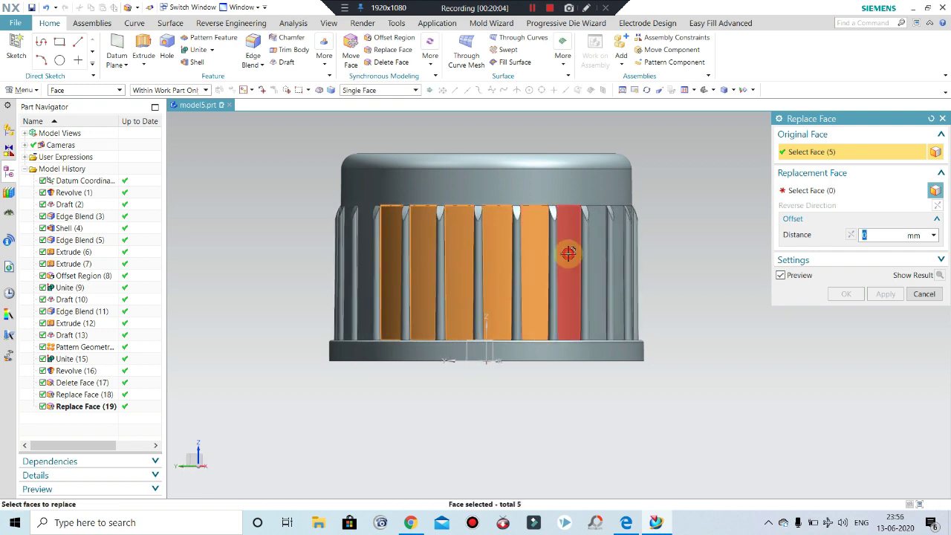
pyautogui.click(564, 248)
pyautogui.click(595, 266)
# Step: Add four more rib-gap faces and replace them all with the upper band
pyautogui.moveTo(592, 293); pyautogui.dragTo(569, 291, button='middle')
pyautogui.click(559, 237)
pyautogui.click(604, 249)
pyautogui.click(619, 270)
pyautogui.click(565, 235)
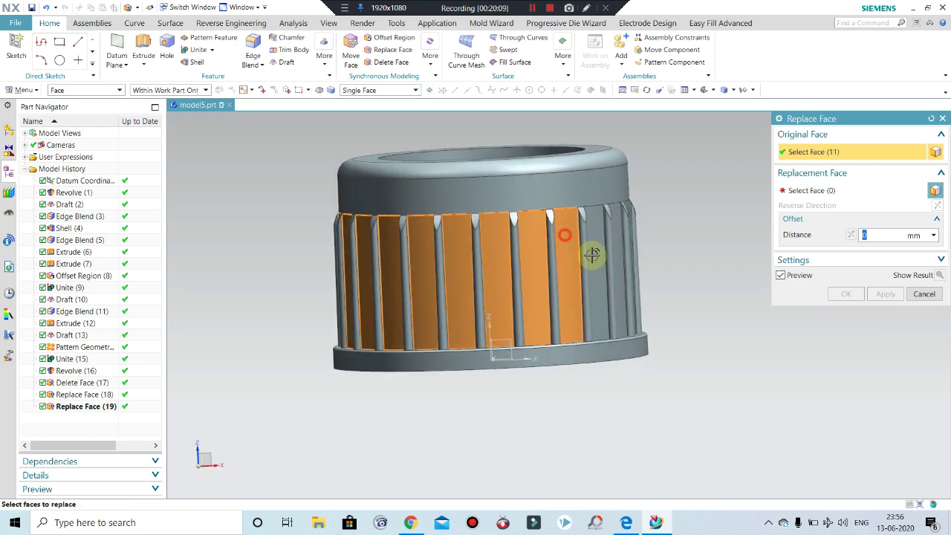
pyautogui.click(831, 195)
pyautogui.click(680, 240)
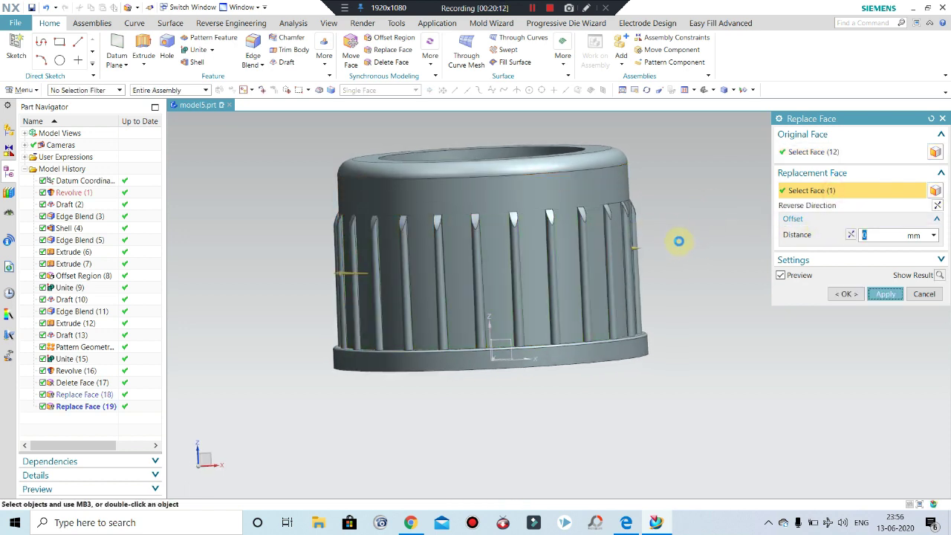
pyautogui.middleClick(679, 241)
# Step: Replace the next remaining faces between ribs with the upper cylindrical band
pyautogui.moveTo(667, 238); pyautogui.dragTo(562, 236, button='middle')
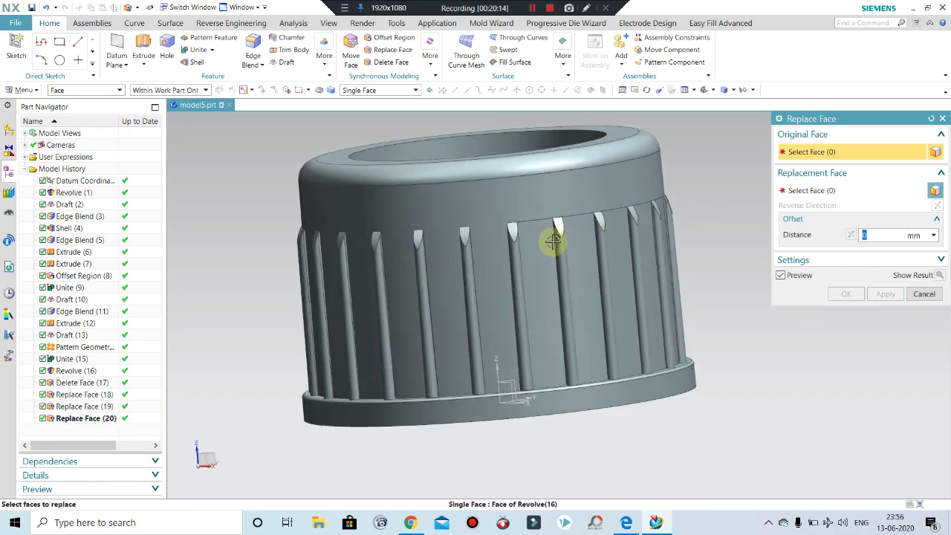
pyautogui.click(541, 250)
pyautogui.click(626, 268)
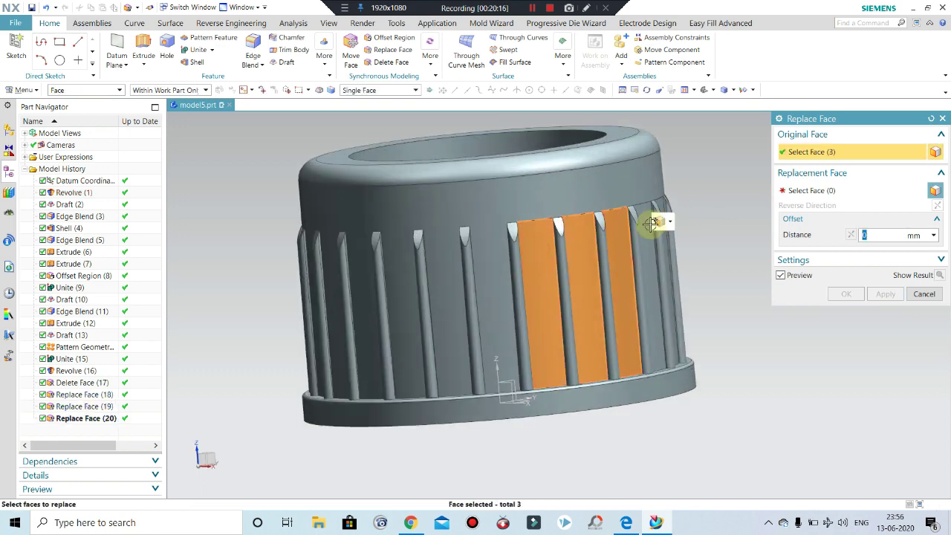
pyautogui.moveTo(631, 277)
pyautogui.mouseDown(button='middle')
pyautogui.moveTo(569, 303)
pyautogui.moveTo(566, 270)
pyautogui.mouseUp(button='middle')
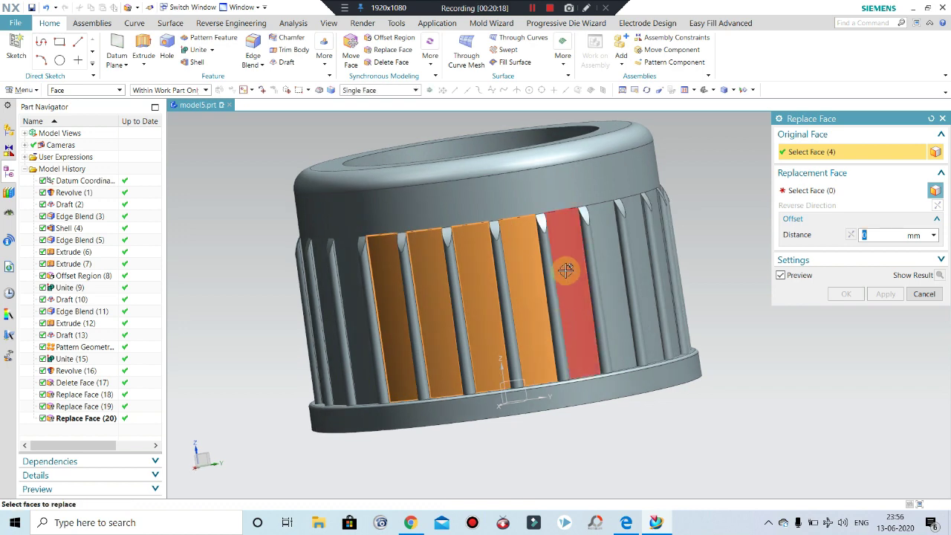
pyautogui.click(643, 236)
pyautogui.click(811, 190)
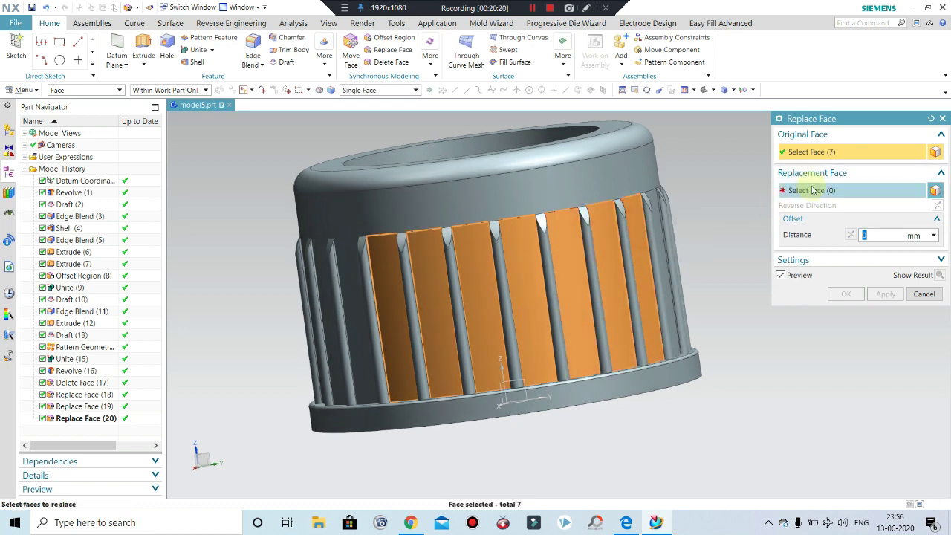
pyautogui.click(587, 191)
pyautogui.middleClick(530, 232)
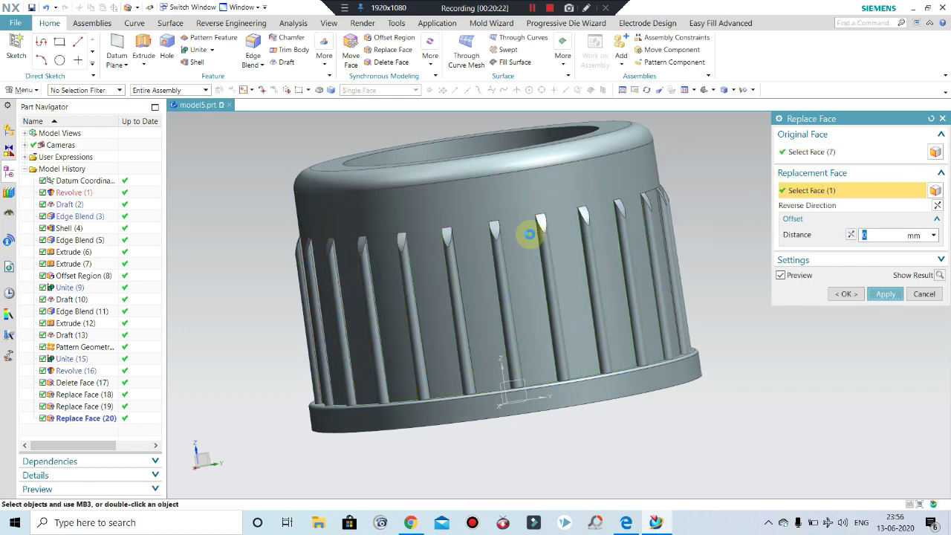
# Step: Replace the last face between ribs with the upper band and close Replace Face
pyautogui.moveTo(531, 230)
pyautogui.mouseDown(button='middle')
pyautogui.moveTo(481, 241)
pyautogui.moveTo(471, 265)
pyautogui.mouseUp(button='middle')
pyautogui.scroll(3, 461, 235)
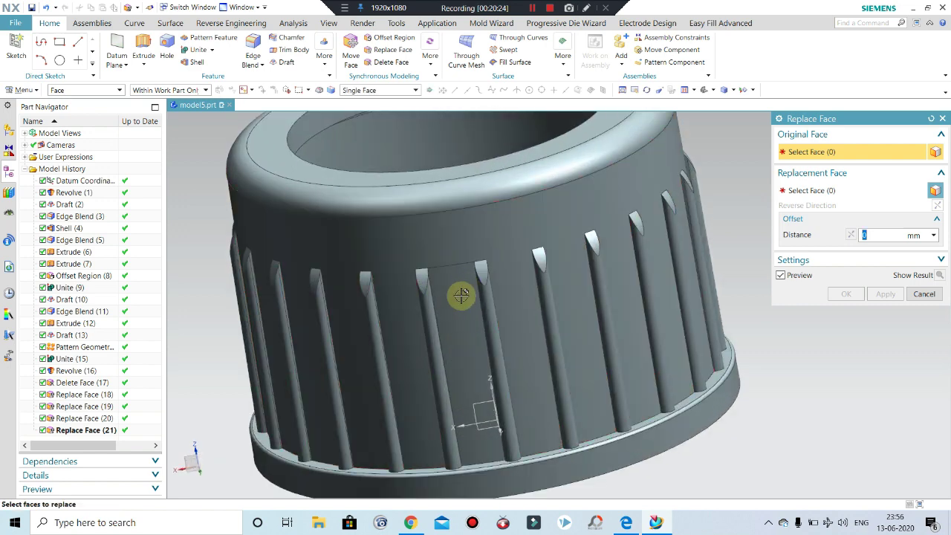
pyautogui.click(468, 243)
pyautogui.click(614, 264)
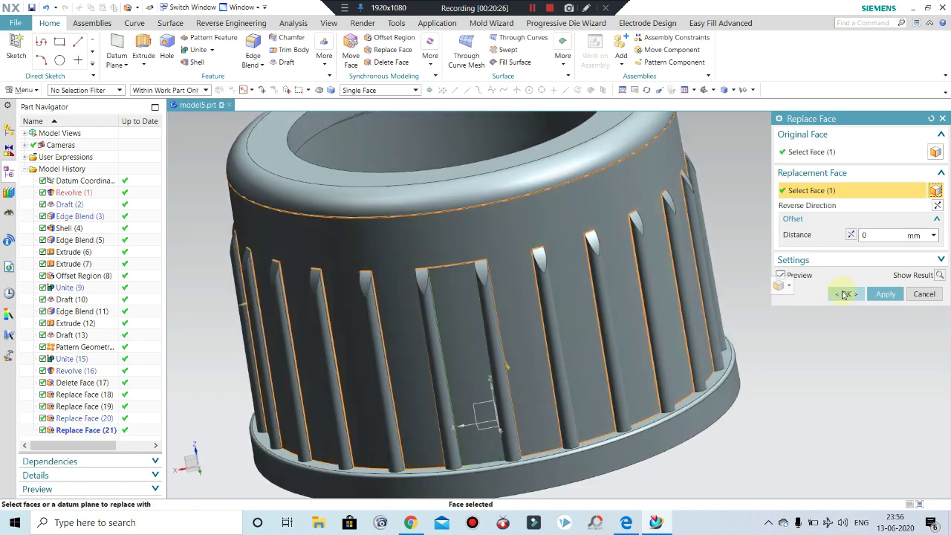
pyautogui.click(846, 294)
pyautogui.scroll(-2, 548, 259)
# Step: Orbit and zoom to check the flush top ring from above and in 3-D
pyautogui.moveTo(548, 259)
pyautogui.mouseDown(button='middle')
pyautogui.moveTo(652, 227)
pyautogui.moveTo(675, 314)
pyautogui.moveTo(617, 297)
pyautogui.moveTo(601, 278)
pyautogui.mouseUp(button='middle')
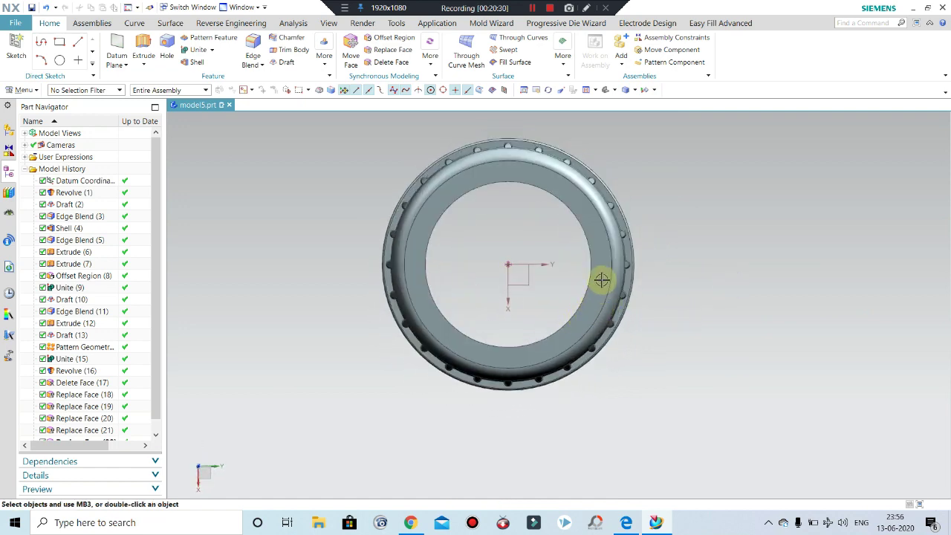
pyautogui.scroll(5, 601, 278)
pyautogui.moveTo(652, 183); pyautogui.dragTo(673, 155, button='middle')
pyautogui.scroll(-2, 671, 155)
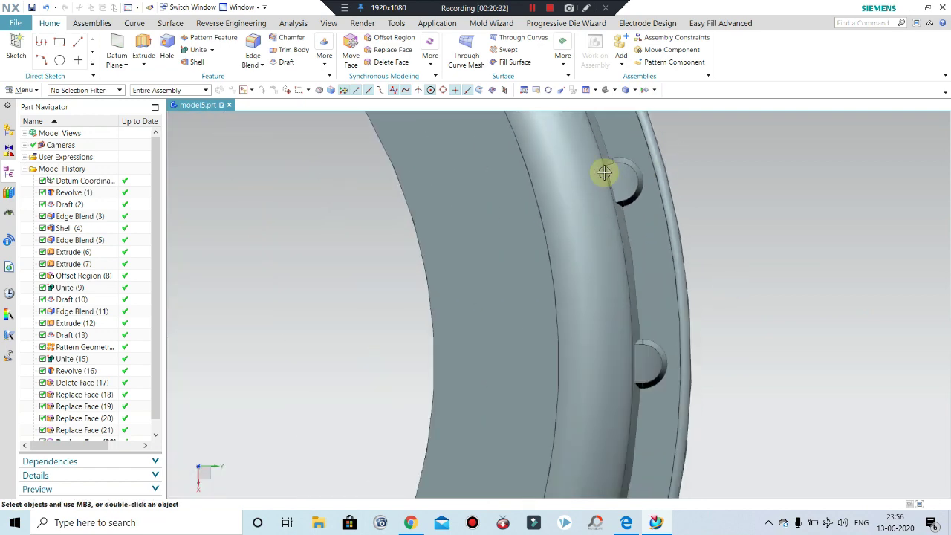
pyautogui.scroll(-2, 603, 171)
pyautogui.scroll(-2, 647, 187)
pyautogui.scroll(-3, 612, 236)
pyautogui.moveTo(586, 265)
pyautogui.mouseDown(button='middle')
pyautogui.moveTo(586, 206)
pyautogui.moveTo(471, 263)
pyautogui.mouseUp(button='middle')
pyautogui.scroll(4, 409, 280)
pyautogui.scroll(2, 409, 280)
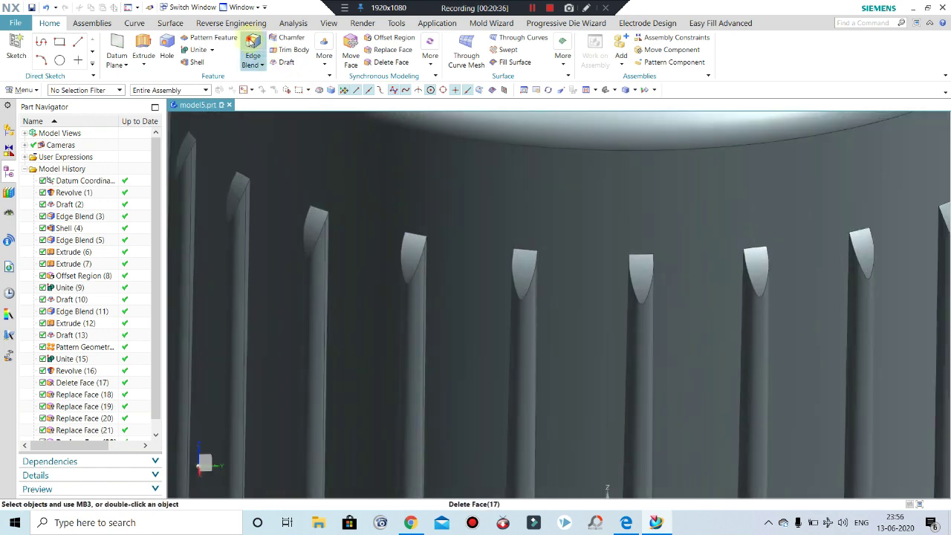
# Step: Blend the first rib tip edge with a 0.2 mm edge blend
pyautogui.press('b')
pyautogui.scroll(2, 409, 271)
pyautogui.click(409, 274)
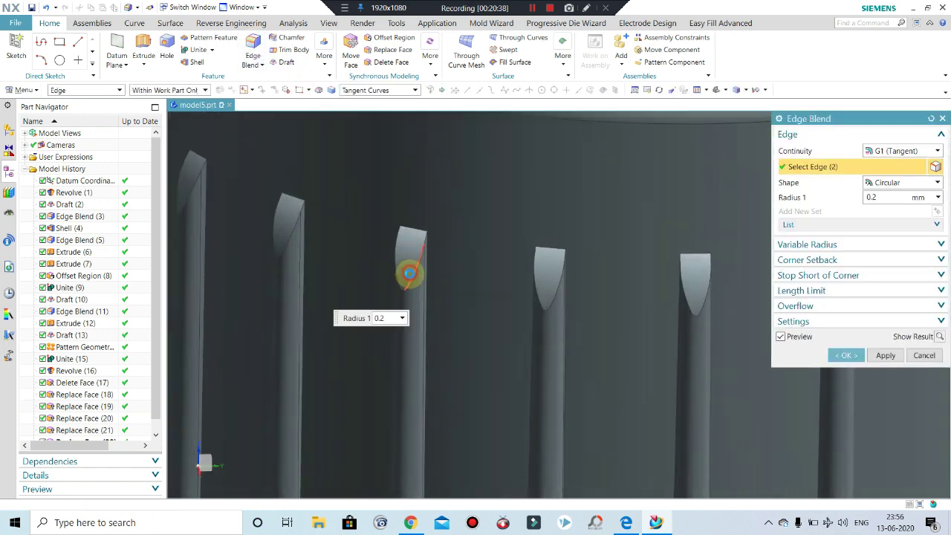
pyautogui.scroll(3, 399, 272)
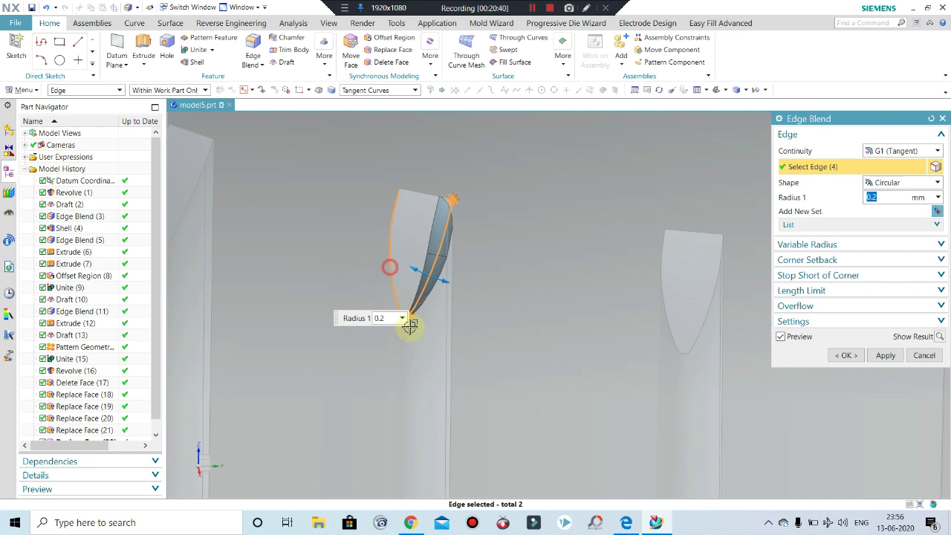
pyautogui.scroll(2, 419, 333)
pyautogui.scroll(2, 416, 310)
pyautogui.scroll(2, 395, 329)
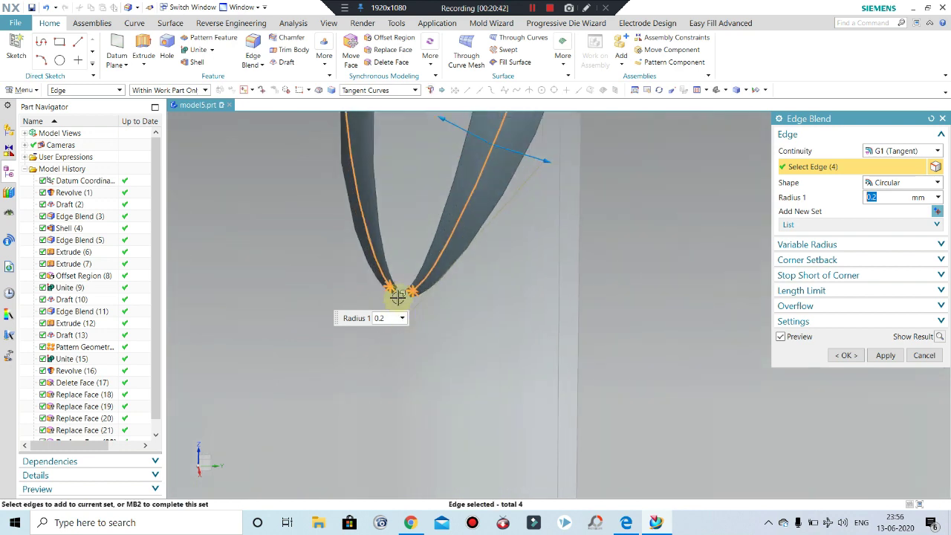
pyautogui.click(886, 355)
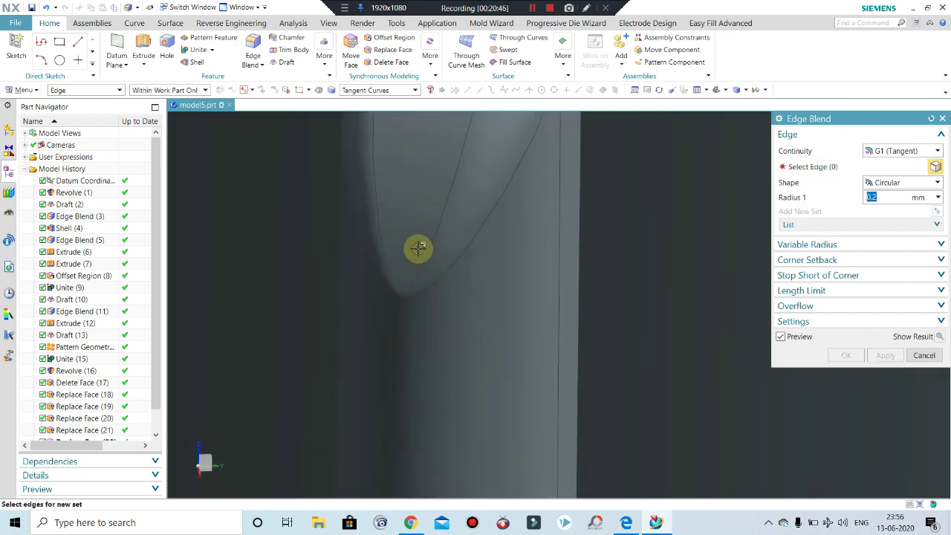
# Step: Select both tip edges of the next rib for the 0.2 mm blend
pyautogui.scroll(-1, 416, 248)
pyautogui.scroll(-1, 403, 244)
pyautogui.scroll(-1, 365, 245)
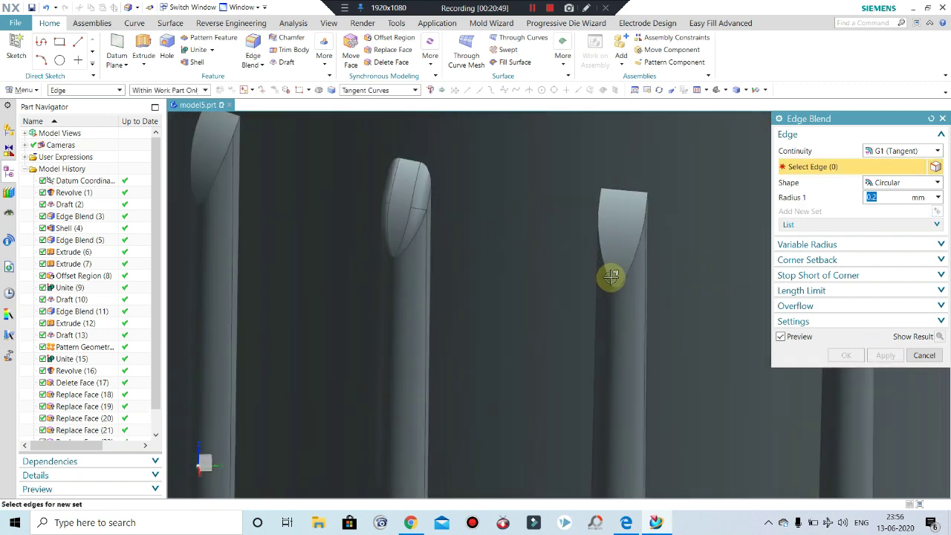
pyautogui.scroll(1, 610, 276)
pyautogui.scroll(1, 594, 272)
pyautogui.scroll(1, 595, 240)
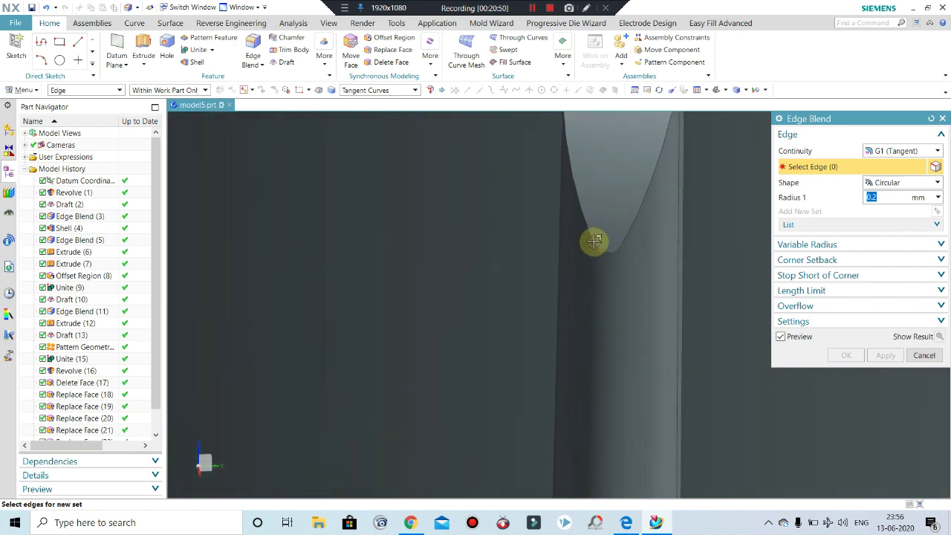
pyautogui.click(598, 243)
pyautogui.click(609, 255)
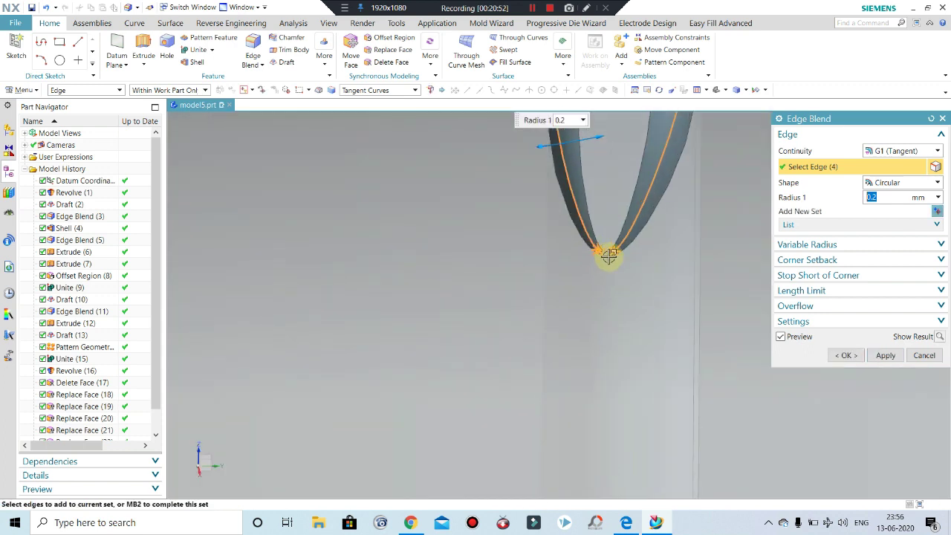
# Step: Add four more rib tip edges and apply the 0.2 mm blend to them all
pyautogui.scroll(-3, 359, 287)
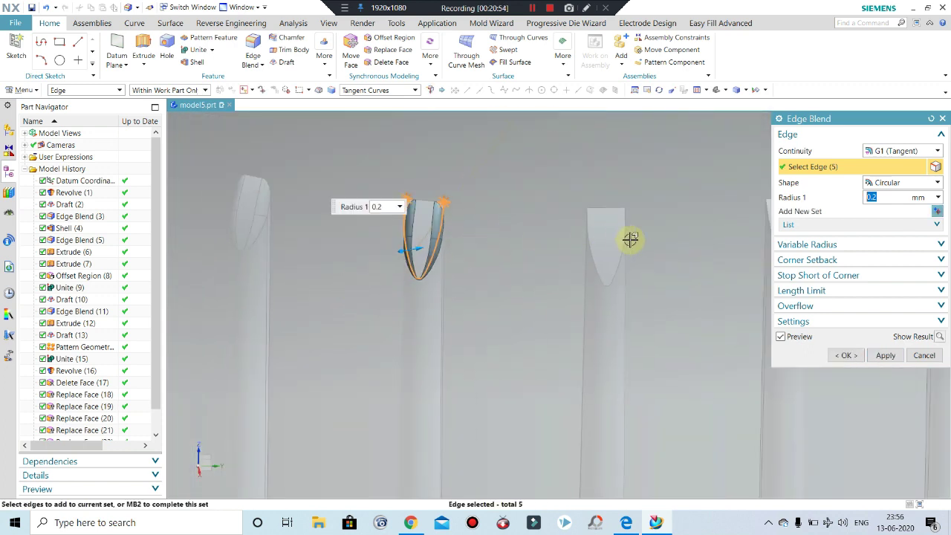
pyautogui.scroll(2, 631, 240)
pyautogui.click(602, 289)
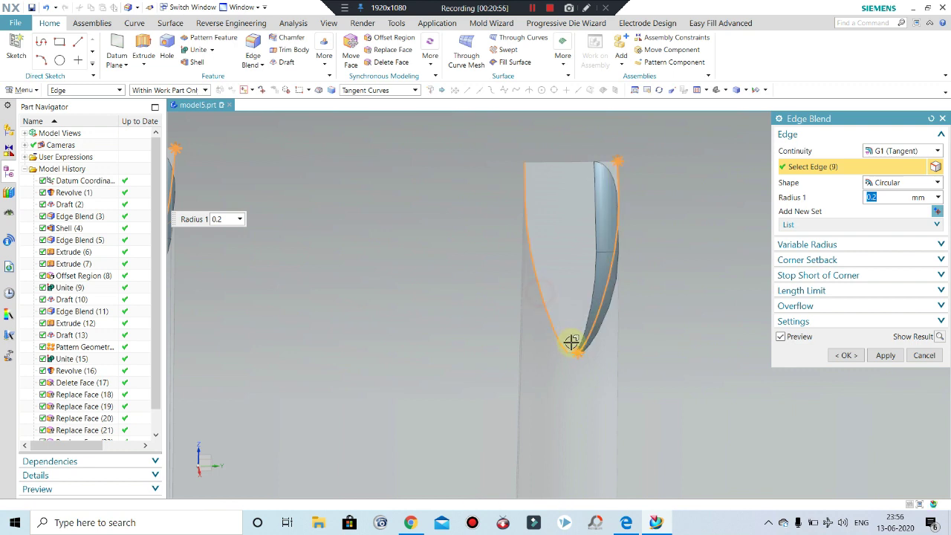
pyautogui.scroll(-3, 379, 286)
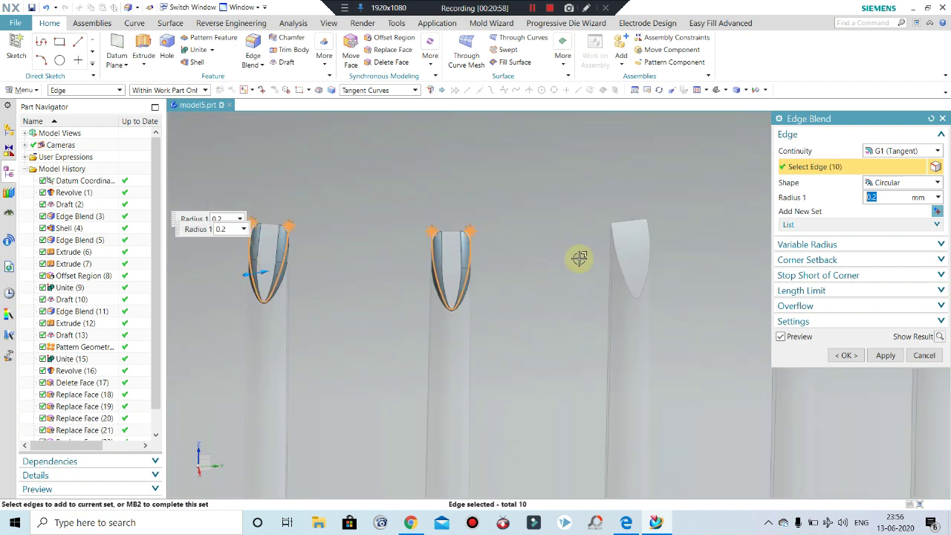
pyautogui.scroll(2, 626, 277)
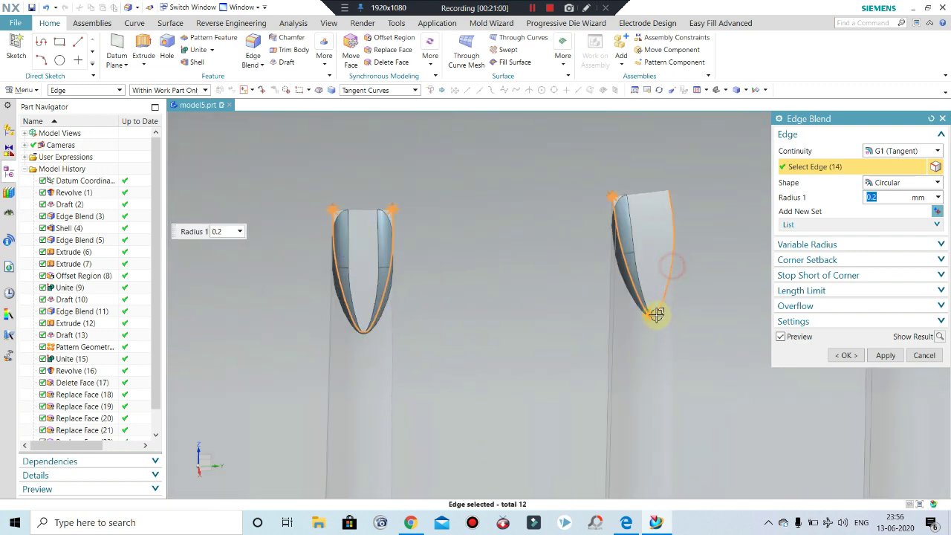
pyautogui.scroll(-3, 509, 274)
pyautogui.scroll(2, 663, 255)
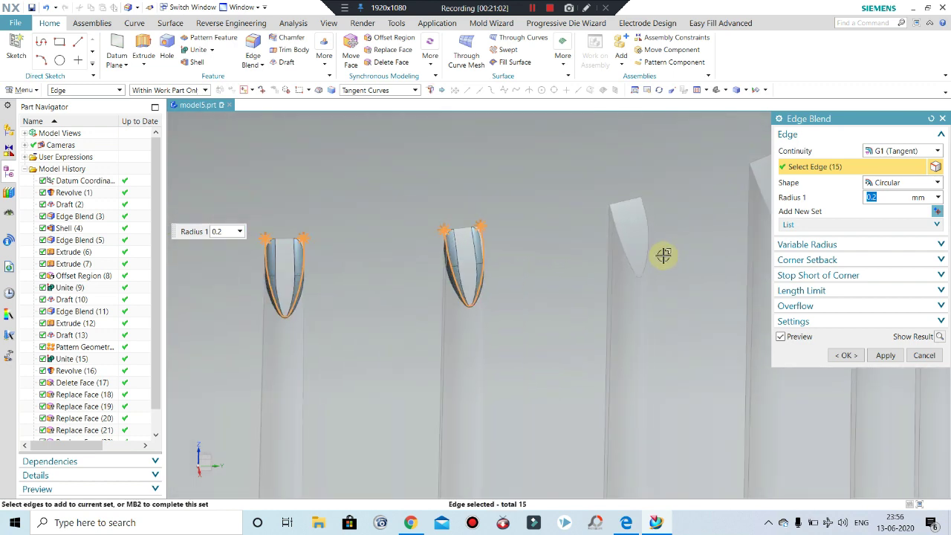
pyautogui.scroll(4, 639, 265)
pyautogui.click(614, 312)
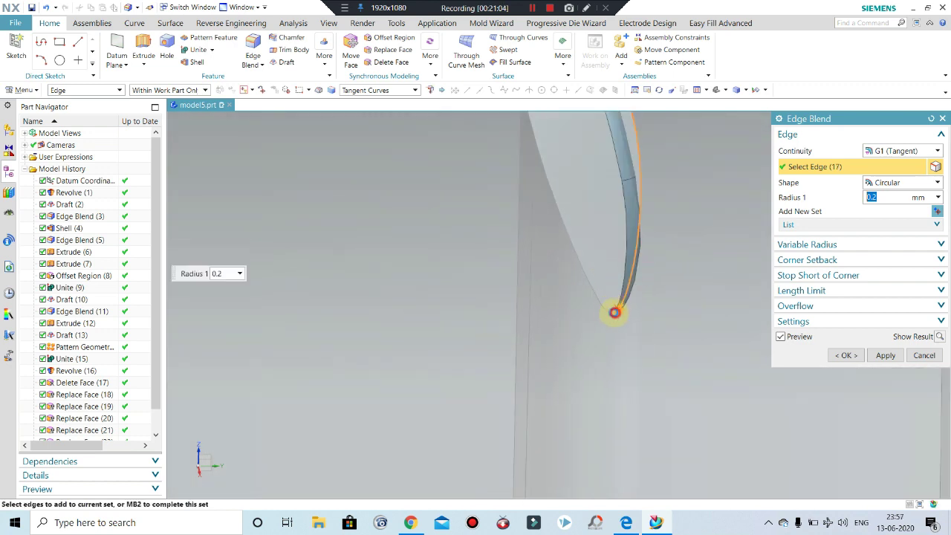
pyautogui.click(588, 283)
pyautogui.scroll(-3, 473, 252)
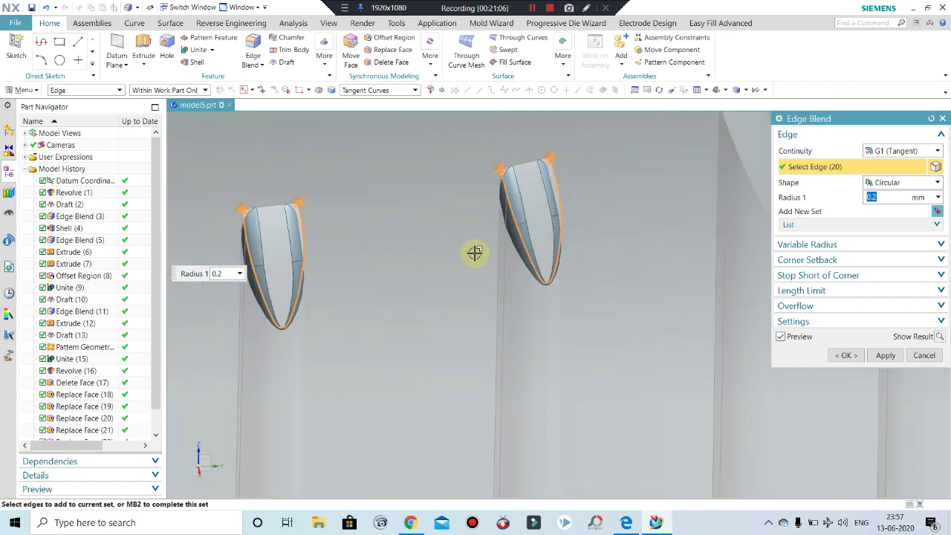
pyautogui.scroll(2, 674, 216)
pyautogui.click(715, 158)
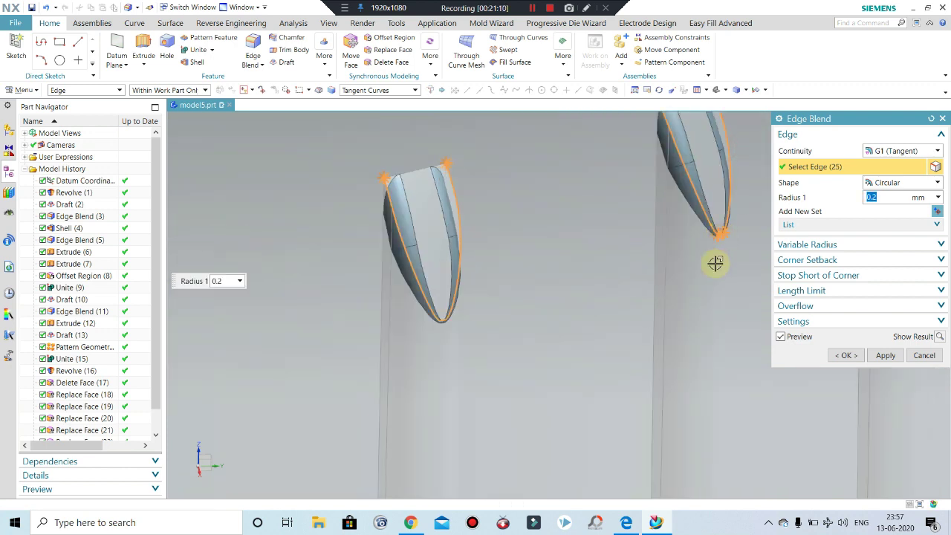
pyautogui.click(886, 356)
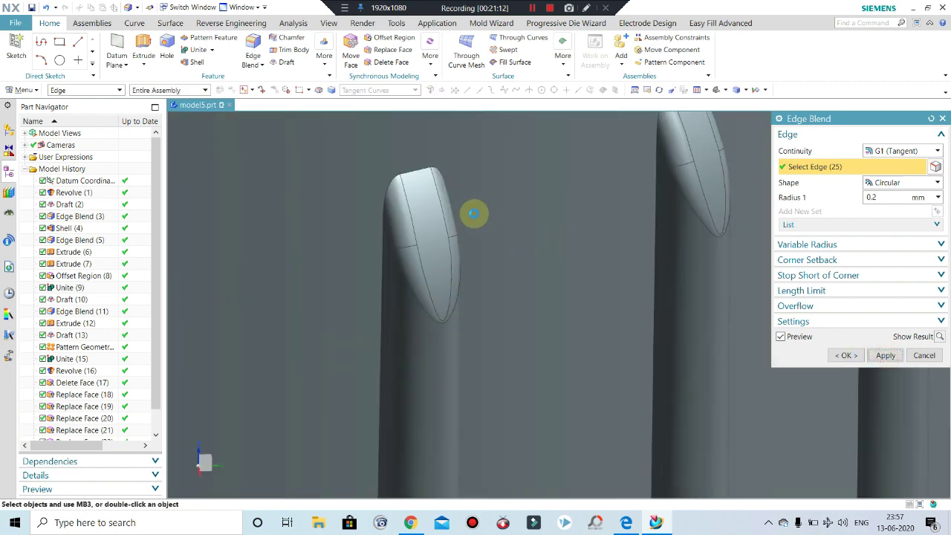
# Step: Orbit to the unblended ribs and round the next rib's two tip edges at 0.2 mm
pyautogui.scroll(-2, 417, 202)
pyautogui.scroll(-2, 417, 196)
pyautogui.scroll(-2, 446, 198)
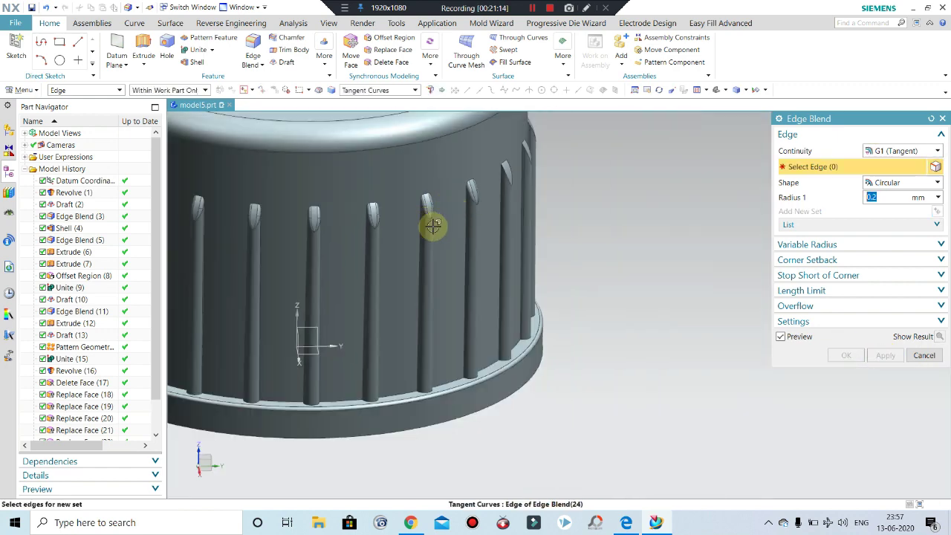
pyautogui.scroll(1, 438, 227)
pyautogui.scroll(1, 483, 216)
pyautogui.scroll(1, 467, 220)
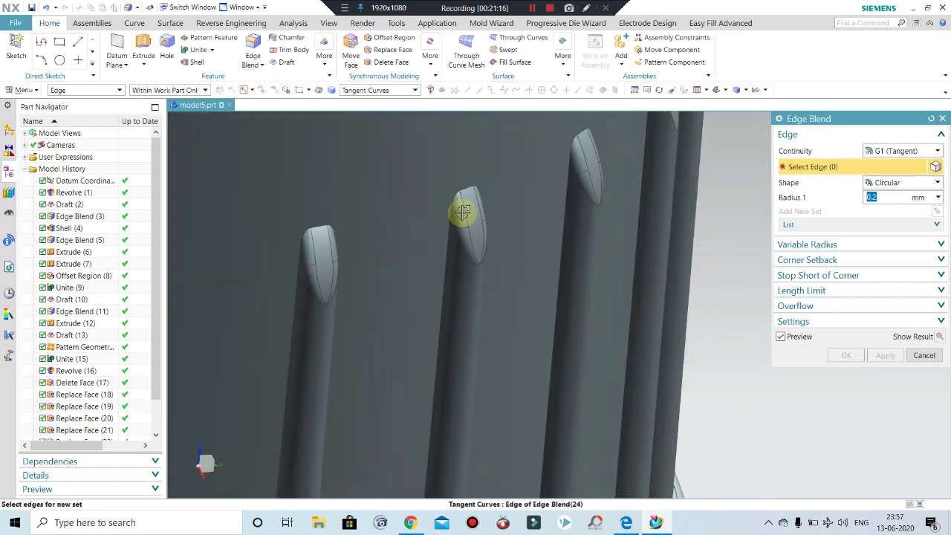
pyautogui.scroll(-4, 498, 208)
pyautogui.moveTo(504, 205)
pyautogui.mouseDown(button='middle')
pyautogui.moveTo(543, 191)
pyautogui.moveTo(480, 196)
pyautogui.moveTo(415, 168)
pyautogui.mouseUp(button='middle')
pyautogui.scroll(1, 416, 179)
pyautogui.scroll(1, 394, 195)
pyautogui.scroll(2, 368, 201)
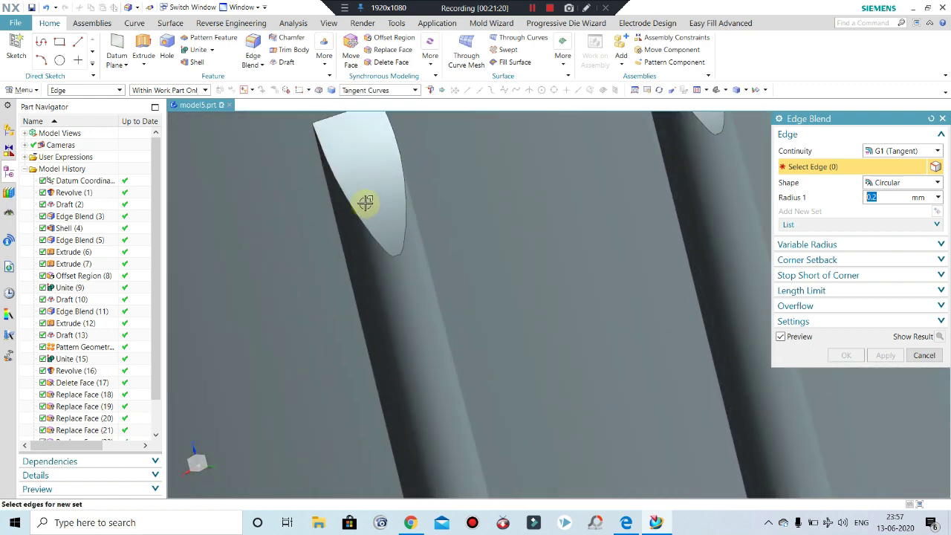
pyautogui.scroll(1, 357, 209)
pyautogui.click(349, 214)
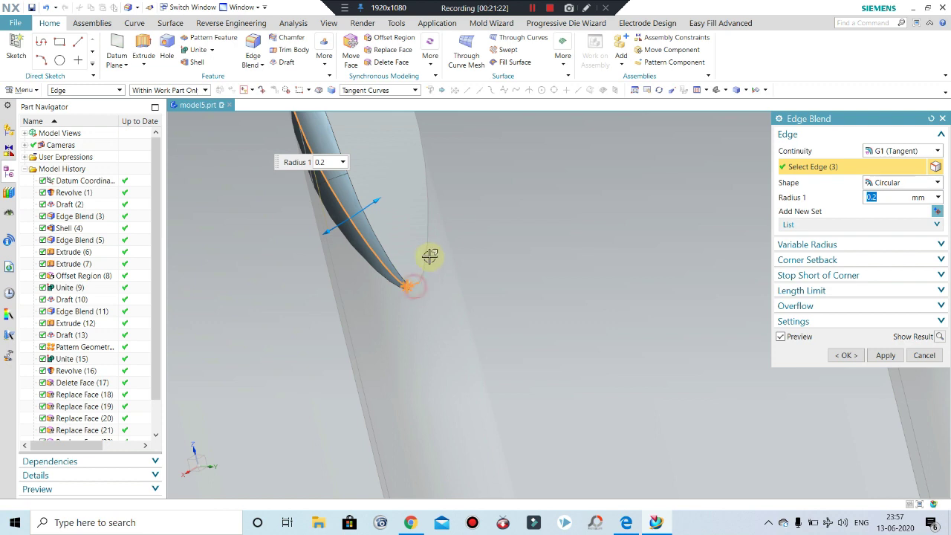
pyautogui.click(428, 254)
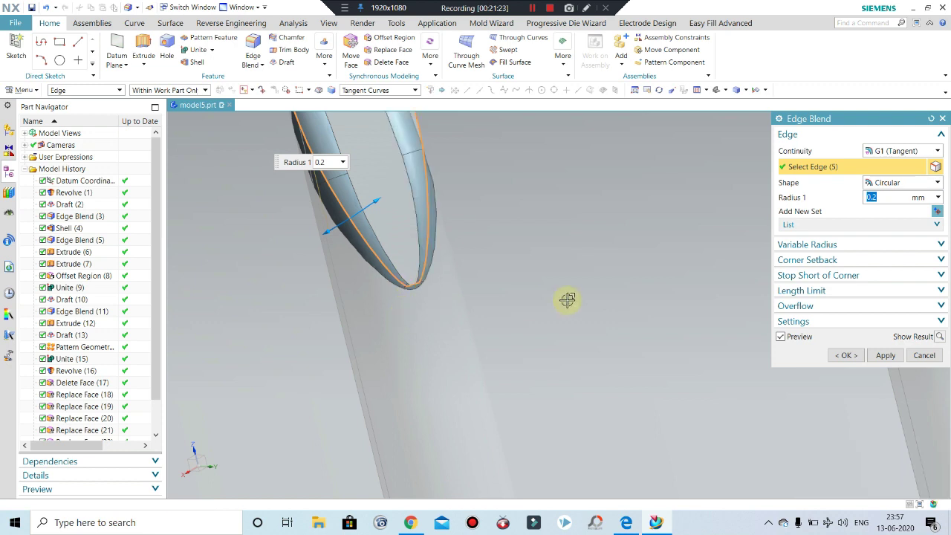
pyautogui.click(879, 358)
# Step: Blend the following rib tip's two edges at 0.2 mm
pyautogui.scroll(-3, 319, 276)
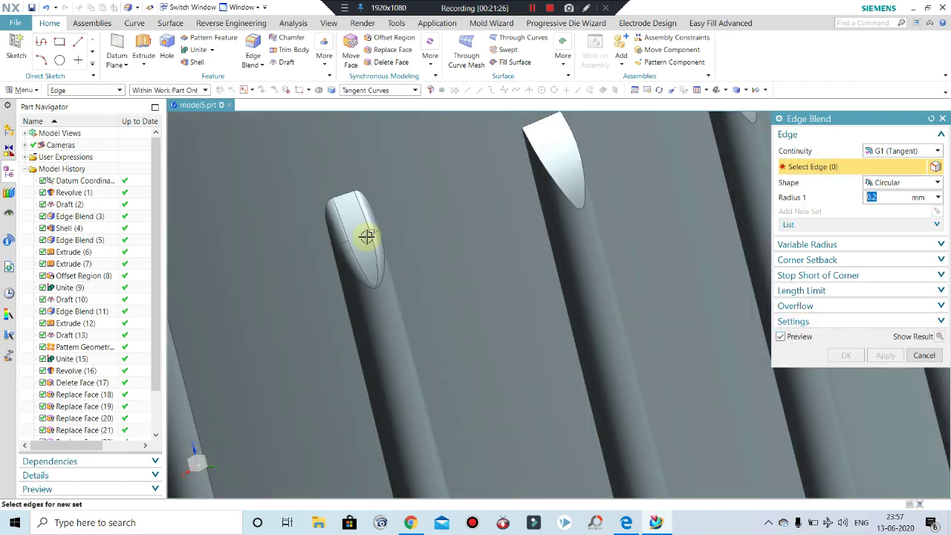
pyautogui.scroll(3, 573, 177)
pyautogui.click(543, 263)
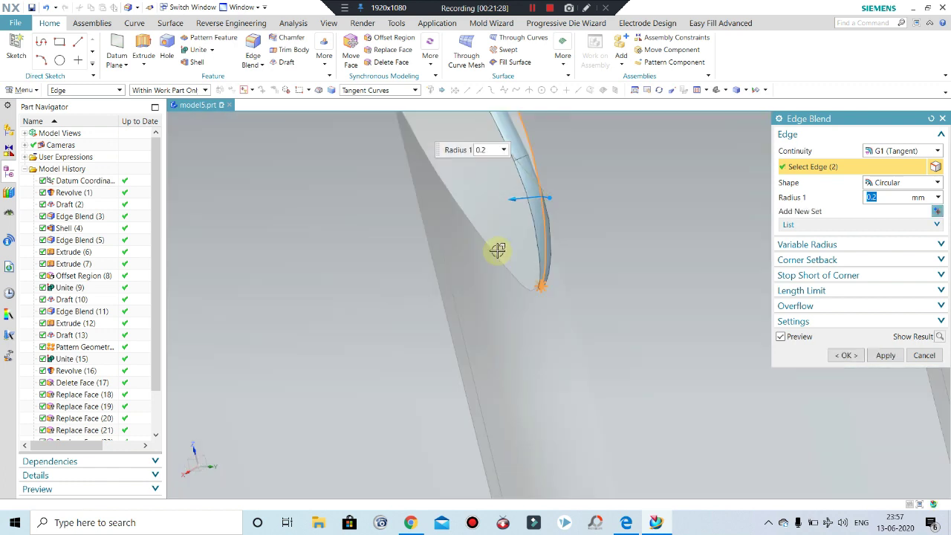
pyautogui.click(532, 288)
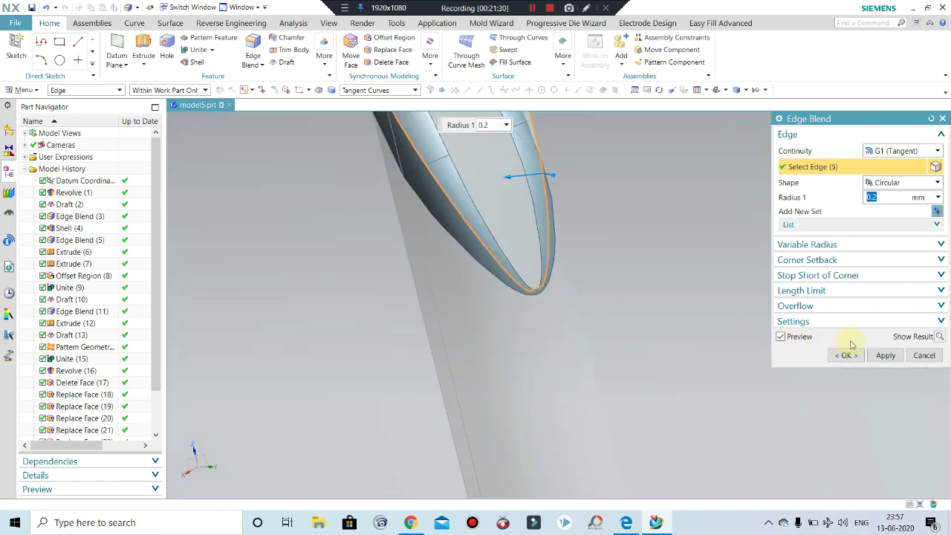
pyautogui.click(886, 356)
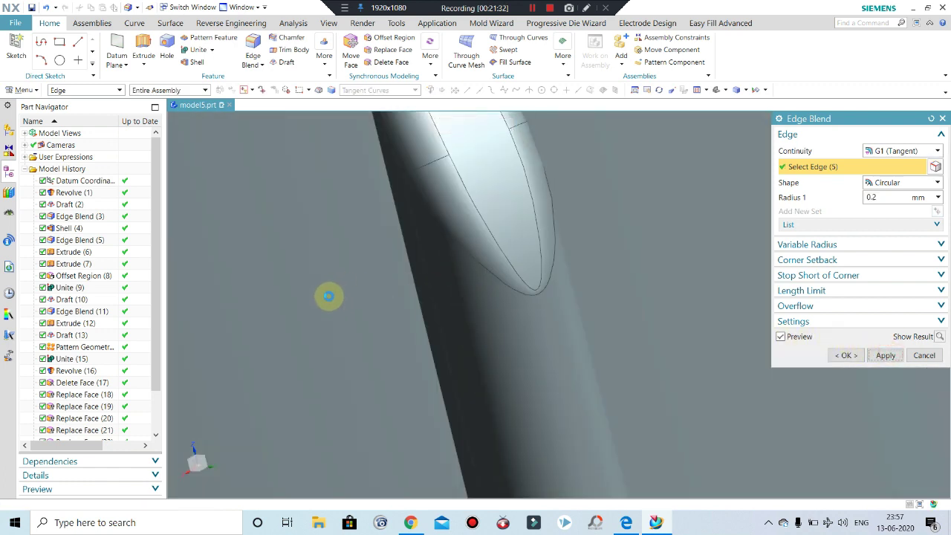
# Step: Round another rib tip's edges at 0.2 mm, then orbit to the remaining ribs
pyautogui.scroll(-3, 328, 297)
pyautogui.scroll(3, 495, 201)
pyautogui.scroll(2, 485, 195)
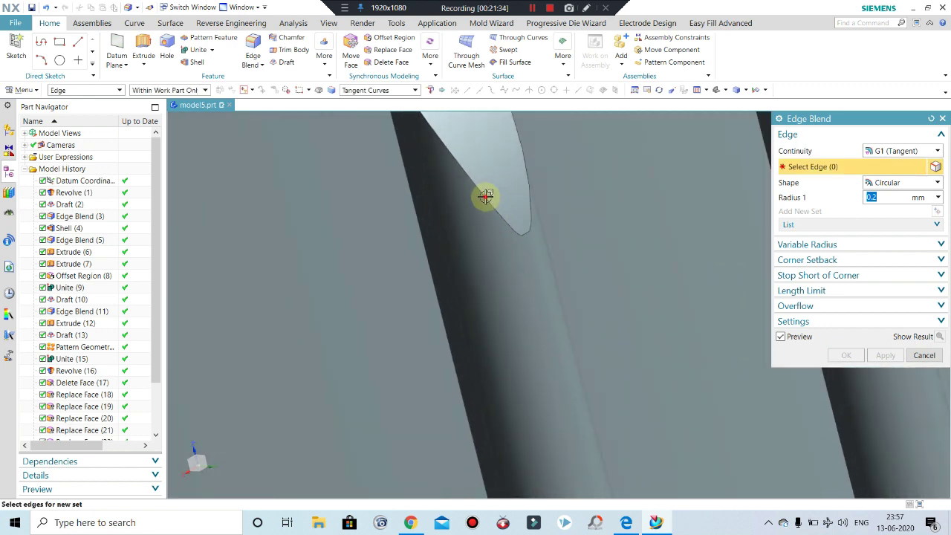
pyautogui.click(526, 232)
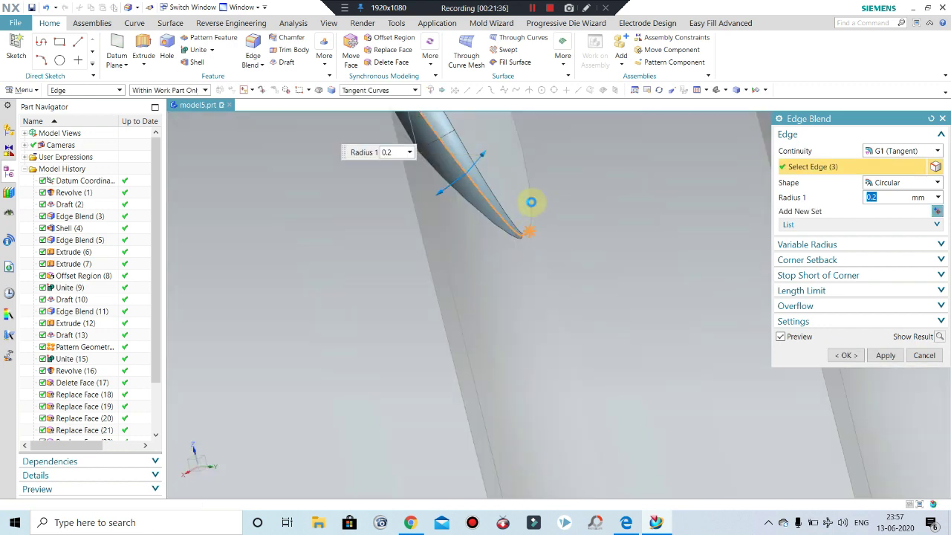
pyautogui.click(529, 206)
pyautogui.click(885, 354)
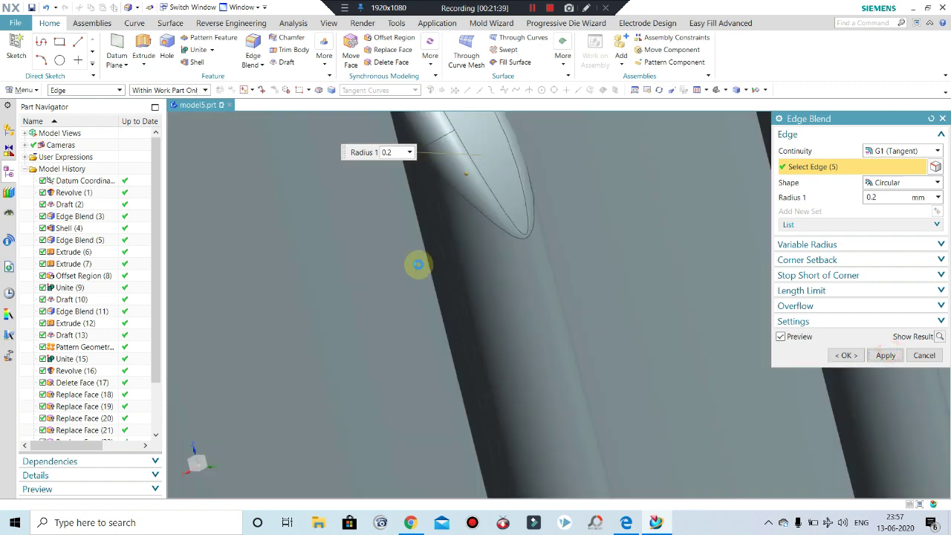
pyautogui.moveTo(370, 251)
pyautogui.mouseDown(button='middle')
pyautogui.moveTo(455, 179)
pyautogui.moveTo(431, 240)
pyautogui.moveTo(361, 263)
pyautogui.mouseUp(button='middle')
pyautogui.scroll(-3, 365, 257)
# Step: Blend the next rib tip's three edges at 0.2 mm
pyautogui.scroll(1, 293, 302)
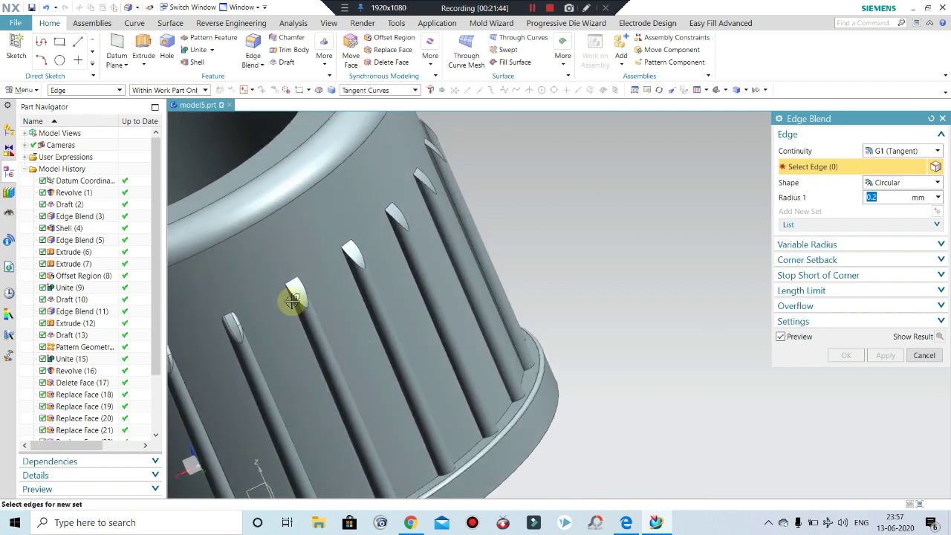
pyautogui.scroll(4, 319, 310)
pyautogui.scroll(2, 319, 310)
pyautogui.click(262, 307)
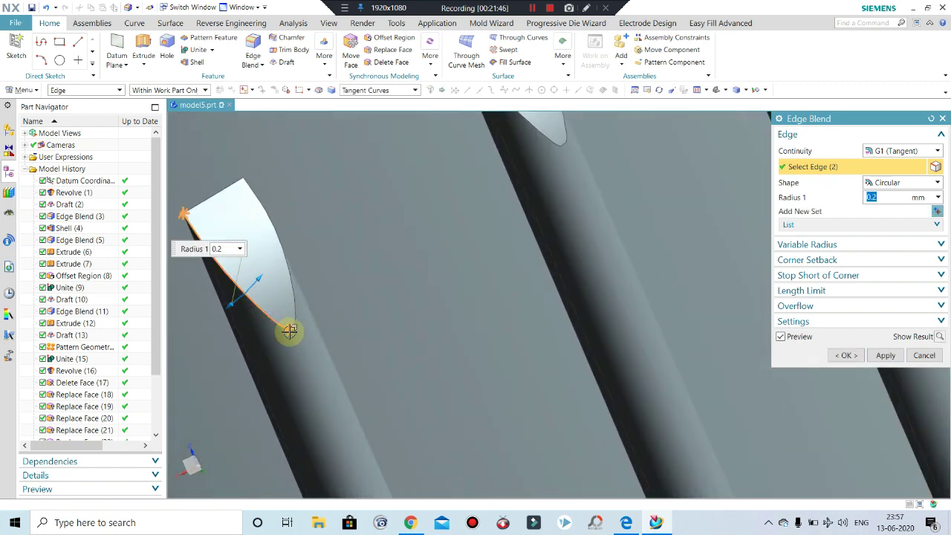
pyautogui.click(293, 312)
pyautogui.click(292, 295)
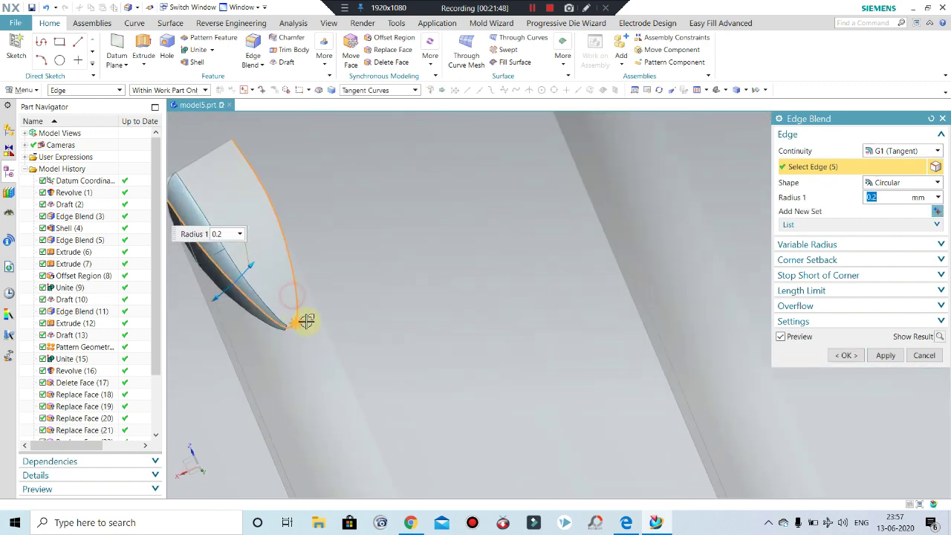
pyautogui.click(901, 359)
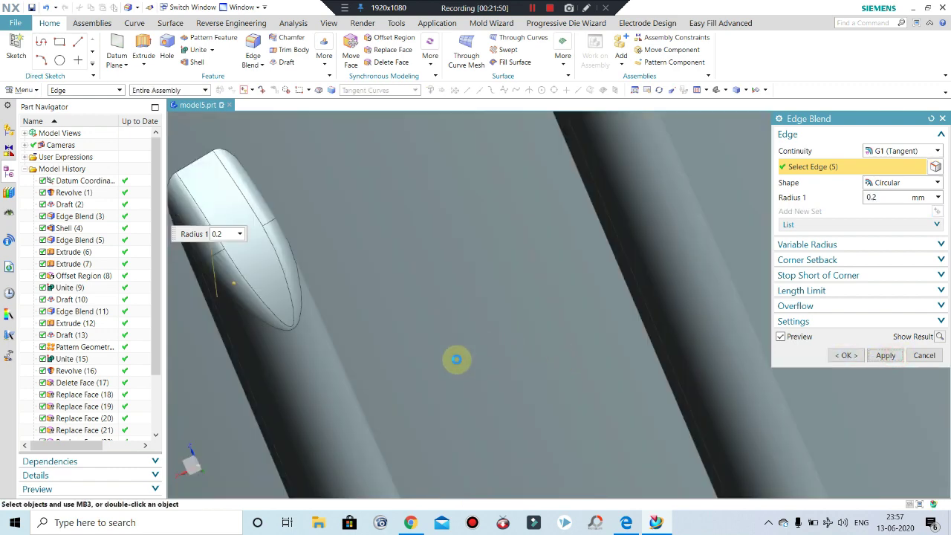
# Step: Orbit to the next rib tip and apply the 0.2 mm blend to its two edges
pyautogui.moveTo(361, 350); pyautogui.dragTo(454, 319, button='middle')
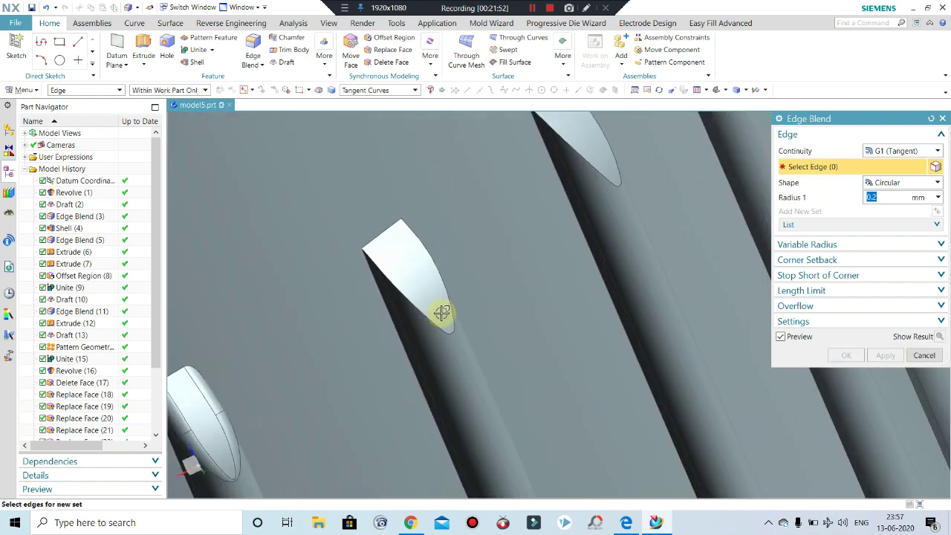
pyautogui.click(455, 338)
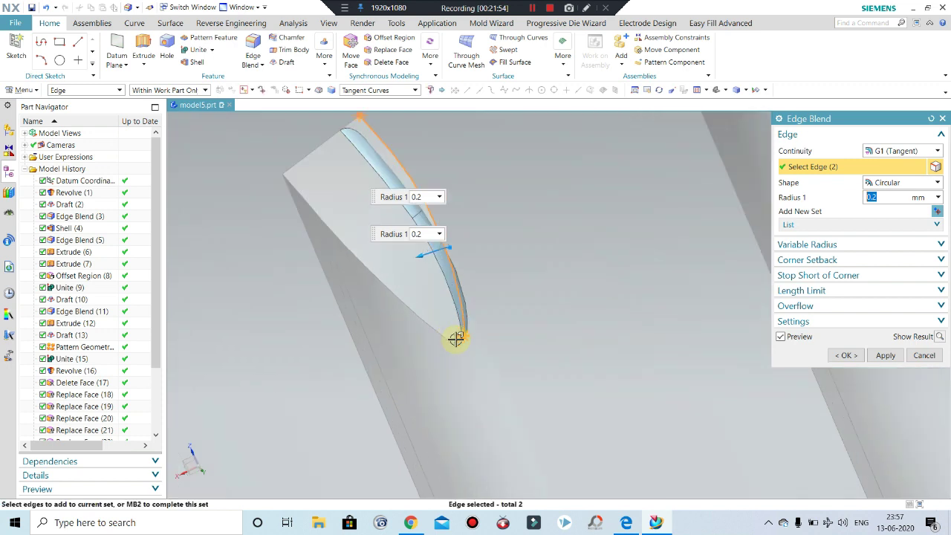
pyautogui.click(432, 323)
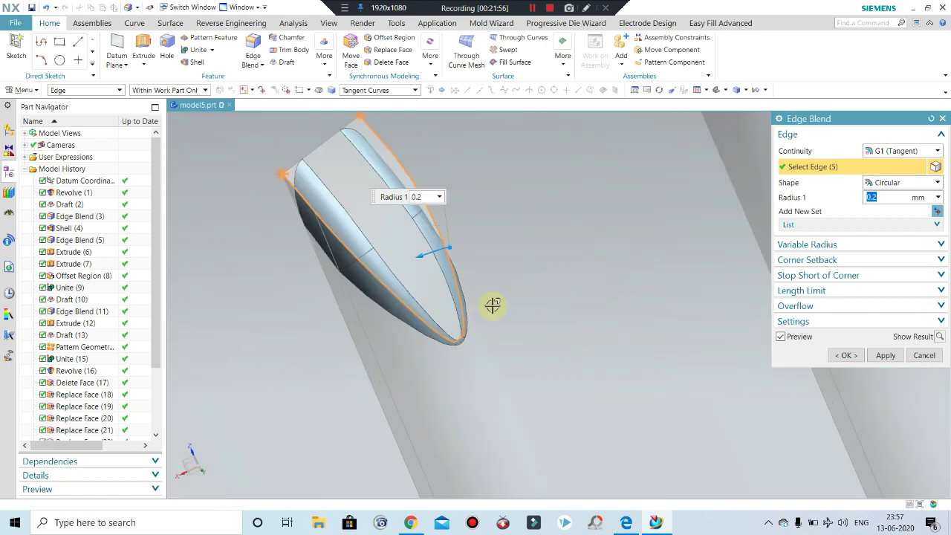
pyautogui.click(884, 355)
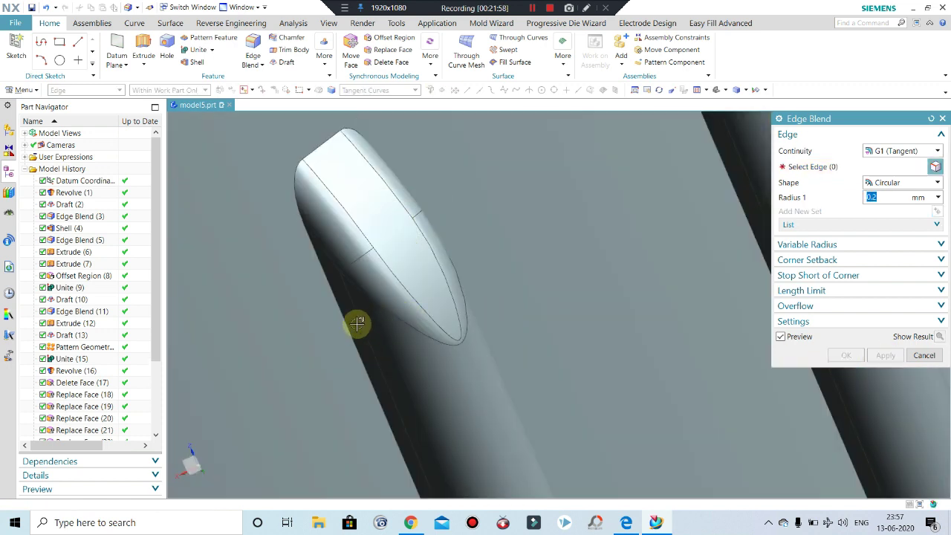
# Step: Select edges on another rib tip and orbit to inspect its other side
pyautogui.moveTo(358, 323)
pyautogui.mouseDown(button='middle')
pyautogui.moveTo(567, 240)
pyautogui.moveTo(510, 278)
pyautogui.moveTo(523, 280)
pyautogui.moveTo(524, 264)
pyautogui.mouseUp(button='middle')
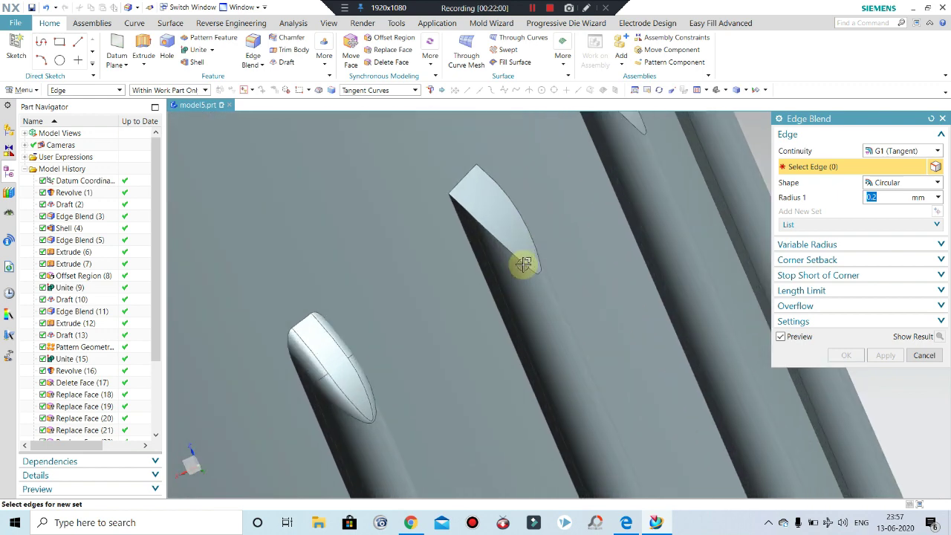
pyautogui.scroll(3, 524, 264)
pyautogui.click(510, 251)
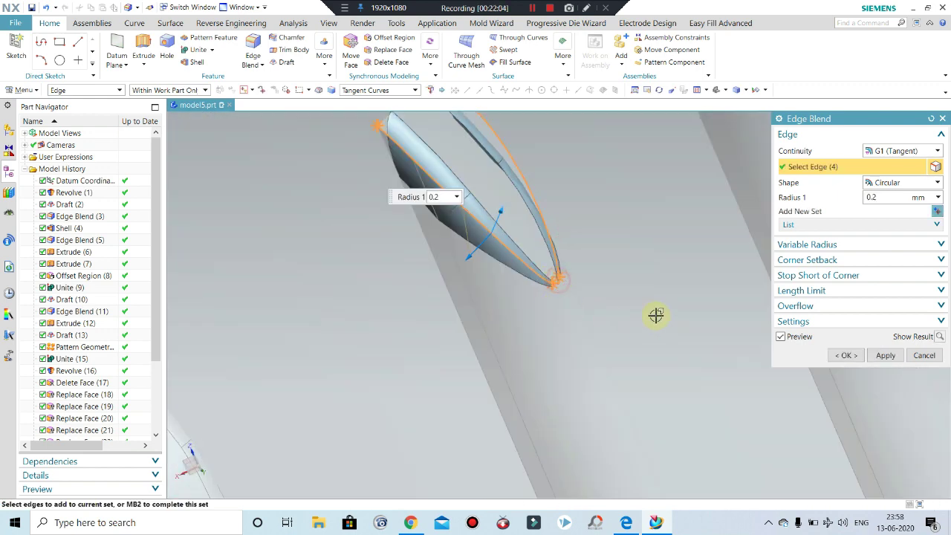
pyautogui.scroll(1, 564, 291)
pyautogui.scroll(1, 565, 255)
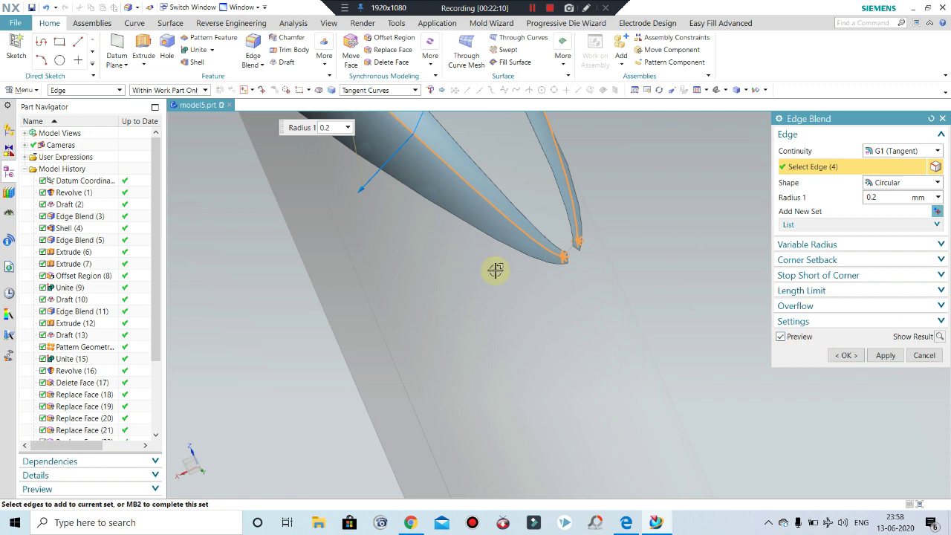
pyautogui.scroll(1, 531, 261)
pyautogui.scroll(1, 525, 261)
pyautogui.scroll(1, 522, 259)
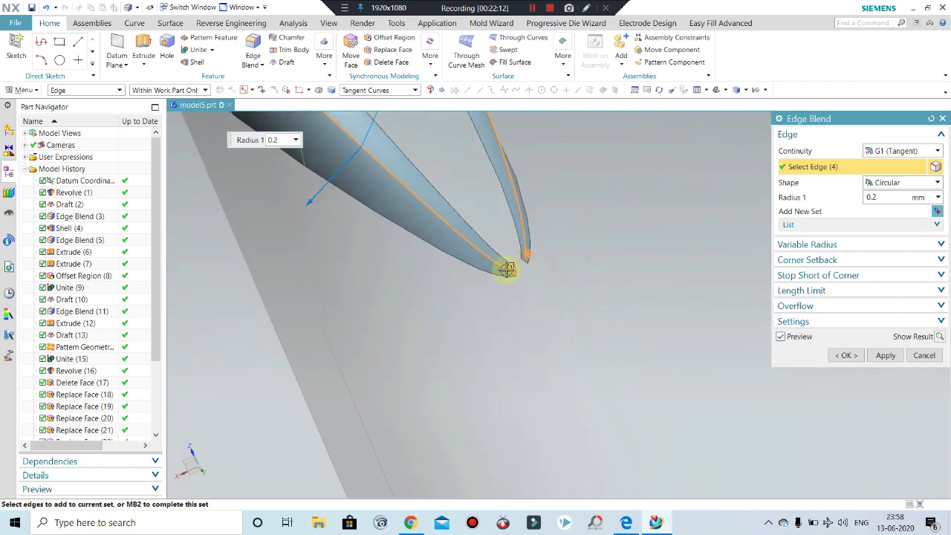
pyautogui.moveTo(507, 269)
pyautogui.mouseDown(button='middle')
pyautogui.moveTo(293, 288)
pyautogui.moveTo(203, 282)
pyautogui.mouseUp(button='middle')
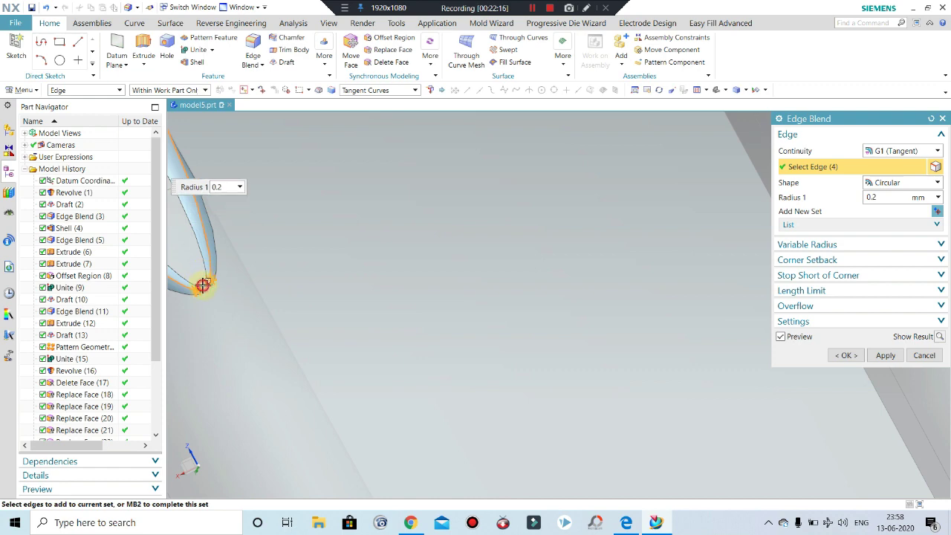
# Step: Close the current blend, orbit to the slanted ribs, and restart the 0.2 mm Edge Blend
pyautogui.click(943, 119)
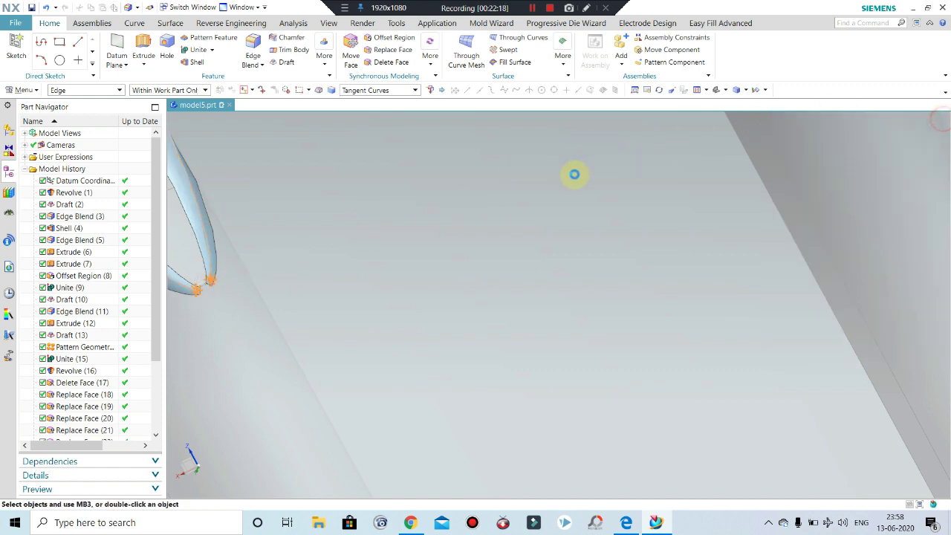
pyautogui.moveTo(573, 174)
pyautogui.mouseDown(button='middle')
pyautogui.moveTo(605, 198)
pyautogui.moveTo(482, 216)
pyautogui.moveTo(436, 182)
pyautogui.mouseUp(button='middle')
pyautogui.click(433, 136)
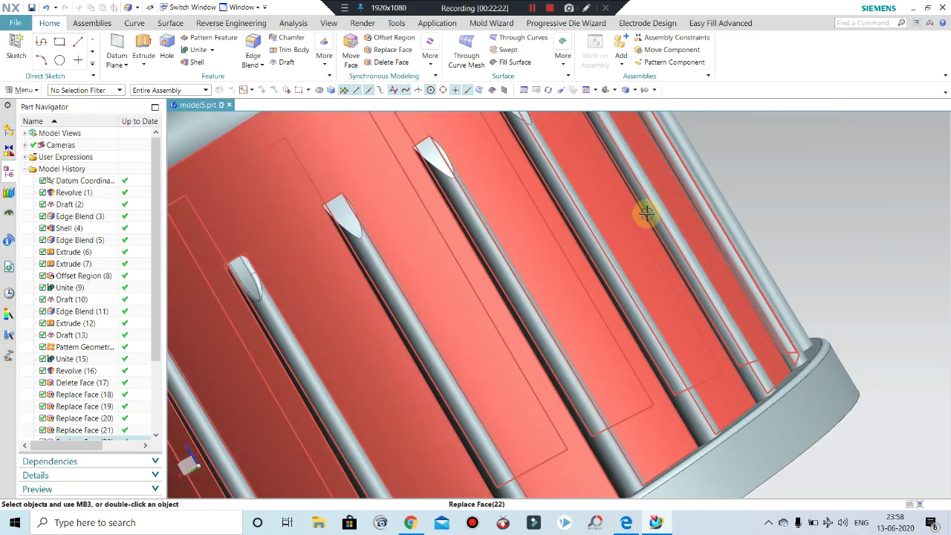
pyautogui.moveTo(647, 213); pyautogui.dragTo(626, 199, button='middle')
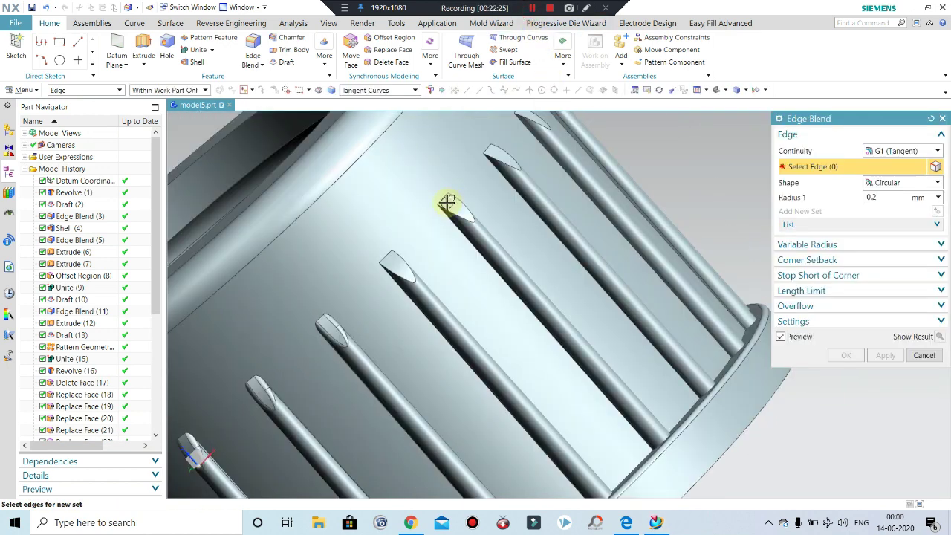
pyautogui.scroll(-3, 403, 265)
pyautogui.scroll(-3, 395, 282)
# Step: Round the first rib tip's edges with a 0.2 mm blend
pyautogui.scroll(-2, 394, 281)
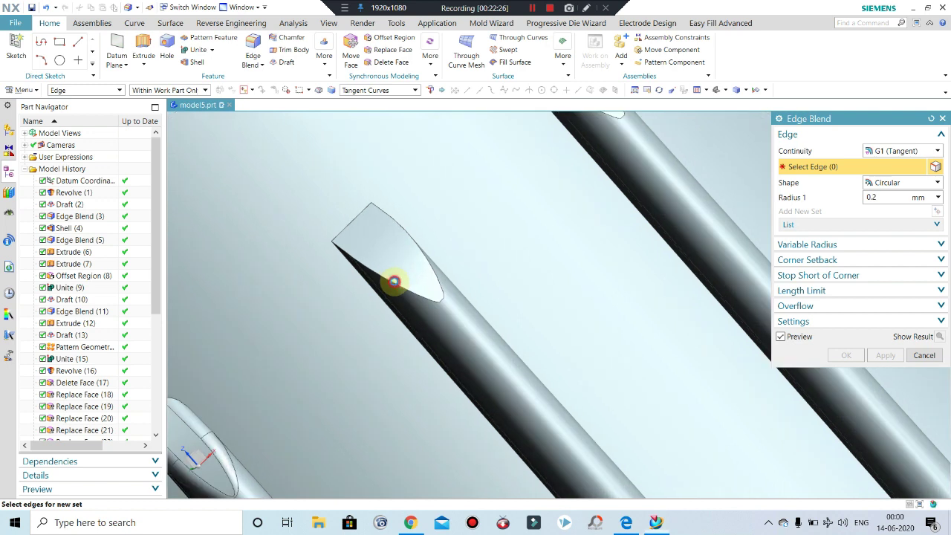
pyautogui.click(394, 281)
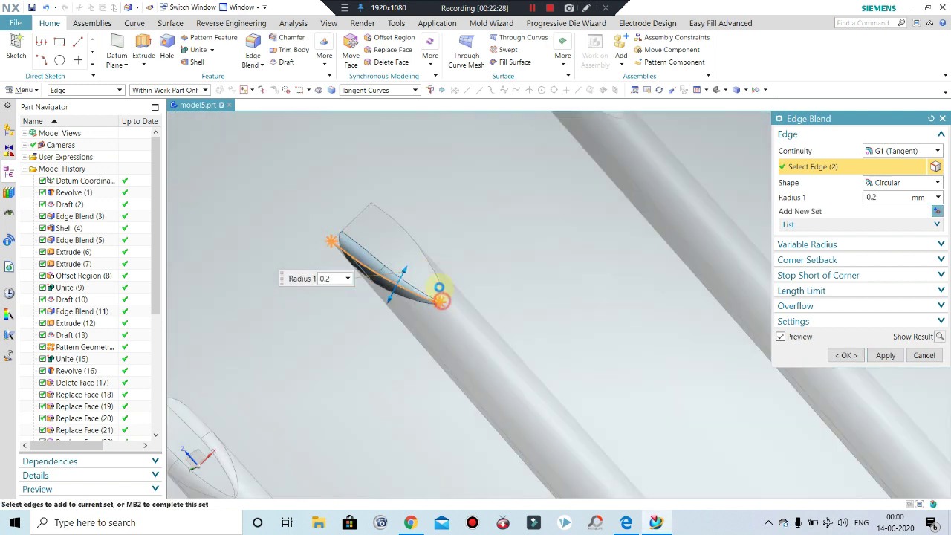
pyautogui.click(439, 288)
pyautogui.click(437, 286)
pyautogui.moveTo(439, 290); pyautogui.dragTo(452, 303, button='middle')
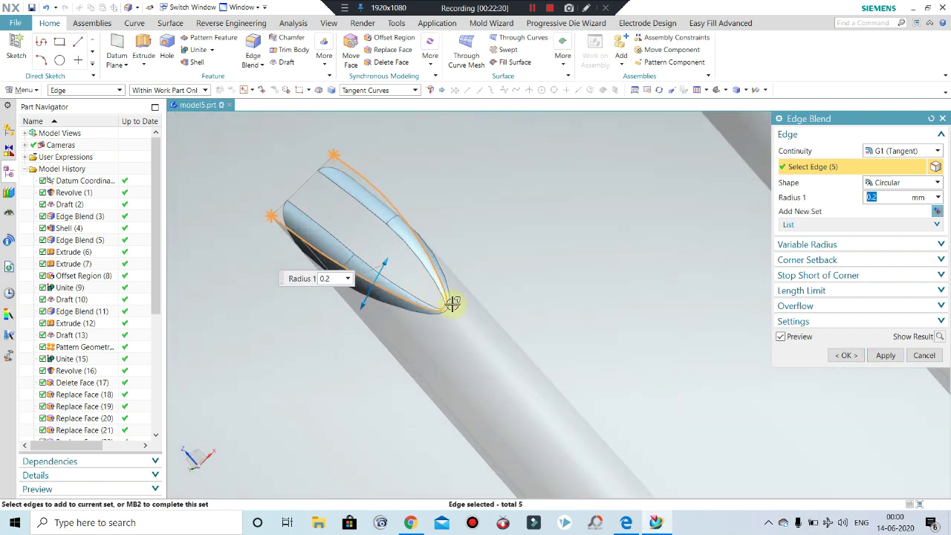
pyautogui.click(886, 355)
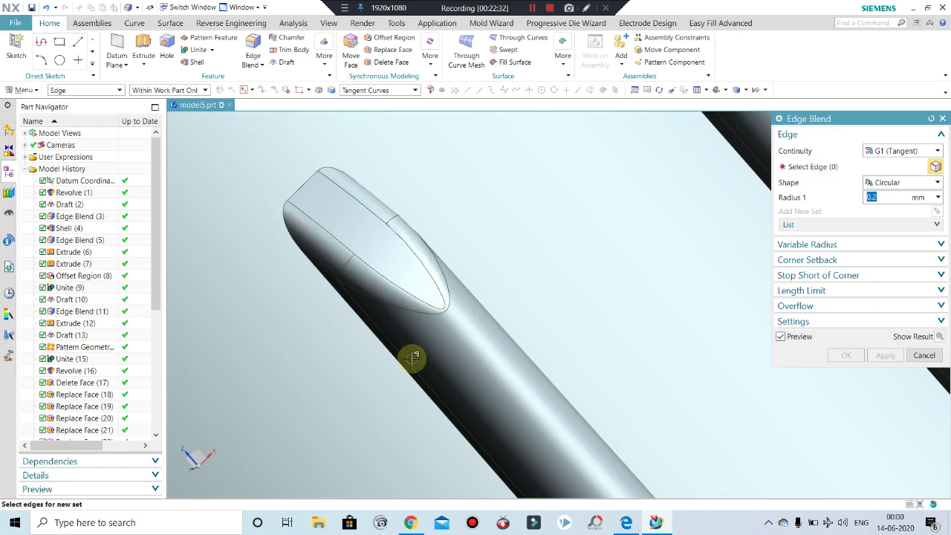
# Step: Blend the next rib tip's two edges at 0.2 mm
pyautogui.scroll(3, 411, 357)
pyautogui.scroll(-3, 415, 340)
pyautogui.scroll(-2, 467, 293)
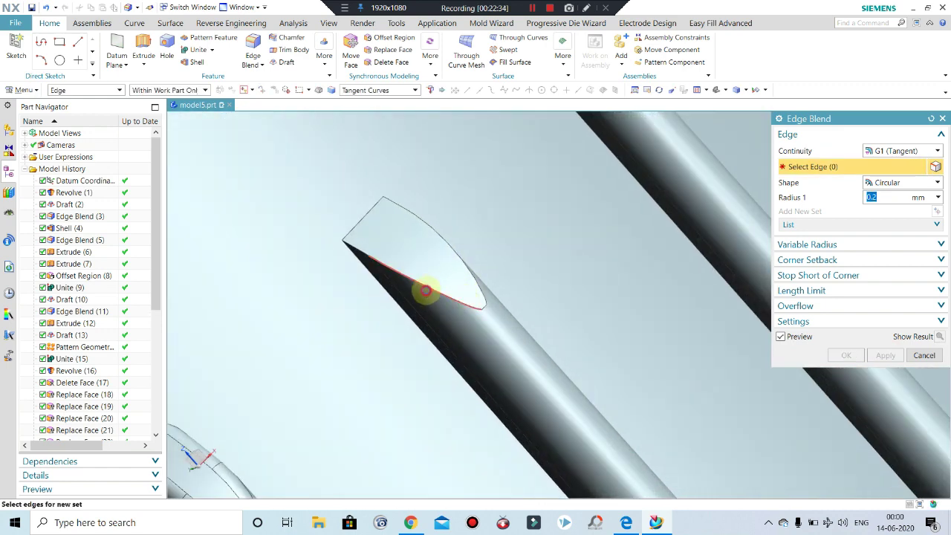
pyautogui.click(426, 291)
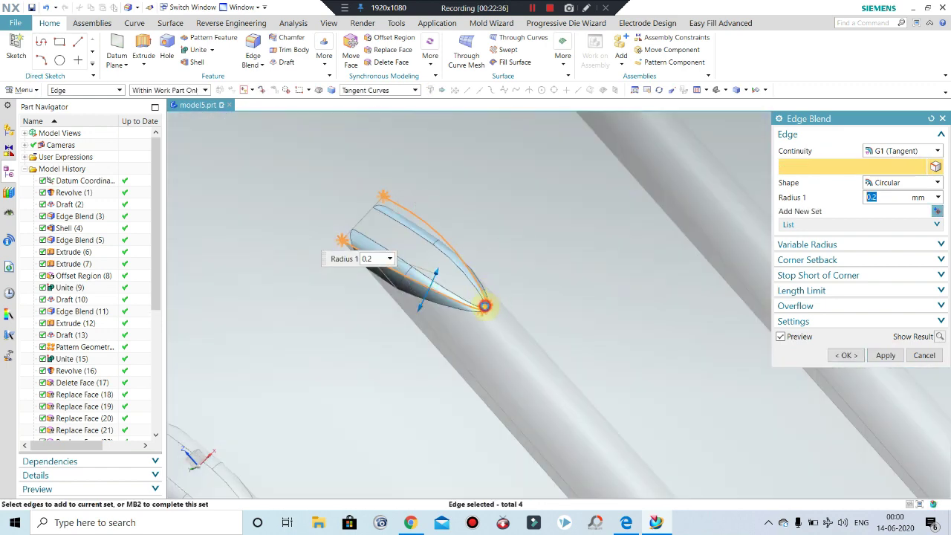
pyautogui.click(485, 306)
pyautogui.click(888, 355)
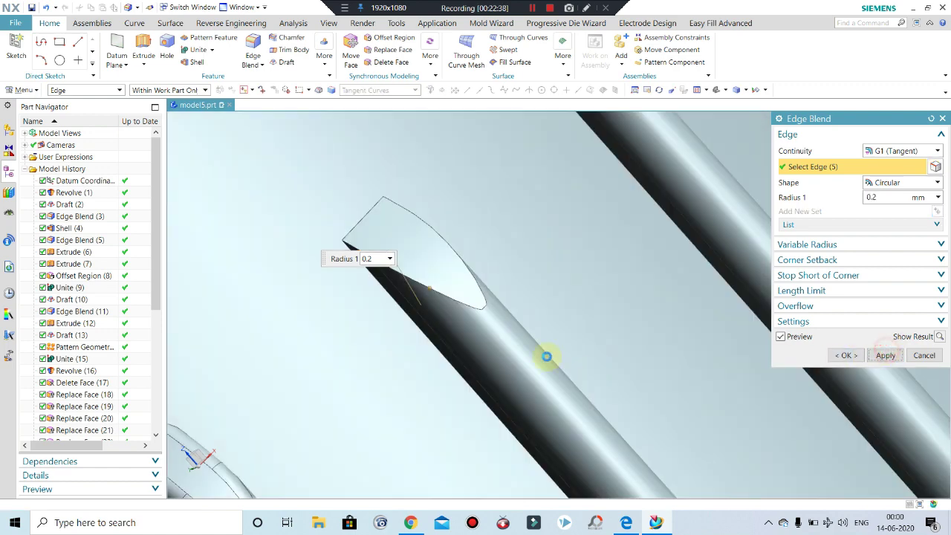
# Step: Blend another rib tip's edge chain, upper arc and remaining edge at 0.2 mm
pyautogui.scroll(2, 460, 344)
pyautogui.scroll(3, 499, 275)
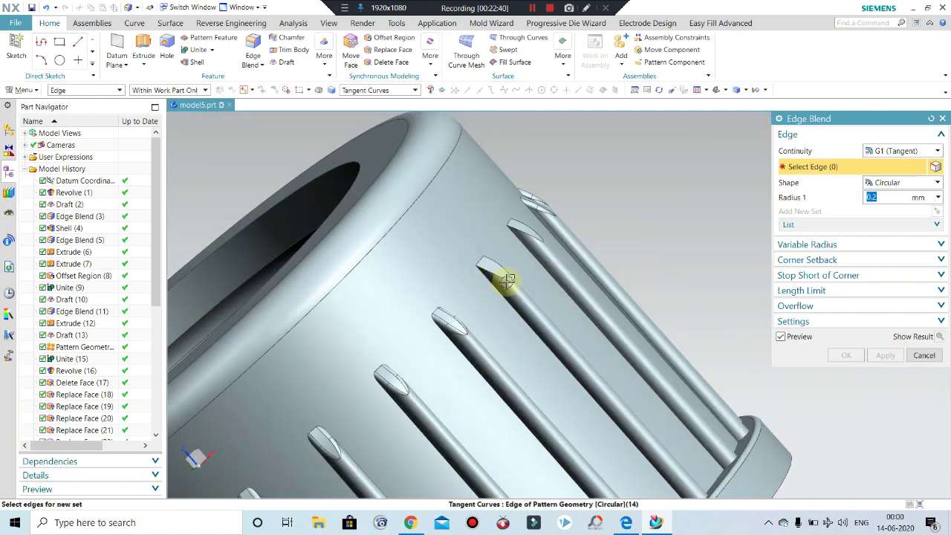
pyautogui.scroll(-3, 495, 286)
pyautogui.click(451, 242)
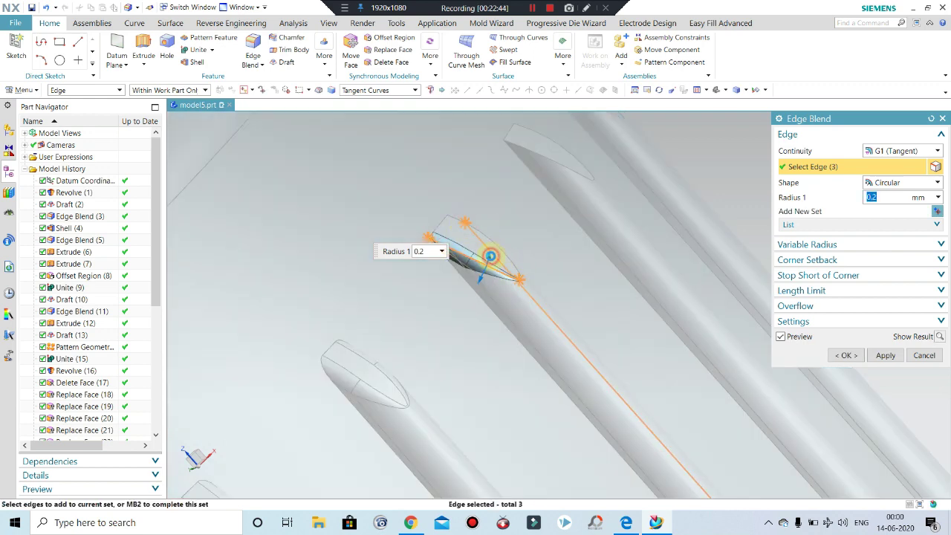
pyautogui.click(506, 251)
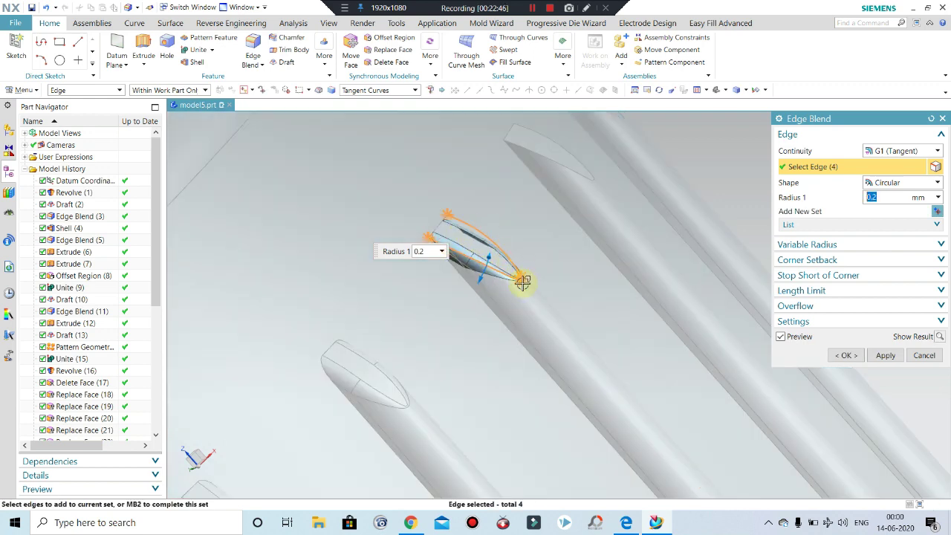
pyautogui.scroll(-3, 523, 282)
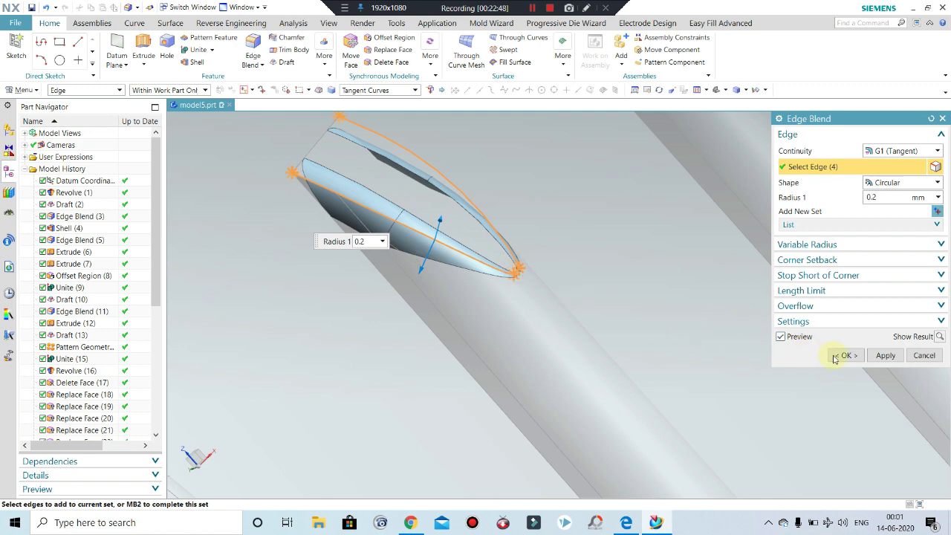
pyautogui.scroll(-2, 518, 271)
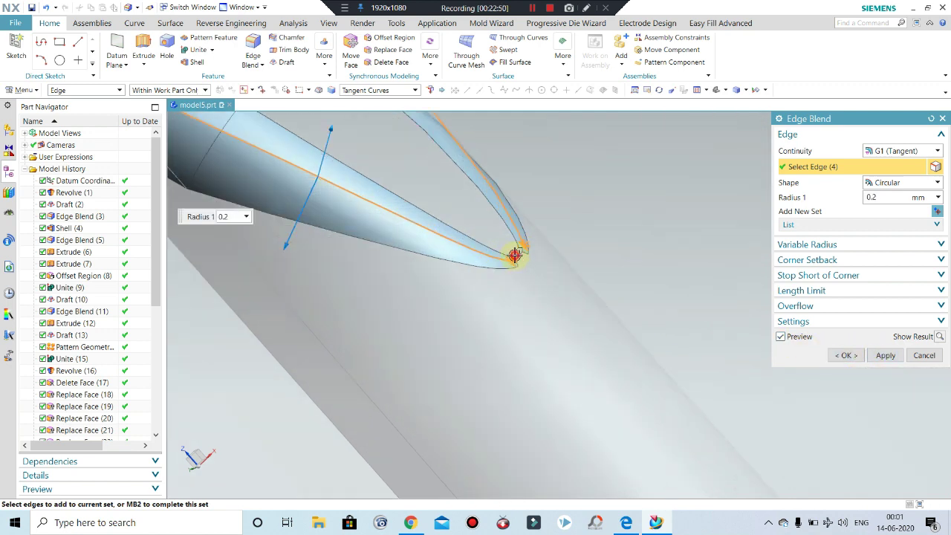
pyautogui.click(521, 257)
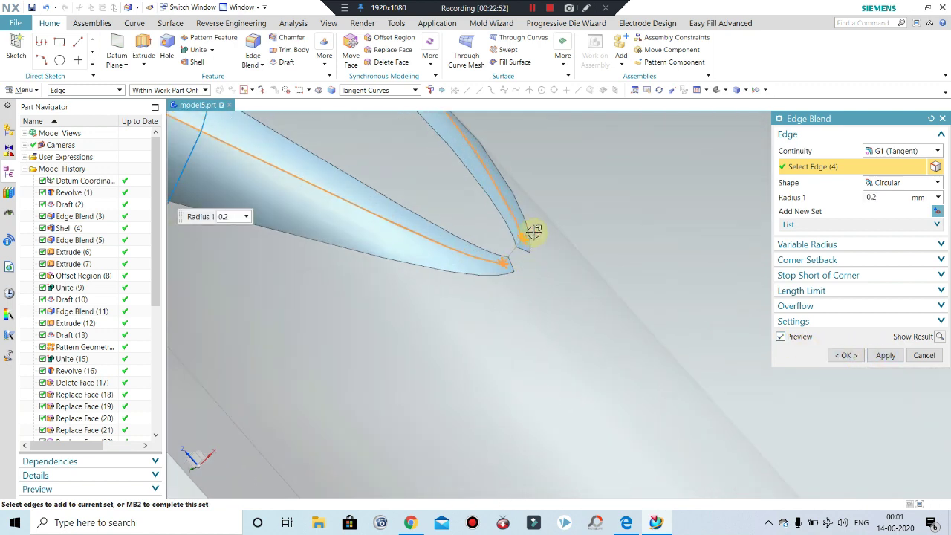
pyautogui.click(885, 355)
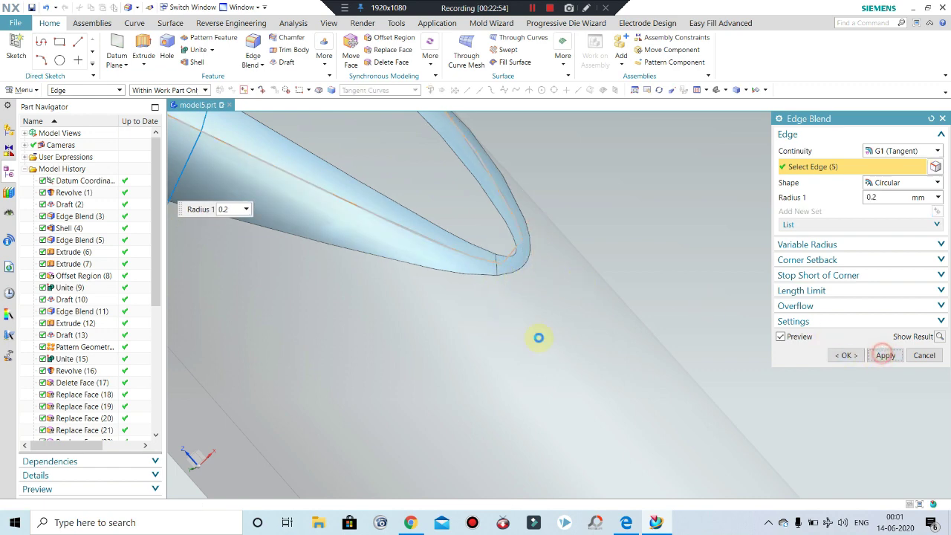
# Step: Blend the long tab tip's two edges at 0.2 mm and close Edge Blend
pyautogui.scroll(3, 417, 300)
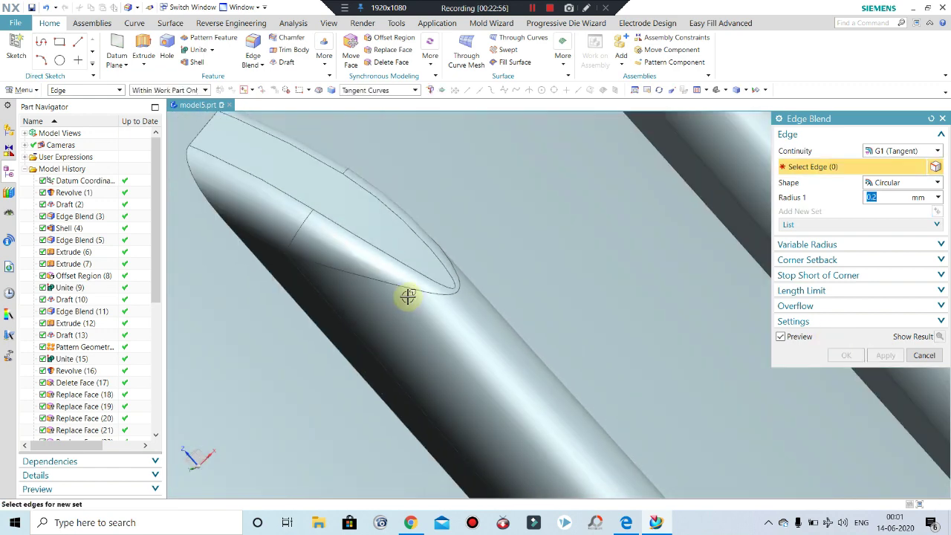
pyautogui.moveTo(405, 295); pyautogui.dragTo(517, 261, button='middle')
pyautogui.scroll(-2, 440, 270)
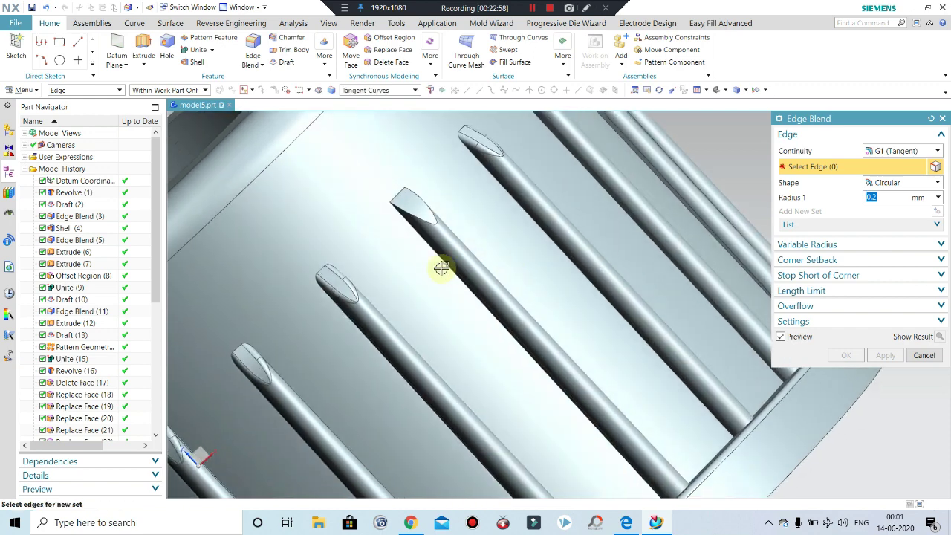
pyautogui.scroll(-3, 425, 216)
pyautogui.scroll(-2, 377, 214)
pyautogui.click(373, 209)
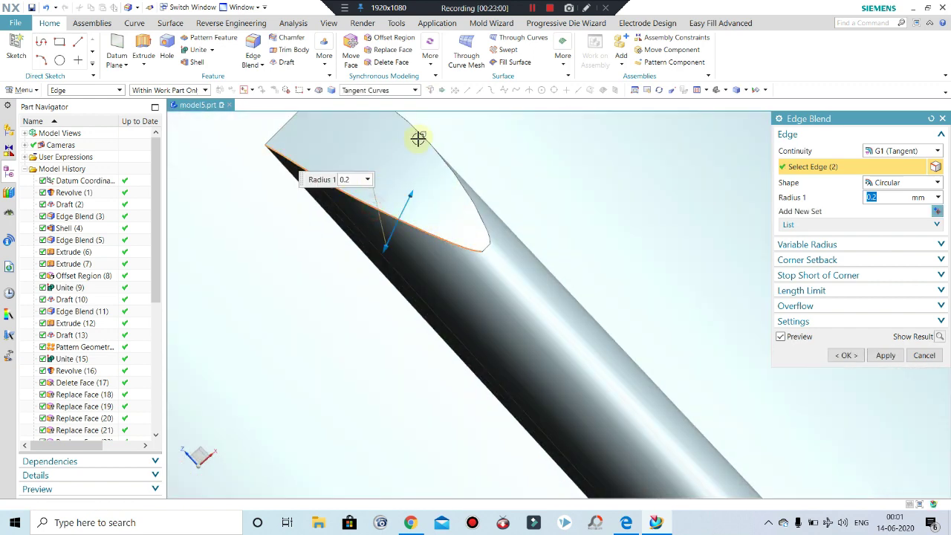
pyautogui.click(477, 234)
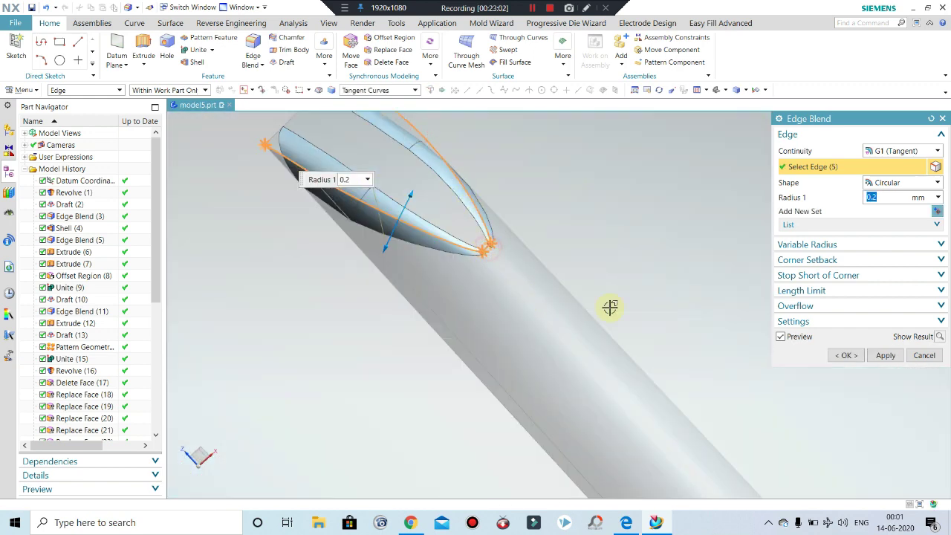
pyautogui.click(877, 358)
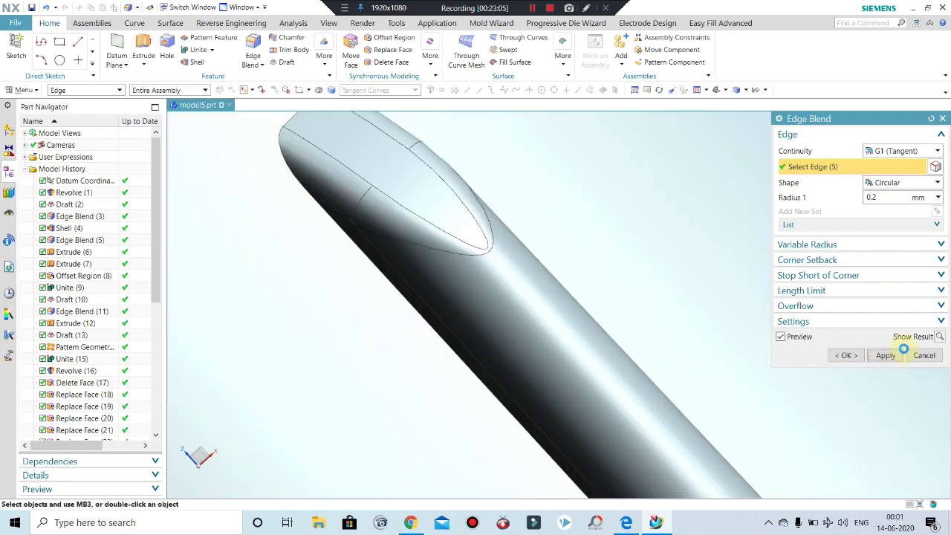
pyautogui.click(925, 357)
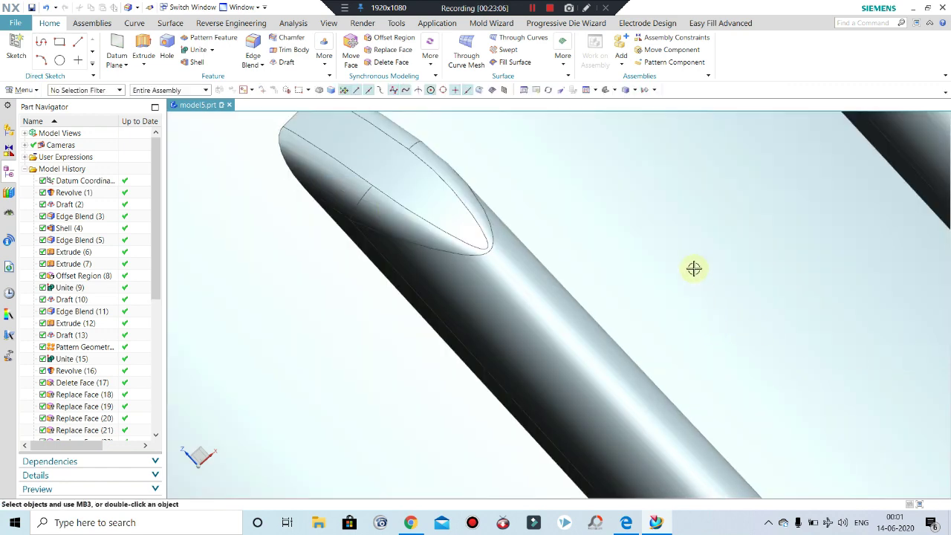
pyautogui.scroll(5, 577, 219)
pyautogui.scroll(3, 558, 230)
pyautogui.moveTo(558, 231)
pyautogui.mouseDown(button='middle')
pyautogui.moveTo(622, 246)
pyautogui.moveTo(643, 276)
pyautogui.moveTo(758, 229)
pyautogui.mouseUp(button='middle')
pyautogui.moveTo(689, 168); pyautogui.dragTo(658, 234, button='middle')
pyautogui.scroll(-4, 556, 259)
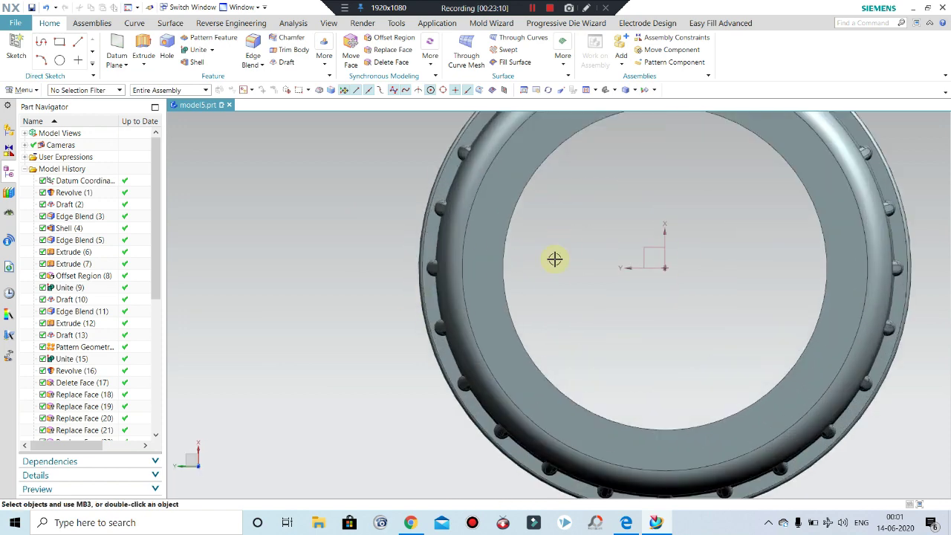
pyautogui.scroll(-2, 540, 266)
pyautogui.scroll(5, 599, 235)
pyautogui.moveTo(600, 236)
pyautogui.mouseDown(button='middle')
pyautogui.moveTo(605, 174)
pyautogui.moveTo(587, 161)
pyautogui.moveTo(652, 273)
pyautogui.moveTo(641, 195)
pyautogui.moveTo(658, 266)
pyautogui.mouseUp(button='middle')
pyautogui.scroll(-2, 653, 273)
pyautogui.scroll(4, 658, 266)
pyautogui.moveTo(615, 297); pyautogui.dragTo(615, 263, button='middle')
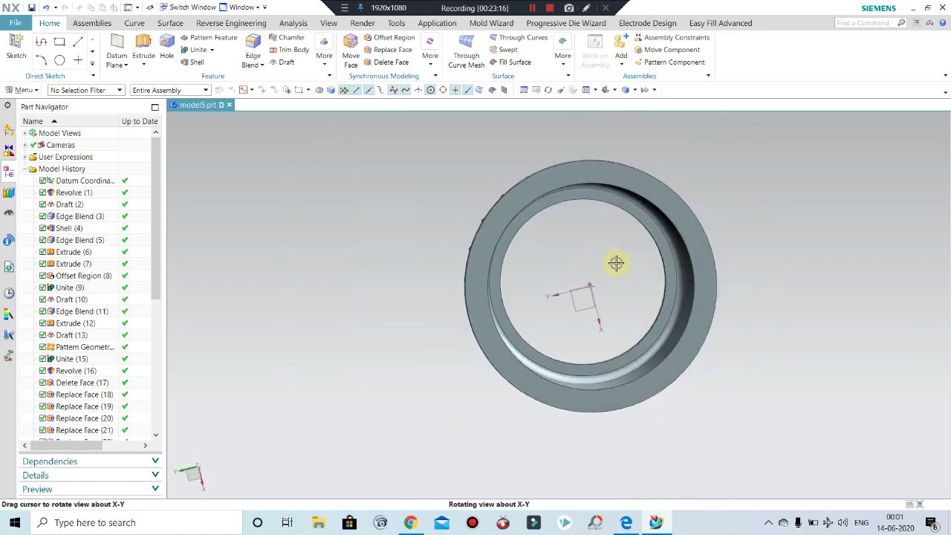
pyautogui.moveTo(796, 287); pyautogui.dragTo(803, 271, button='middle')
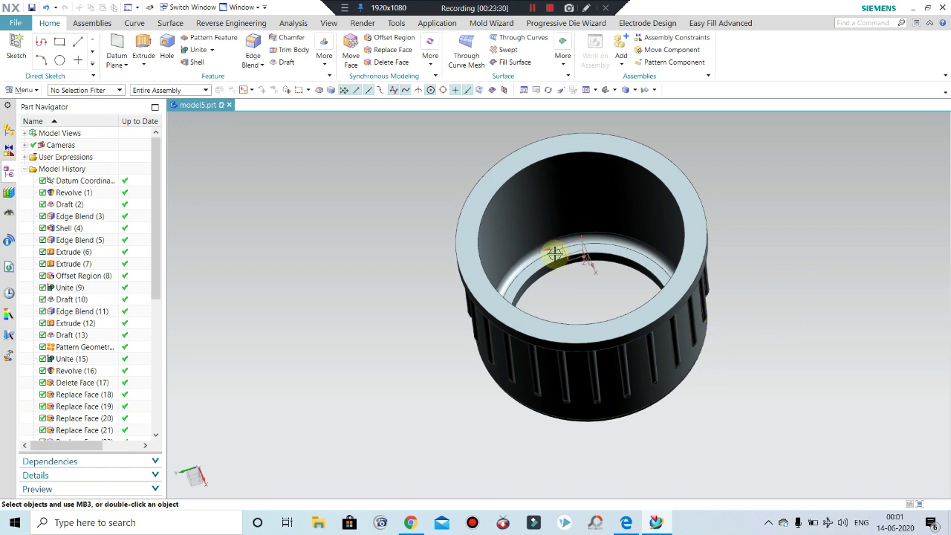
pyautogui.scroll(3, 561, 174)
pyautogui.moveTo(559, 179); pyautogui.dragTo(558, 205, button='middle')
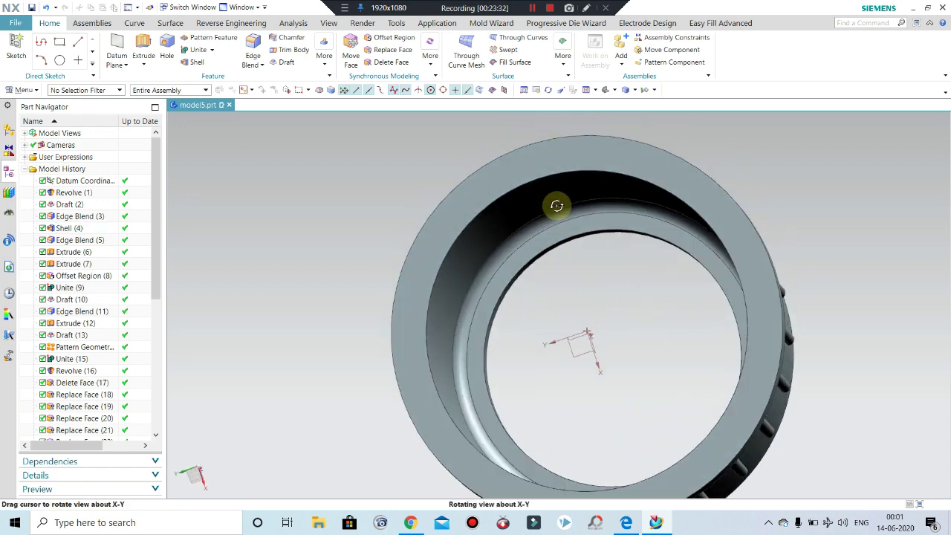
pyautogui.scroll(-3, 687, 208)
pyautogui.scroll(2, 595, 243)
pyautogui.scroll(2, 595, 243)
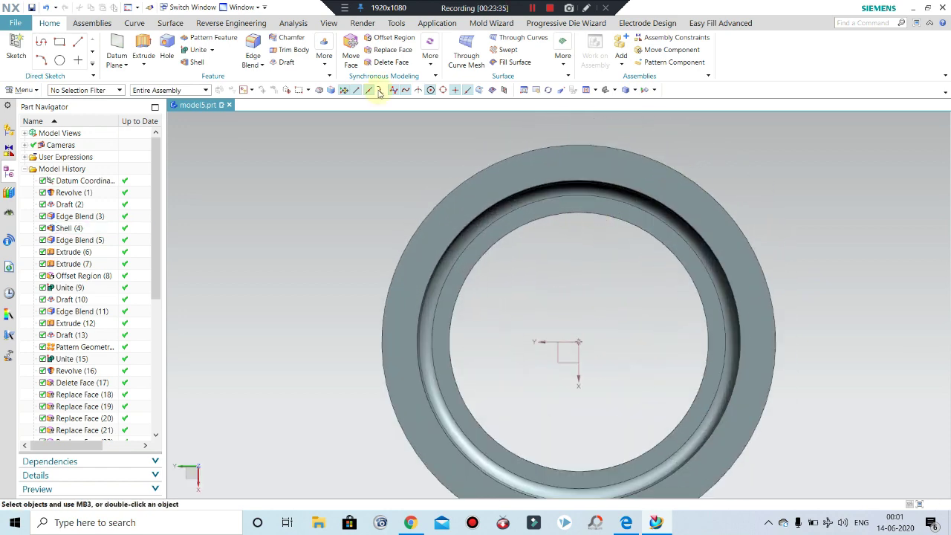
# Step: Start an extrude with a new sketch on the cap's top face
pyautogui.click(143, 46)
pyautogui.scroll(2, 579, 164)
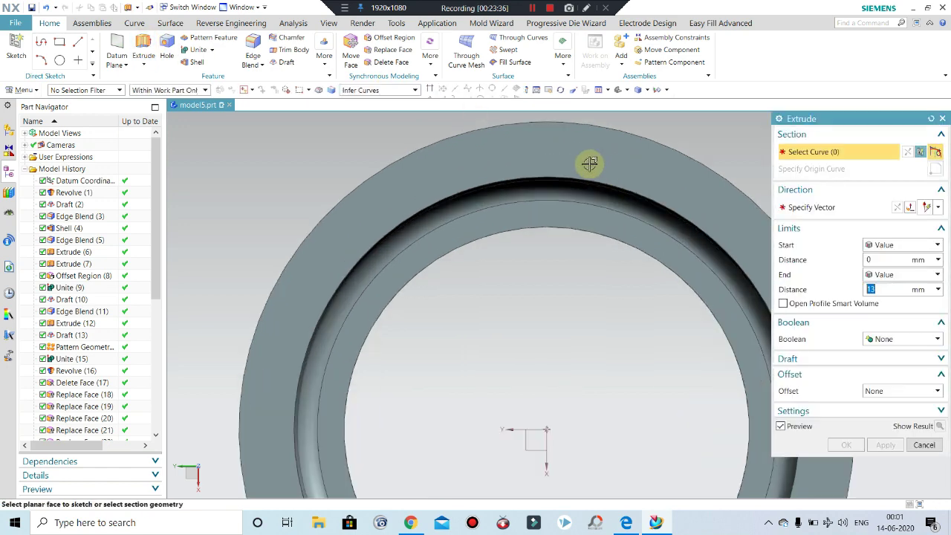
pyautogui.click(569, 159)
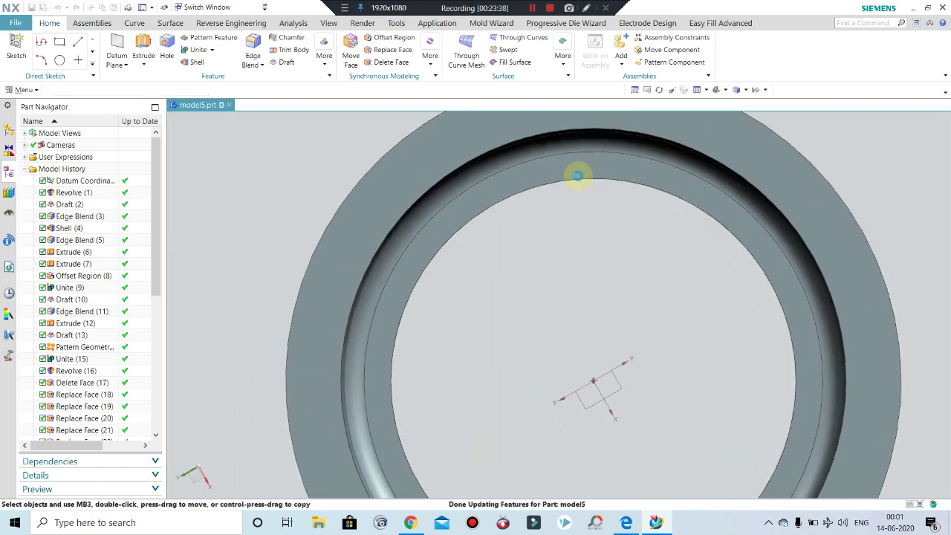
pyautogui.scroll(-2, 617, 346)
pyautogui.scroll(3, 625, 238)
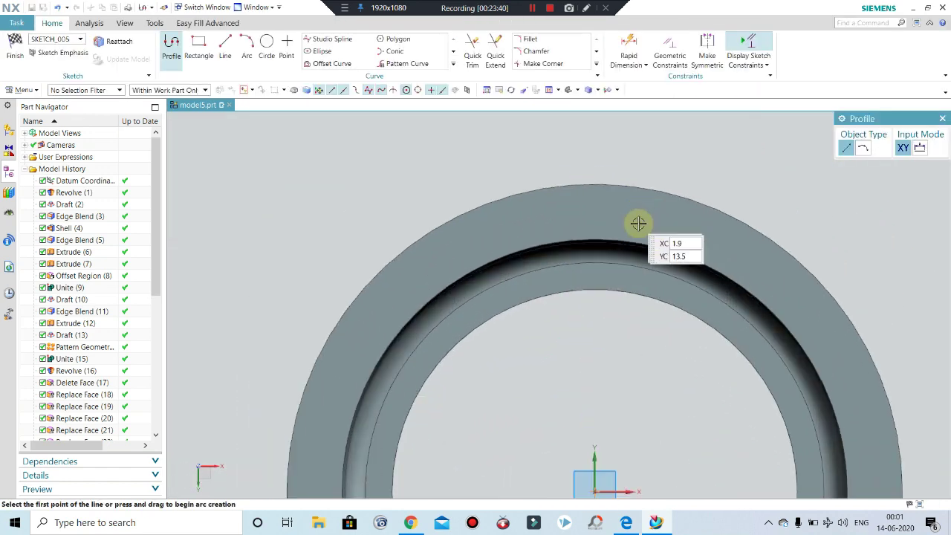
pyautogui.scroll(2, 616, 215)
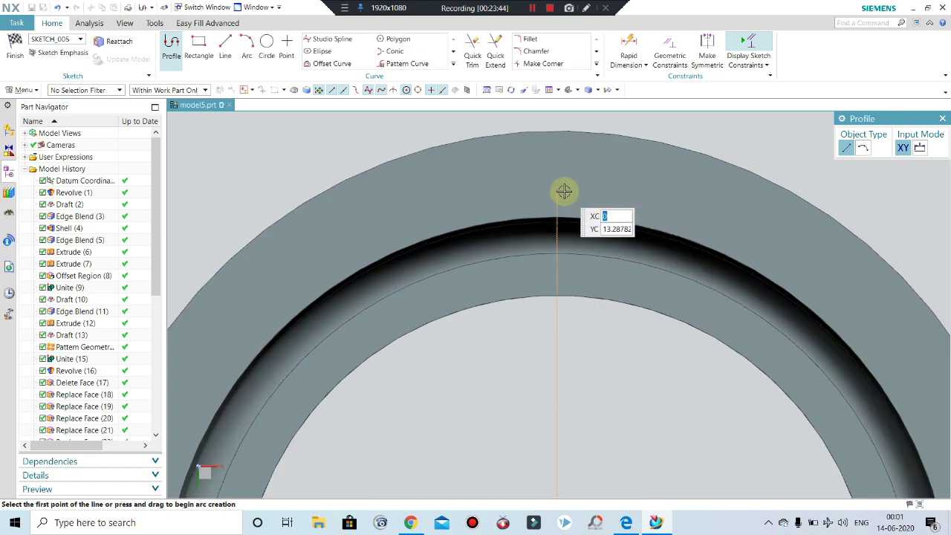
pyautogui.scroll(1, 587, 211)
pyautogui.scroll(1, 548, 206)
pyautogui.scroll(1, 548, 205)
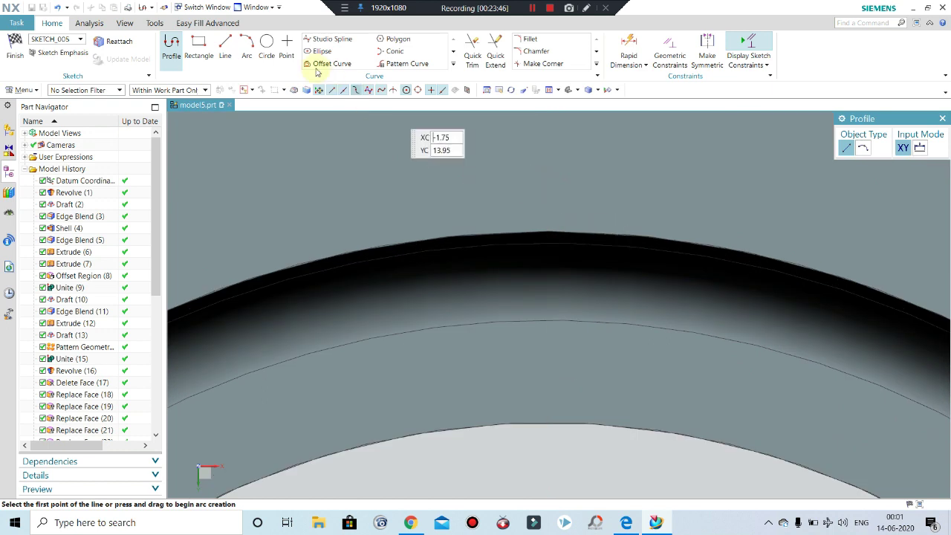
# Step: Project the top face's inner circular edge into the sketch as a curve
pyautogui.click(199, 46)
pyautogui.scroll(1, 584, 236)
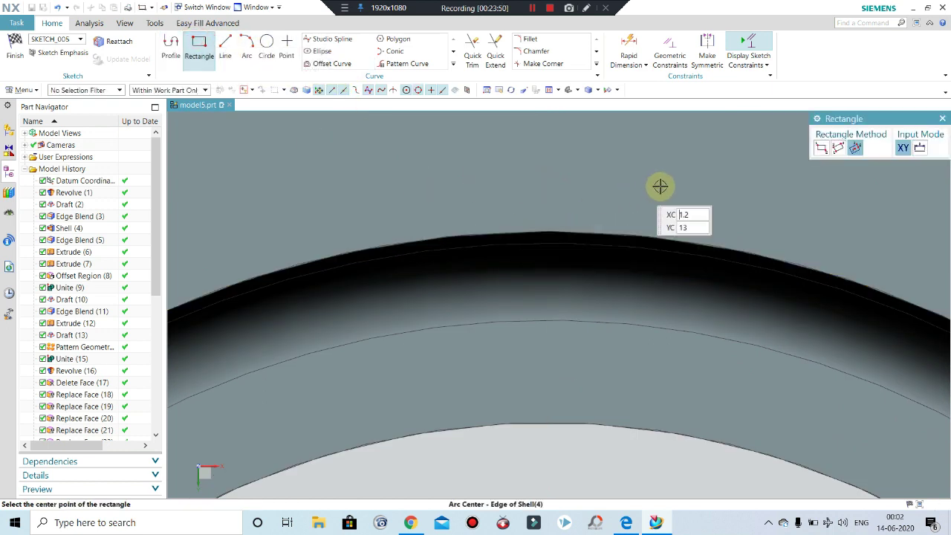
pyautogui.scroll(-2, 654, 182)
pyautogui.click(454, 66)
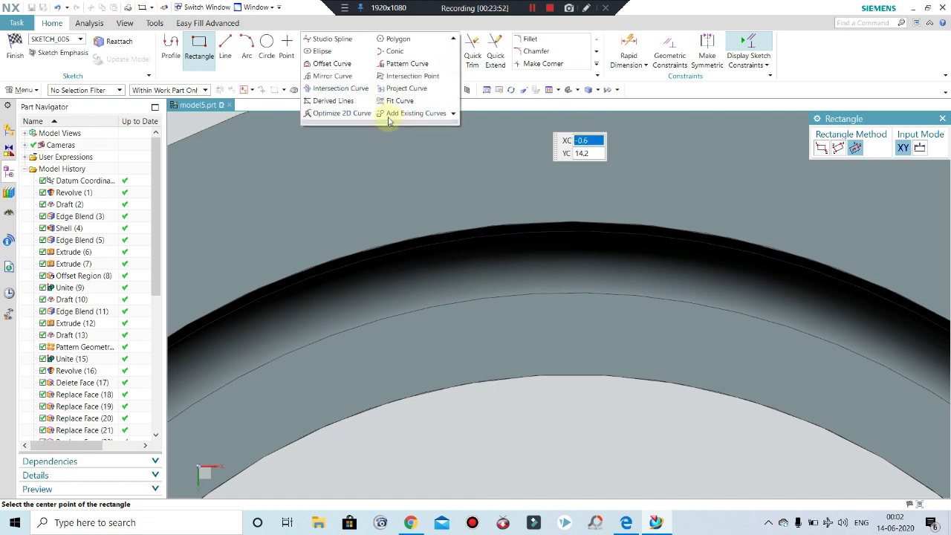
pyautogui.click(398, 148)
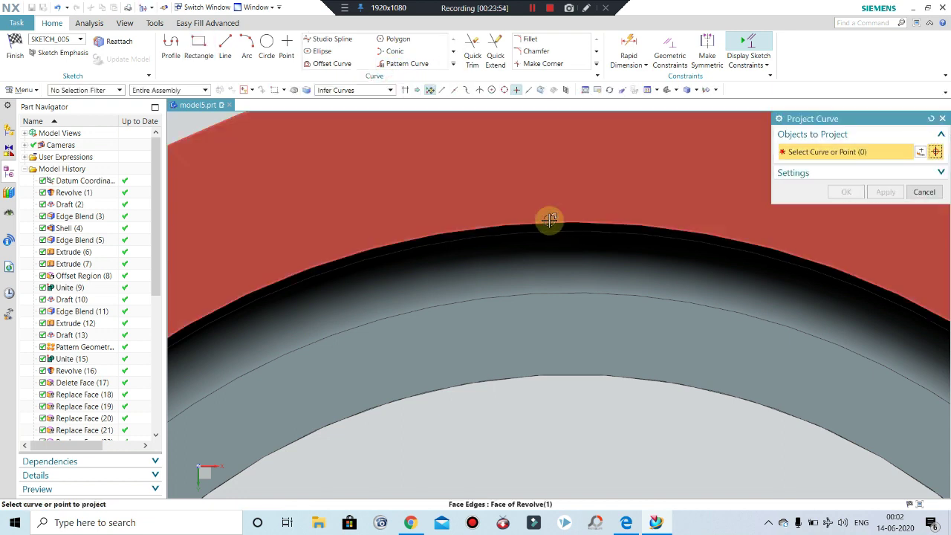
pyautogui.click(547, 220)
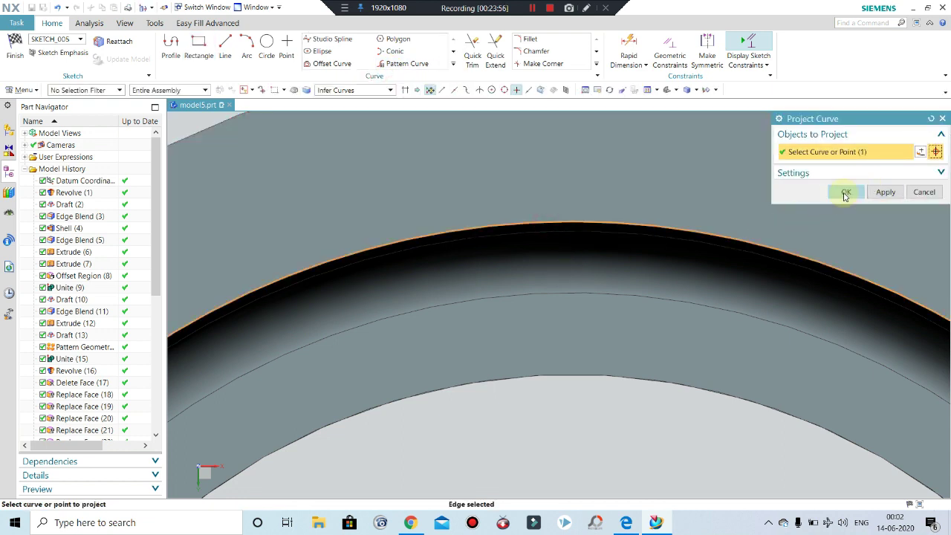
pyautogui.click(847, 192)
pyautogui.scroll(-1, 559, 261)
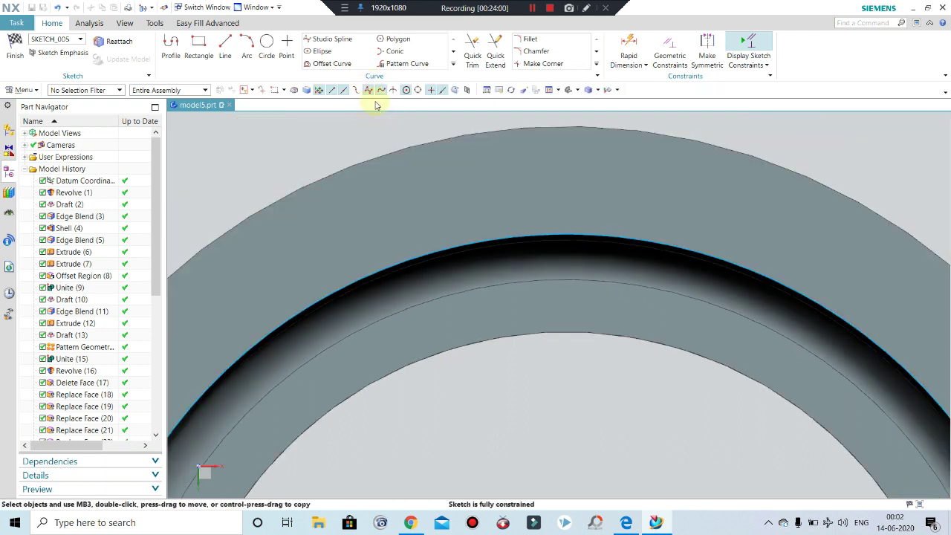
# Step: Offset the projected arc outward to create a second, outer arc
pyautogui.click(330, 64)
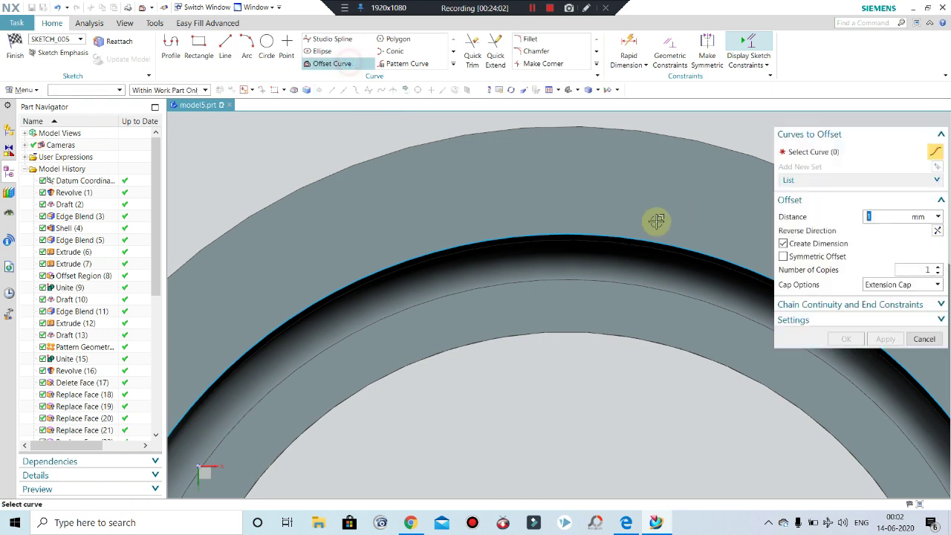
pyautogui.click(587, 235)
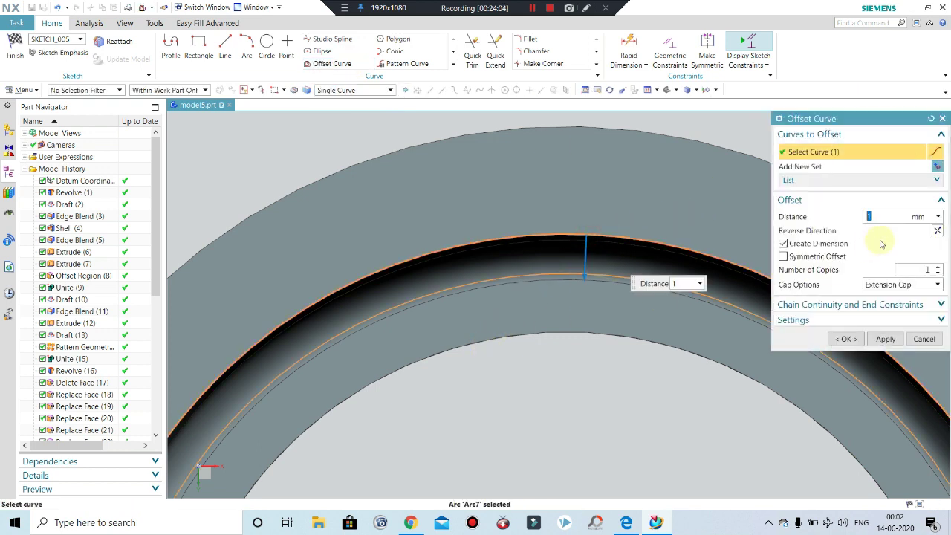
pyautogui.click(938, 231)
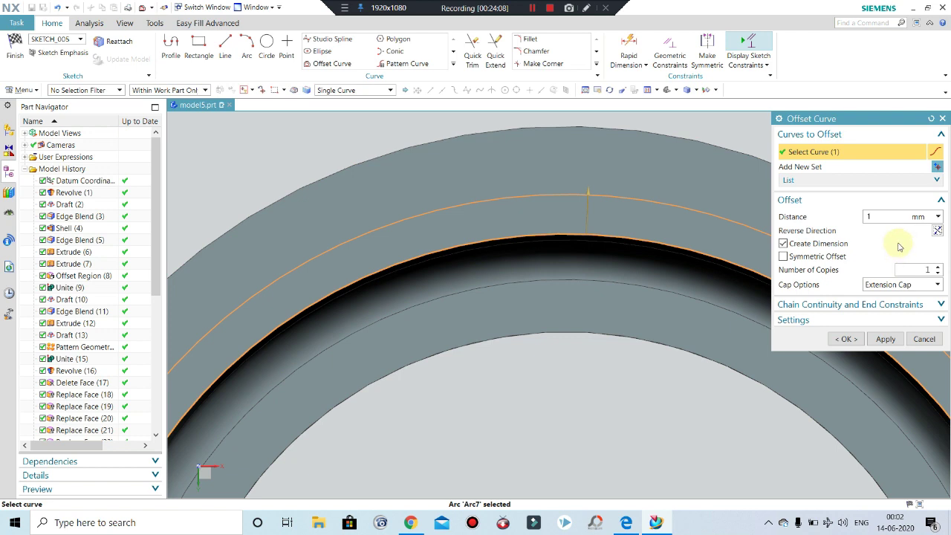
pyautogui.click(887, 217)
pyautogui.write('.5')
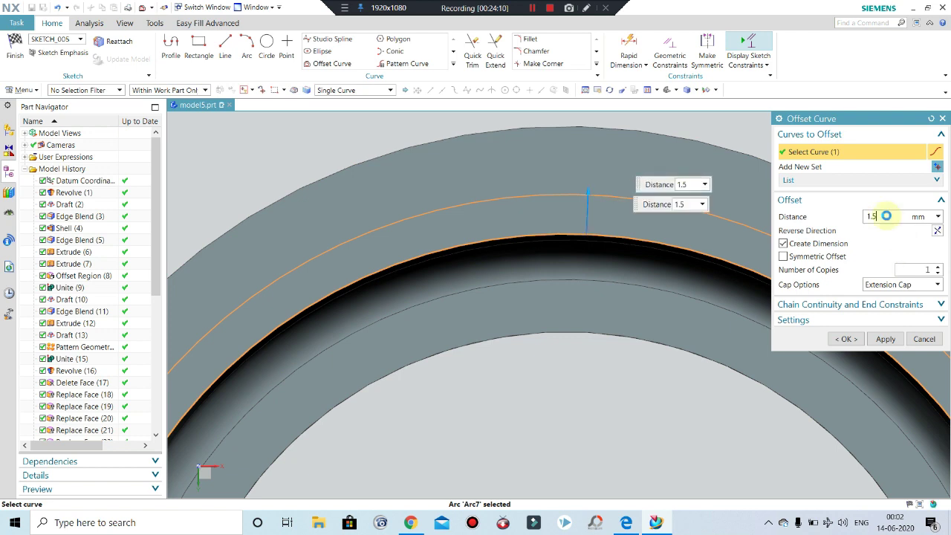
pyautogui.write('1.3')
pyautogui.press('Return')
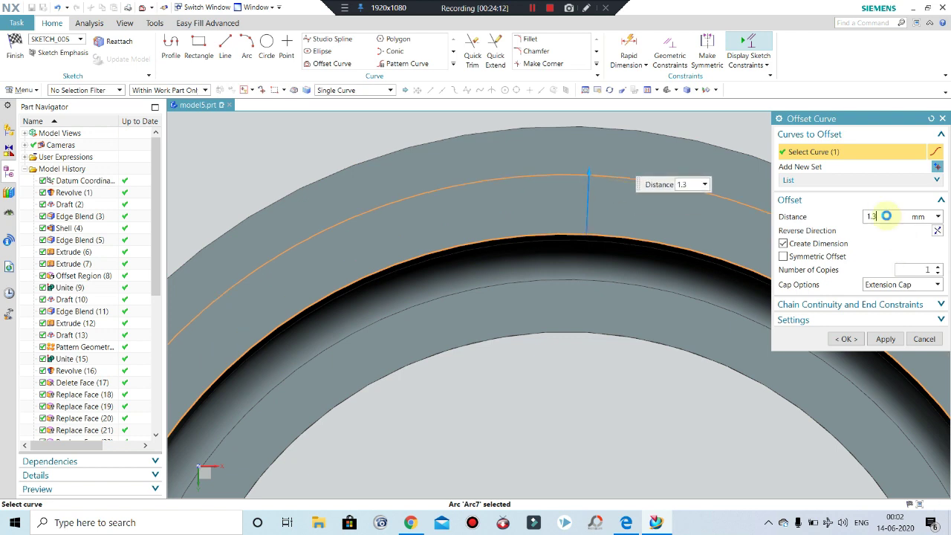
pyautogui.press('Return')
pyautogui.click(840, 340)
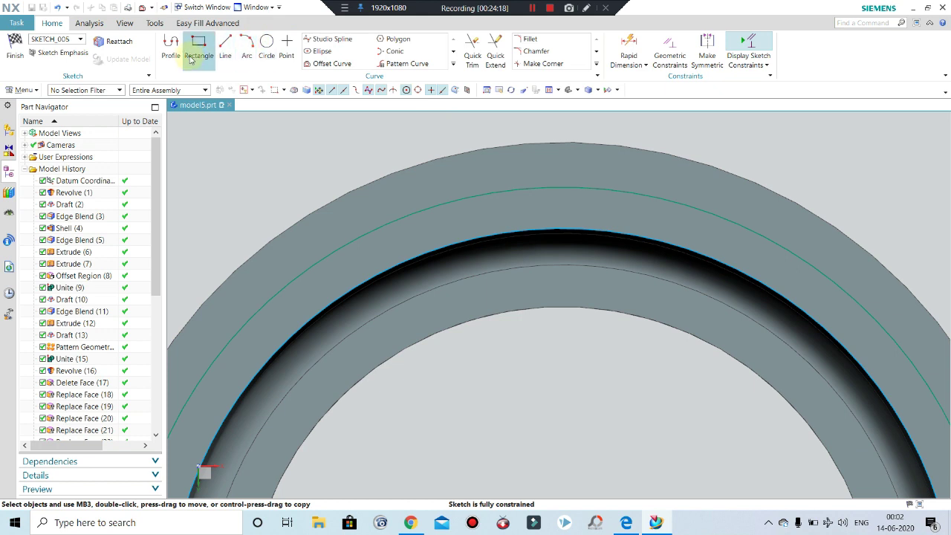
# Step: Draw a vertical line from the sketch origin up past the ring
pyautogui.click(225, 46)
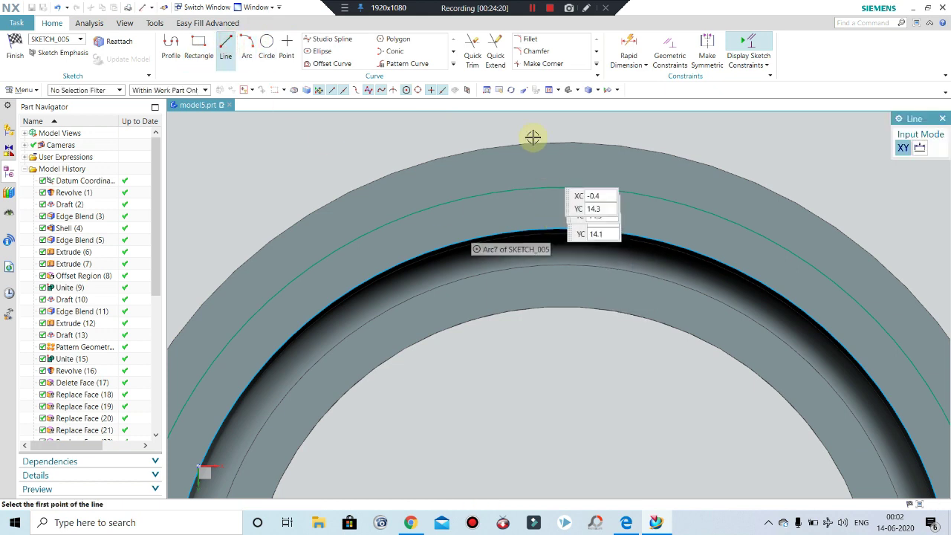
pyautogui.click(562, 227)
pyautogui.write('11.4')
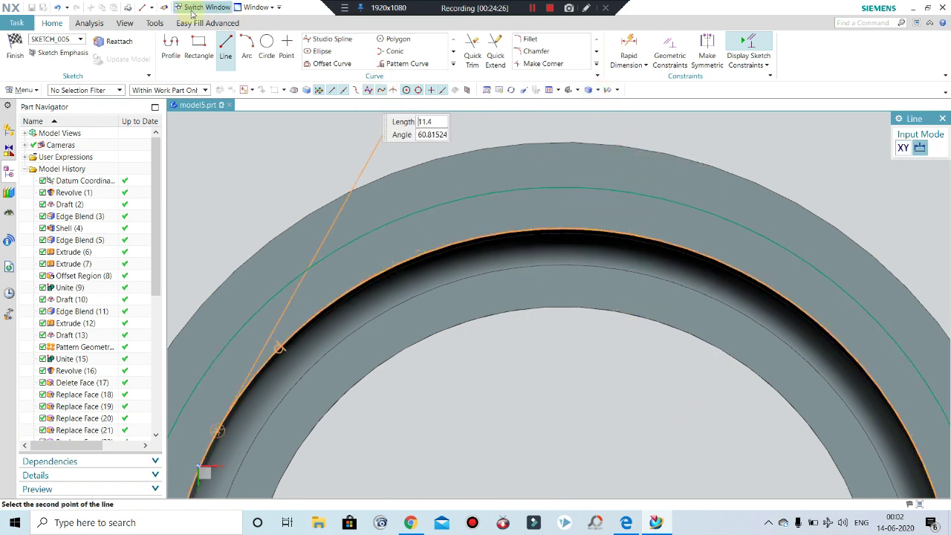
pyautogui.click(171, 45)
pyautogui.scroll(-2, 513, 237)
pyautogui.scroll(-2, 569, 260)
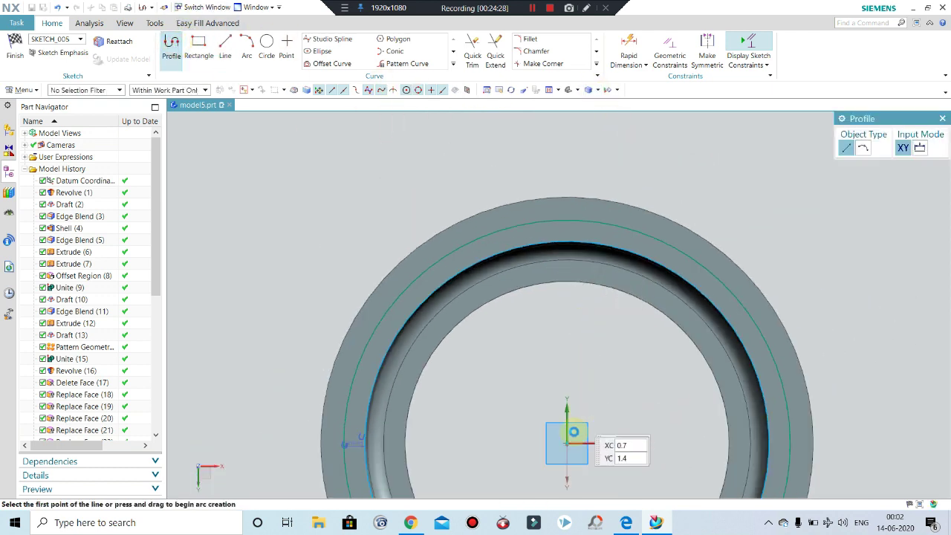
pyautogui.click(567, 443)
pyautogui.click(557, 151)
pyautogui.scroll(2, 565, 193)
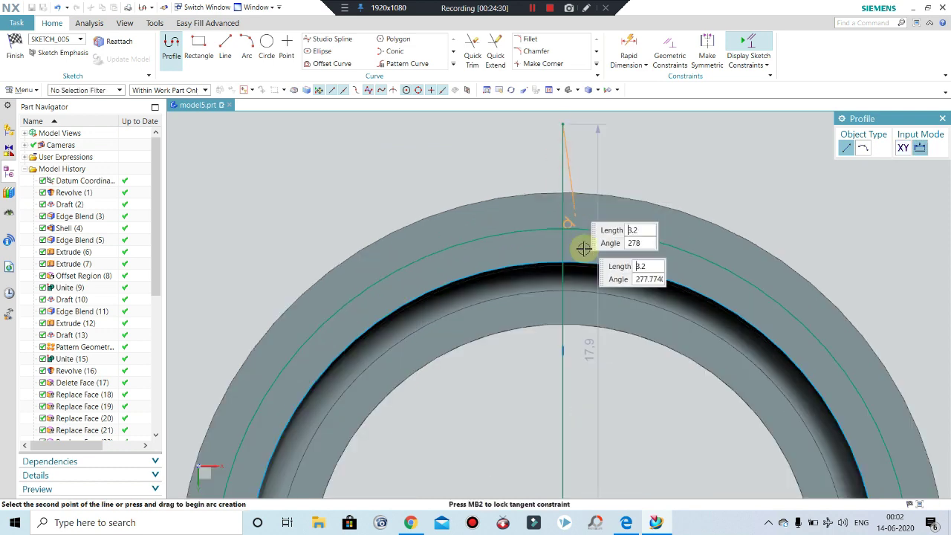
pyautogui.press('Escape')
# Step: Trim the vertical line so only the piece between the two arcs remains
pyautogui.click(473, 54)
pyautogui.scroll(2, 595, 264)
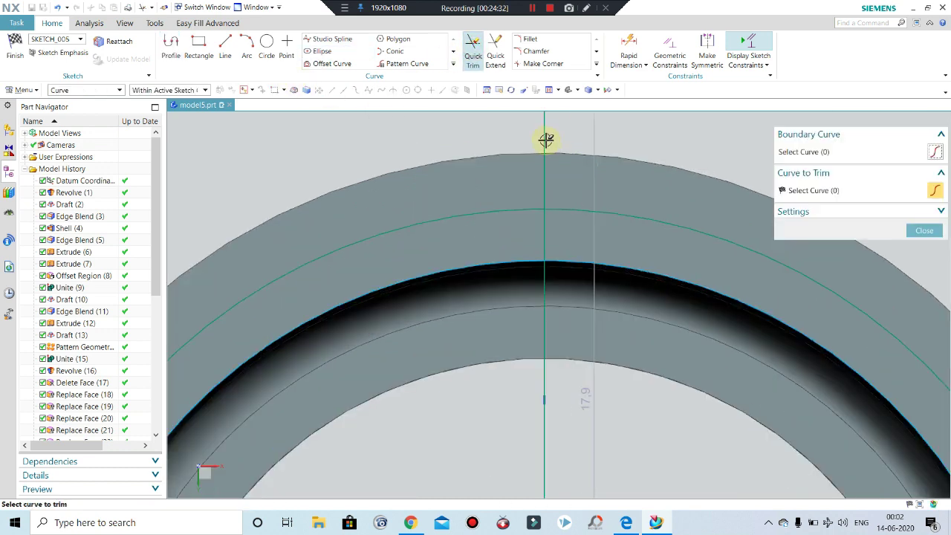
pyautogui.click(546, 138)
pyautogui.click(545, 372)
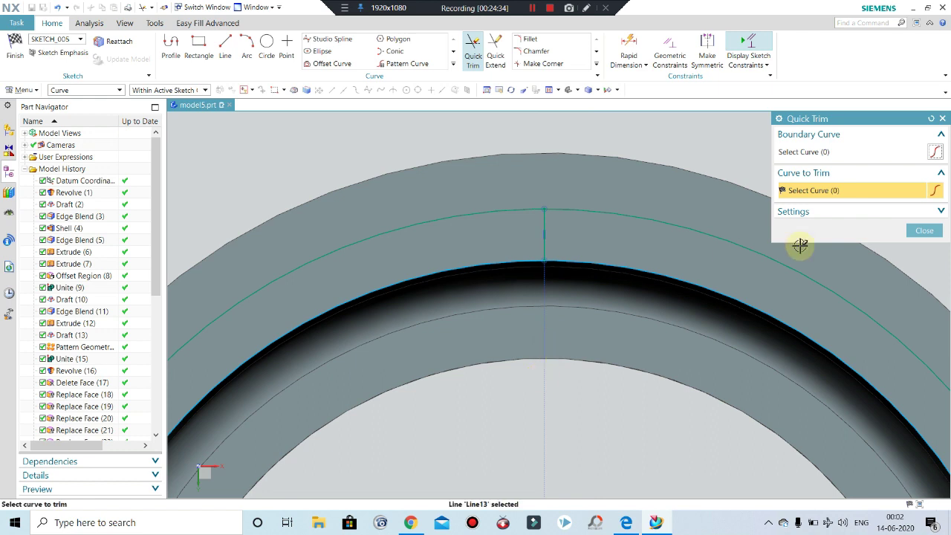
pyautogui.click(924, 231)
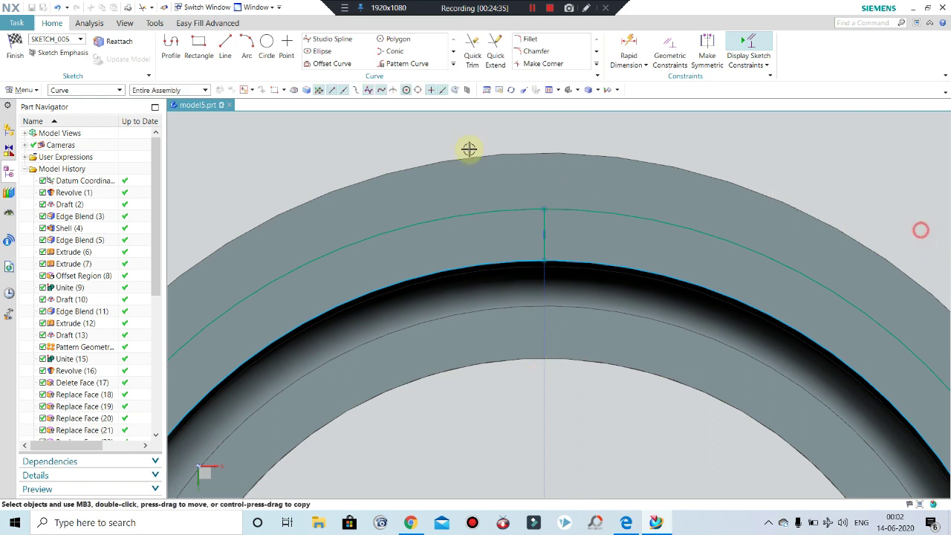
# Step: Offset the vertical centre line symmetrically by 2.5 mm on both sides
pyautogui.click(327, 63)
pyautogui.scroll(1, 548, 219)
pyautogui.click(548, 223)
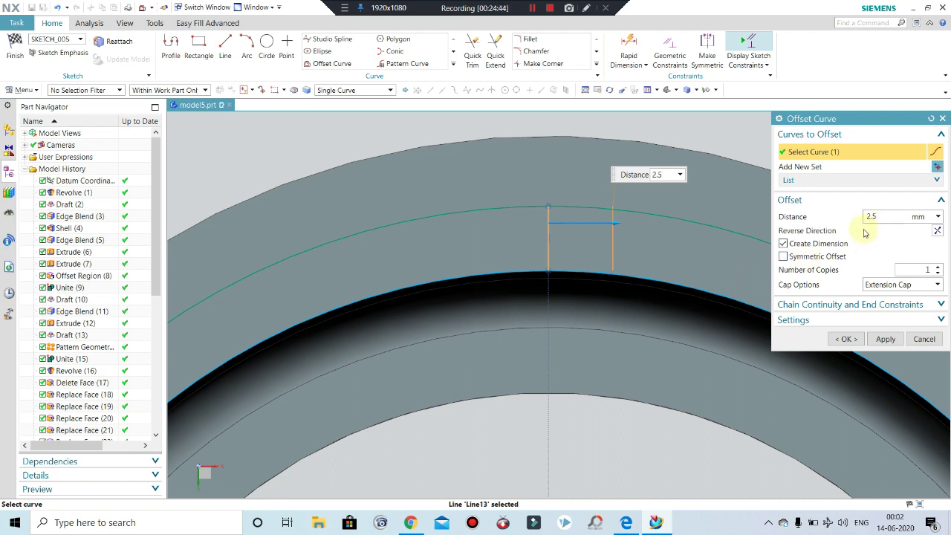
pyautogui.click(785, 257)
pyautogui.scroll(-3, 535, 191)
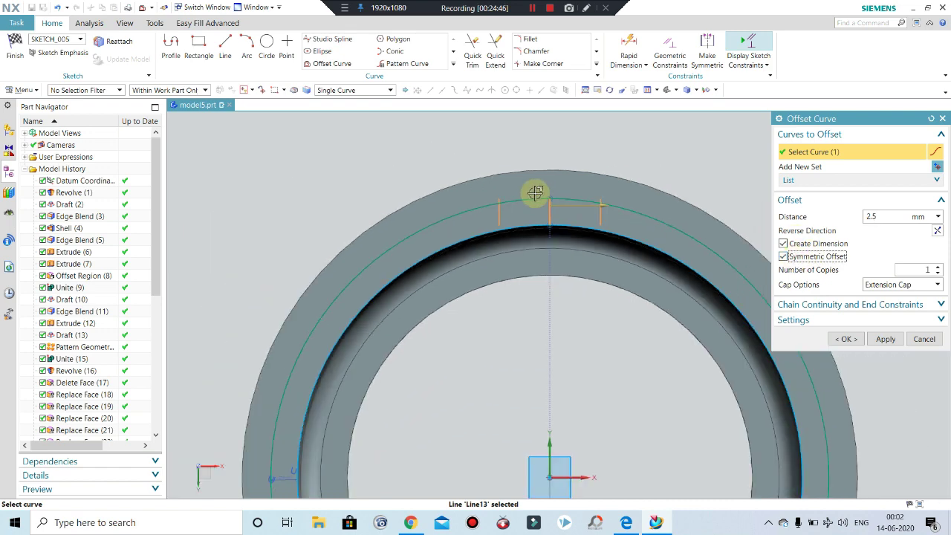
pyautogui.scroll(-2, 537, 197)
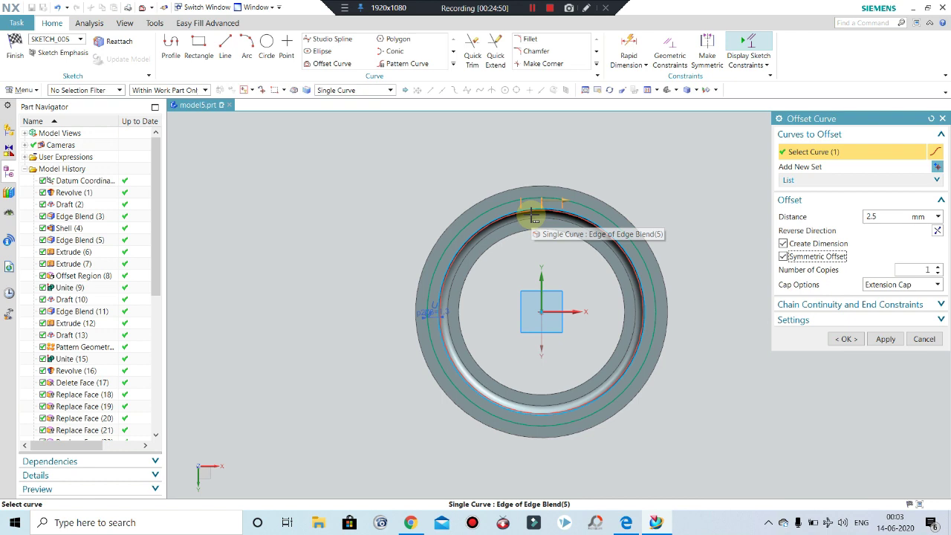
pyautogui.scroll(2, 548, 207)
pyautogui.scroll(3, 548, 210)
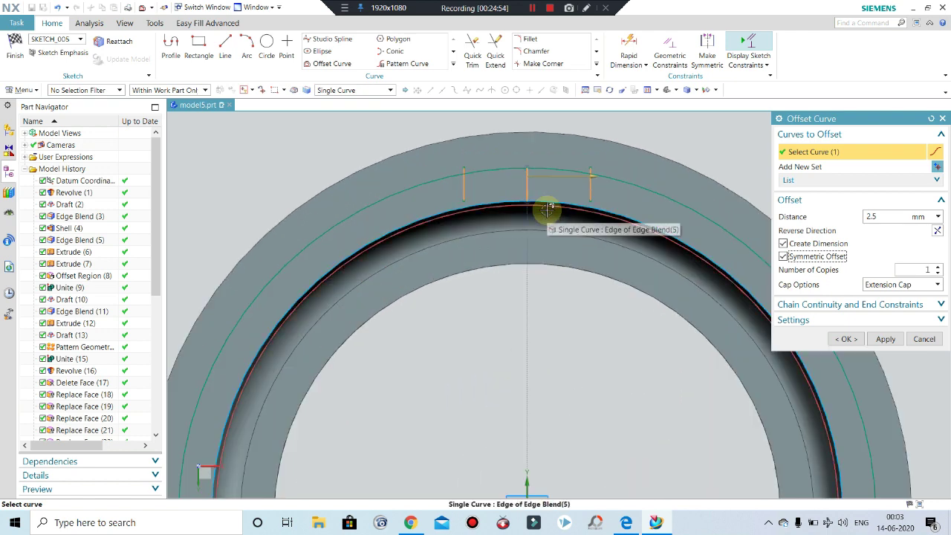
pyautogui.click(847, 339)
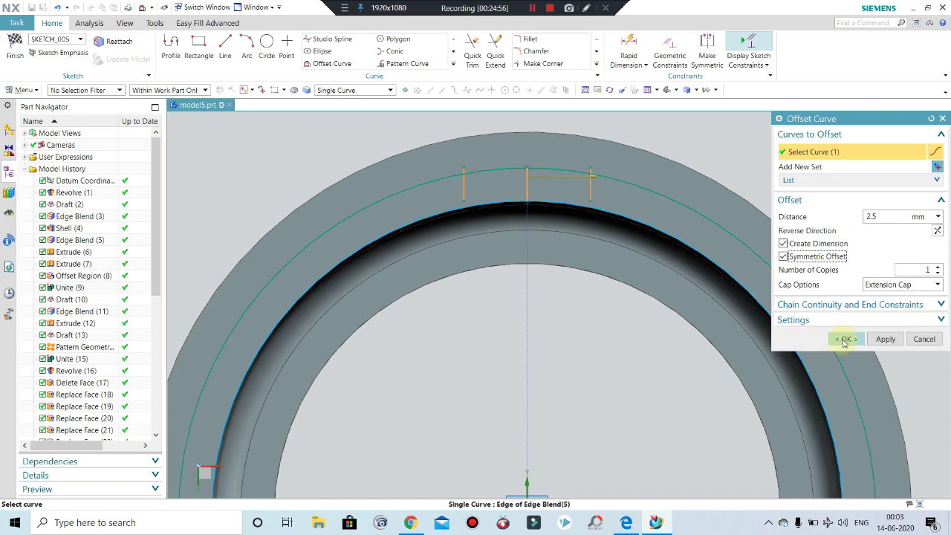
# Step: Extend both 2.5 mm offset lines out to meet the arc
pyautogui.scroll(2, 490, 195)
pyautogui.scroll(3, 557, 186)
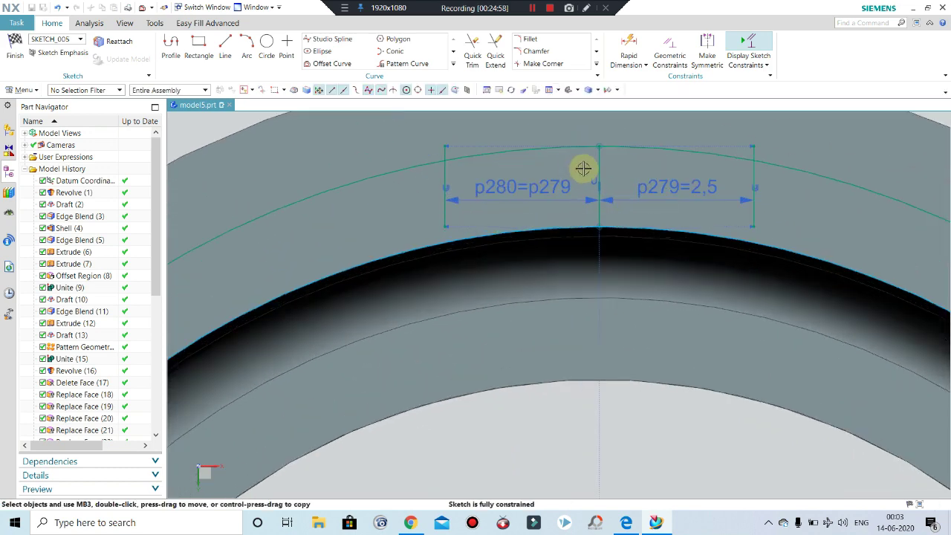
pyautogui.scroll(1, 595, 164)
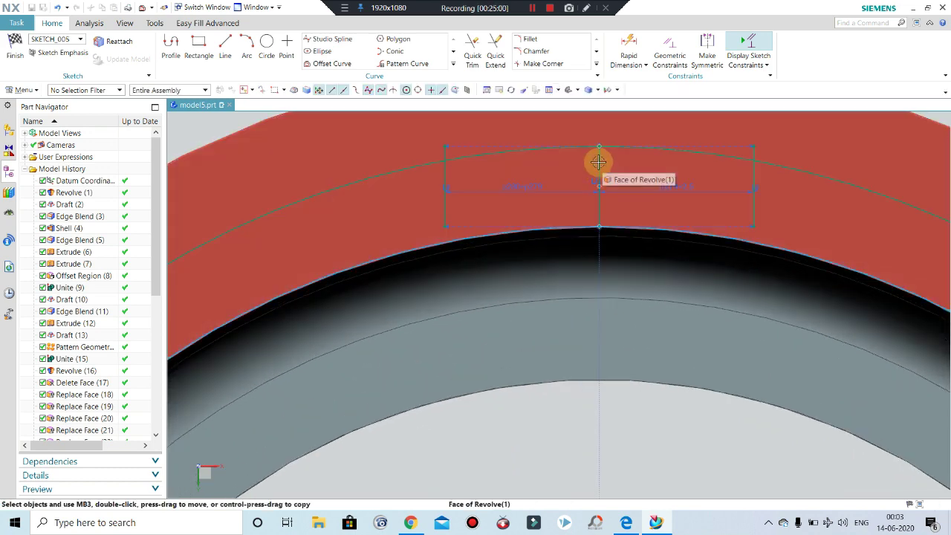
pyautogui.click(600, 160)
pyautogui.rightClick(602, 145)
pyautogui.rightClick(642, 131)
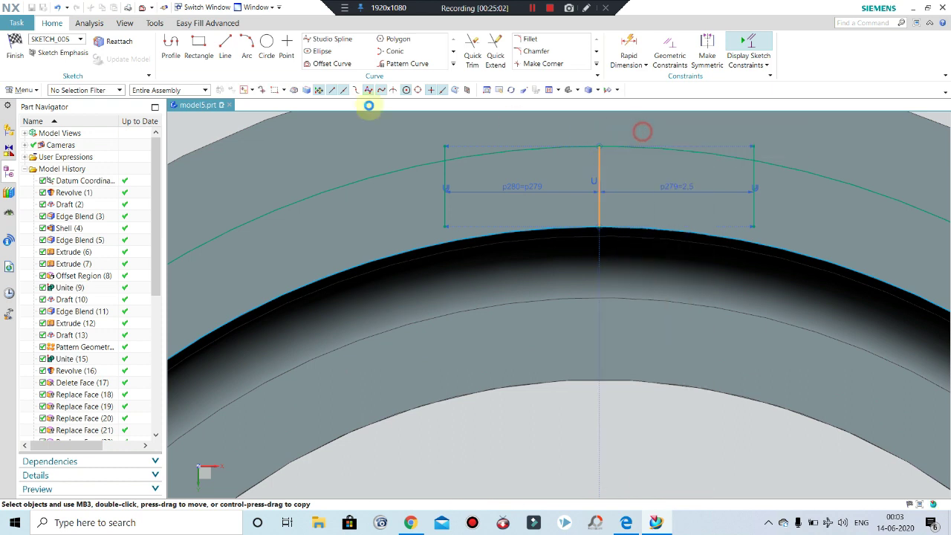
pyautogui.click(495, 56)
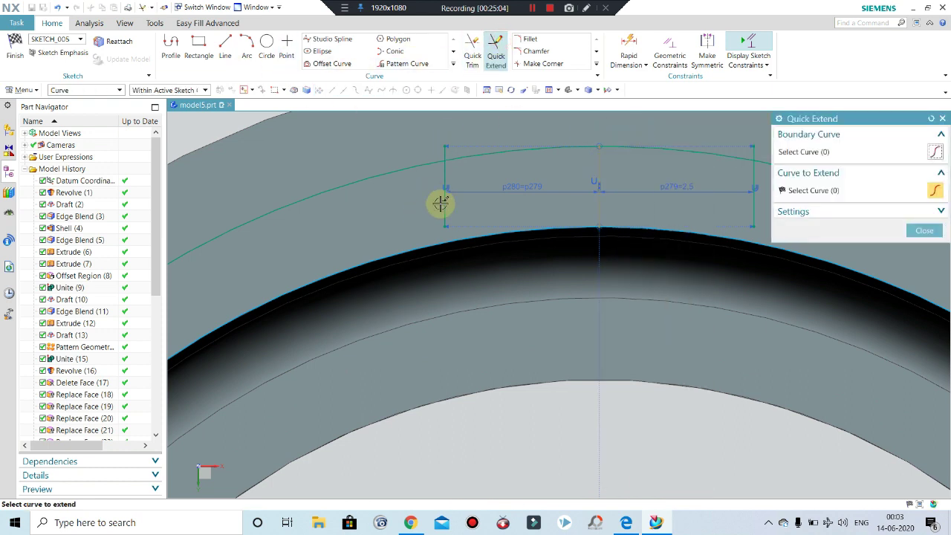
pyautogui.click(444, 202)
pyautogui.scroll(-2, 385, 248)
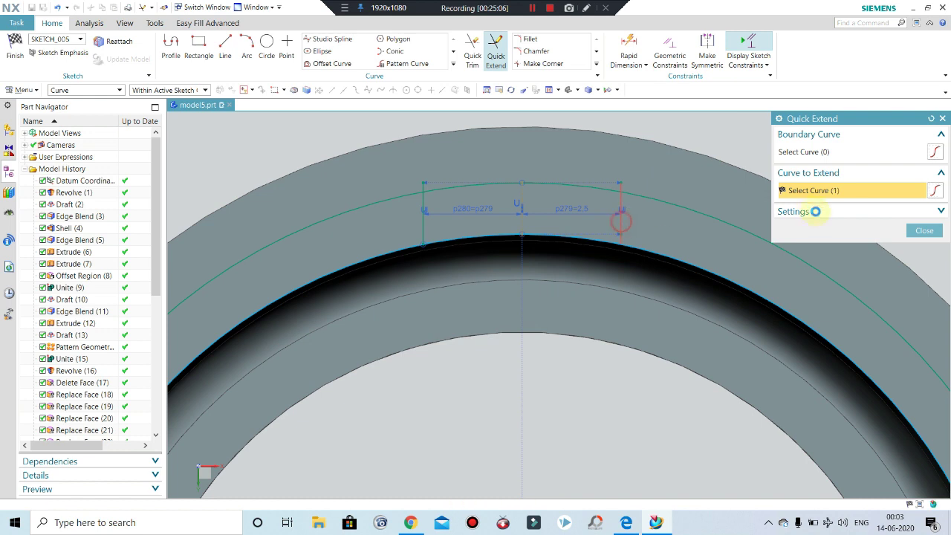
pyautogui.click(925, 231)
# Step: Trim the outer arc ends outside the tab outline to close the profile
pyautogui.click(473, 55)
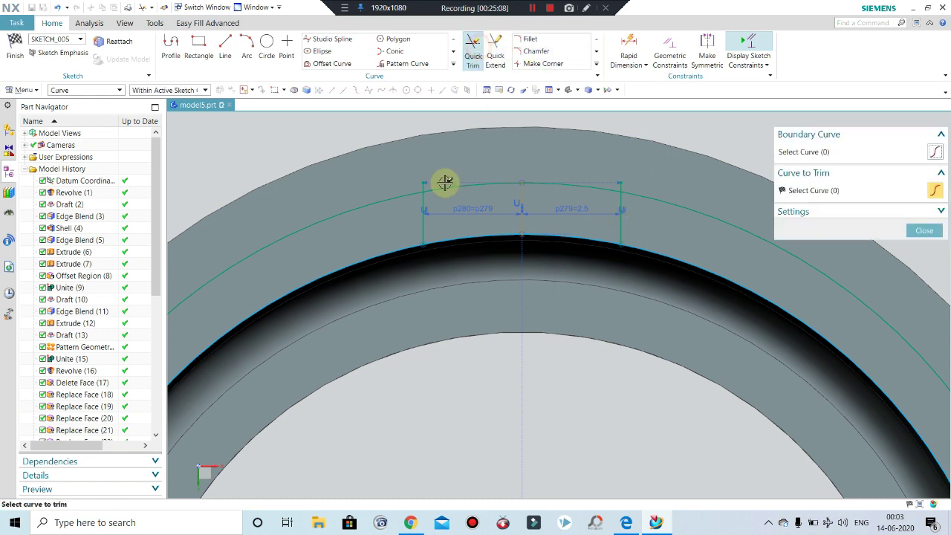
pyautogui.scroll(2, 411, 184)
pyautogui.scroll(-2, 430, 185)
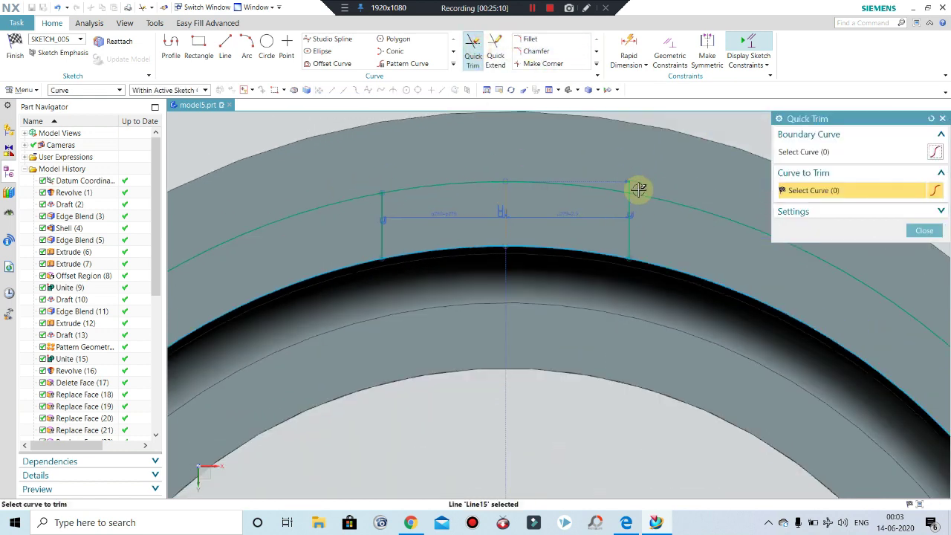
pyautogui.click(669, 202)
pyautogui.click(665, 269)
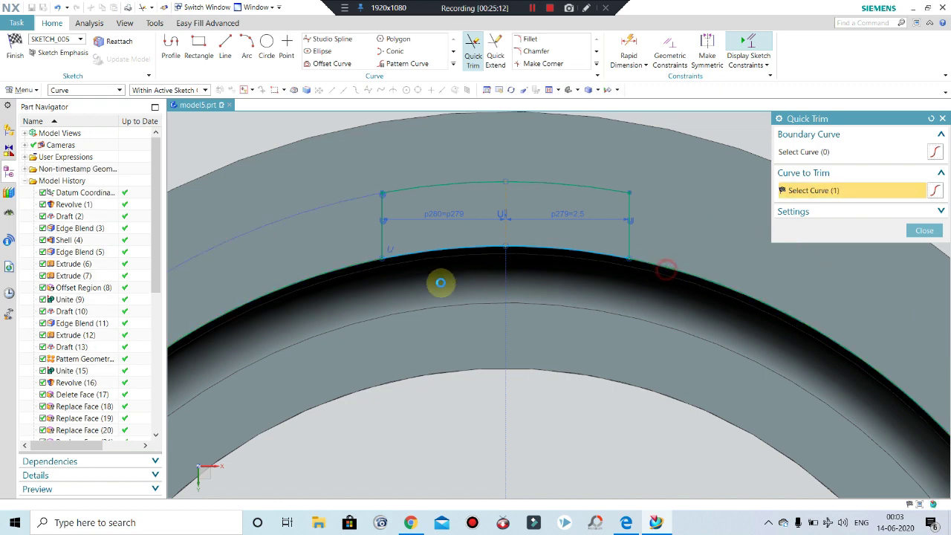
pyautogui.scroll(-2, 415, 198)
# Step: Extrude the four tab-outline curves 3 mm downward with Boolean None
pyautogui.click(927, 231)
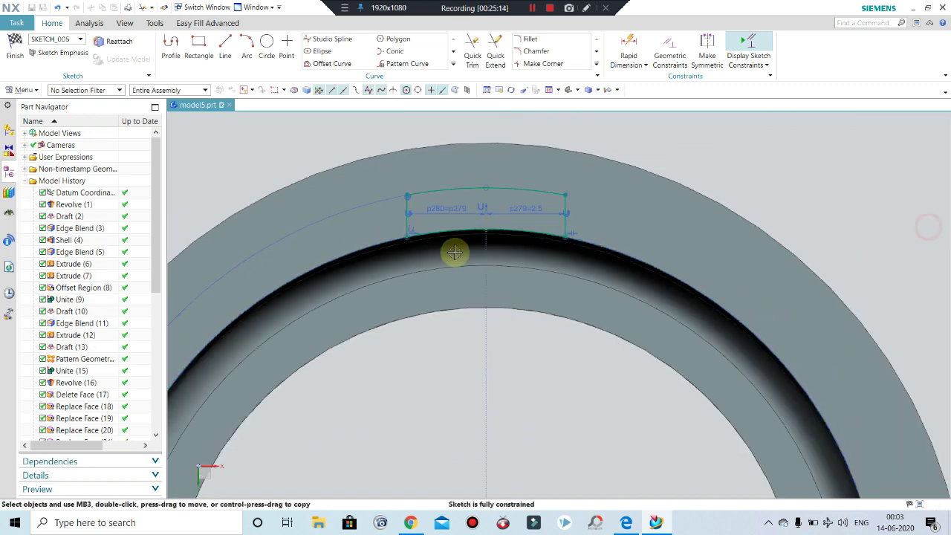
pyautogui.moveTo(455, 251)
pyautogui.mouseDown(button='middle')
pyautogui.moveTo(466, 191)
pyautogui.moveTo(459, 197)
pyautogui.mouseUp(button='middle')
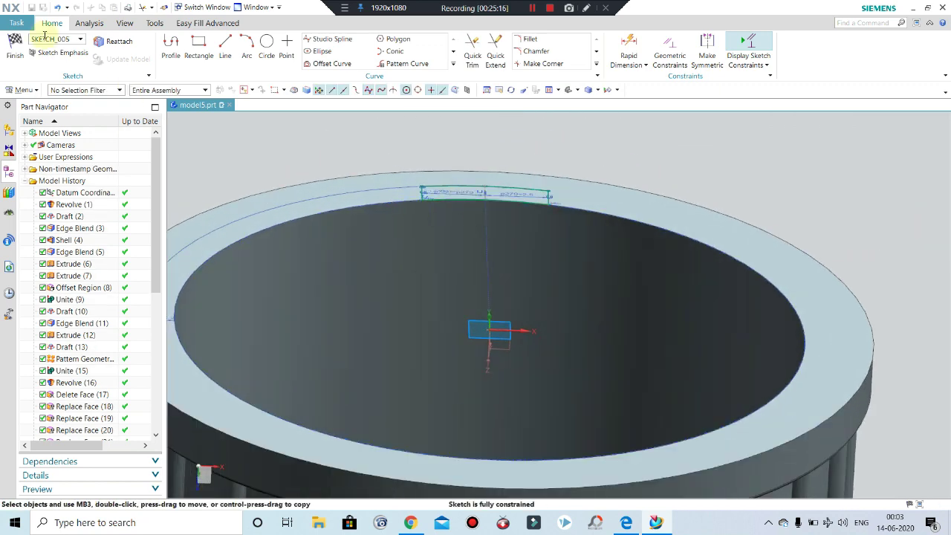
pyautogui.click(15, 49)
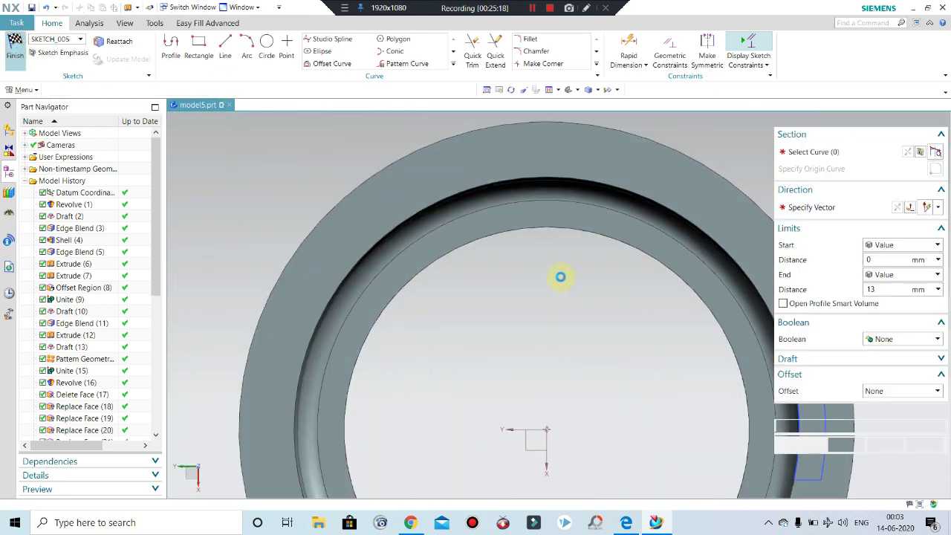
pyautogui.moveTo(584, 312)
pyautogui.mouseDown(button='middle')
pyautogui.moveTo(622, 246)
pyautogui.moveTo(662, 271)
pyautogui.mouseUp(button='middle')
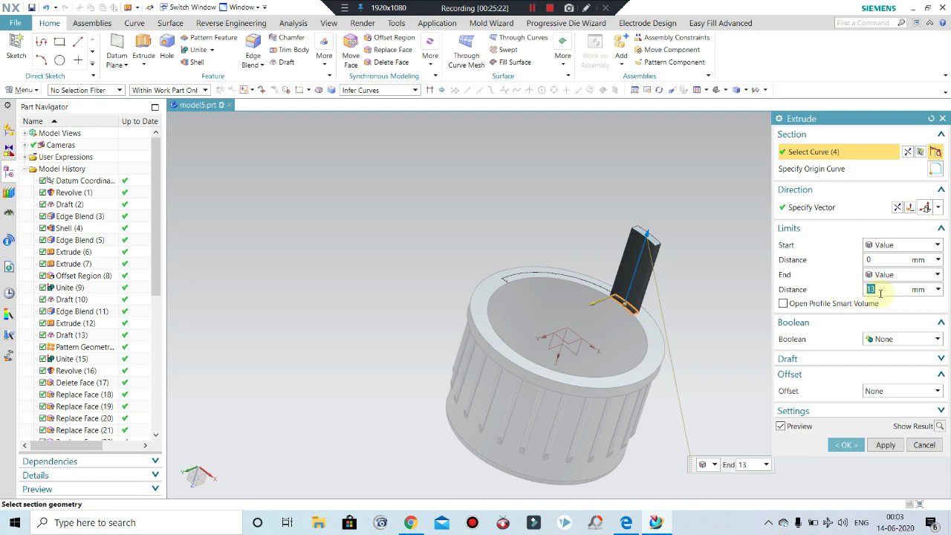
pyautogui.write('5')
pyautogui.press('Return')
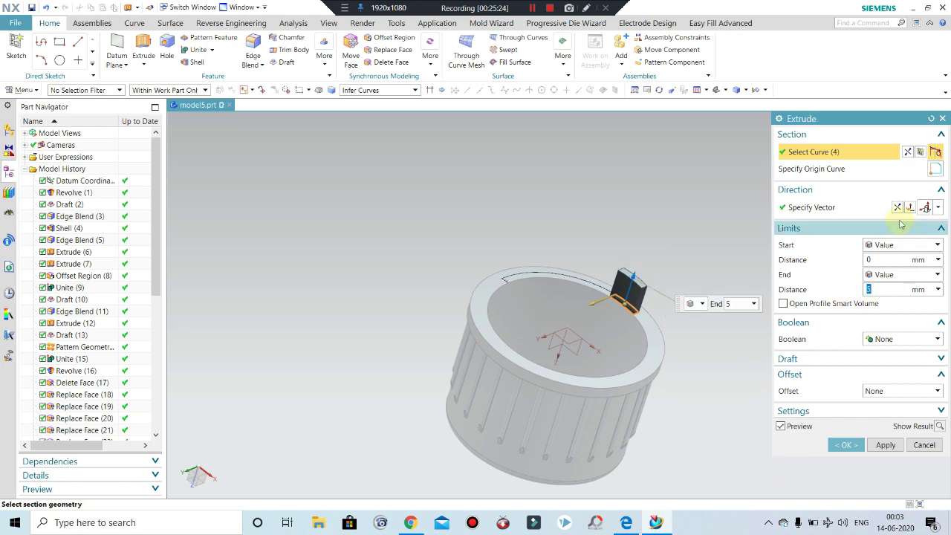
pyautogui.click(897, 207)
pyautogui.moveTo(579, 322)
pyautogui.mouseDown(button='middle')
pyautogui.moveTo(616, 293)
pyautogui.moveTo(600, 318)
pyautogui.mouseUp(button='middle')
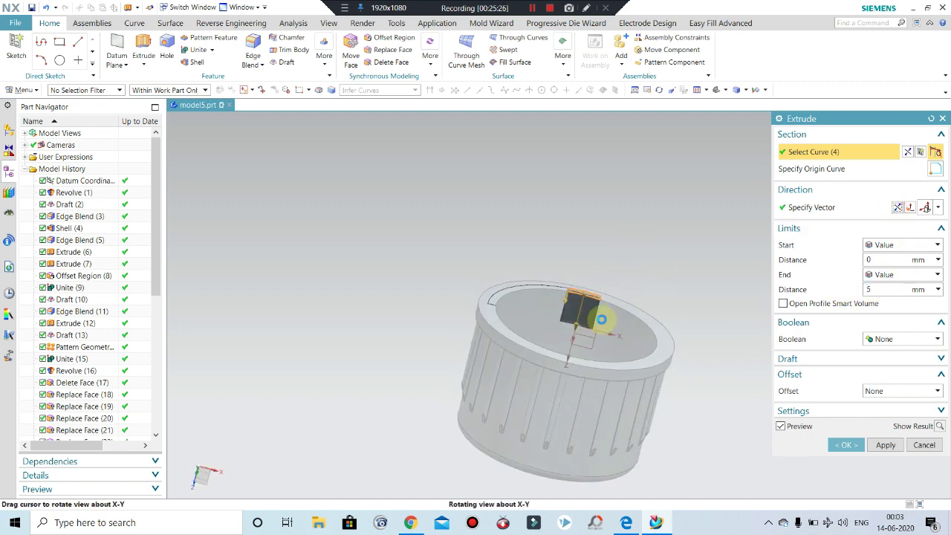
pyautogui.scroll(2, 578, 318)
pyautogui.scroll(2, 532, 287)
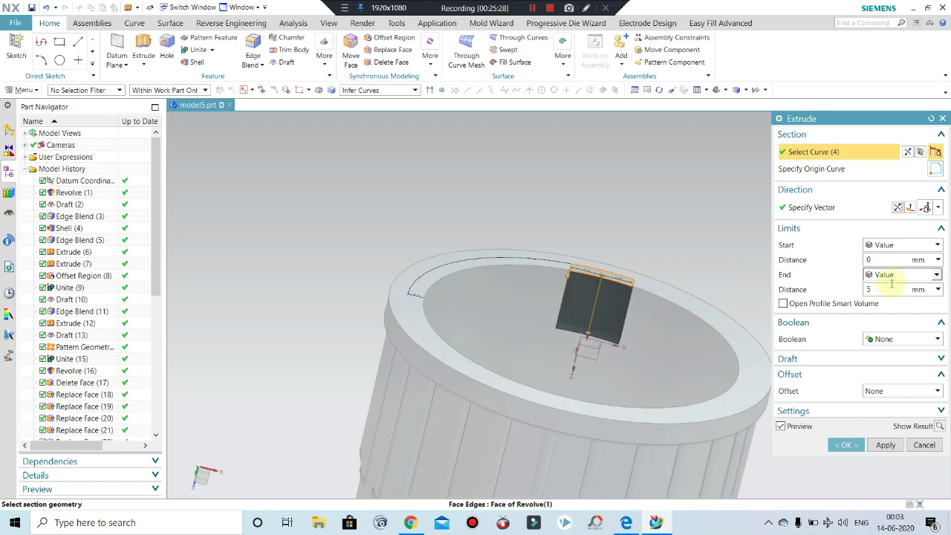
pyautogui.click(891, 283)
pyautogui.write('3')
pyautogui.press('Return')
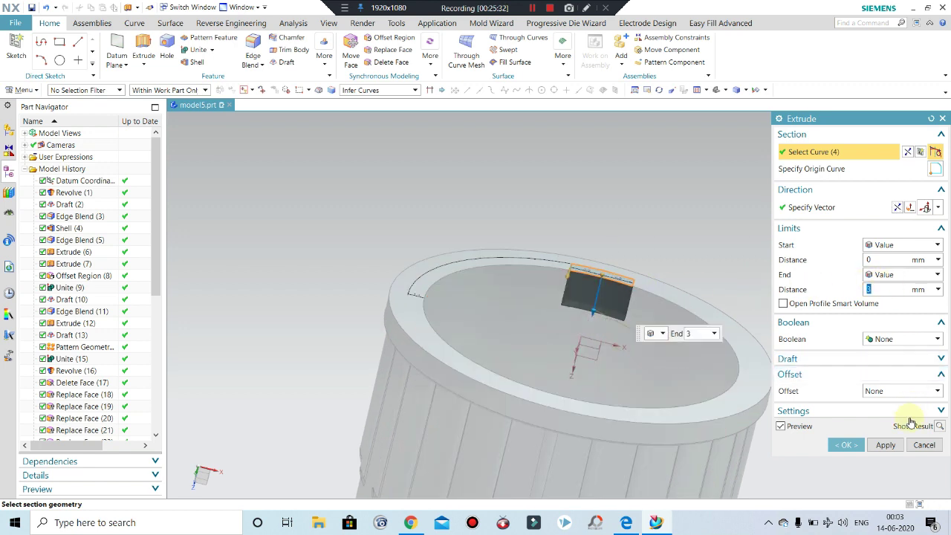
pyautogui.click(846, 445)
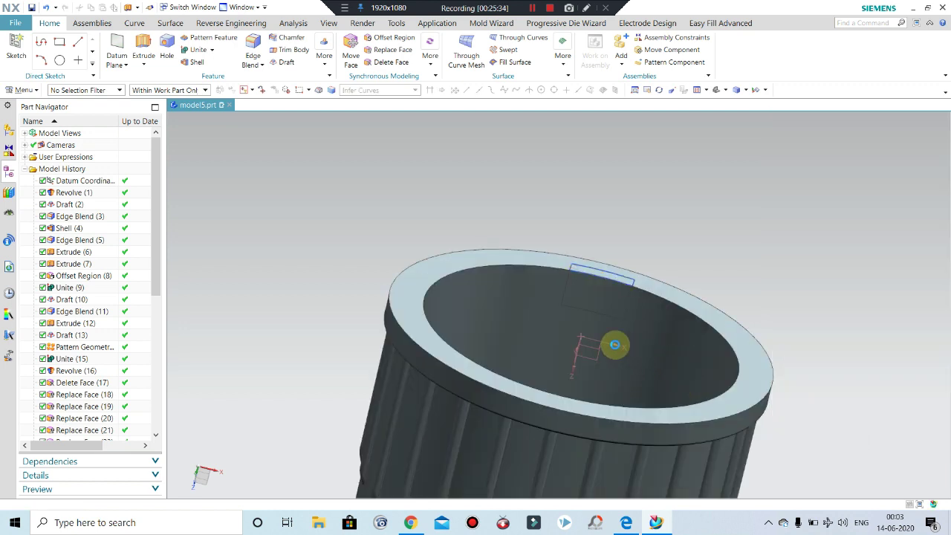
pyautogui.click(495, 290)
# Step: Hide the cap body and orbit around the isolated tab block
pyautogui.hotkey('ctrl', 'b')
pyautogui.moveTo(584, 346)
pyautogui.mouseDown(button='middle')
pyautogui.moveTo(573, 340)
pyautogui.moveTo(664, 317)
pyautogui.mouseUp(button='middle')
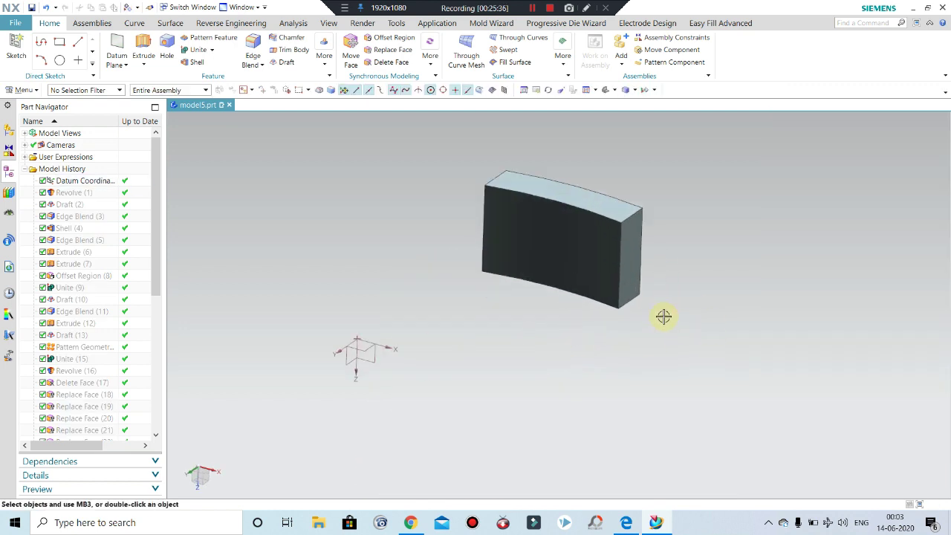
pyautogui.click(284, 62)
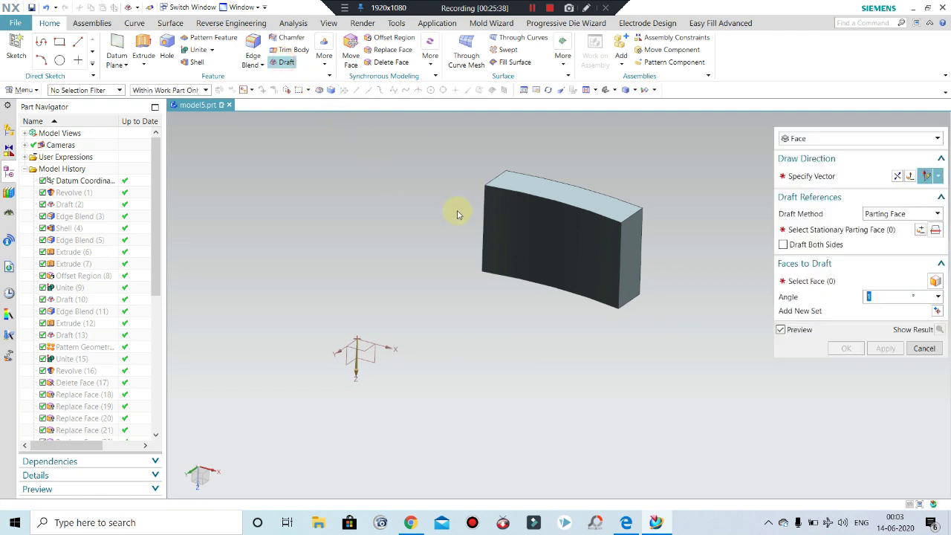
pyautogui.click(922, 347)
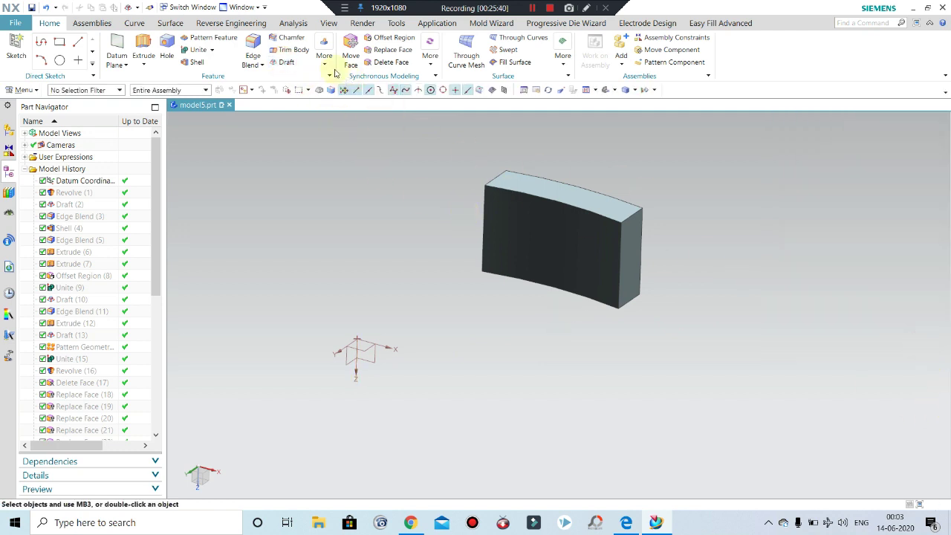
# Step: Chamfer the block's vertical edge asymmetrically, 3 mm by 1.2 mm
pyautogui.click(294, 41)
pyautogui.click(623, 214)
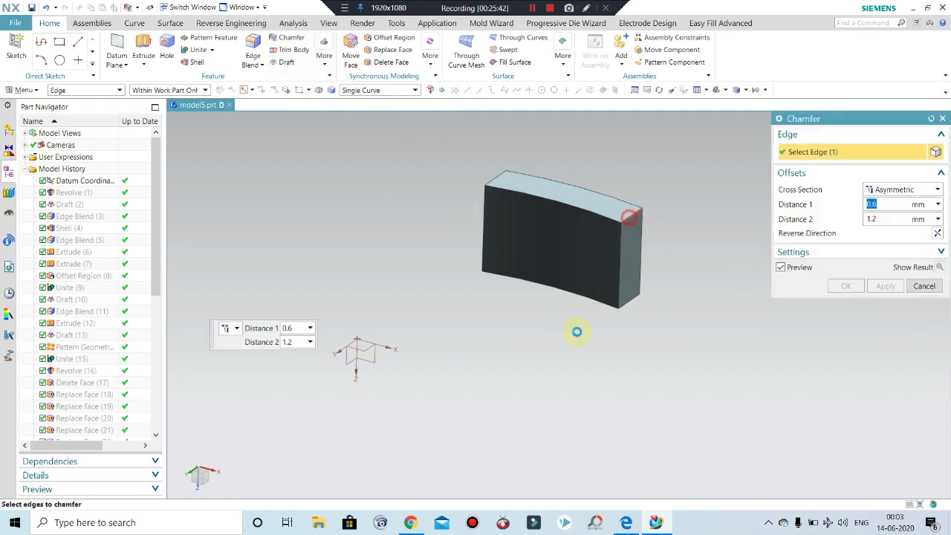
pyautogui.moveTo(631, 252); pyautogui.dragTo(628, 303)
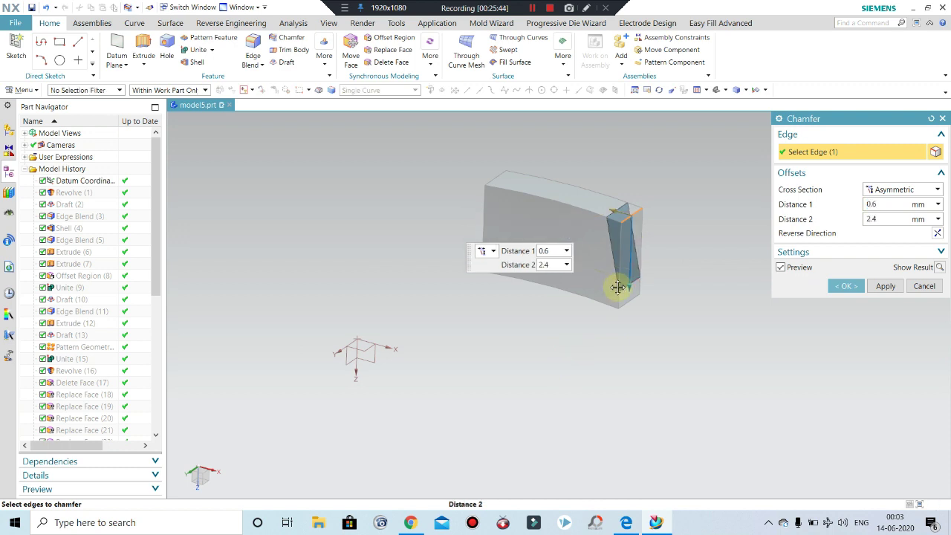
pyautogui.click(913, 291)
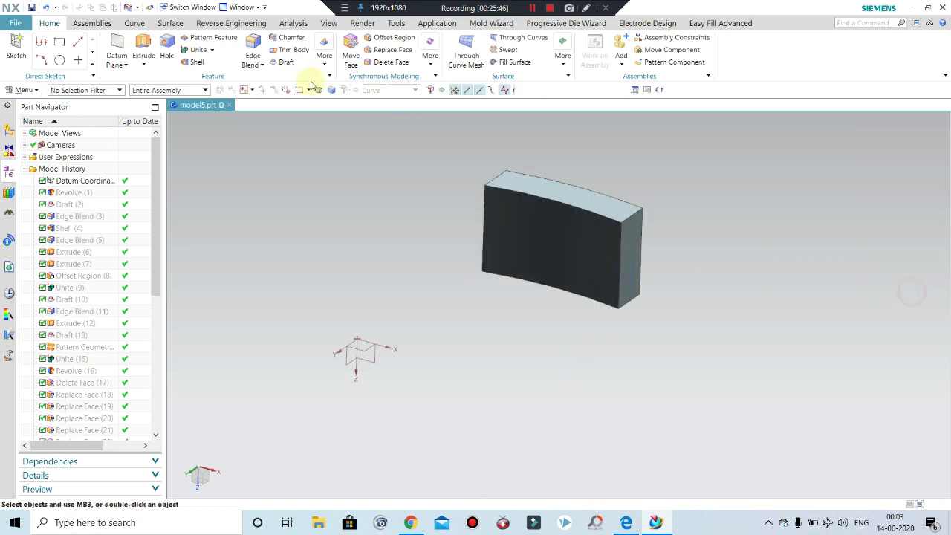
pyautogui.click(291, 39)
pyautogui.click(629, 303)
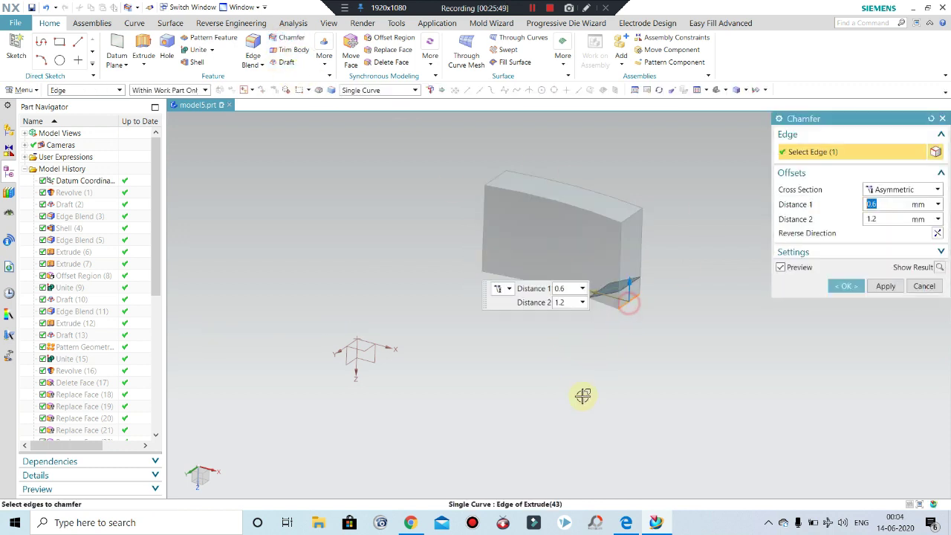
pyautogui.moveTo(628, 290); pyautogui.dragTo(632, 211)
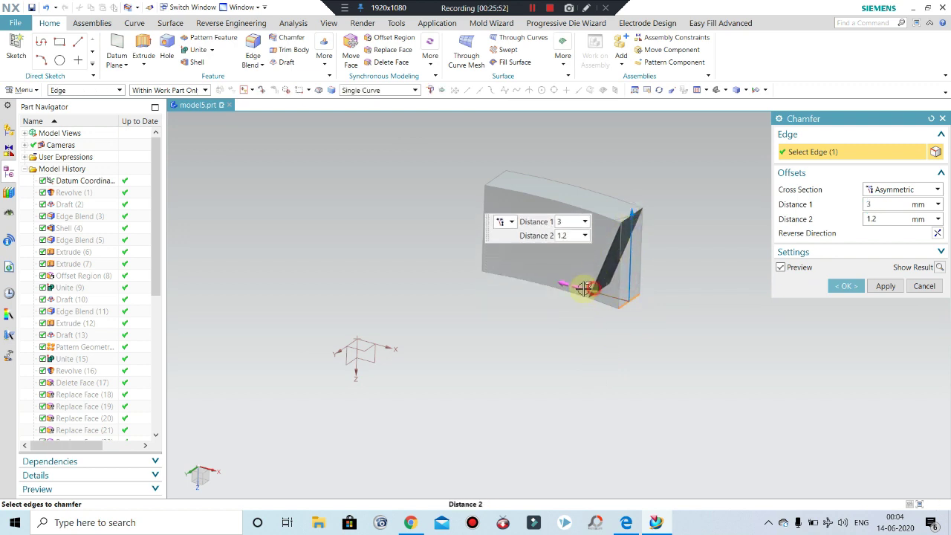
pyautogui.moveTo(585, 288); pyautogui.dragTo(578, 286)
pyautogui.click(853, 286)
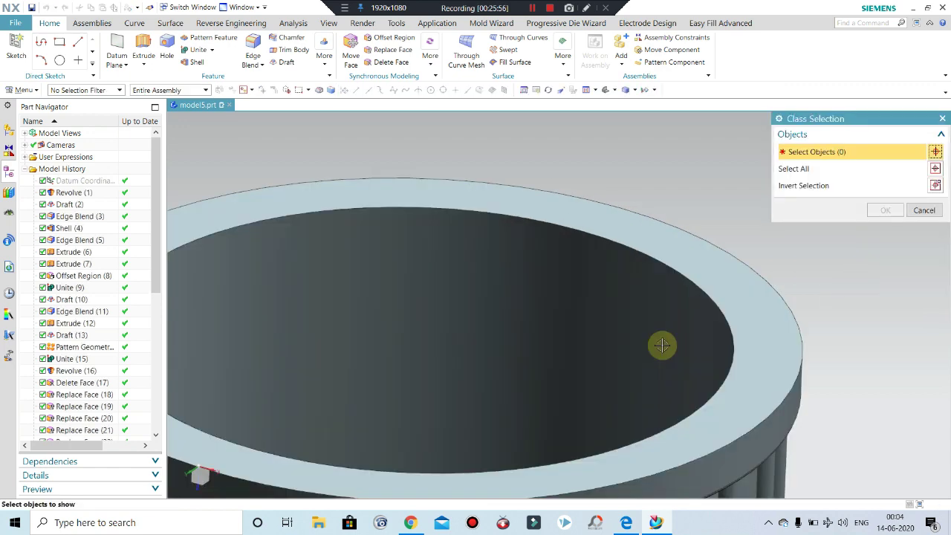
# Step: Show the cap body again and subtract the tab block from it
pyautogui.click(657, 342)
pyautogui.middleClick(654, 340)
pyautogui.moveTo(604, 254); pyautogui.dragTo(580, 292, button='middle')
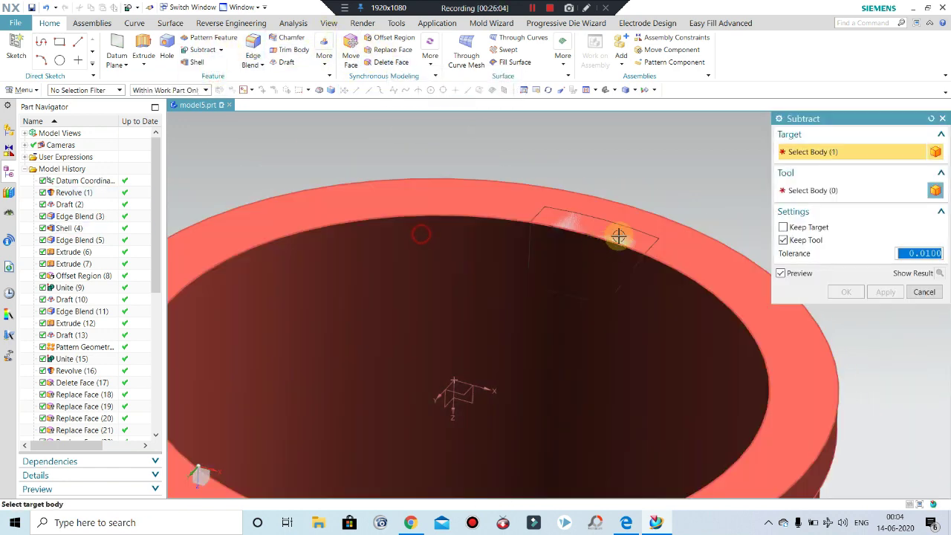
pyautogui.click(617, 238)
pyautogui.click(617, 230)
pyautogui.click(854, 290)
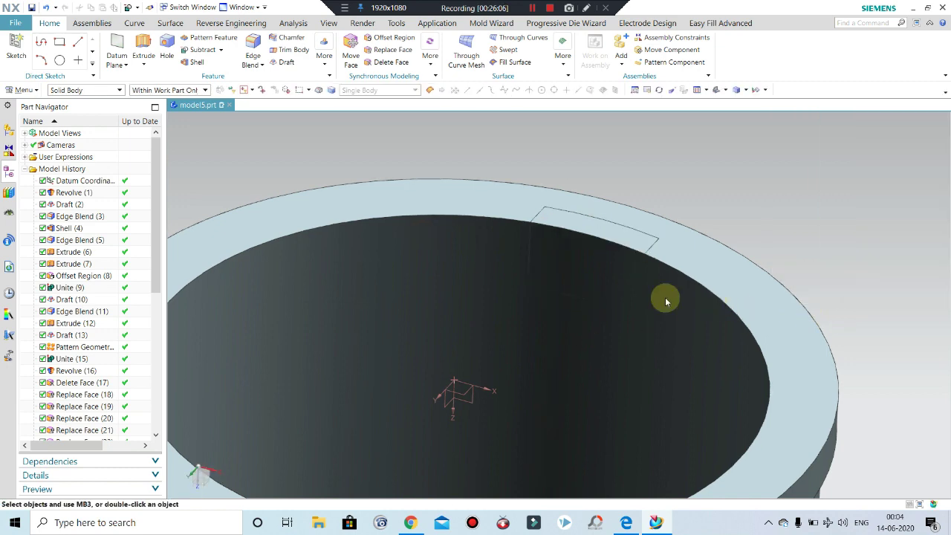
# Step: Edit Subtract (45) to drop the tool body, then inspect the rim slot
pyautogui.scroll(-3, 624, 289)
pyautogui.scroll(-5, 104, 409)
pyautogui.scroll(-3, 89, 426)
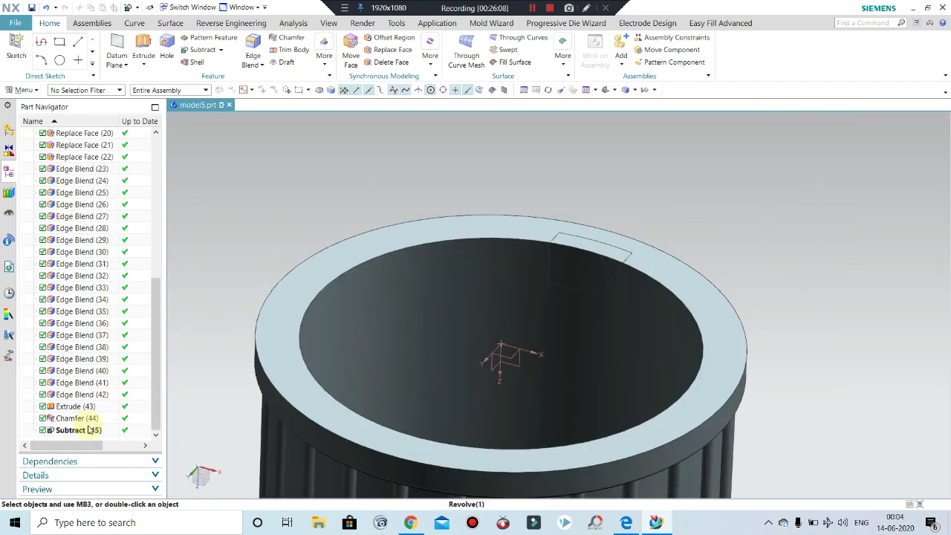
pyautogui.doubleClick(78, 429)
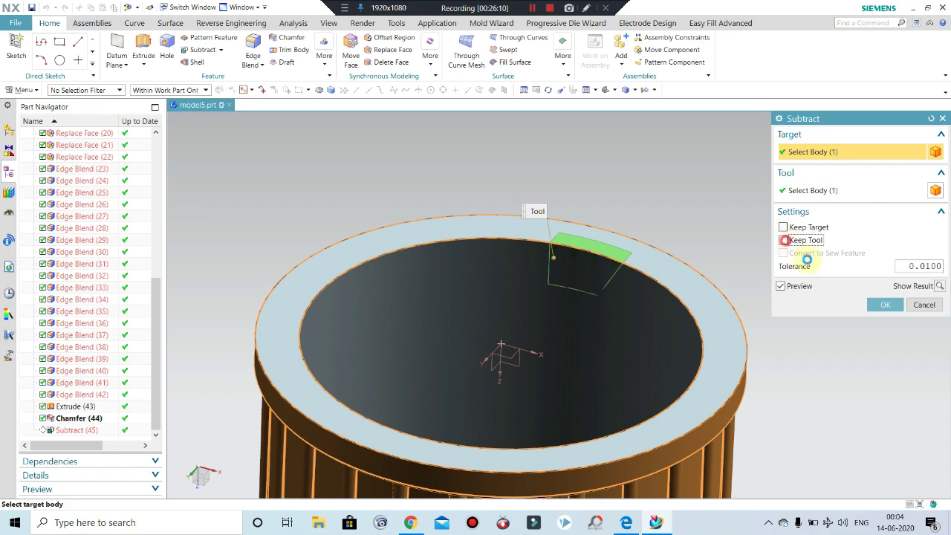
pyautogui.click(884, 305)
pyautogui.moveTo(612, 284)
pyautogui.mouseDown(button='middle')
pyautogui.moveTo(592, 331)
pyautogui.moveTo(603, 299)
pyautogui.moveTo(627, 298)
pyautogui.moveTo(614, 329)
pyautogui.moveTo(568, 244)
pyautogui.moveTo(590, 202)
pyautogui.moveTo(558, 308)
pyautogui.moveTo(537, 264)
pyautogui.moveTo(534, 282)
pyautogui.mouseUp(button='middle')
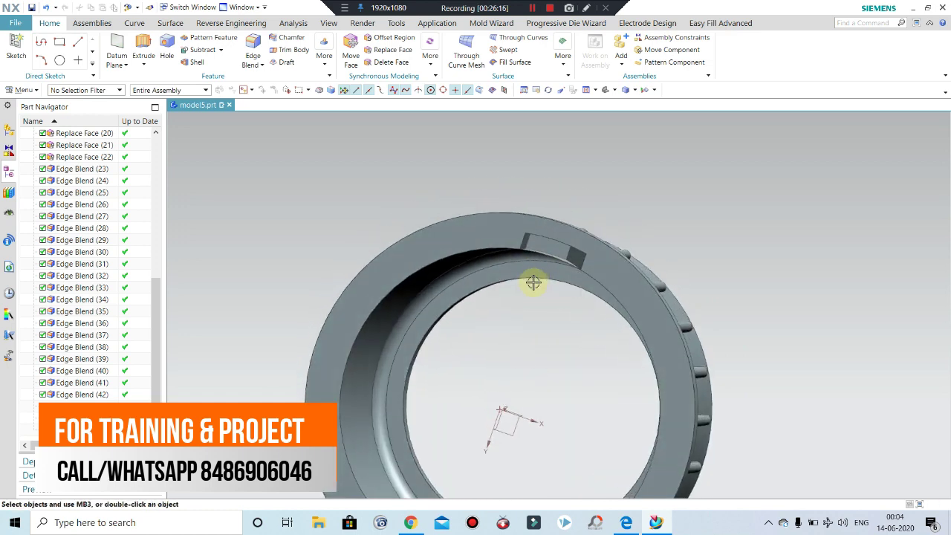
pyautogui.scroll(2, 539, 275)
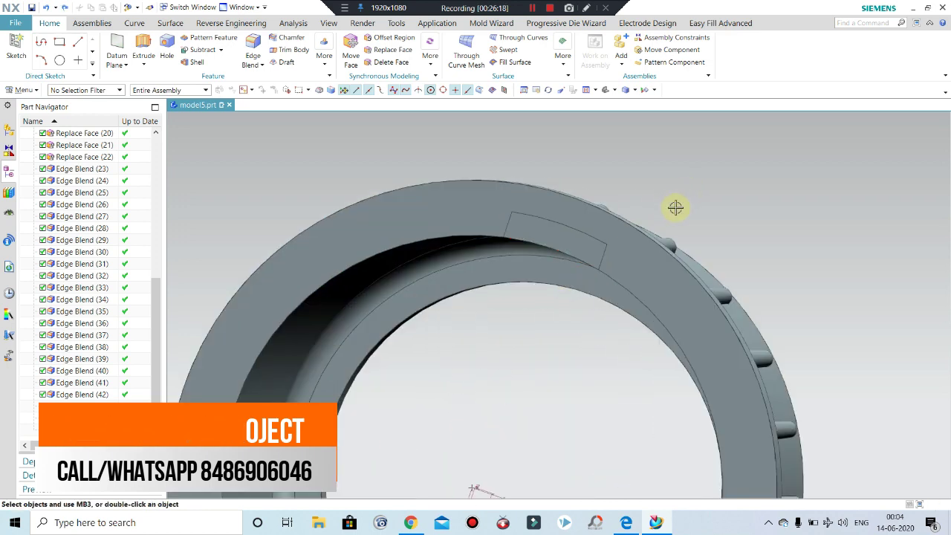
pyautogui.moveTo(669, 219)
pyautogui.mouseDown(button='middle')
pyautogui.moveTo(632, 251)
pyautogui.moveTo(637, 216)
pyautogui.mouseUp(button='middle')
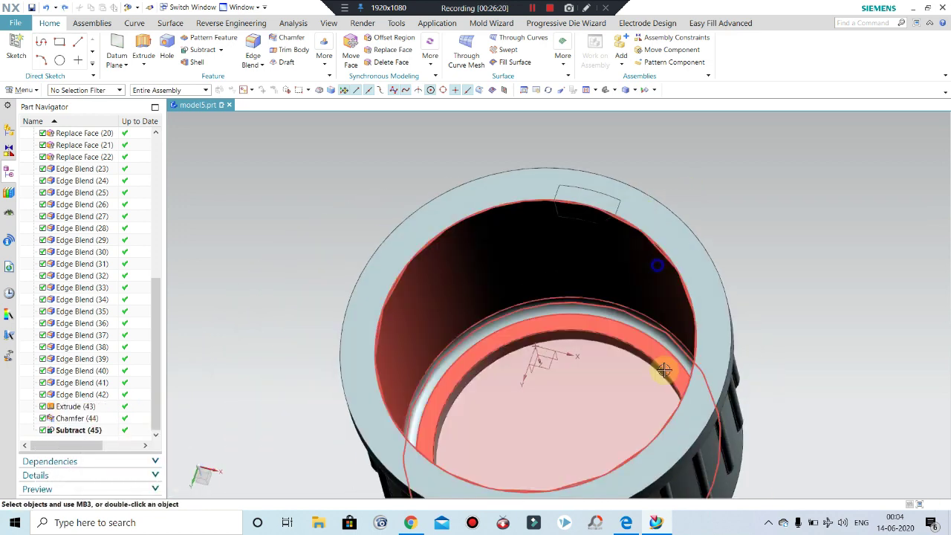
# Step: Hide the cap and offset the tab block's dark face by 1 mm
pyautogui.click(662, 372)
pyautogui.hotkey('ctrl', 'b')
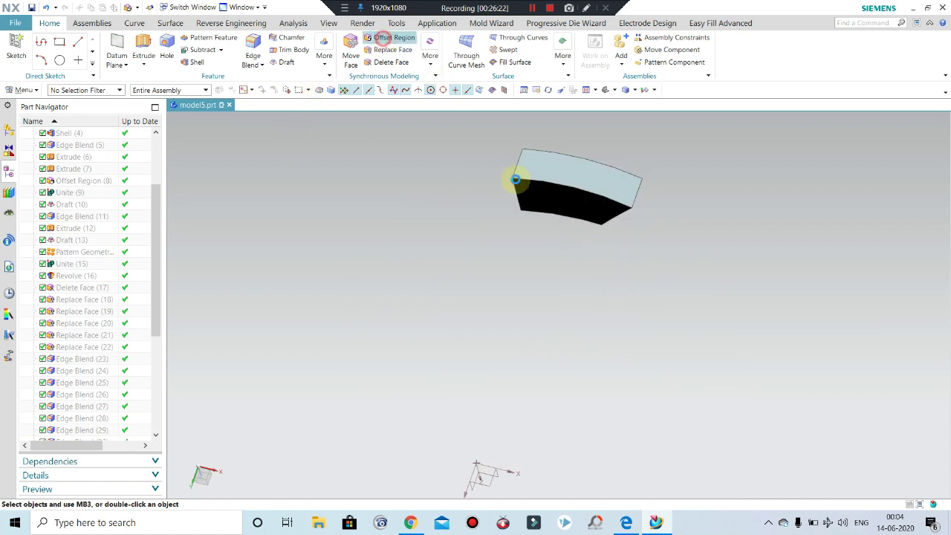
pyautogui.click(562, 217)
pyautogui.write('1')
pyautogui.press('Return')
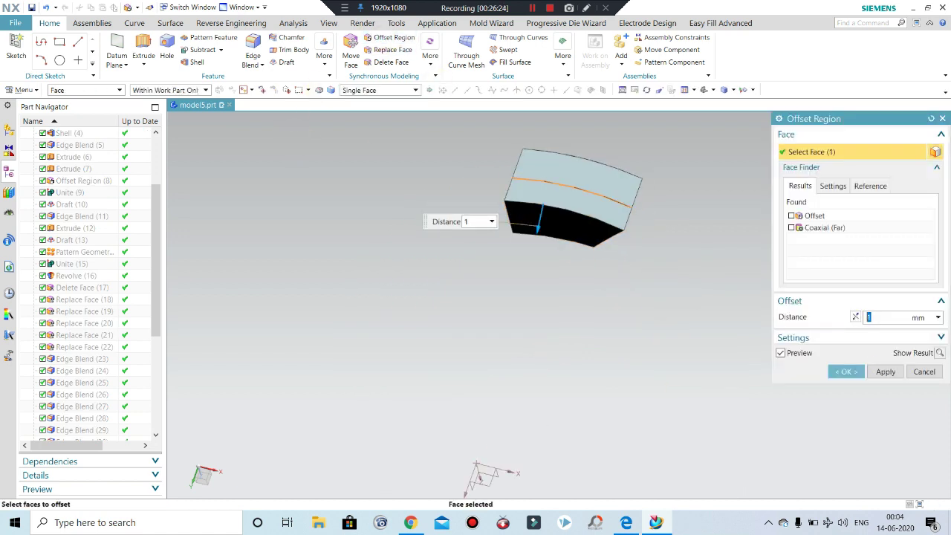
pyautogui.click(847, 372)
pyautogui.moveTo(582, 230)
pyautogui.mouseDown(button='middle')
pyautogui.moveTo(599, 183)
pyautogui.moveTo(601, 260)
pyautogui.moveTo(638, 300)
pyautogui.mouseUp(button='middle')
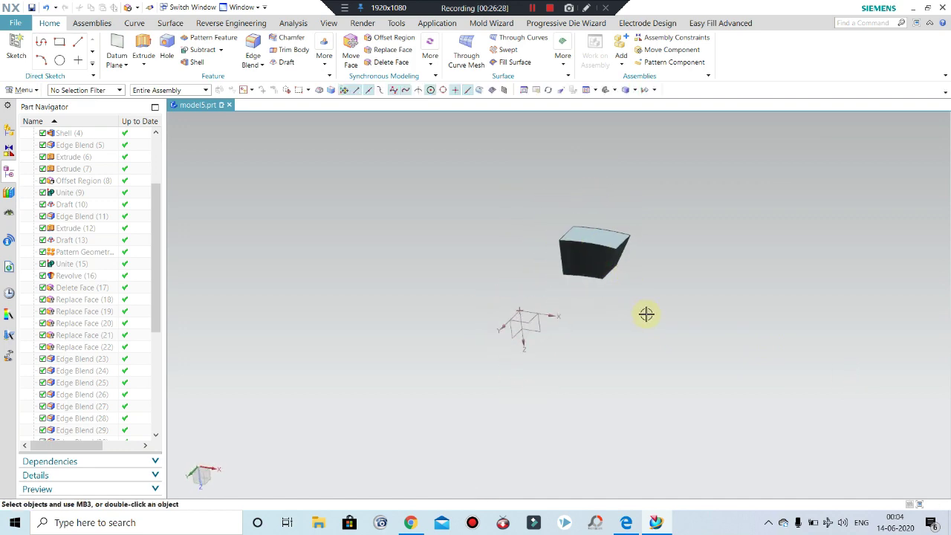
# Step: Show the cap body again and delete the Subtract (45) feature
pyautogui.hotkey('ctrl', 'shift', 'k')
pyautogui.click(574, 301)
pyautogui.middleClick(584, 297)
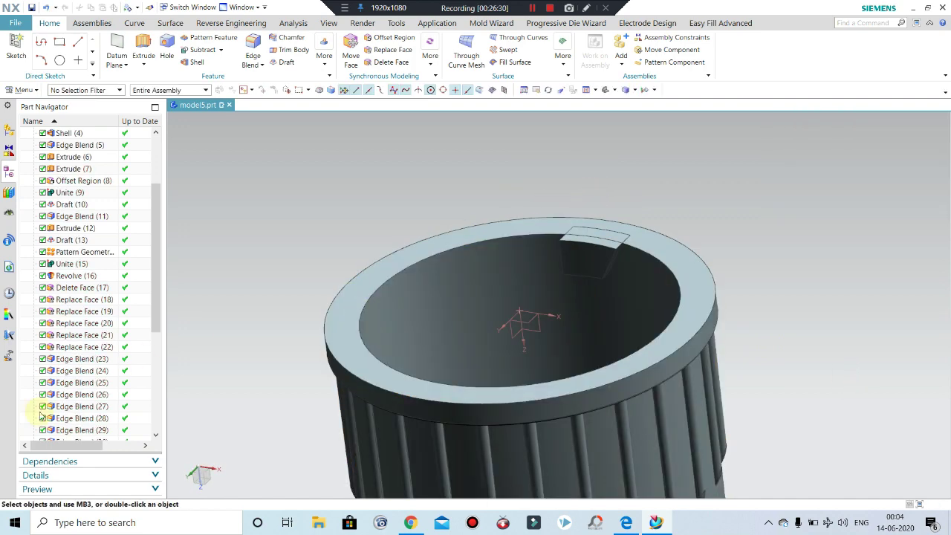
pyautogui.scroll(-6, 45, 416)
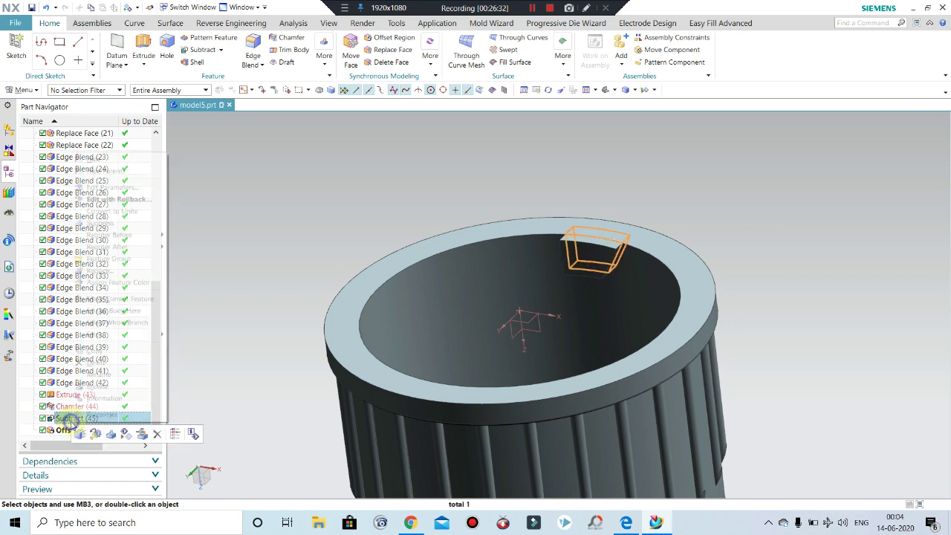
pyautogui.rightClick(65, 420)
pyautogui.click(85, 358)
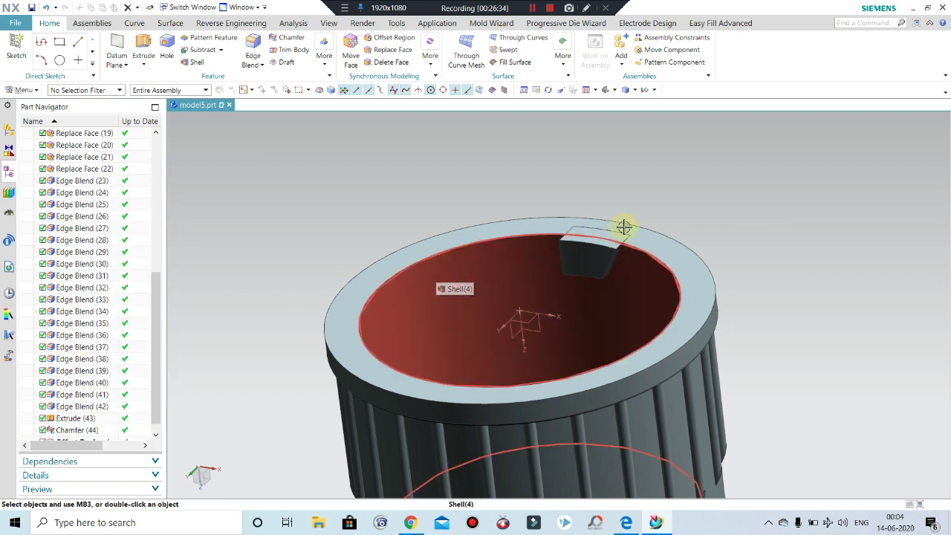
pyautogui.scroll(3, 584, 185)
pyautogui.scroll(-3, 591, 203)
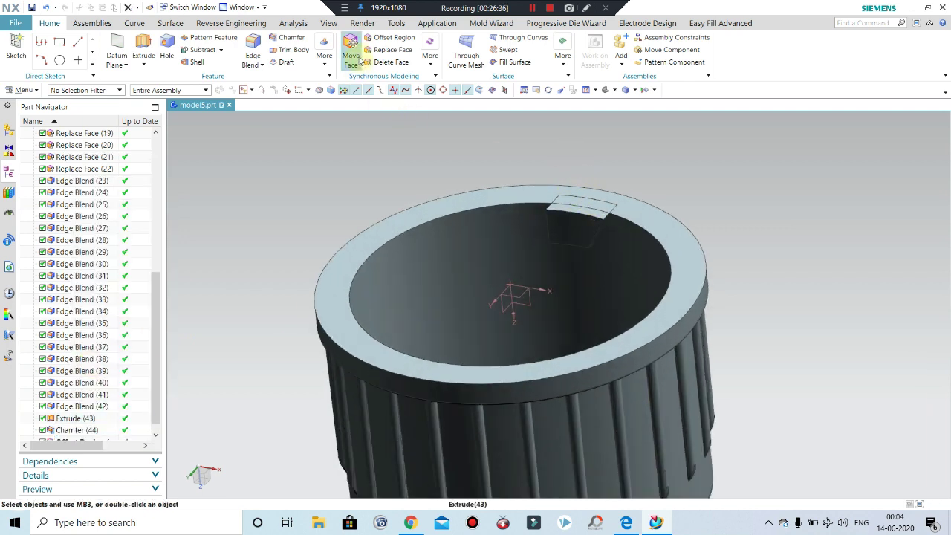
# Step: Start Pattern Geometry on the tab block with its reference point at the rim centre
pyautogui.click(324, 58)
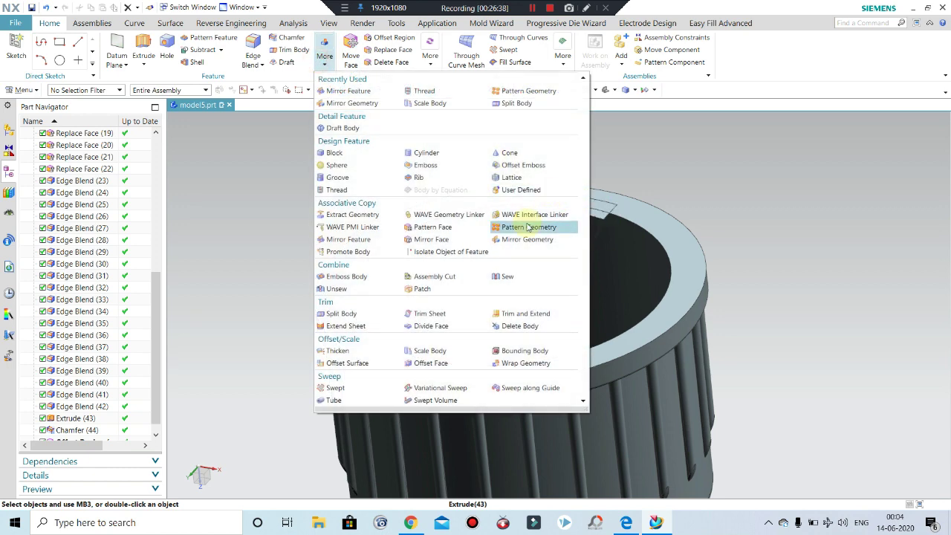
pyautogui.click(591, 235)
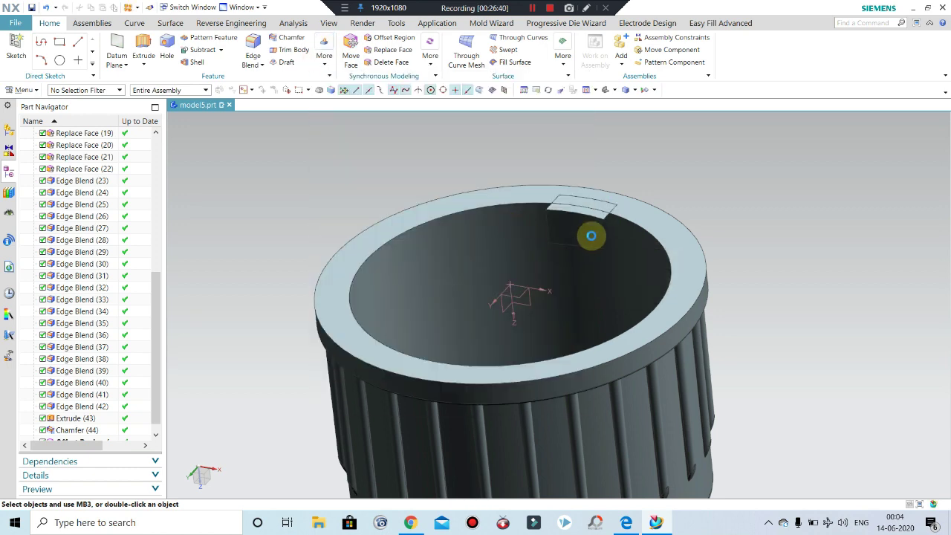
pyautogui.scroll(-2, 591, 235)
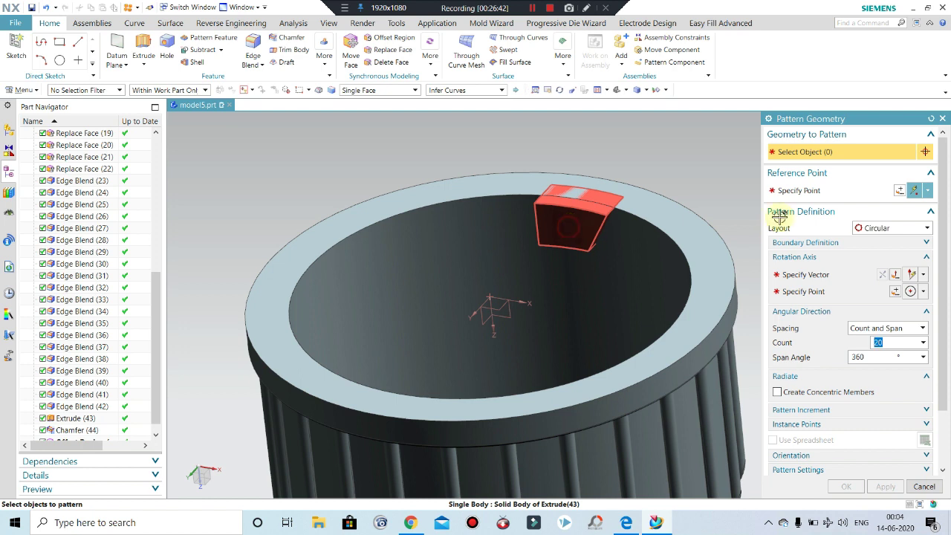
pyautogui.middleClick(780, 215)
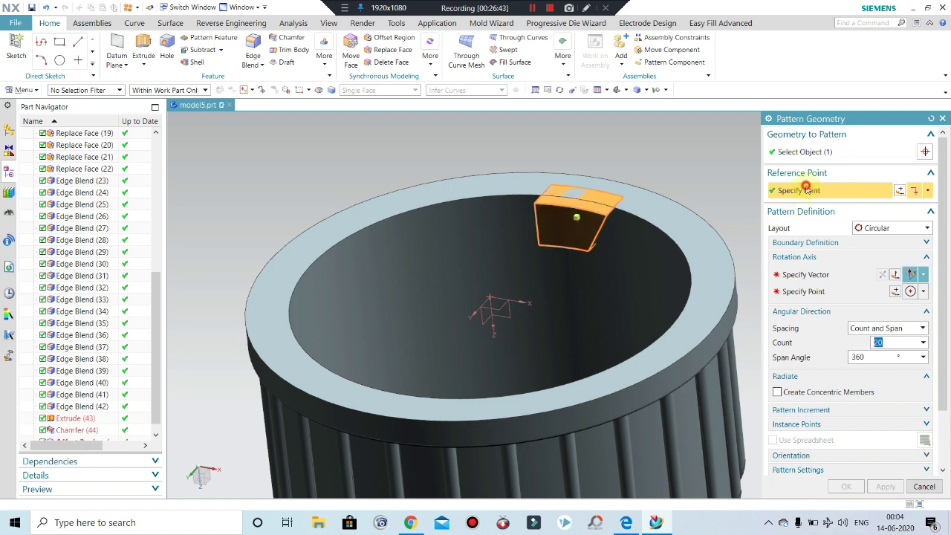
pyautogui.click(675, 242)
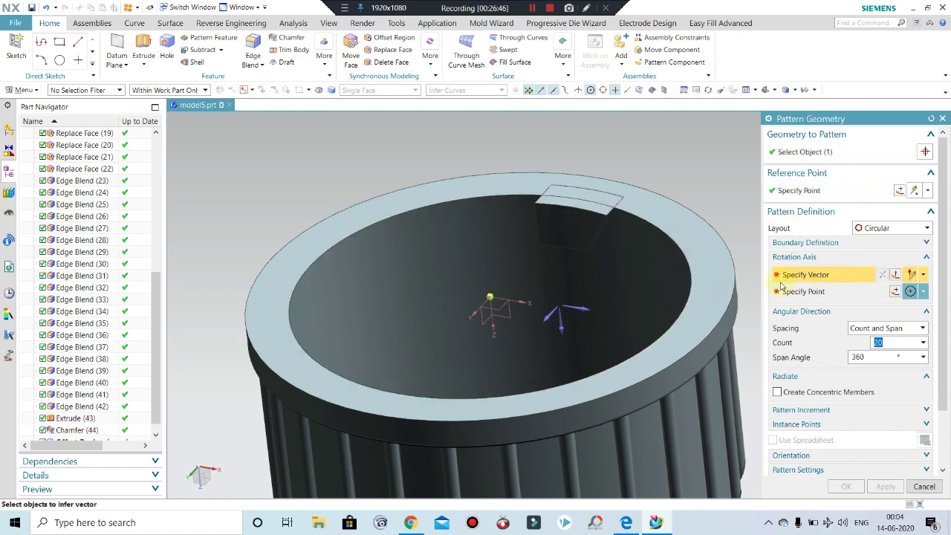
# Step: Set a circular layout about the origin axis with 10 copies over 360°
pyautogui.click(564, 328)
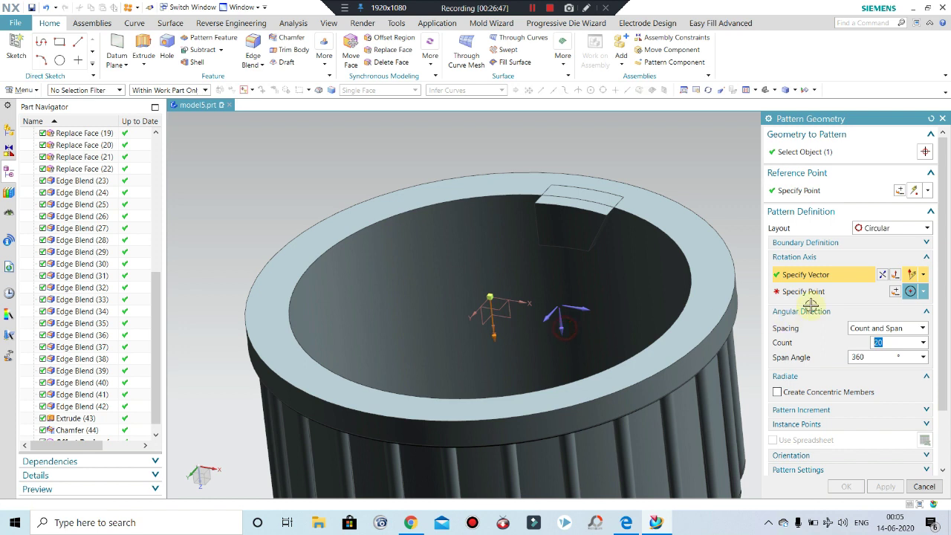
pyautogui.click(894, 292)
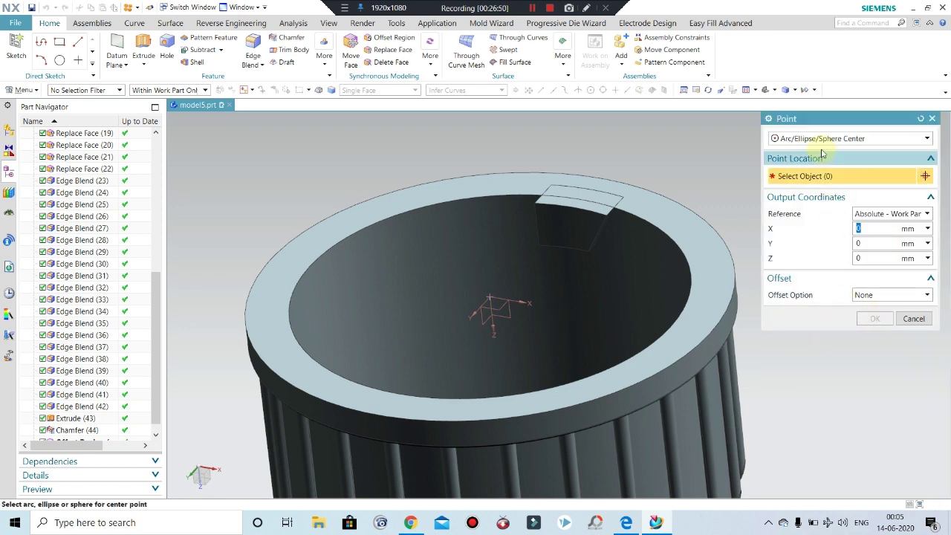
pyautogui.click(821, 139)
pyautogui.click(793, 152)
pyautogui.click(877, 319)
pyautogui.write('15')
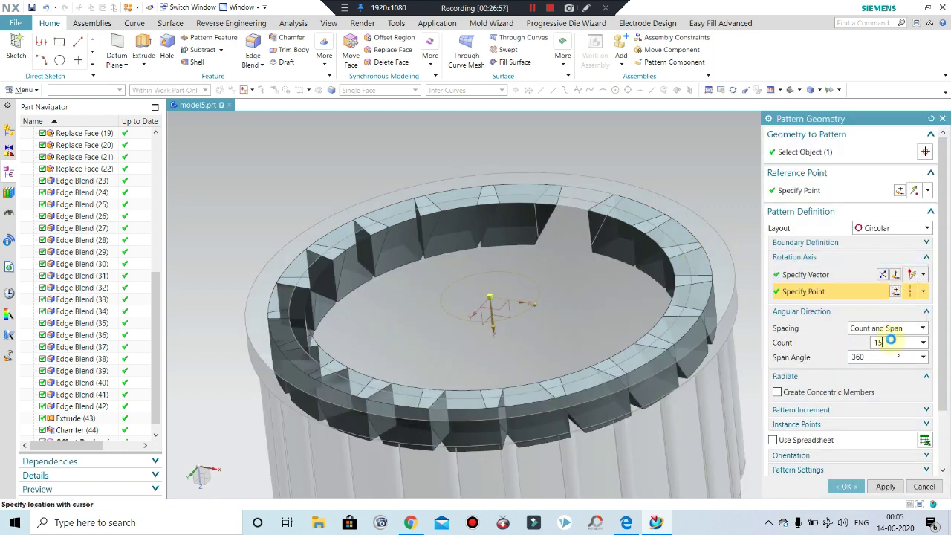
pyautogui.write('10')
pyautogui.press('Return')
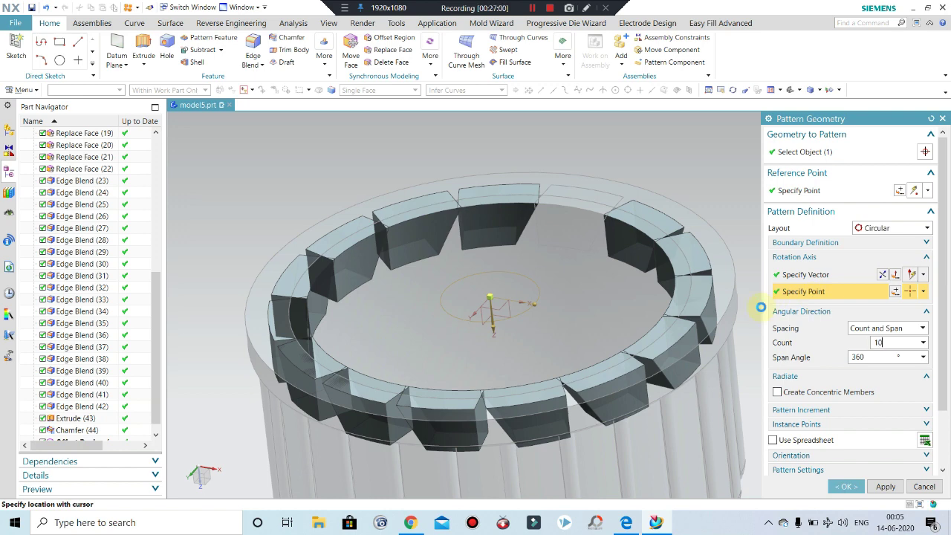
pyautogui.press('Return')
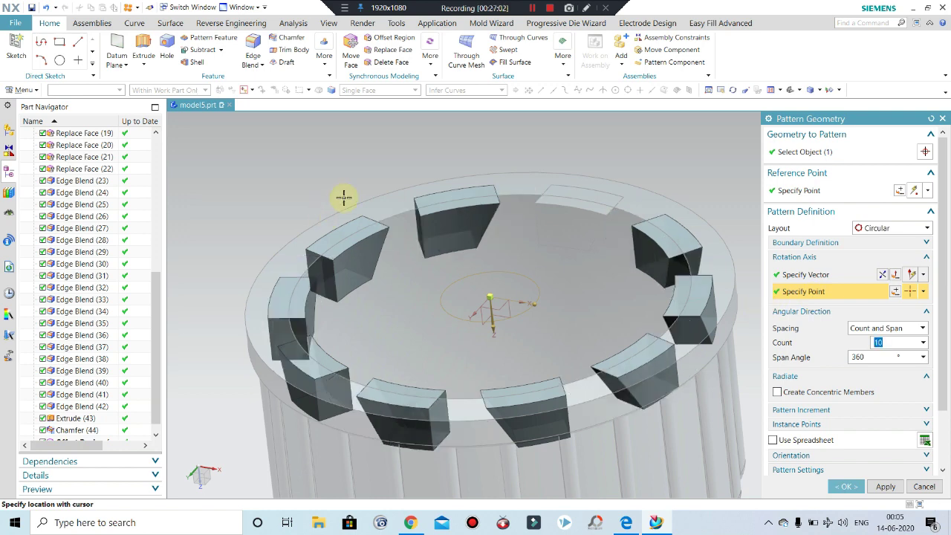
pyautogui.scroll(-2, 468, 156)
pyautogui.scroll(-3, 482, 228)
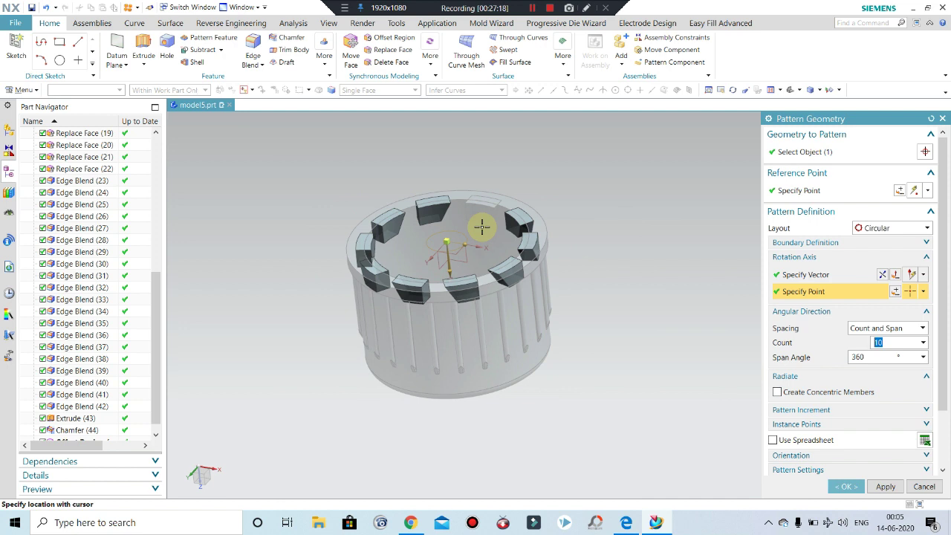
# Step: Pattern the inner lug circularly with count 9 over a 360° span around the cap's axis
pyautogui.click(482, 227)
pyautogui.write('8')
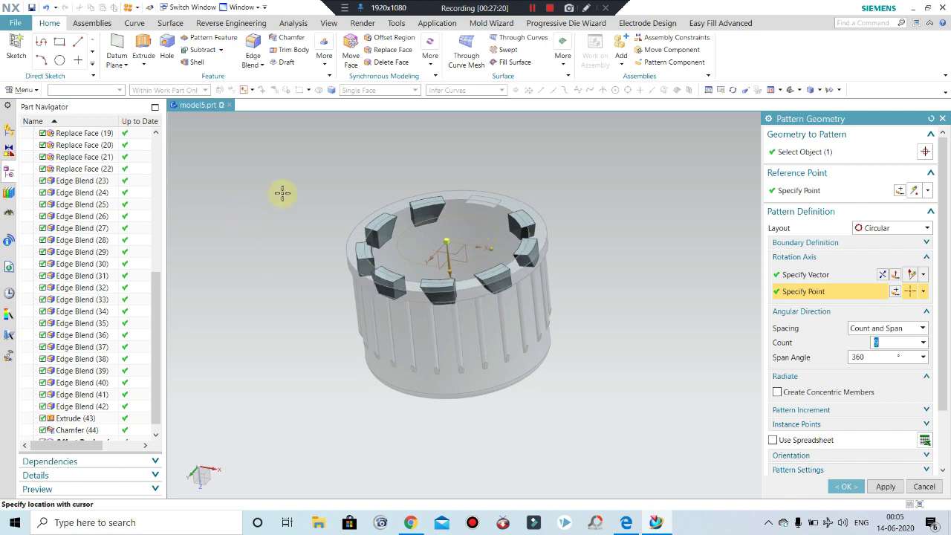
pyautogui.moveTo(282, 193); pyautogui.dragTo(286, 232, button='middle')
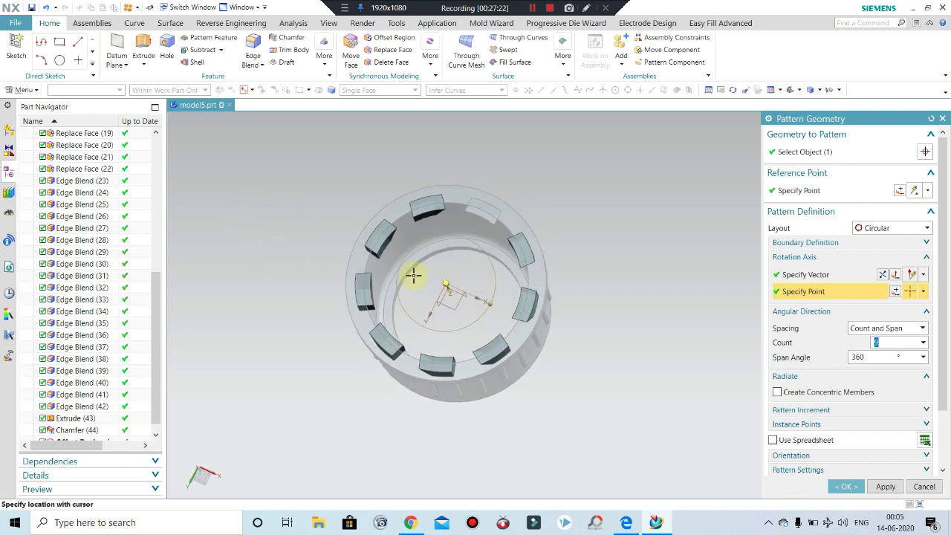
pyautogui.moveTo(414, 276); pyautogui.dragTo(395, 233, button='middle')
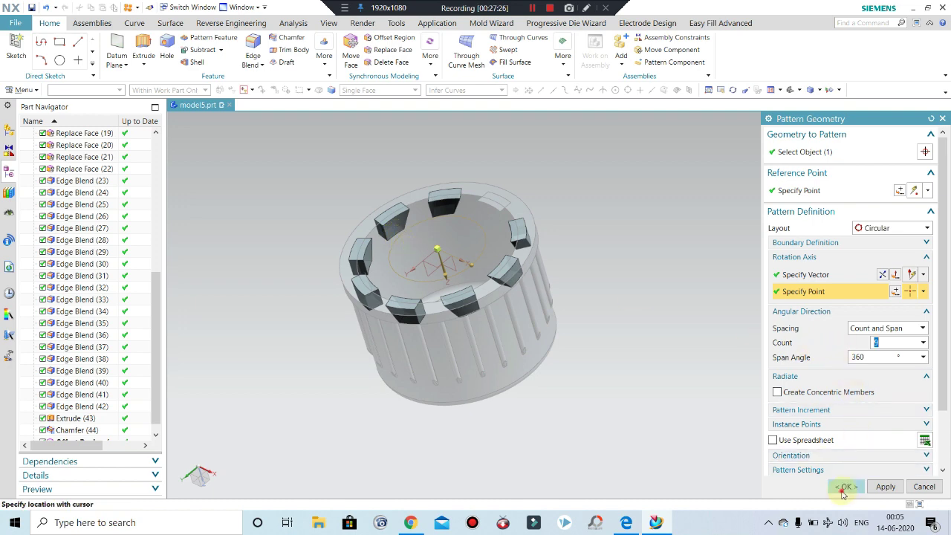
pyautogui.click(846, 486)
pyautogui.moveTo(641, 258)
pyautogui.mouseDown(button='middle')
pyautogui.moveTo(614, 269)
pyautogui.moveTo(639, 228)
pyautogui.moveTo(505, 257)
pyautogui.moveTo(497, 283)
pyautogui.mouseUp(button='middle')
pyautogui.scroll(2, 505, 257)
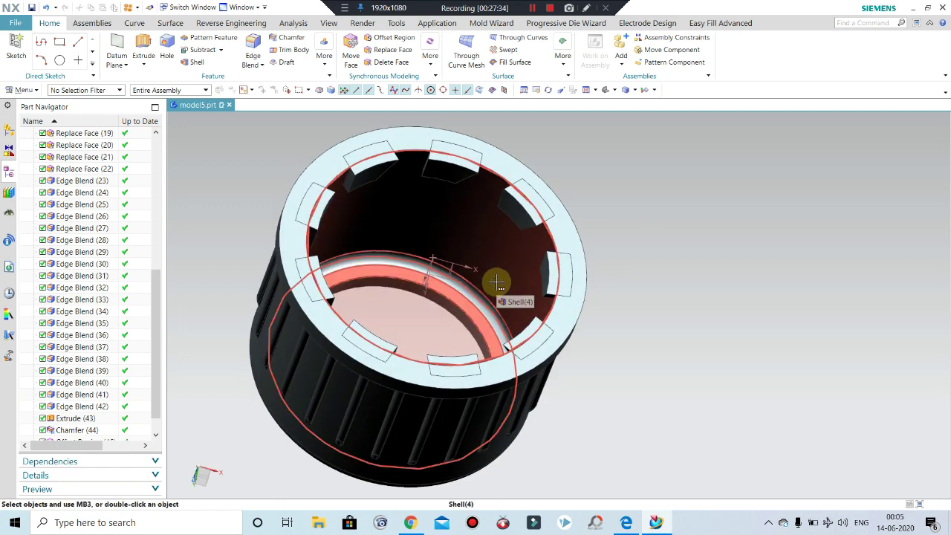
pyautogui.moveTo(510, 233)
pyautogui.mouseDown(button='middle')
pyautogui.moveTo(527, 208)
pyautogui.moveTo(509, 197)
pyautogui.moveTo(513, 176)
pyautogui.moveTo(514, 205)
pyautogui.mouseUp(button='middle')
pyautogui.scroll(2, 513, 194)
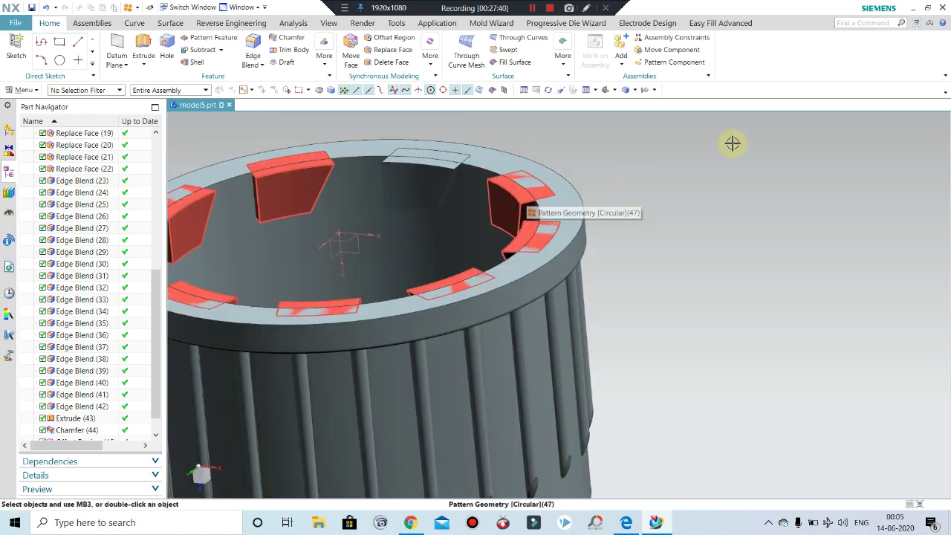
pyautogui.scroll(-1, 714, 149)
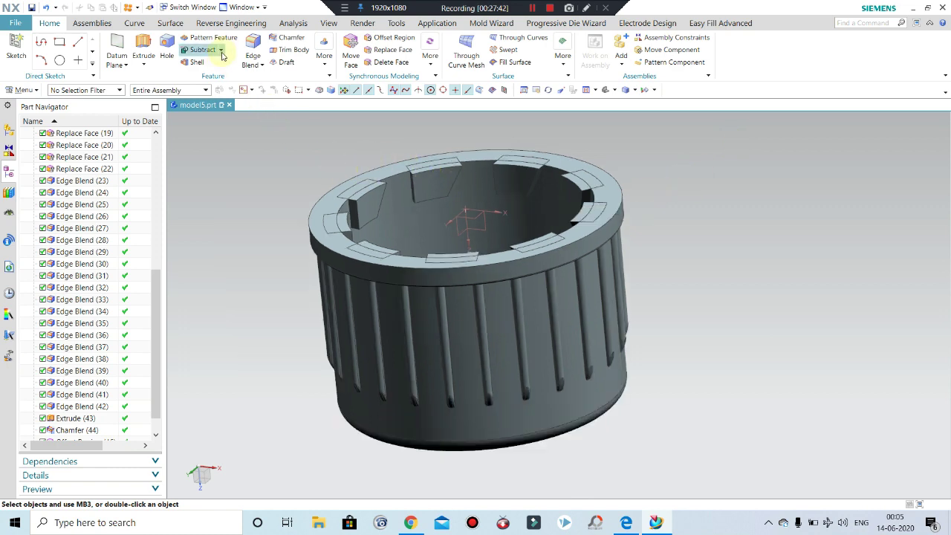
# Step: Start a Subtract with the cap as target and the first five lug bodies as tools
pyautogui.click(207, 75)
pyautogui.click(366, 320)
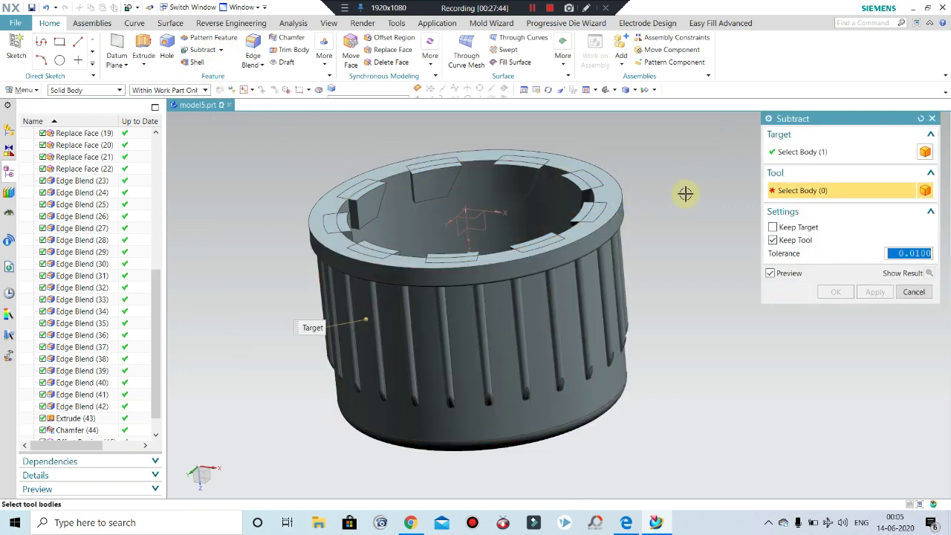
pyautogui.click(425, 184)
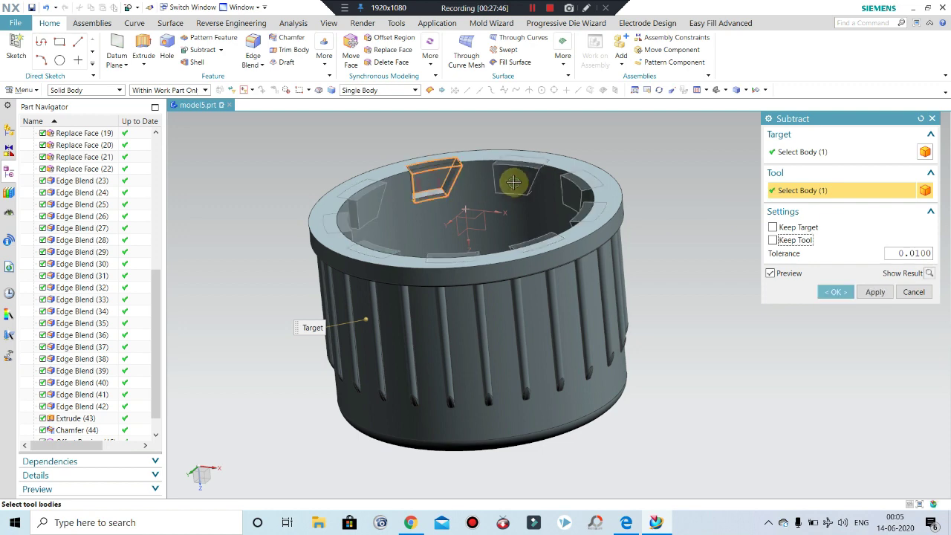
pyautogui.click(510, 180)
pyautogui.click(576, 212)
pyautogui.moveTo(593, 248); pyautogui.dragTo(597, 250, button='middle')
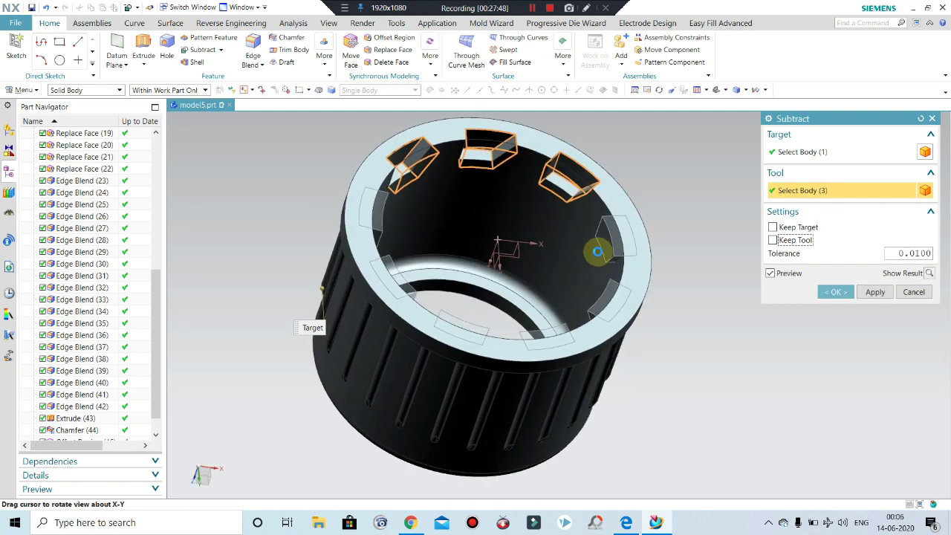
pyautogui.click(614, 236)
pyautogui.click(606, 300)
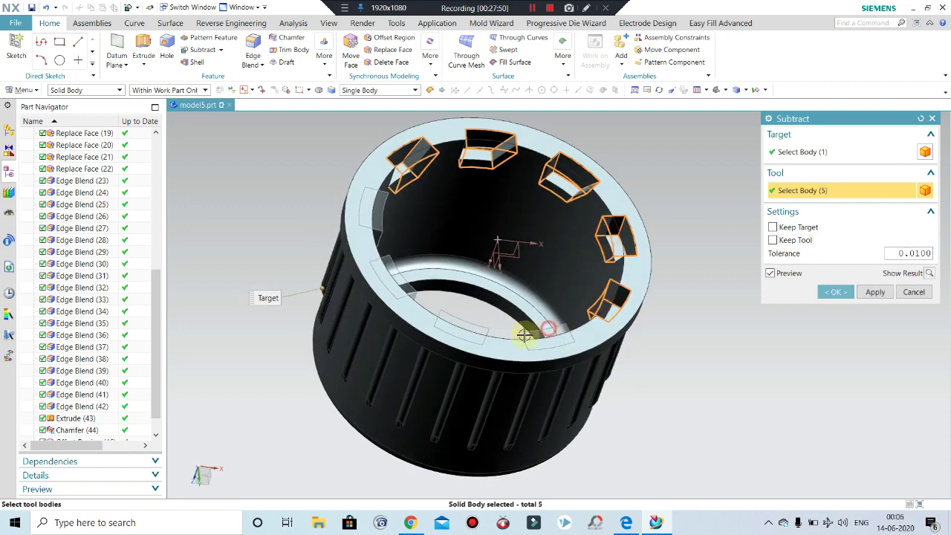
# Step: Add the remaining four lug bodies as tools and complete the subtraction
pyautogui.click(462, 325)
pyautogui.click(551, 330)
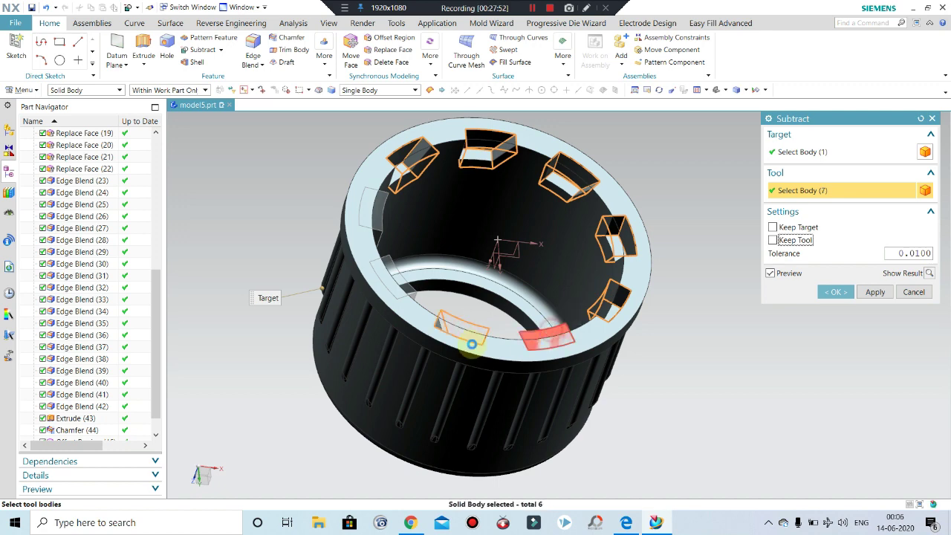
pyautogui.moveTo(435, 340); pyautogui.dragTo(308, 265, button='middle')
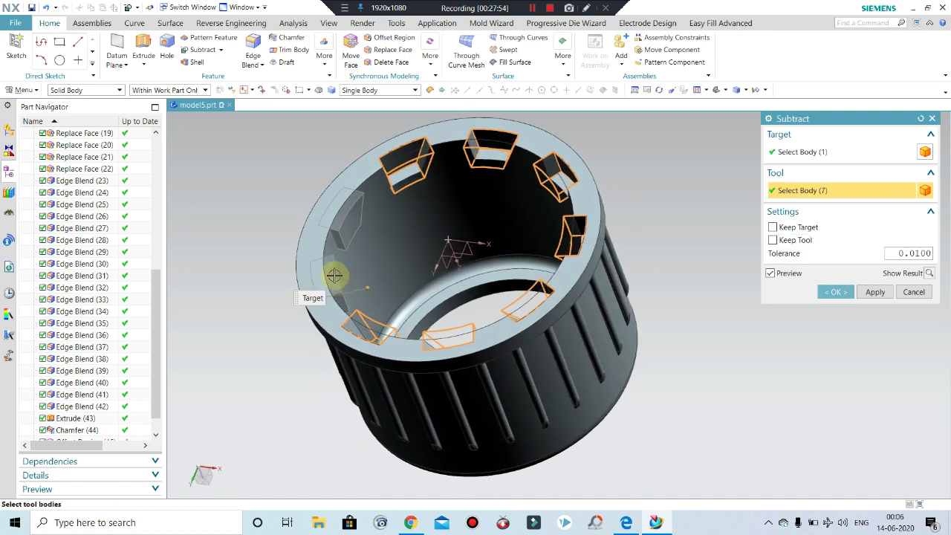
pyautogui.click(334, 275)
pyautogui.click(342, 218)
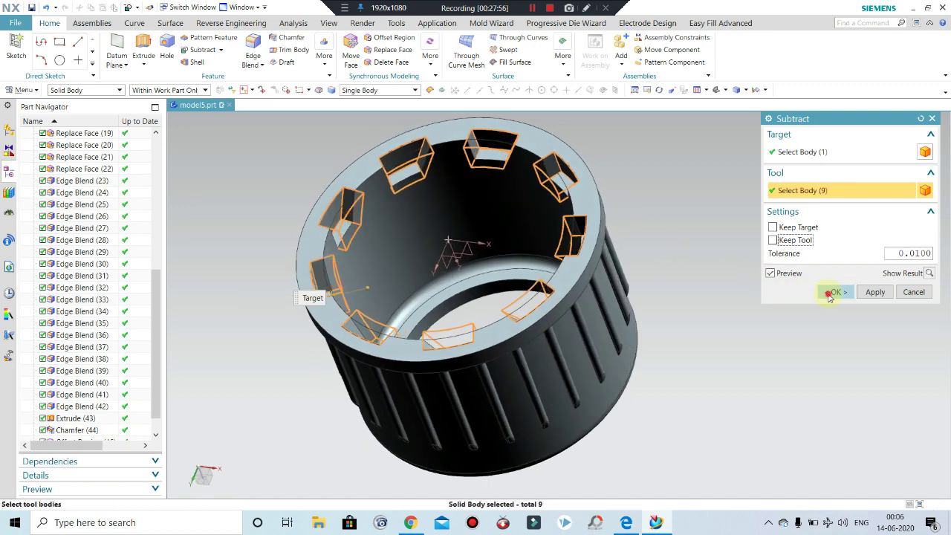
pyautogui.click(831, 294)
pyautogui.moveTo(639, 204)
pyautogui.mouseDown(button='middle')
pyautogui.moveTo(671, 258)
pyautogui.moveTo(719, 251)
pyautogui.moveTo(688, 148)
pyautogui.moveTo(552, 238)
pyautogui.mouseUp(button='middle')
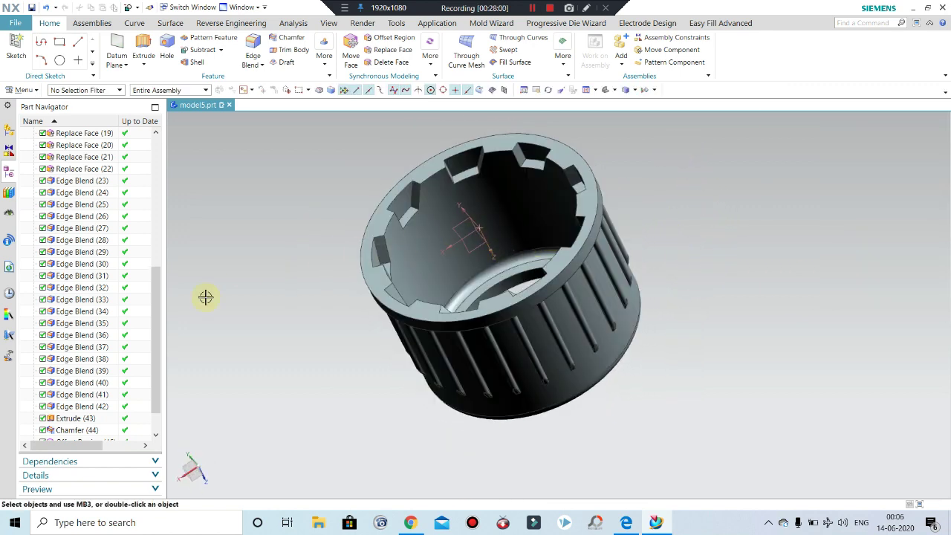
pyautogui.scroll(-1, 107, 420)
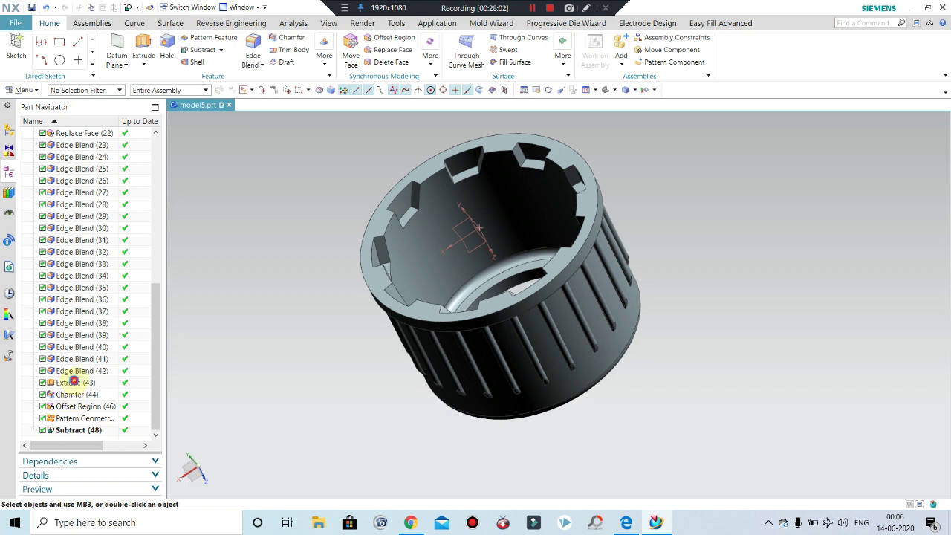
# Step: Change Extrude (43)'s end distance from 3 mm to 2.5 mm and confirm the edit
pyautogui.doubleClick(75, 382)
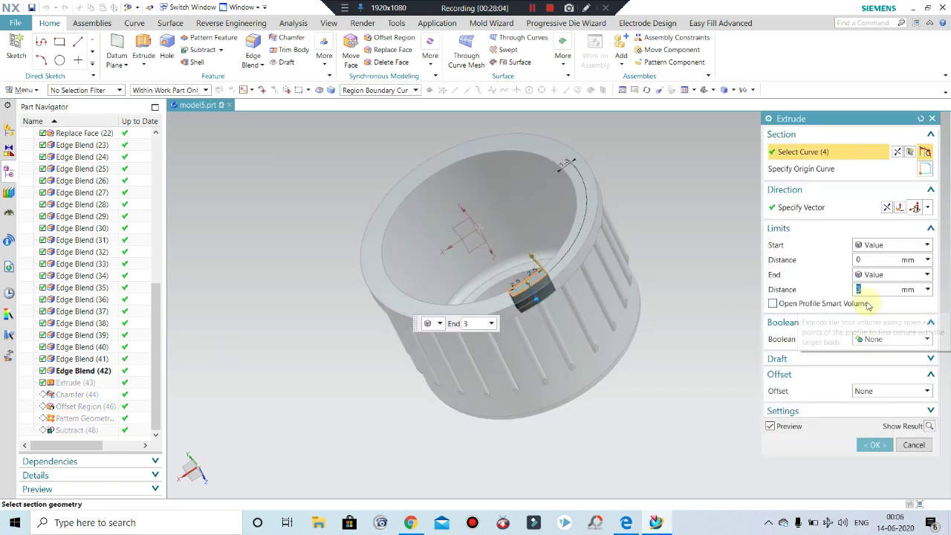
pyautogui.write('2.5')
pyautogui.press('Return')
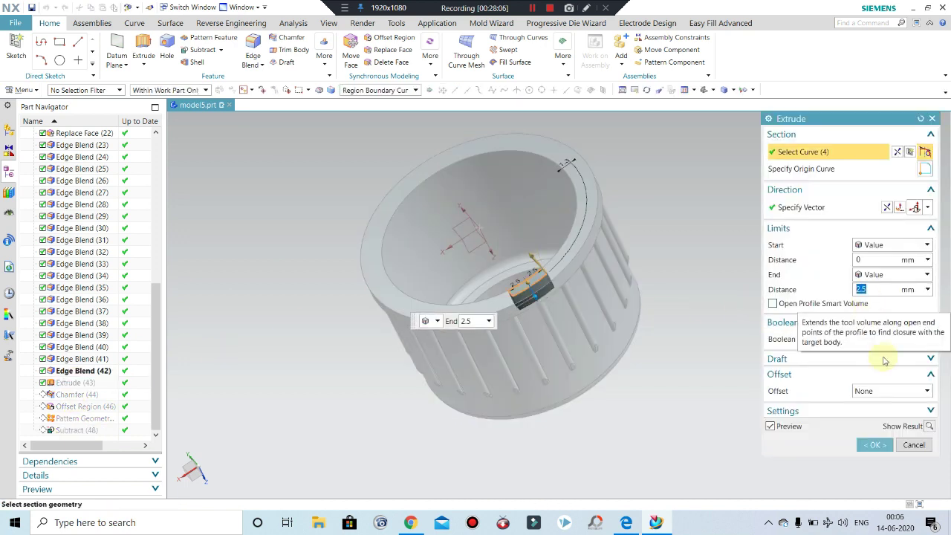
pyautogui.click(874, 445)
pyautogui.moveTo(677, 221)
pyautogui.mouseDown(button='middle')
pyautogui.moveTo(750, 287)
pyautogui.moveTo(761, 208)
pyautogui.moveTo(722, 164)
pyautogui.moveTo(749, 204)
pyautogui.moveTo(739, 228)
pyautogui.moveTo(707, 259)
pyautogui.moveTo(684, 240)
pyautogui.moveTo(701, 216)
pyautogui.moveTo(709, 172)
pyautogui.moveTo(715, 233)
pyautogui.moveTo(612, 346)
pyautogui.moveTo(547, 379)
pyautogui.moveTo(554, 333)
pyautogui.moveTo(546, 337)
pyautogui.moveTo(547, 350)
pyautogui.moveTo(629, 319)
pyautogui.moveTo(622, 314)
pyautogui.moveTo(941, 352)
pyautogui.mouseUp(button='middle')
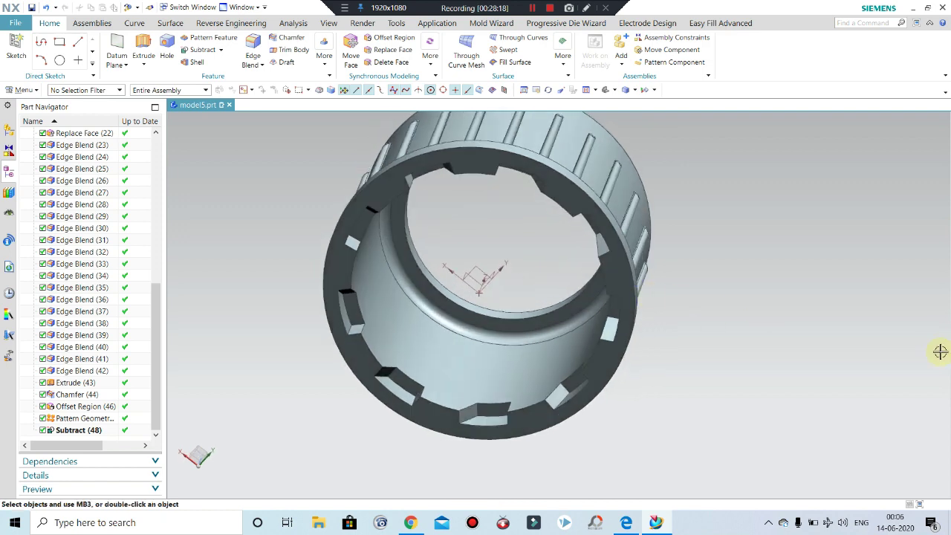
pyautogui.press('F8')
pyautogui.scroll(3, 647, 282)
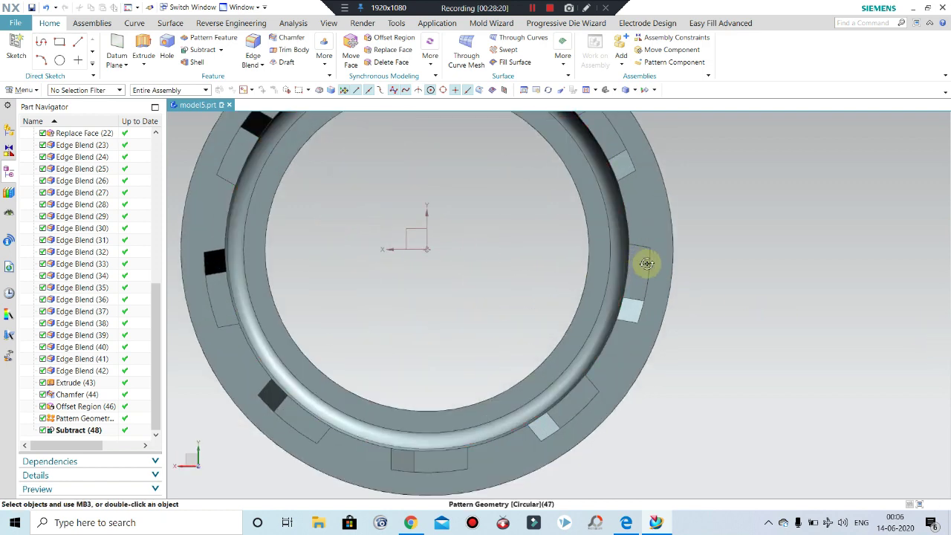
pyautogui.moveTo(646, 264)
pyautogui.mouseDown(button='middle')
pyautogui.moveTo(659, 270)
pyautogui.moveTo(656, 291)
pyautogui.moveTo(590, 198)
pyautogui.moveTo(590, 227)
pyautogui.moveTo(792, 163)
pyautogui.mouseUp(button='middle')
pyautogui.scroll(-3, 637, 270)
pyautogui.press('F8')
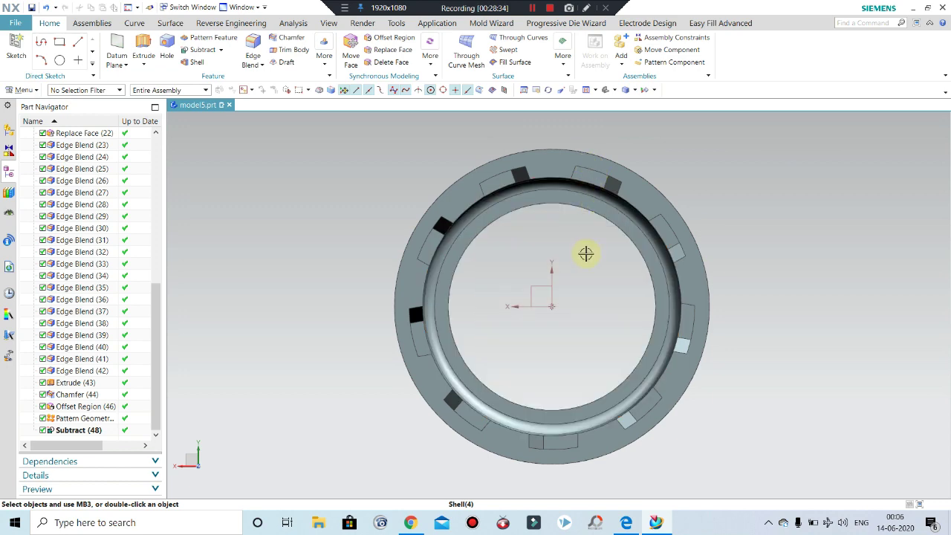
pyautogui.moveTo(587, 253); pyautogui.dragTo(584, 234, button='middle')
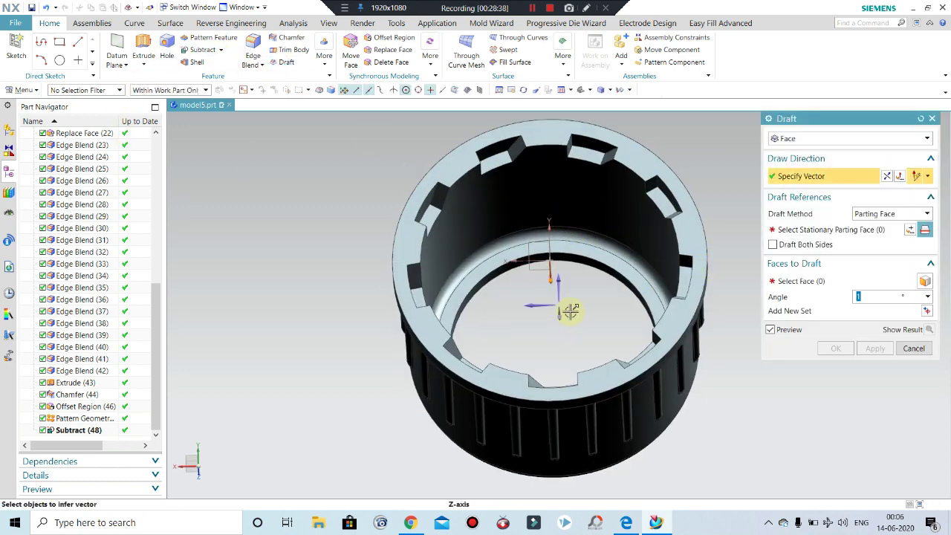
# Step: Accept the Z draw direction, set the top ring face as parting face, and pick notch faces
pyautogui.moveTo(570, 312)
pyautogui.mouseDown(button='middle')
pyautogui.moveTo(570, 300)
pyautogui.moveTo(564, 321)
pyautogui.mouseUp(button='middle')
pyautogui.click(547, 372)
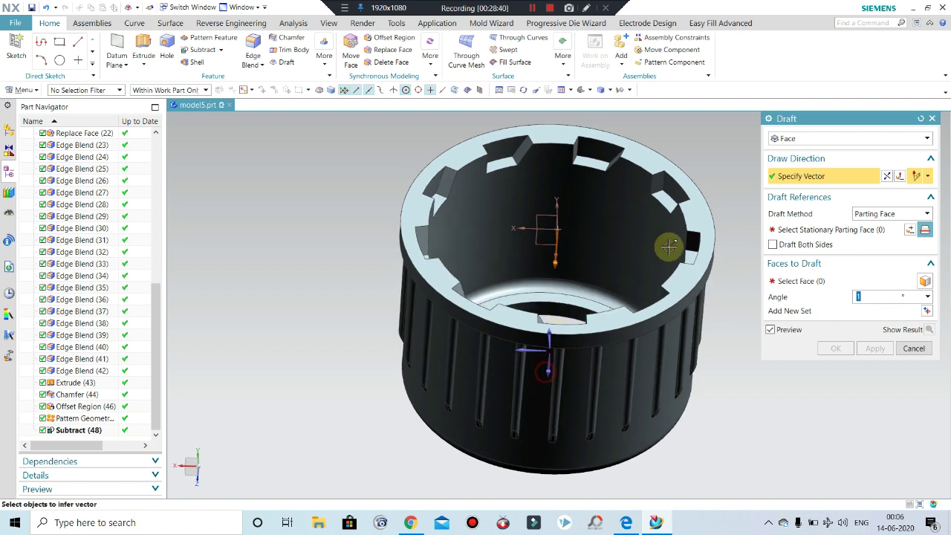
pyautogui.scroll(-2, 639, 268)
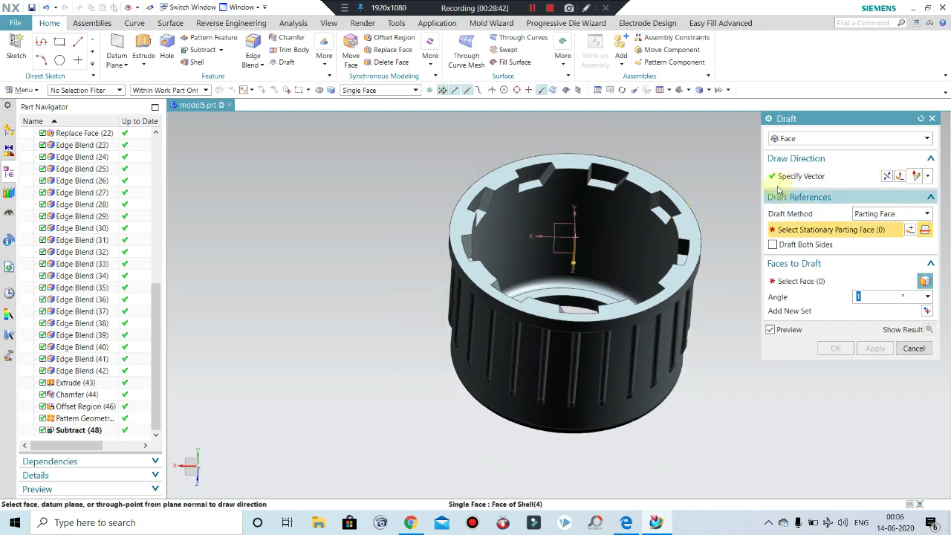
pyautogui.scroll(2, 652, 195)
pyautogui.scroll(1, 646, 178)
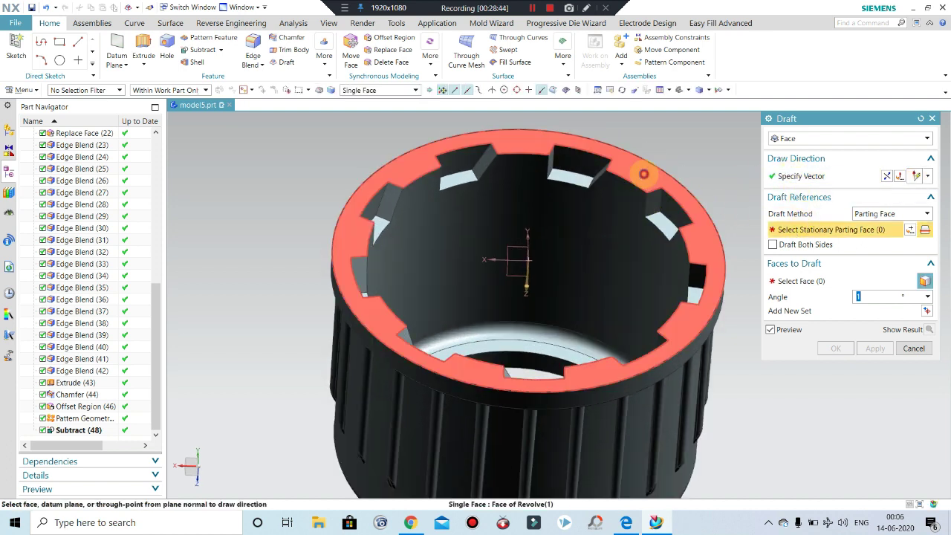
pyautogui.click(646, 174)
pyautogui.click(595, 161)
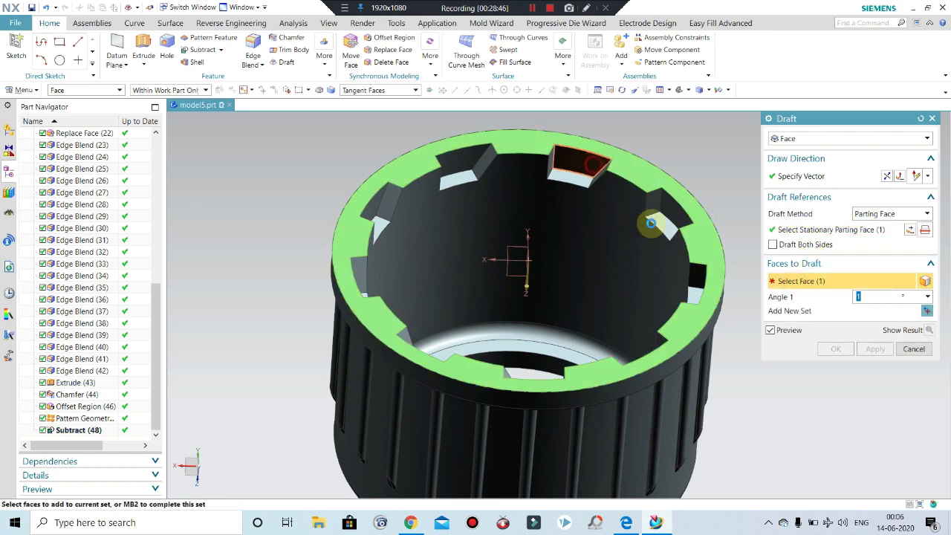
pyautogui.click(681, 214)
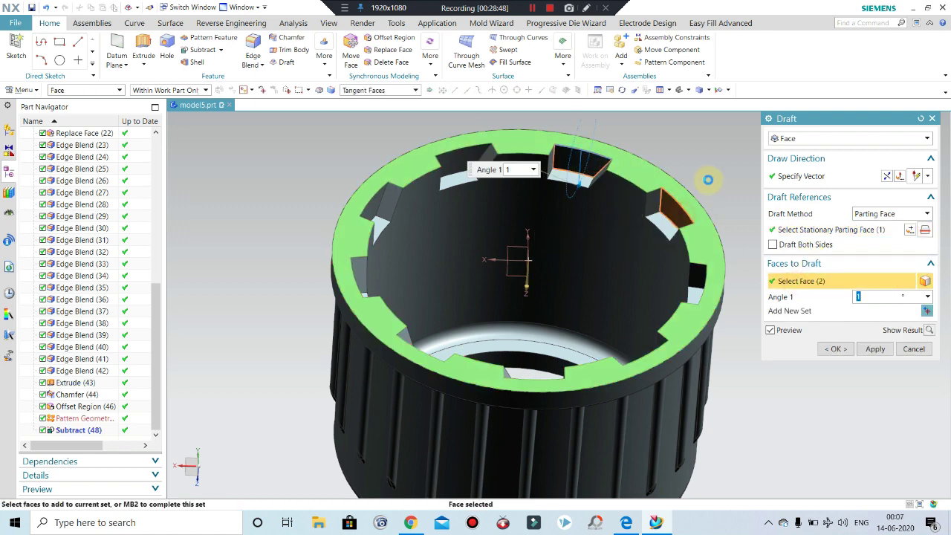
# Step: Finish choosing the lug notch faces and apply the 1° draft
pyautogui.moveTo(683, 216); pyautogui.dragTo(697, 221, button='middle')
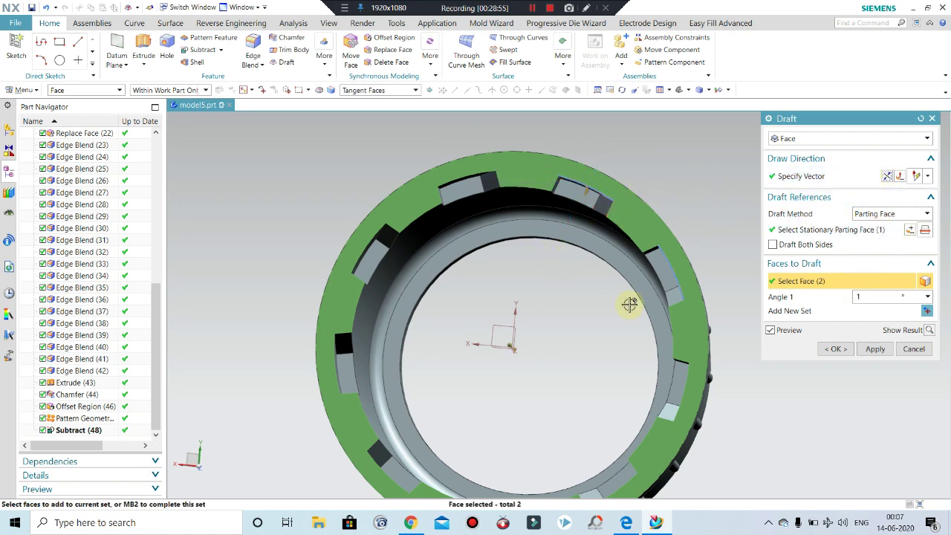
pyautogui.moveTo(639, 334)
pyautogui.mouseDown(button='middle')
pyautogui.moveTo(655, 314)
pyautogui.moveTo(715, 409)
pyautogui.mouseUp(button='middle')
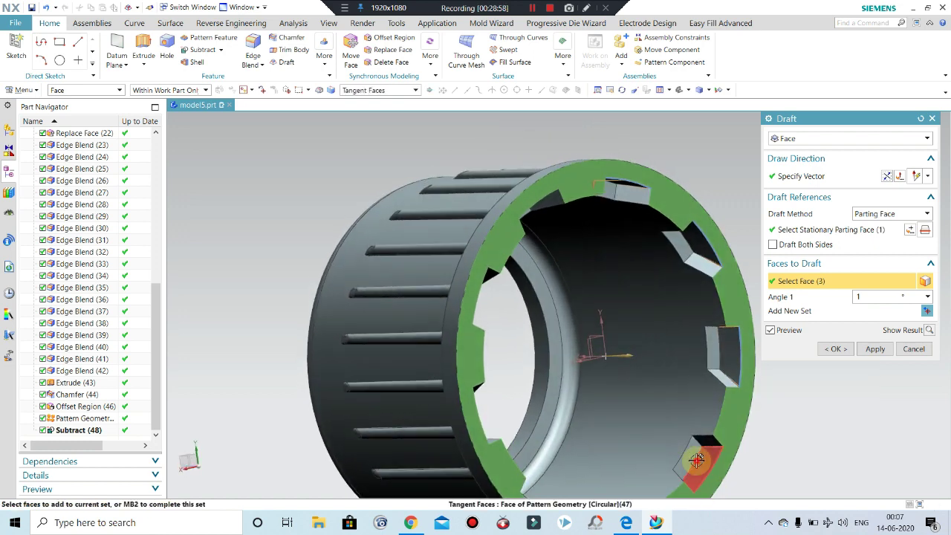
pyautogui.scroll(-2, 563, 360)
pyautogui.moveTo(550, 364); pyautogui.dragTo(581, 431, button='middle')
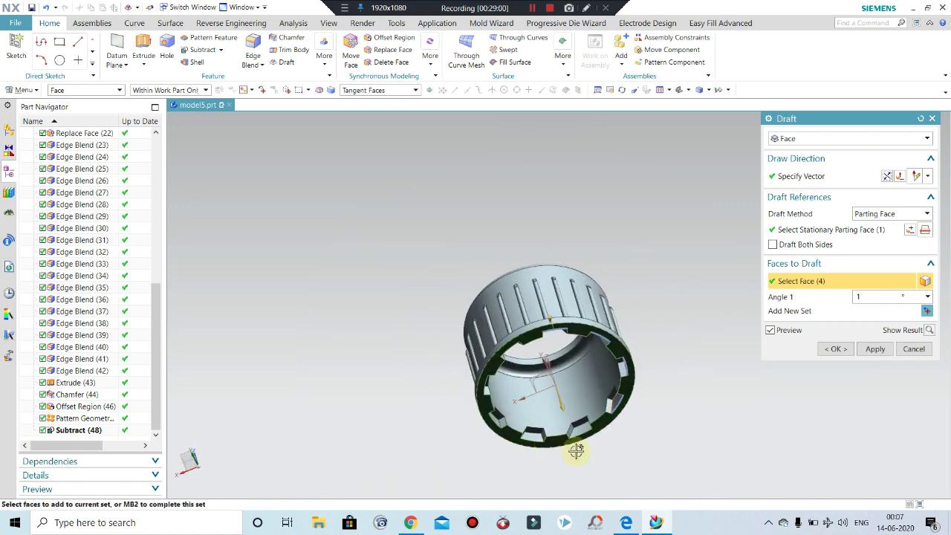
pyautogui.scroll(1, 576, 412)
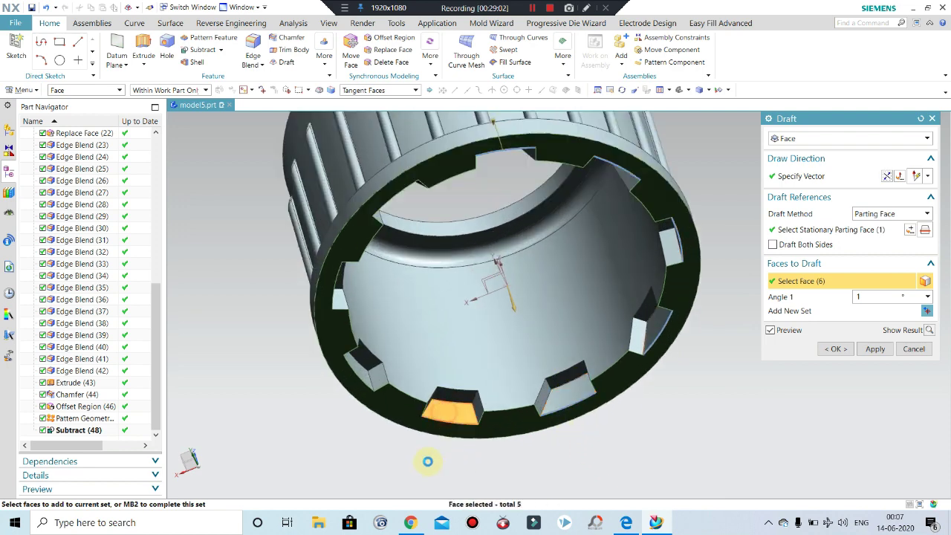
pyautogui.moveTo(429, 462)
pyautogui.mouseDown(button='middle')
pyautogui.moveTo(374, 441)
pyautogui.moveTo(364, 420)
pyautogui.mouseUp(button='middle')
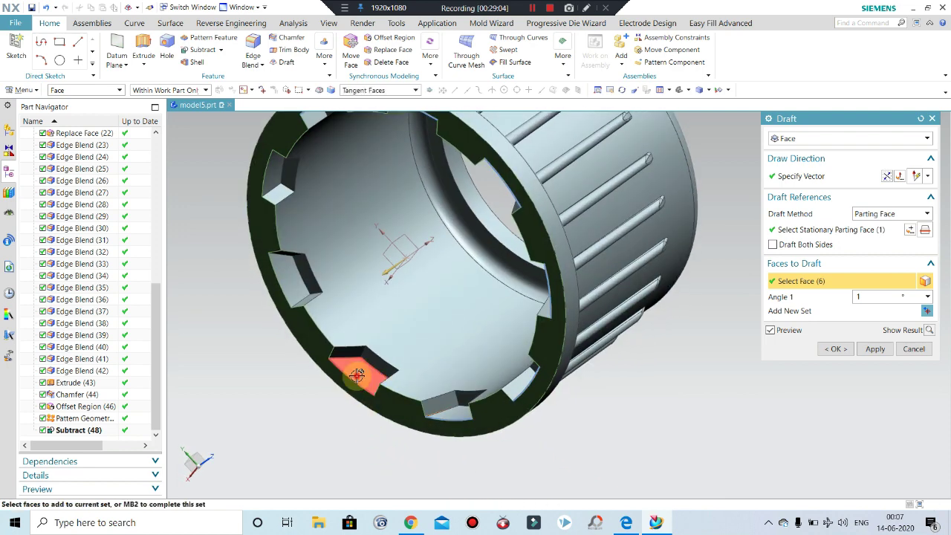
pyautogui.moveTo(283, 424)
pyautogui.mouseDown(button='middle')
pyautogui.moveTo(265, 386)
pyautogui.moveTo(270, 229)
pyautogui.mouseUp(button='middle')
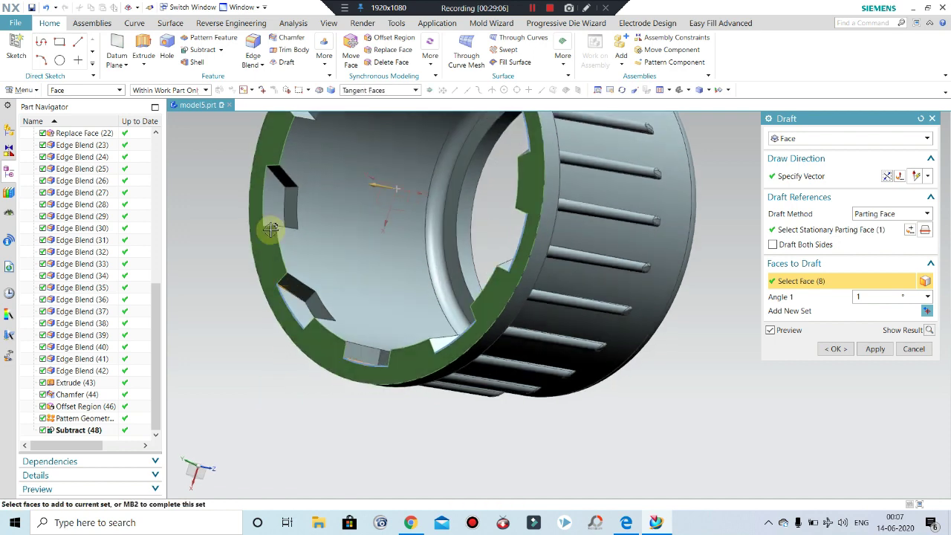
pyautogui.moveTo(324, 461); pyautogui.dragTo(301, 266, button='middle')
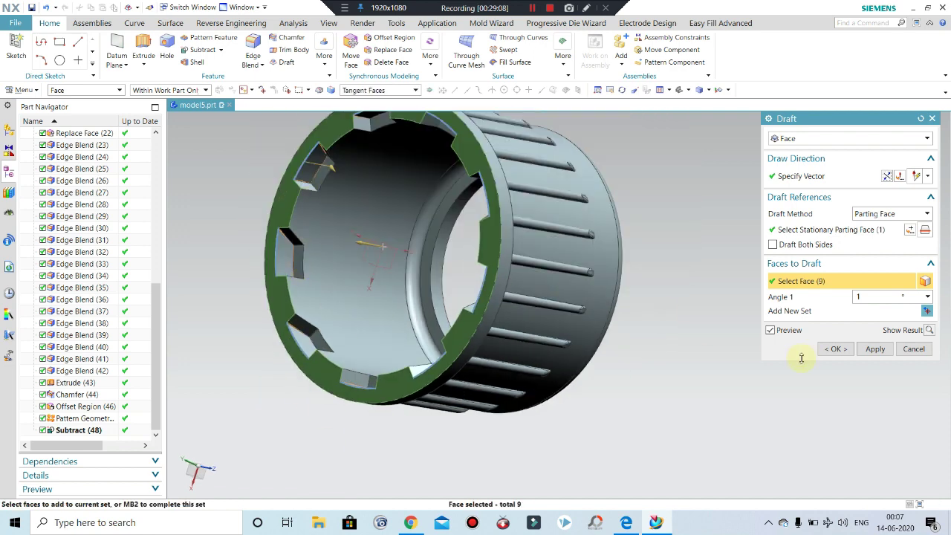
pyautogui.click(830, 353)
pyautogui.moveTo(699, 314)
pyautogui.mouseDown(button='middle')
pyautogui.moveTo(724, 334)
pyautogui.moveTo(786, 298)
pyautogui.mouseUp(button='middle')
pyautogui.press('F8')
pyautogui.scroll(2, 334, 320)
pyautogui.scroll(2, 196, 240)
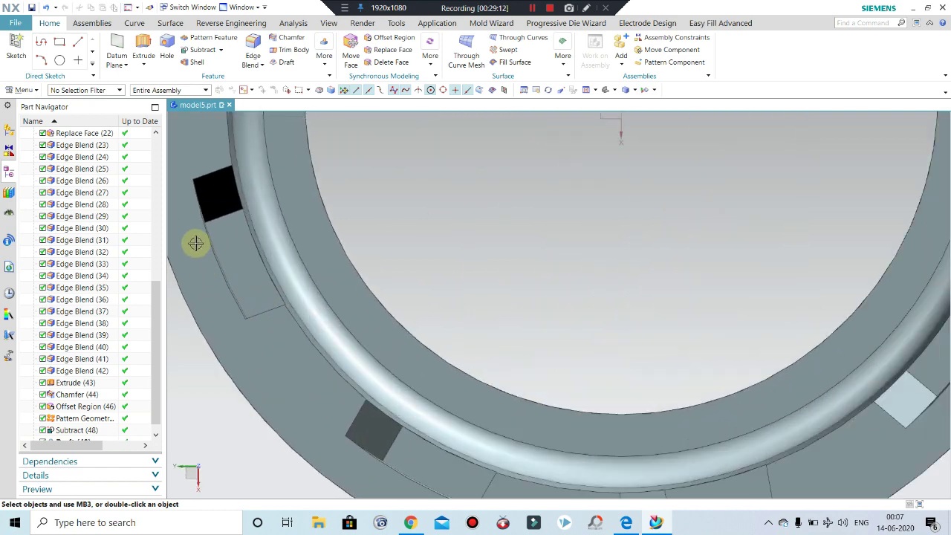
pyautogui.scroll(3, 257, 246)
pyautogui.scroll(-3, 344, 233)
pyautogui.scroll(-2, 322, 270)
pyautogui.scroll(-2, 334, 251)
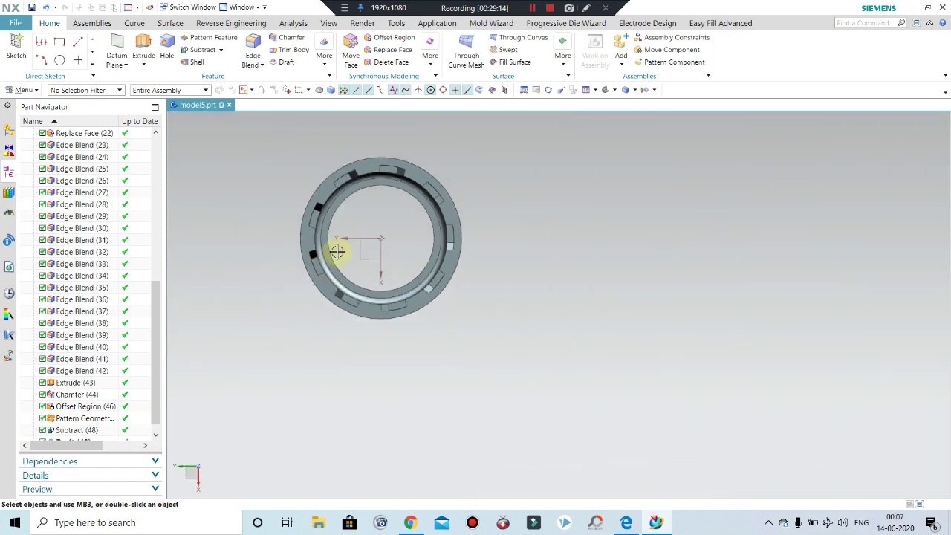
pyautogui.moveTo(334, 251); pyautogui.dragTo(344, 275, button='middle')
pyautogui.press('F8')
pyautogui.scroll(2, 292, 223)
pyautogui.scroll(2, 374, 191)
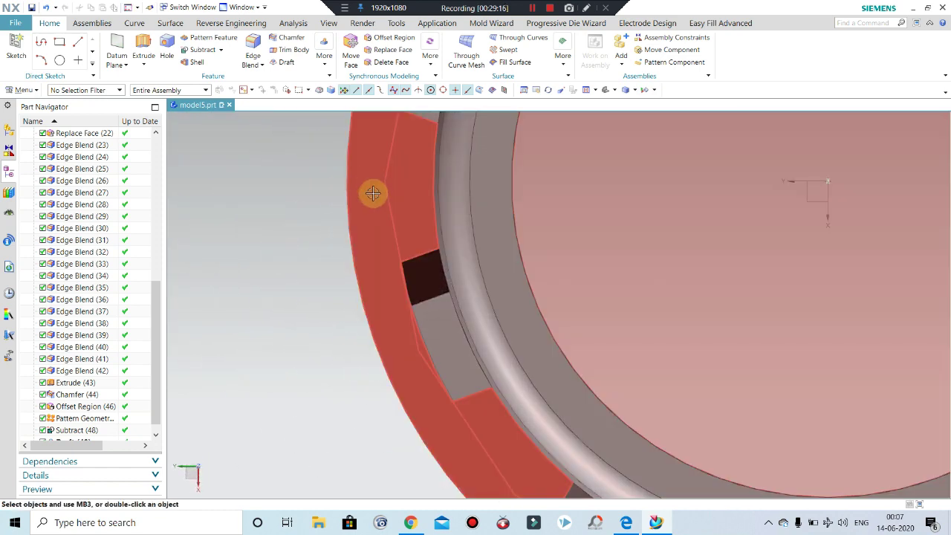
pyautogui.scroll(-3, 471, 387)
pyautogui.scroll(-3, 568, 276)
pyautogui.moveTo(568, 276)
pyautogui.mouseDown(button='middle')
pyautogui.moveTo(547, 217)
pyautogui.moveTo(537, 287)
pyautogui.moveTo(563, 334)
pyautogui.moveTo(547, 294)
pyautogui.moveTo(681, 248)
pyautogui.mouseUp(button='middle')
pyautogui.press('F8')
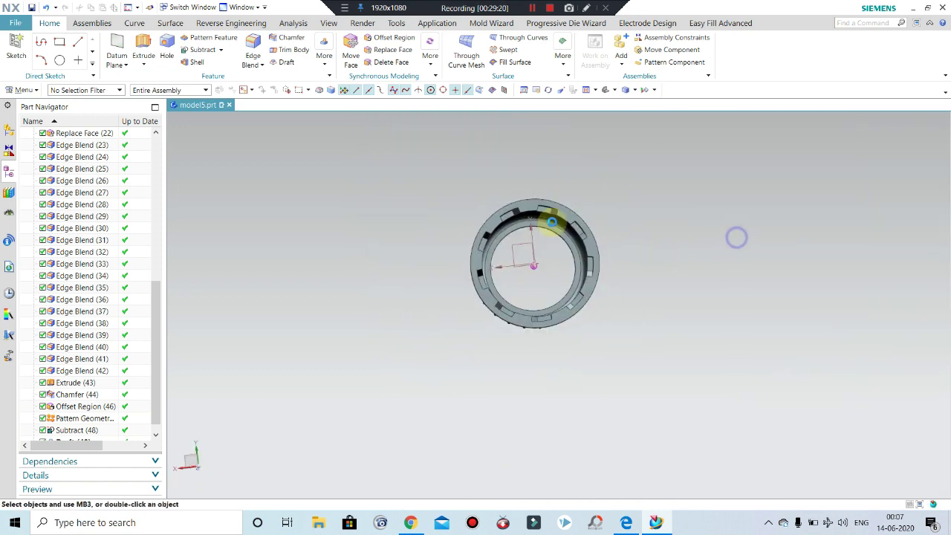
pyautogui.scroll(2, 557, 228)
pyautogui.scroll(2, 556, 197)
pyautogui.moveTo(542, 201)
pyautogui.mouseDown(button='middle')
pyautogui.moveTo(556, 195)
pyautogui.moveTo(557, 176)
pyautogui.mouseUp(button='middle')
pyautogui.scroll(-4, 644, 289)
pyautogui.moveTo(644, 289)
pyautogui.mouseDown(button='middle')
pyautogui.moveTo(809, 335)
pyautogui.moveTo(858, 208)
pyautogui.moveTo(797, 255)
pyautogui.moveTo(822, 248)
pyautogui.mouseUp(button='middle')
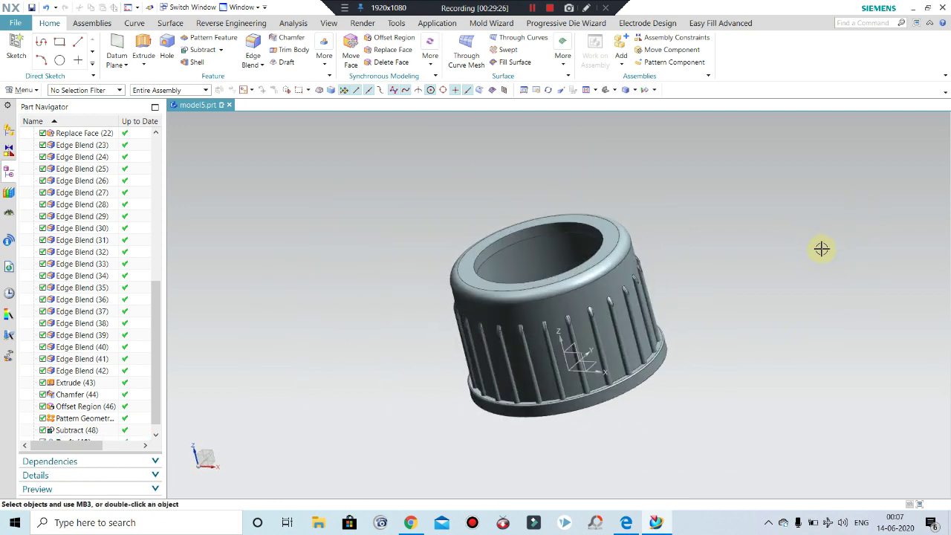
pyautogui.hotkey('ctrl', 'j')
# Step: Recolour the cap's solid body from orange to yellow in Edit Object Display
pyautogui.click(548, 297)
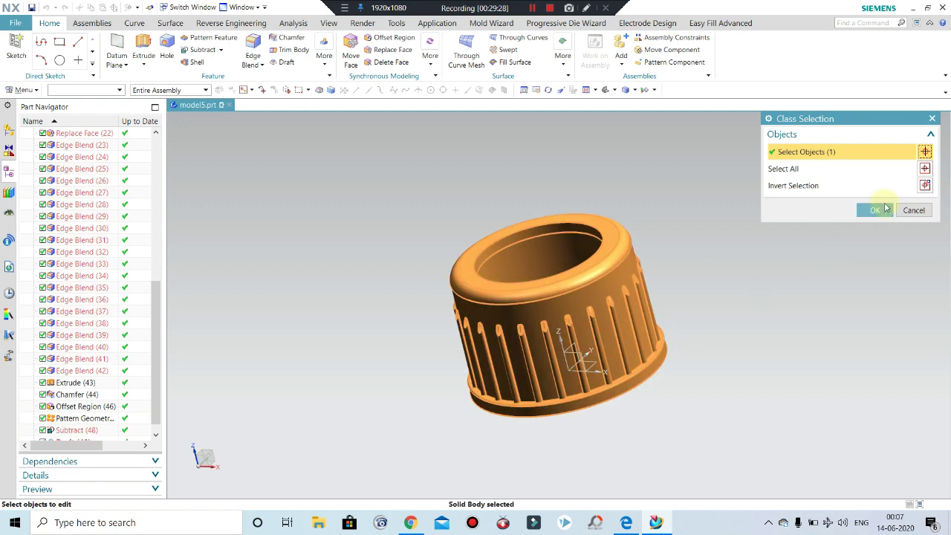
pyautogui.click(874, 210)
pyautogui.click(910, 184)
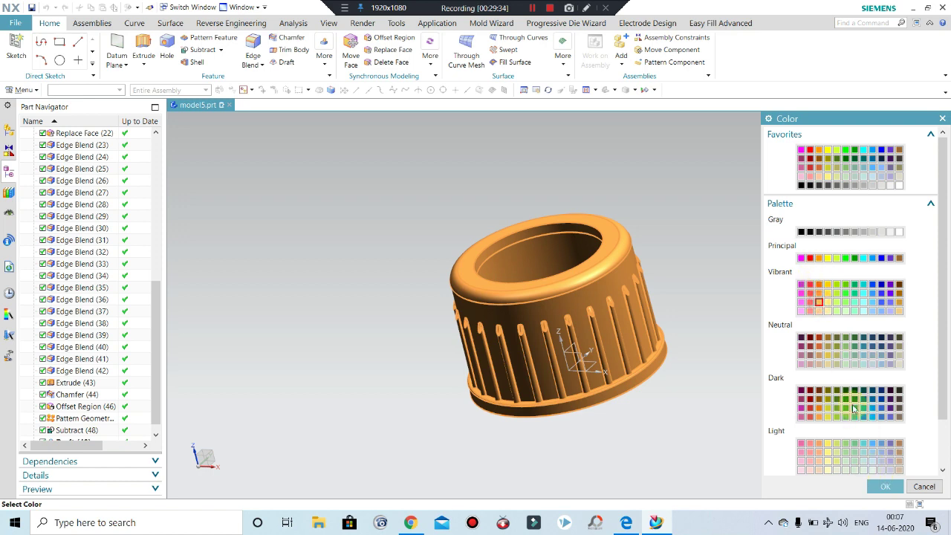
pyautogui.click(885, 486)
pyautogui.click(839, 438)
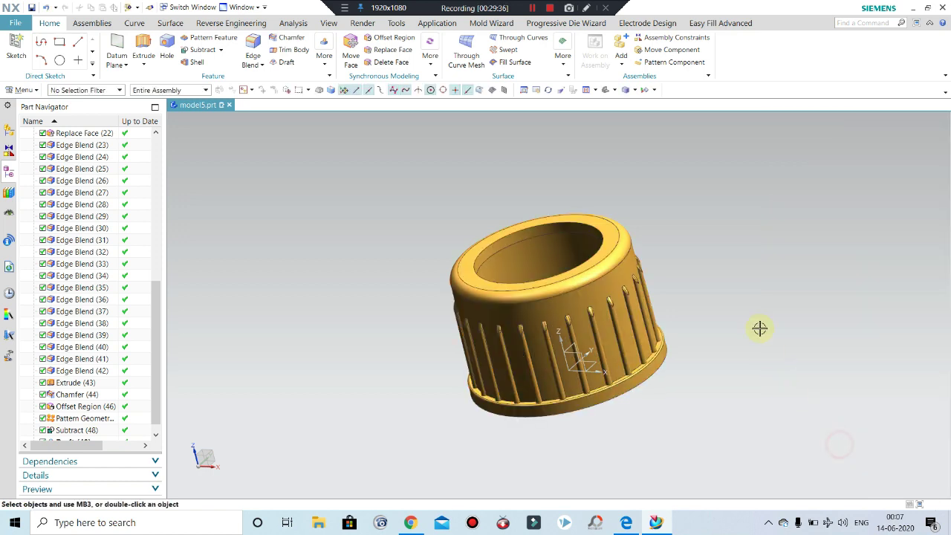
pyautogui.moveTo(760, 327)
pyautogui.mouseDown(button='middle')
pyautogui.moveTo(769, 242)
pyautogui.moveTo(749, 188)
pyautogui.moveTo(755, 246)
pyautogui.moveTo(798, 229)
pyautogui.mouseUp(button='middle')
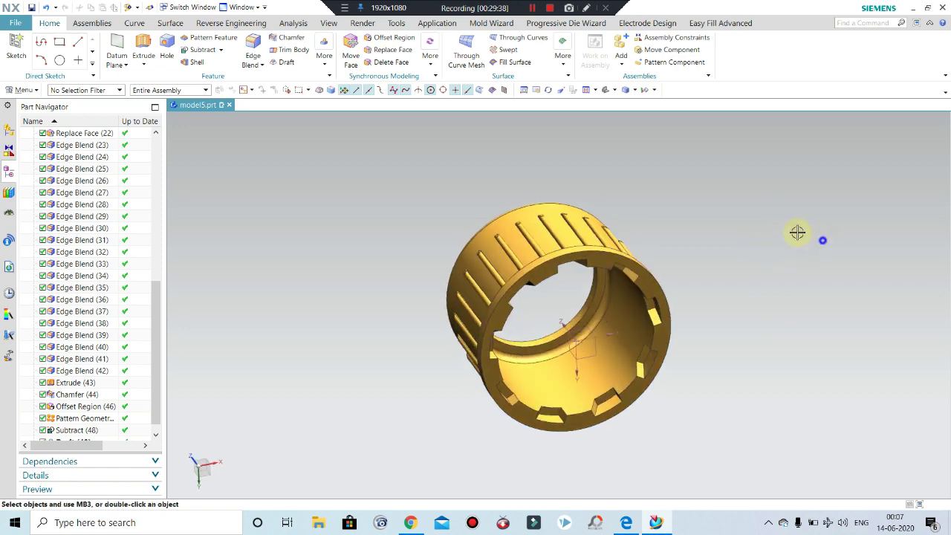
pyautogui.press('F8')
pyautogui.scroll(2, 689, 232)
pyautogui.moveTo(688, 232)
pyautogui.mouseDown(button='middle')
pyautogui.moveTo(696, 265)
pyautogui.moveTo(686, 223)
pyautogui.moveTo(743, 294)
pyautogui.moveTo(697, 285)
pyautogui.moveTo(699, 250)
pyautogui.moveTo(680, 193)
pyautogui.moveTo(685, 242)
pyautogui.moveTo(671, 282)
pyautogui.moveTo(448, 211)
pyautogui.mouseUp(button='middle')
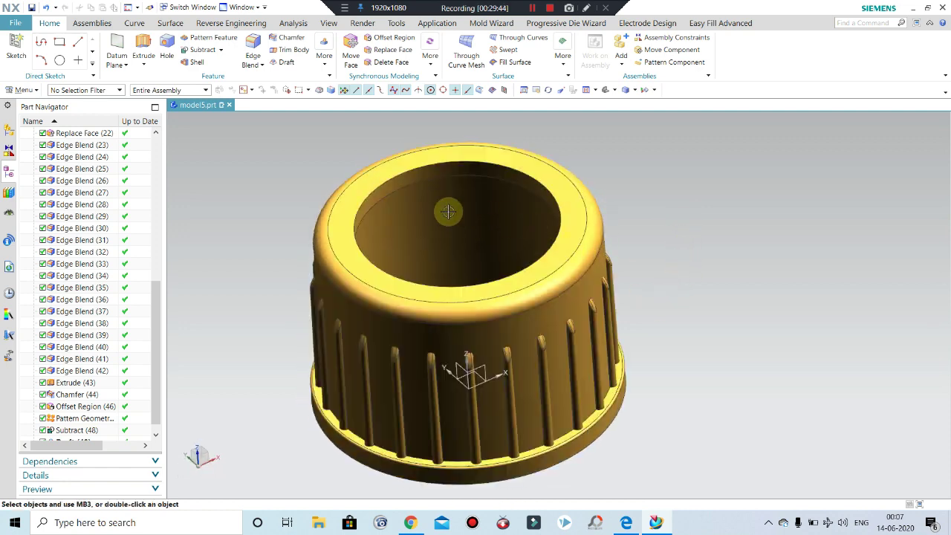
# Step: Round the cap's inner top rim edges with a 0.2 mm Edge Blend
pyautogui.click(253, 43)
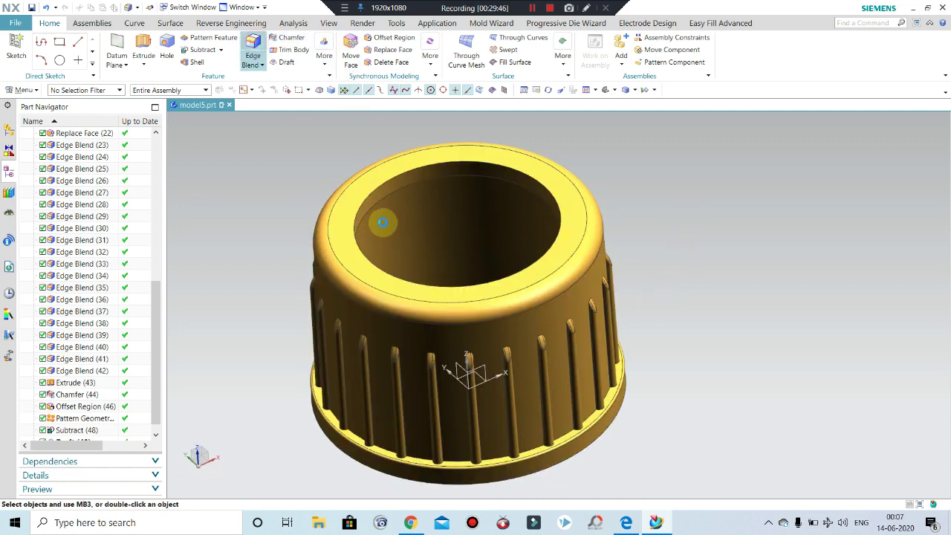
pyautogui.scroll(2, 378, 186)
pyautogui.click(379, 188)
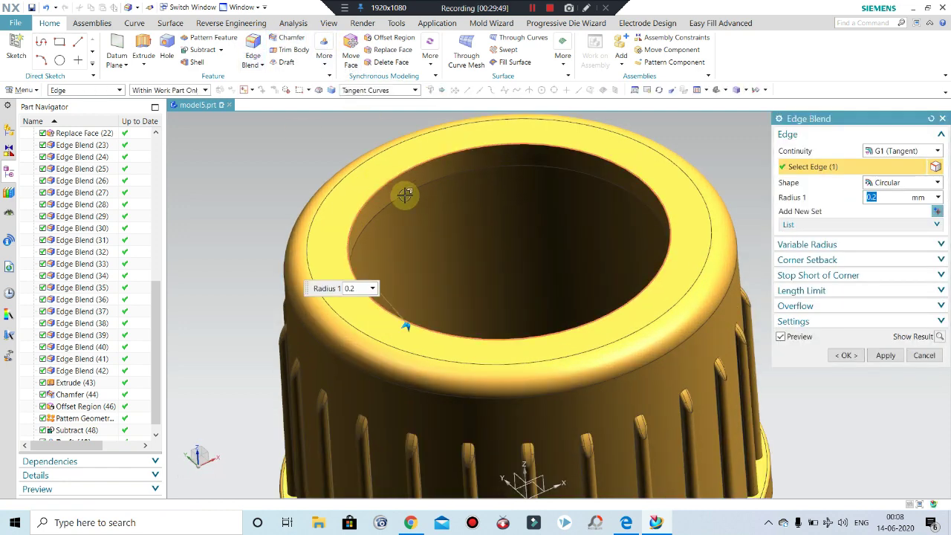
pyautogui.click(888, 357)
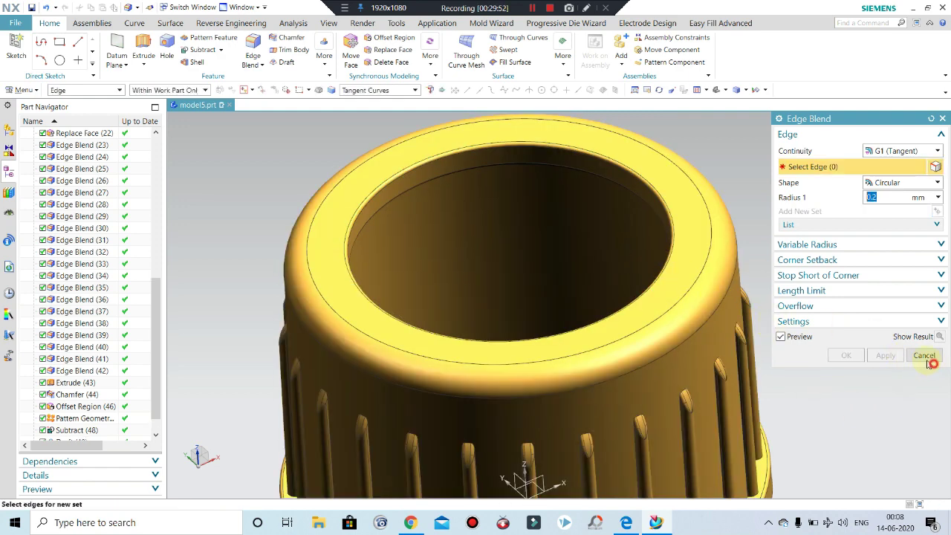
pyautogui.click(919, 357)
pyautogui.scroll(-3, 711, 219)
pyautogui.scroll(-2, 711, 218)
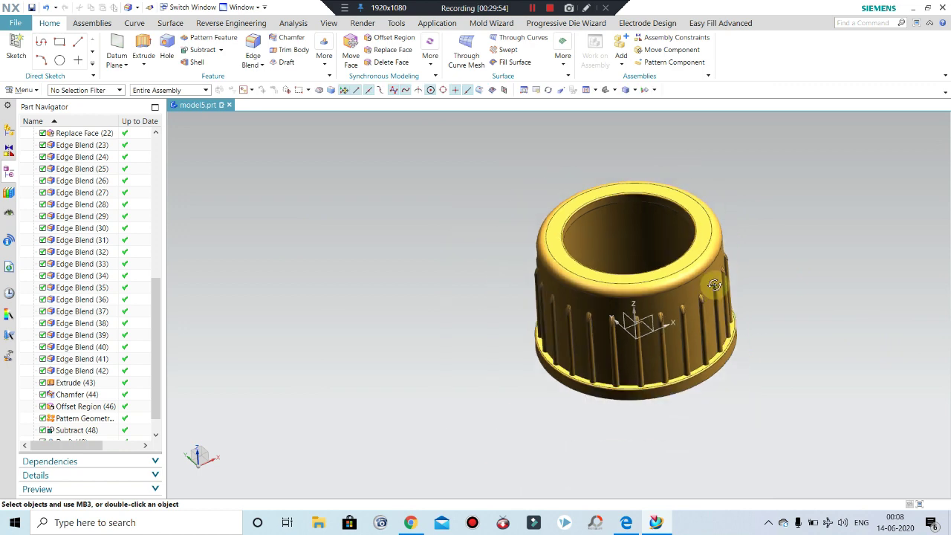
pyautogui.moveTo(711, 218); pyautogui.dragTo(730, 292, button='middle')
pyautogui.scroll(2, 730, 292)
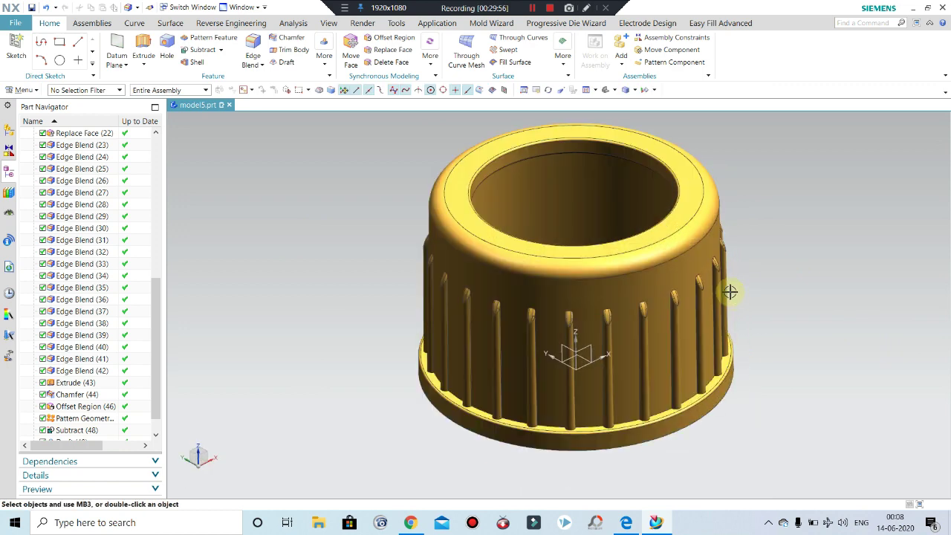
pyautogui.scroll(-2, 658, 161)
pyautogui.moveTo(654, 193)
pyautogui.mouseDown(button='middle')
pyautogui.moveTo(779, 273)
pyautogui.moveTo(831, 255)
pyautogui.mouseUp(button='middle')
pyautogui.scroll(2, 495, 266)
pyautogui.scroll(-2, 448, 266)
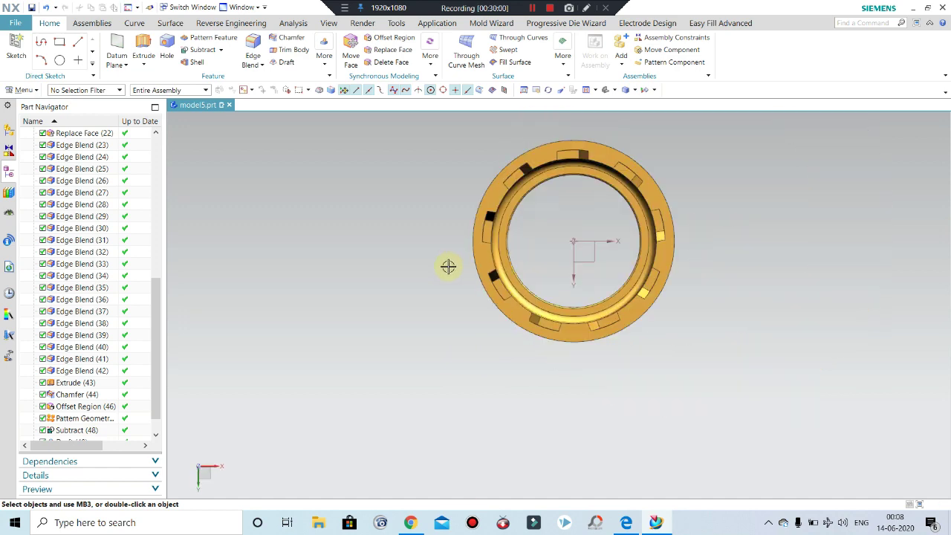
pyautogui.moveTo(448, 265)
pyautogui.mouseDown(button='middle')
pyautogui.moveTo(538, 217)
pyautogui.moveTo(490, 186)
pyautogui.mouseUp(button='middle')
pyautogui.scroll(-1, 59, 407)
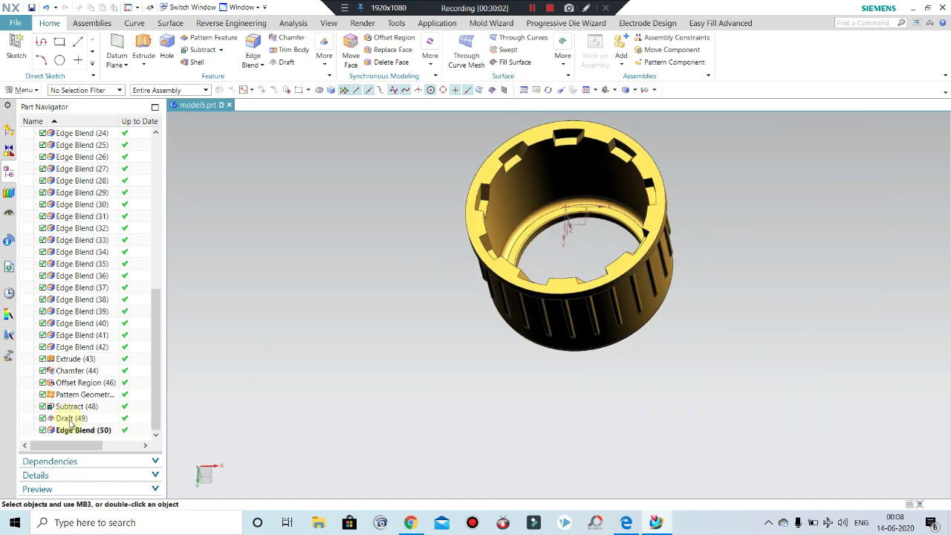
pyautogui.moveTo(510, 250)
pyautogui.mouseDown(button='middle')
pyautogui.moveTo(510, 174)
pyautogui.moveTo(503, 206)
pyautogui.mouseUp(button='middle')
pyautogui.scroll(2, 471, 255)
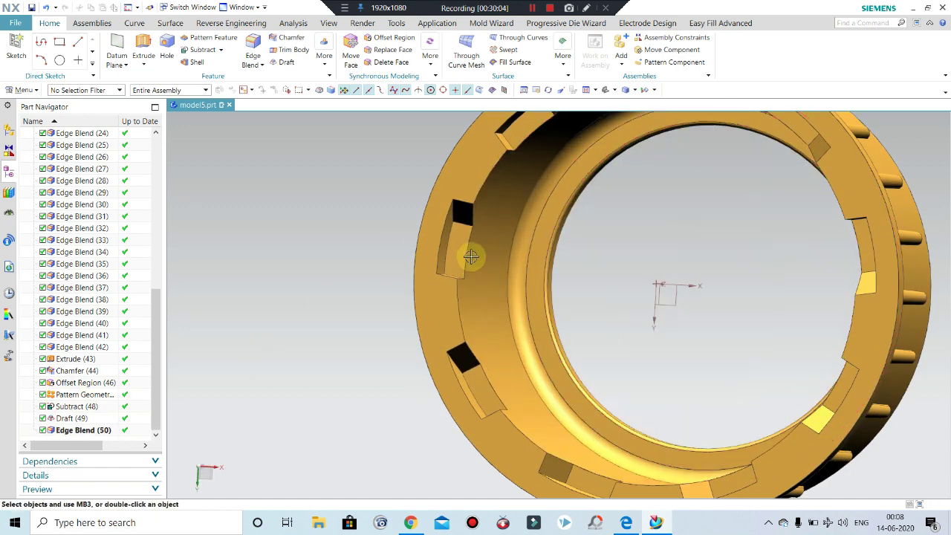
pyautogui.scroll(2, 295, 314)
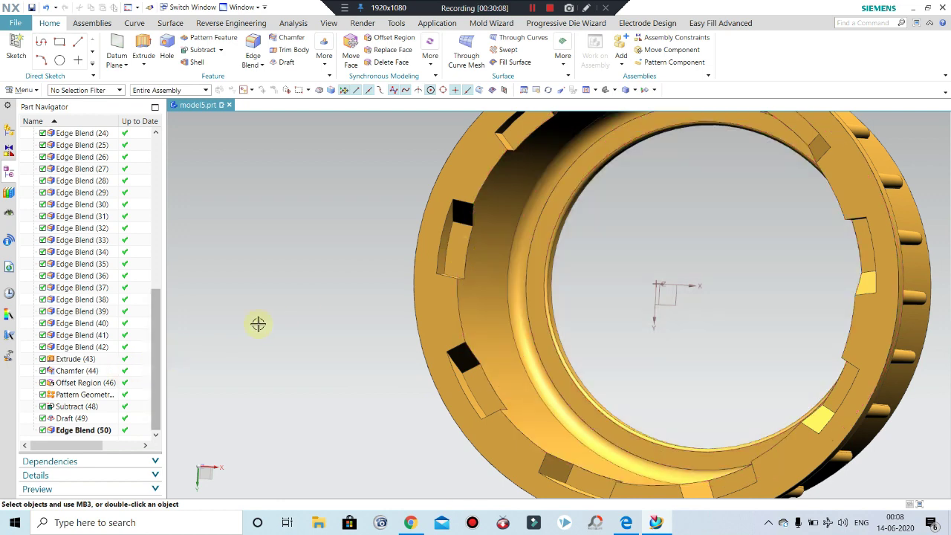
pyautogui.scroll(-2, 258, 323)
pyautogui.moveTo(410, 324)
pyautogui.mouseDown(button='middle')
pyautogui.moveTo(427, 263)
pyautogui.moveTo(395, 298)
pyautogui.moveTo(705, 249)
pyautogui.mouseUp(button='middle')
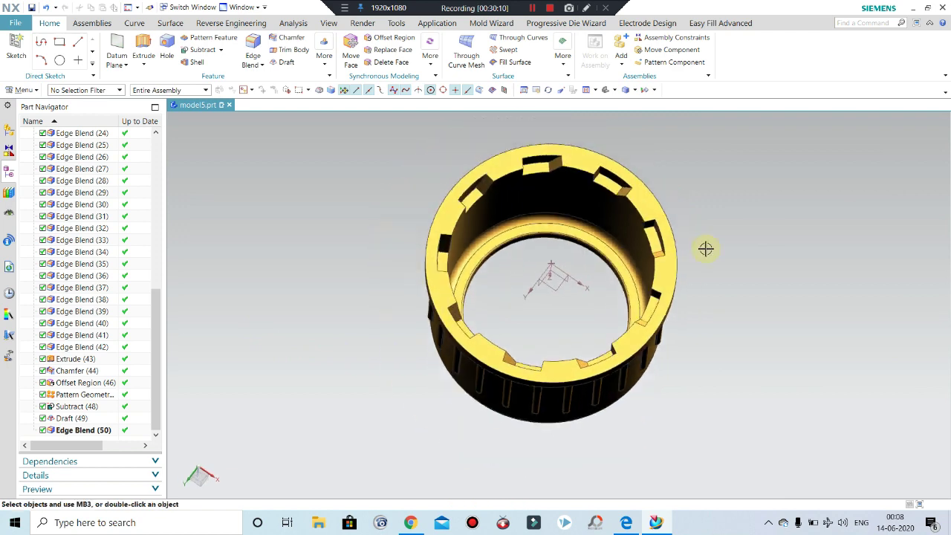
pyautogui.press('F8')
pyautogui.scroll(2, 584, 314)
pyautogui.scroll(1, 585, 314)
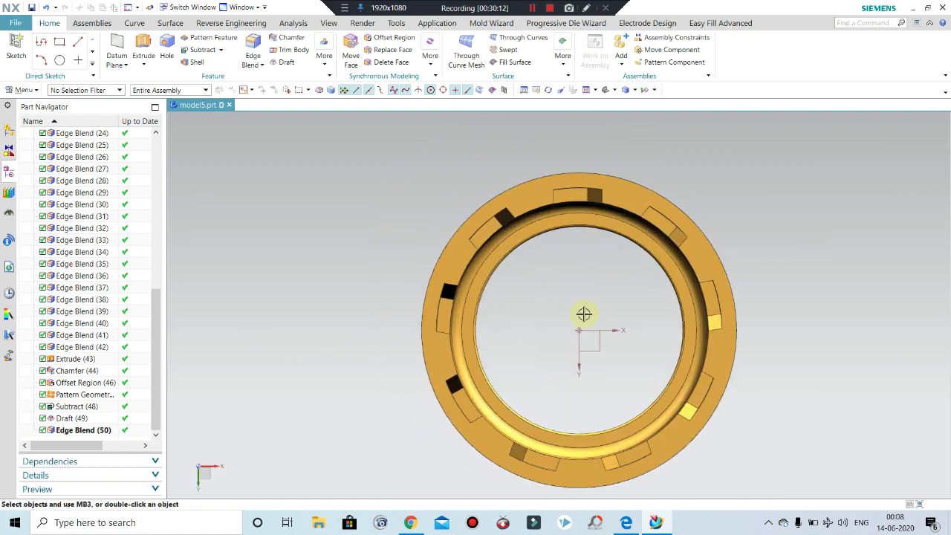
# Step: Sketch a circle on the flat ring face, centred at the origin and reaching the lugs' outer edge
pyautogui.click(144, 46)
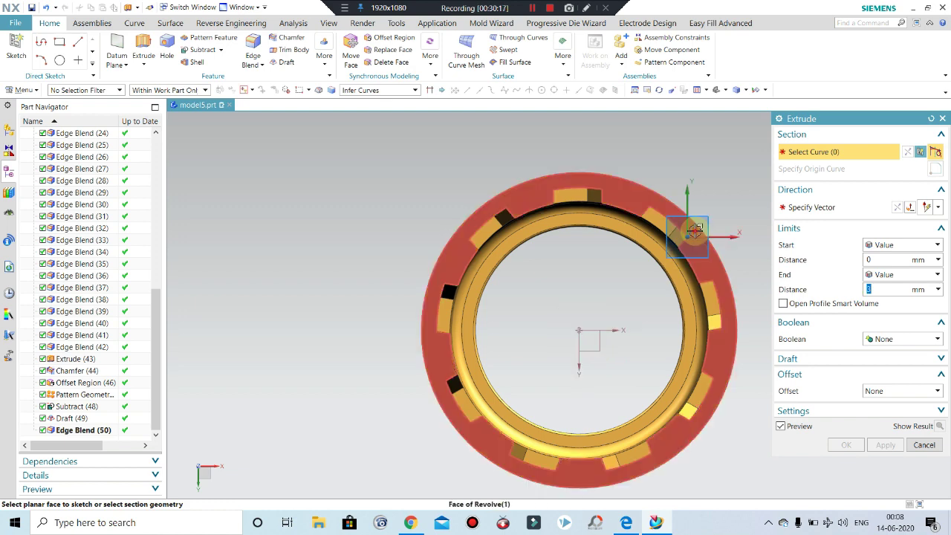
pyautogui.click(696, 232)
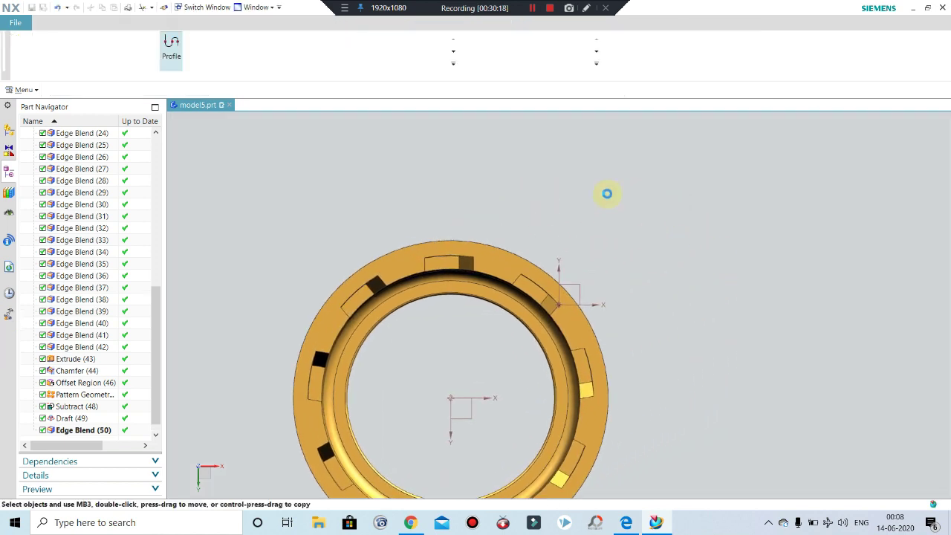
pyautogui.click(267, 46)
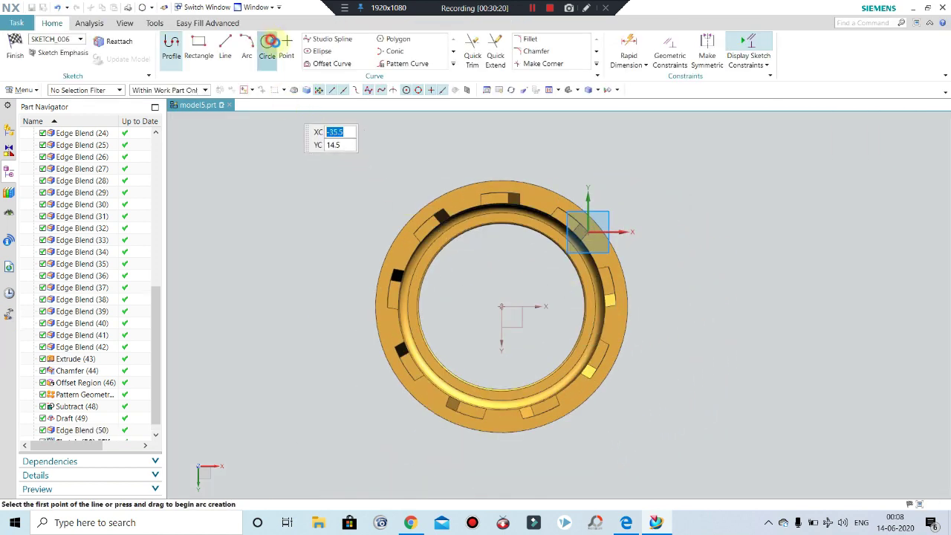
pyautogui.scroll(1, 467, 297)
pyautogui.scroll(2, 536, 316)
pyautogui.click(537, 316)
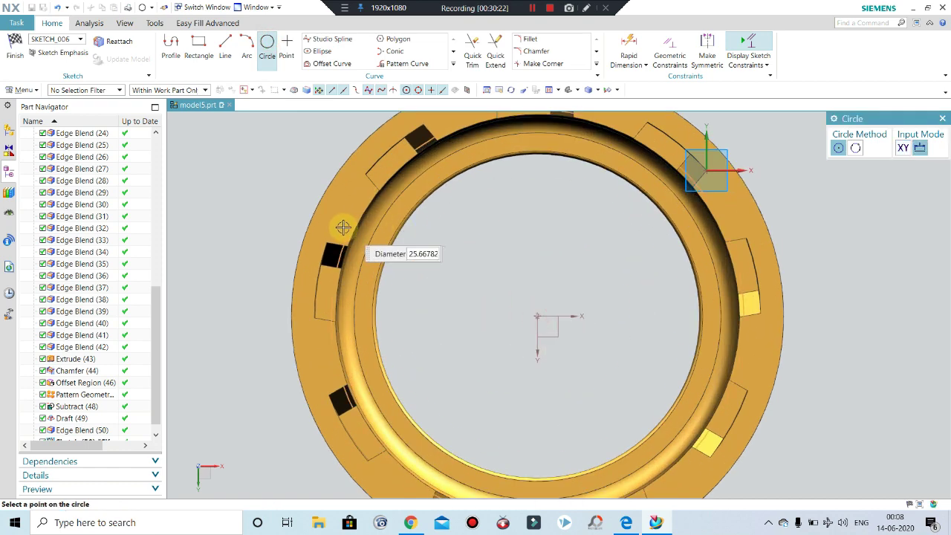
pyautogui.scroll(2, 315, 256)
pyautogui.click(312, 256)
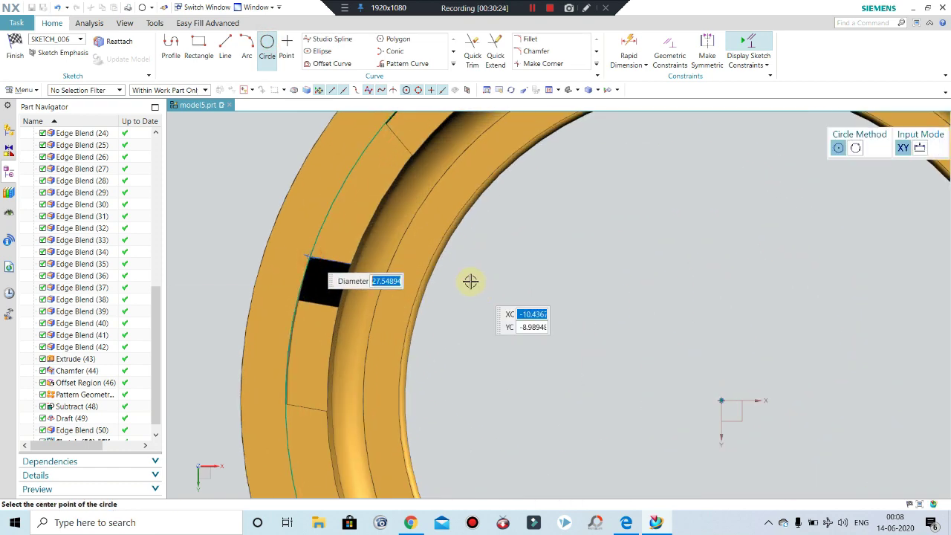
pyautogui.scroll(-3, 469, 280)
pyautogui.press('Escape')
pyautogui.scroll(-2, 563, 264)
pyautogui.scroll(-1, 596, 347)
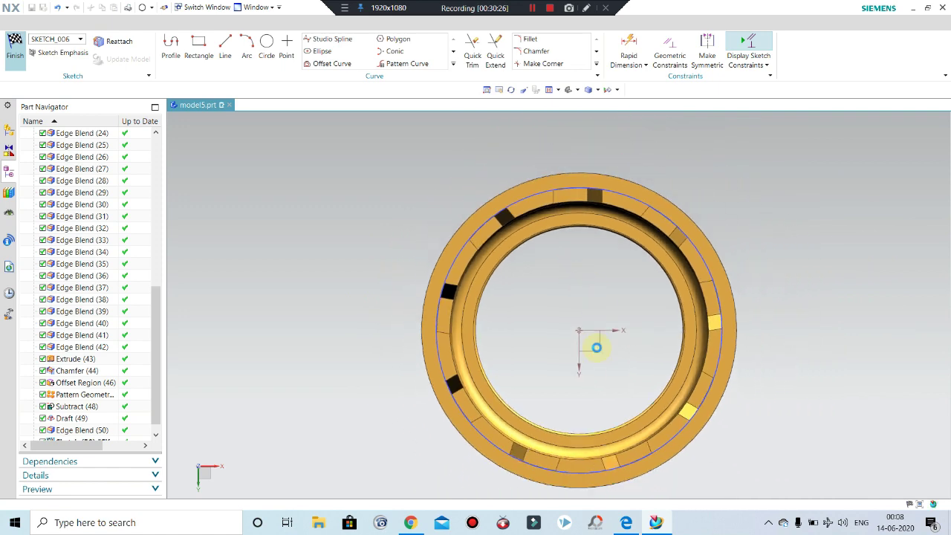
# Step: Extrude the circle 0.2 mm and subtract it from the cap body
pyautogui.press('x')
pyautogui.scroll(-2, 520, 325)
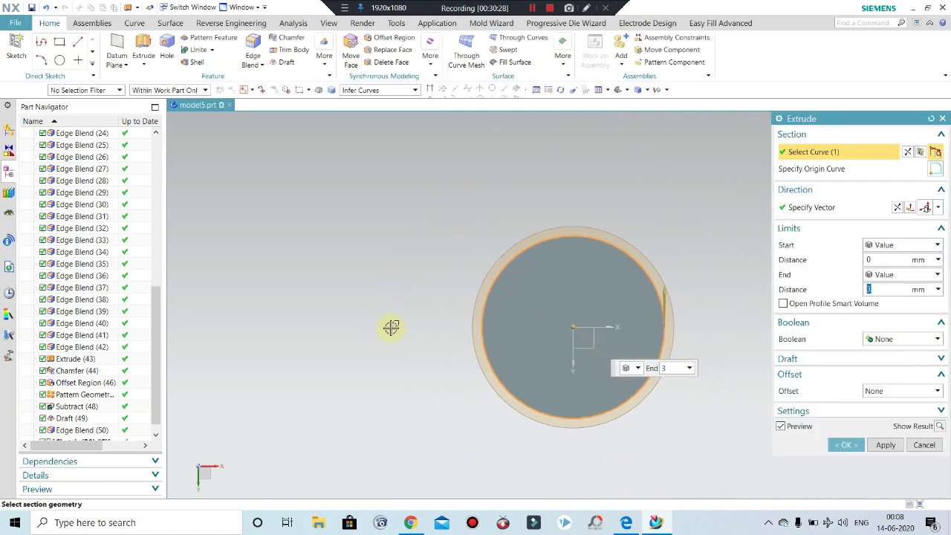
pyautogui.moveTo(381, 265); pyautogui.dragTo(384, 227, button='middle')
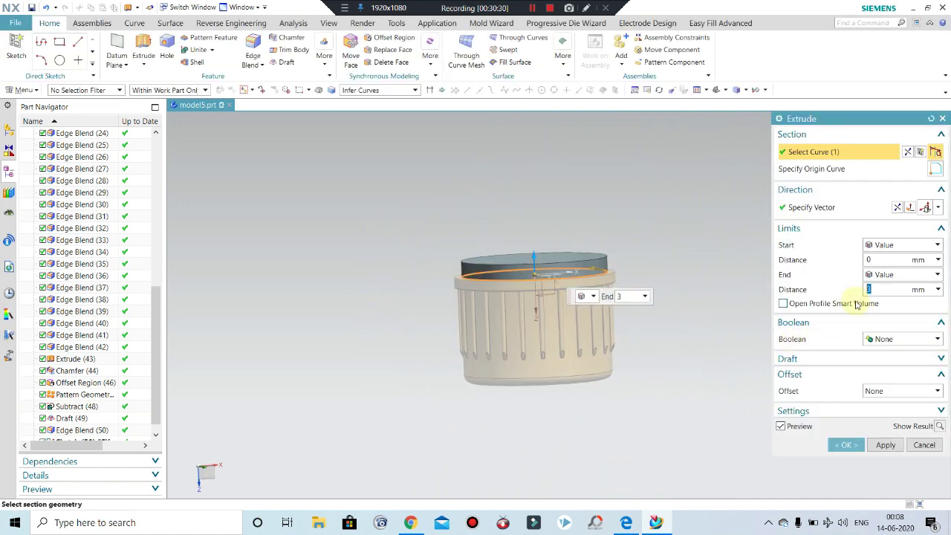
pyautogui.write('0.2')
pyautogui.press('Return')
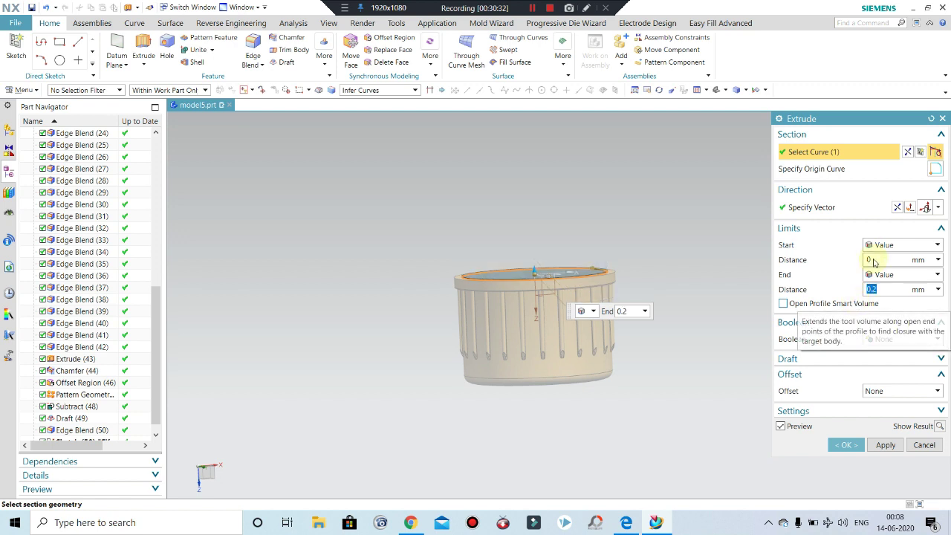
pyautogui.click(885, 339)
pyautogui.click(884, 370)
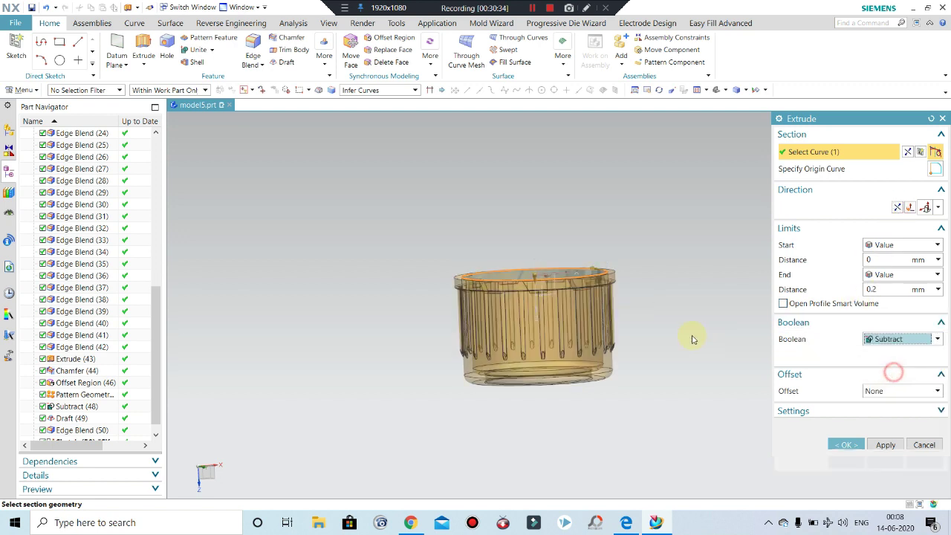
pyautogui.middleClick(704, 377)
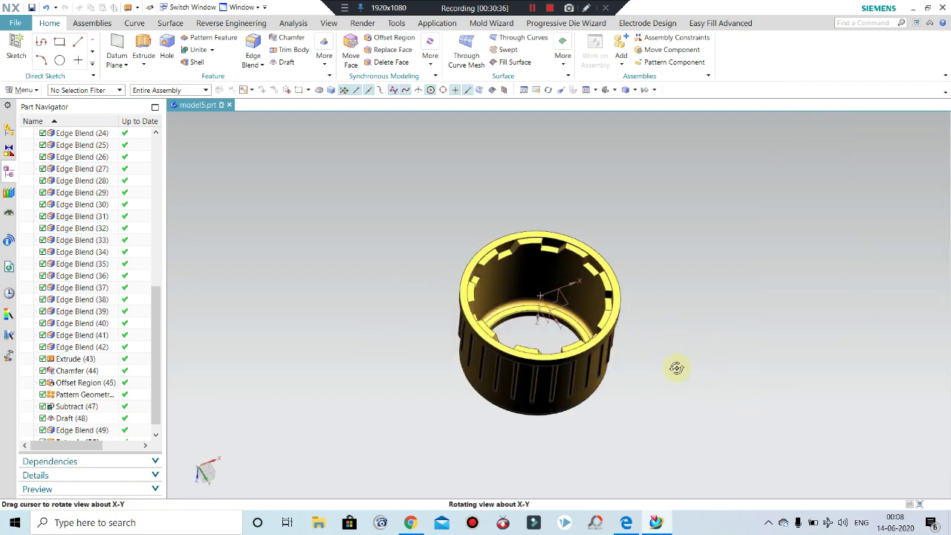
pyautogui.moveTo(660, 323)
pyautogui.mouseDown(button='middle')
pyautogui.moveTo(583, 284)
pyautogui.moveTo(543, 213)
pyautogui.mouseUp(button='middle')
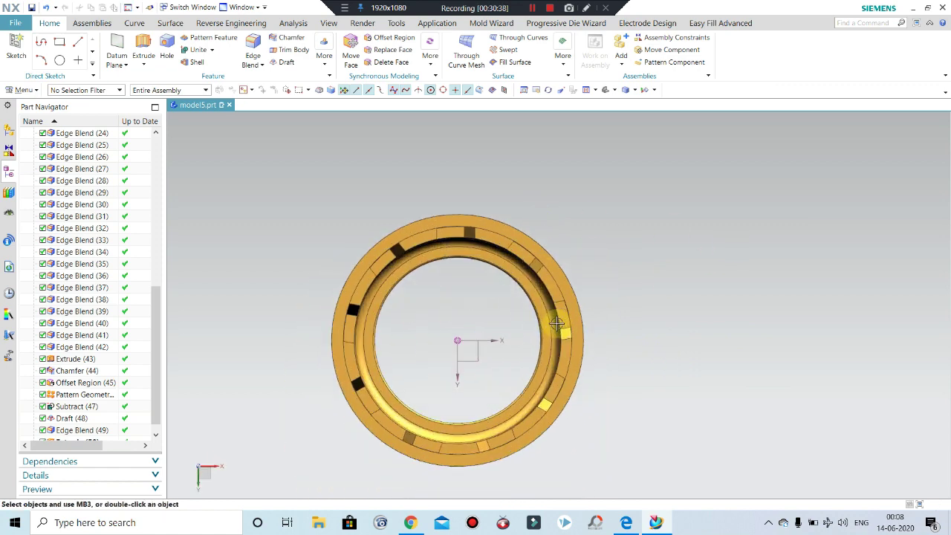
pyautogui.scroll(5, 544, 213)
pyautogui.moveTo(595, 240); pyautogui.dragTo(537, 177, button='middle')
pyautogui.scroll(2, 538, 177)
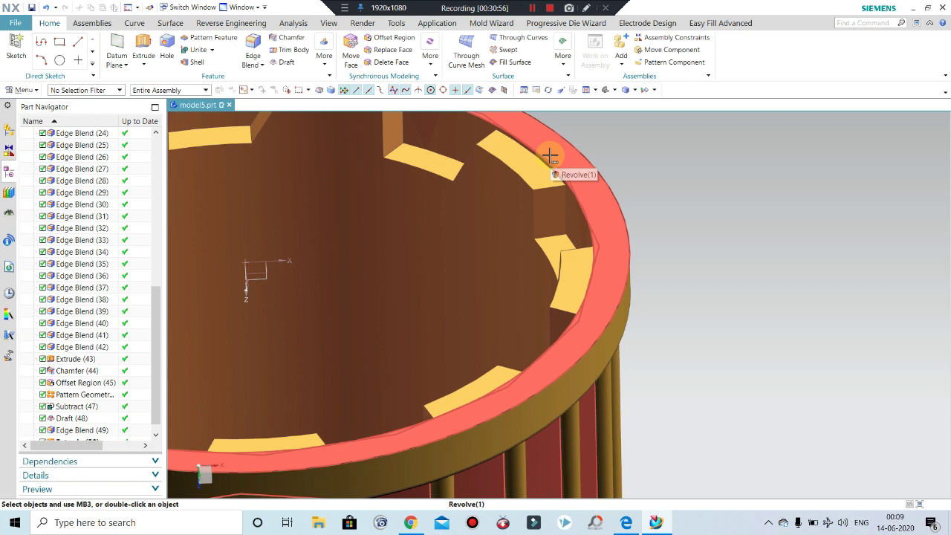
pyautogui.scroll(-3, 703, 230)
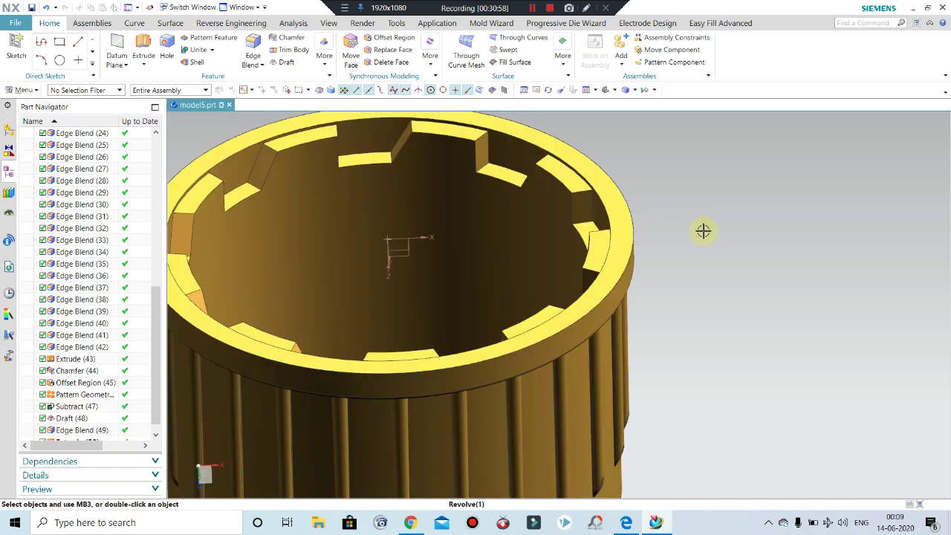
pyautogui.scroll(-3, 697, 229)
pyautogui.moveTo(696, 229); pyautogui.dragTo(765, 209, button='middle')
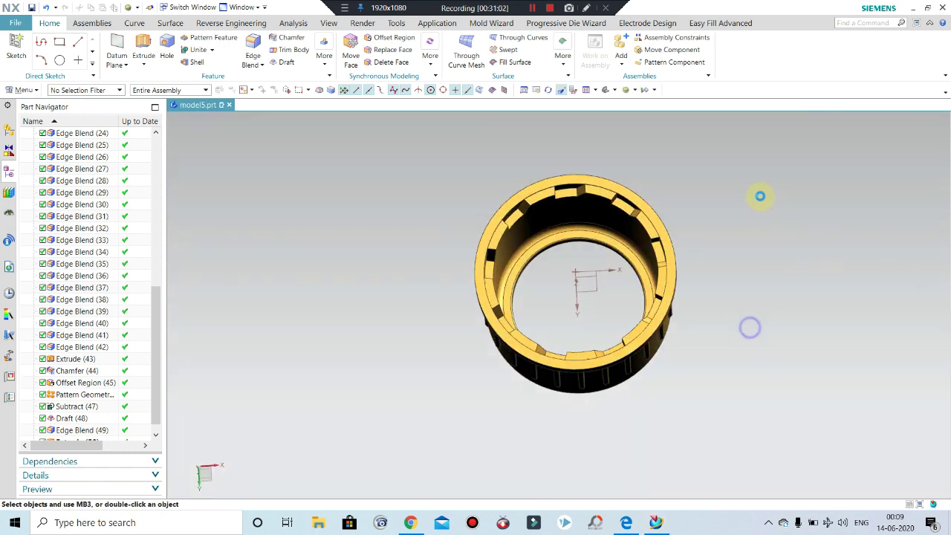
pyautogui.moveTo(715, 328); pyautogui.dragTo(792, 270, button='middle')
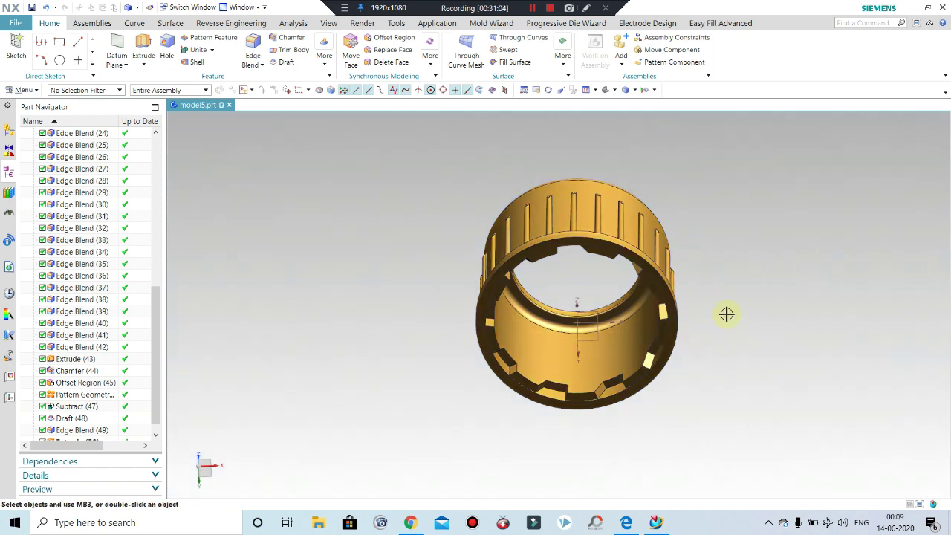
pyautogui.moveTo(732, 362); pyautogui.dragTo(732, 255, button='middle')
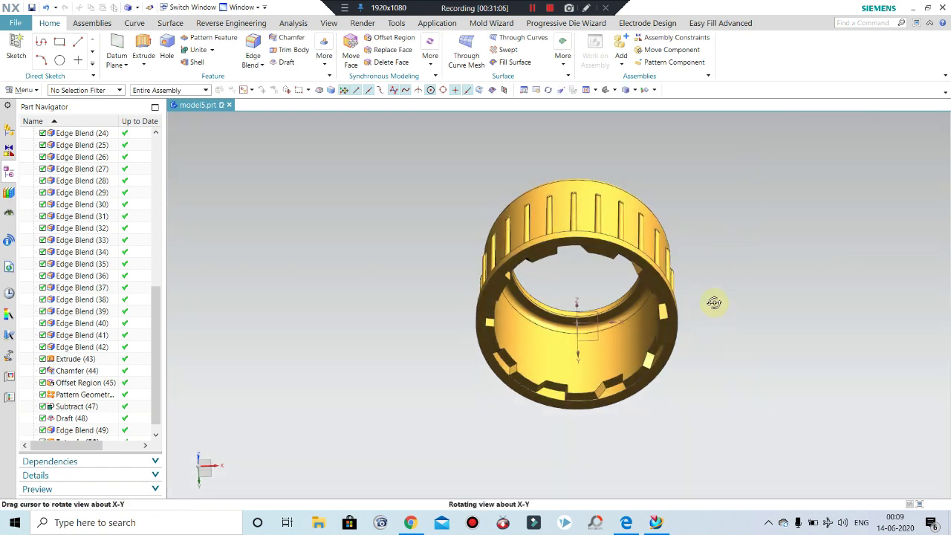
pyautogui.moveTo(714, 302); pyautogui.dragTo(737, 261, button='middle')
pyautogui.press('F8')
pyautogui.scroll(-2, 410, 225)
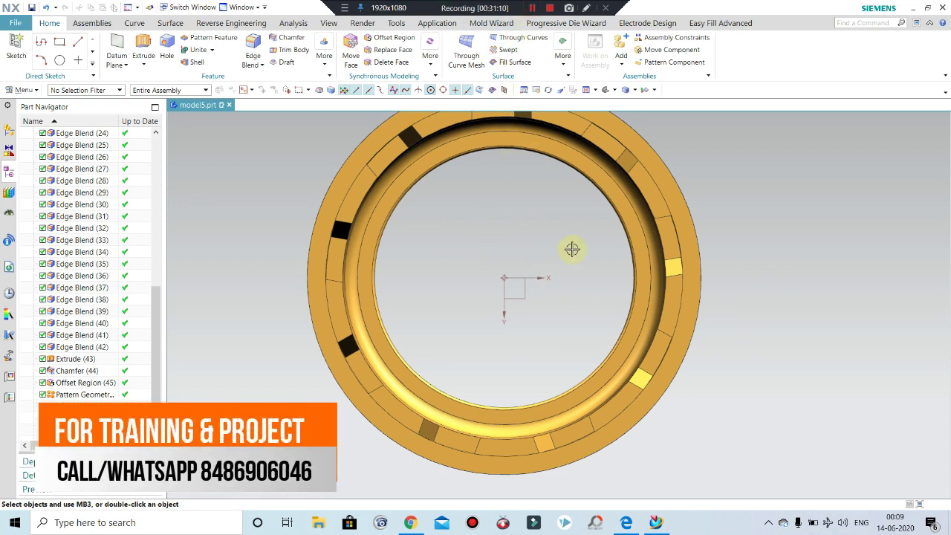
pyautogui.moveTo(572, 250); pyautogui.dragTo(592, 152, button='middle')
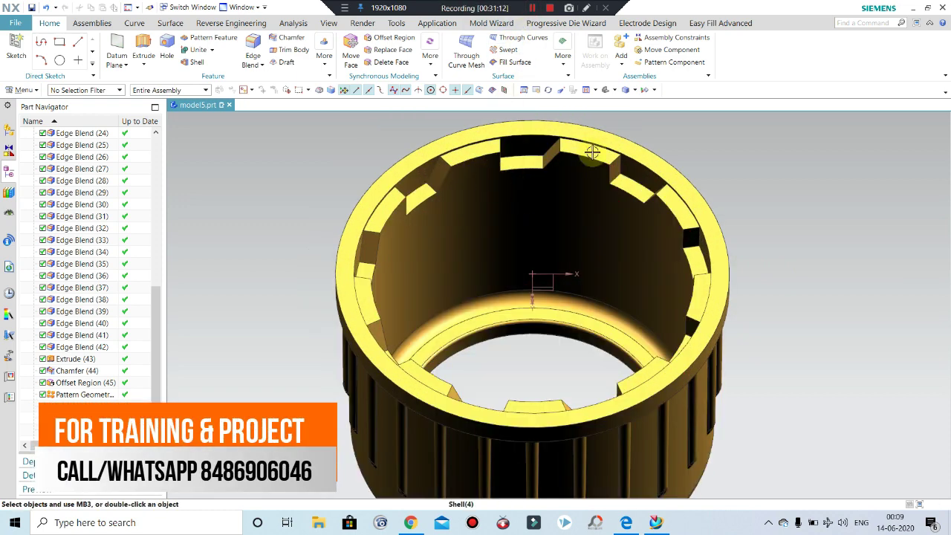
pyautogui.scroll(3, 527, 219)
pyautogui.moveTo(527, 218)
pyautogui.mouseDown(button='middle')
pyautogui.moveTo(549, 258)
pyautogui.moveTo(573, 178)
pyautogui.moveTo(557, 263)
pyautogui.moveTo(813, 203)
pyautogui.mouseUp(button='middle')
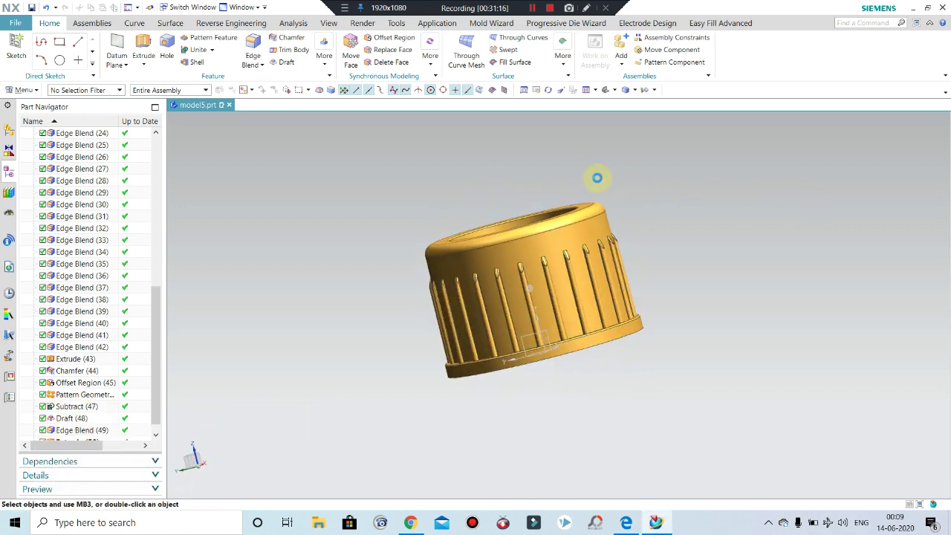
pyautogui.press('F8')
# Step: Section the cap with a Y-plane cut and inspect the sectioned view
pyautogui.click(330, 23)
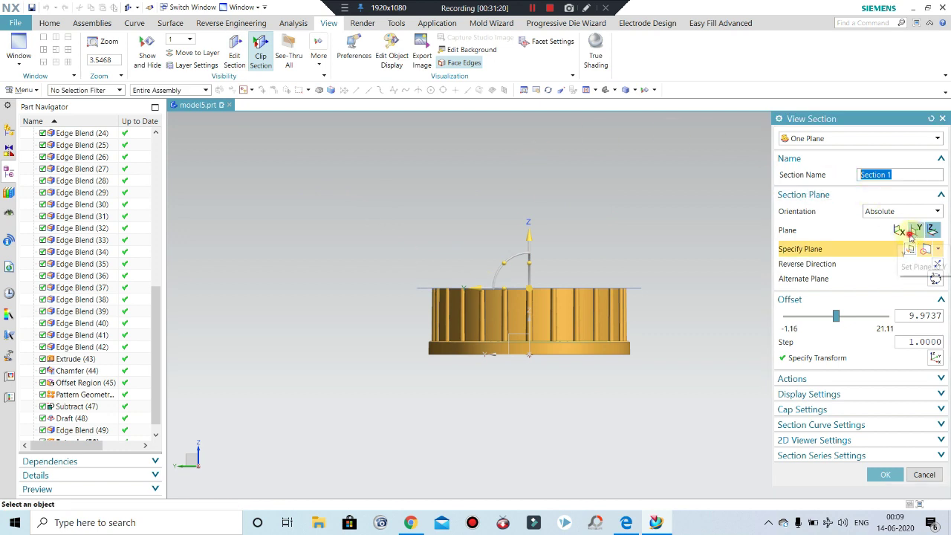
pyautogui.click(914, 231)
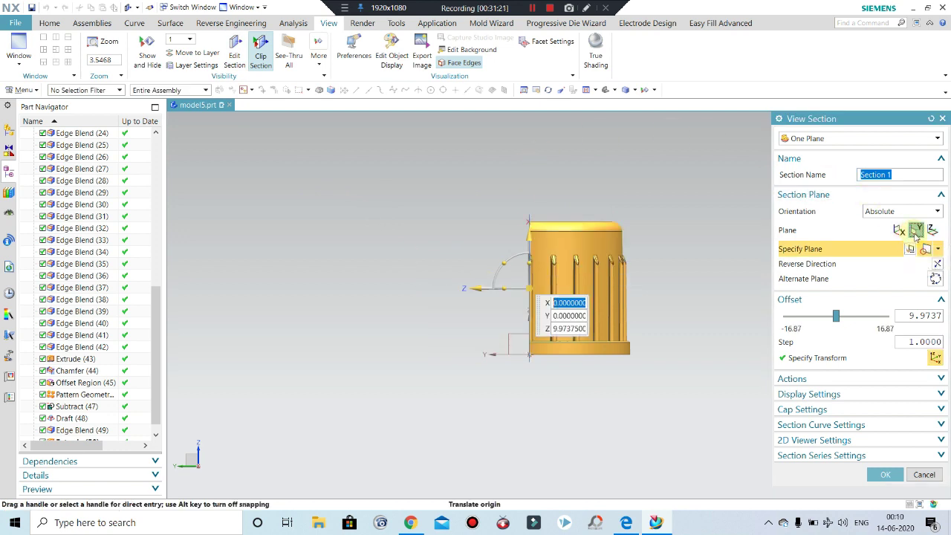
pyautogui.middleClick(694, 260)
pyautogui.moveTo(694, 263); pyautogui.dragTo(777, 265, button='middle')
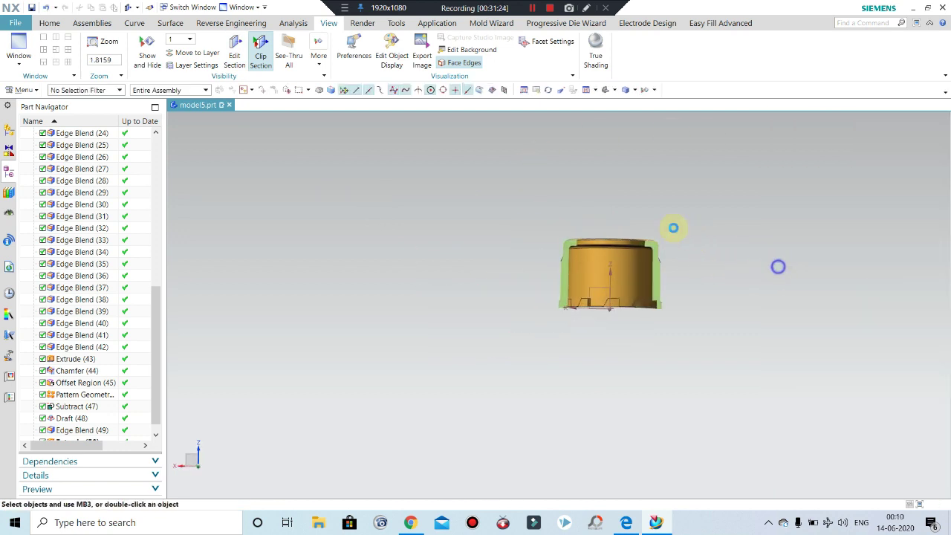
pyautogui.scroll(1, 654, 304)
pyautogui.scroll(2, 694, 272)
pyautogui.scroll(2, 676, 279)
pyautogui.scroll(1, 676, 280)
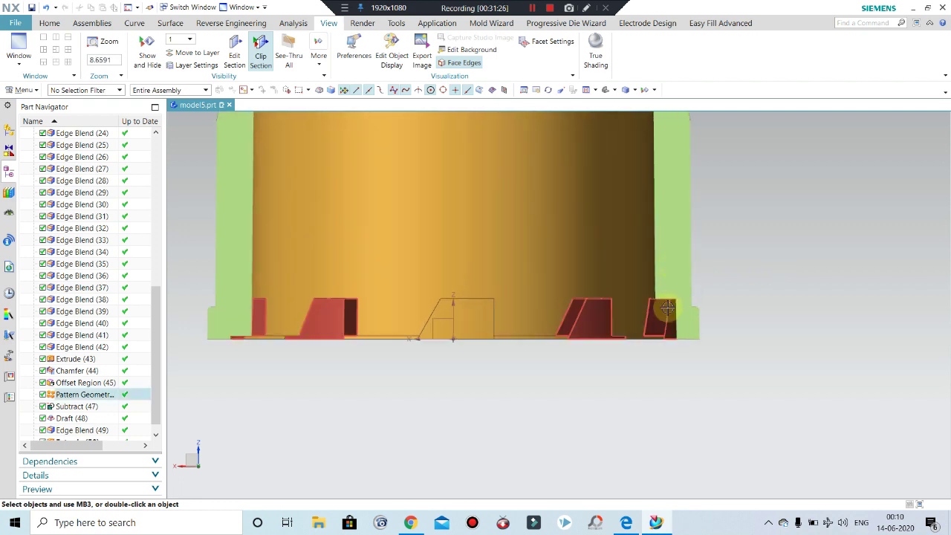
pyautogui.scroll(1, 671, 272)
pyautogui.scroll(-1, 680, 282)
pyautogui.scroll(-3, 691, 301)
pyautogui.scroll(1, 685, 312)
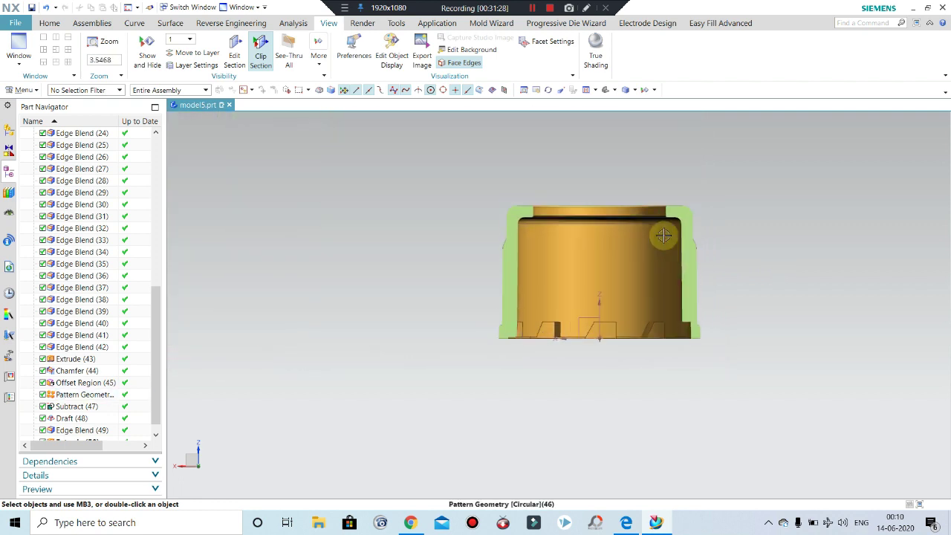
pyautogui.scroll(1, 654, 245)
pyautogui.moveTo(644, 215)
pyautogui.mouseDown(button='middle')
pyautogui.moveTo(607, 234)
pyautogui.moveTo(711, 393)
pyautogui.moveTo(691, 385)
pyautogui.mouseUp(button='middle')
pyautogui.scroll(2, 720, 385)
pyautogui.moveTo(413, 371); pyautogui.dragTo(236, 109, button='middle')
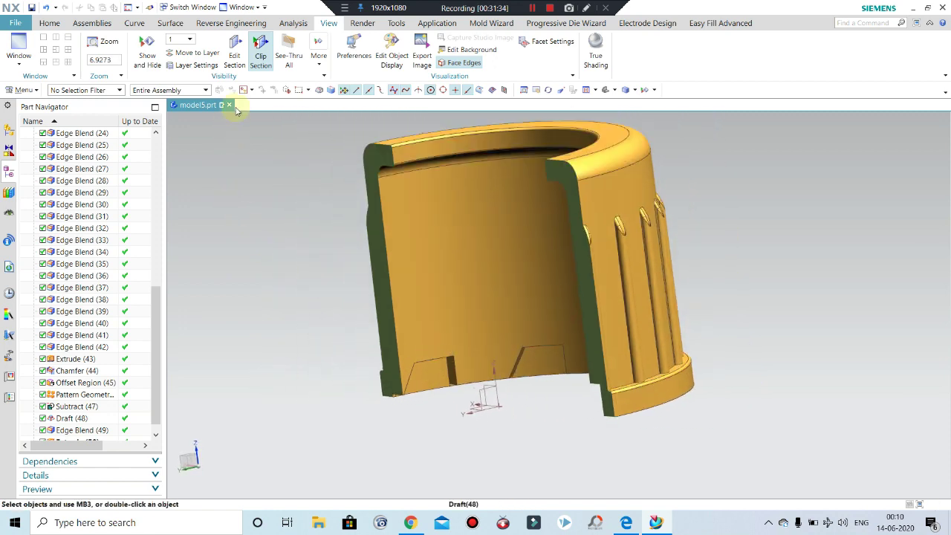
# Step: Switch the section cut to the X plane, adjusting its rotation about YC
pyautogui.click(257, 49)
pyautogui.click(235, 52)
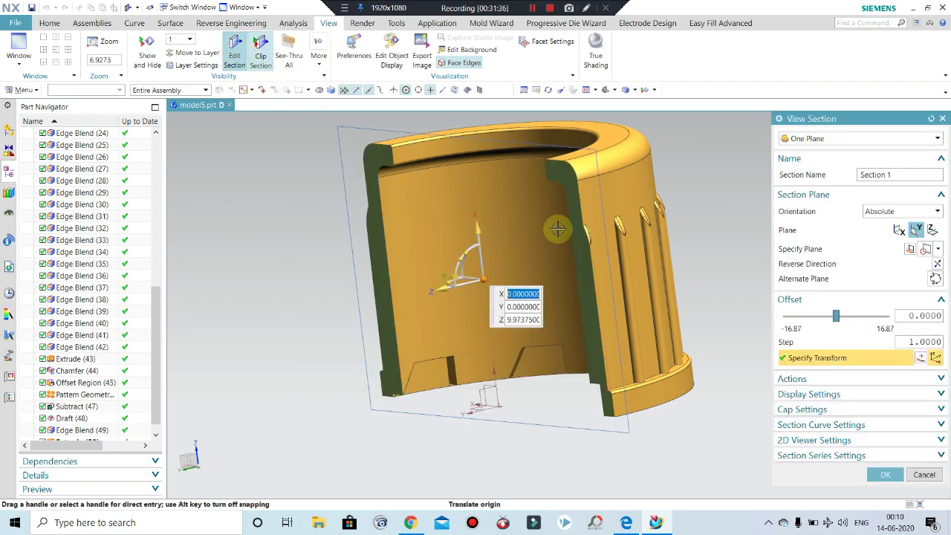
pyautogui.click(900, 231)
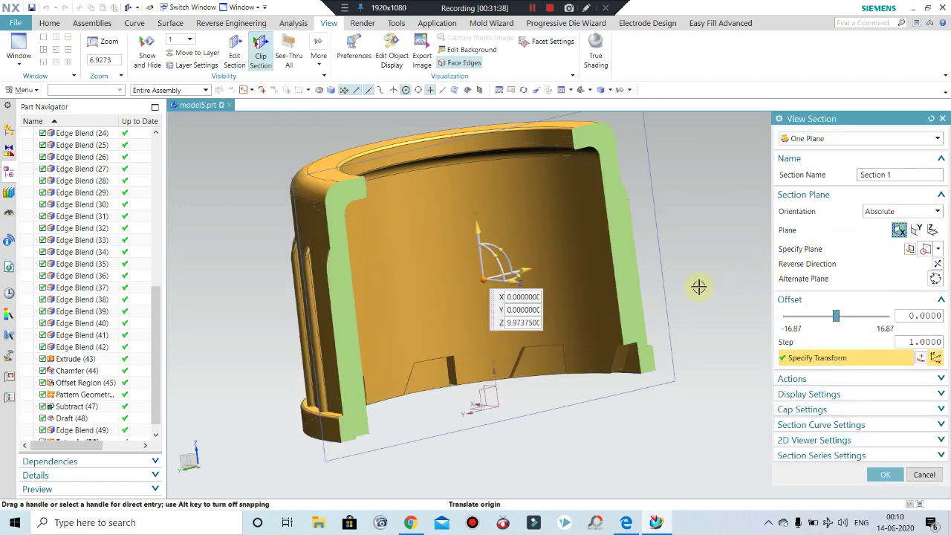
pyautogui.moveTo(699, 287)
pyautogui.mouseDown(button='middle')
pyautogui.moveTo(691, 282)
pyautogui.moveTo(711, 299)
pyautogui.mouseUp(button='middle')
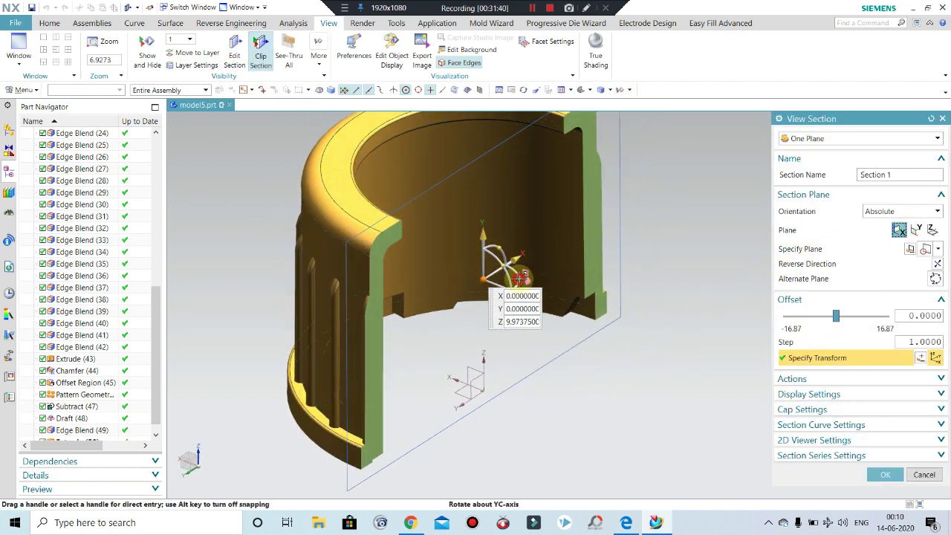
pyautogui.moveTo(518, 281); pyautogui.dragTo(514, 286)
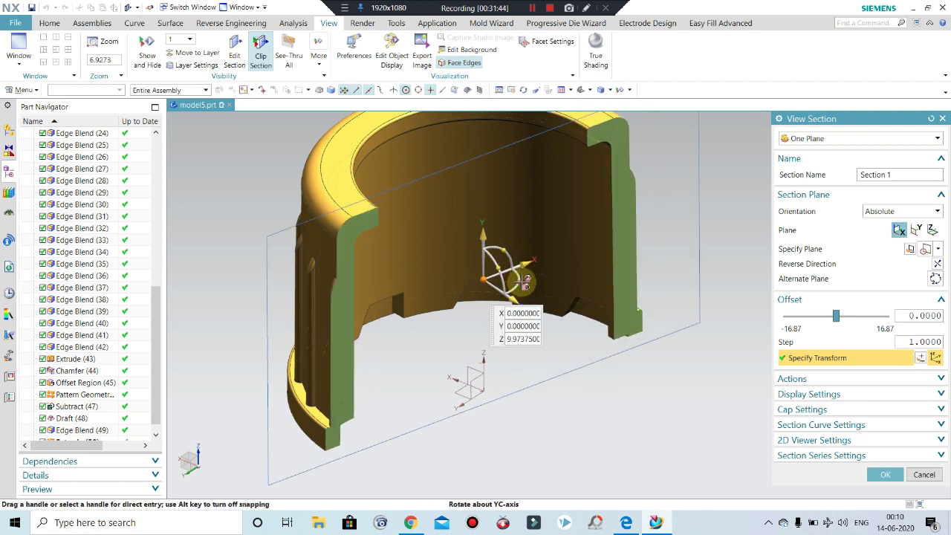
pyautogui.moveTo(526, 283); pyautogui.dragTo(520, 280)
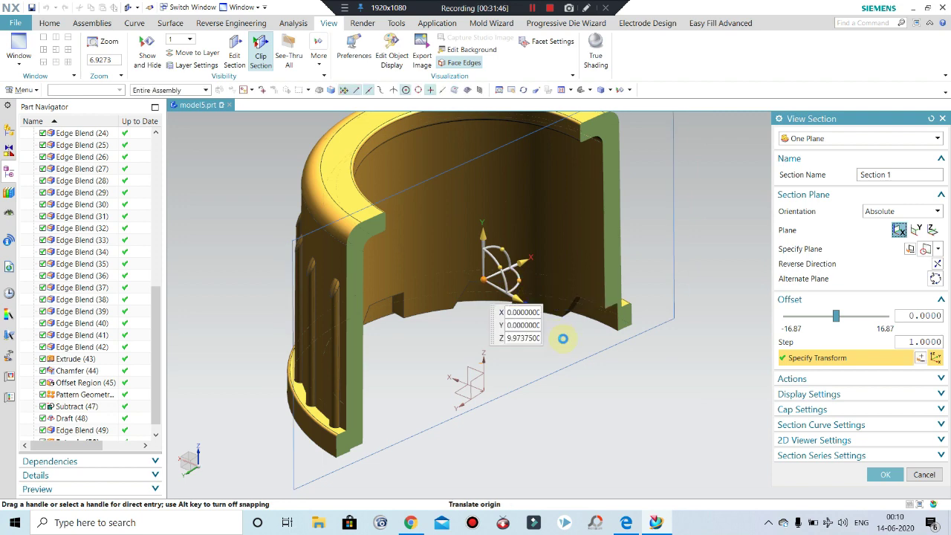
pyautogui.middleClick(652, 356)
pyautogui.moveTo(652, 357)
pyautogui.mouseDown(button='middle')
pyautogui.moveTo(625, 335)
pyautogui.moveTo(779, 293)
pyautogui.mouseUp(button='middle')
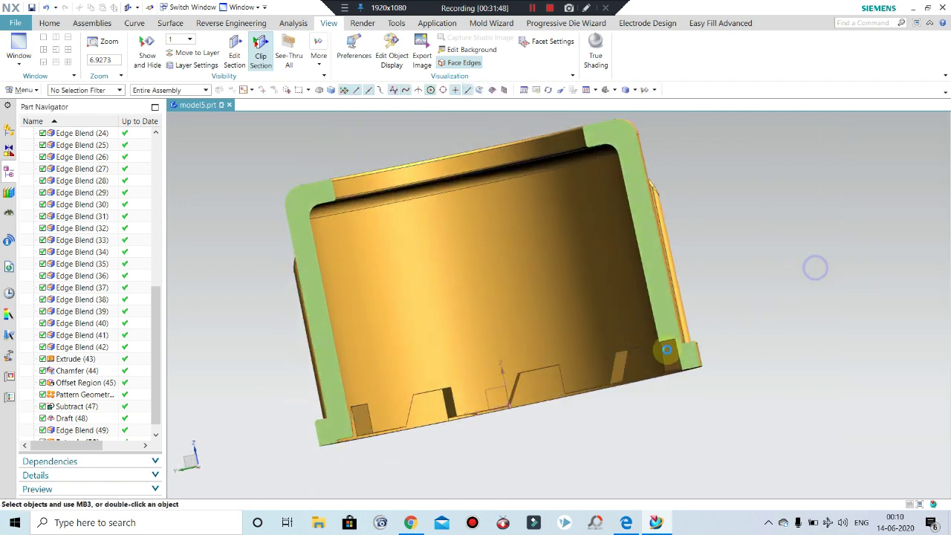
# Step: Orbit and zoom around the cap to look into its open end at the notched inner lugs
pyautogui.scroll(5, 668, 350)
pyautogui.moveTo(664, 389)
pyautogui.mouseDown(button='middle')
pyautogui.moveTo(683, 389)
pyautogui.moveTo(647, 382)
pyautogui.moveTo(656, 389)
pyautogui.moveTo(689, 358)
pyautogui.mouseUp(button='middle')
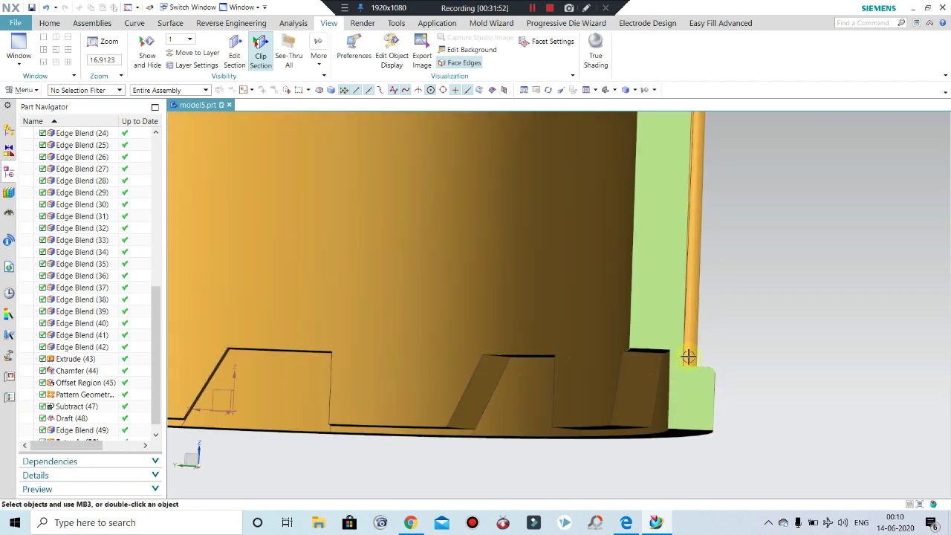
pyautogui.scroll(-2, 694, 350)
pyautogui.scroll(-7, 765, 259)
pyautogui.moveTo(765, 259)
pyautogui.mouseDown(button='middle')
pyautogui.moveTo(780, 282)
pyautogui.moveTo(791, 258)
pyautogui.mouseUp(button='middle')
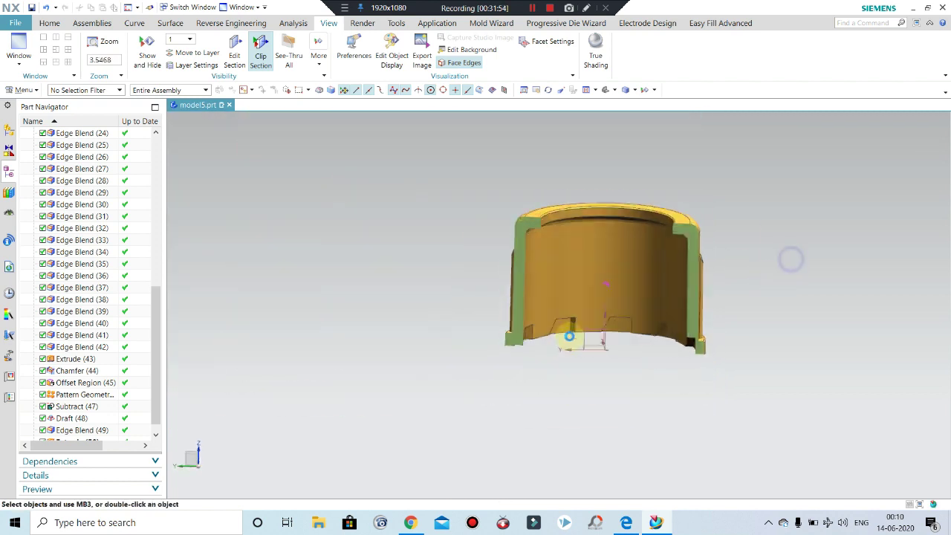
pyautogui.scroll(3, 570, 336)
pyautogui.moveTo(569, 336)
pyautogui.mouseDown(button='middle')
pyautogui.moveTo(467, 337)
pyautogui.moveTo(670, 318)
pyautogui.mouseUp(button='middle')
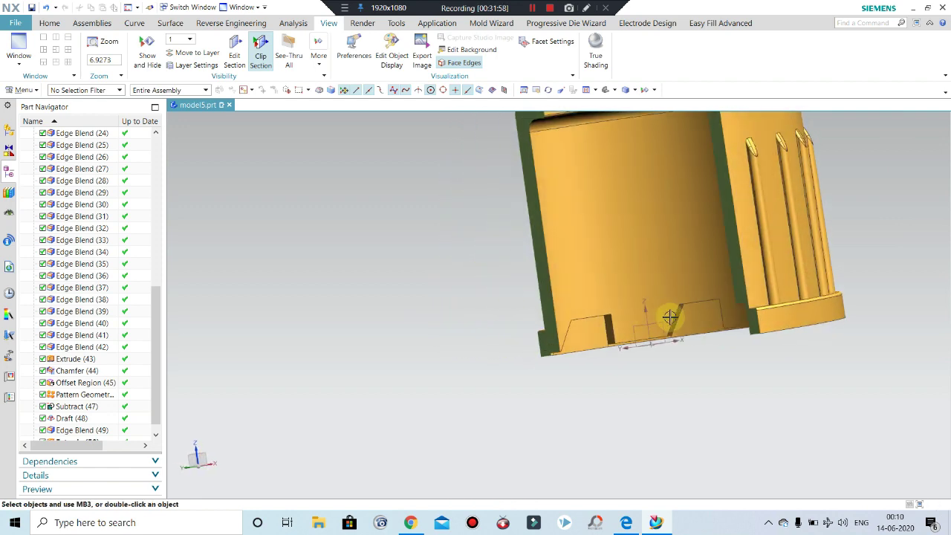
pyautogui.scroll(1, 670, 318)
pyautogui.scroll(1, 828, 307)
pyautogui.moveTo(835, 307)
pyautogui.mouseDown(button='middle')
pyautogui.moveTo(858, 304)
pyautogui.moveTo(813, 304)
pyautogui.moveTo(802, 265)
pyautogui.moveTo(875, 232)
pyautogui.mouseUp(button='middle')
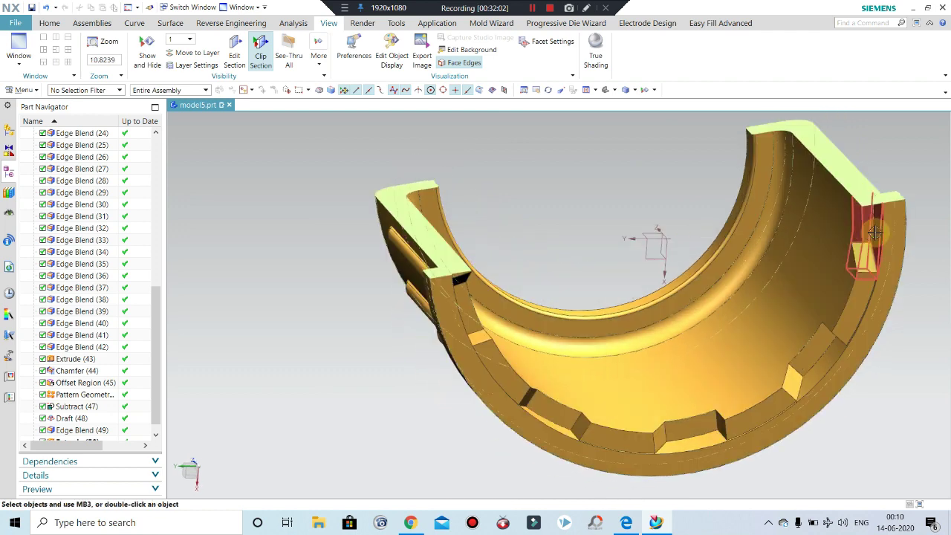
pyautogui.scroll(-4, 262, 314)
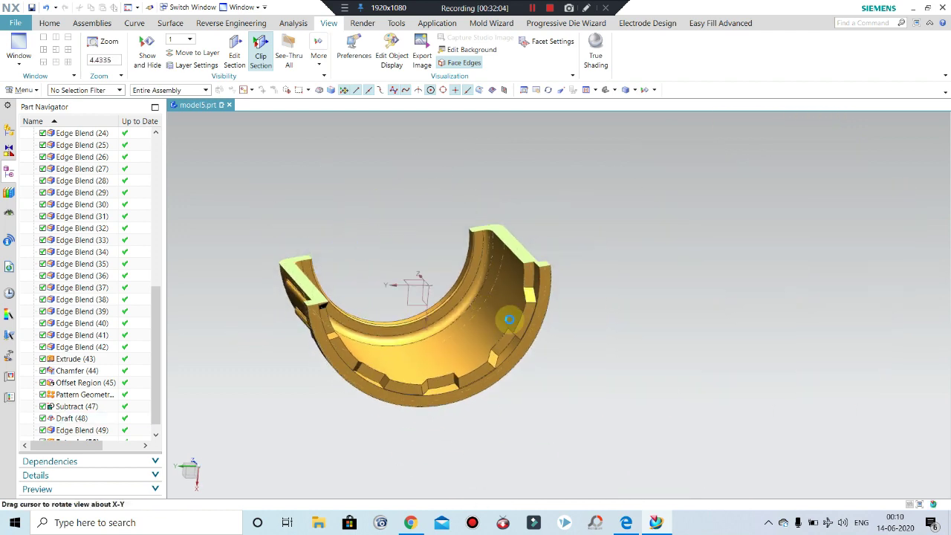
pyautogui.scroll(3, 509, 319)
pyautogui.scroll(2, 519, 254)
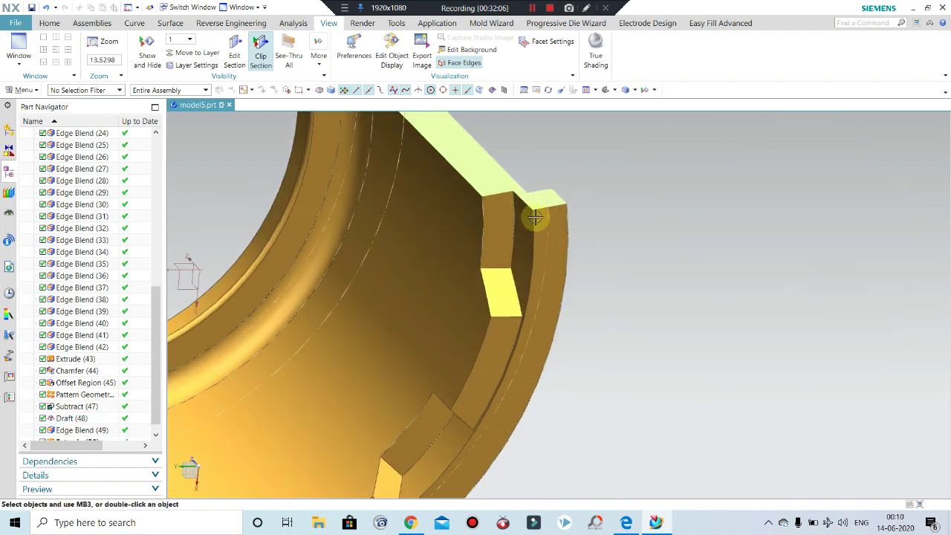
pyautogui.scroll(-3, 511, 223)
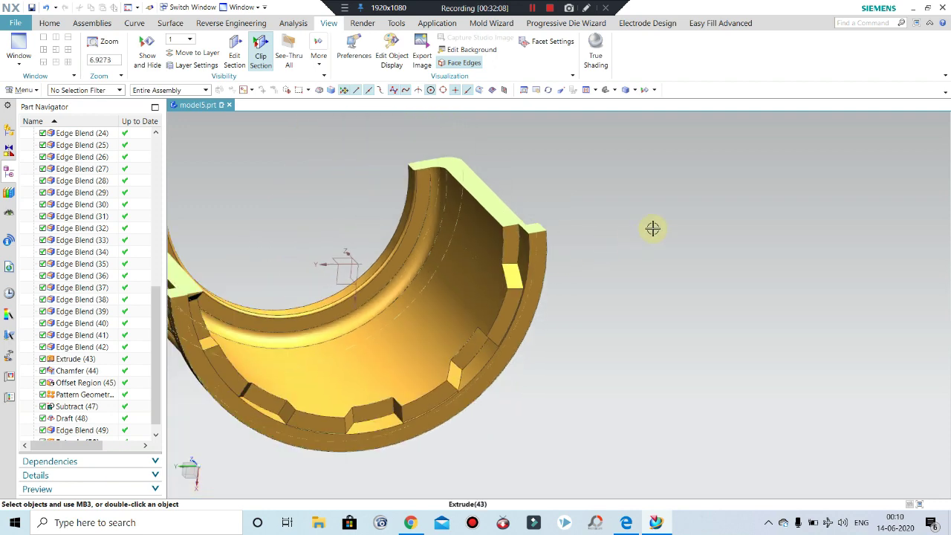
pyautogui.moveTo(750, 253)
pyautogui.mouseDown(button='middle')
pyautogui.moveTo(712, 248)
pyautogui.moveTo(627, 312)
pyautogui.mouseUp(button='middle')
pyautogui.scroll(2, 398, 277)
pyautogui.scroll(2, 397, 277)
pyautogui.moveTo(398, 277); pyautogui.dragTo(331, 420, button='middle')
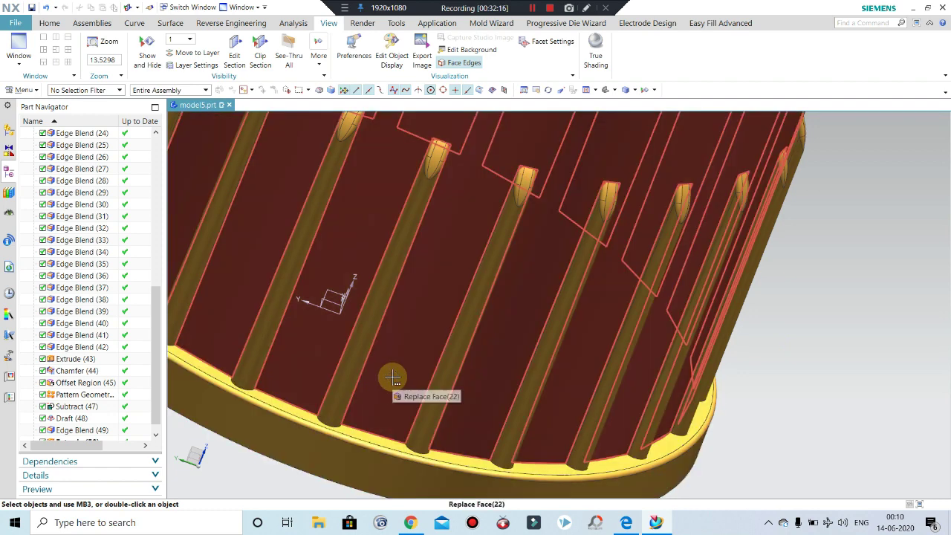
pyautogui.scroll(-5, 498, 334)
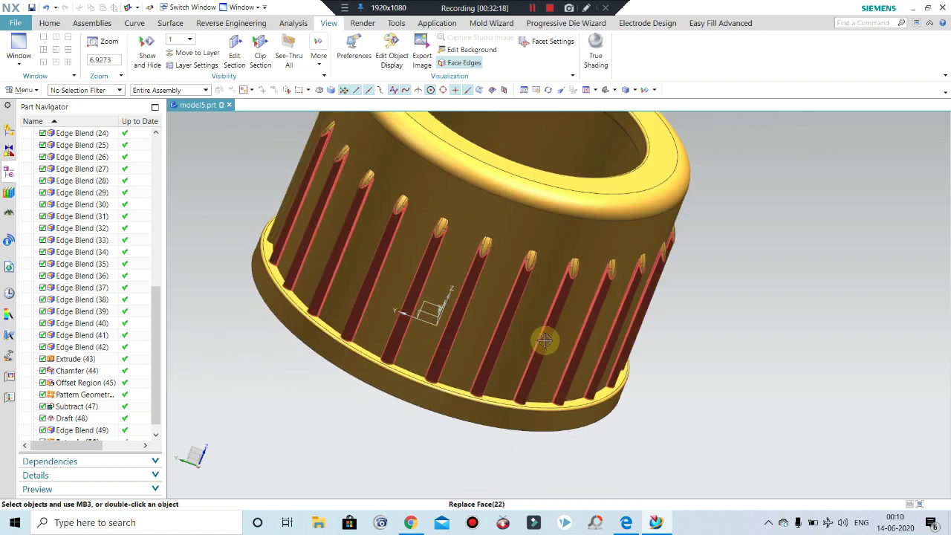
pyautogui.moveTo(542, 340); pyautogui.dragTo(785, 255, button='middle')
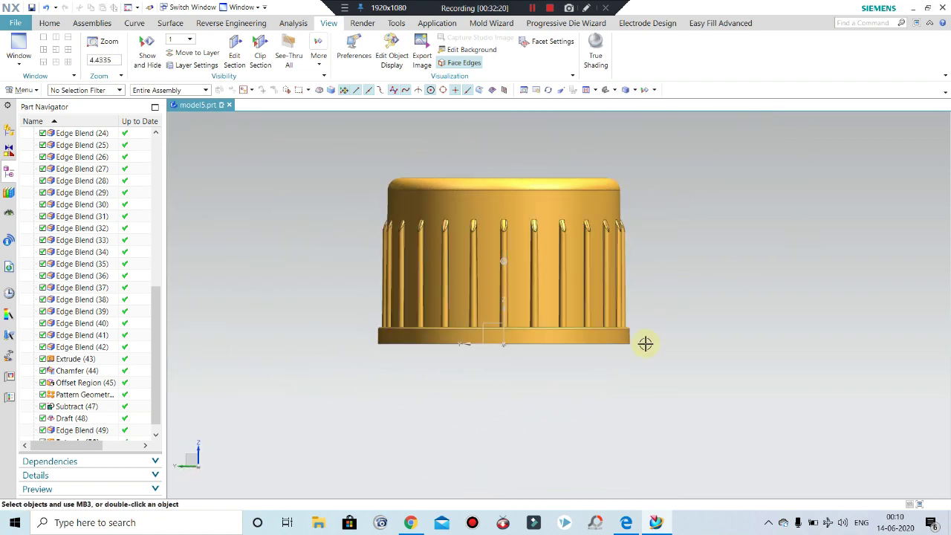
pyautogui.moveTo(652, 204)
pyautogui.mouseDown(button='middle')
pyautogui.moveTo(654, 276)
pyautogui.moveTo(619, 144)
pyautogui.moveTo(565, 193)
pyautogui.mouseUp(button='middle')
pyautogui.scroll(2, 732, 216)
pyautogui.scroll(-2, 721, 230)
# Step: Reopen the Extrude (43) lug sketch with Edit with Rollback
pyautogui.click(75, 359)
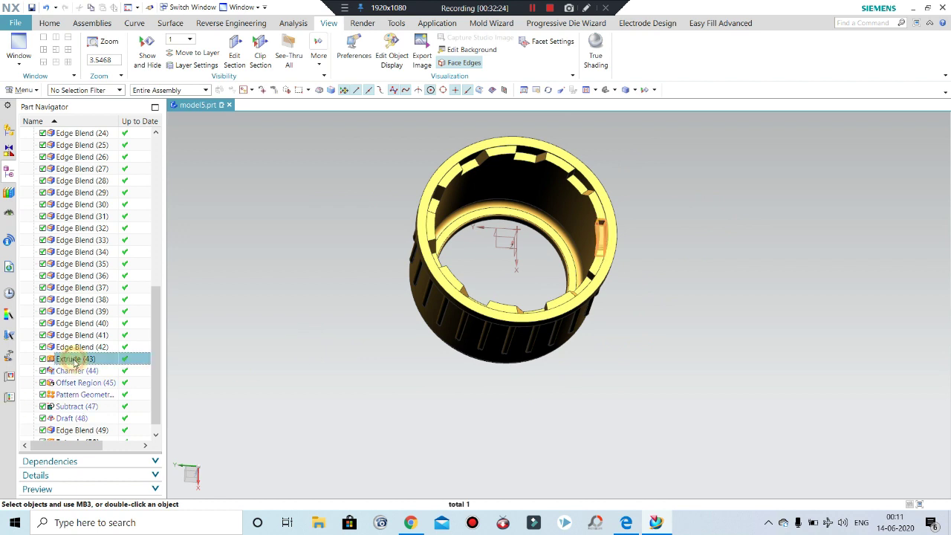
pyautogui.rightClick(74, 362)
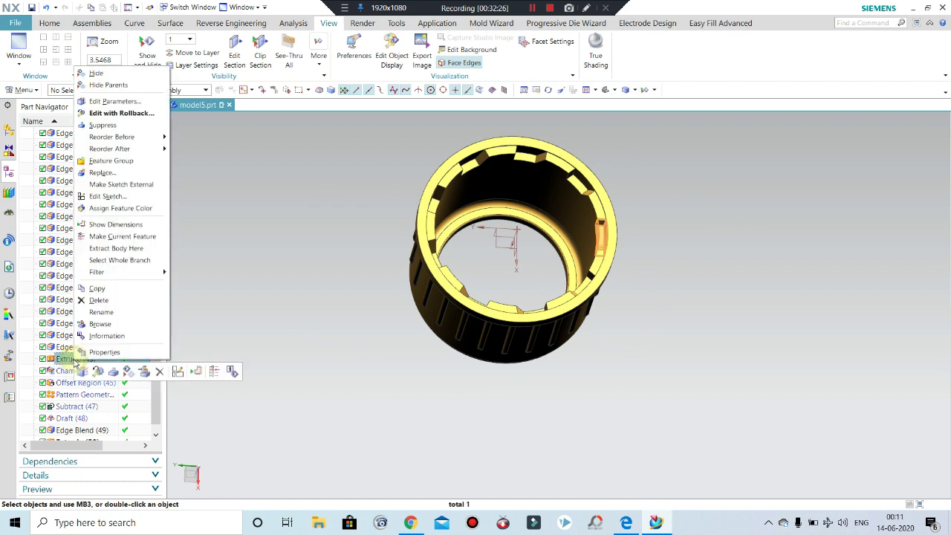
pyautogui.click(108, 202)
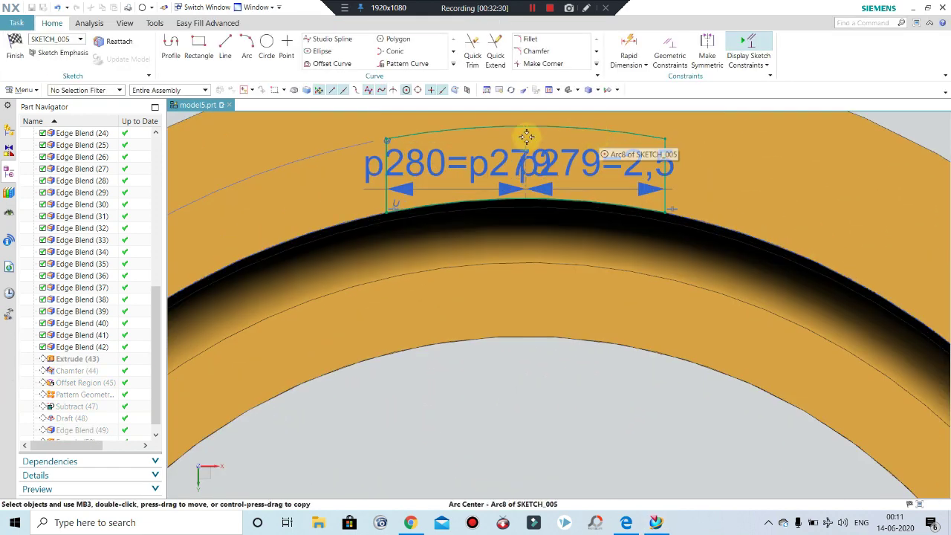
pyautogui.scroll(-2, 513, 156)
pyautogui.scroll(2, 481, 182)
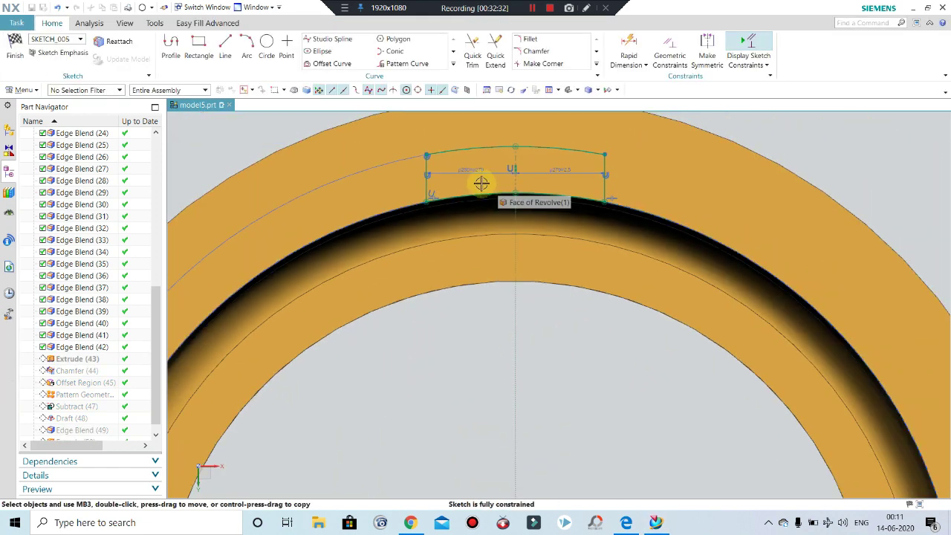
pyautogui.scroll(2, 467, 182)
pyautogui.scroll(1, 466, 186)
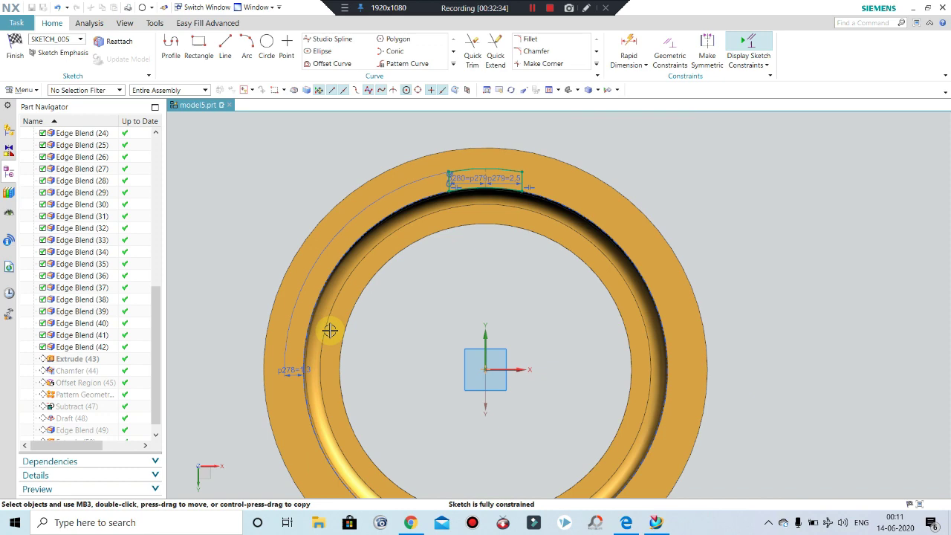
pyautogui.scroll(-2, 293, 372)
# Step: Set the lug offset curve distance to 1.2 mm and finish the sketch
pyautogui.doubleClick(292, 364)
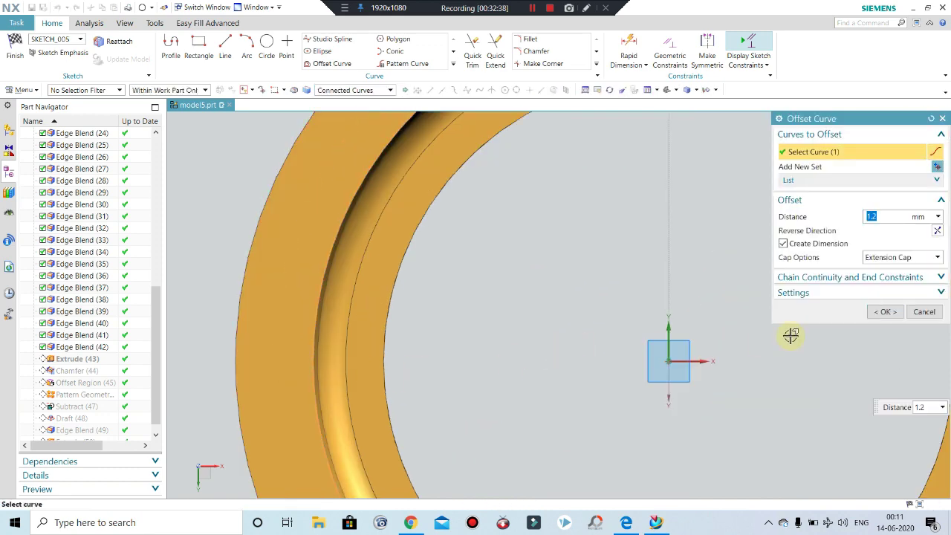
pyautogui.click(884, 311)
pyautogui.scroll(3, 459, 328)
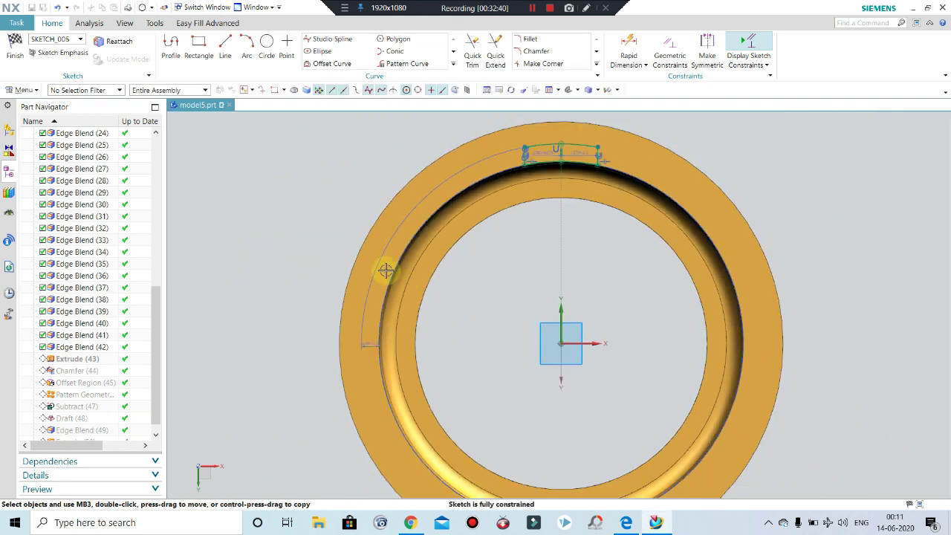
pyautogui.click(15, 44)
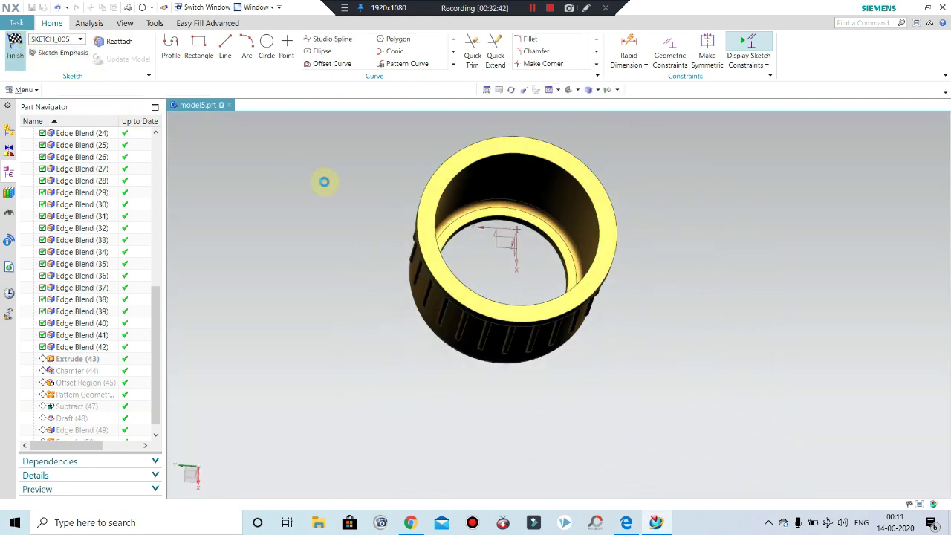
pyautogui.moveTo(663, 219)
pyautogui.mouseDown(button='middle')
pyautogui.moveTo(674, 237)
pyautogui.moveTo(689, 214)
pyautogui.moveTo(661, 214)
pyautogui.moveTo(670, 267)
pyautogui.moveTo(701, 257)
pyautogui.moveTo(677, 219)
pyautogui.moveTo(667, 223)
pyautogui.mouseUp(button='middle')
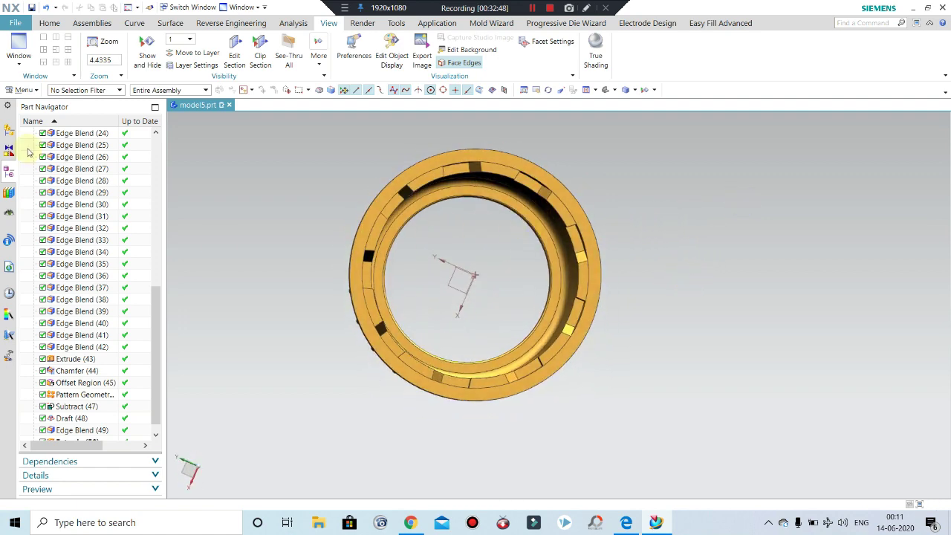
# Step: Save the part as Cap Design.prt with Ctrl+S, then orbit to its open end
pyautogui.click(49, 23)
pyautogui.scroll(-2, 426, 188)
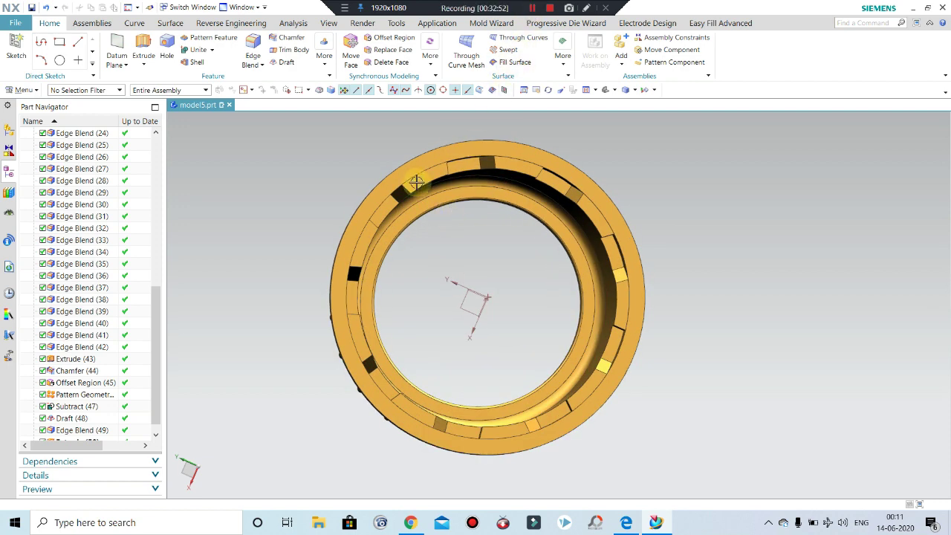
pyautogui.hotkey('ctrl', 's')
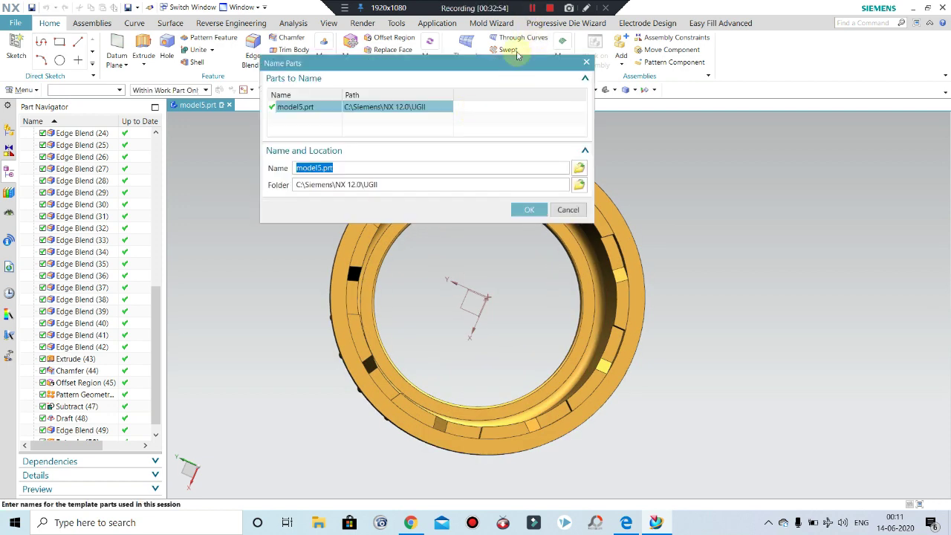
pyautogui.press('Return')
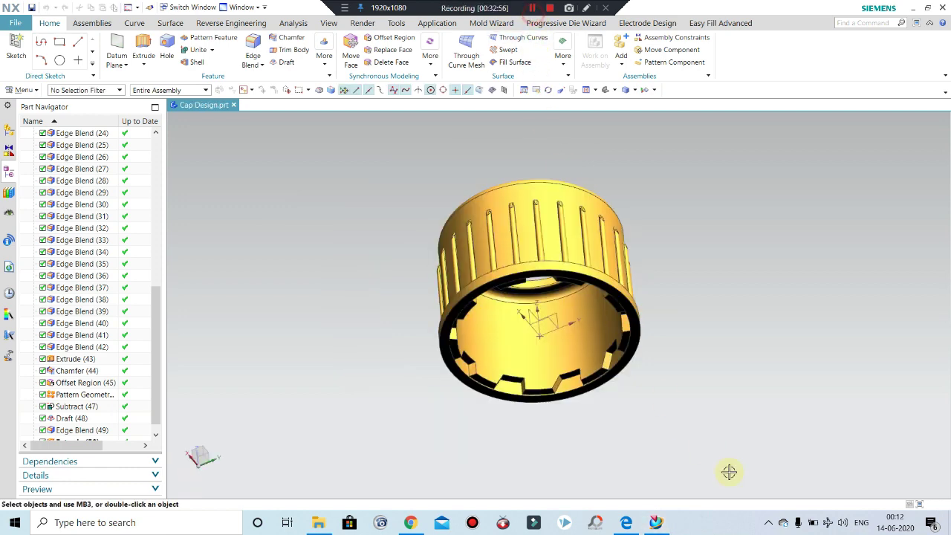
pyautogui.moveTo(703, 355)
pyautogui.mouseDown(button='middle')
pyautogui.moveTo(728, 341)
pyautogui.moveTo(690, 334)
pyautogui.moveTo(676, 282)
pyautogui.moveTo(684, 251)
pyautogui.moveTo(699, 340)
pyautogui.moveTo(643, 316)
pyautogui.moveTo(643, 286)
pyautogui.moveTo(654, 285)
pyautogui.moveTo(778, 314)
pyautogui.moveTo(674, 322)
pyautogui.moveTo(661, 352)
pyautogui.moveTo(658, 289)
pyautogui.moveTo(841, 282)
pyautogui.moveTo(712, 349)
pyautogui.moveTo(777, 356)
pyautogui.moveTo(875, 281)
pyautogui.moveTo(875, 237)
pyautogui.moveTo(866, 287)
pyautogui.moveTo(839, 293)
pyautogui.moveTo(851, 310)
pyautogui.moveTo(843, 284)
pyautogui.moveTo(747, 285)
pyautogui.moveTo(706, 227)
pyautogui.moveTo(700, 198)
pyautogui.moveTo(652, 302)
pyautogui.mouseUp(button='middle')
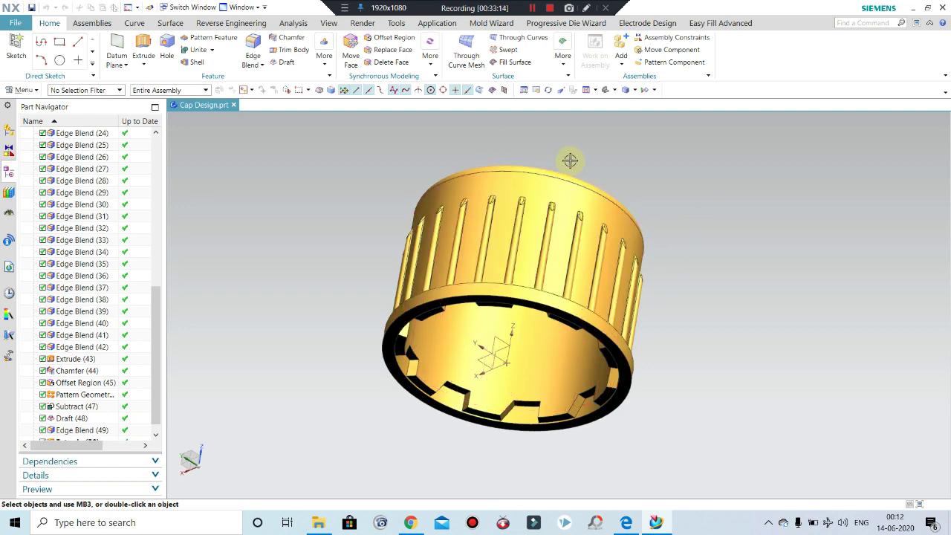
pyautogui.click(531, 9)
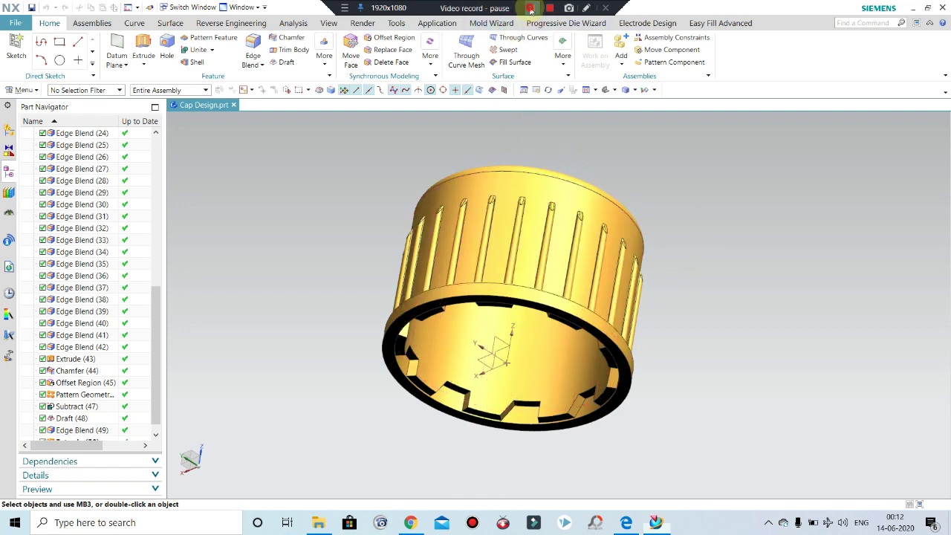
pyautogui.click(531, 9)
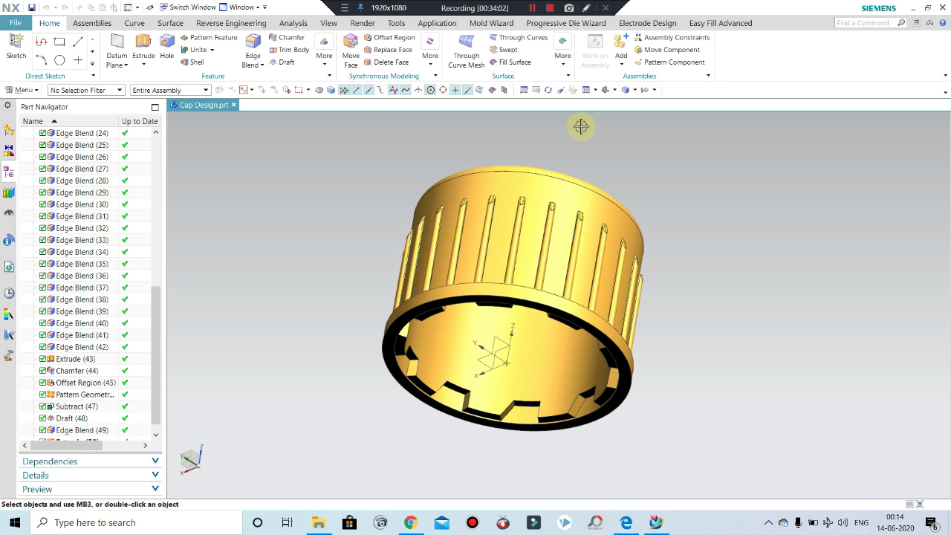
pyautogui.click(532, 8)
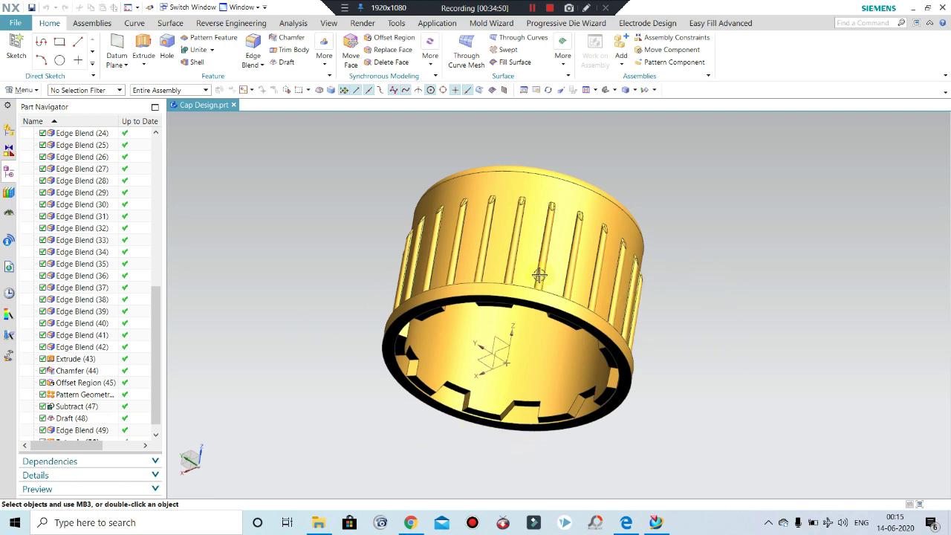
pyautogui.moveTo(543, 362)
pyautogui.mouseDown(button='middle')
pyautogui.moveTo(569, 354)
pyautogui.moveTo(466, 360)
pyautogui.mouseUp(button='middle')
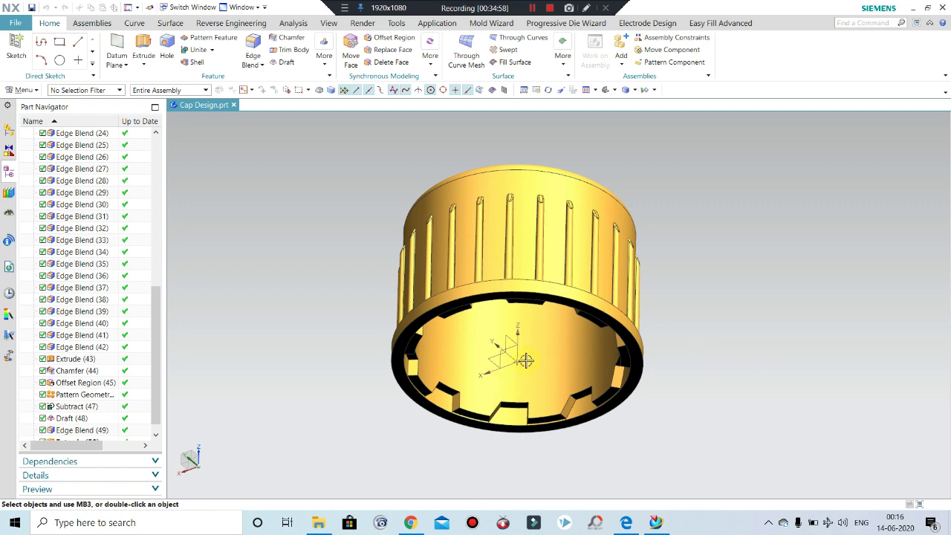
pyautogui.scroll(2, 521, 388)
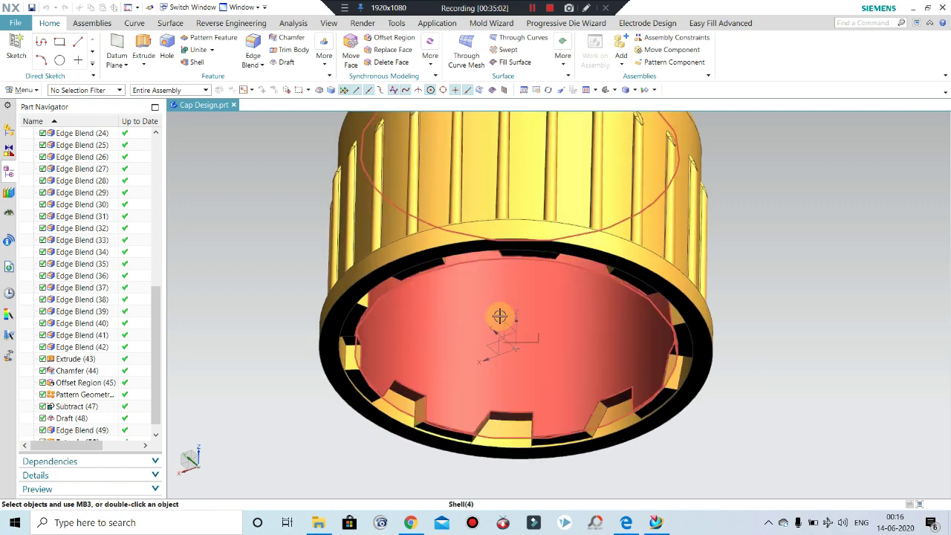
# Step: Highlight the cap's inner Shell(4) wall by picking its face several times
pyautogui.click(499, 317)
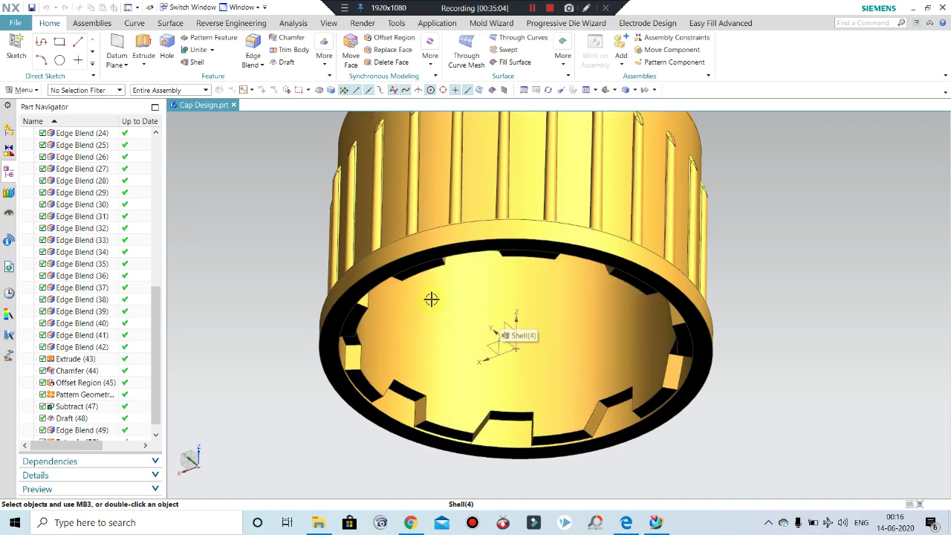
pyautogui.click(533, 321)
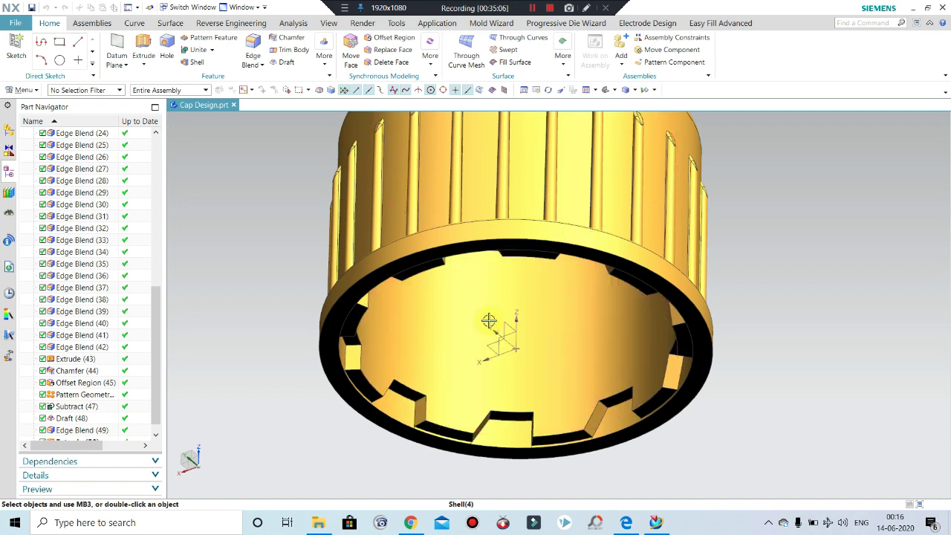
pyautogui.click(488, 321)
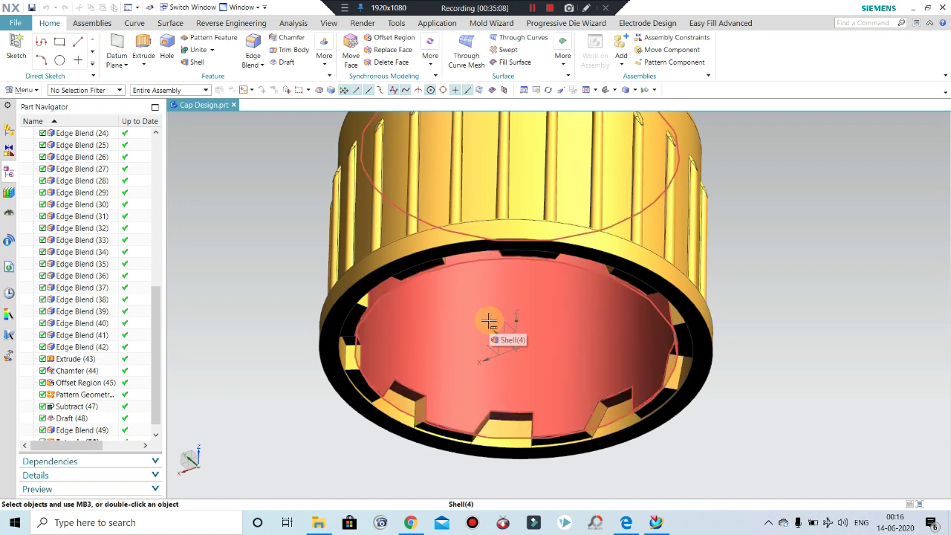
pyautogui.click(487, 282)
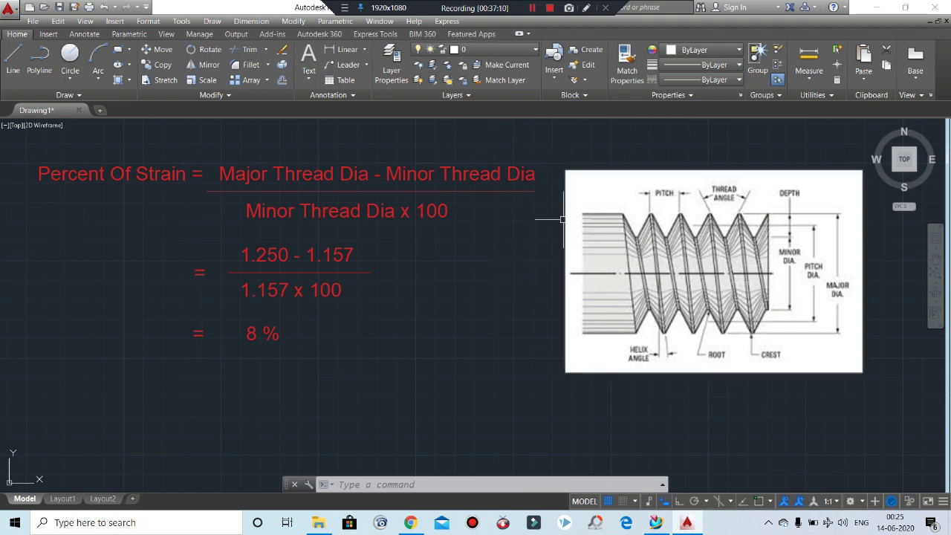
# Step: Zoom into the chart of Sharp V, Whitworth, Buttress, Square, ACME and Worm threads
pyautogui.click(532, 8)
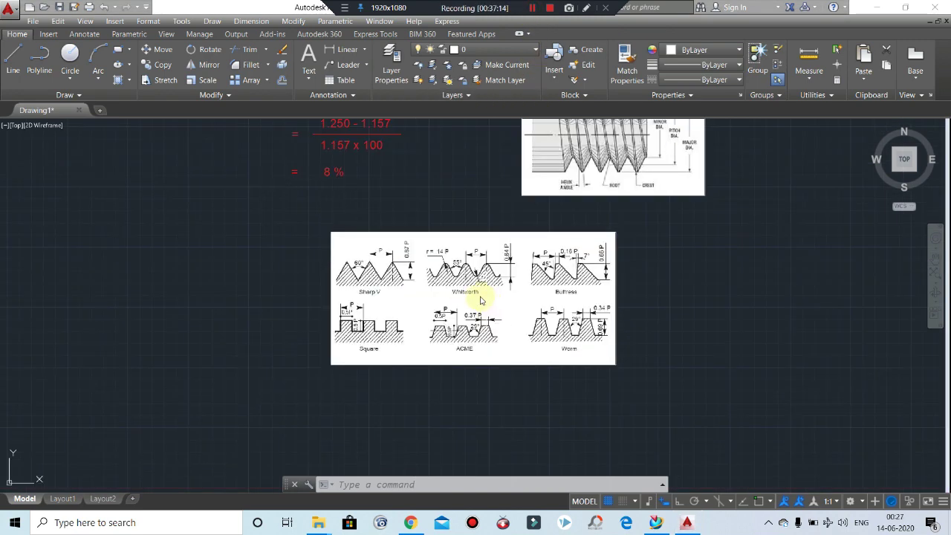
pyautogui.scroll(2, 480, 300)
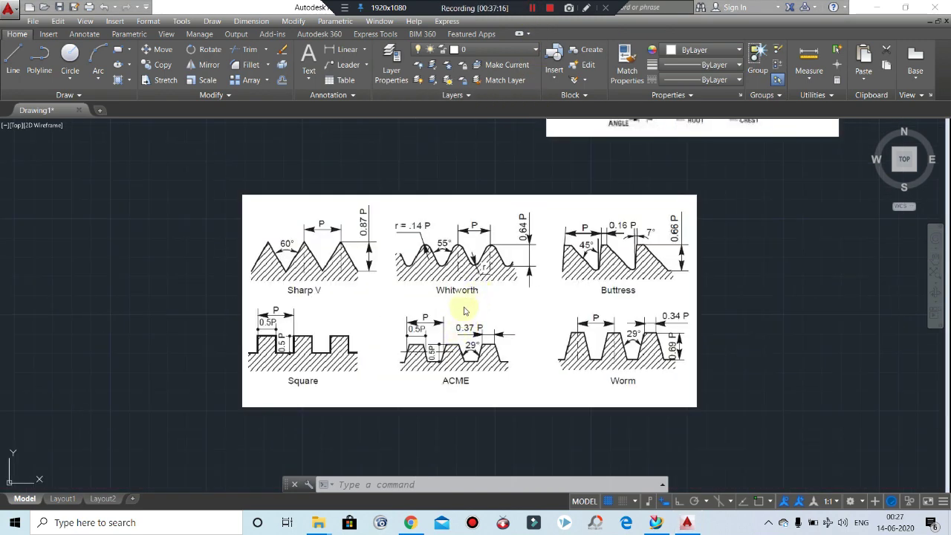
pyautogui.scroll(2, 457, 322)
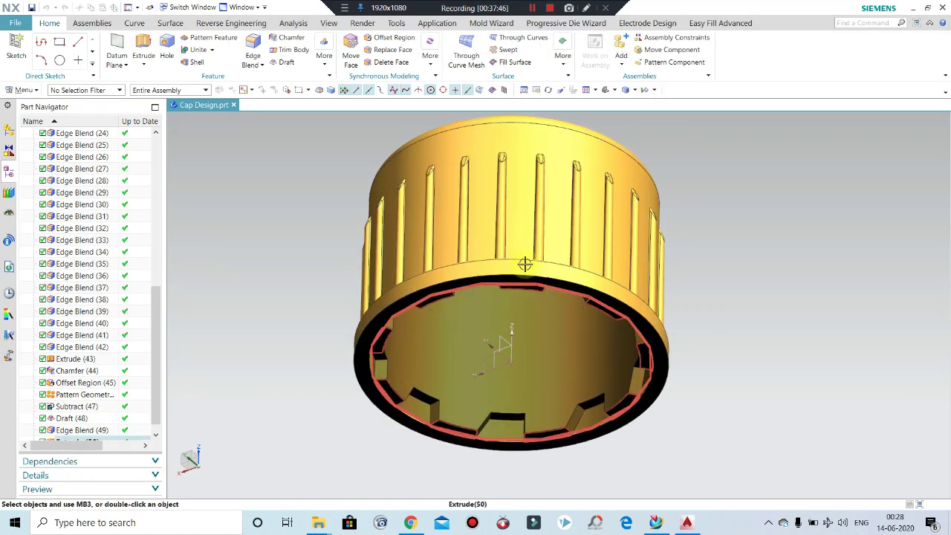
# Step: Orbit the cap into its open end and open the Home > Feature > More gallery
pyautogui.moveTo(524, 265); pyautogui.dragTo(533, 215, button='middle')
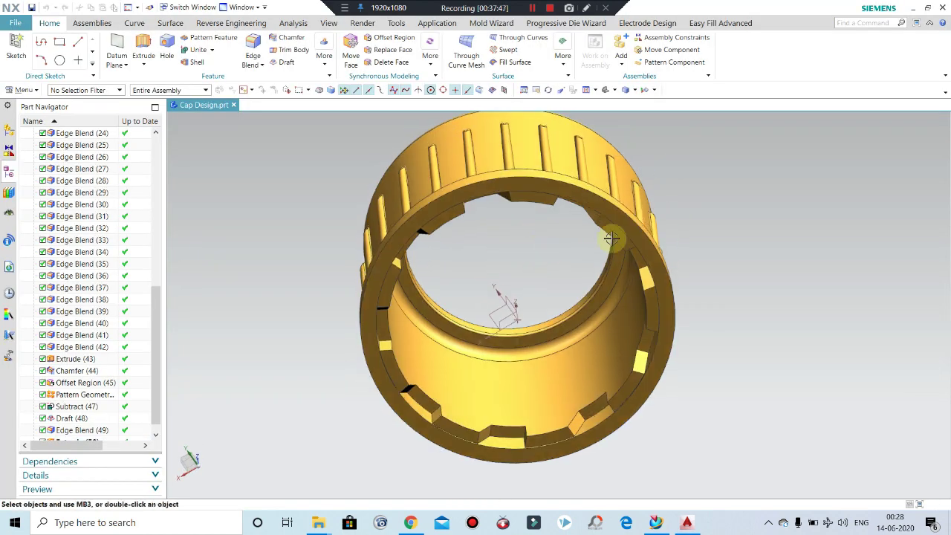
pyautogui.moveTo(792, 219)
pyautogui.mouseDown(button='middle')
pyautogui.moveTo(793, 205)
pyautogui.moveTo(684, 283)
pyautogui.moveTo(612, 282)
pyautogui.moveTo(628, 339)
pyautogui.moveTo(682, 307)
pyautogui.moveTo(667, 310)
pyautogui.moveTo(339, 170)
pyautogui.mouseUp(button='middle')
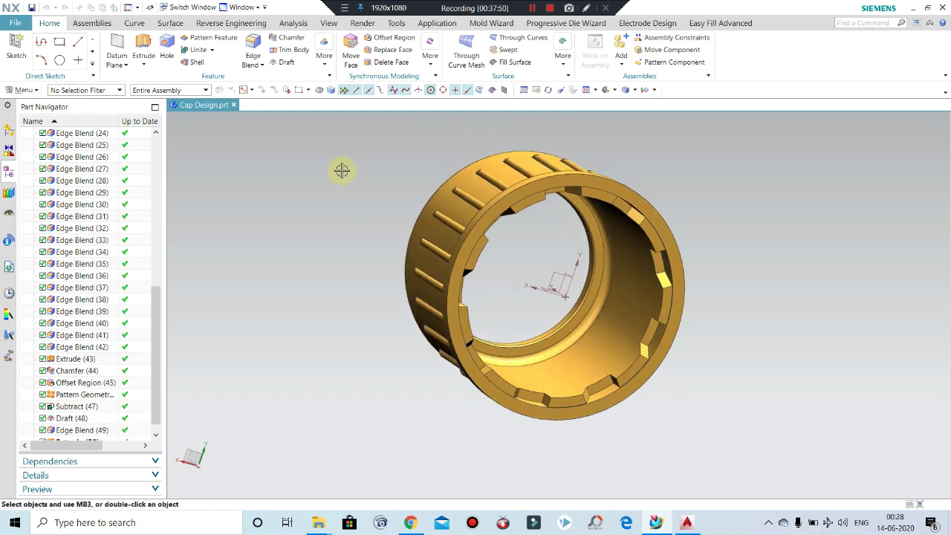
pyautogui.click(324, 58)
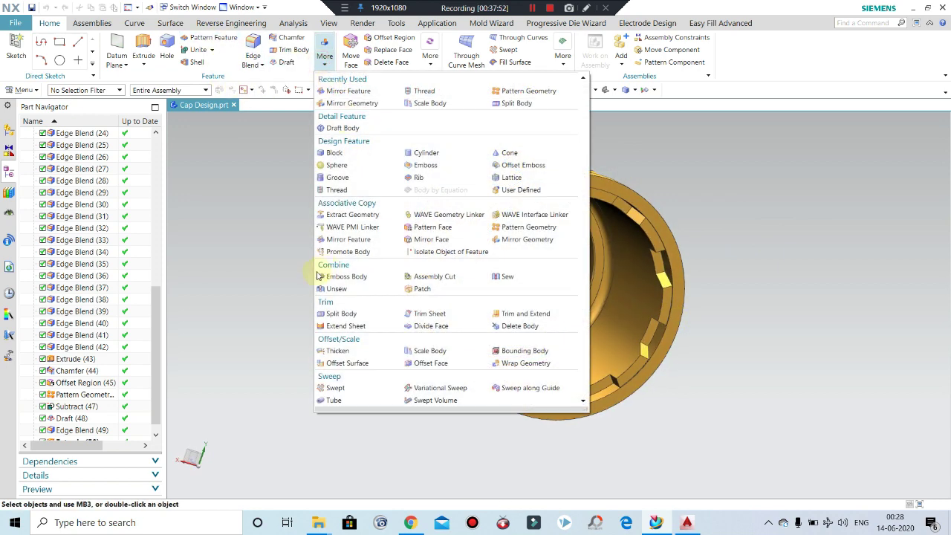
pyautogui.click(255, 286)
pyautogui.moveTo(555, 374); pyautogui.dragTo(561, 367, button='middle')
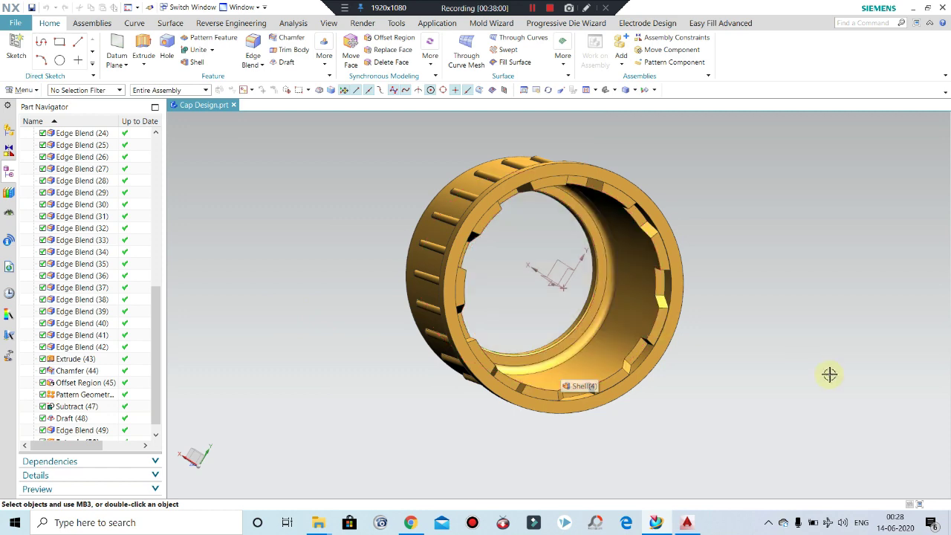
pyautogui.moveTo(828, 374)
pyautogui.mouseDown(button='middle')
pyautogui.moveTo(807, 334)
pyautogui.moveTo(543, 183)
pyautogui.mouseUp(button='middle')
pyautogui.scroll(2, 543, 184)
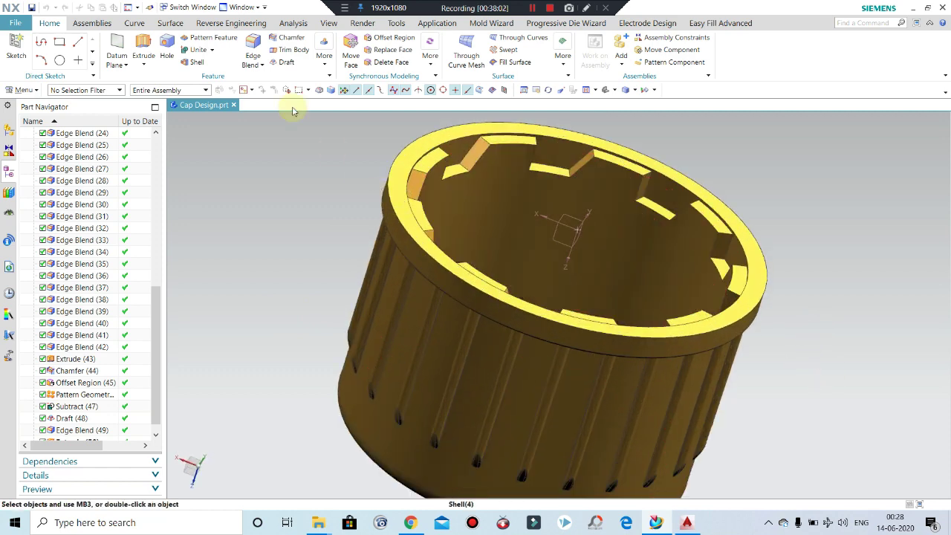
pyautogui.click(324, 50)
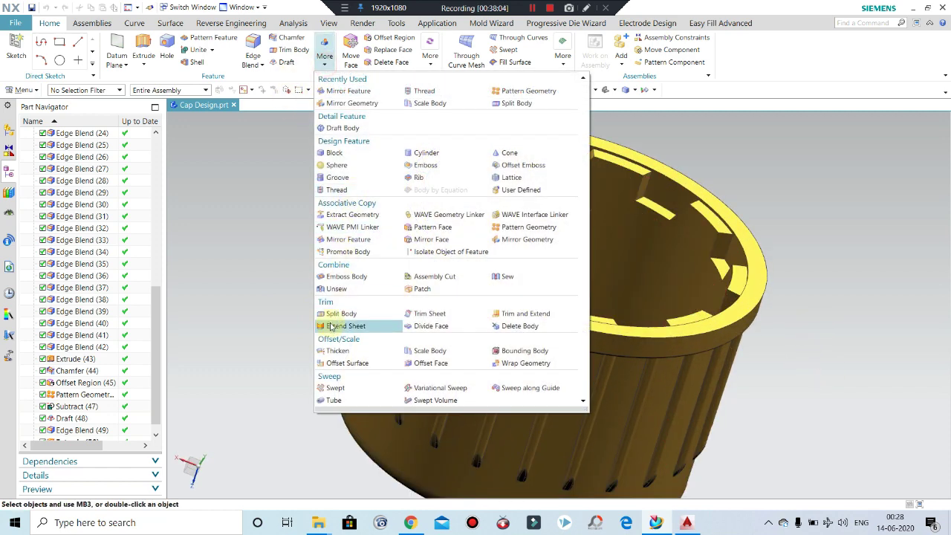
# Step: Split the cap body with a new plane offset -1.5 mm from a lug's top face
pyautogui.click(341, 313)
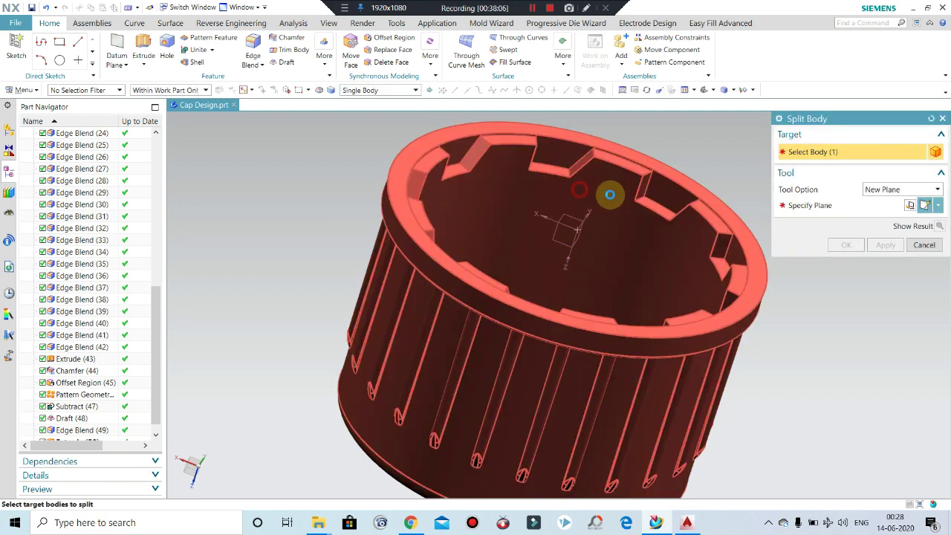
pyautogui.click(610, 193)
pyautogui.scroll(2, 559, 172)
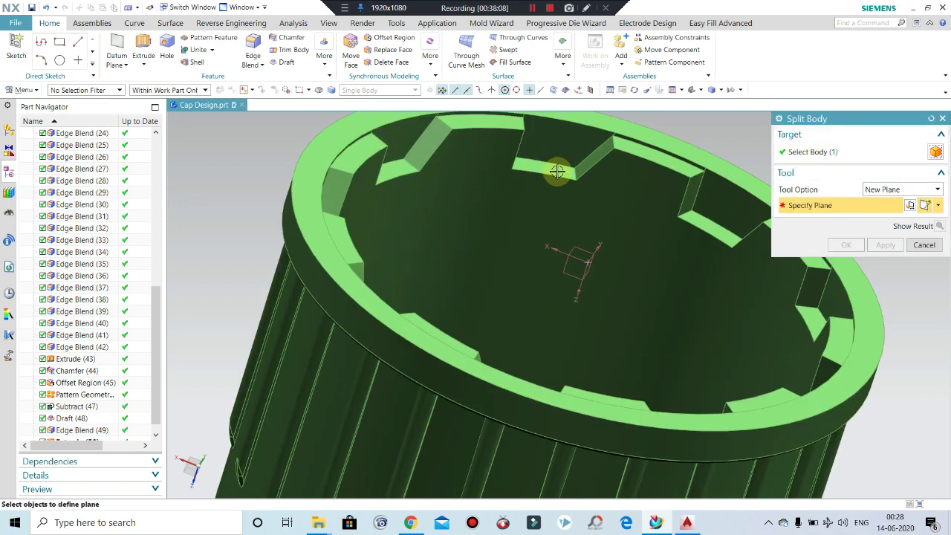
pyautogui.click(554, 168)
pyautogui.moveTo(554, 167); pyautogui.dragTo(563, 236)
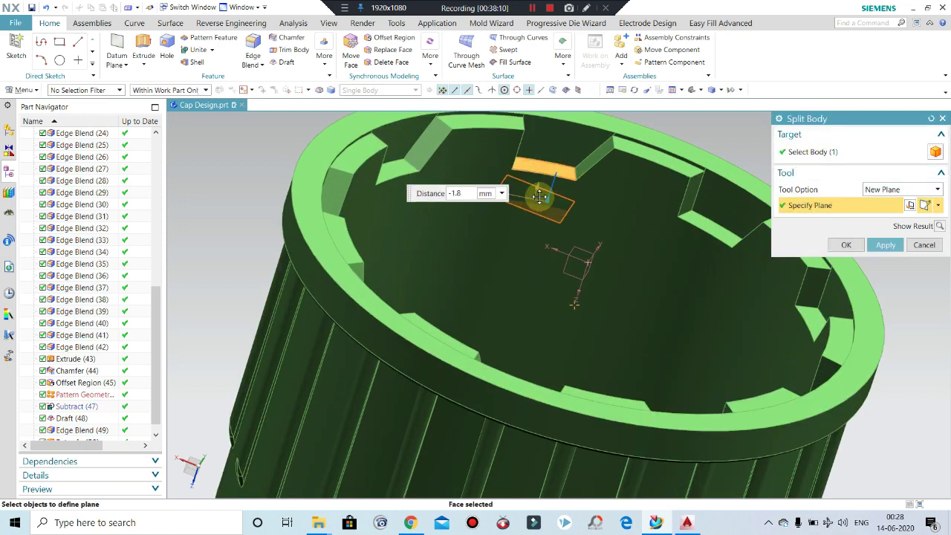
pyautogui.press('BackSpace')
pyautogui.write('5')
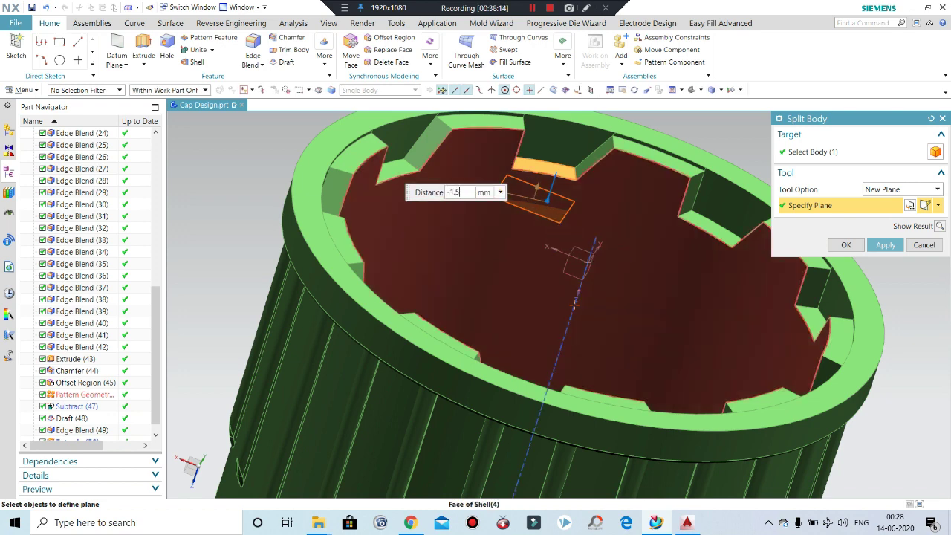
pyautogui.click(636, 234)
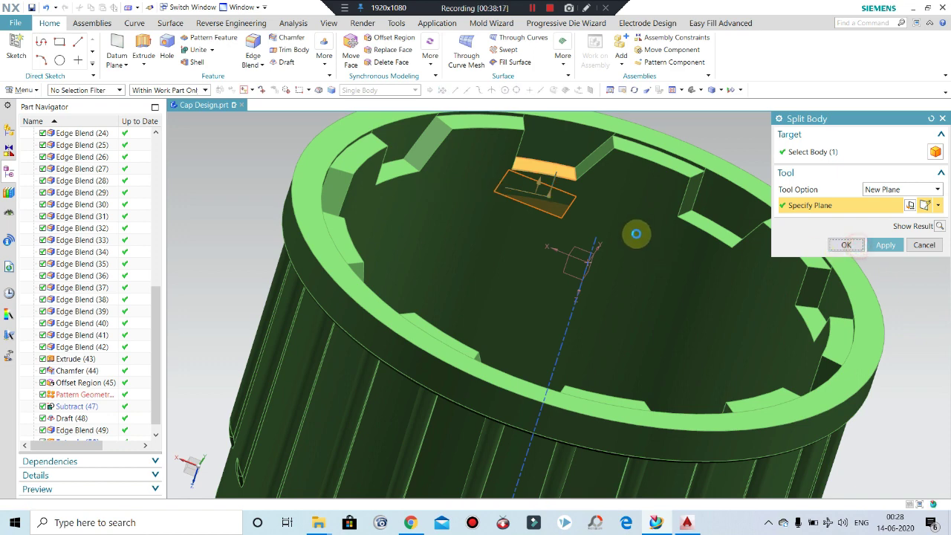
pyautogui.middleClick(599, 187)
# Step: Hide and restore the cap body, then set the selection filter to Solid Body
pyautogui.hotkey('ctrl', 'f')
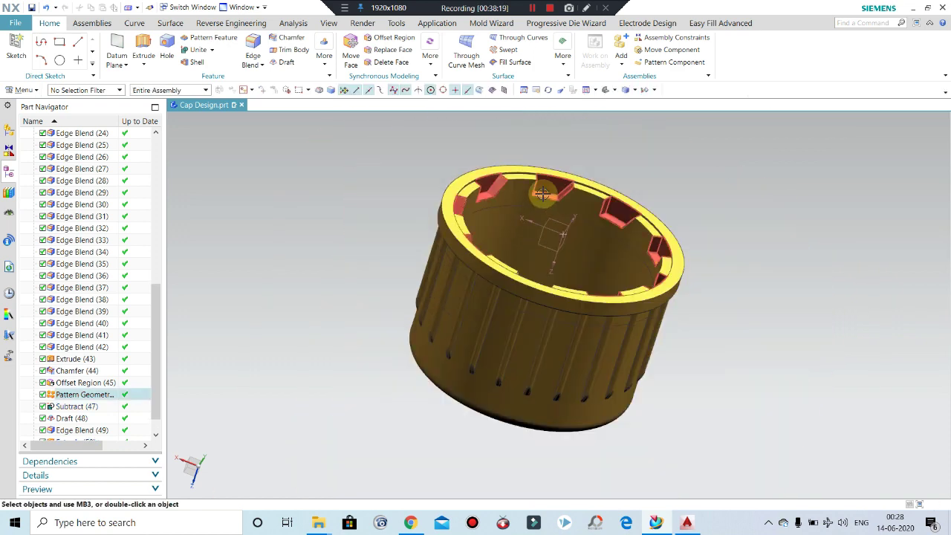
pyautogui.click(535, 300)
pyautogui.hotkey('ctrl', 'b')
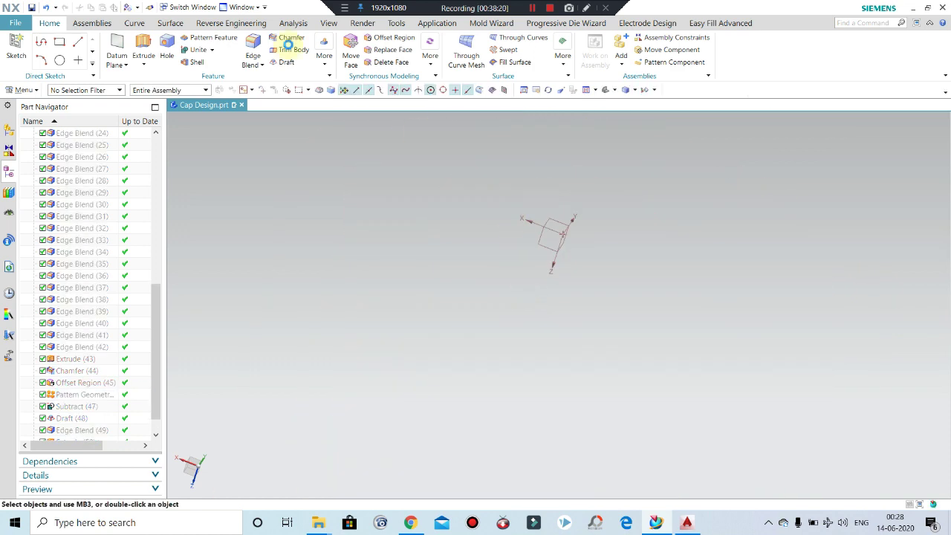
pyautogui.hotkey('ctrl', 'z')
pyautogui.click(87, 90)
pyautogui.click(94, 217)
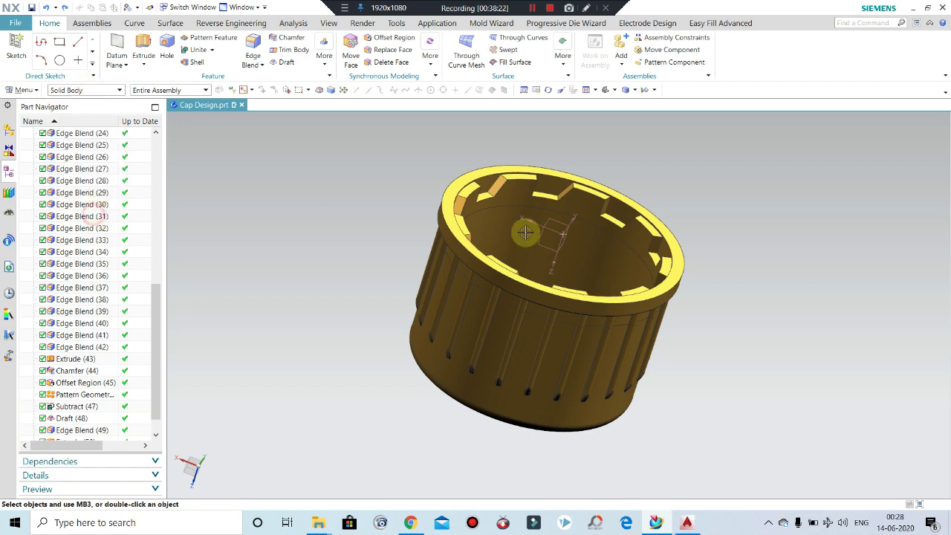
pyautogui.moveTo(543, 250)
pyautogui.mouseDown(button='middle')
pyautogui.moveTo(570, 286)
pyautogui.moveTo(569, 201)
pyautogui.moveTo(547, 212)
pyautogui.moveTo(541, 248)
pyautogui.mouseUp(button='middle')
pyautogui.click(480, 265)
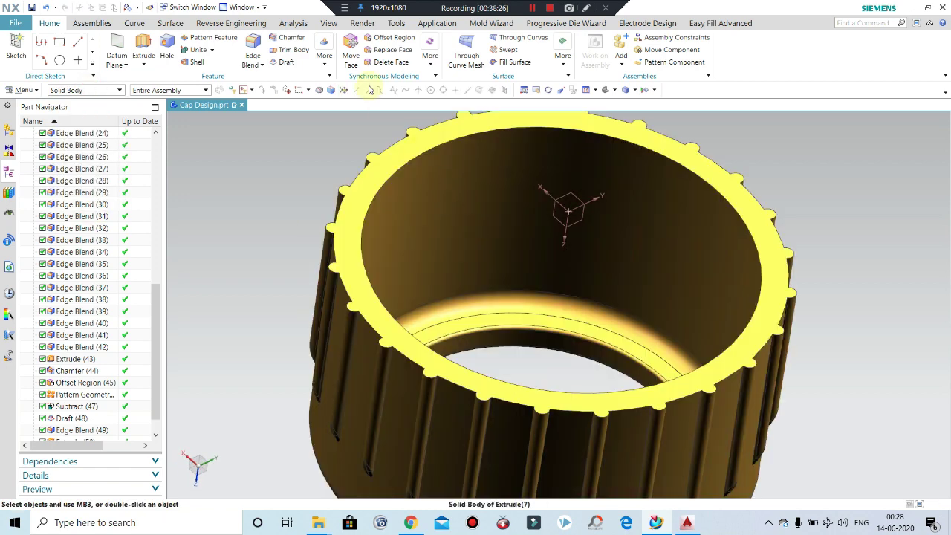
pyautogui.click(431, 56)
pyautogui.click(272, 150)
pyautogui.click(324, 64)
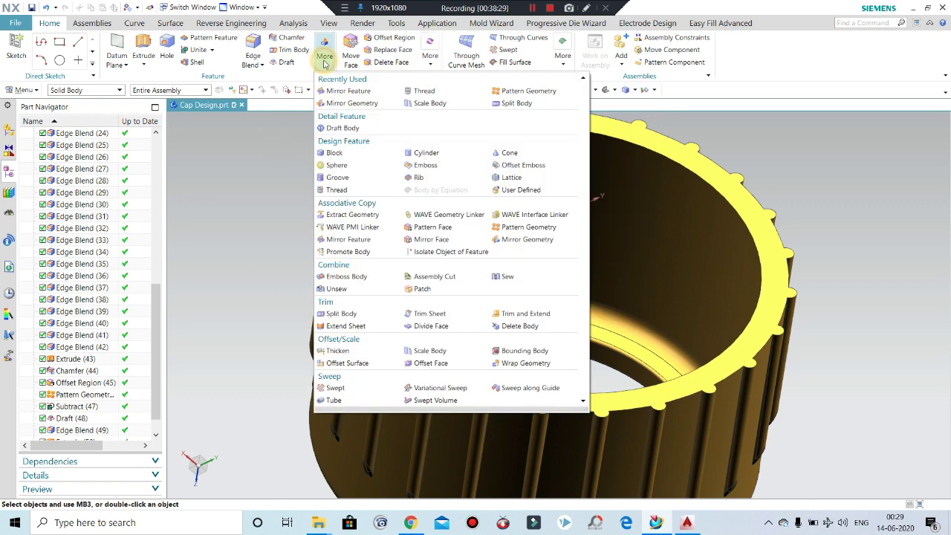
pyautogui.click(338, 191)
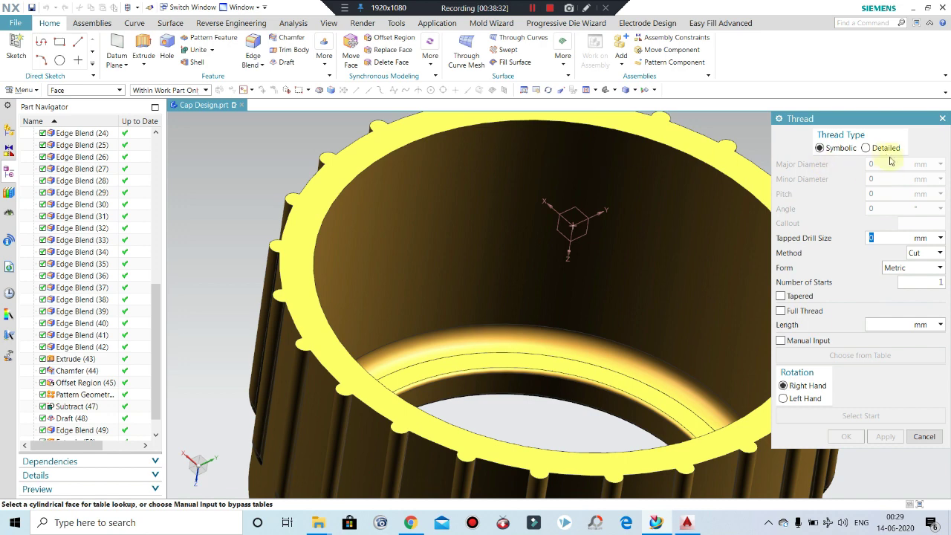
pyautogui.click(883, 147)
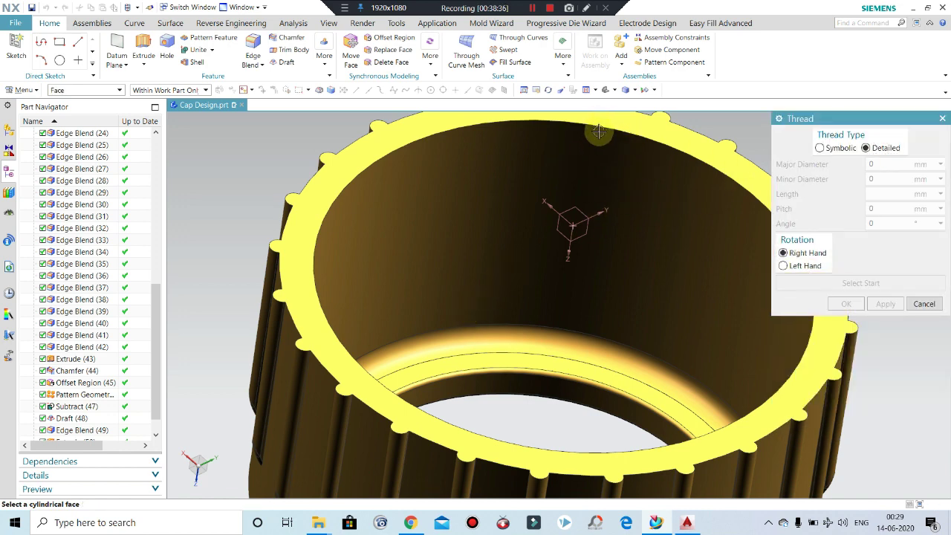
pyautogui.scroll(-2, 599, 131)
pyautogui.click(824, 149)
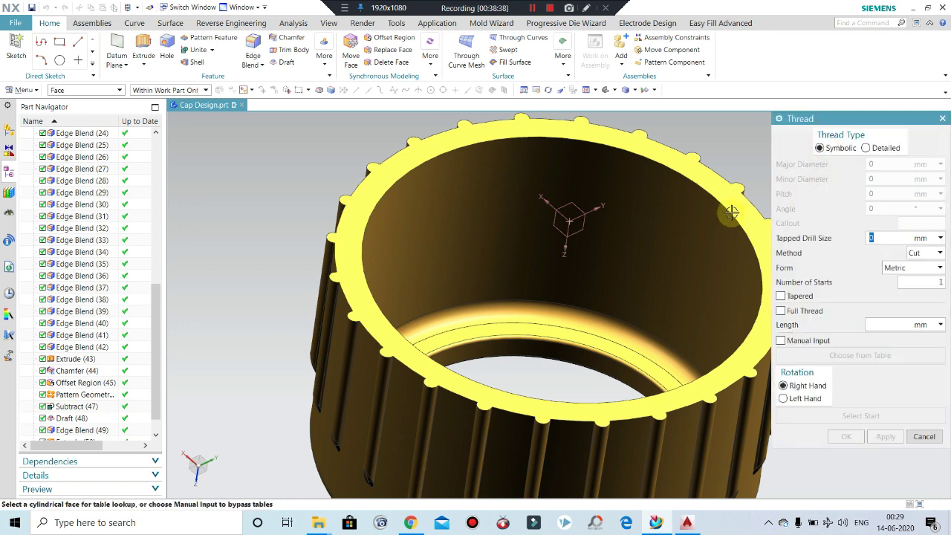
pyautogui.click(864, 150)
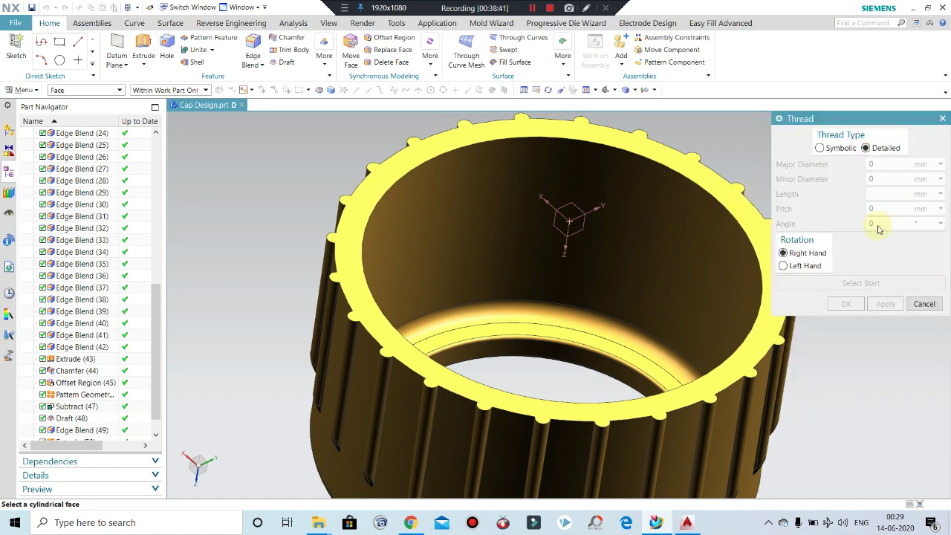
pyautogui.click(924, 303)
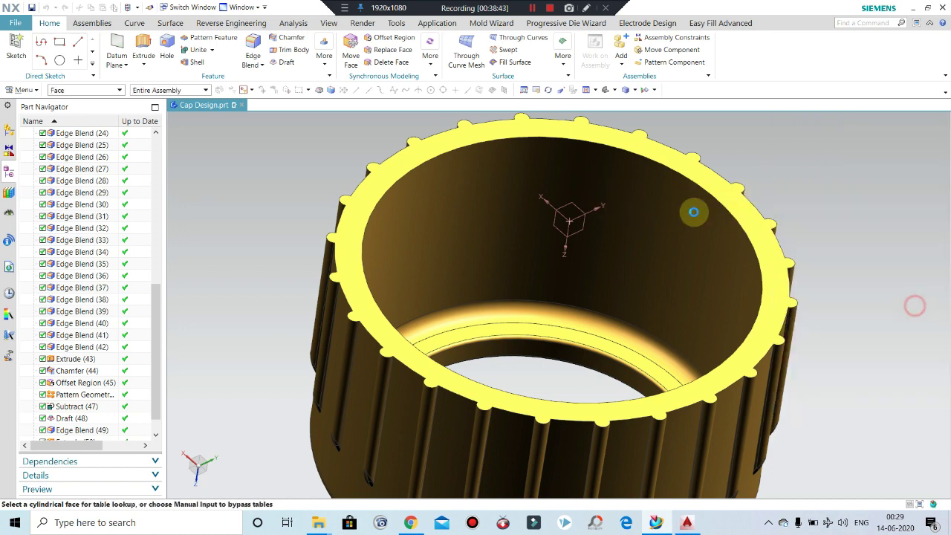
pyautogui.moveTo(692, 210)
pyautogui.mouseDown(button='middle')
pyautogui.moveTo(484, 206)
pyautogui.moveTo(622, 265)
pyautogui.moveTo(557, 219)
pyautogui.moveTo(570, 230)
pyautogui.mouseUp(button='middle')
pyautogui.moveTo(607, 274)
pyautogui.mouseDown(button='middle')
pyautogui.moveTo(726, 268)
pyautogui.moveTo(708, 339)
pyautogui.moveTo(629, 214)
pyautogui.moveTo(577, 233)
pyautogui.moveTo(513, 193)
pyautogui.mouseUp(button='middle')
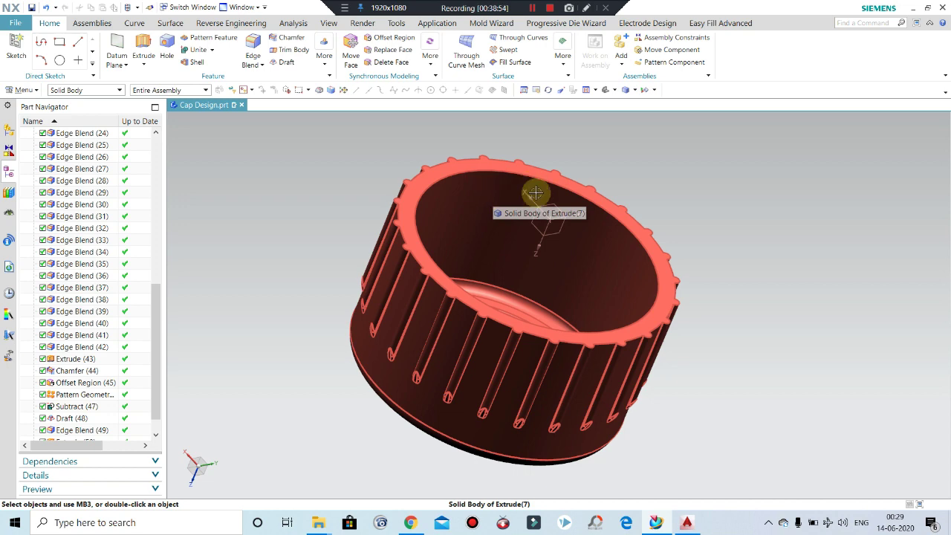
pyautogui.scroll(3, 548, 244)
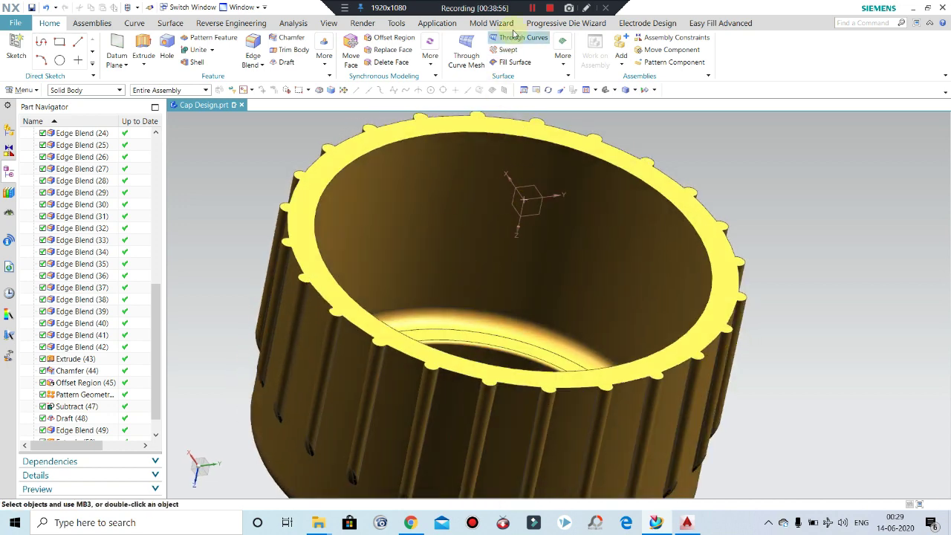
pyautogui.moveTo(518, 127)
pyautogui.mouseDown(button='middle')
pyautogui.moveTo(629, 212)
pyautogui.moveTo(675, 233)
pyautogui.moveTo(187, 185)
pyautogui.mouseUp(button='middle')
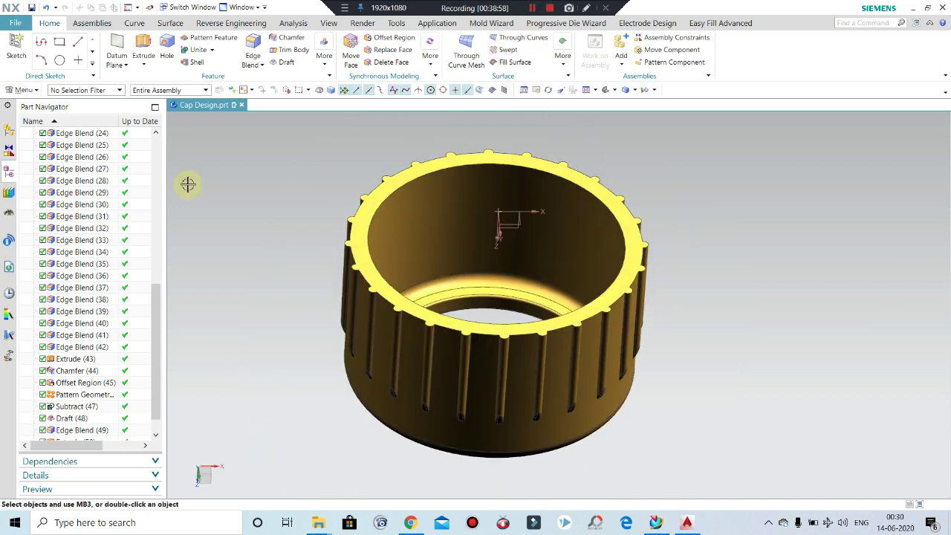
pyautogui.click(324, 58)
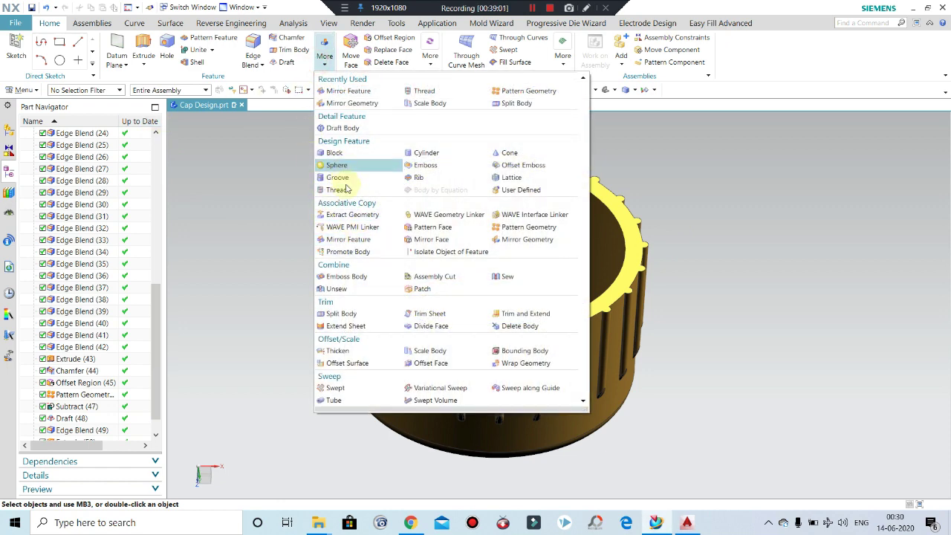
pyautogui.click(337, 189)
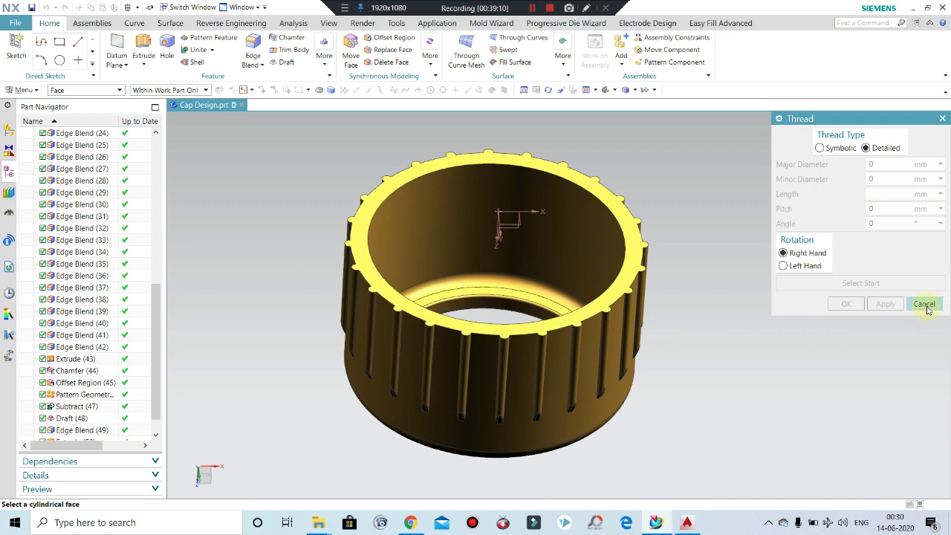
pyautogui.click(926, 306)
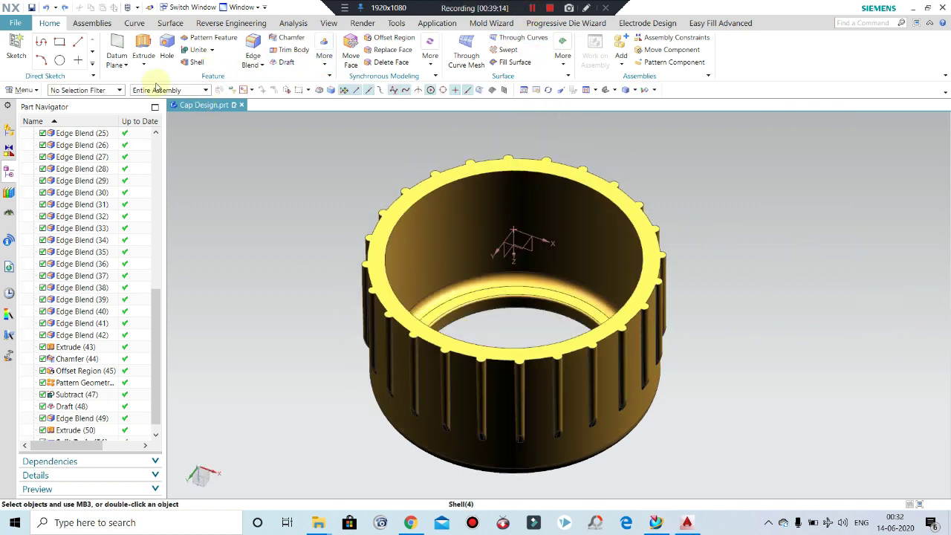
# Step: Start a Helix curve from Menu > Insert > Curve around the cap
pyautogui.click(22, 90)
pyautogui.click(41, 141)
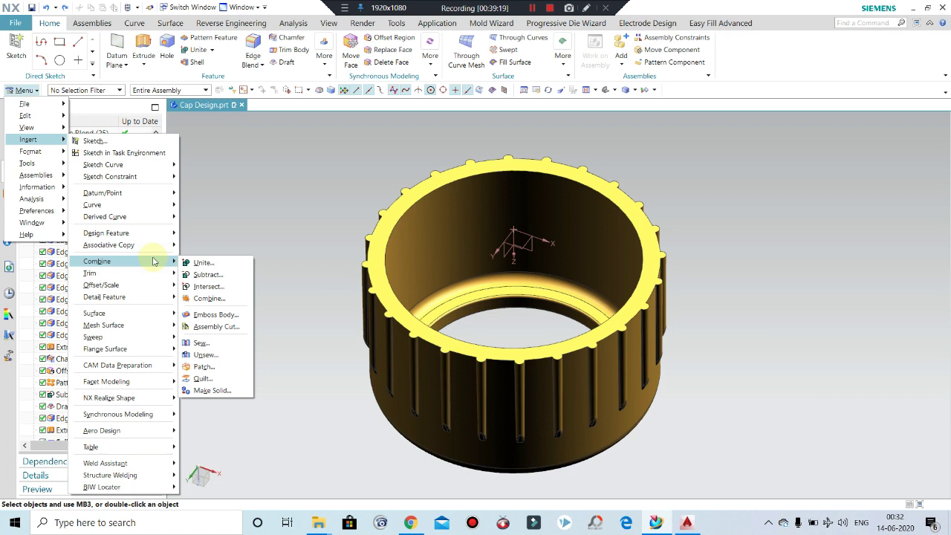
pyautogui.moveTo(92, 204)
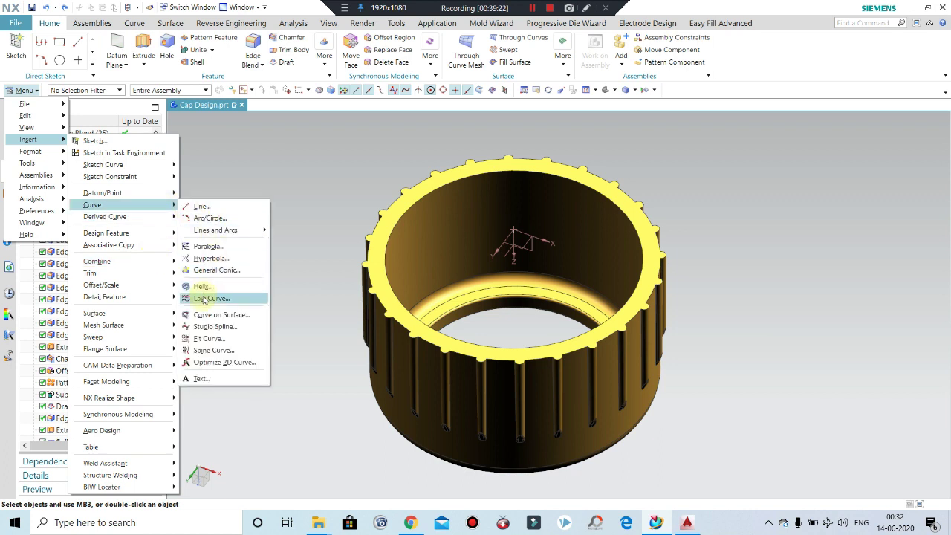
pyautogui.click(203, 286)
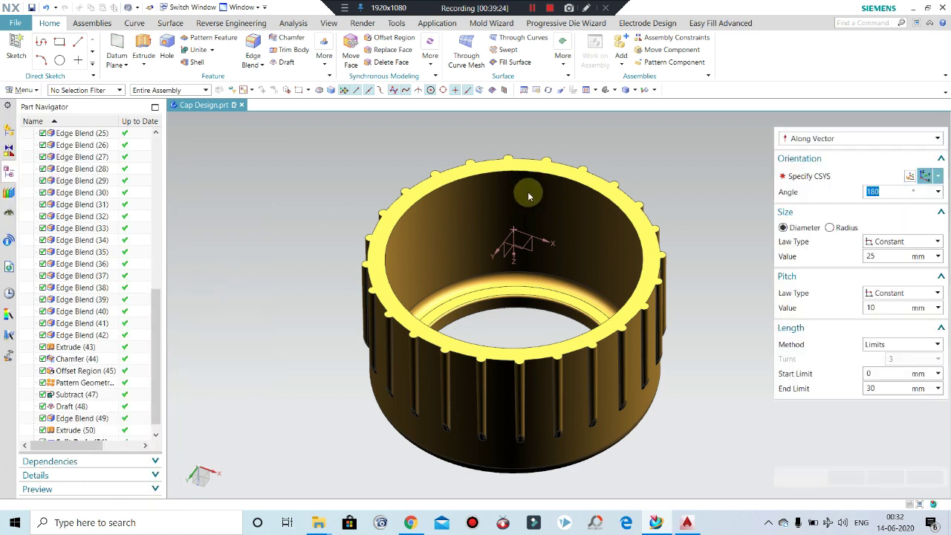
pyautogui.scroll(2, 529, 195)
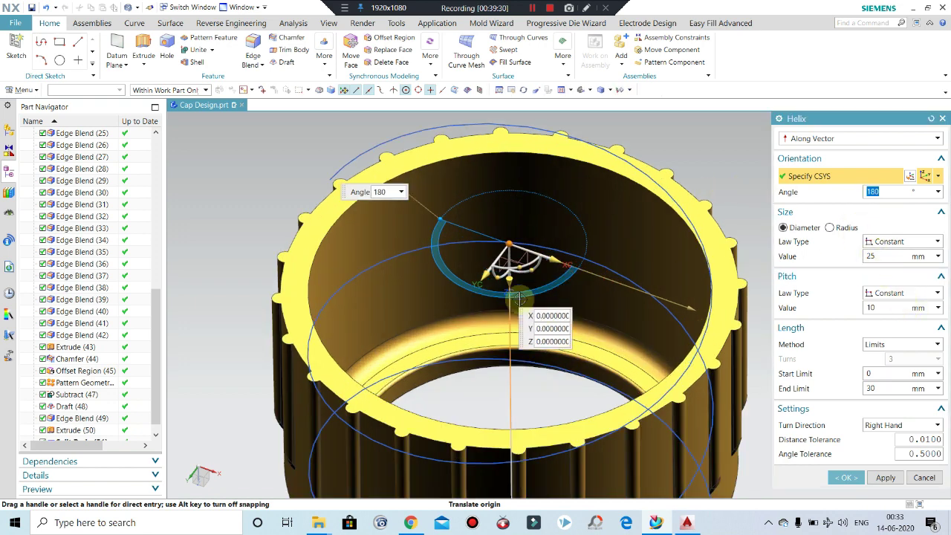
pyautogui.scroll(-3, 521, 299)
pyautogui.moveTo(520, 299); pyautogui.dragTo(524, 246, button='middle')
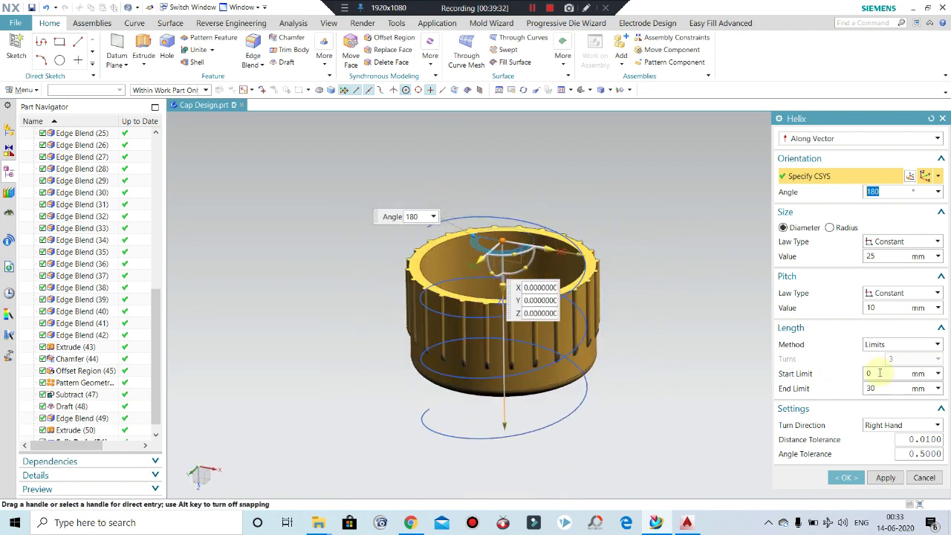
# Step: Set the helix pitch to 10 mm and its diameter to 28 mm
pyautogui.click(882, 307)
pyautogui.write('5')
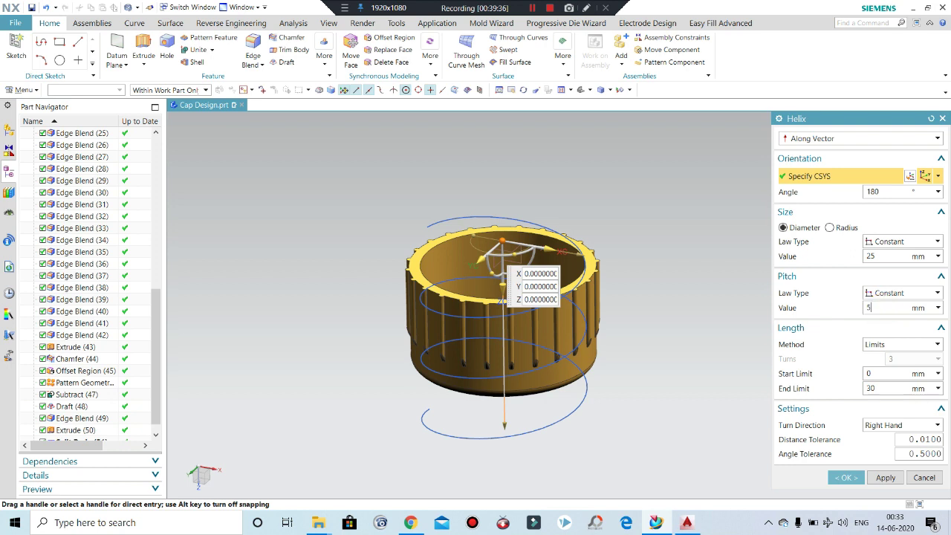
pyautogui.write('1')
pyautogui.press('Return')
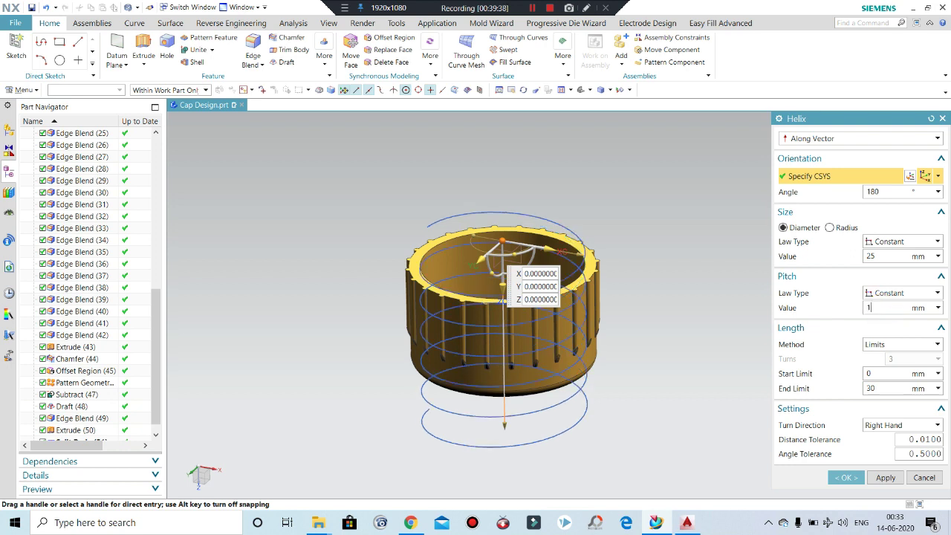
pyautogui.write('0')
pyautogui.press('Return')
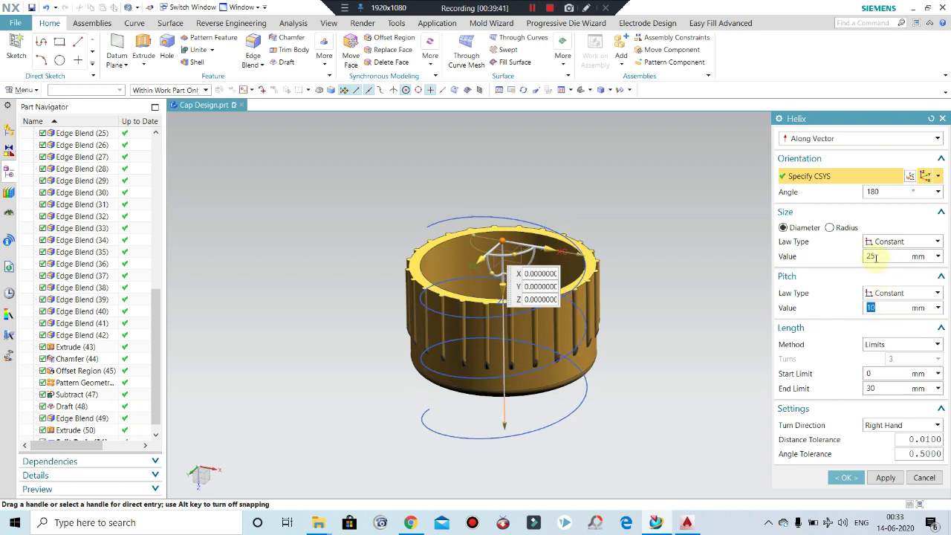
pyautogui.click(875, 257)
pyautogui.write('28')
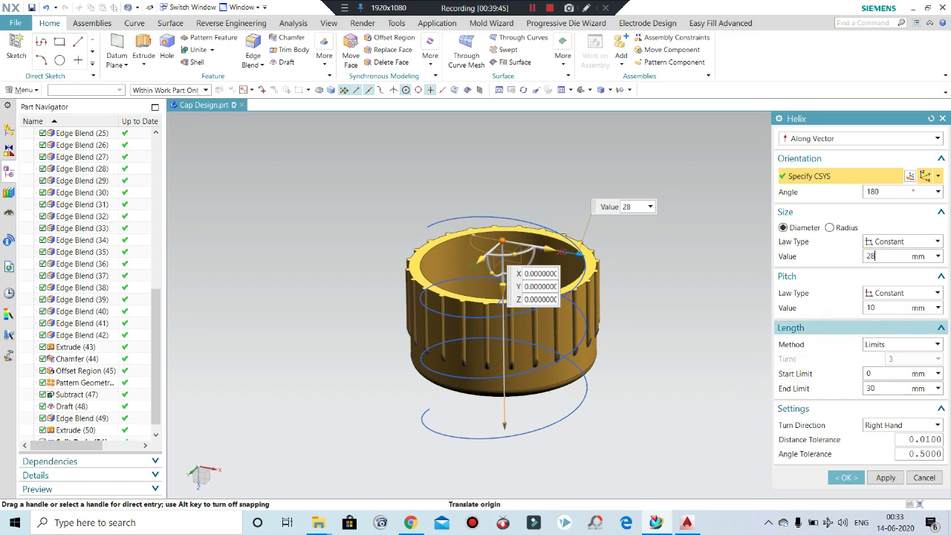
pyautogui.press('Return')
# Step: Orbit and zoom to view the helix preview along the cap's axis
pyautogui.moveTo(640, 373); pyautogui.dragTo(706, 336, button='middle')
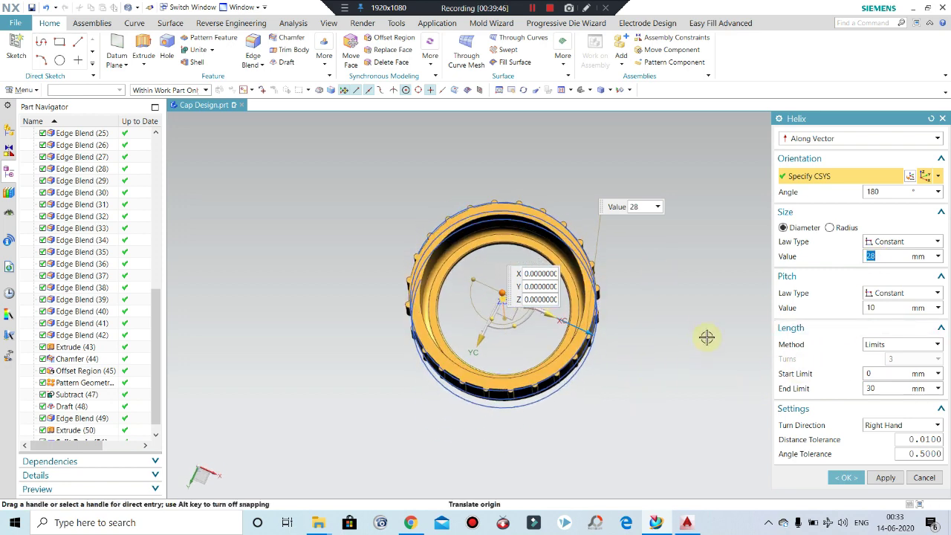
pyautogui.scroll(2, 701, 330)
pyautogui.scroll(2, 531, 269)
pyautogui.scroll(3, 562, 218)
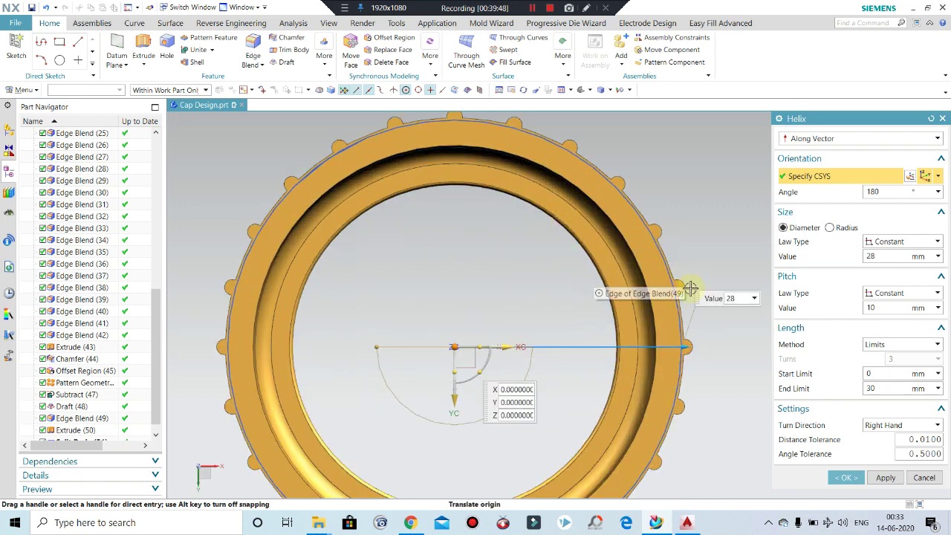
pyautogui.scroll(-2, 692, 273)
pyautogui.scroll(-2, 437, 379)
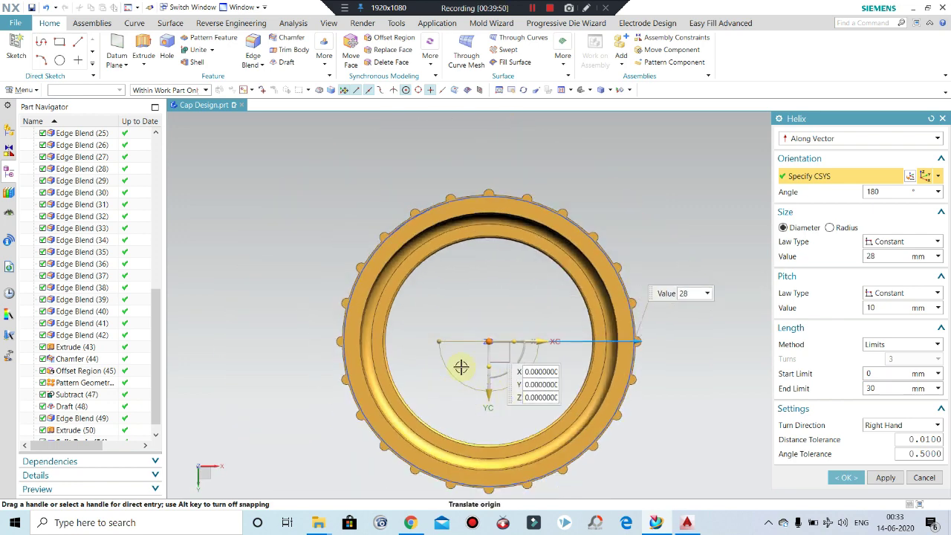
pyautogui.moveTo(426, 345)
pyautogui.mouseDown(button='middle')
pyautogui.moveTo(437, 296)
pyautogui.moveTo(431, 346)
pyautogui.moveTo(446, 327)
pyautogui.mouseUp(button='middle')
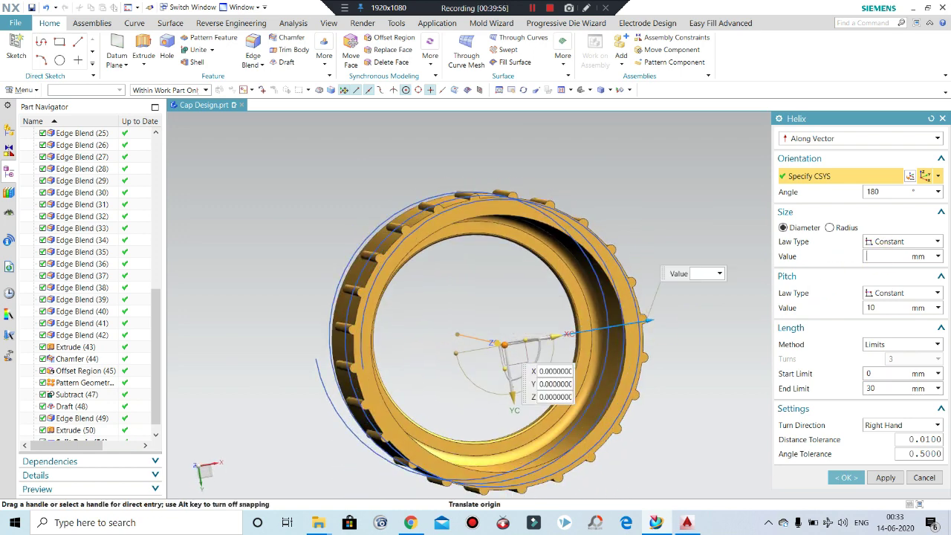
pyautogui.moveTo(666, 191); pyautogui.dragTo(359, 149, button='middle')
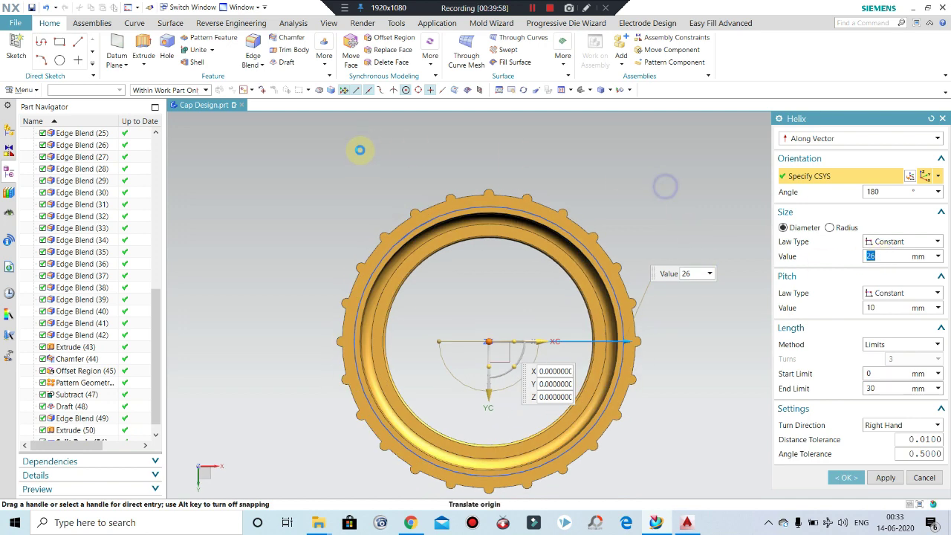
pyautogui.moveTo(633, 397); pyautogui.dragTo(600, 300, button='middle')
pyautogui.scroll(-1, 600, 300)
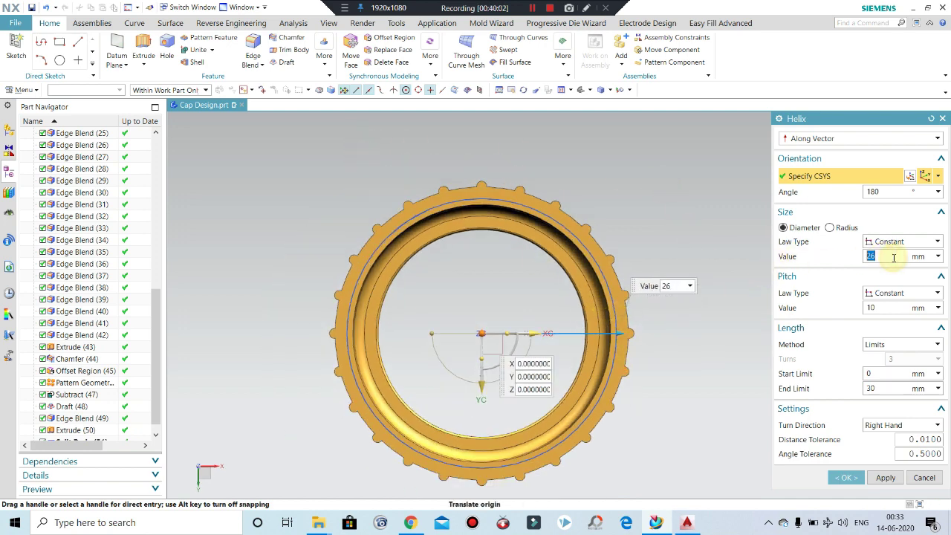
# Step: Step the helix diameter down from 27 to 25 mm and check it in front view
pyautogui.write('27')
pyautogui.press('Return')
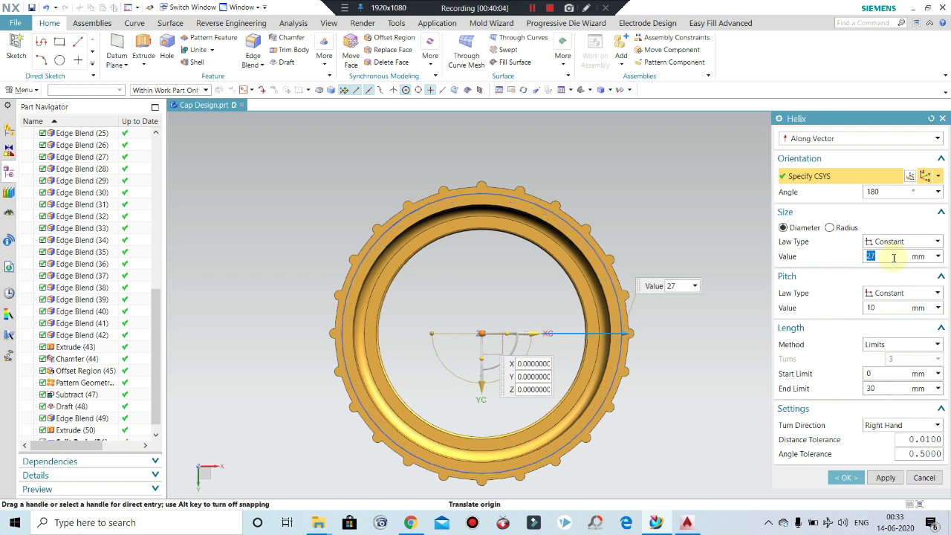
pyautogui.press('Return')
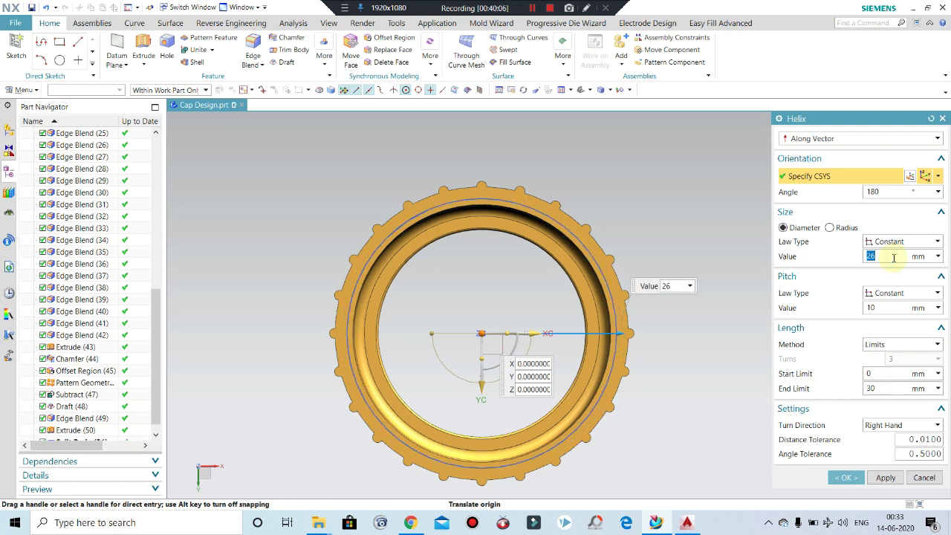
pyautogui.press('Return')
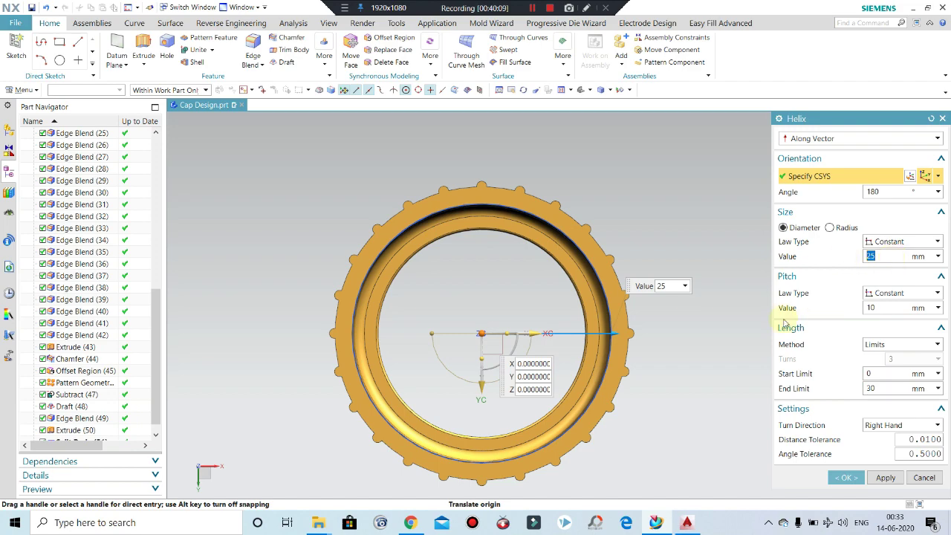
pyautogui.scroll(3, 580, 443)
pyautogui.scroll(-2, 624, 335)
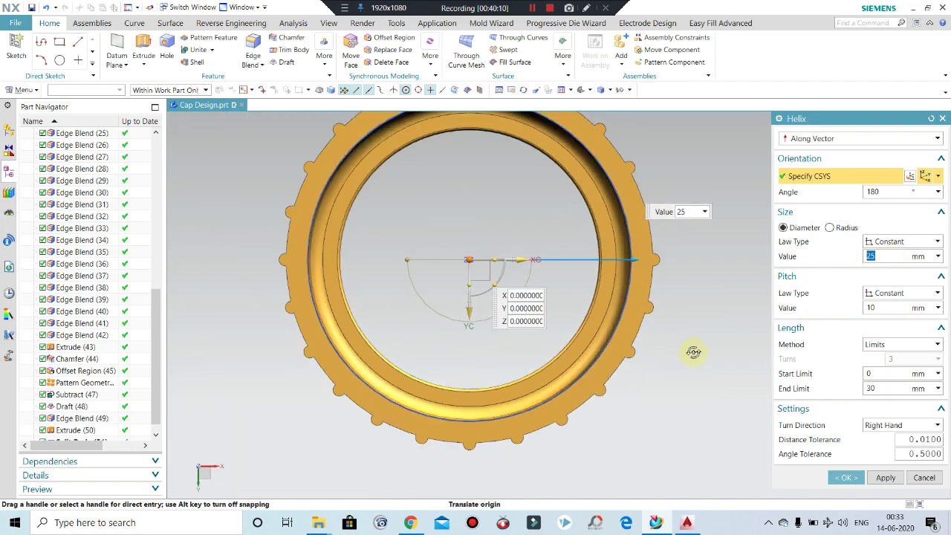
pyautogui.moveTo(694, 352); pyautogui.dragTo(745, 291, button='middle')
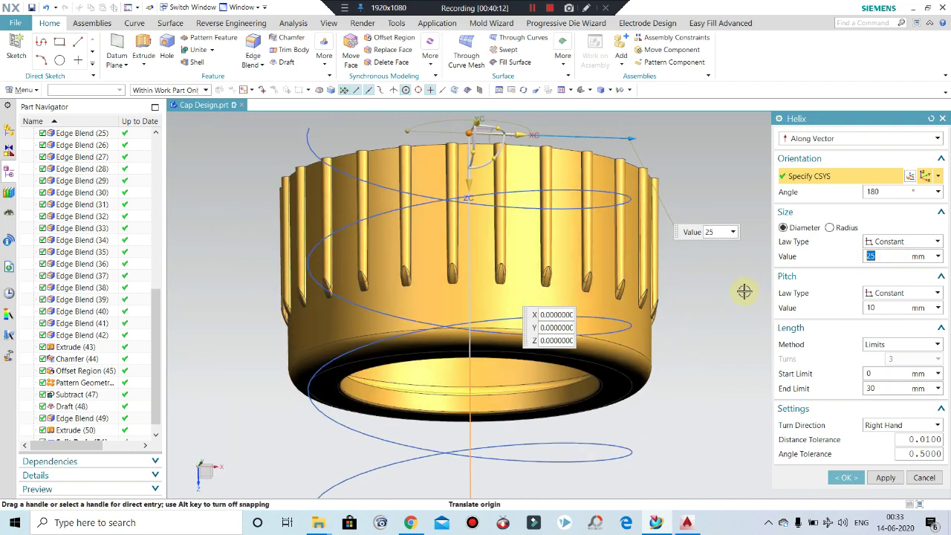
pyautogui.hotkey('ctrl', 'alt', 'f')
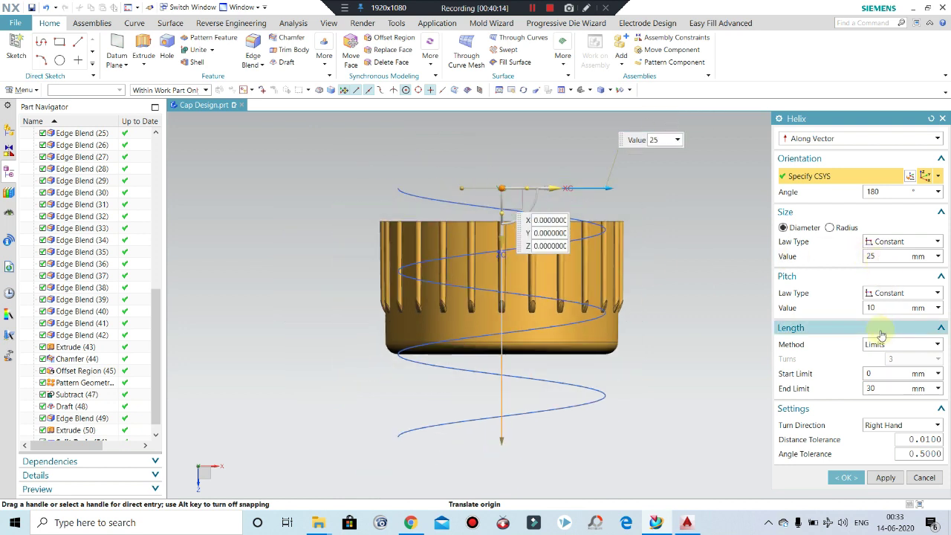
# Step: Set helix end limit 10, shift its start 4 mm along the axis, pitch 5 mm
pyautogui.click(886, 386)
pyautogui.write('10')
pyautogui.press('Return')
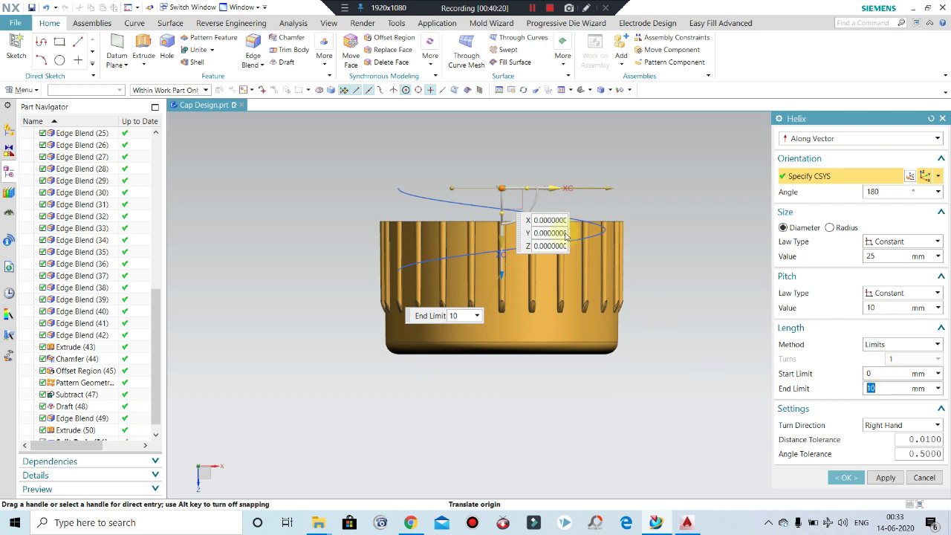
pyautogui.scroll(1, 502, 233)
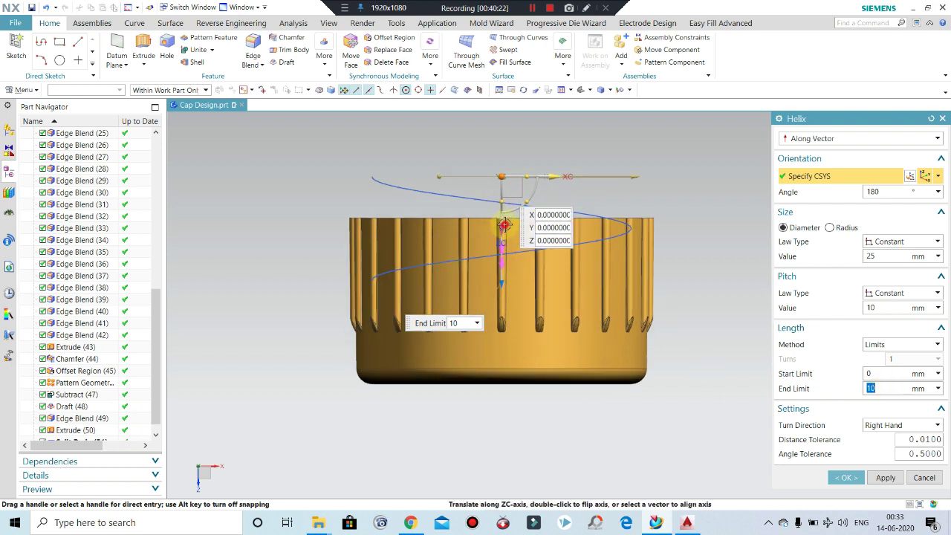
pyautogui.moveTo(505, 225); pyautogui.dragTo(506, 270)
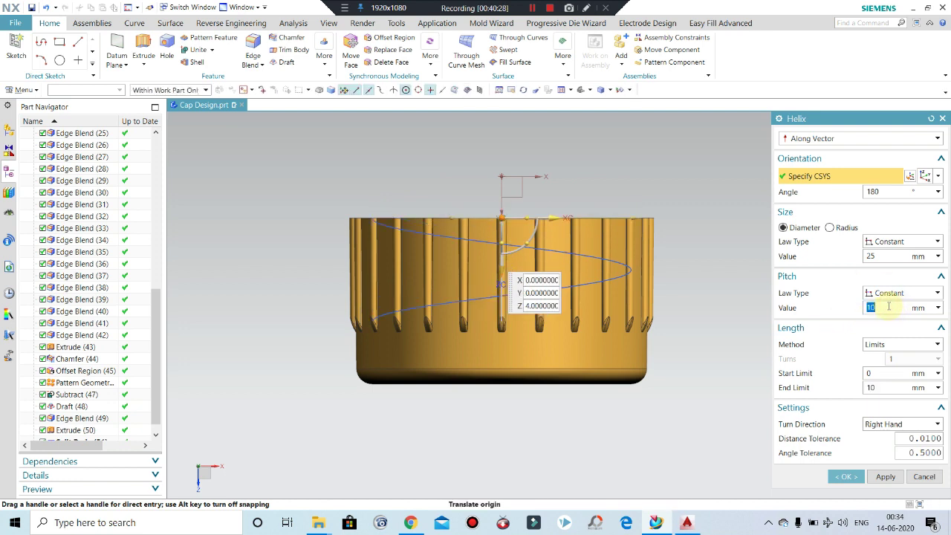
pyautogui.write('5')
pyautogui.press('Return')
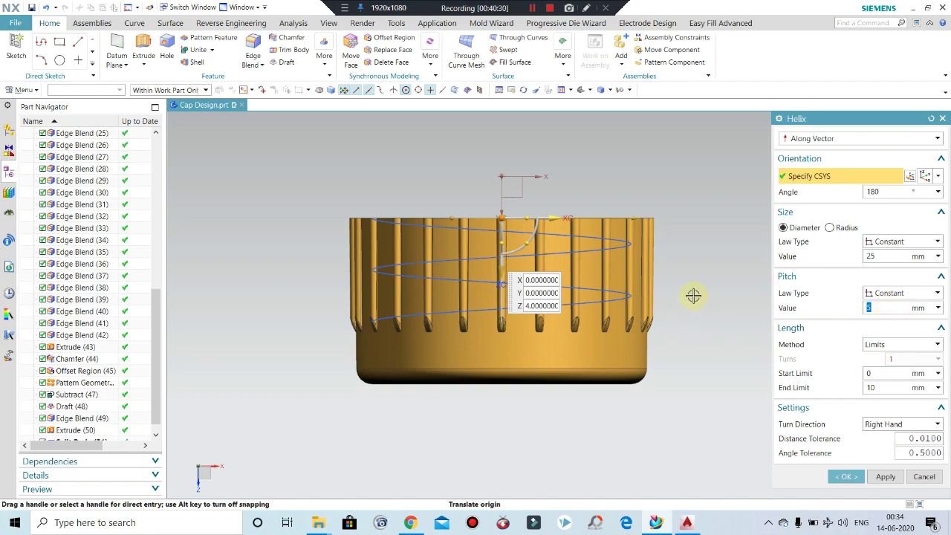
pyautogui.moveTo(694, 295)
pyautogui.mouseDown(button='middle')
pyautogui.moveTo(716, 382)
pyautogui.moveTo(691, 313)
pyautogui.moveTo(701, 319)
pyautogui.moveTo(701, 344)
pyautogui.moveTo(647, 368)
pyautogui.moveTo(671, 397)
pyautogui.moveTo(698, 289)
pyautogui.mouseUp(button='middle')
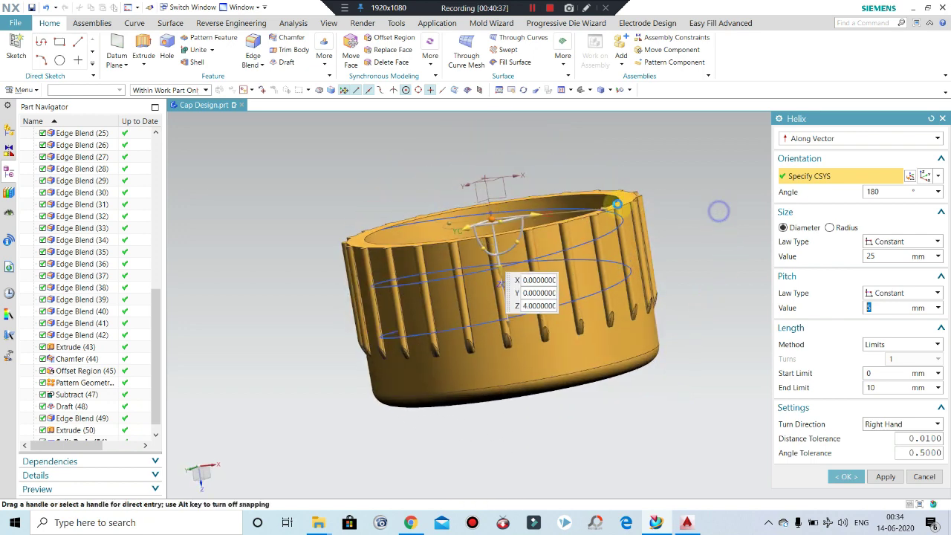
pyautogui.press('F8')
# Step: Adjust the helix end limit to 15, then settle on 14 mm (2.8 turns)
pyautogui.click(889, 385)
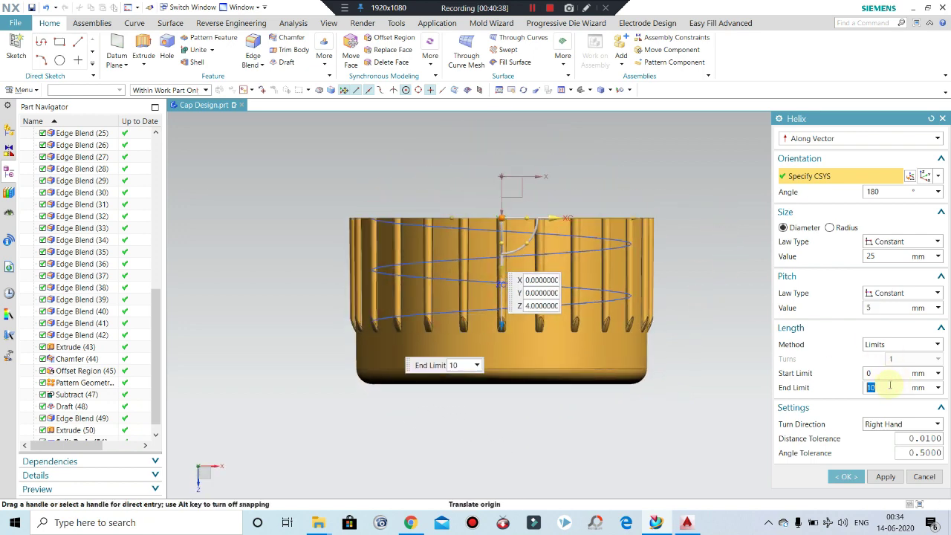
pyautogui.write('15')
pyautogui.press('Return')
pyautogui.moveTo(651, 447)
pyautogui.mouseDown(button='middle')
pyautogui.moveTo(528, 382)
pyautogui.moveTo(588, 419)
pyautogui.mouseUp(button='middle')
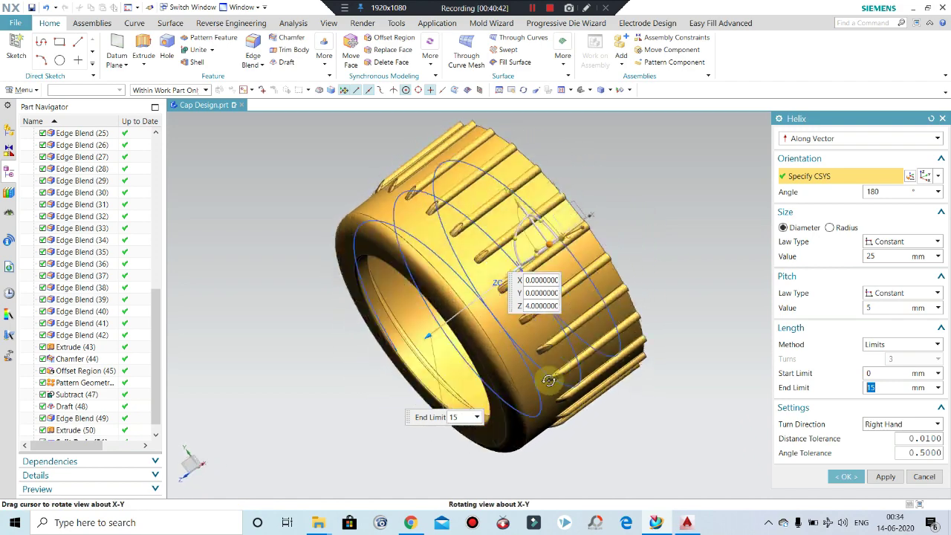
pyautogui.hotkey('ctrl', 'alt', 'f')
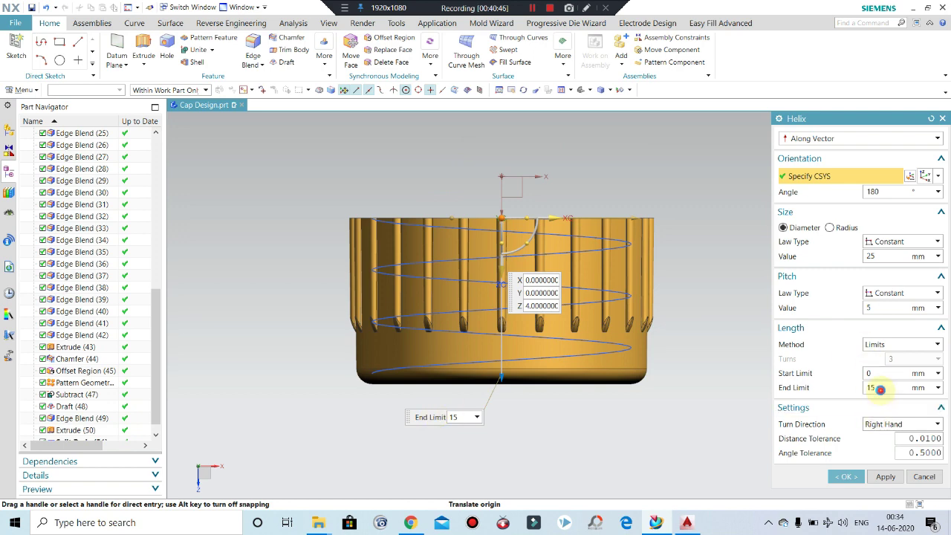
pyautogui.write('14')
pyautogui.press('Return')
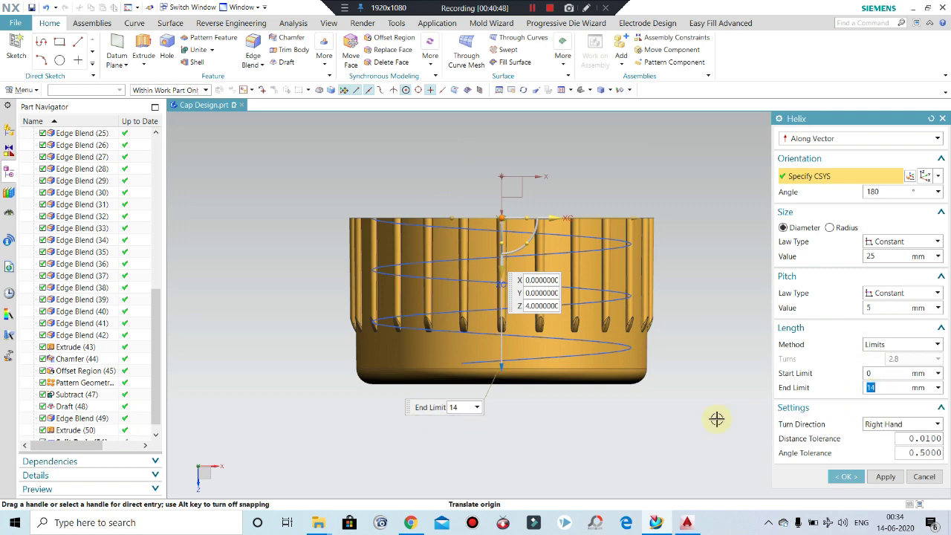
pyautogui.moveTo(716, 420); pyautogui.dragTo(662, 410, button='middle')
pyautogui.scroll(3, 662, 410)
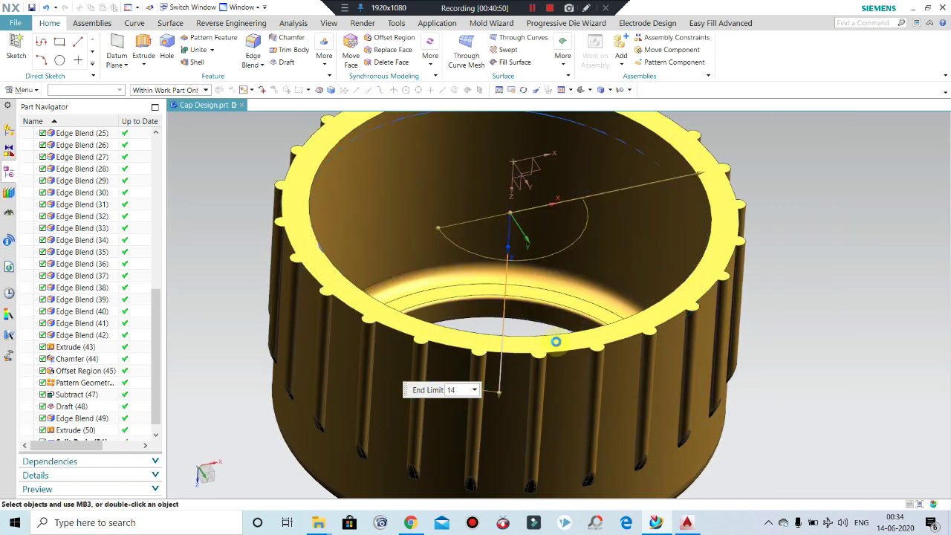
# Step: Accept the Helix dialog to create the helix curve
pyautogui.middleClick(556, 341)
pyautogui.scroll(-2, 616, 241)
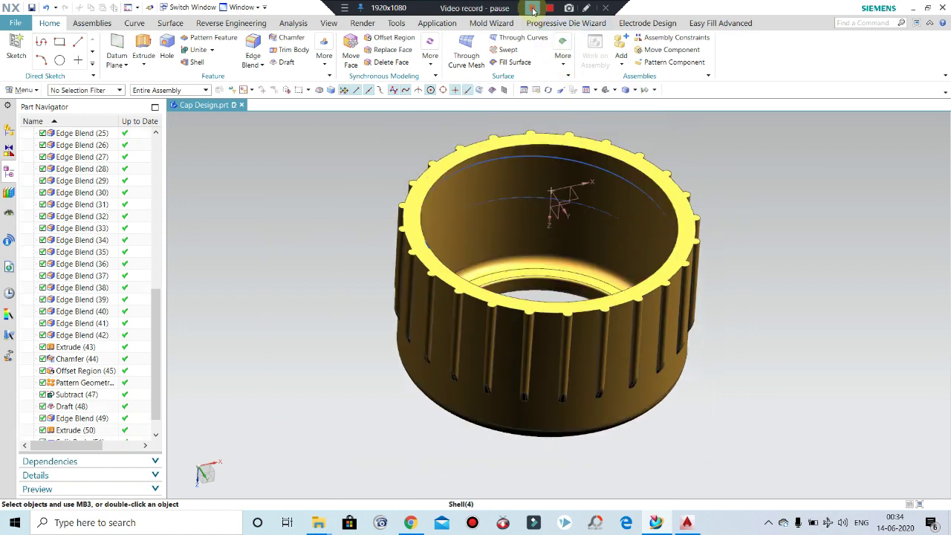
pyautogui.moveTo(569, 206)
pyautogui.mouseDown(button='middle')
pyautogui.moveTo(596, 292)
pyautogui.moveTo(601, 203)
pyautogui.mouseUp(button='middle')
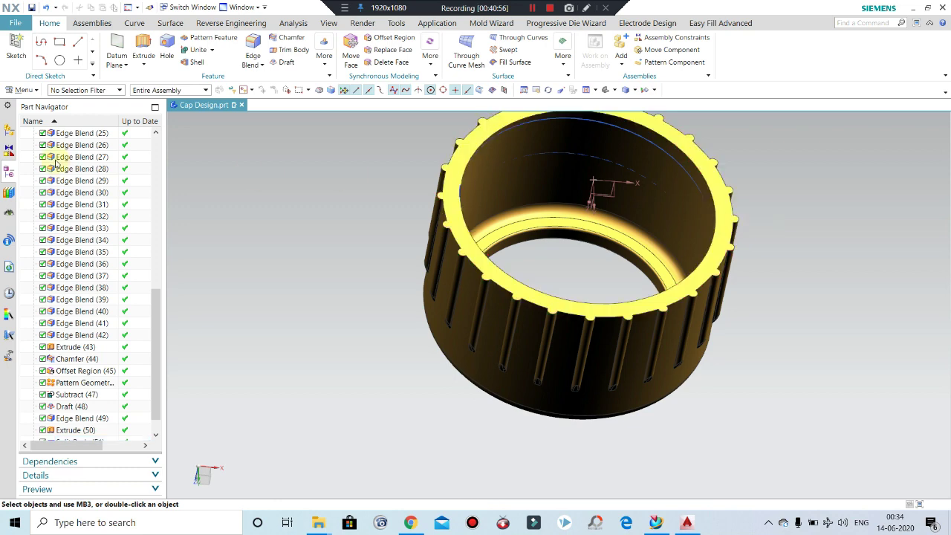
# Step: Filter selection to Solid Body and hide the cap body, leaving only the helix
pyautogui.click(74, 92)
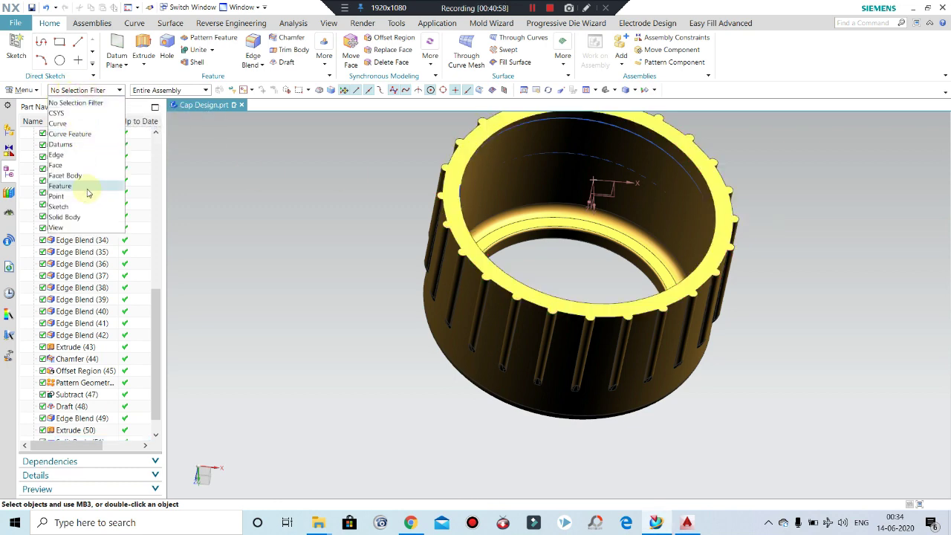
pyautogui.click(80, 216)
pyautogui.click(441, 193)
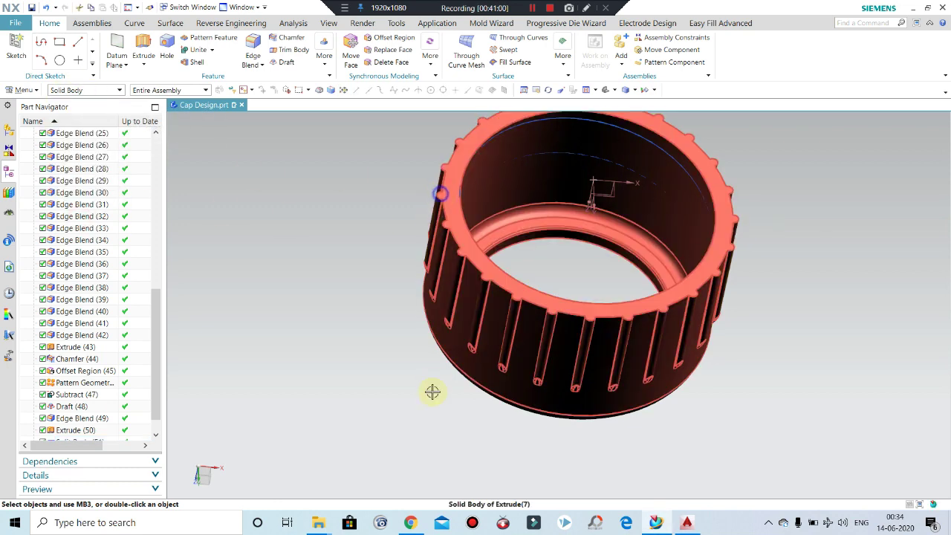
pyautogui.hotkey('ctrl', 'b')
pyautogui.moveTo(456, 312)
pyautogui.mouseDown(button='middle')
pyautogui.moveTo(450, 240)
pyautogui.moveTo(485, 301)
pyautogui.moveTo(471, 274)
pyautogui.mouseUp(button='middle')
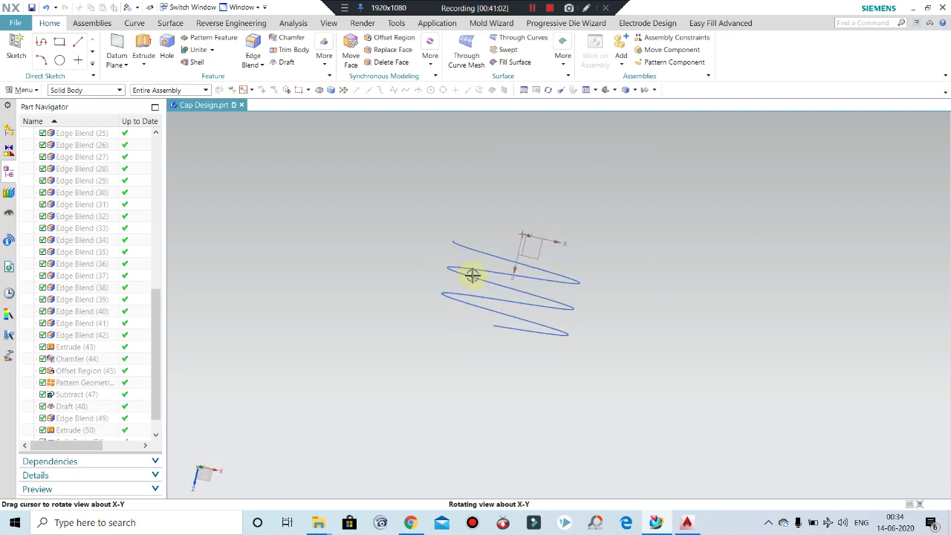
pyautogui.moveTo(418, 229)
pyautogui.mouseDown(button='middle')
pyautogui.moveTo(425, 250)
pyautogui.moveTo(457, 272)
pyautogui.moveTo(440, 238)
pyautogui.mouseUp(button='middle')
# Step: Create a datum plane at the helix start point, then check it end-on and side-on
pyautogui.click(119, 40)
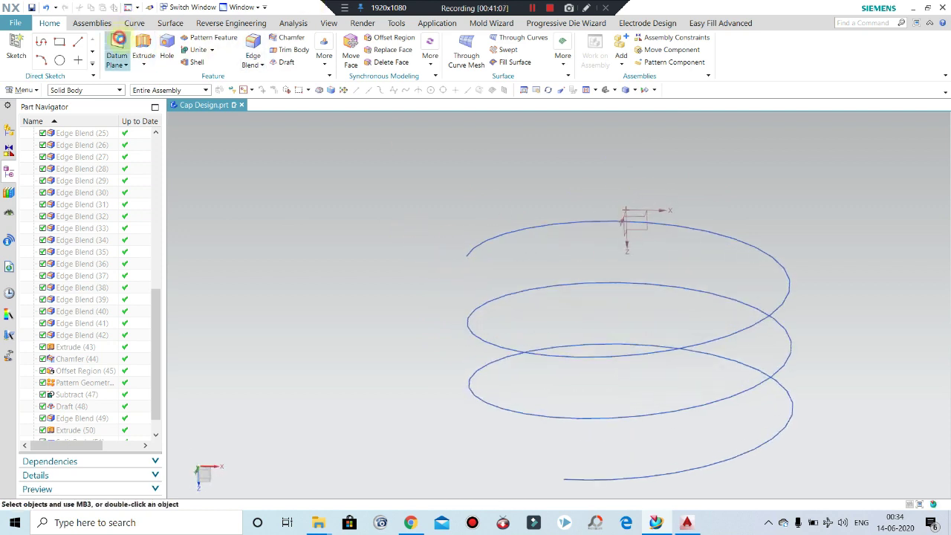
pyautogui.click(464, 254)
pyautogui.click(840, 287)
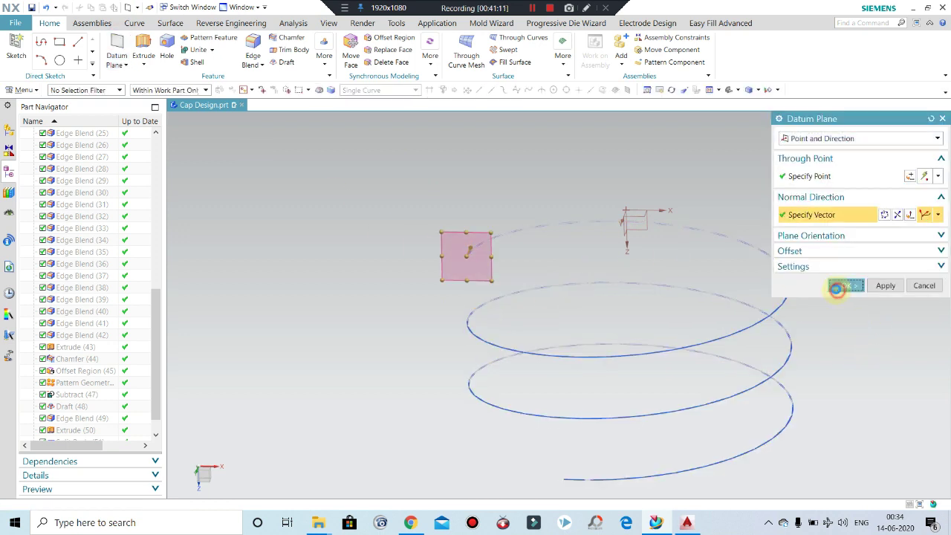
pyautogui.scroll(-2, 553, 273)
pyautogui.moveTo(554, 273); pyautogui.dragTo(573, 327, button='middle')
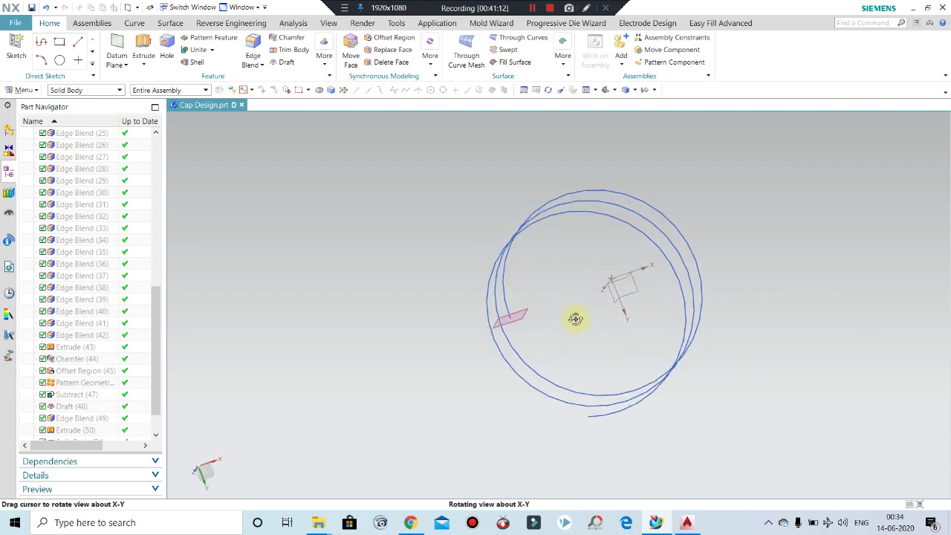
pyautogui.press('F8')
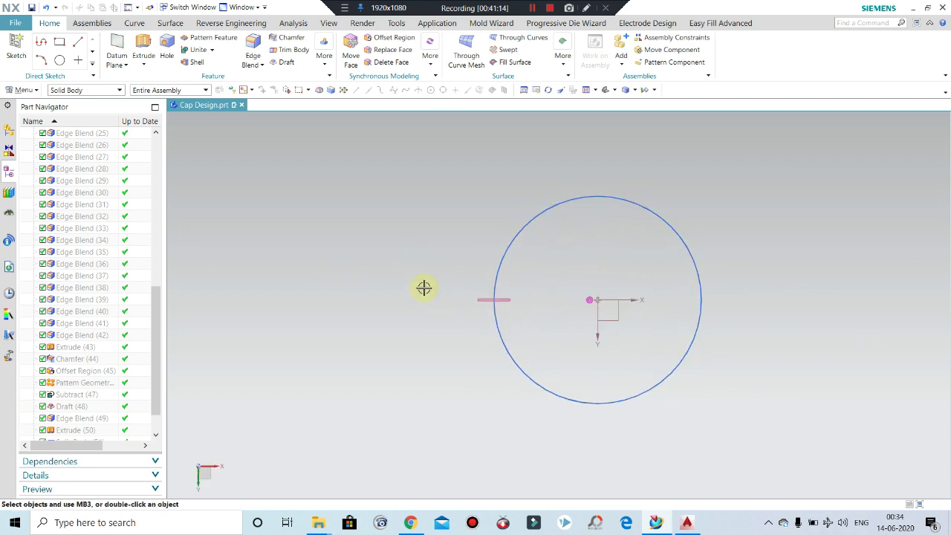
pyautogui.scroll(1, 444, 305)
pyautogui.moveTo(443, 306)
pyautogui.mouseDown(button='middle')
pyautogui.moveTo(451, 249)
pyautogui.moveTo(508, 240)
pyautogui.moveTo(609, 297)
pyautogui.moveTo(750, 223)
pyautogui.moveTo(734, 292)
pyautogui.mouseUp(button='middle')
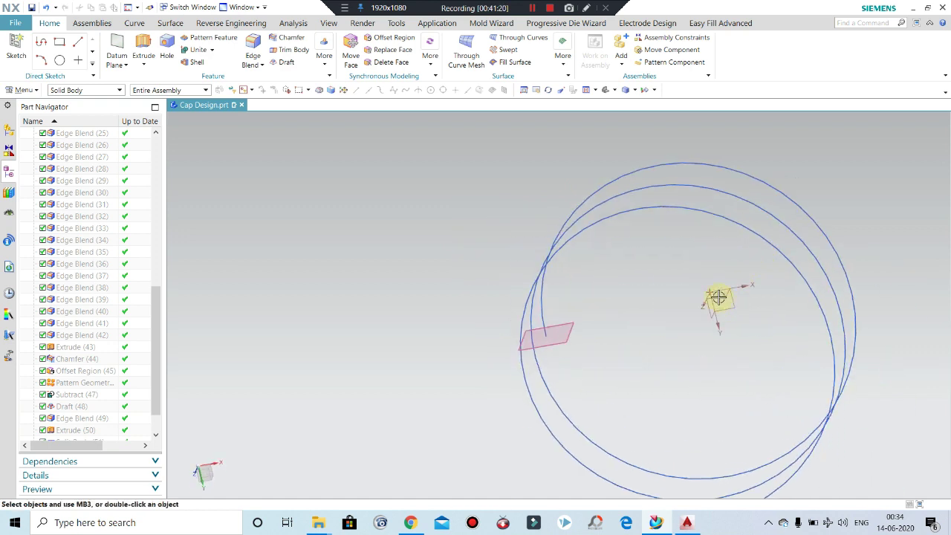
pyautogui.moveTo(572, 332)
pyautogui.mouseDown(button='middle')
pyautogui.moveTo(552, 283)
pyautogui.moveTo(562, 231)
pyautogui.mouseUp(button='middle')
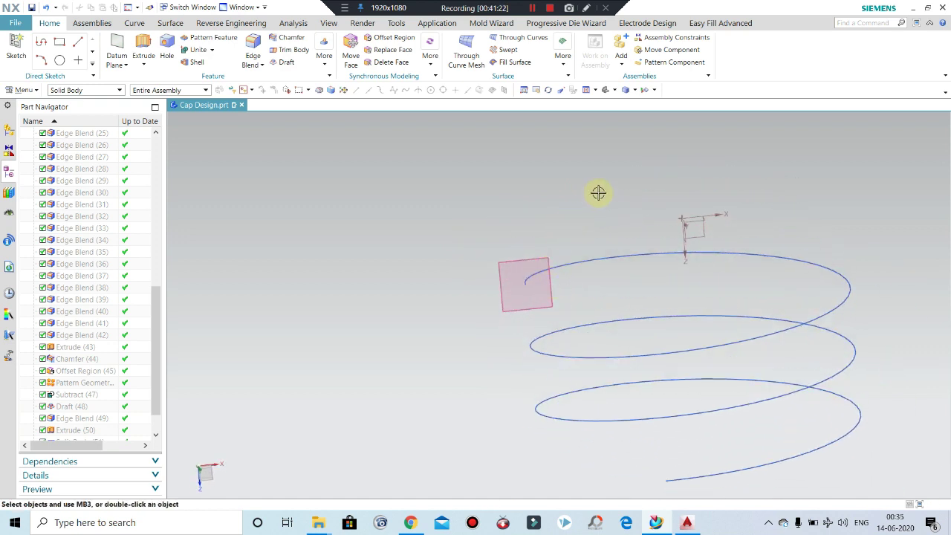
pyautogui.moveTo(601, 193); pyautogui.dragTo(483, 238, button='middle')
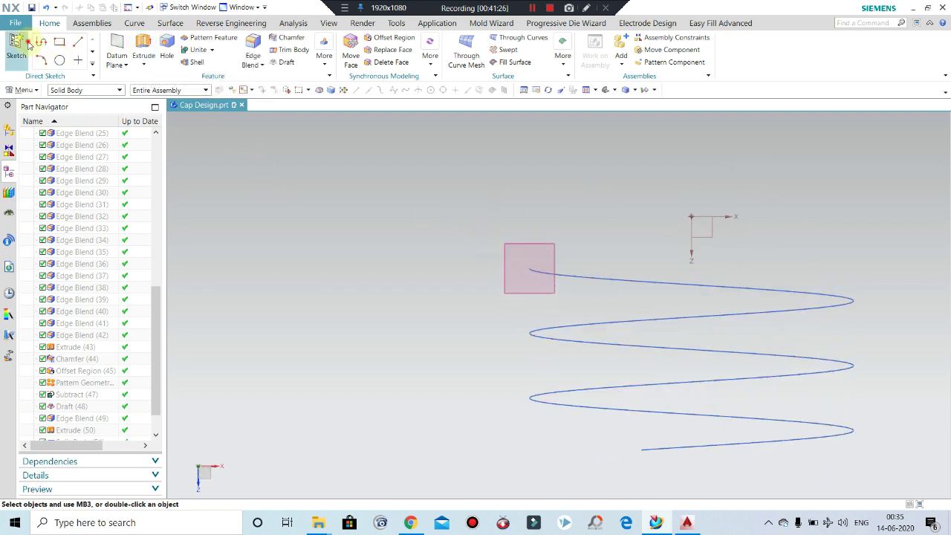
# Step: Place the new sketch on the datum plane and view it side-on to the helix
pyautogui.click(520, 291)
pyautogui.middleClick(515, 295)
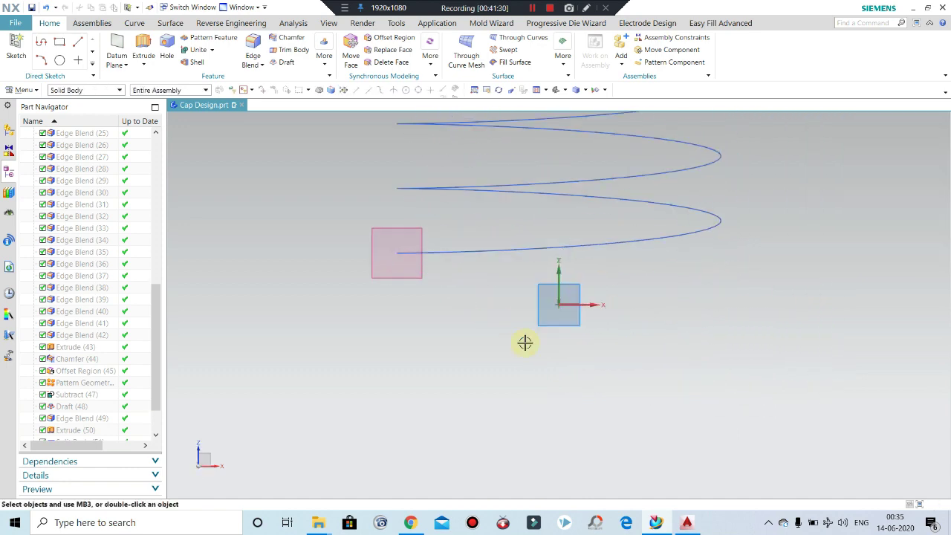
pyautogui.scroll(3, 410, 263)
pyautogui.scroll(-3, 505, 319)
pyautogui.moveTo(505, 320); pyautogui.dragTo(436, 195, button='middle')
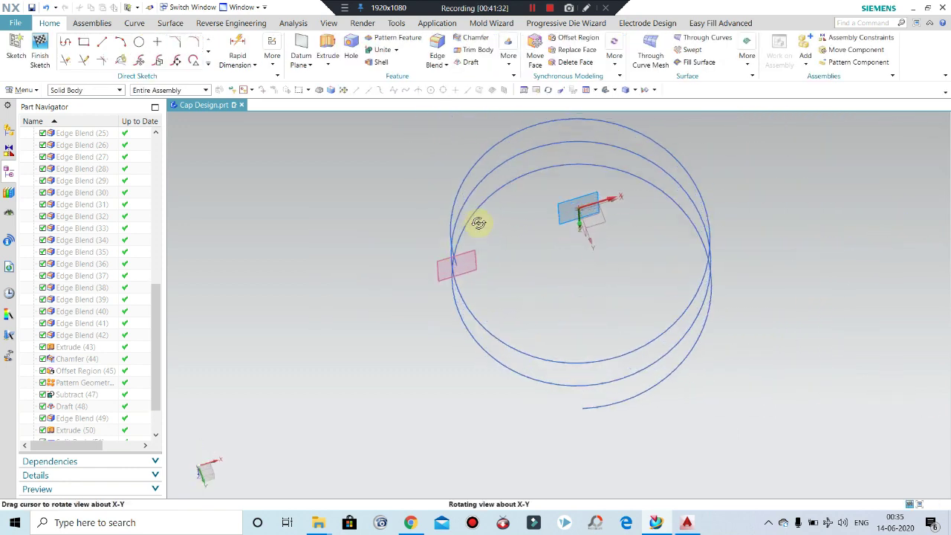
pyautogui.moveTo(322, 191); pyautogui.dragTo(408, 225, button='middle')
pyautogui.scroll(3, 407, 225)
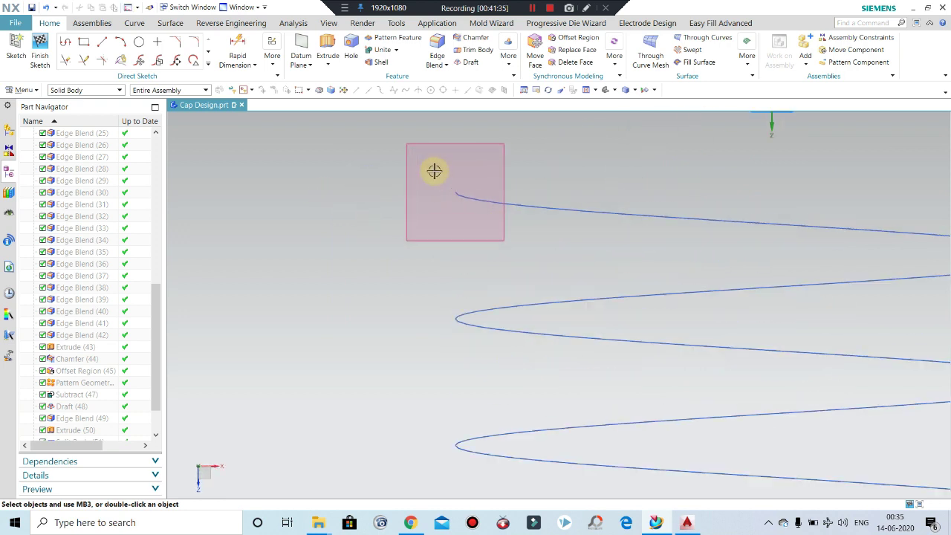
pyautogui.scroll(1, 433, 170)
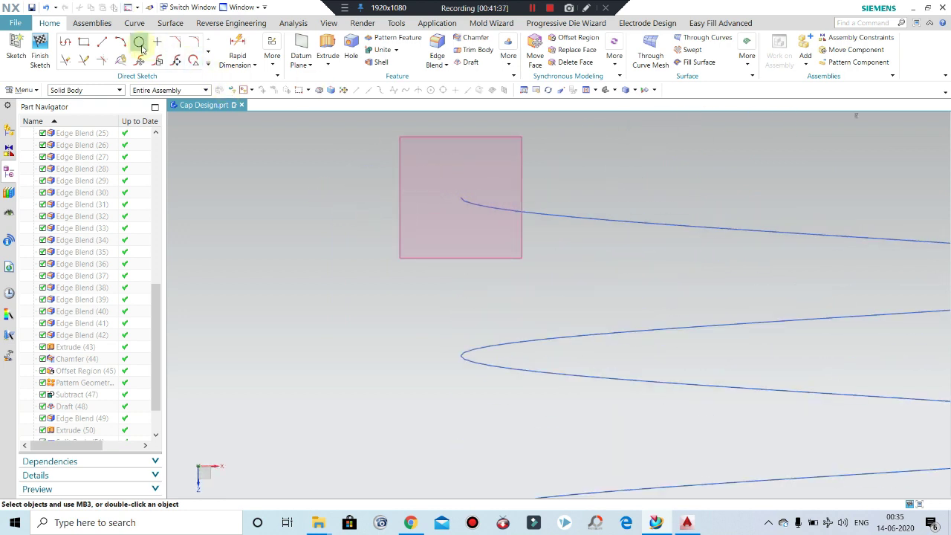
# Step: Draw a centre-based rectangle around the helix start point
pyautogui.click(86, 45)
pyautogui.scroll(2, 478, 176)
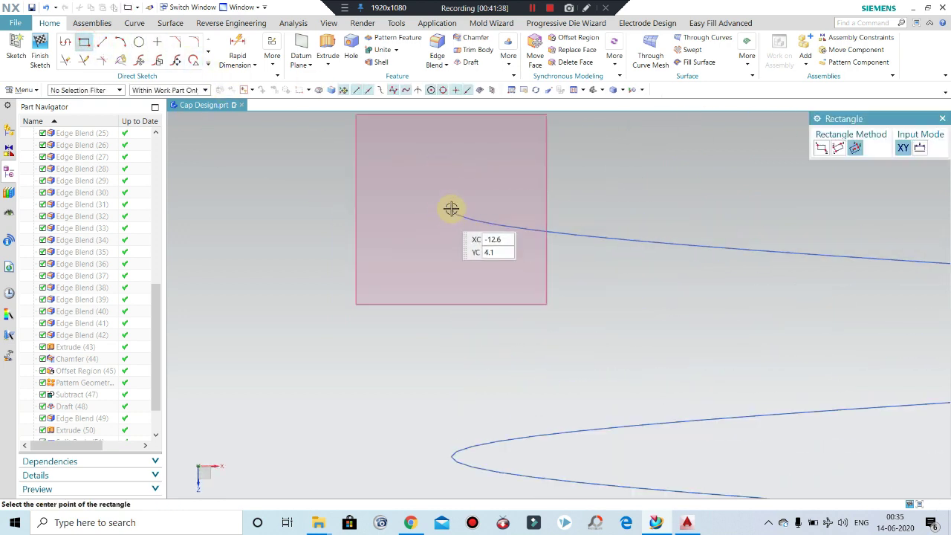
pyautogui.click(451, 208)
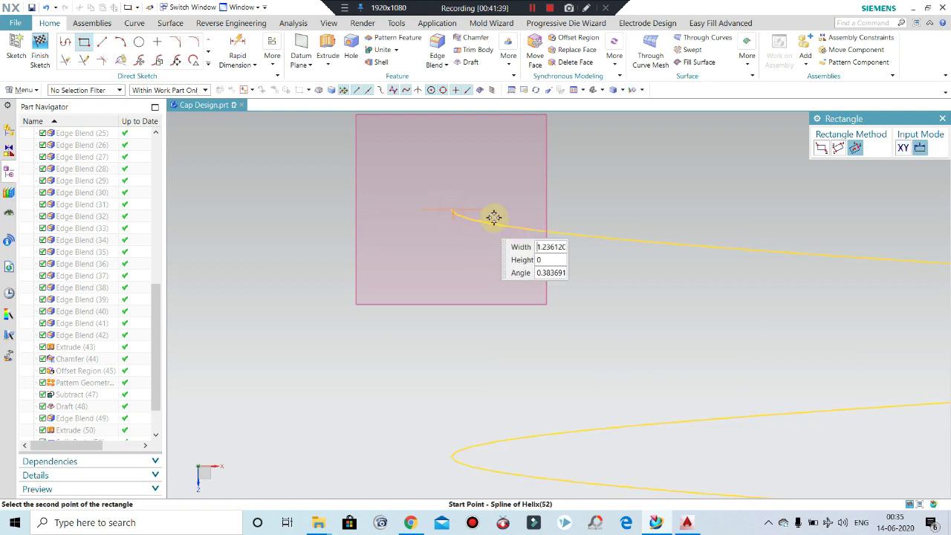
pyautogui.click(451, 170)
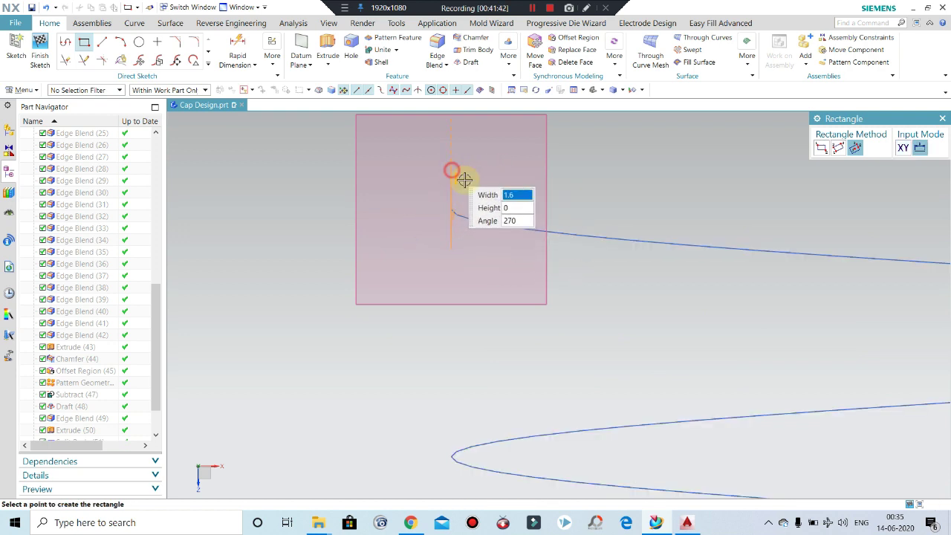
pyautogui.click(499, 186)
pyautogui.scroll(1, 510, 179)
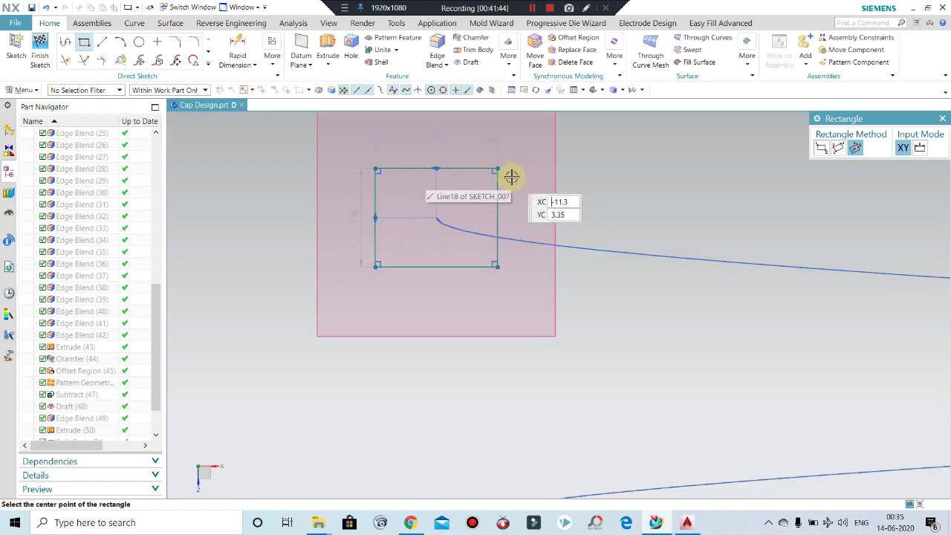
pyautogui.click(942, 118)
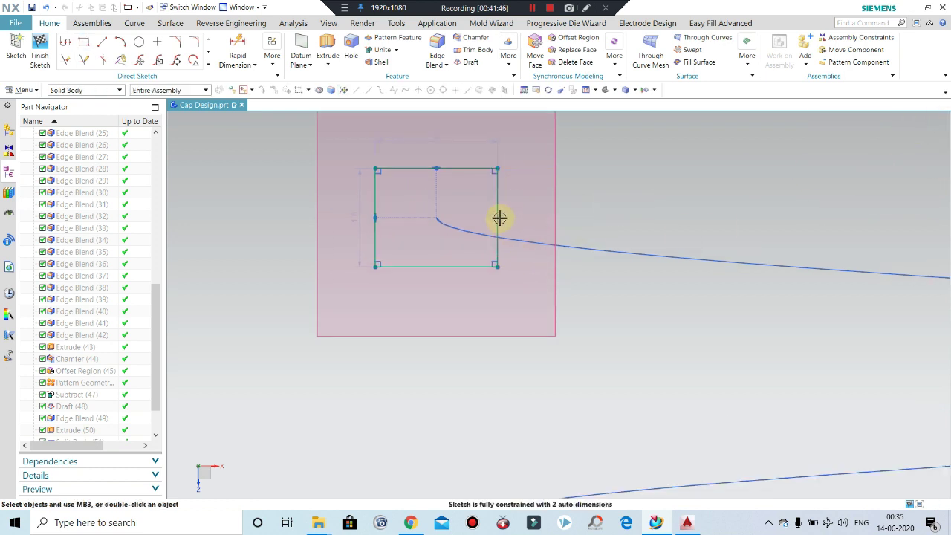
pyautogui.click(101, 45)
# Step: Draw a sloping line from the top-left corner and a horizontal line from the left midpoint
pyautogui.click(377, 170)
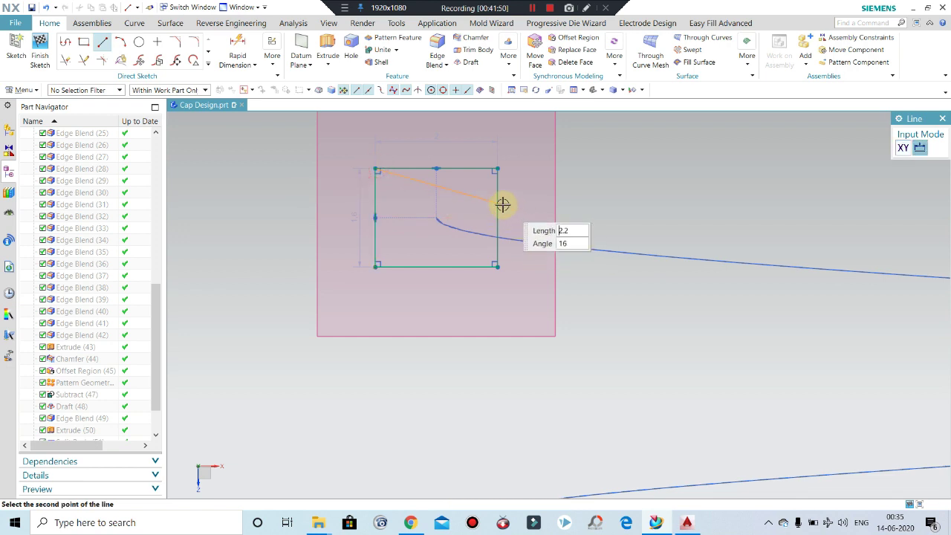
pyautogui.click(497, 200)
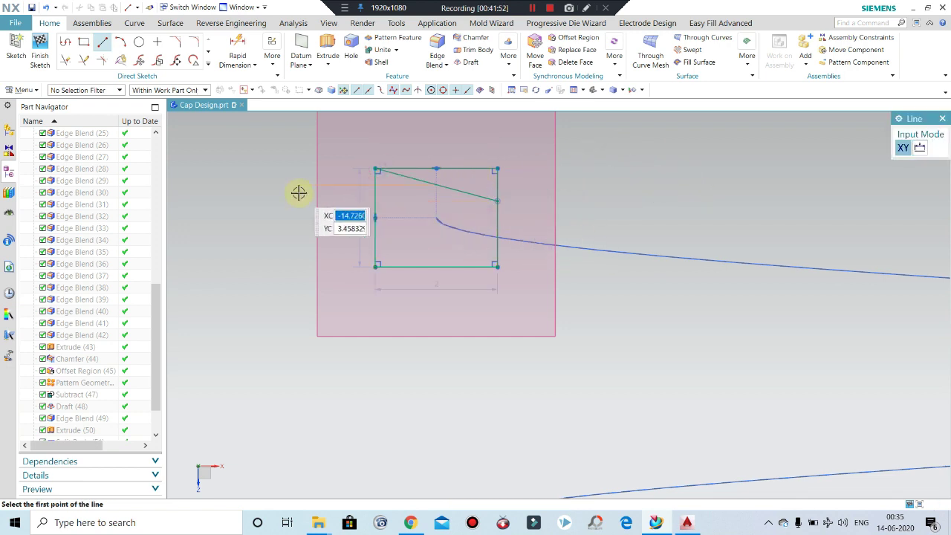
pyautogui.click(375, 218)
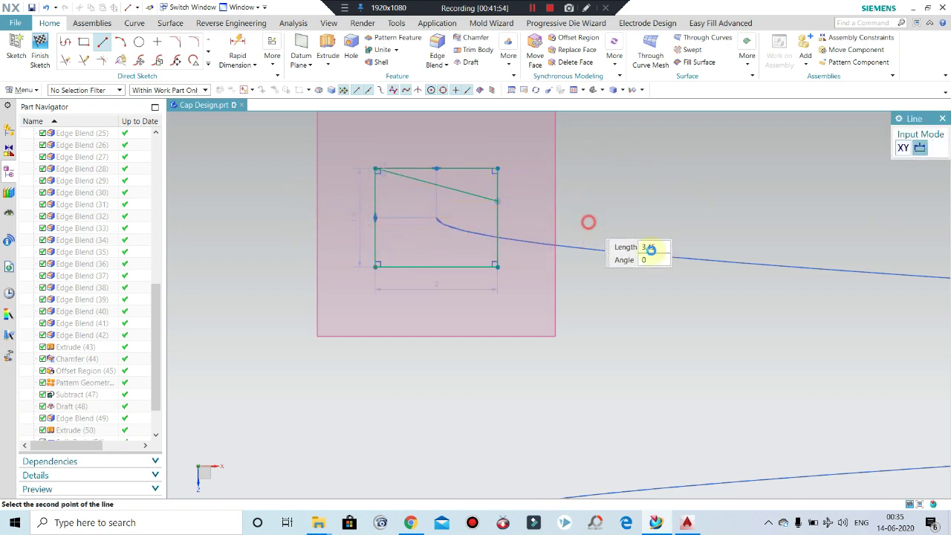
pyautogui.press('Escape')
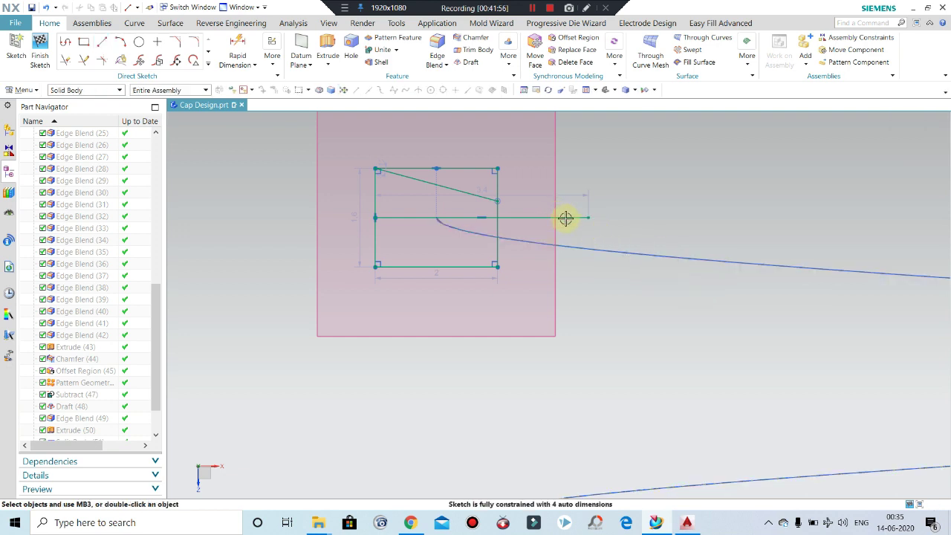
# Step: Allow selecting any object and convert the horizontal line to a reference centreline
pyautogui.rightClick(566, 218)
pyautogui.click(57, 88)
pyautogui.click(72, 90)
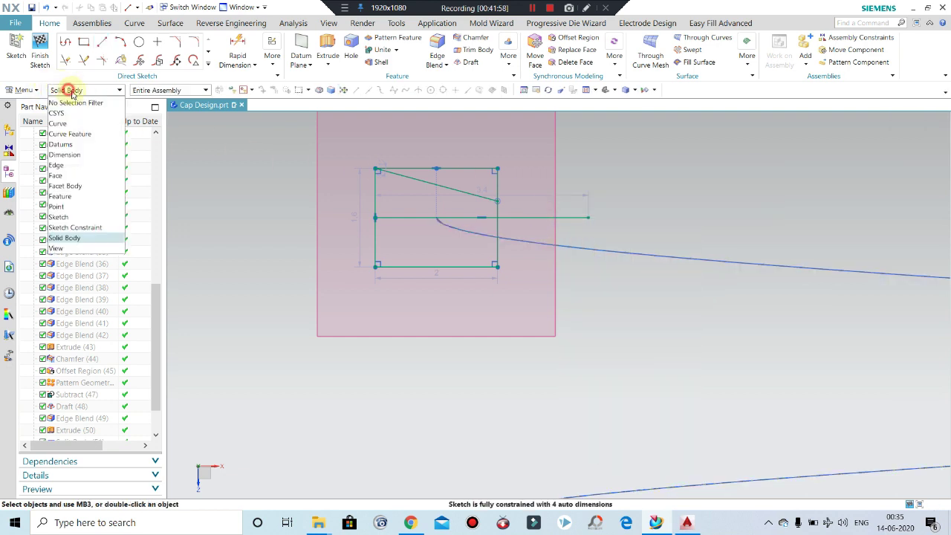
pyautogui.click(75, 103)
pyautogui.rightClick(571, 218)
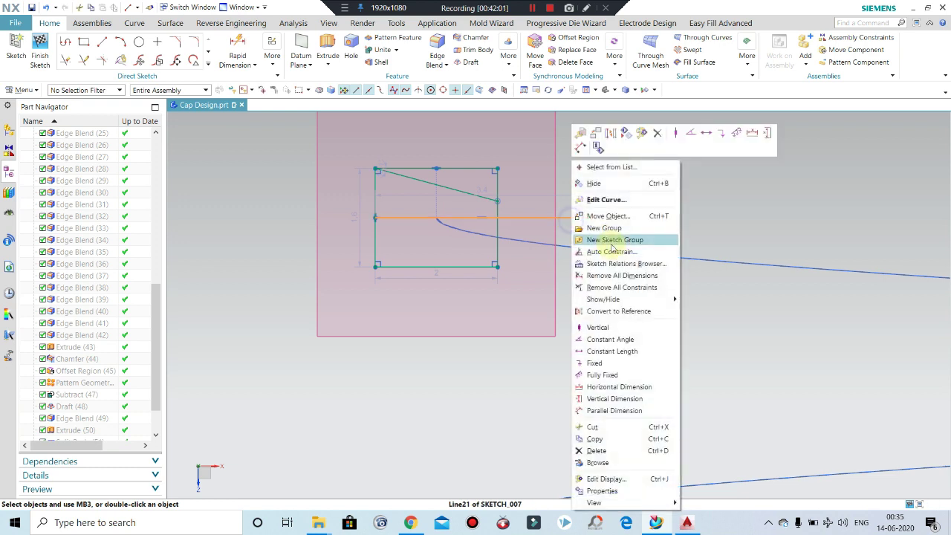
pyautogui.click(611, 136)
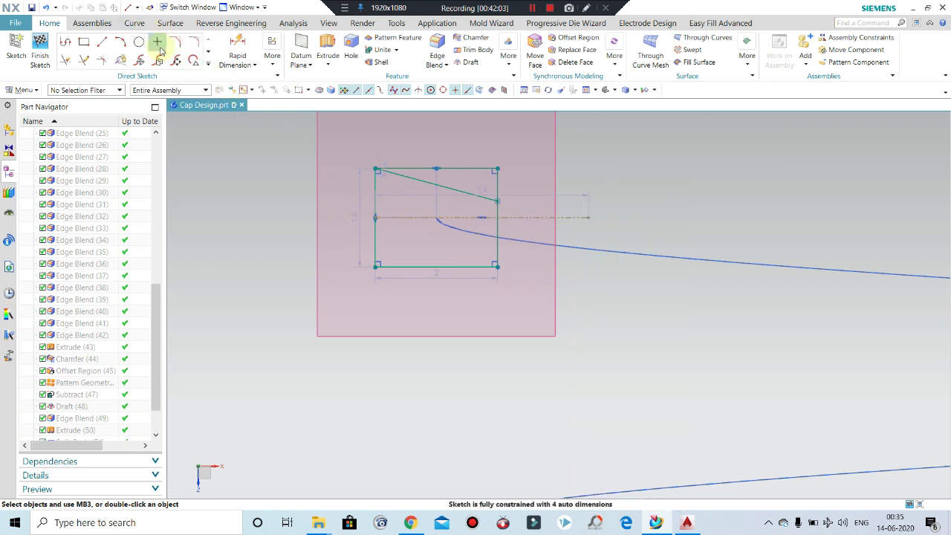
# Step: Mirror the sloping line about the horizontal reference centreline
pyautogui.click(208, 65)
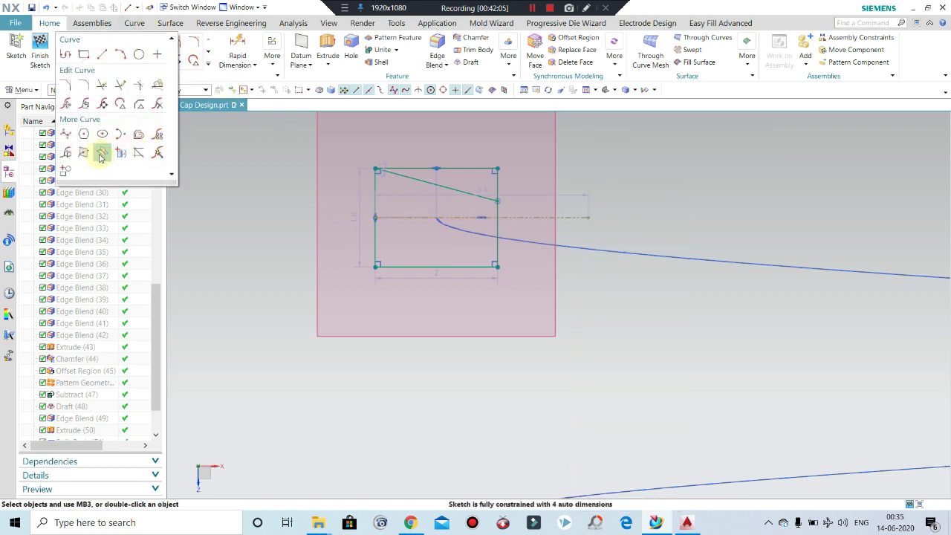
pyautogui.click(70, 154)
pyautogui.click(425, 180)
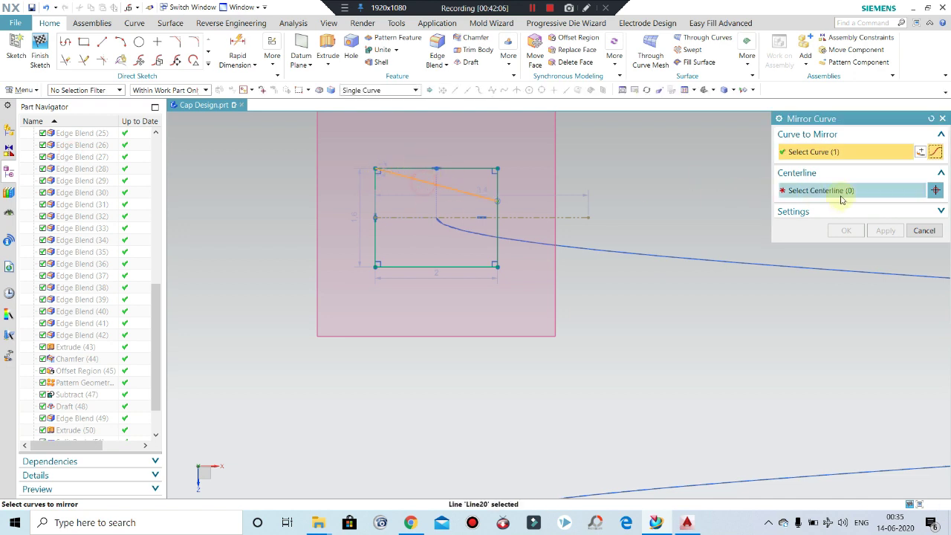
pyautogui.click(845, 197)
pyautogui.click(815, 191)
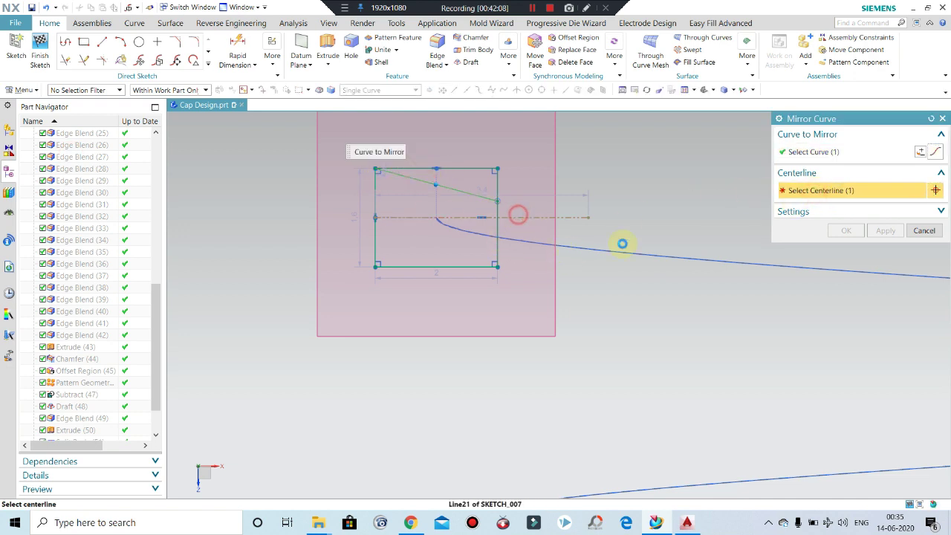
pyautogui.click(832, 231)
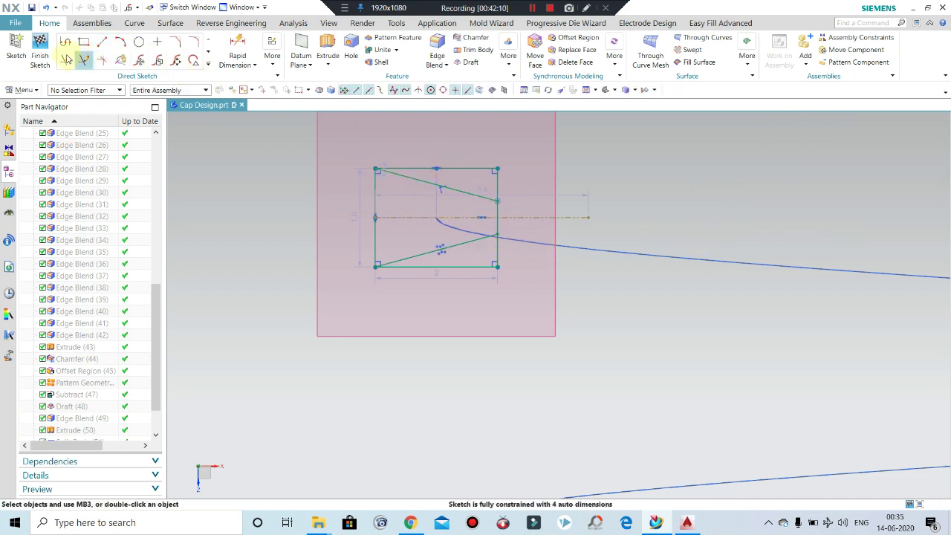
# Step: Quick Trim away the rectangle's top, bottom and right-edge segments
pyautogui.click(66, 60)
pyautogui.click(478, 169)
pyautogui.click(497, 191)
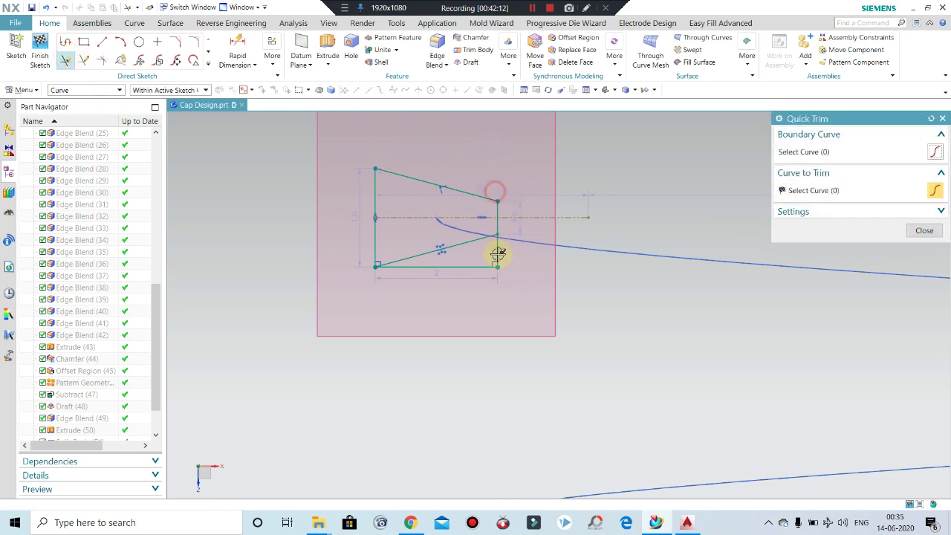
pyautogui.click(497, 254)
pyautogui.click(468, 265)
pyautogui.scroll(-1, 491, 251)
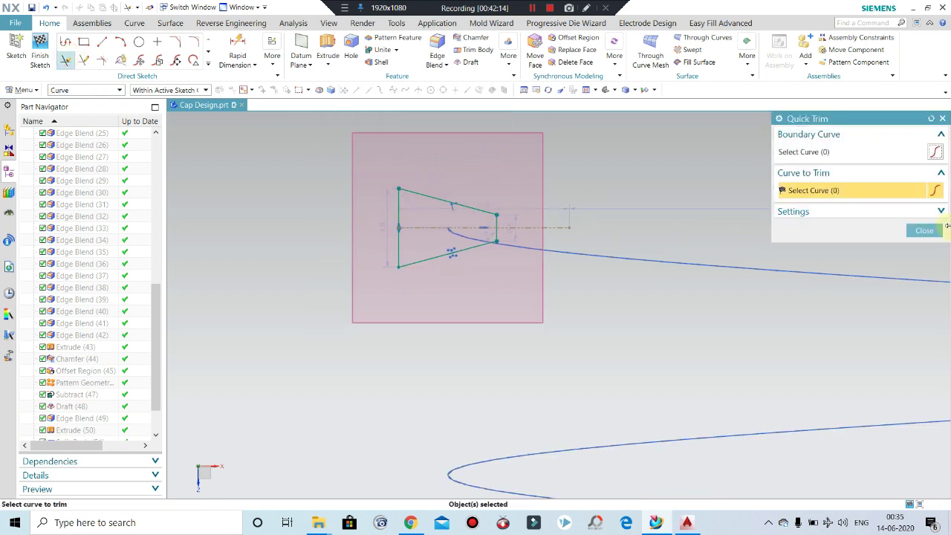
pyautogui.click(932, 229)
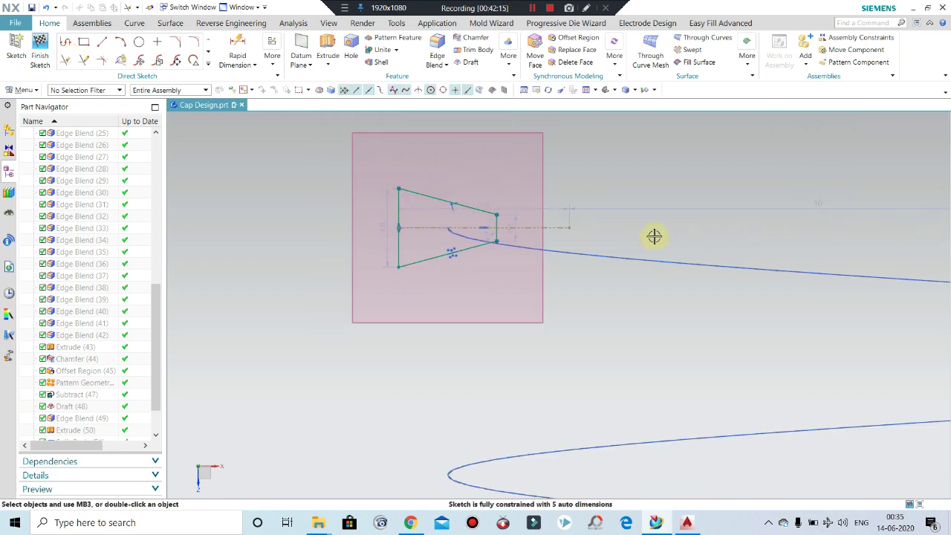
pyautogui.click(396, 229)
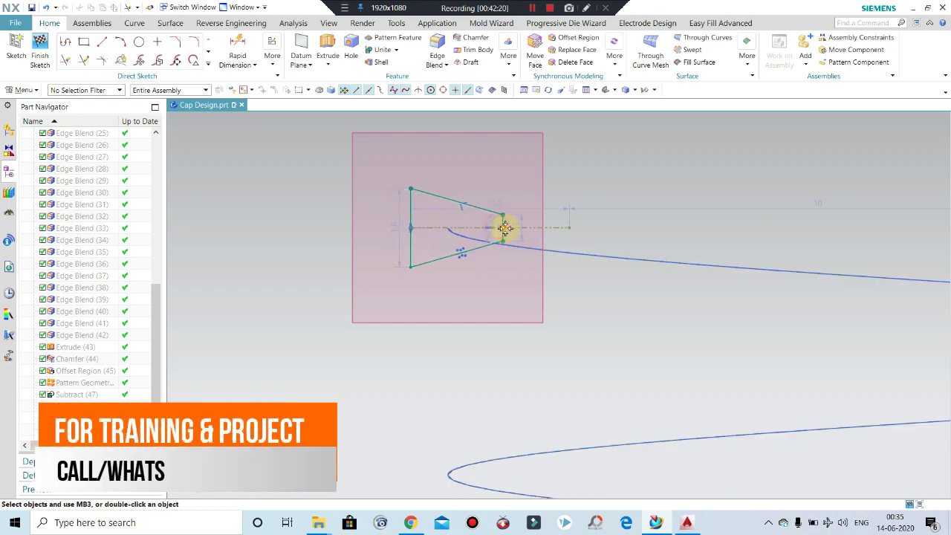
# Step: Nudge the trapezoid's left edge slightly right and finish the sketch
pyautogui.moveTo(518, 230); pyautogui.dragTo(530, 267, button='middle')
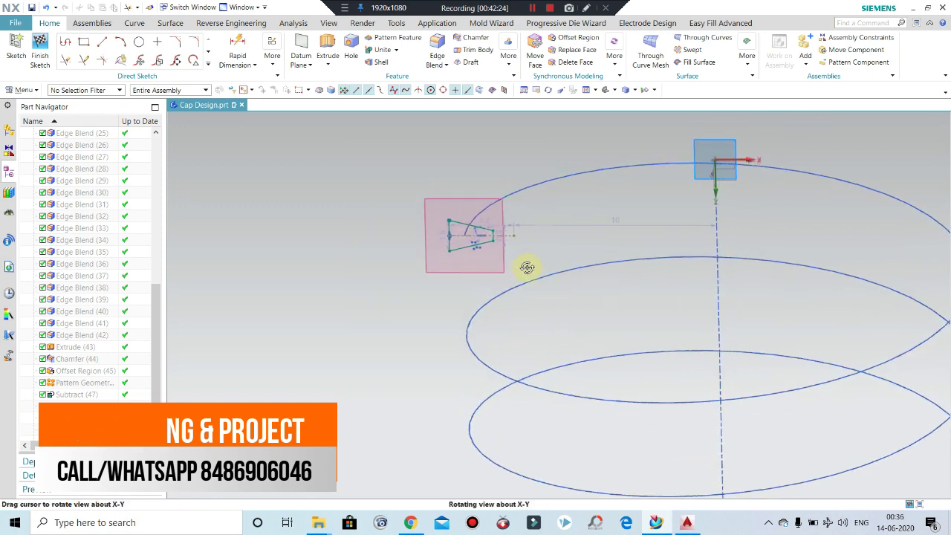
pyautogui.moveTo(533, 270)
pyautogui.mouseDown(button='middle')
pyautogui.moveTo(496, 172)
pyautogui.moveTo(500, 240)
pyautogui.mouseUp(button='middle')
pyautogui.scroll(3, 500, 240)
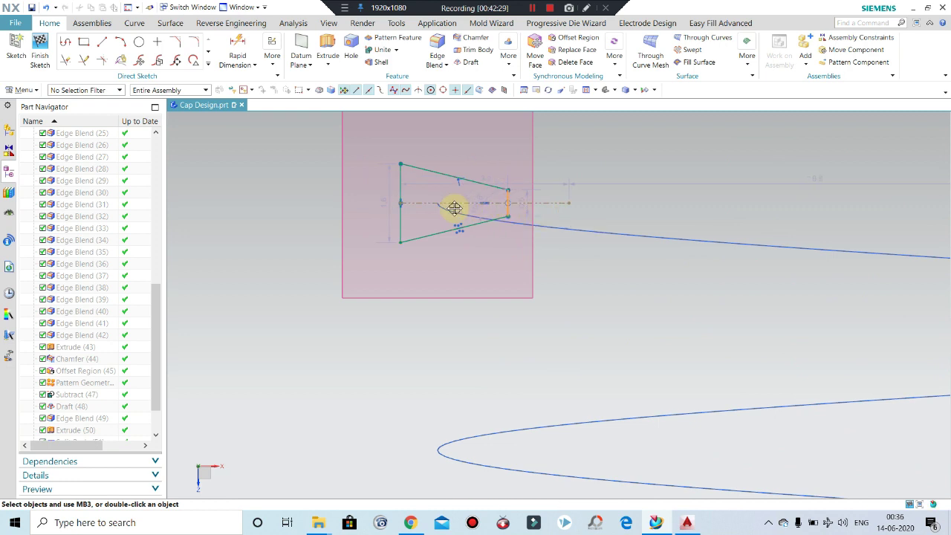
pyautogui.moveTo(404, 202); pyautogui.dragTo(410, 202)
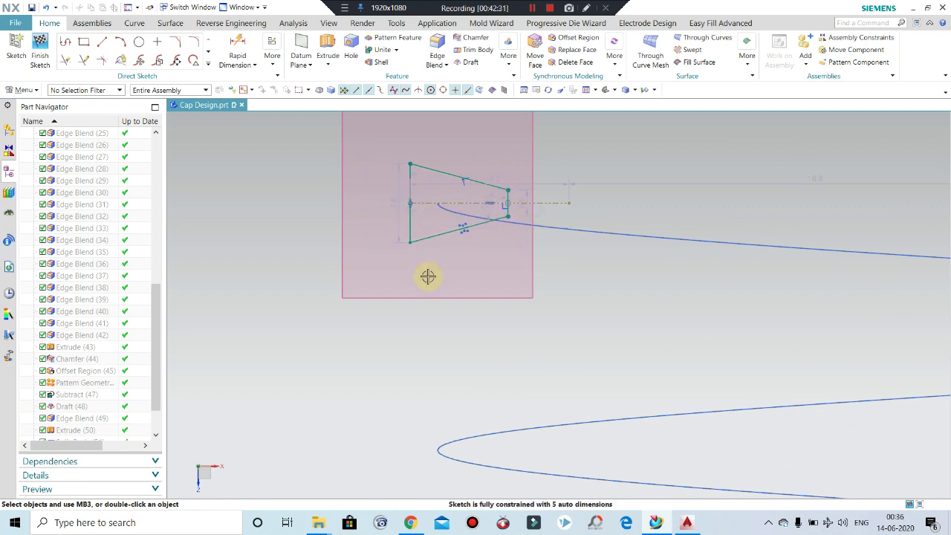
pyautogui.click(41, 43)
pyautogui.moveTo(668, 261); pyautogui.dragTo(645, 300, button='middle')
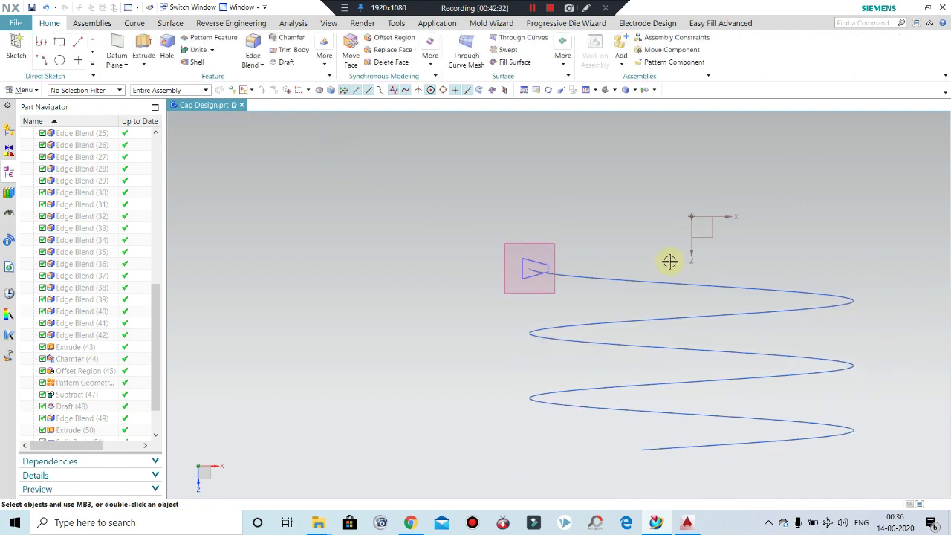
pyautogui.scroll(-1, 645, 300)
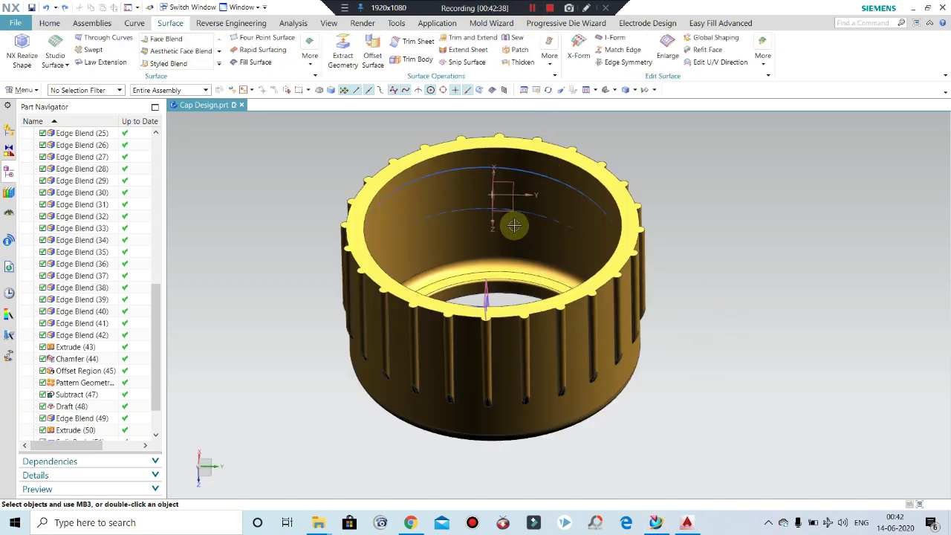
pyautogui.moveTo(514, 226); pyautogui.dragTo(412, 266, button='middle')
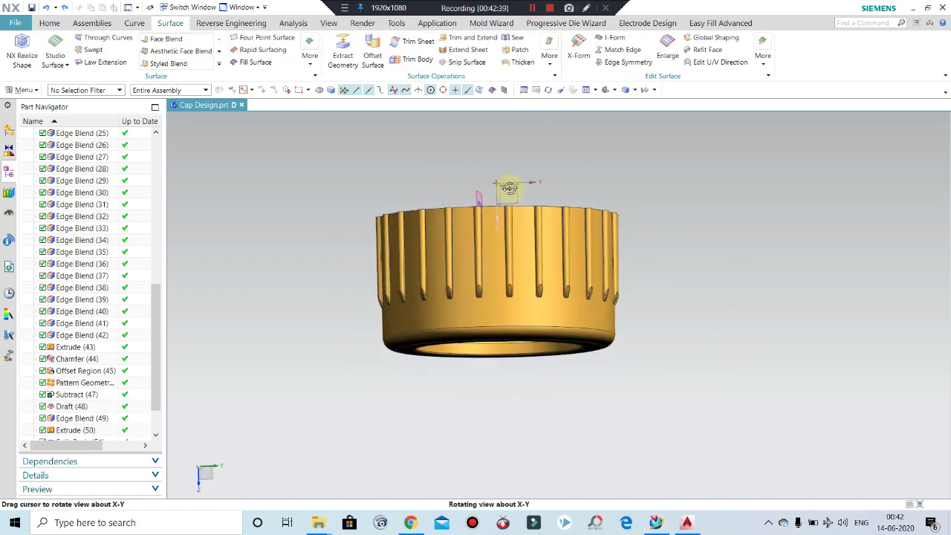
pyautogui.scroll(3, 408, 268)
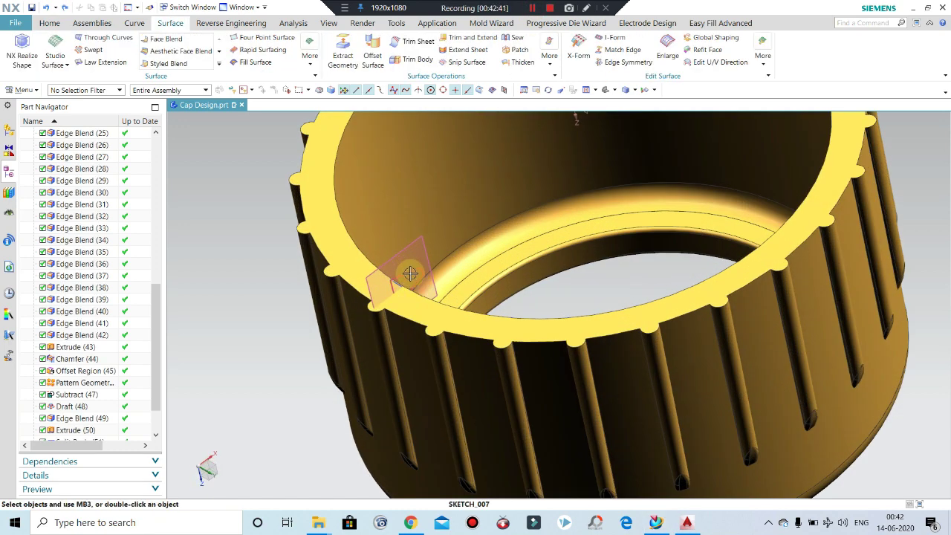
pyautogui.doubleClick(410, 274)
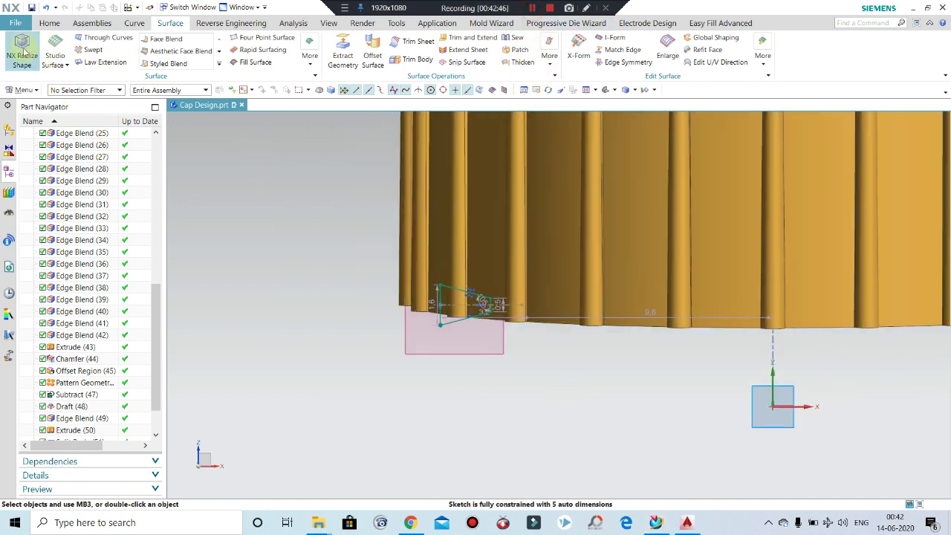
pyautogui.click(49, 23)
pyautogui.click(34, 47)
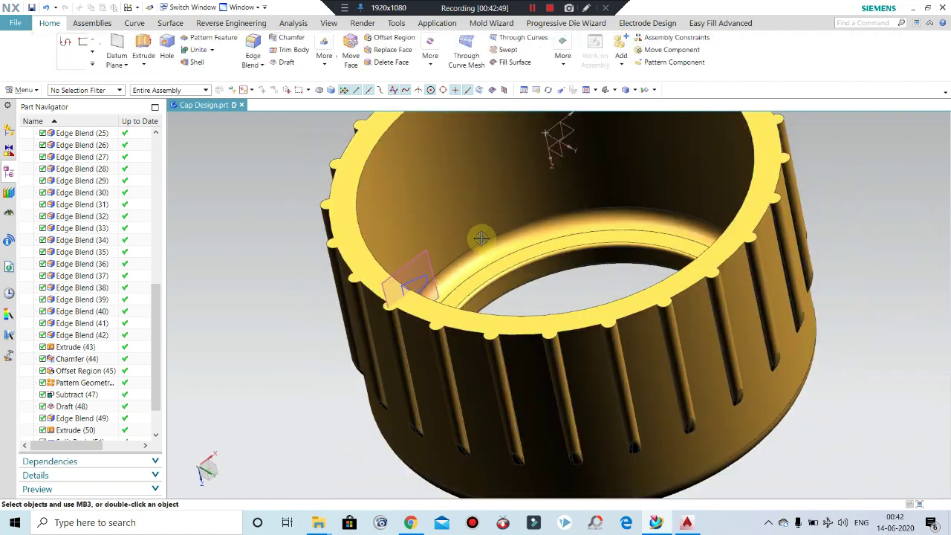
pyautogui.moveTo(510, 179)
pyautogui.mouseDown(button='middle')
pyautogui.moveTo(666, 237)
pyautogui.moveTo(676, 382)
pyautogui.moveTo(665, 285)
pyautogui.moveTo(640, 292)
pyautogui.moveTo(444, 208)
pyautogui.moveTo(466, 179)
pyautogui.moveTo(441, 193)
pyautogui.mouseUp(button='middle')
pyautogui.scroll(2, 434, 202)
pyautogui.scroll(-2, 434, 202)
pyautogui.moveTo(420, 244); pyautogui.dragTo(416, 238, button='middle')
pyautogui.click(179, 26)
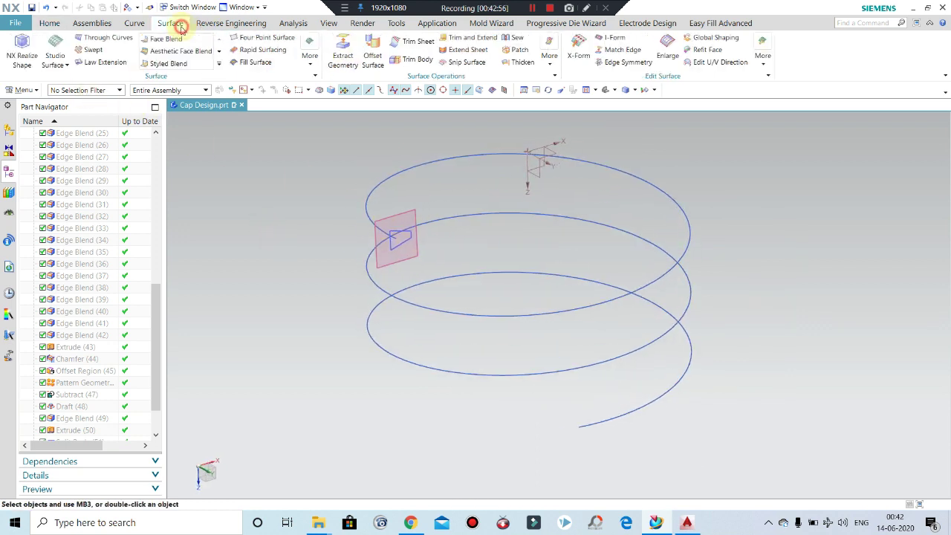
# Step: Start a Swept with the trapezoid sketch as section and the helix as guide, Fixed orientation
pyautogui.click(9, 89)
pyautogui.moveTo(28, 139)
pyautogui.click(130, 335)
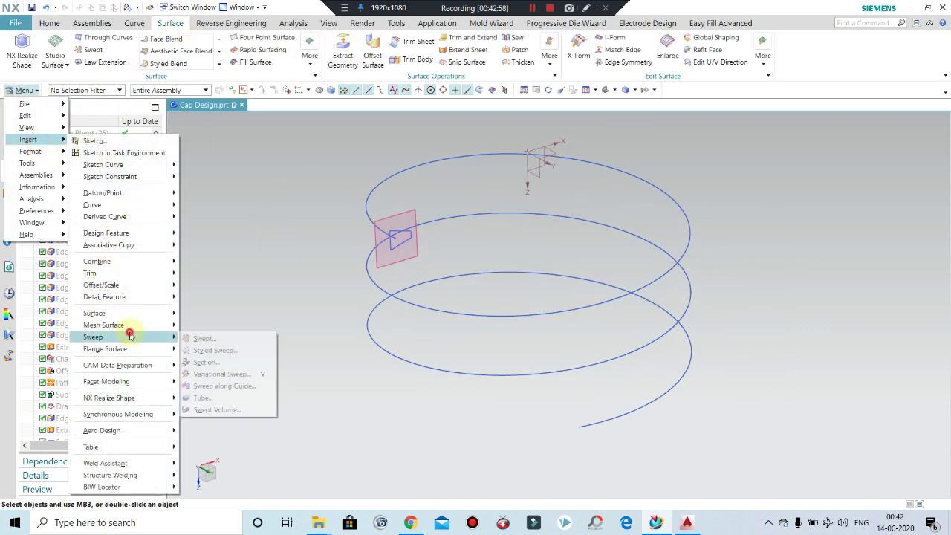
pyautogui.click(200, 338)
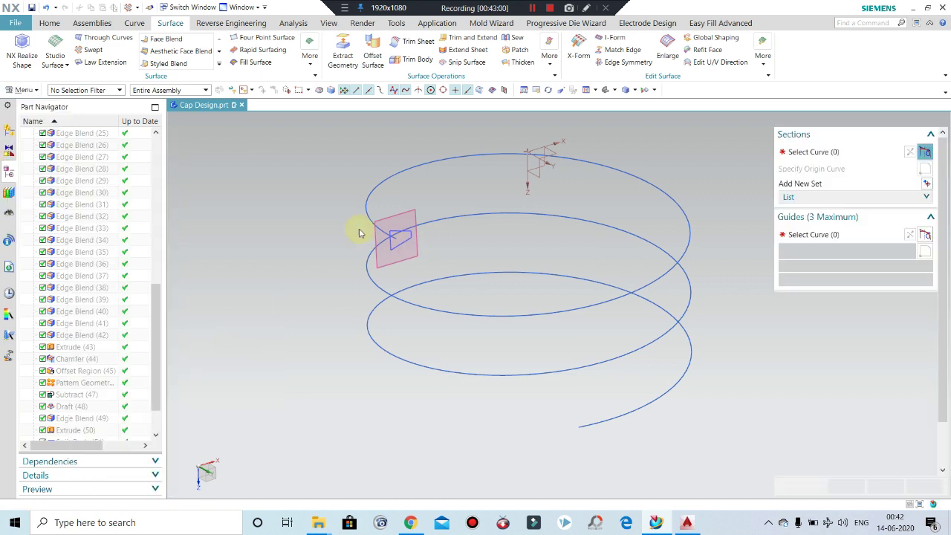
pyautogui.scroll(2, 392, 238)
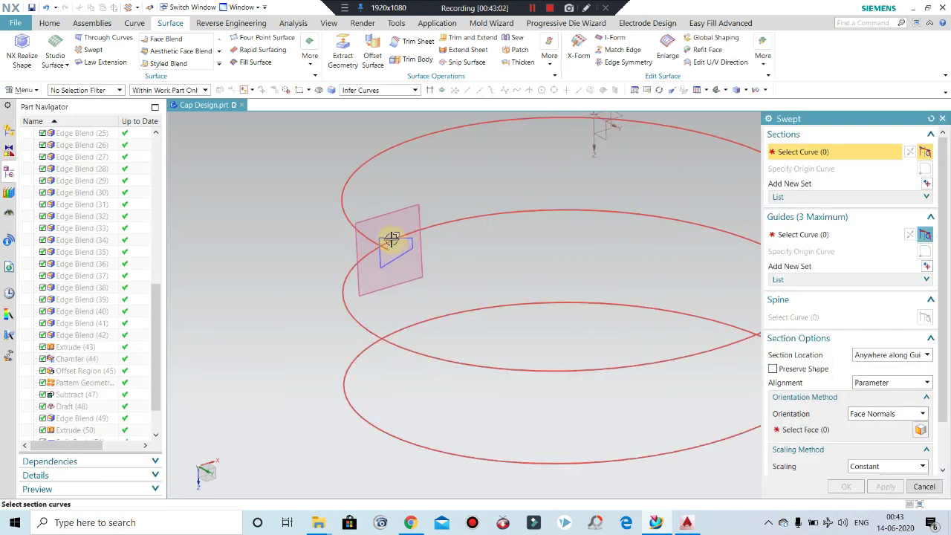
pyautogui.click(392, 238)
pyautogui.middleClick(422, 184)
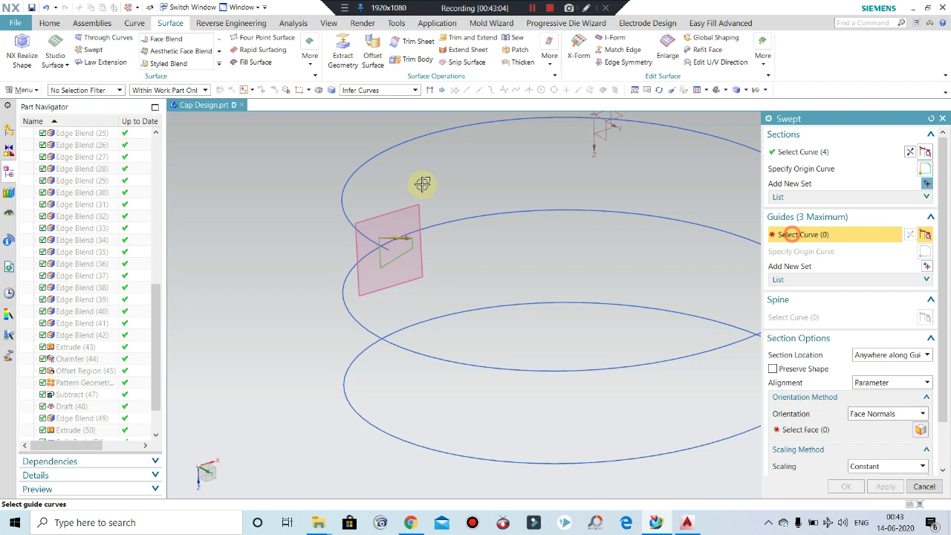
pyautogui.click(351, 170)
pyautogui.scroll(-2, 335, 272)
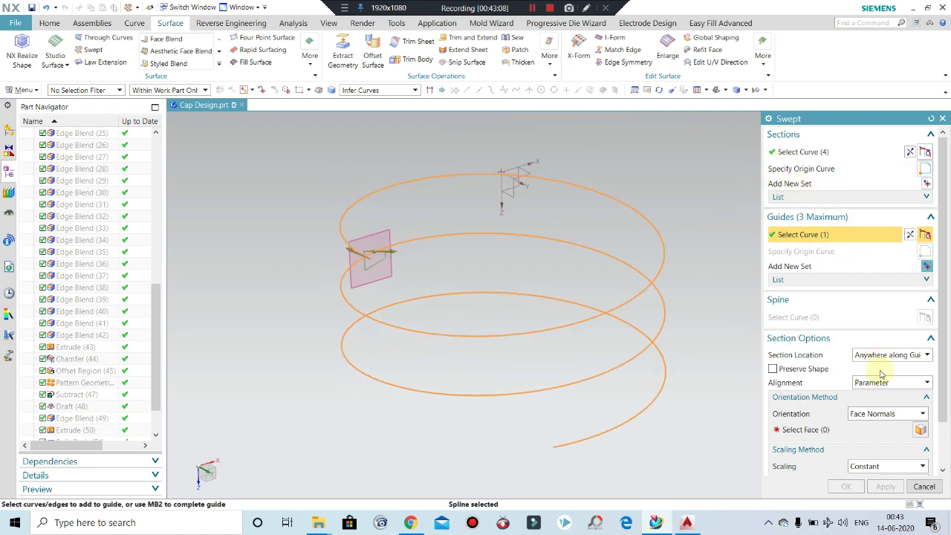
pyautogui.click(874, 414)
pyautogui.click(868, 423)
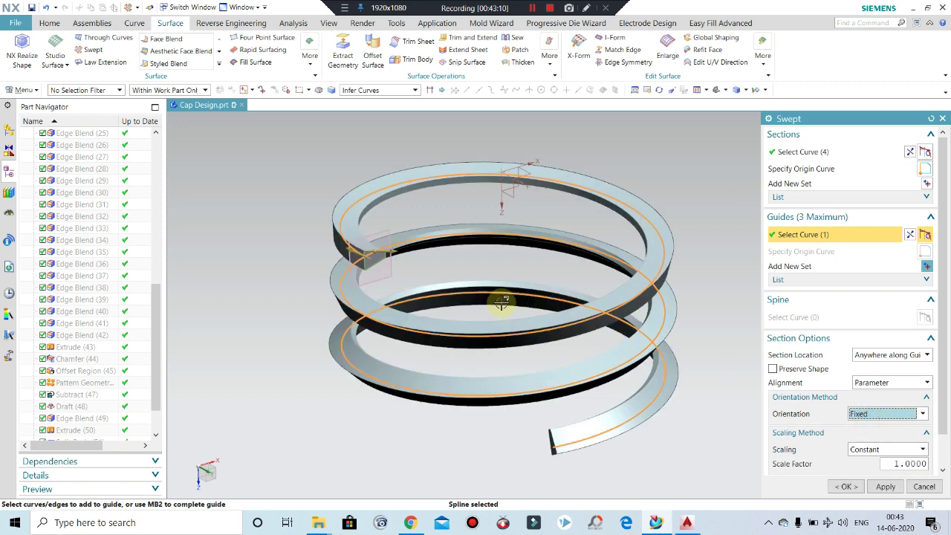
# Step: Show the hidden cap body again
pyautogui.moveTo(583, 237)
pyautogui.mouseDown(button='middle')
pyautogui.moveTo(642, 198)
pyautogui.moveTo(573, 272)
pyautogui.moveTo(649, 345)
pyautogui.moveTo(617, 261)
pyautogui.mouseUp(button='middle')
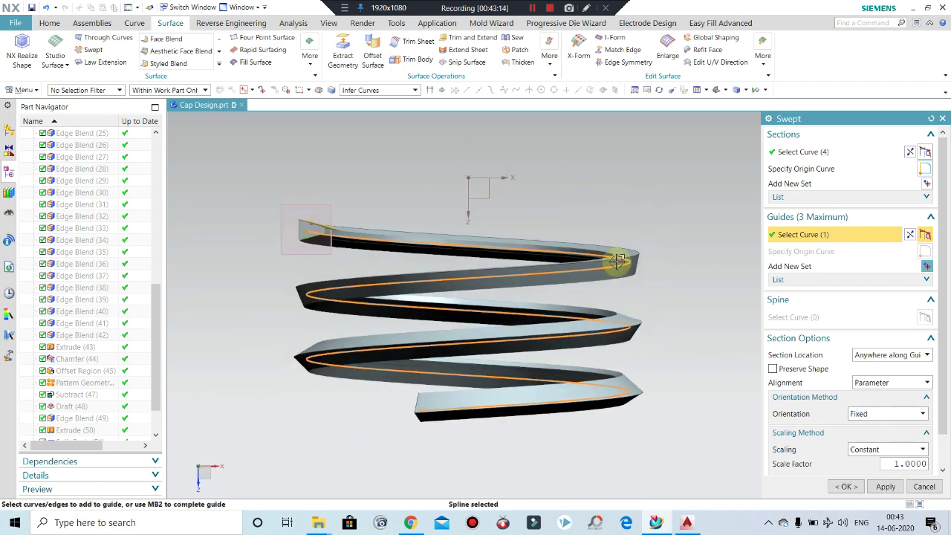
pyautogui.hotkey('ctrl', 'shift', 'k')
pyautogui.click(611, 279)
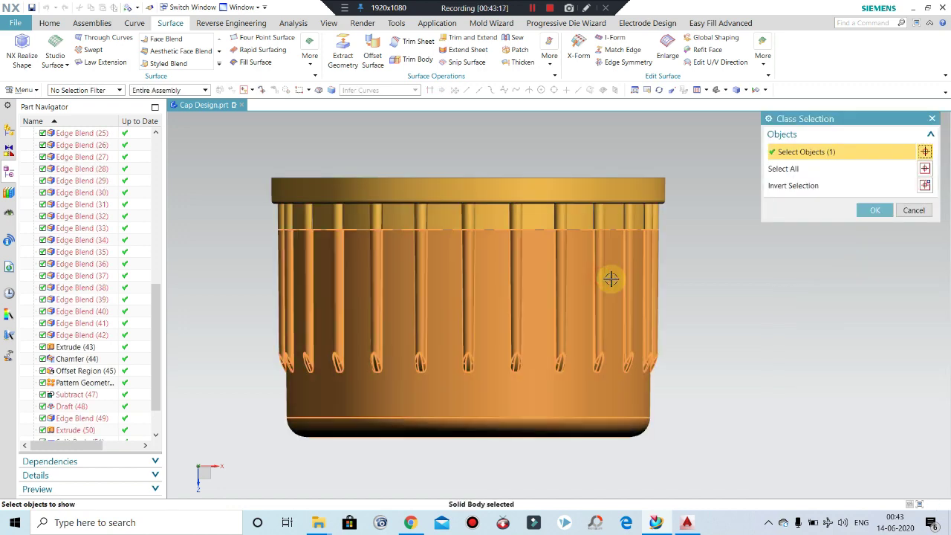
pyautogui.click(862, 217)
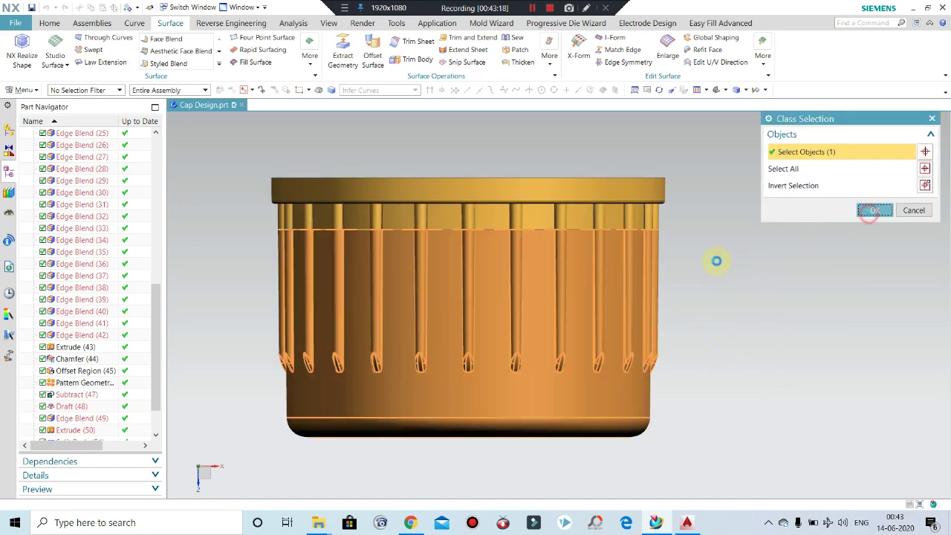
pyautogui.moveTo(701, 278)
pyautogui.mouseDown(button='middle')
pyautogui.moveTo(729, 314)
pyautogui.moveTo(684, 240)
pyautogui.moveTo(601, 197)
pyautogui.mouseUp(button='middle')
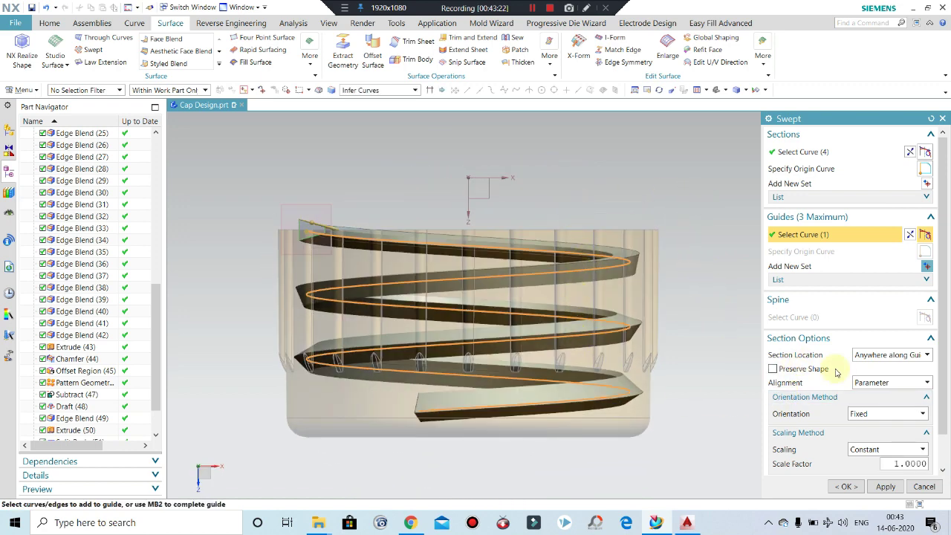
# Step: Try Vector (X axis), Towards Point and a 20° Angular Law orientation for the sweep
pyautogui.click(864, 414)
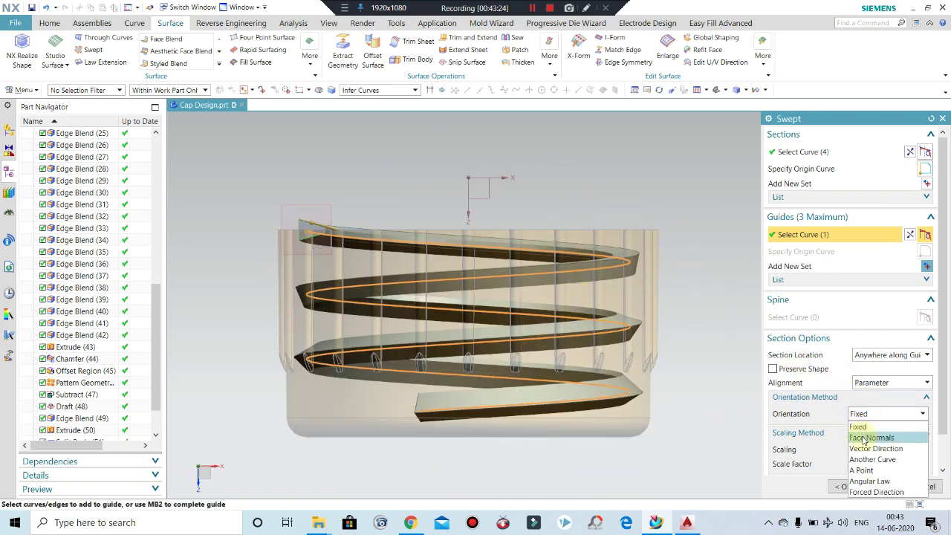
pyautogui.click(865, 449)
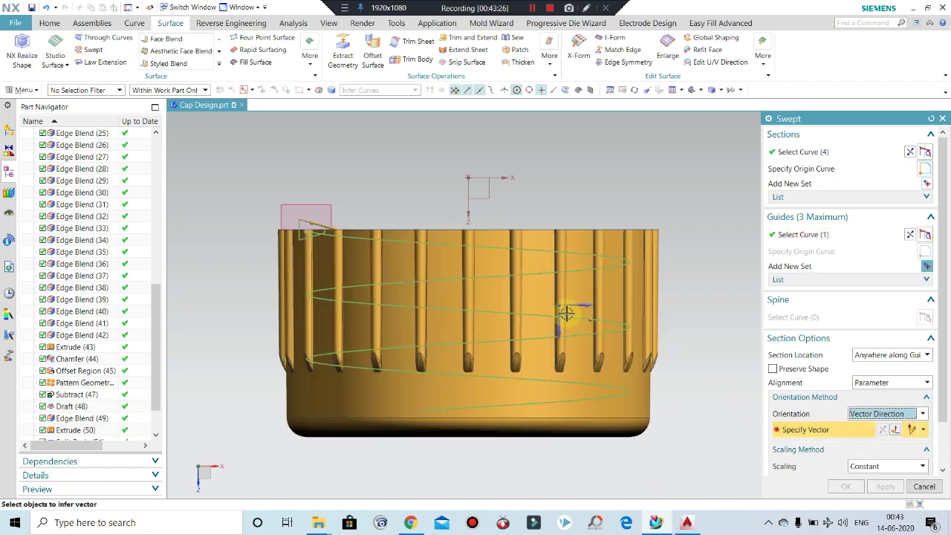
pyautogui.click(504, 182)
pyautogui.moveTo(512, 196)
pyautogui.mouseDown(button='middle')
pyautogui.moveTo(536, 259)
pyautogui.moveTo(574, 266)
pyautogui.mouseUp(button='middle')
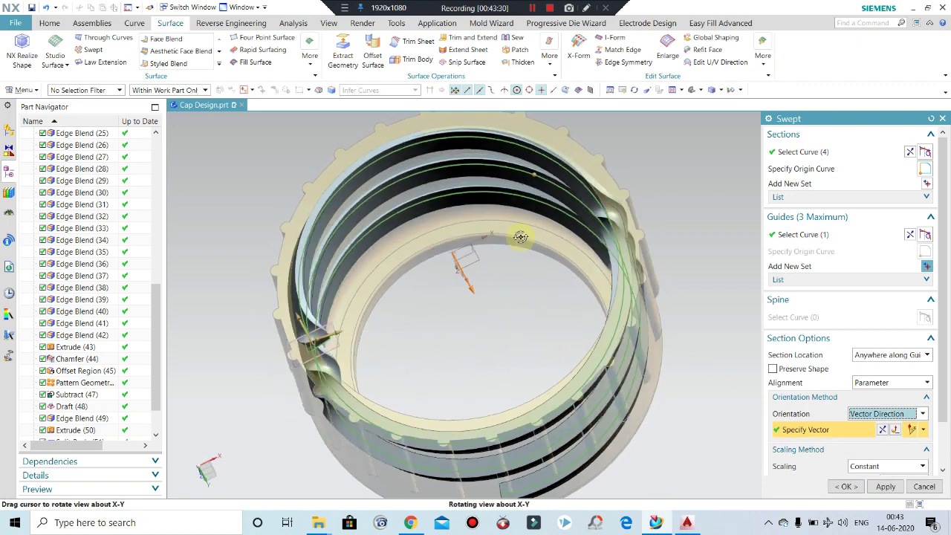
pyautogui.click(873, 414)
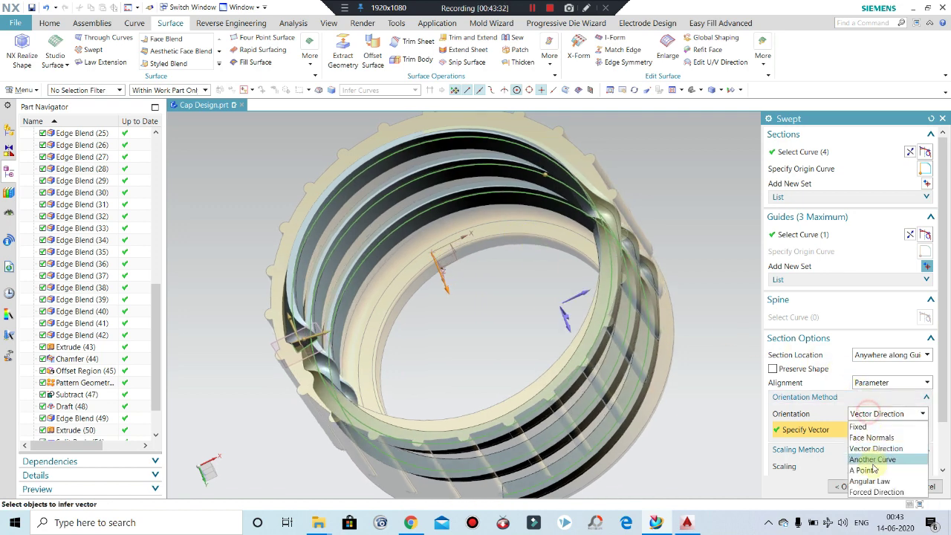
pyautogui.click(862, 470)
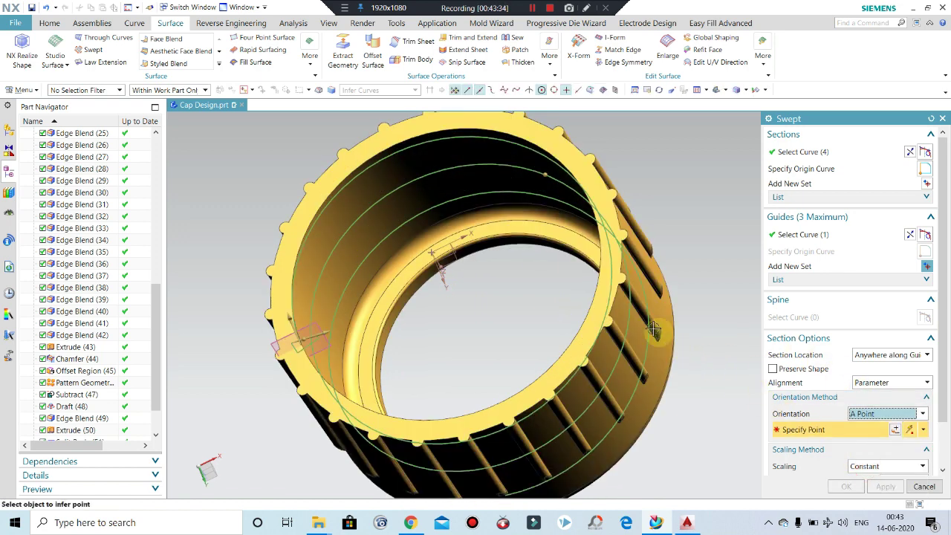
pyautogui.click(864, 416)
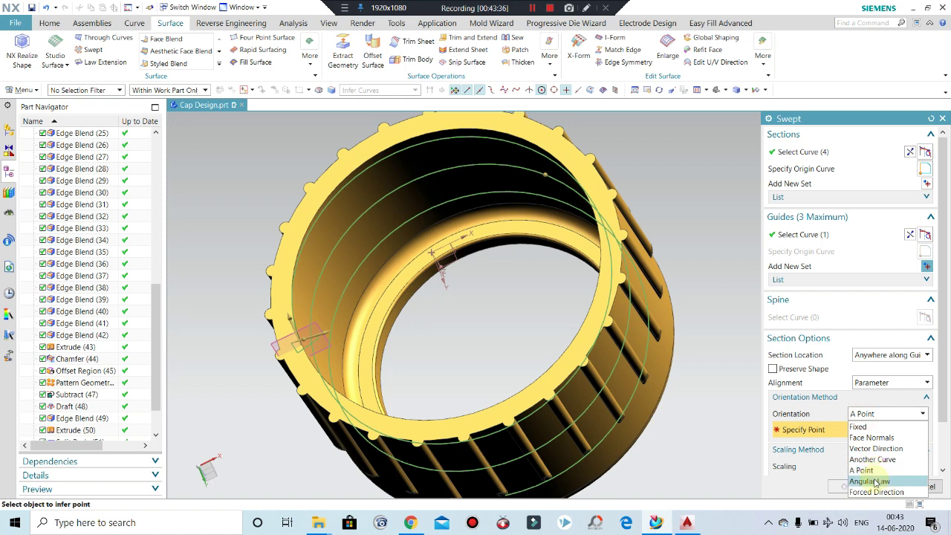
pyautogui.click(867, 480)
pyautogui.moveTo(560, 363); pyautogui.dragTo(585, 277, button='middle')
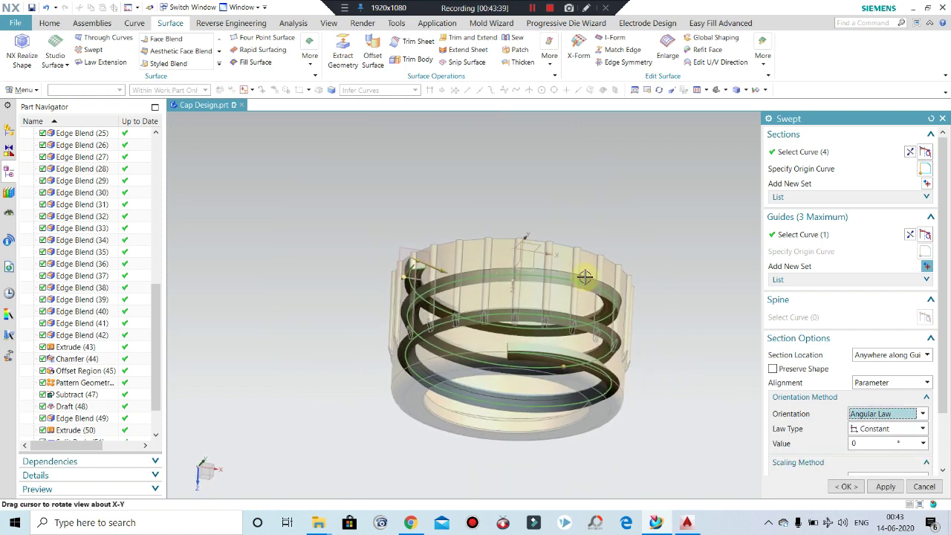
pyautogui.hotkey('ctrl', 'alt', 'f')
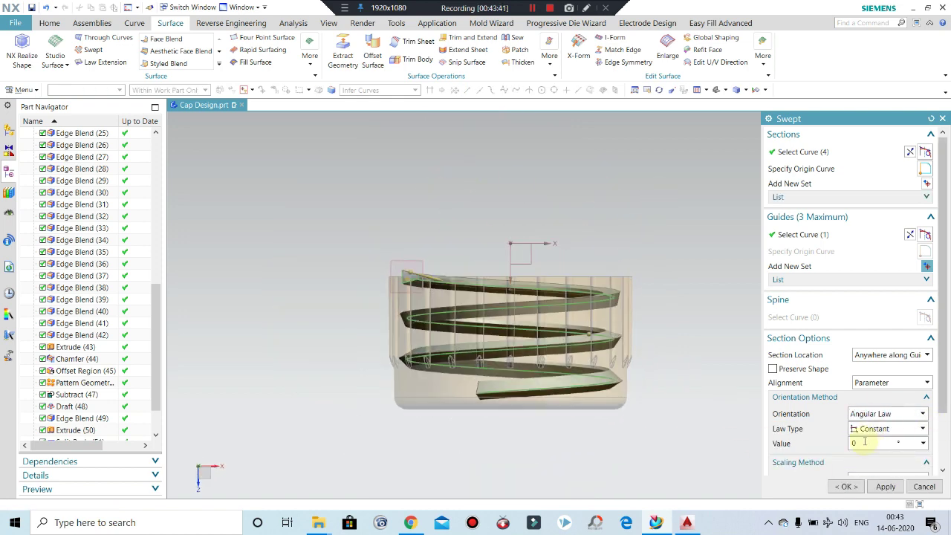
pyautogui.click(889, 443)
pyautogui.write('20')
pyautogui.press('Return')
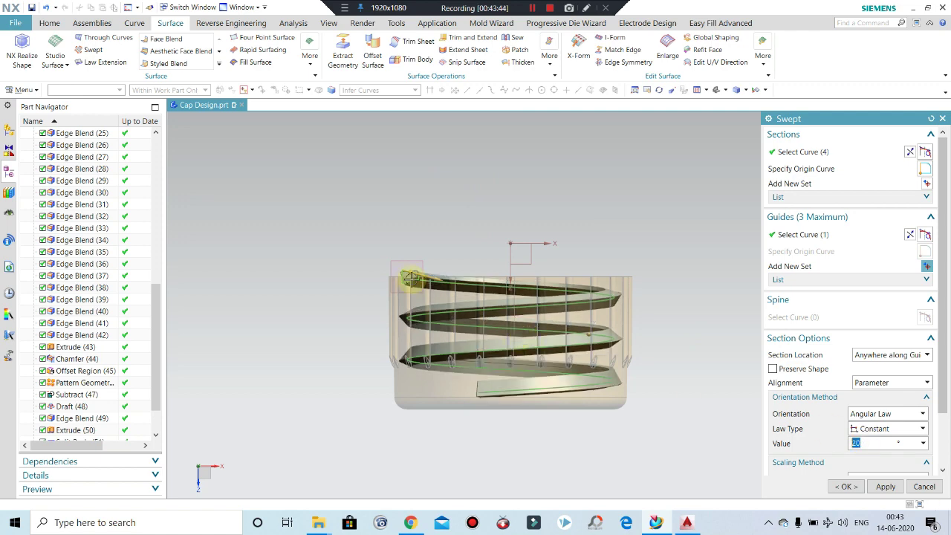
pyautogui.scroll(5, 411, 279)
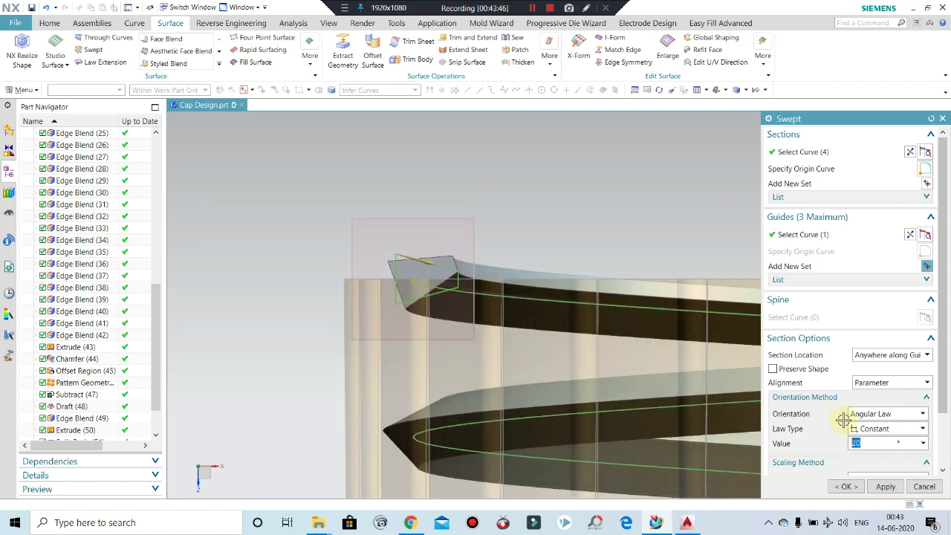
pyautogui.scroll(-3, 495, 282)
pyautogui.scroll(-2, 384, 355)
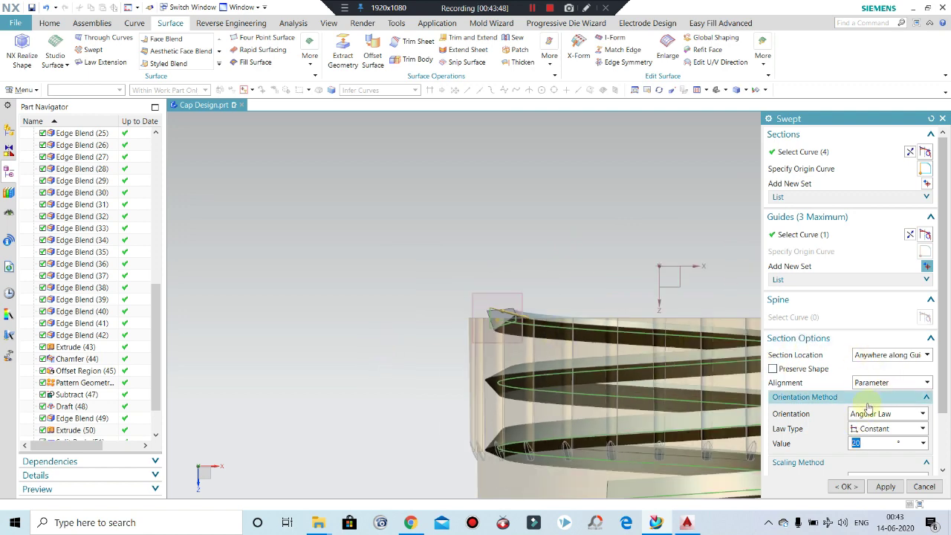
pyautogui.moveTo(494, 322); pyautogui.dragTo(474, 313, button='middle')
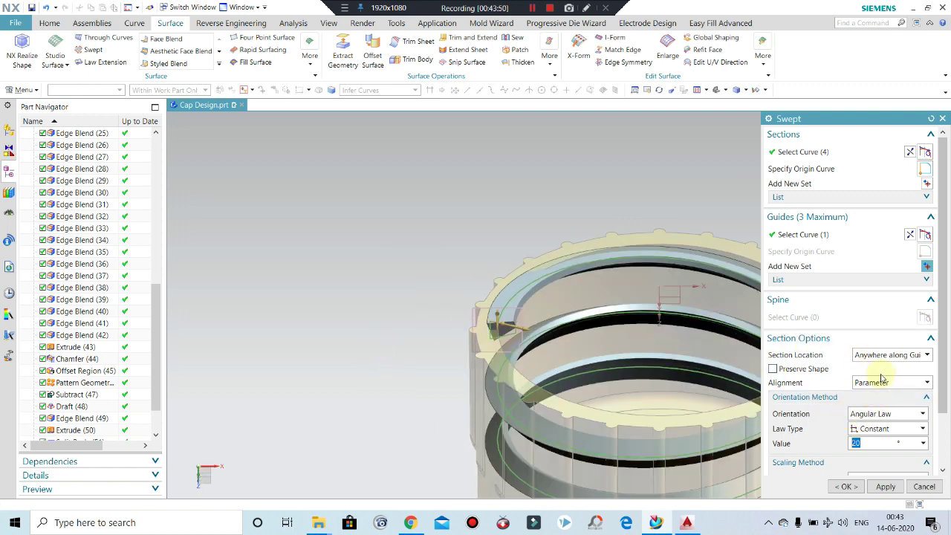
# Step: Orient the section by Face Normals on the cap's rim face and create the thread
pyautogui.click(863, 417)
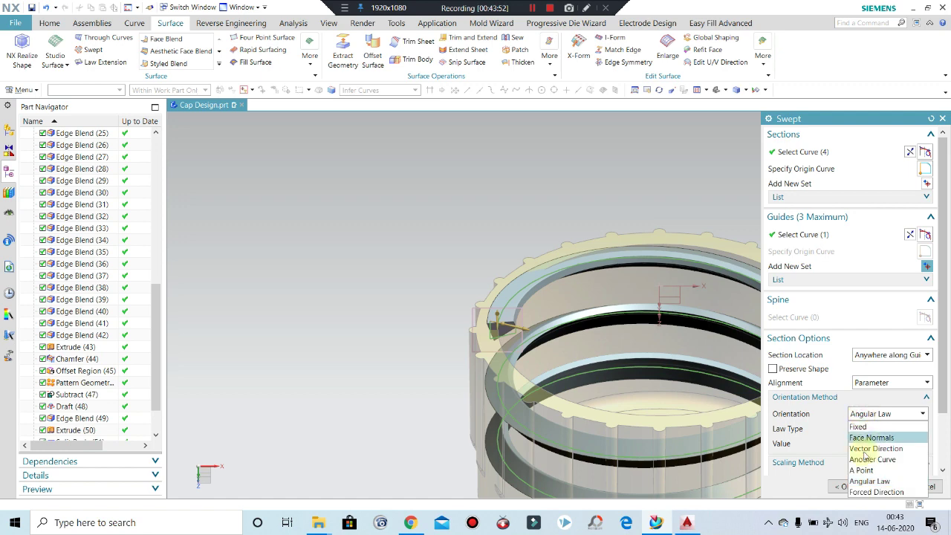
pyautogui.click(861, 431)
pyautogui.moveTo(482, 308); pyautogui.dragTo(908, 436, button='middle')
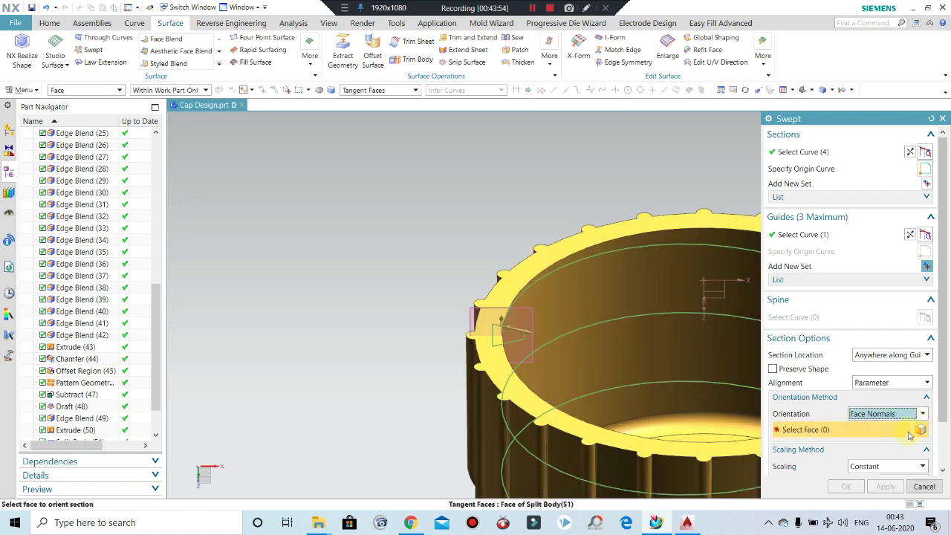
pyautogui.click(511, 300)
pyautogui.scroll(-3, 305, 220)
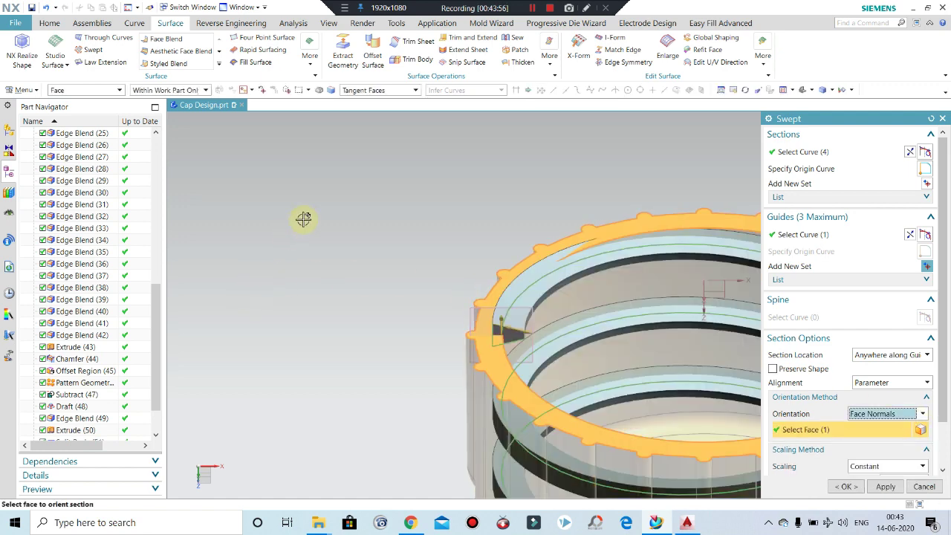
pyautogui.scroll(-2, 440, 279)
pyautogui.click(846, 486)
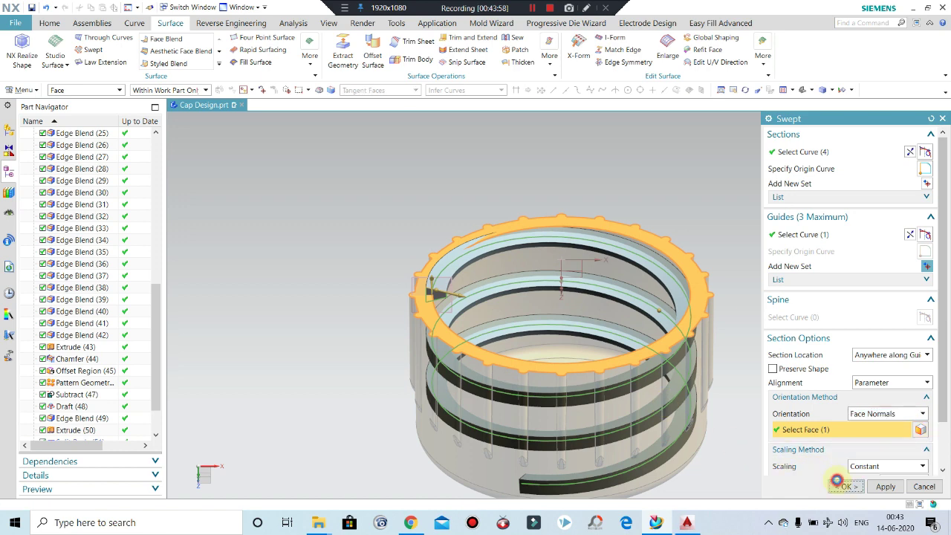
pyautogui.moveTo(587, 298)
pyautogui.mouseDown(button='middle')
pyautogui.moveTo(599, 385)
pyautogui.moveTo(599, 347)
pyautogui.mouseUp(button='middle')
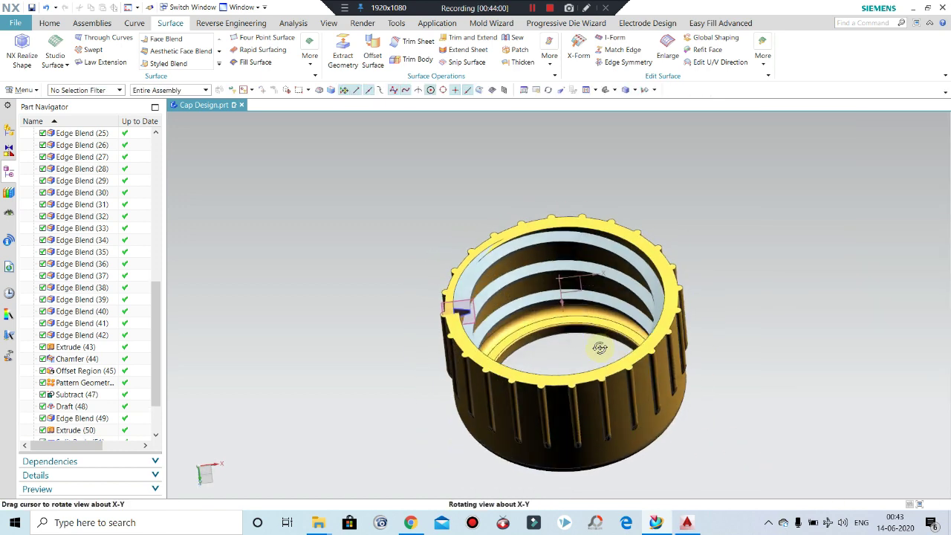
# Step: Unite the swept thread with the cap body
pyautogui.click(51, 23)
pyautogui.click(190, 51)
pyautogui.scroll(3, 577, 263)
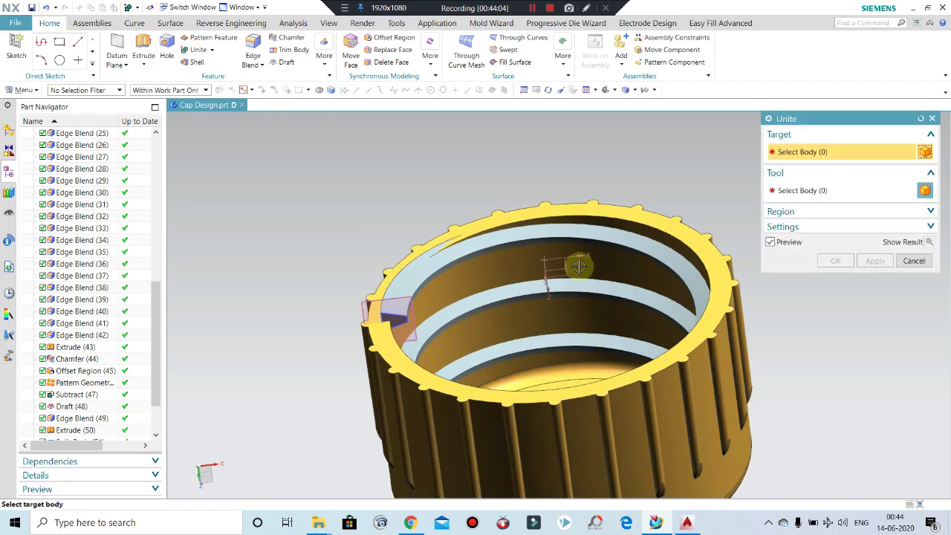
pyautogui.click(555, 231)
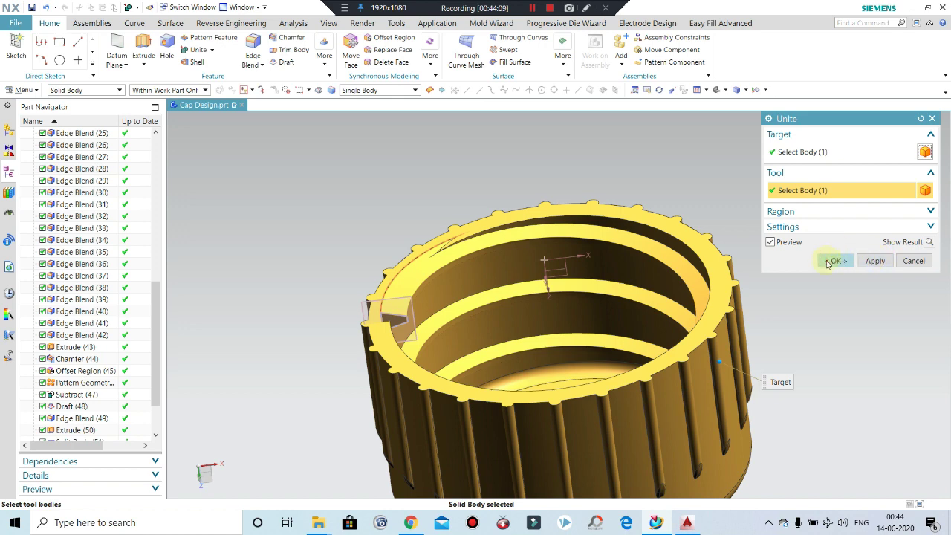
pyautogui.click(827, 264)
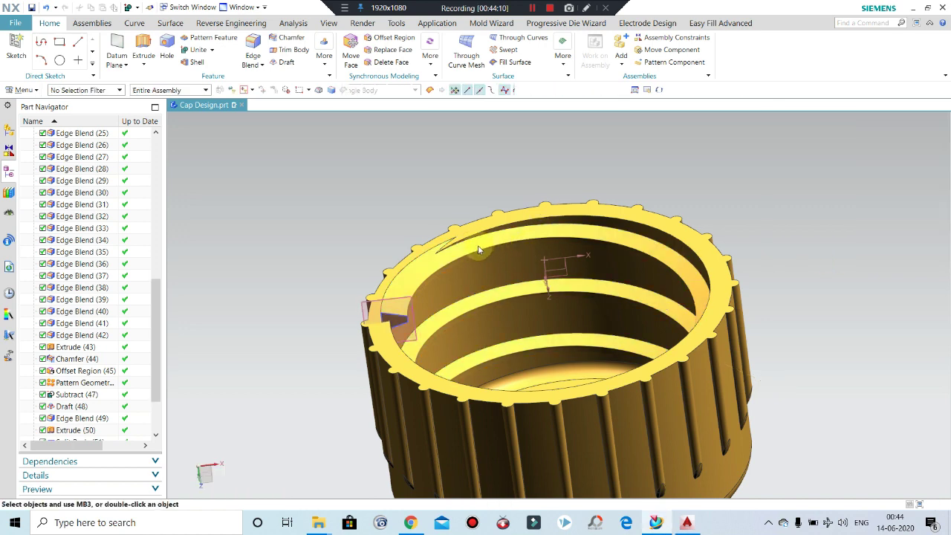
# Step: Orbit around the united cap to inspect the thread ridges and outer ribs
pyautogui.moveTo(526, 244)
pyautogui.mouseDown(button='middle')
pyautogui.moveTo(496, 277)
pyautogui.moveTo(520, 234)
pyautogui.moveTo(520, 267)
pyautogui.moveTo(538, 272)
pyautogui.moveTo(495, 211)
pyautogui.mouseUp(button='middle')
pyautogui.scroll(3, 523, 229)
pyautogui.scroll(2, 523, 228)
pyautogui.scroll(-3, 506, 262)
pyautogui.moveTo(506, 262)
pyautogui.mouseDown(button='middle')
pyautogui.moveTo(480, 248)
pyautogui.moveTo(452, 299)
pyautogui.mouseUp(button='middle')
pyautogui.scroll(3, 470, 362)
pyautogui.moveTo(471, 363)
pyautogui.mouseDown(button='middle')
pyautogui.moveTo(425, 315)
pyautogui.moveTo(436, 350)
pyautogui.moveTo(433, 278)
pyautogui.moveTo(496, 280)
pyautogui.moveTo(506, 308)
pyautogui.moveTo(606, 315)
pyautogui.mouseUp(button='middle')
pyautogui.scroll(3, 508, 363)
pyautogui.moveTo(508, 363)
pyautogui.mouseDown(button='middle')
pyautogui.moveTo(483, 382)
pyautogui.moveTo(478, 350)
pyautogui.moveTo(454, 323)
pyautogui.moveTo(481, 338)
pyautogui.moveTo(491, 372)
pyautogui.mouseUp(button='middle')
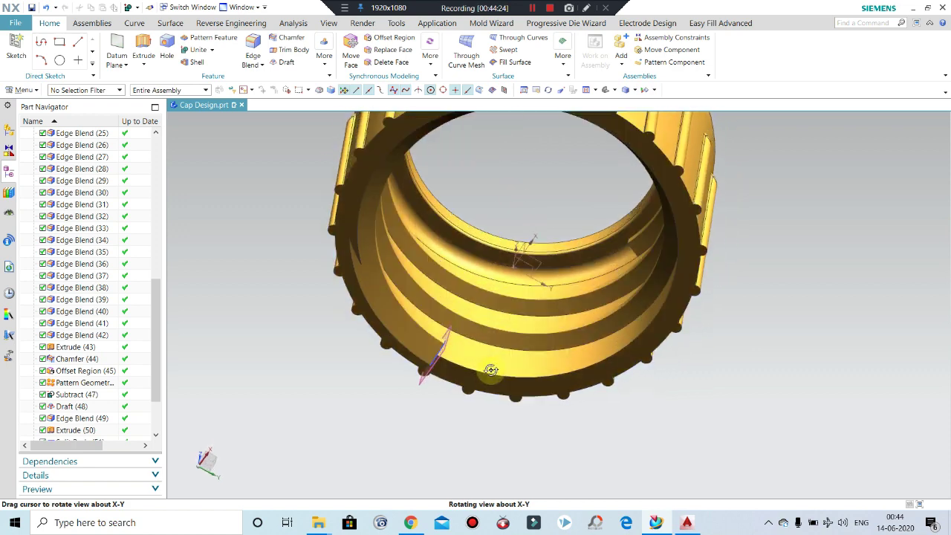
pyautogui.scroll(3, 501, 319)
pyautogui.moveTo(501, 319); pyautogui.dragTo(269, 240, button='middle')
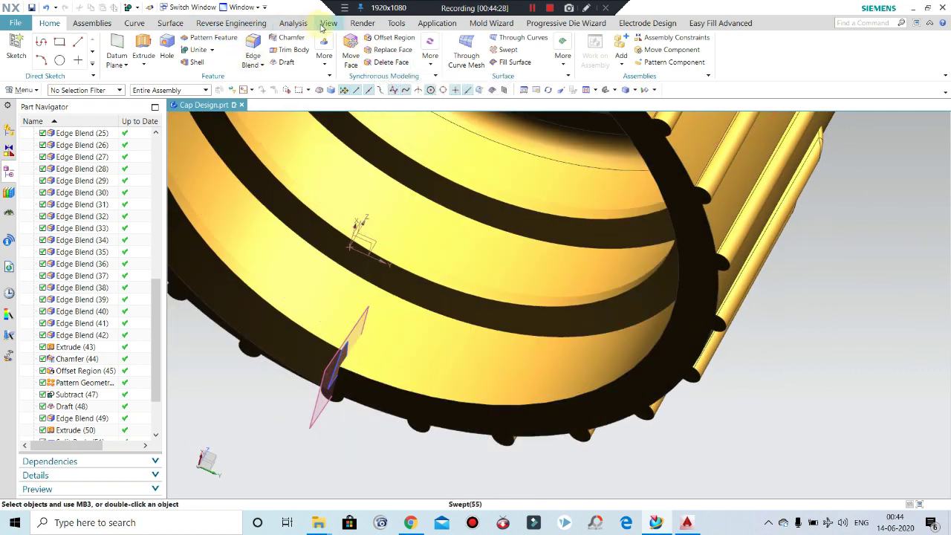
pyautogui.click(294, 24)
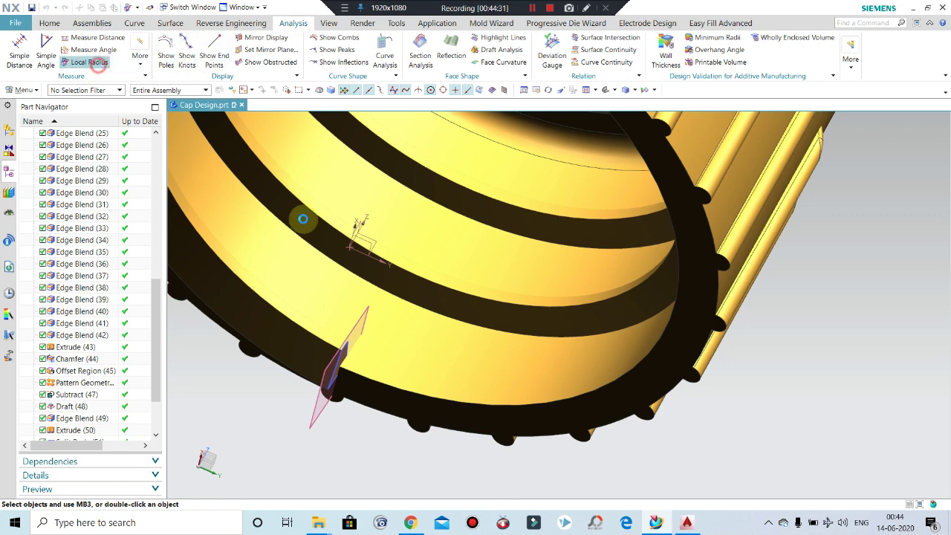
pyautogui.scroll(3, 392, 255)
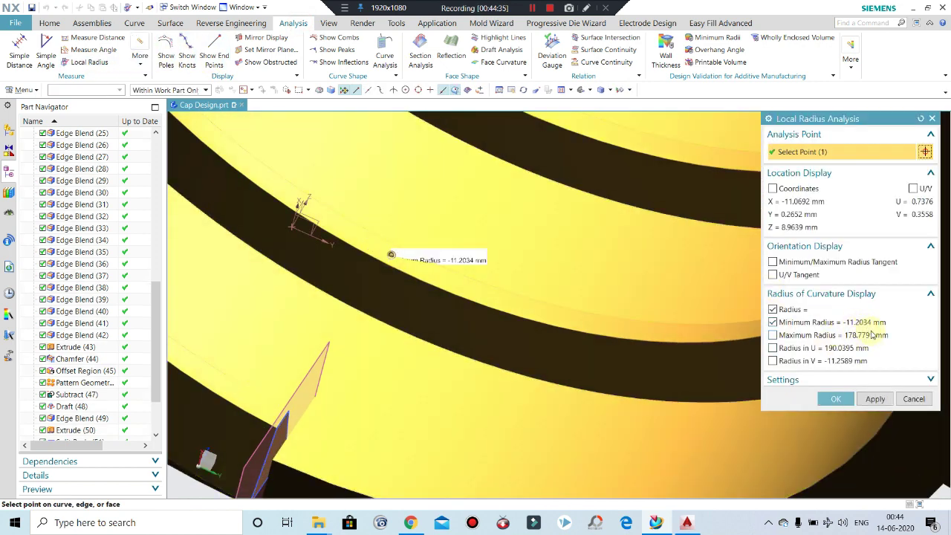
pyautogui.click(933, 119)
pyautogui.click(84, 63)
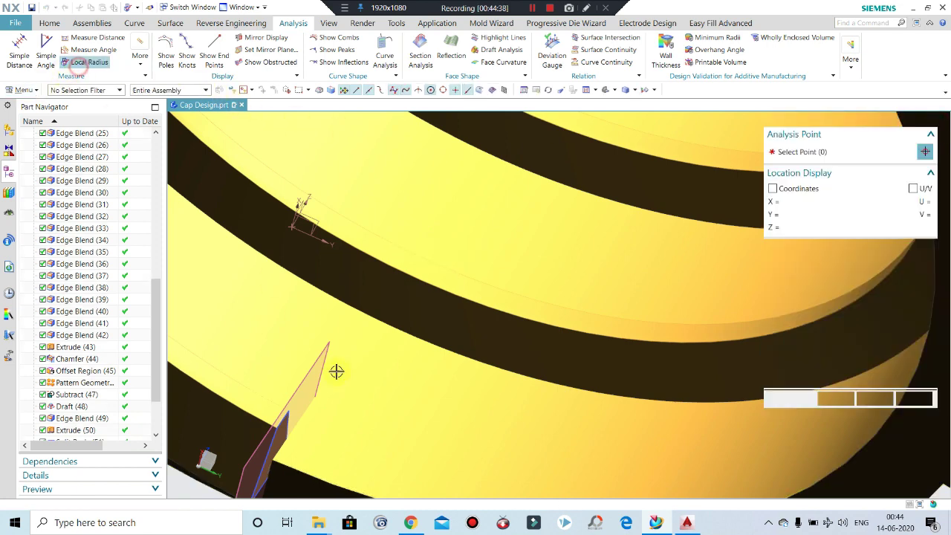
pyautogui.click(396, 394)
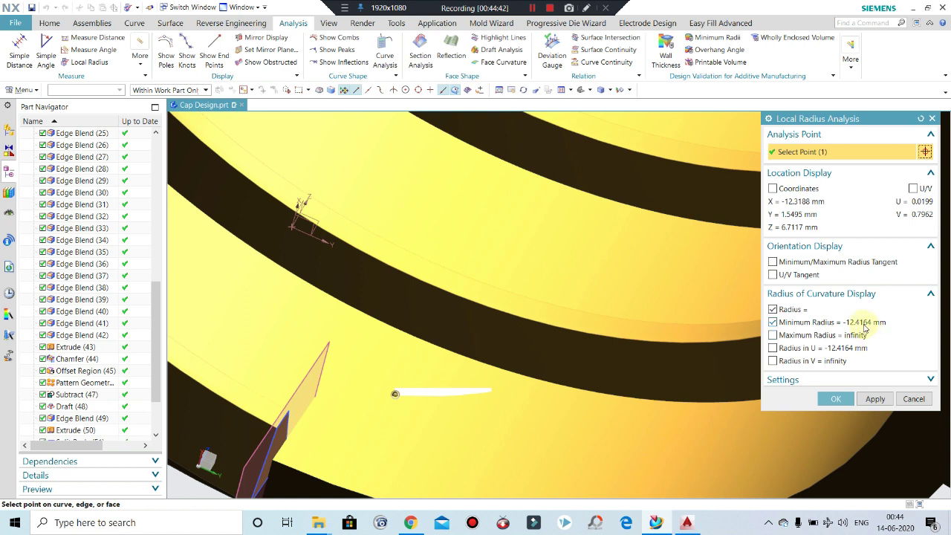
pyautogui.click(914, 399)
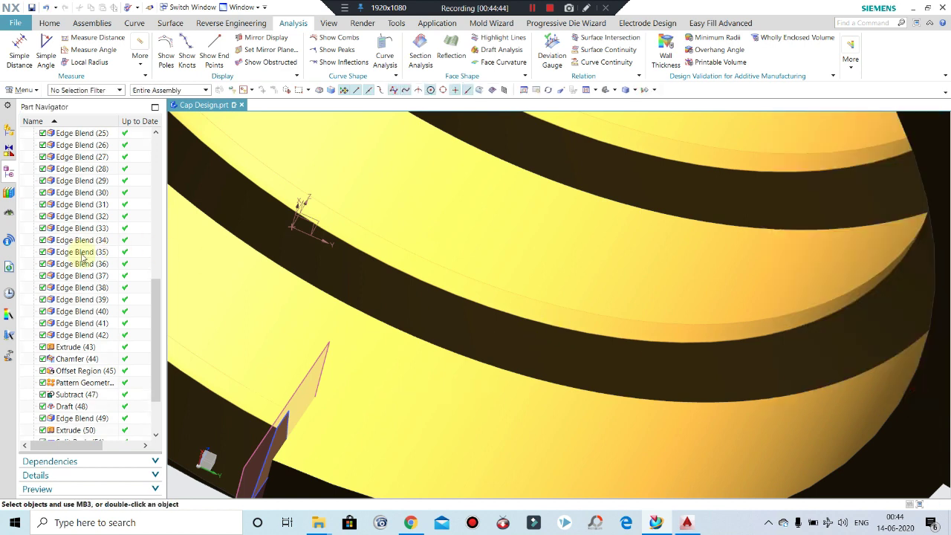
pyautogui.scroll(-2, 64, 372)
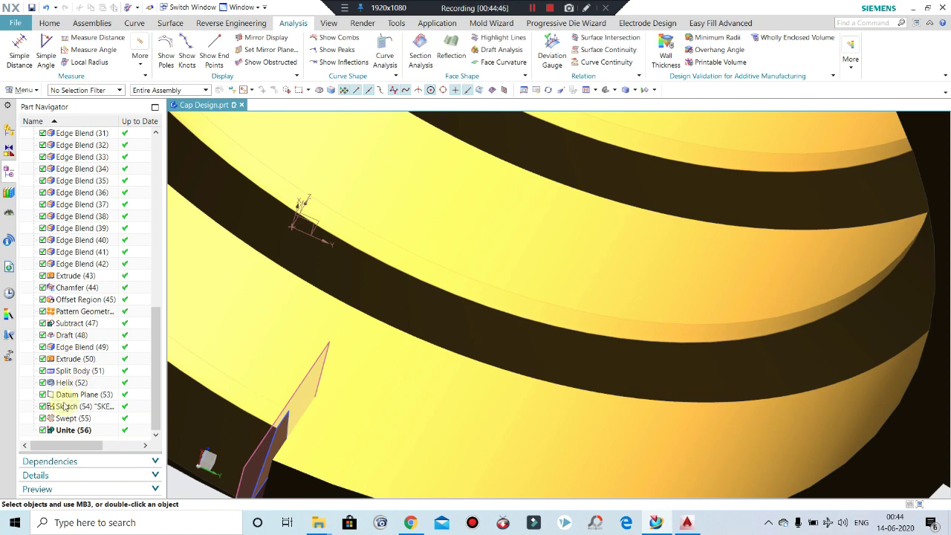
# Step: Reopen Sketch (54), finish it to regenerate the 1.8-tall thread, and look inside the cap
pyautogui.doubleClick(65, 409)
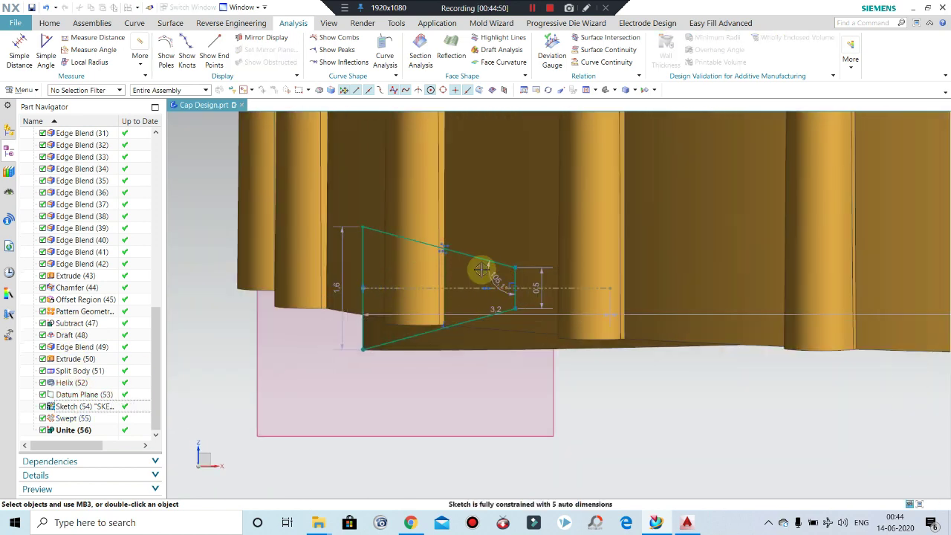
pyautogui.scroll(2, 393, 251)
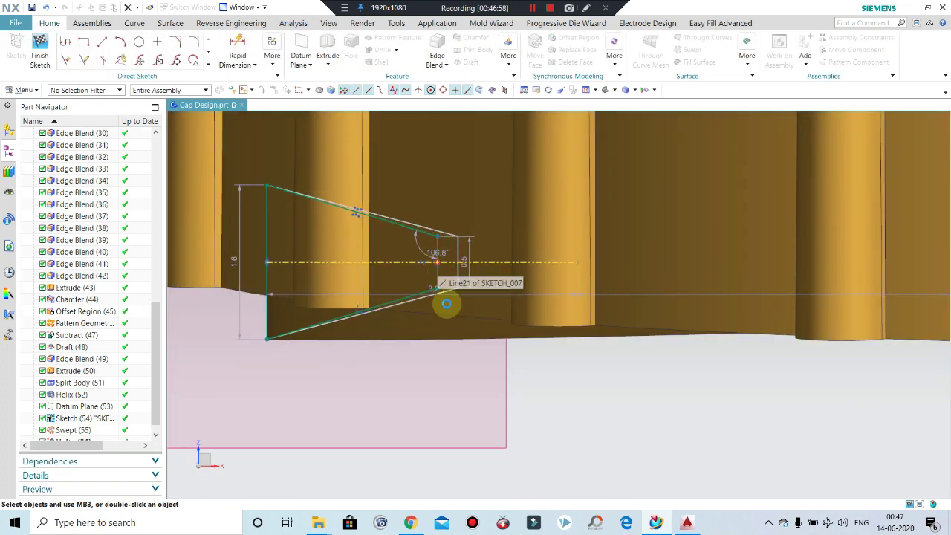
pyautogui.click(41, 53)
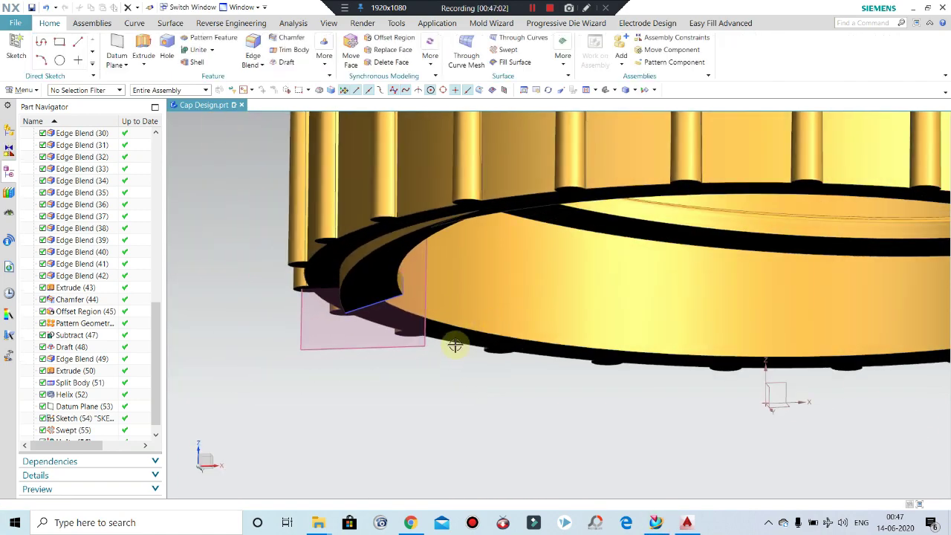
pyautogui.moveTo(453, 340)
pyautogui.mouseDown(button='middle')
pyautogui.moveTo(432, 316)
pyautogui.moveTo(424, 329)
pyautogui.moveTo(445, 315)
pyautogui.moveTo(439, 295)
pyautogui.moveTo(429, 311)
pyautogui.moveTo(228, 230)
pyautogui.mouseUp(button='middle')
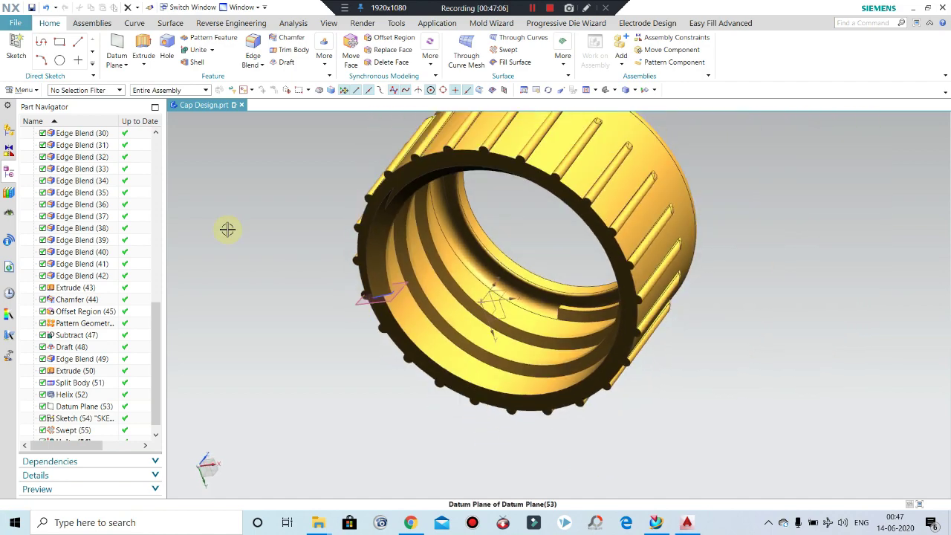
# Step: Show the hidden inner ring body
pyautogui.hotkey('ctrl', 'shift', 'k')
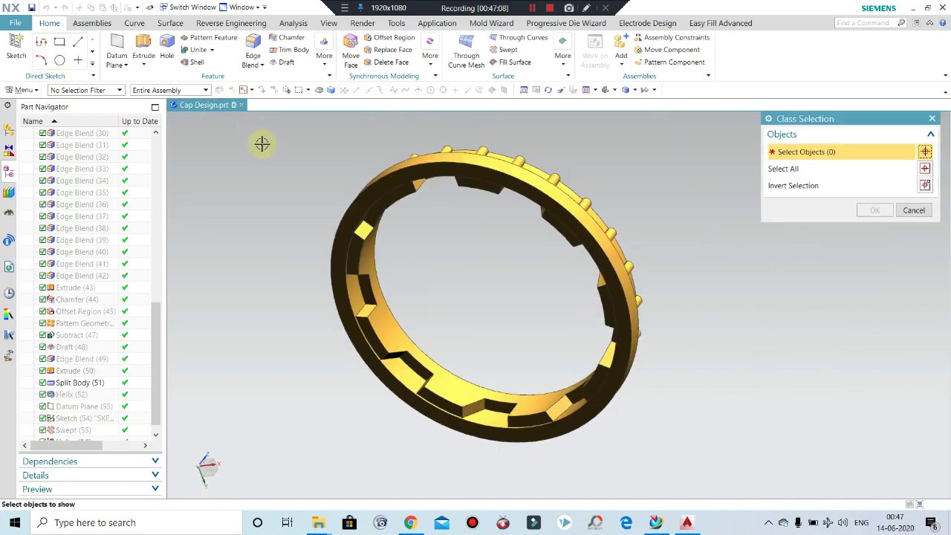
pyautogui.click(375, 309)
pyautogui.middleClick(385, 300)
pyautogui.moveTo(385, 301); pyautogui.dragTo(428, 277, button='middle')
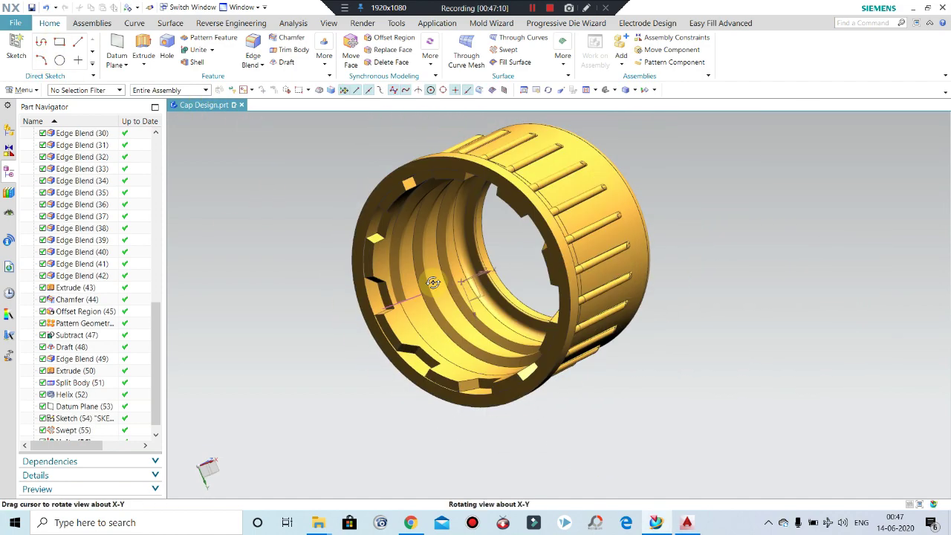
# Step: Unite the inner ring with the outer cap and view the opening
pyautogui.click(198, 49)
pyautogui.click(379, 253)
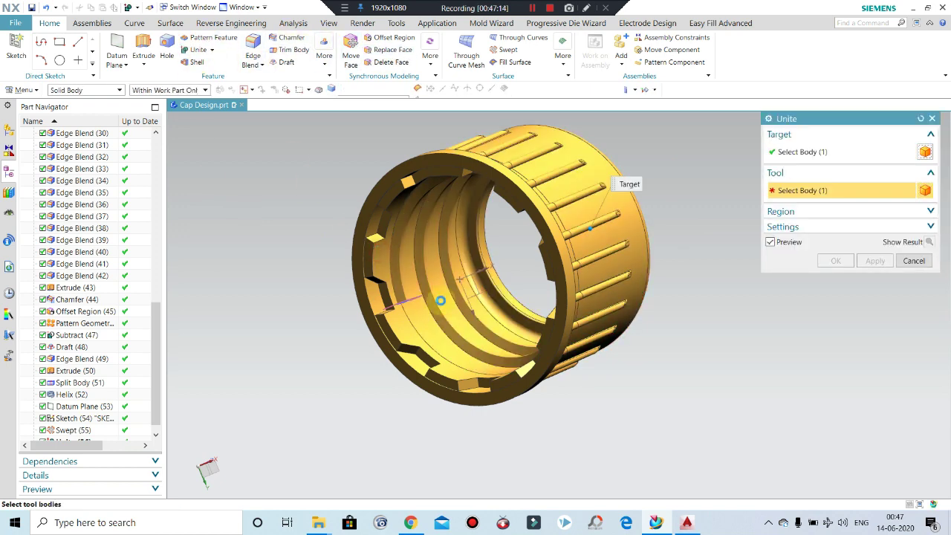
pyautogui.click(441, 300)
pyautogui.middleClick(941, 267)
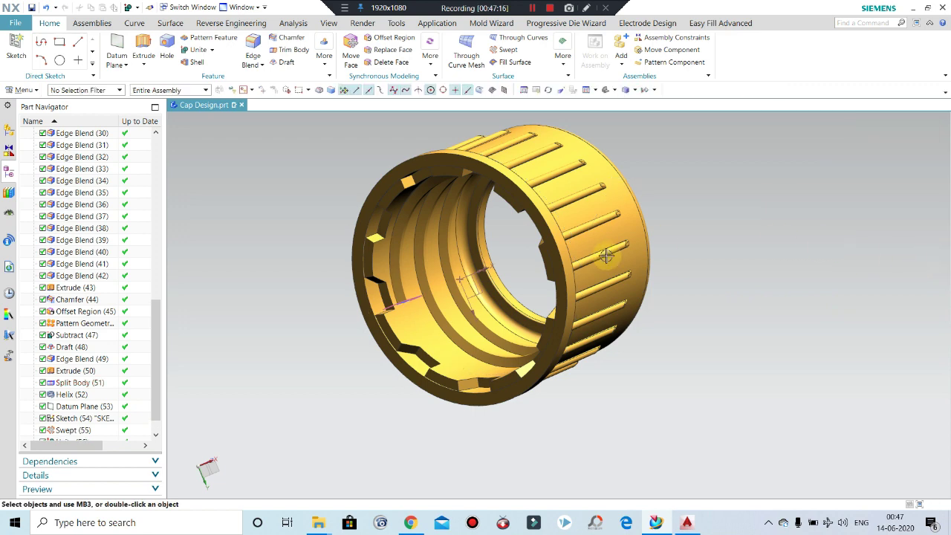
pyautogui.moveTo(598, 260)
pyautogui.mouseDown(button='middle')
pyautogui.moveTo(622, 273)
pyautogui.moveTo(461, 302)
pyautogui.moveTo(389, 238)
pyautogui.moveTo(530, 16)
pyautogui.mouseUp(button='middle')
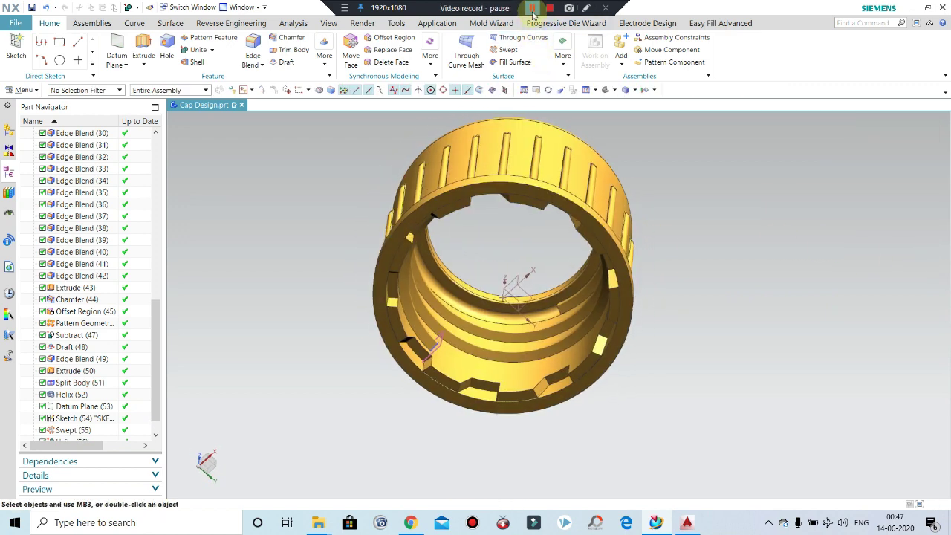
pyautogui.moveTo(532, 119); pyautogui.dragTo(530, 171, button='middle')
pyautogui.moveTo(493, 308); pyautogui.dragTo(493, 399, button='middle')
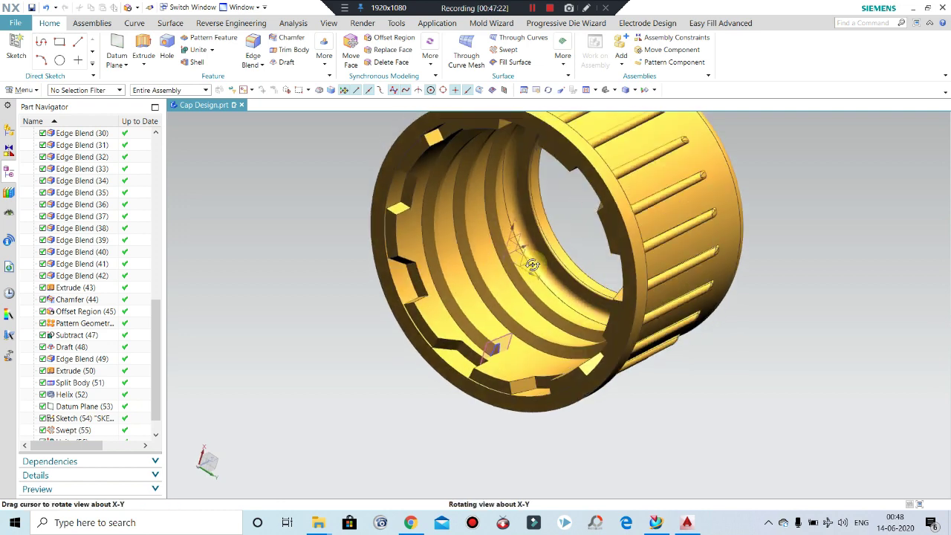
pyautogui.scroll(3, 493, 399)
pyautogui.scroll(3, 493, 400)
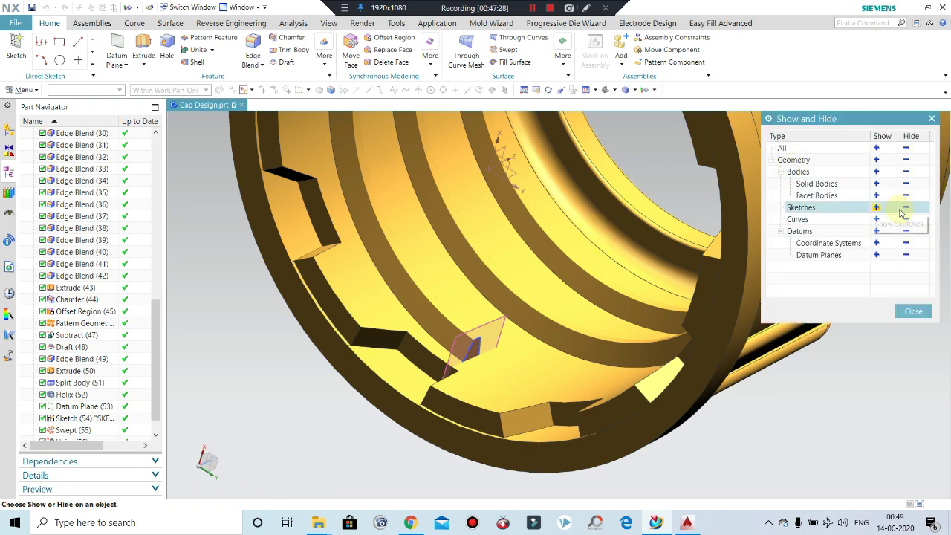
# Step: Hide all sketches and datums
pyautogui.click(905, 208)
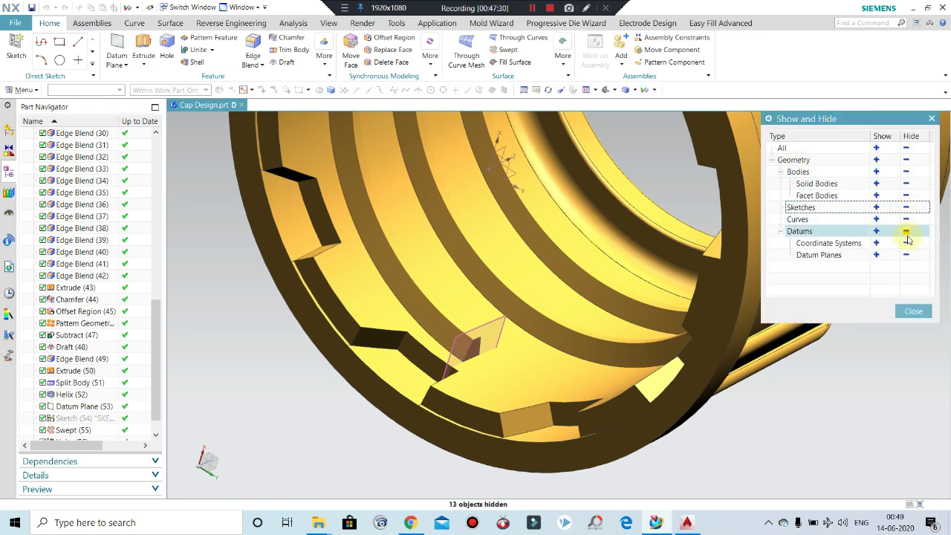
pyautogui.click(907, 231)
pyautogui.click(908, 311)
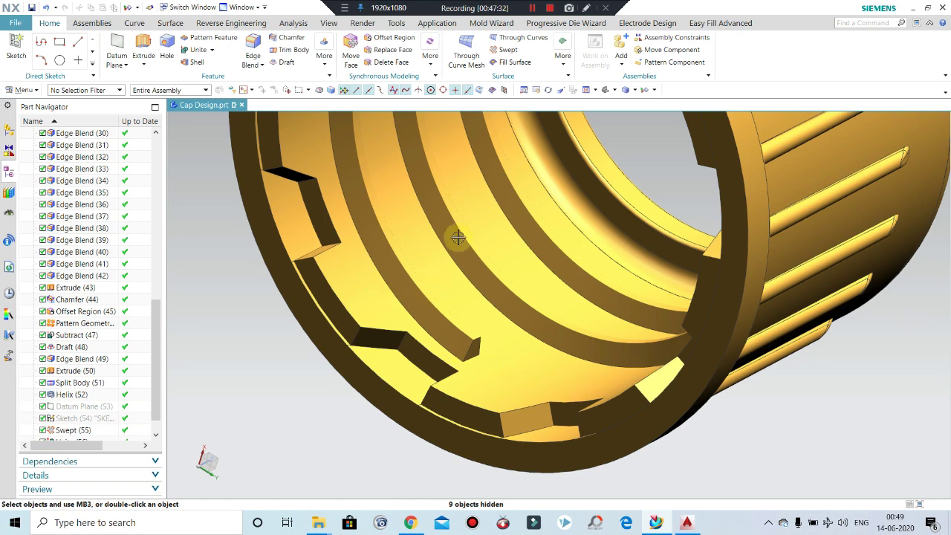
pyautogui.click(390, 38)
# Step: Select the inner lug's end face and enter an offset distance of 5
pyautogui.scroll(3, 470, 355)
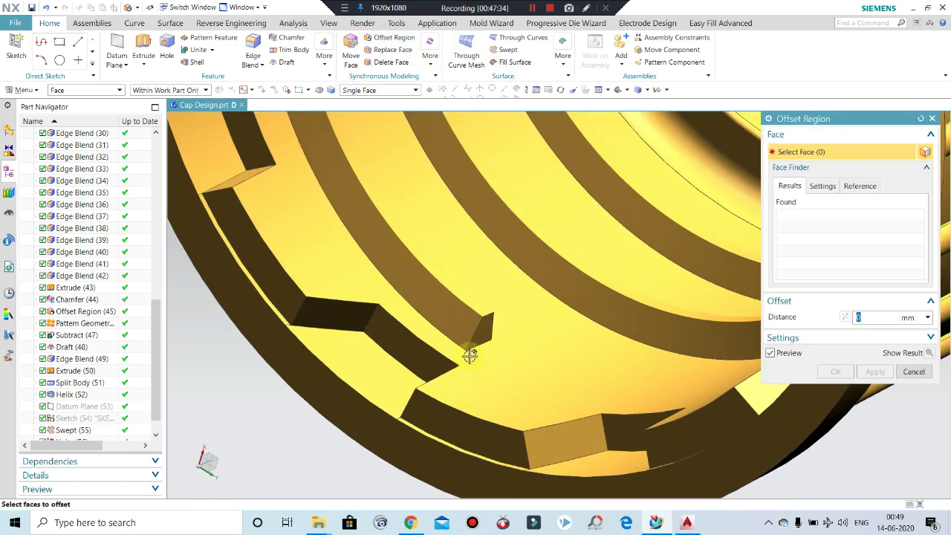
pyautogui.scroll(2, 470, 355)
pyautogui.click(484, 314)
pyautogui.write('5.2')
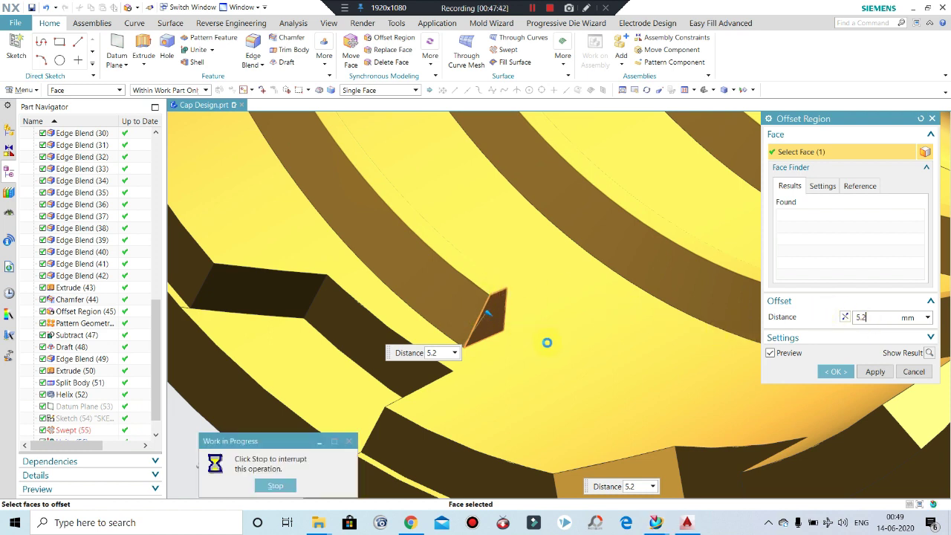
pyautogui.scroll(-2, 548, 344)
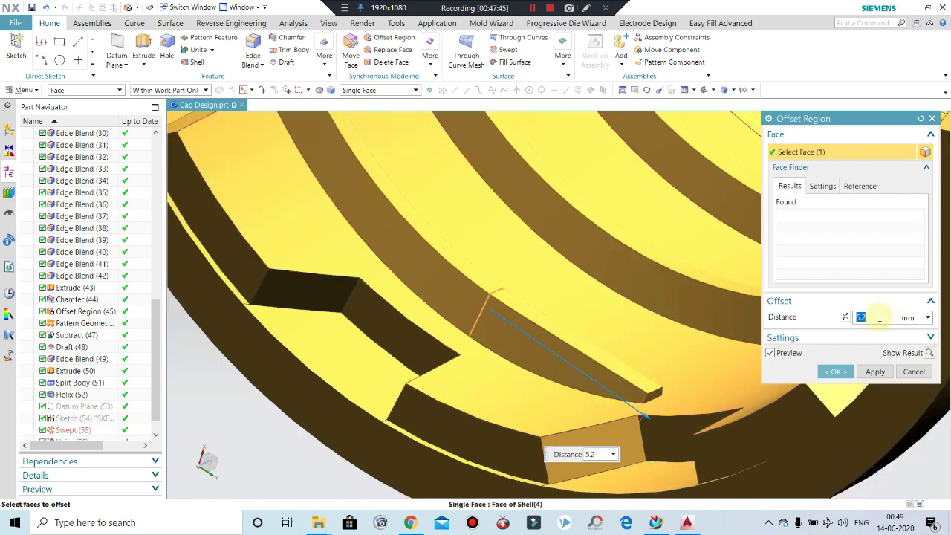
pyautogui.write('5')
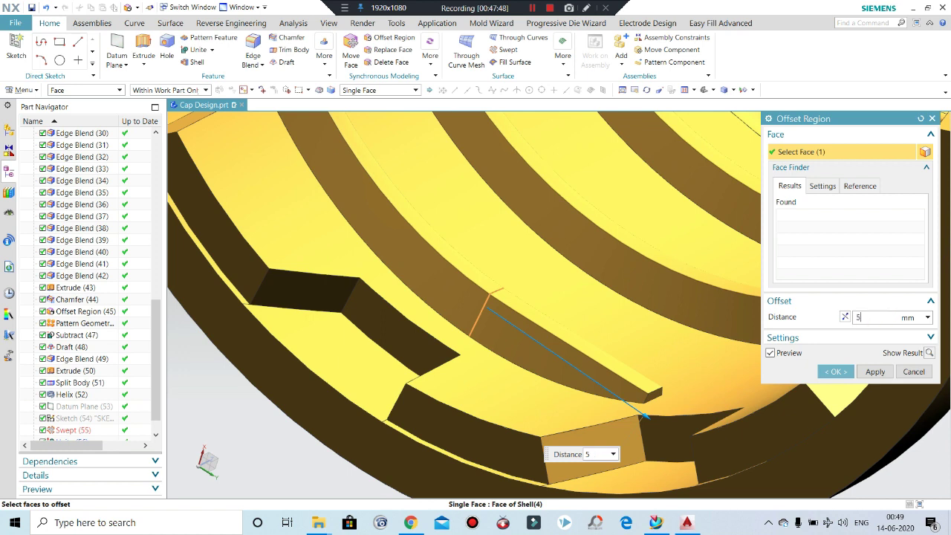
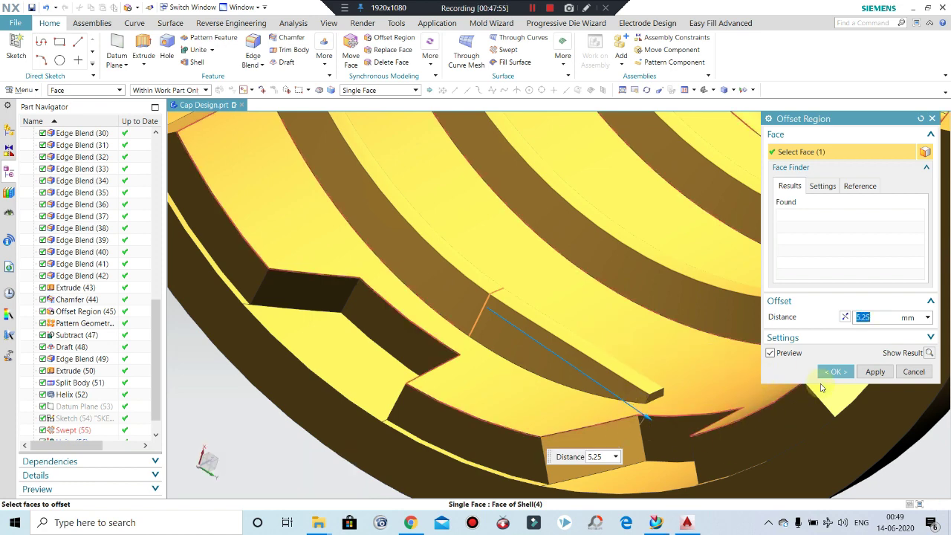
# Step: Apply the 5.25 mm offset region to the first inner face of the cap
pyautogui.click(875, 372)
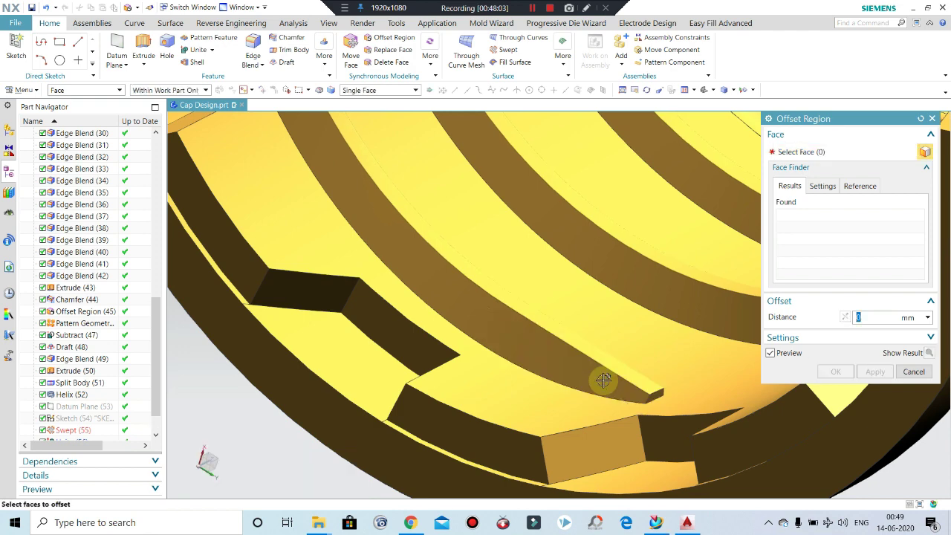
pyautogui.scroll(4, 512, 307)
pyautogui.scroll(3, 522, 327)
pyautogui.moveTo(522, 327)
pyautogui.mouseDown(button='middle')
pyautogui.moveTo(549, 316)
pyautogui.moveTo(645, 336)
pyautogui.moveTo(631, 379)
pyautogui.moveTo(620, 354)
pyautogui.moveTo(512, 329)
pyautogui.mouseUp(button='middle')
pyautogui.scroll(3, 512, 329)
pyautogui.scroll(3, 499, 300)
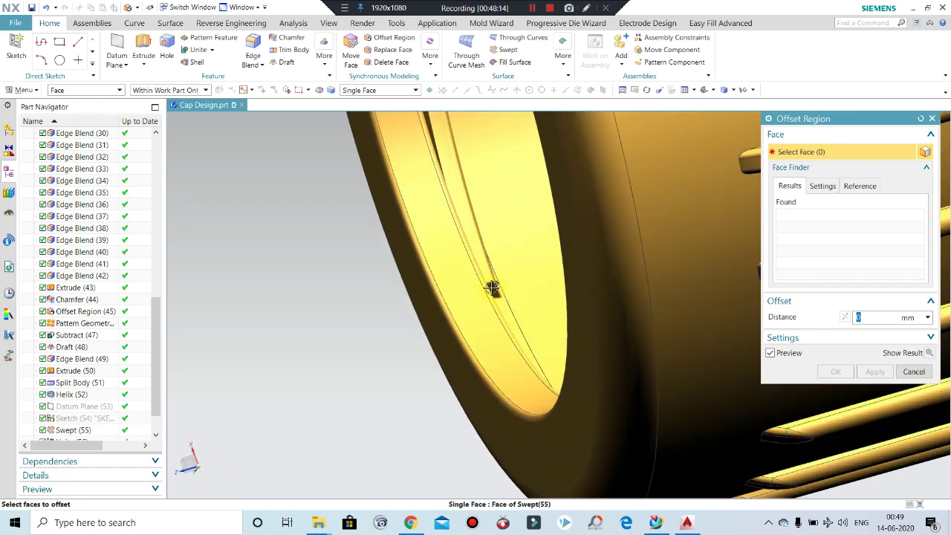
# Step: Offset the Edge Blend(49) rim face by 5.25 mm and finish with OK
pyautogui.click(542, 310)
pyautogui.write('5.25')
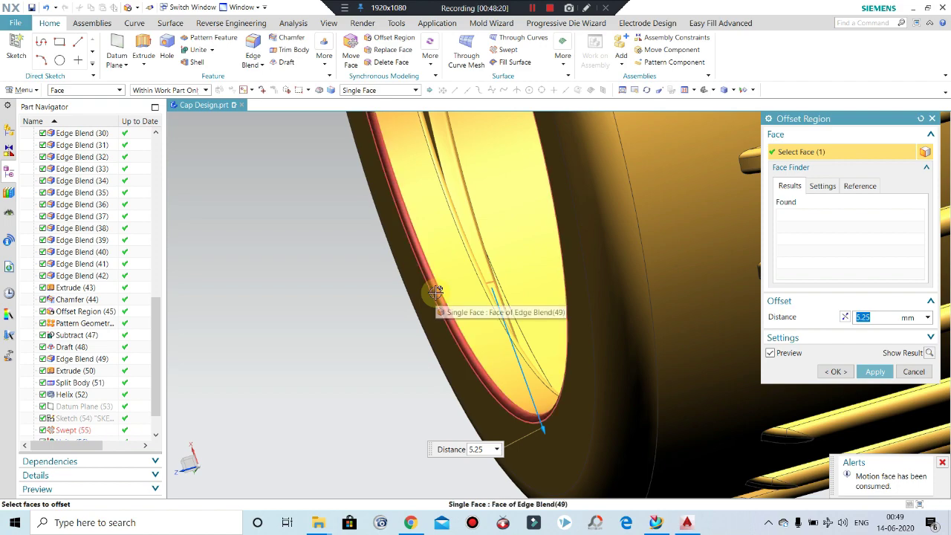
pyautogui.moveTo(333, 315); pyautogui.dragTo(313, 347, button='middle')
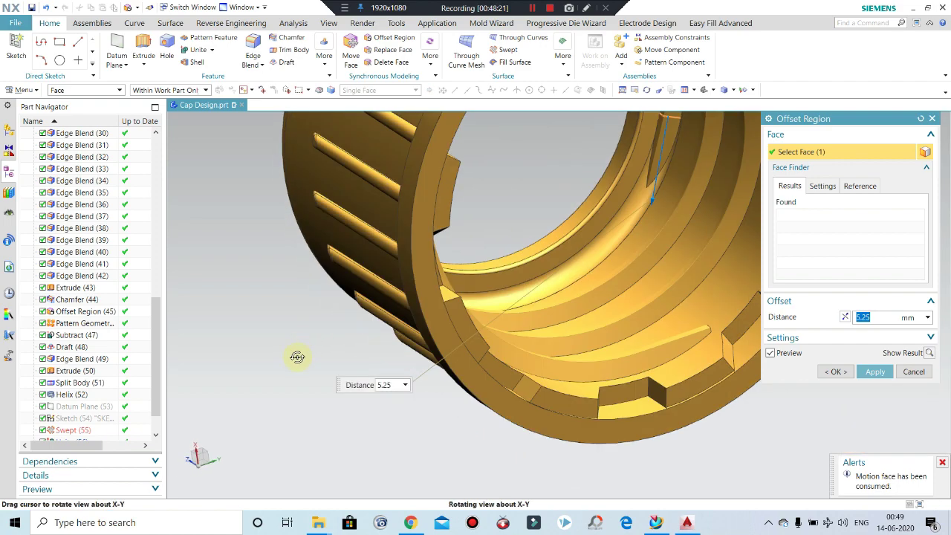
pyautogui.scroll(3, 457, 250)
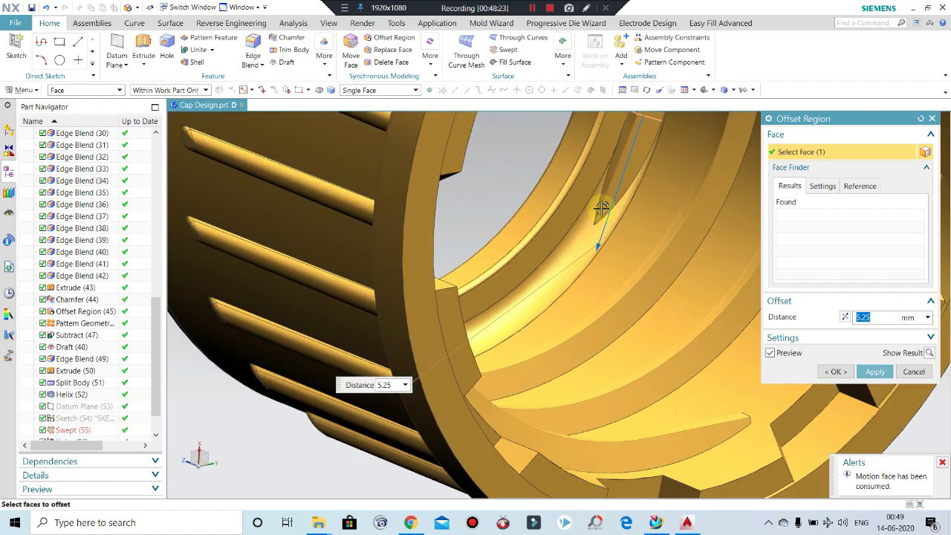
pyautogui.scroll(2, 601, 206)
pyautogui.moveTo(557, 230); pyautogui.dragTo(616, 304, button='middle')
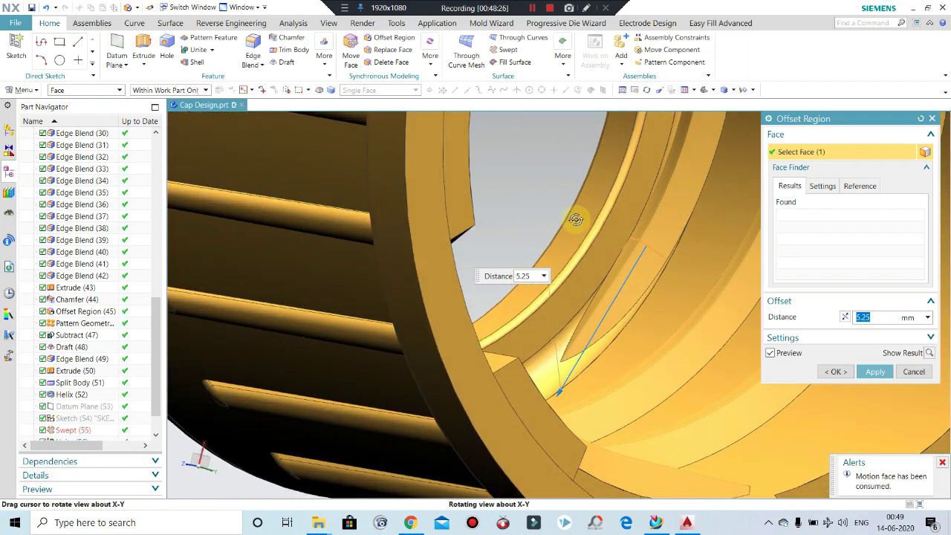
pyautogui.click(832, 372)
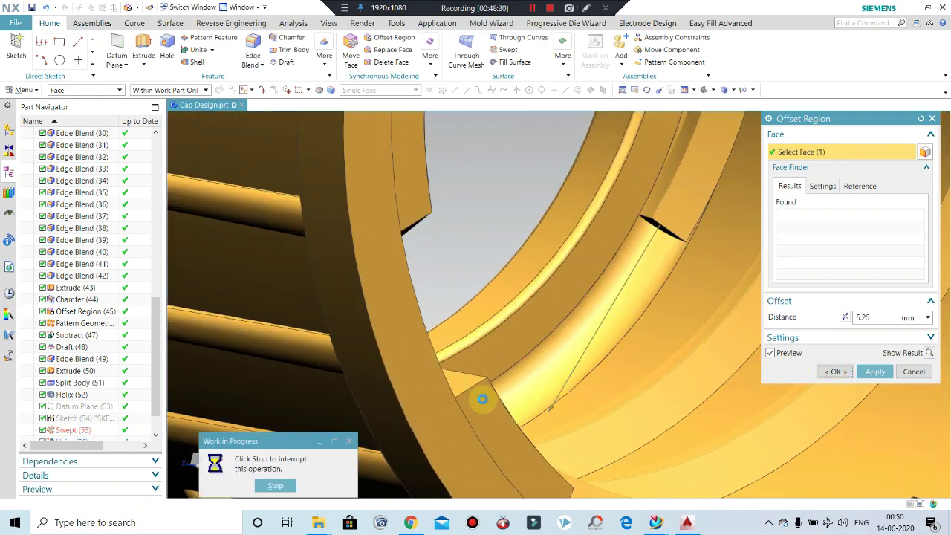
pyautogui.scroll(-5, 495, 385)
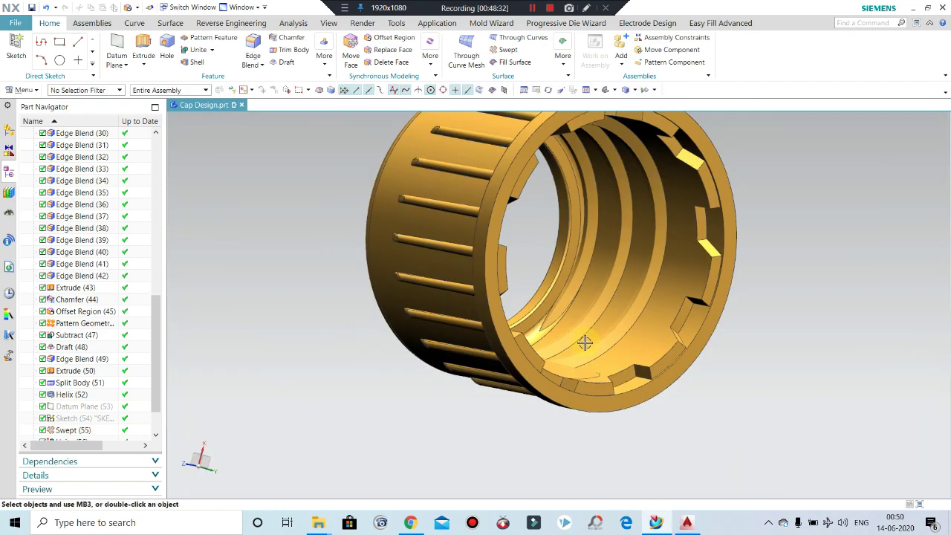
pyautogui.moveTo(584, 424)
pyautogui.mouseDown(button='middle')
pyautogui.moveTo(559, 363)
pyautogui.moveTo(796, 255)
pyautogui.mouseUp(button='middle')
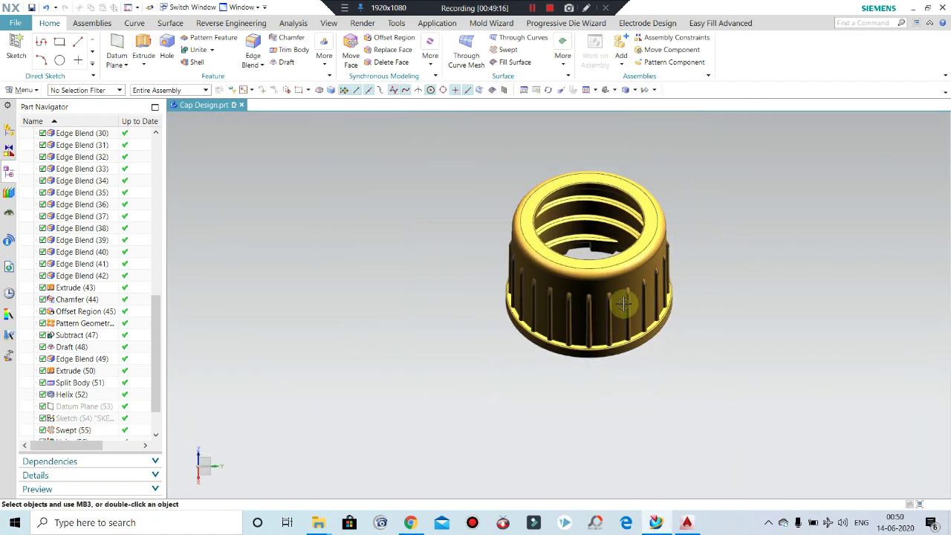
pyautogui.moveTo(677, 246); pyautogui.dragTo(764, 221, button='middle')
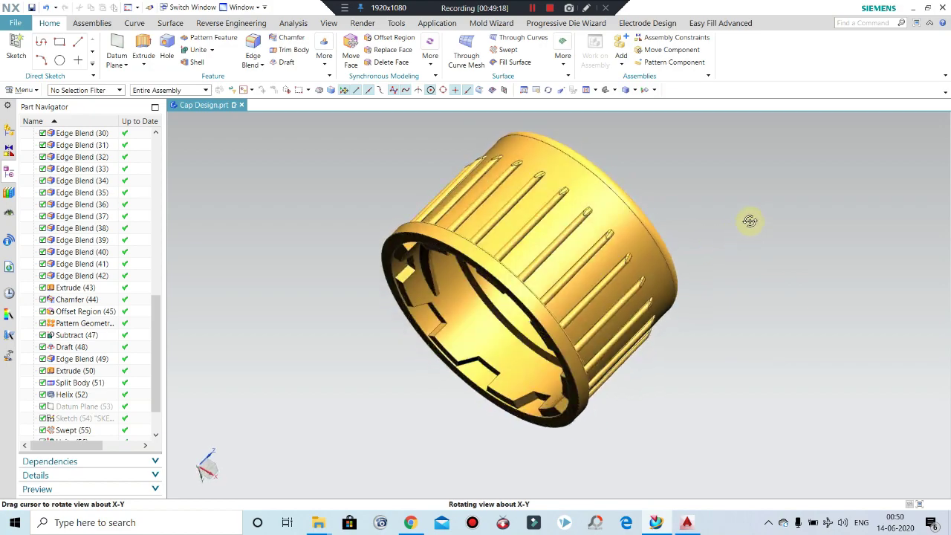
pyautogui.scroll(3, 471, 302)
pyautogui.moveTo(471, 302)
pyautogui.mouseDown(button='middle')
pyautogui.moveTo(499, 289)
pyautogui.moveTo(484, 340)
pyautogui.mouseUp(button='middle')
pyautogui.scroll(-5, 744, 278)
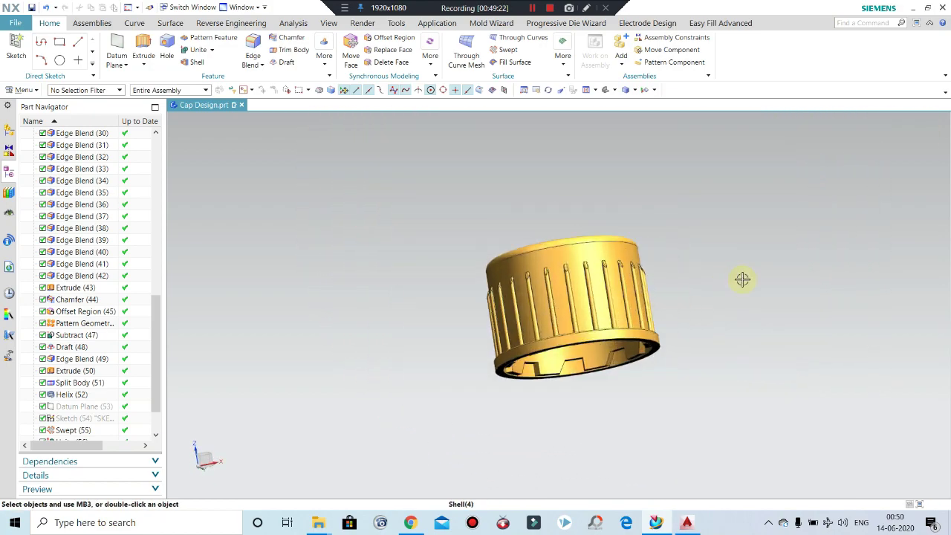
pyautogui.moveTo(743, 278)
pyautogui.mouseDown(button='middle')
pyautogui.moveTo(705, 357)
pyautogui.moveTo(631, 199)
pyautogui.moveTo(604, 288)
pyautogui.moveTo(783, 183)
pyautogui.mouseUp(button='middle')
pyautogui.scroll(3, 704, 357)
pyautogui.scroll(2, 641, 229)
pyautogui.scroll(-3, 641, 230)
pyautogui.scroll(2, 618, 250)
pyautogui.scroll(-1, 604, 287)
pyautogui.press('F8')
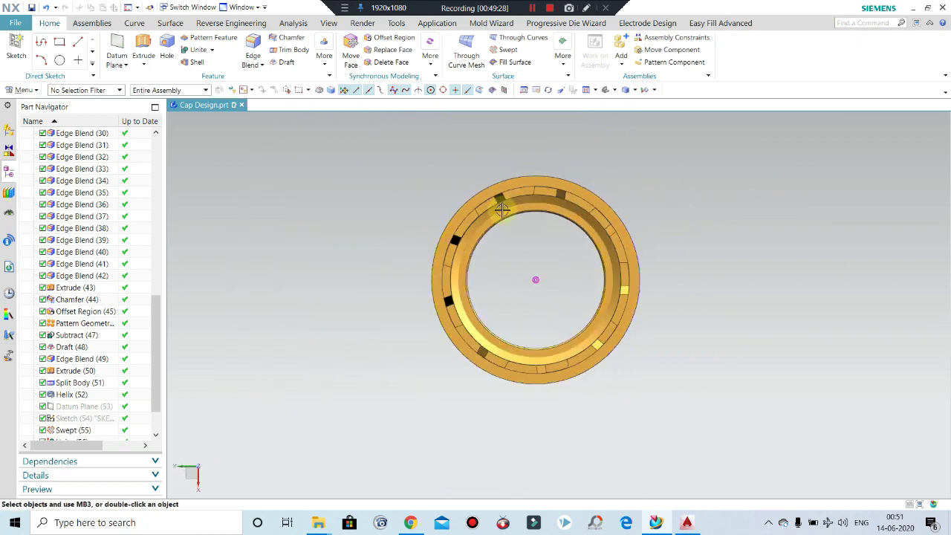
pyautogui.scroll(5, 544, 178)
pyautogui.moveTo(545, 179); pyautogui.dragTo(451, 214, button='middle')
pyautogui.scroll(2, 451, 215)
pyautogui.moveTo(542, 224); pyautogui.dragTo(531, 186, button='middle')
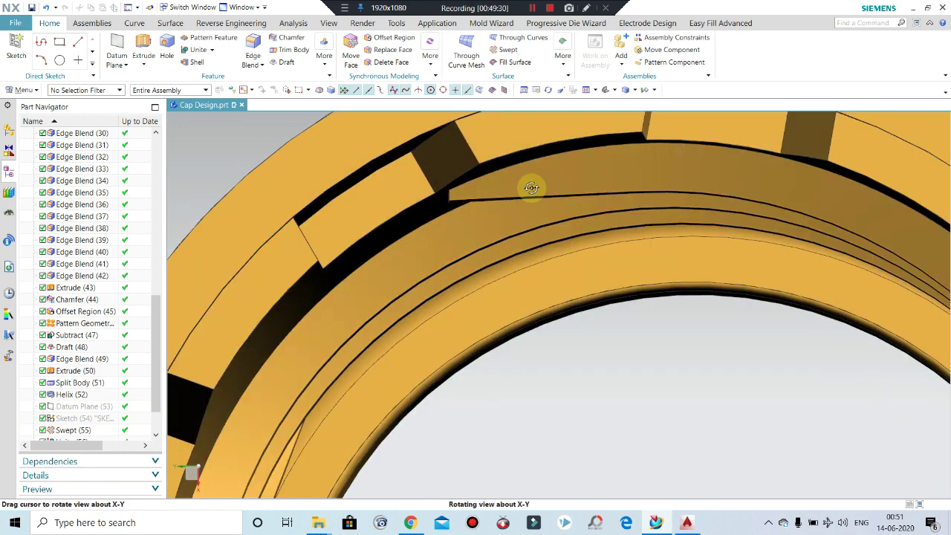
pyautogui.scroll(2, 538, 215)
pyautogui.scroll(-3, 527, 221)
pyautogui.moveTo(527, 221); pyautogui.dragTo(491, 158, button='middle')
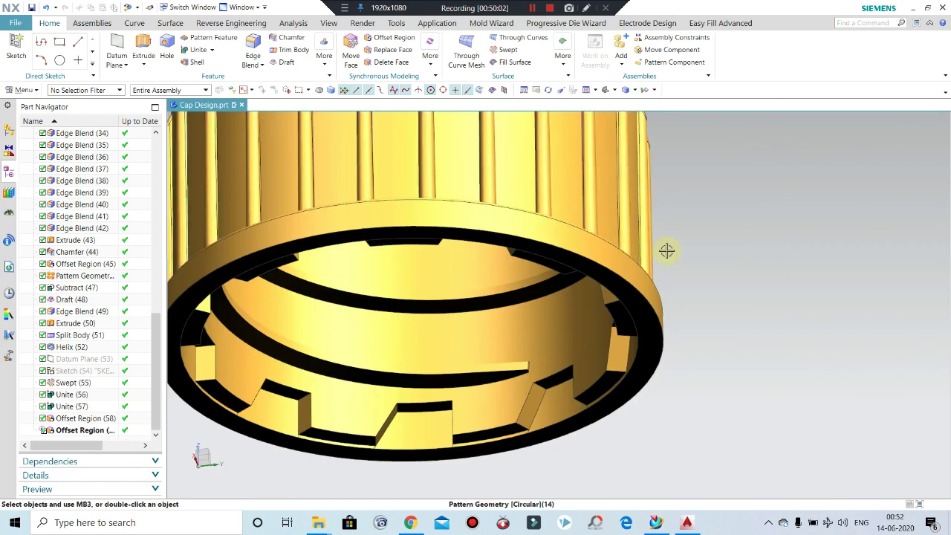
# Step: Orbit and zoom around the cap to inspect the threaded opening and underside
pyautogui.scroll(-3, 811, 262)
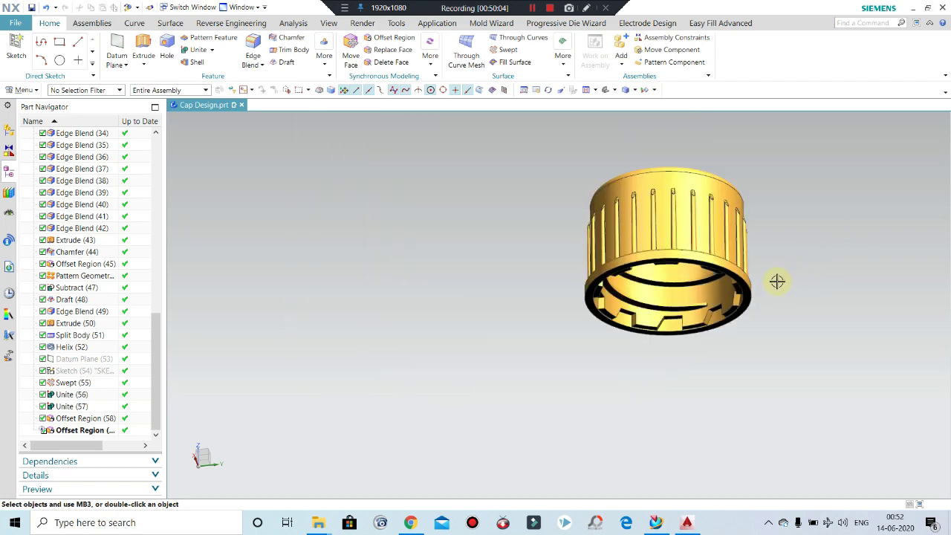
pyautogui.scroll(2, 777, 280)
pyautogui.moveTo(778, 280); pyautogui.dragTo(864, 210, button='middle')
pyautogui.scroll(-3, 764, 215)
pyautogui.moveTo(676, 373)
pyautogui.mouseDown(button='middle')
pyautogui.moveTo(765, 214)
pyautogui.moveTo(765, 330)
pyautogui.mouseUp(button='middle')
pyautogui.scroll(2, 765, 329)
pyautogui.scroll(1, 505, 275)
pyautogui.moveTo(506, 274)
pyautogui.mouseDown(button='middle')
pyautogui.moveTo(490, 257)
pyautogui.moveTo(499, 187)
pyautogui.moveTo(548, 365)
pyautogui.mouseUp(button='middle')
pyautogui.scroll(3, 485, 446)
pyautogui.scroll(-3, 485, 446)
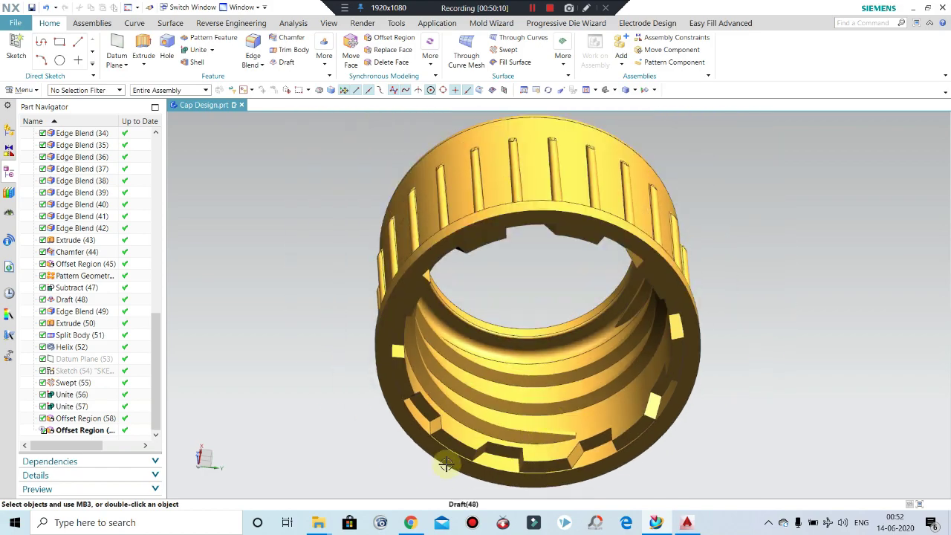
pyautogui.moveTo(485, 445)
pyautogui.mouseDown(button='middle')
pyautogui.moveTo(701, 365)
pyautogui.moveTo(652, 270)
pyautogui.moveTo(677, 325)
pyautogui.moveTo(738, 257)
pyautogui.moveTo(745, 200)
pyautogui.moveTo(763, 186)
pyautogui.mouseUp(button='middle')
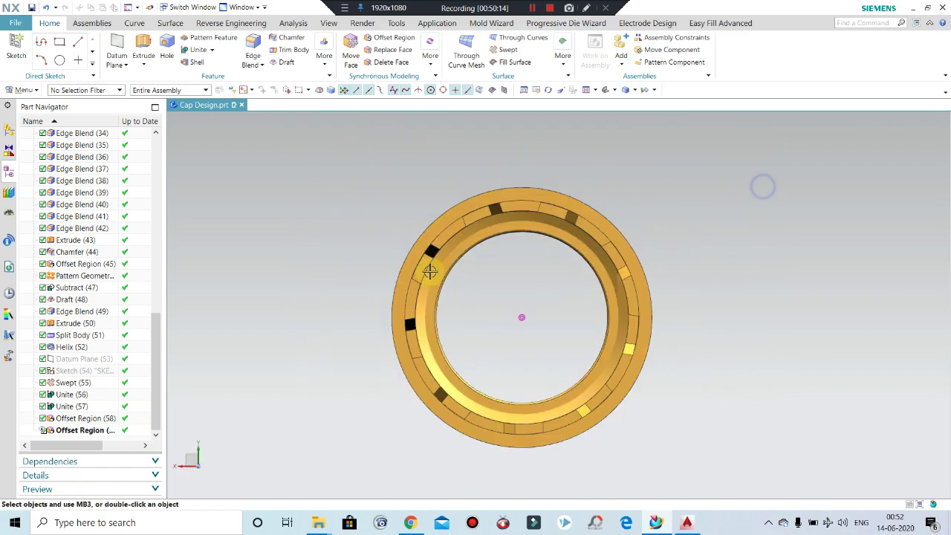
# Step: View the open end and threads from an angled side view, then bring up the Analysis tools
pyautogui.scroll(2, 550, 270)
pyautogui.scroll(1, 544, 272)
pyautogui.scroll(-1, 535, 286)
pyautogui.moveTo(536, 285)
pyautogui.mouseDown(button='middle')
pyautogui.moveTo(488, 323)
pyautogui.moveTo(532, 301)
pyautogui.mouseUp(button='middle')
pyautogui.scroll(2, 533, 301)
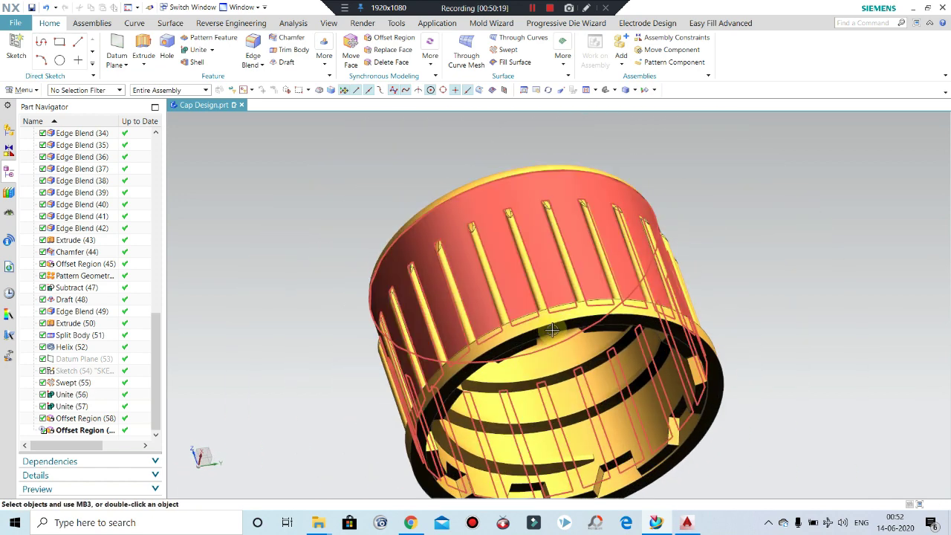
pyautogui.scroll(1, 548, 361)
pyautogui.scroll(2, 601, 386)
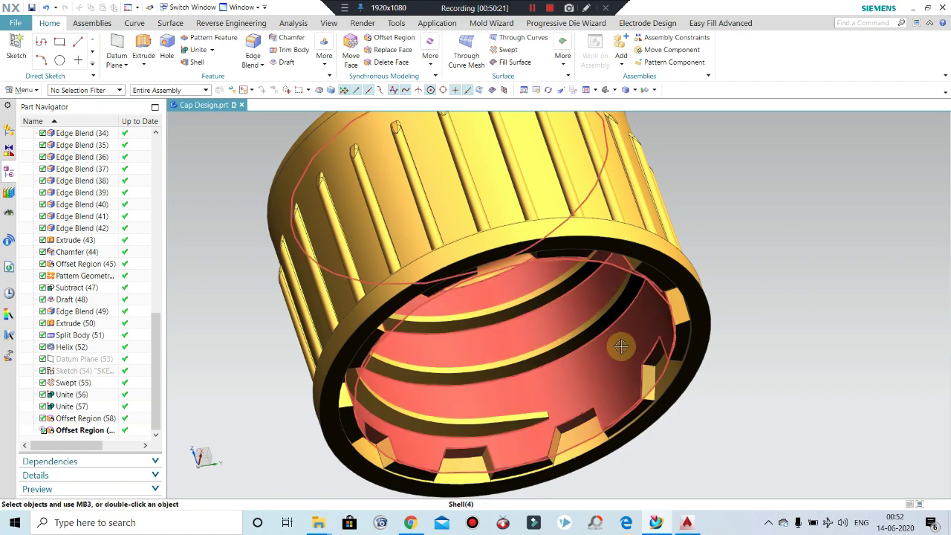
pyautogui.scroll(-3, 609, 349)
pyautogui.moveTo(617, 335)
pyautogui.mouseDown(button='middle')
pyautogui.moveTo(647, 291)
pyautogui.moveTo(633, 278)
pyautogui.moveTo(665, 286)
pyautogui.mouseUp(button='middle')
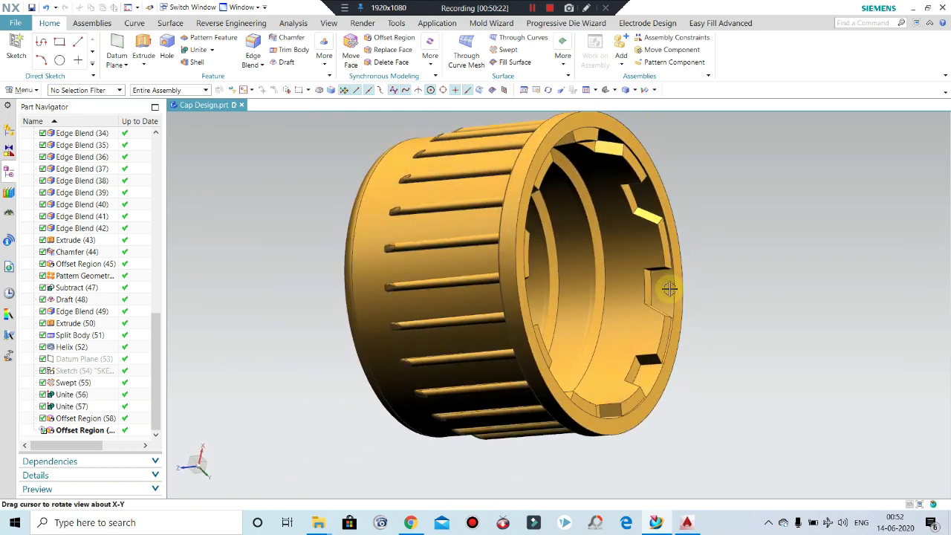
pyautogui.click(294, 24)
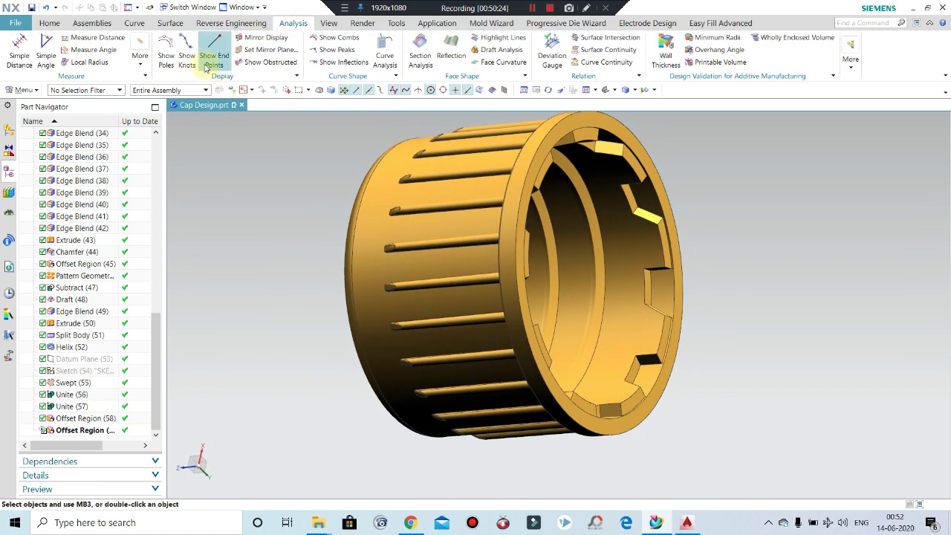
pyautogui.click(88, 62)
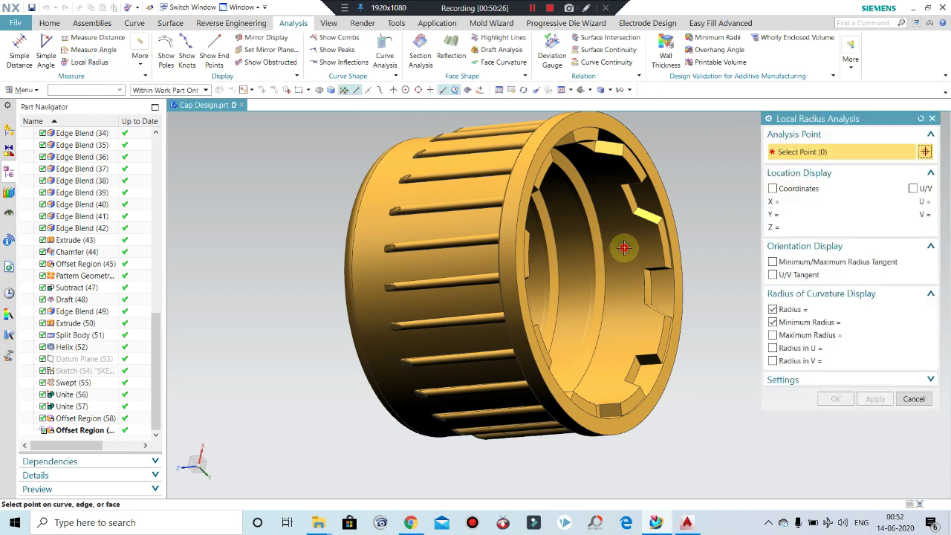
pyautogui.click(625, 250)
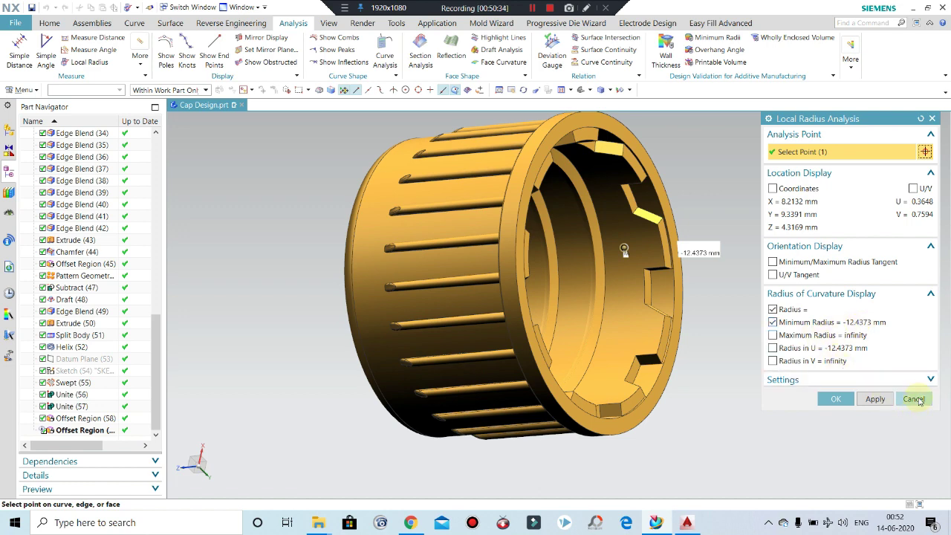
pyautogui.click(913, 399)
pyautogui.moveTo(686, 297)
pyautogui.mouseDown(button='middle')
pyautogui.moveTo(644, 227)
pyautogui.moveTo(691, 283)
pyautogui.mouseUp(button='middle')
pyautogui.scroll(-5, 658, 335)
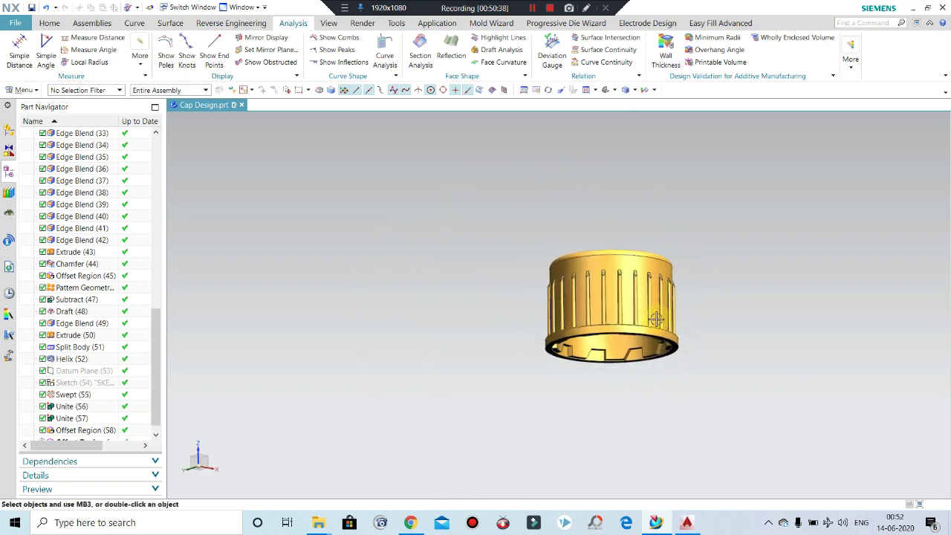
pyautogui.scroll(3, 657, 318)
pyautogui.moveTo(629, 272); pyautogui.dragTo(647, 261, button='middle')
pyautogui.scroll(-2, 647, 261)
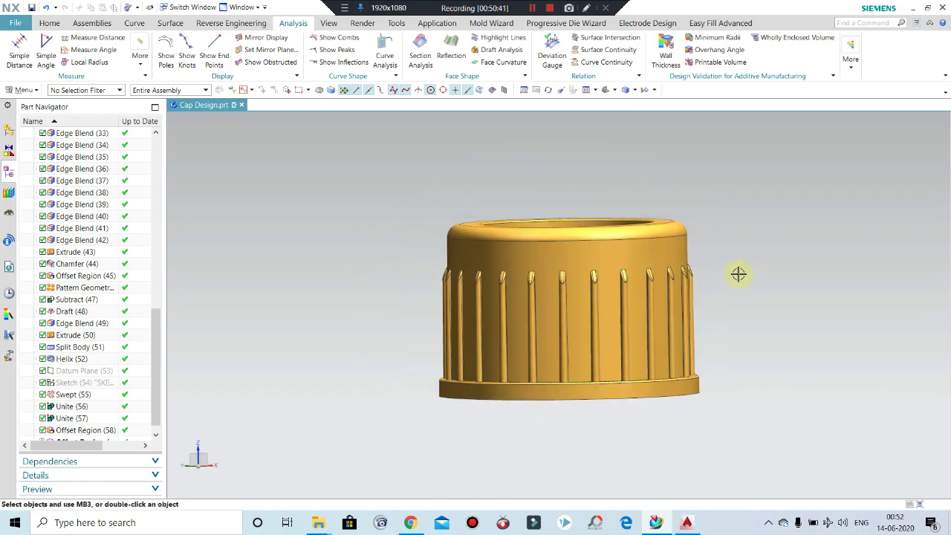
pyautogui.moveTo(738, 274)
pyautogui.mouseDown(button='middle')
pyautogui.moveTo(771, 164)
pyautogui.moveTo(788, 285)
pyautogui.moveTo(765, 245)
pyautogui.moveTo(799, 311)
pyautogui.mouseUp(button='middle')
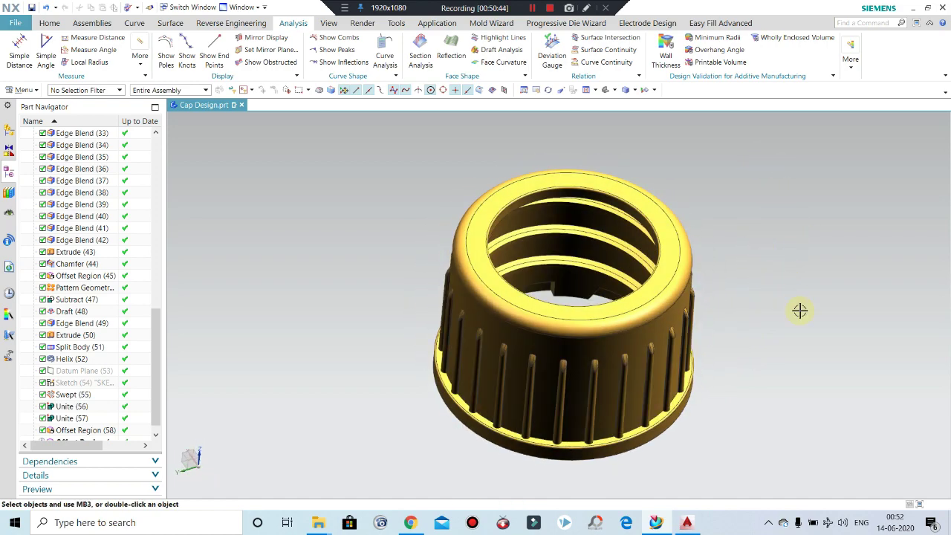